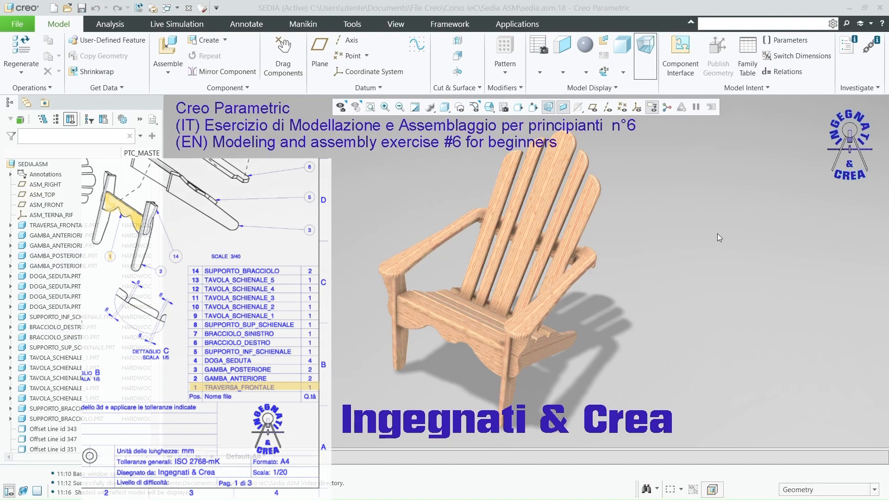
Step: Close the chair assembly and erase all undisplayed models from the session
click(188, 8)
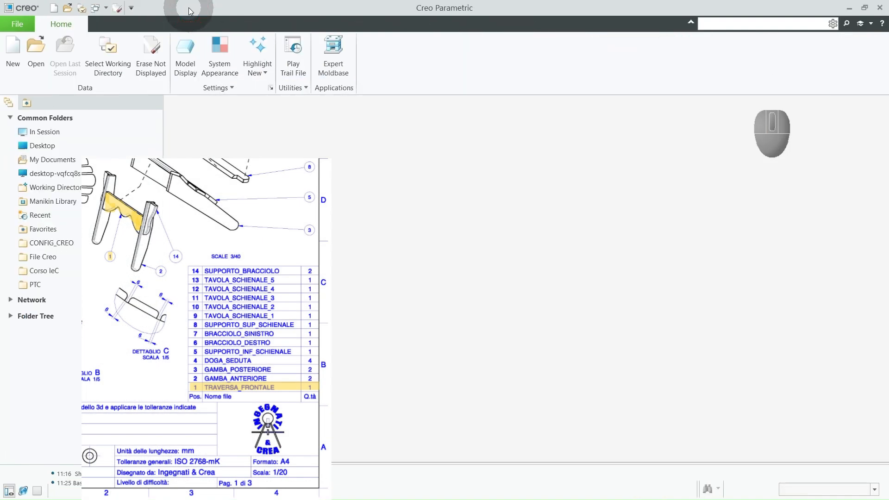
click(155, 56)
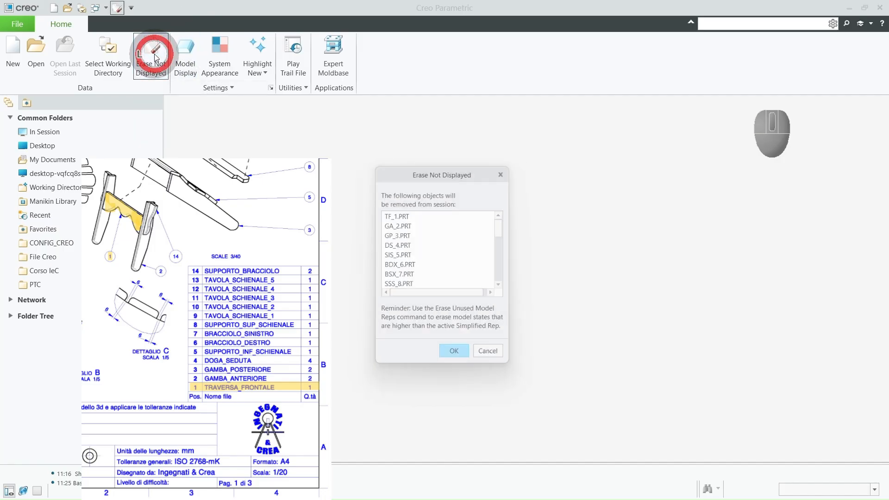
click(449, 350)
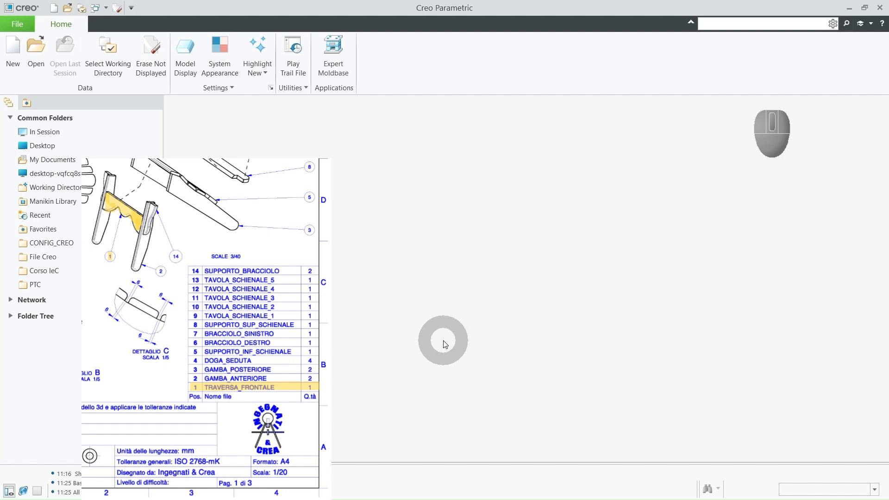
Step: Create a new solid part named traversa_frontale with the default template
click(120, 147)
click(12, 52)
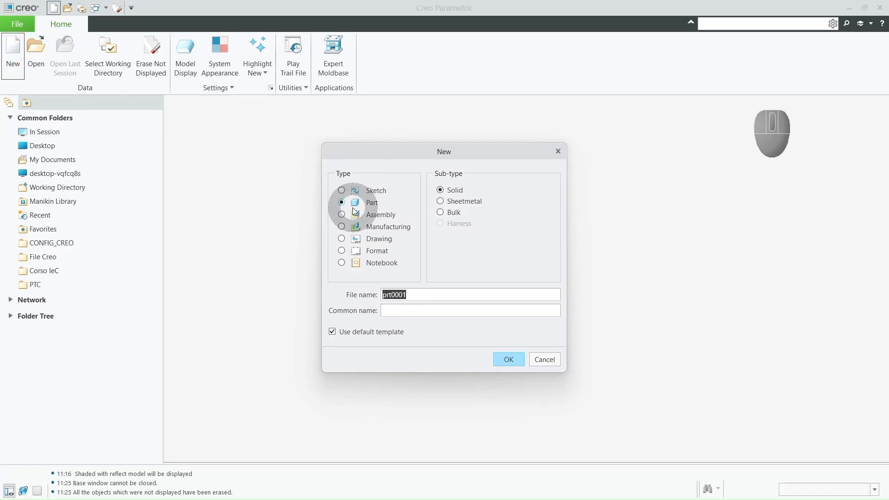
drag(418, 293, 383, 290)
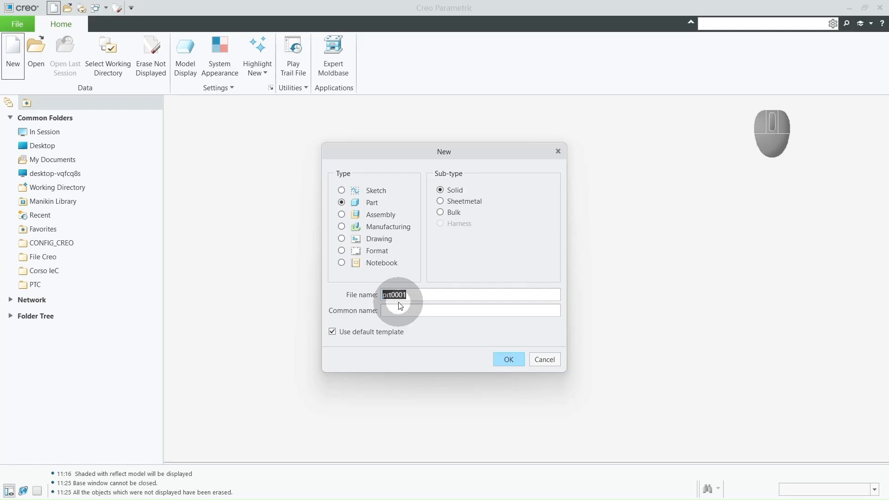
text(traversa_frontale)
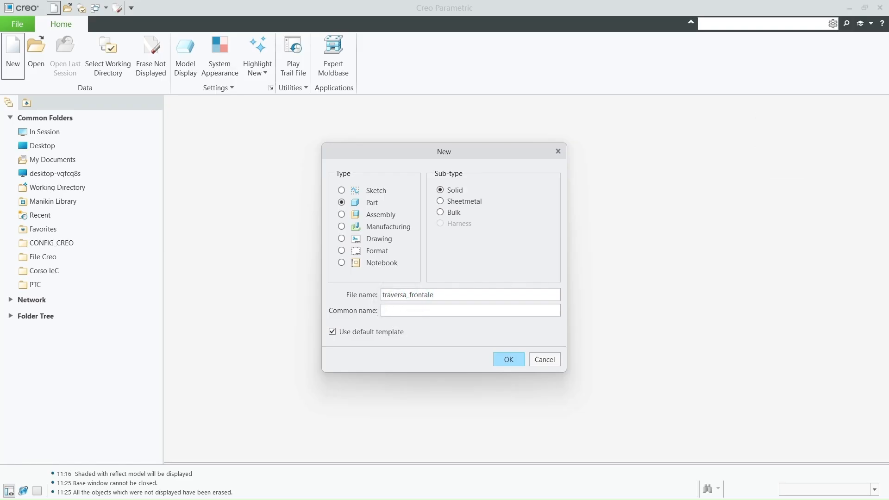
click(511, 360)
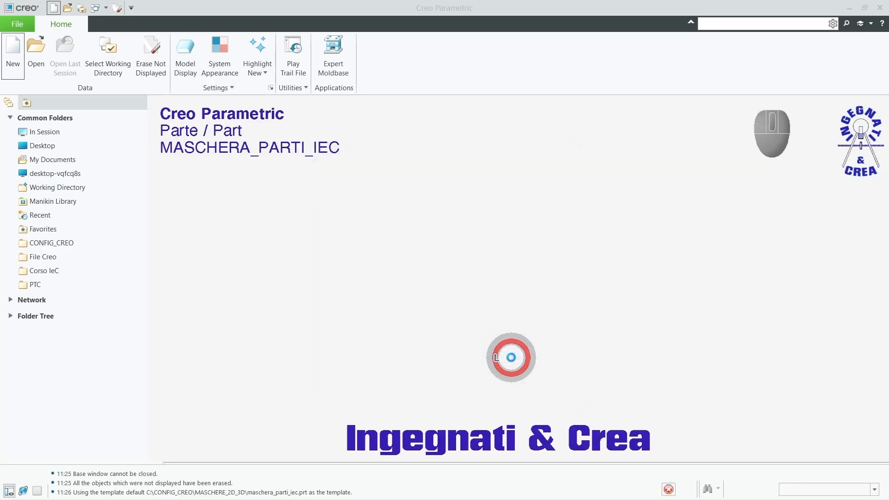
Step: Show the datum planes and start an extrusion sketch on the FRONT plane, viewed head-on
click(316, 219)
key(ctrl+g)
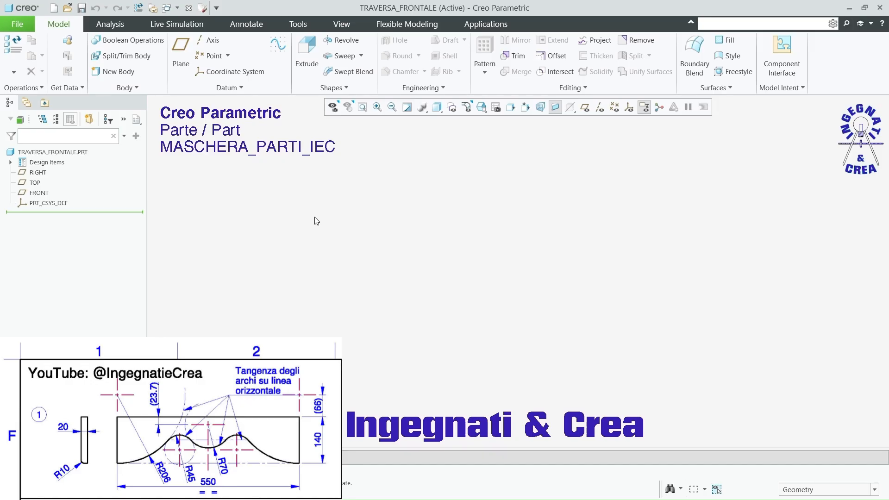
click(585, 107)
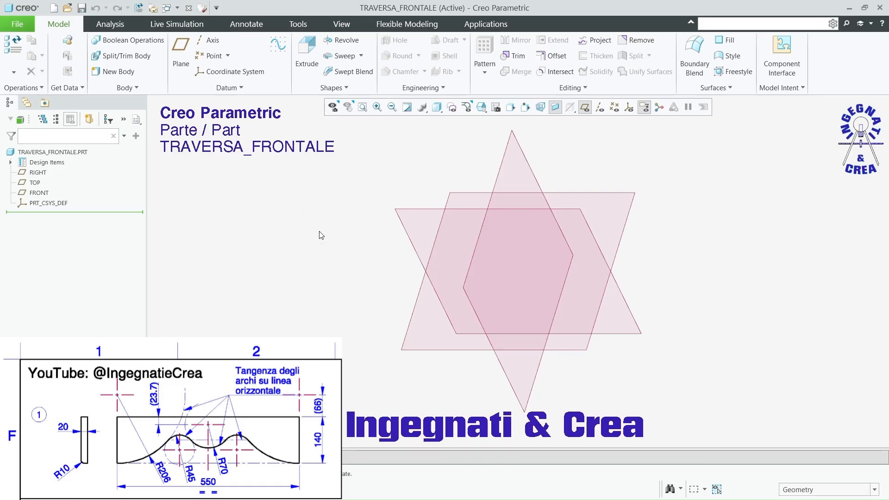
click(307, 51)
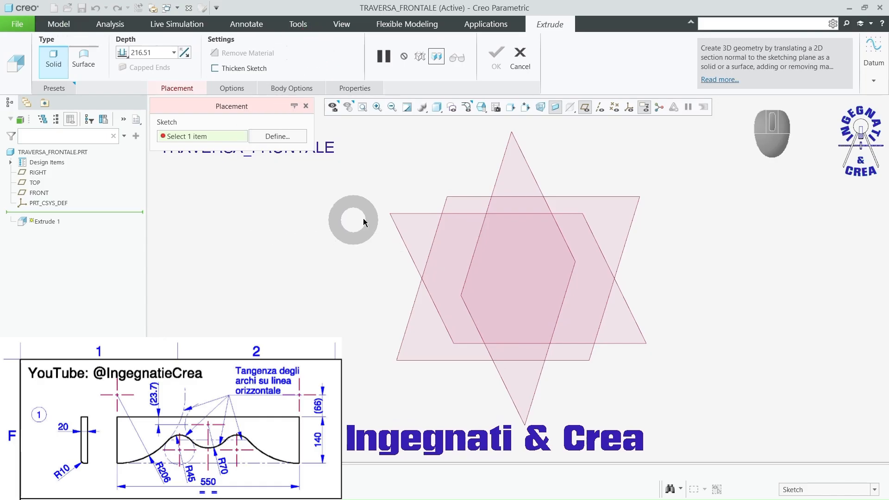
click(401, 219)
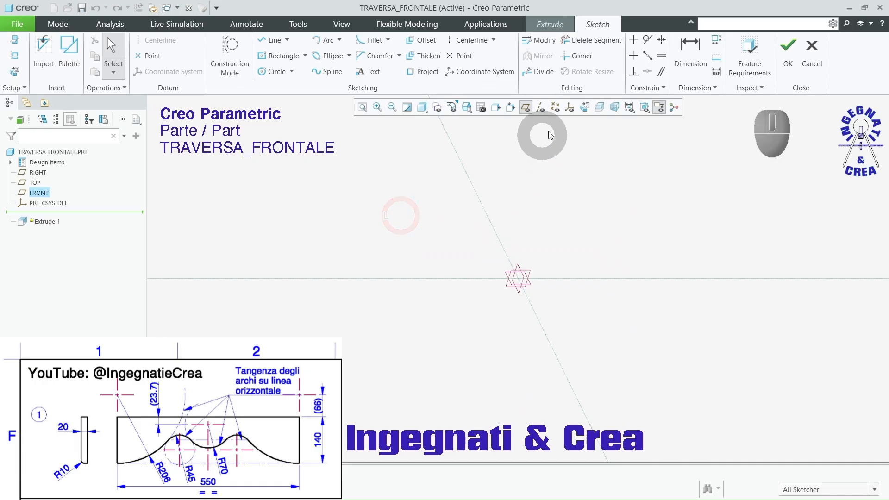
click(585, 109)
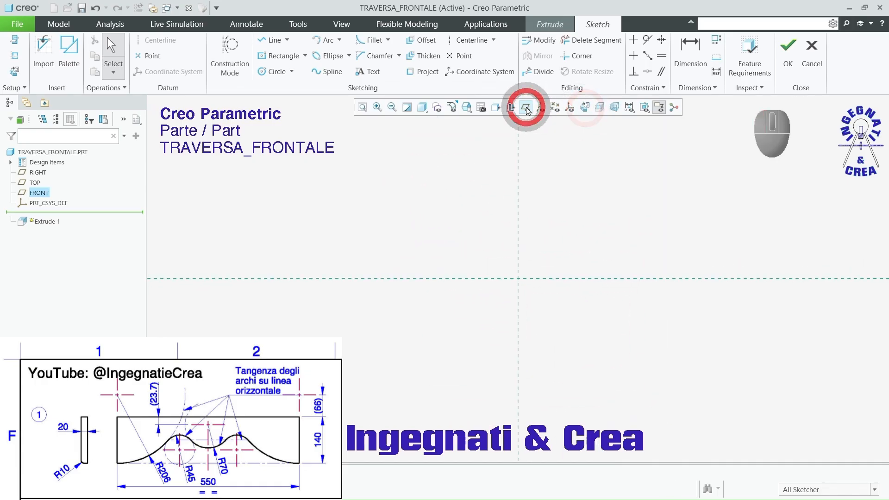
Step: Sketch a rectangle centred on the origin, about 51 mm wide and 17 mm high
click(270, 58)
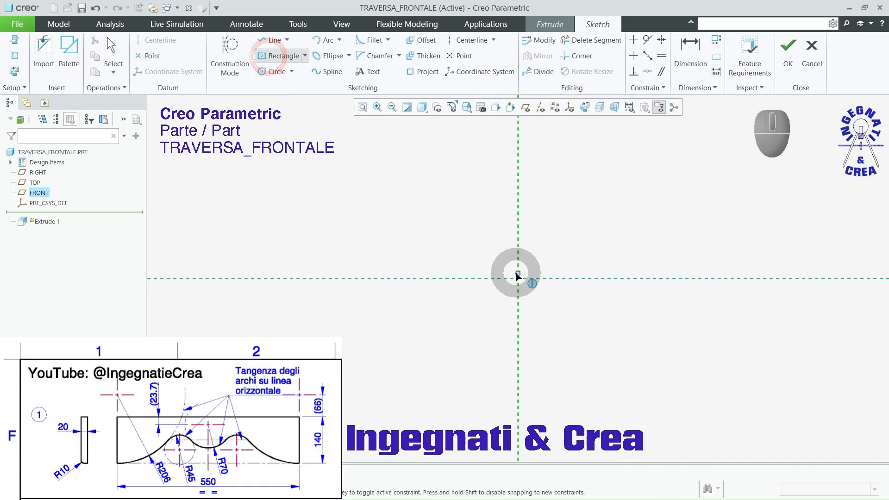
click(517, 278)
click(369, 230)
middle_click(377, 206)
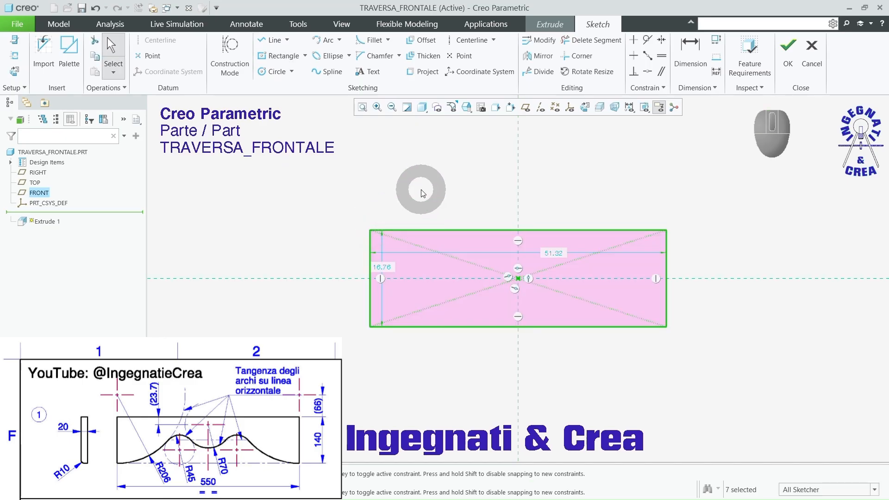
Step: Set the rectangle's width to 550 mm and its height to 140 mm, and finish the sketch
double_click(560, 254)
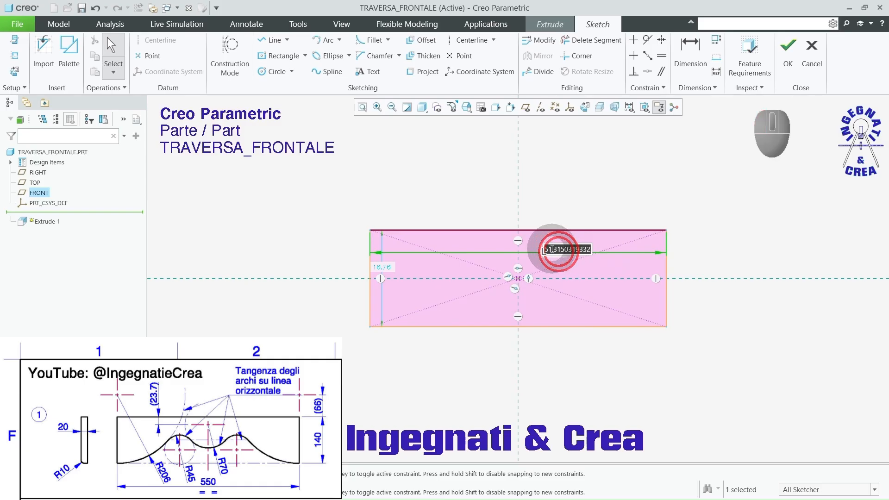
text(550)
key(Return)
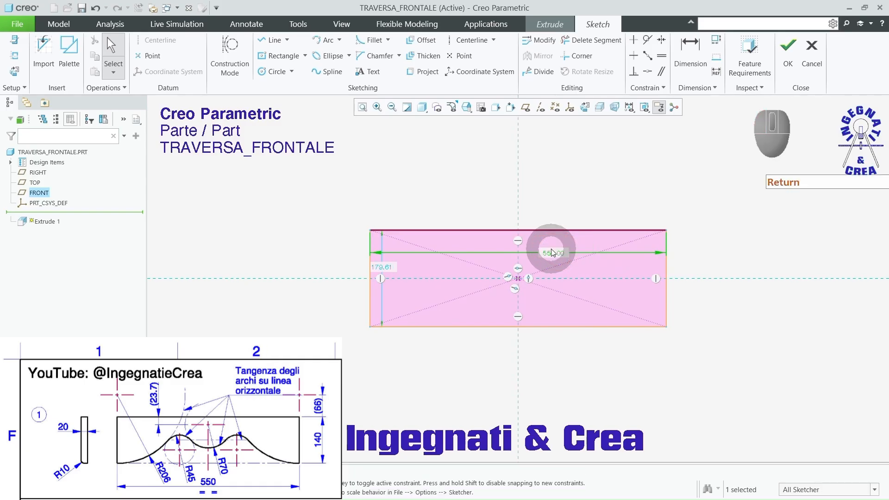
double_click(380, 264)
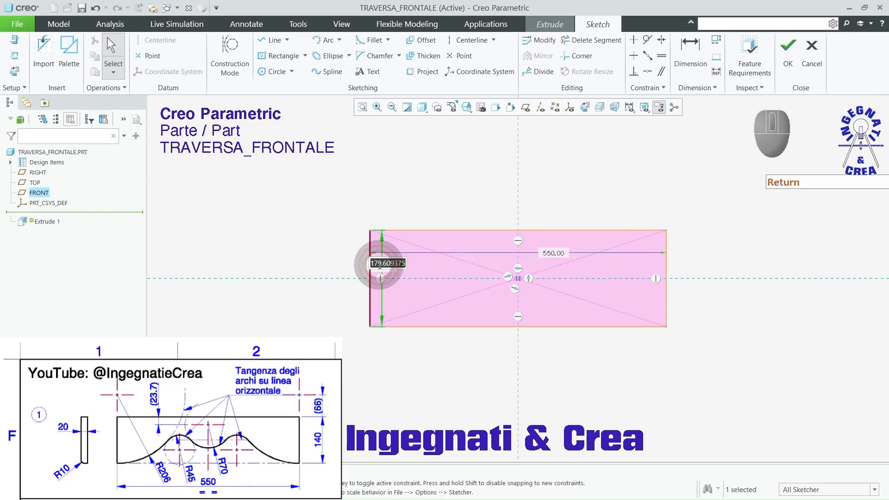
text(140)
key(Return)
click(787, 46)
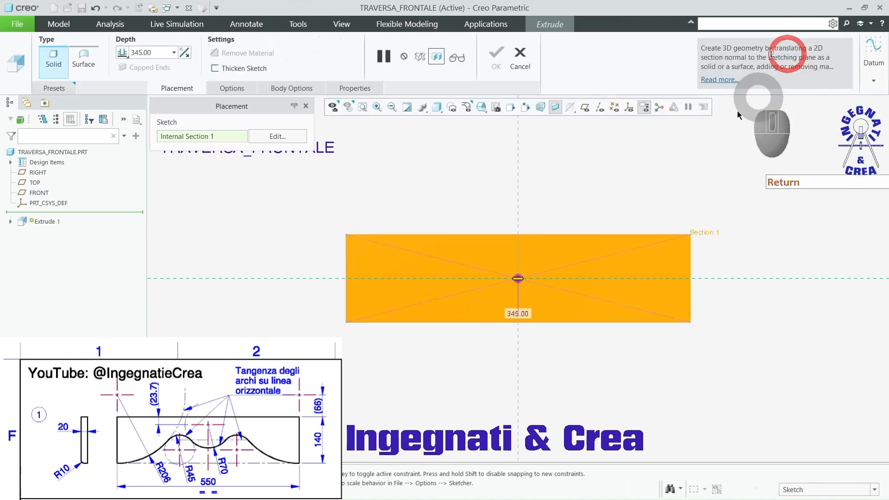
Step: Extrude the rectangle symmetrically to a total depth of 20 mm
click(122, 52)
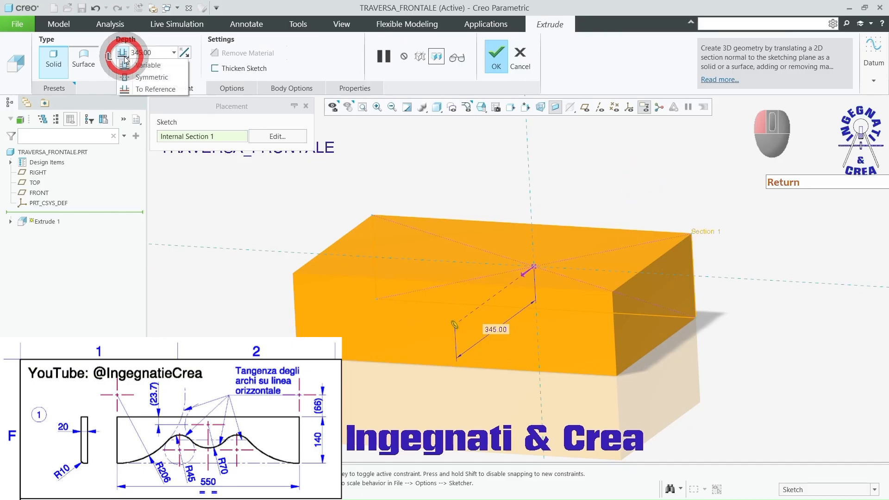
click(147, 77)
double_click(149, 52)
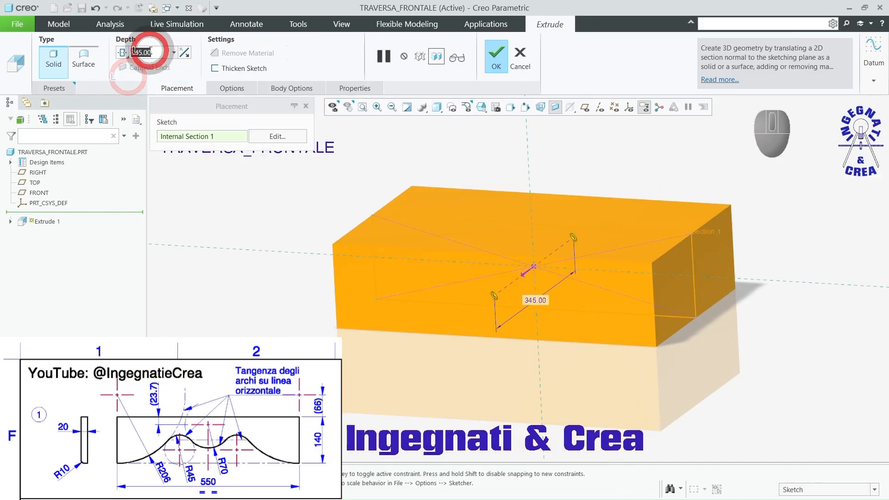
text(20)
key(Return)
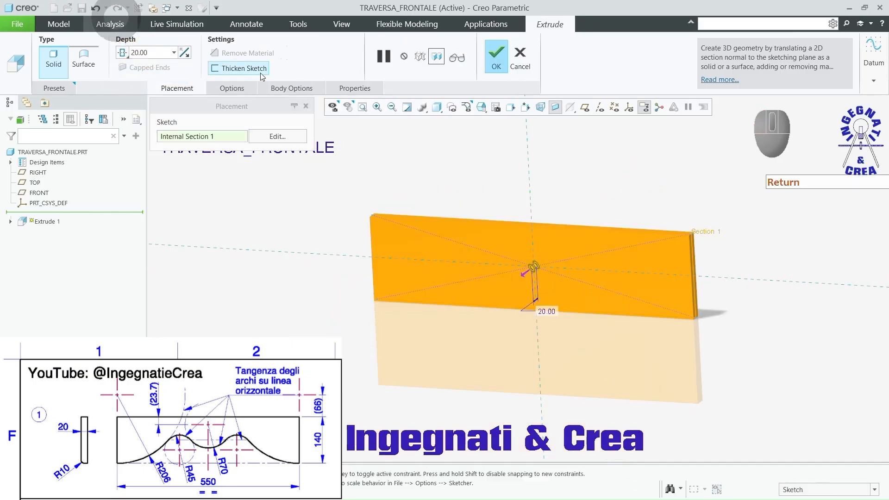
click(495, 55)
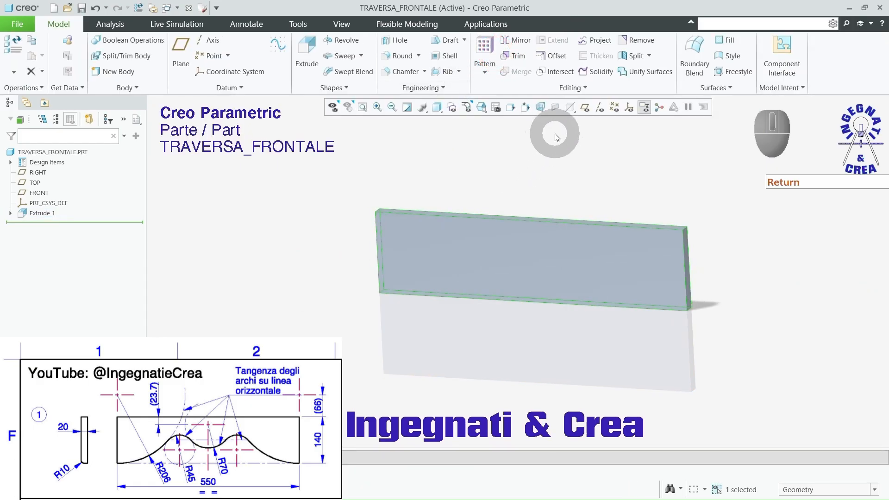
Step: Start a second extrusion sketch on the board's front face and add its left end surface as a sketch reference
key(F3)
click(522, 151)
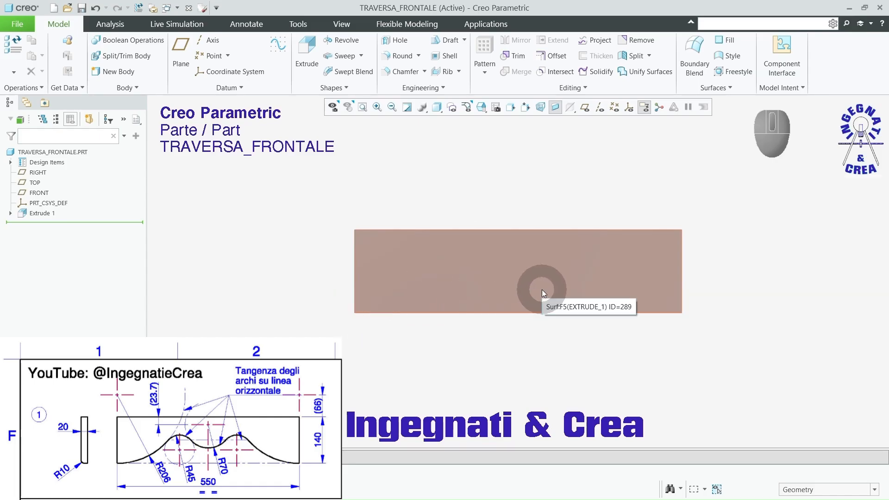
click(305, 48)
click(396, 280)
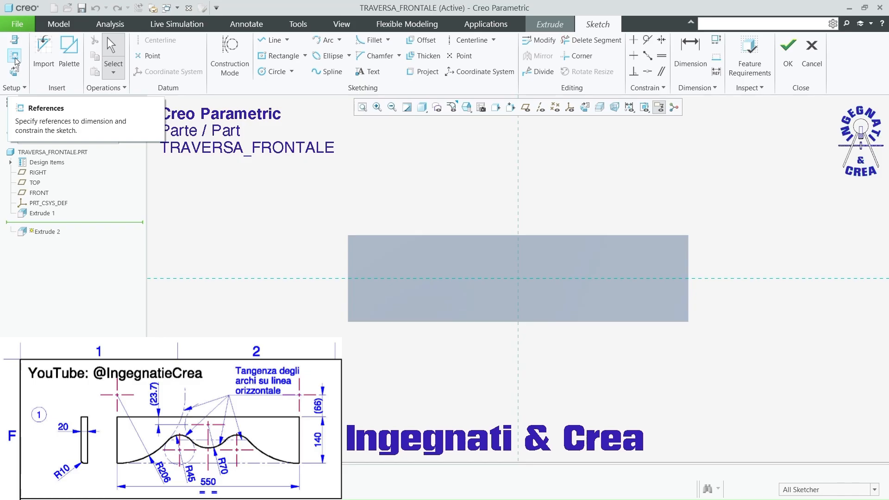
click(15, 56)
click(349, 258)
click(867, 178)
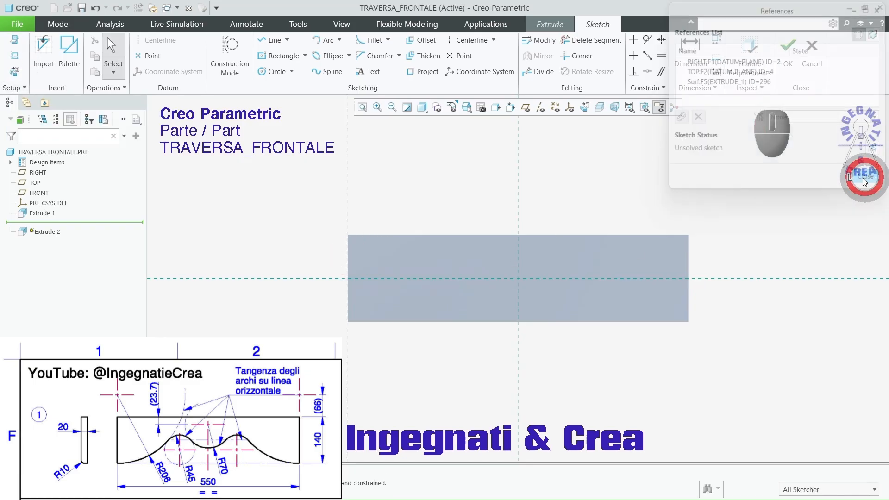
Step: Draw a centre-and-ends arc of about 303 mm radius from the board's lower-left corner, centred above it on the left-end reference
click(339, 40)
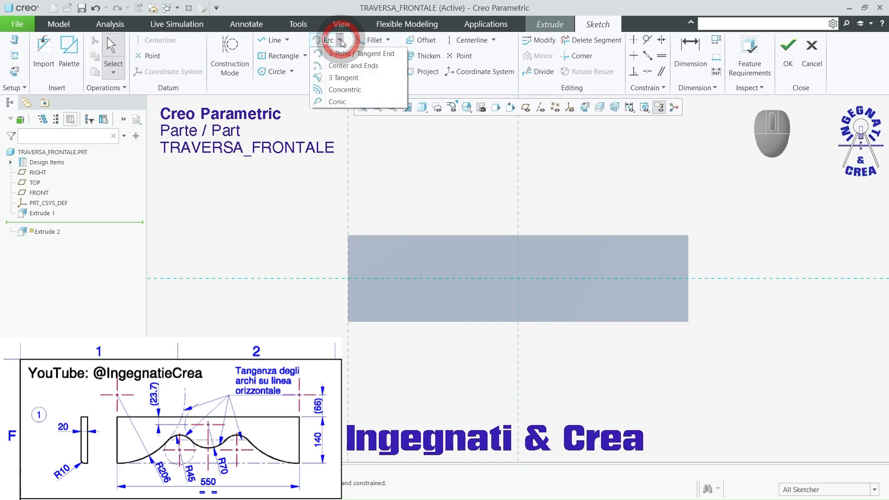
click(319, 67)
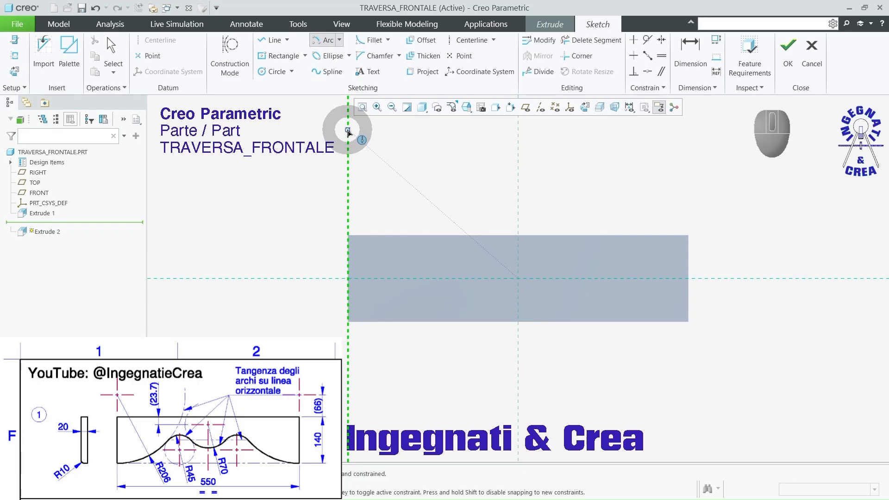
click(348, 135)
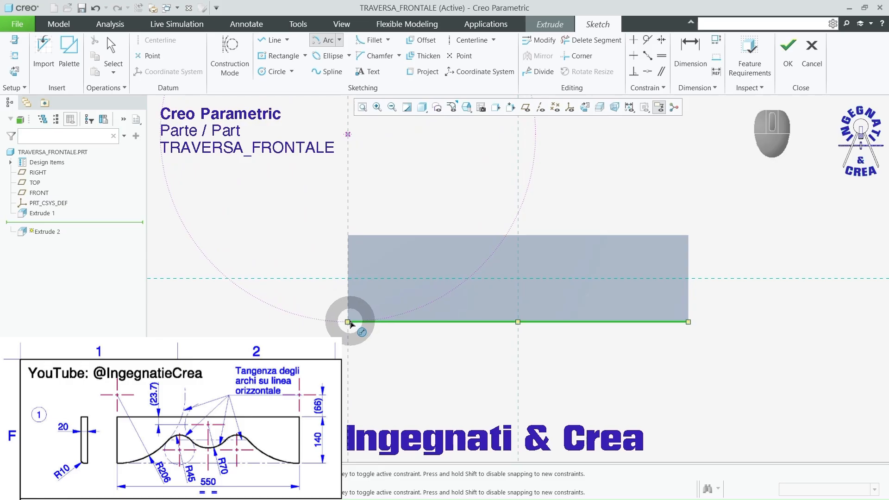
click(348, 321)
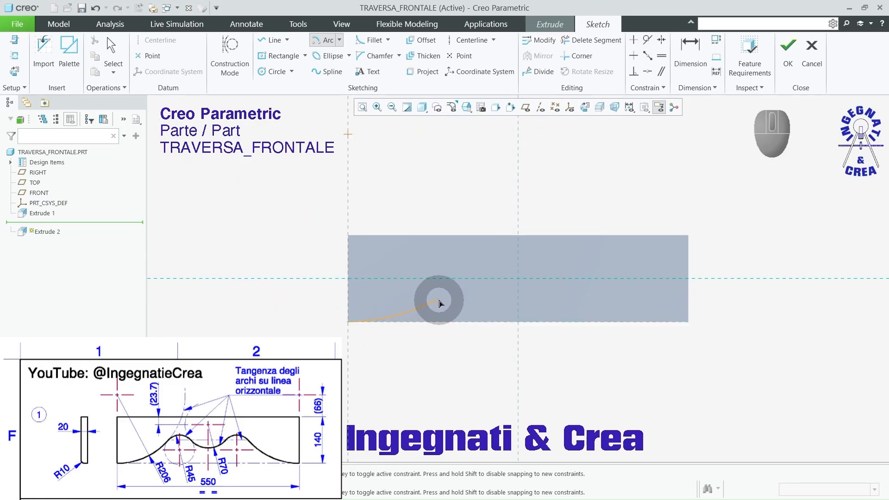
click(439, 300)
middle_click(431, 341)
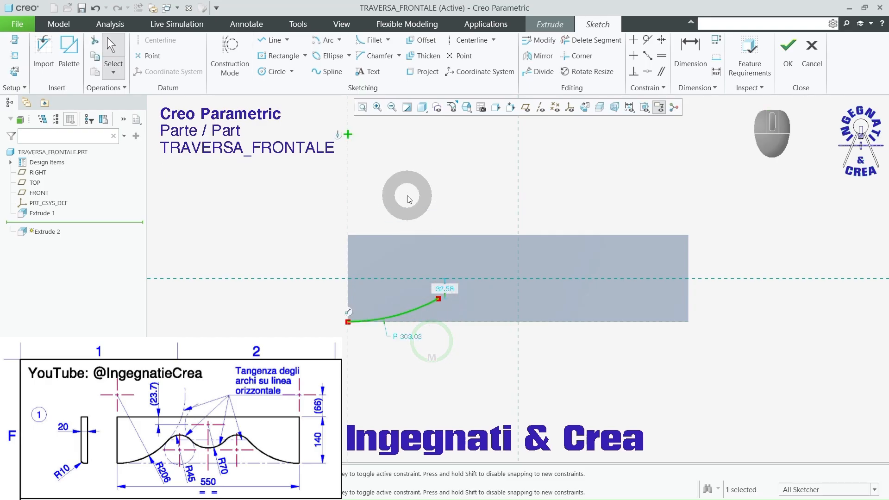
Step: Draw a tangent-end arc from the first arc's free end, curving over to an endpoint at the same height
click(341, 41)
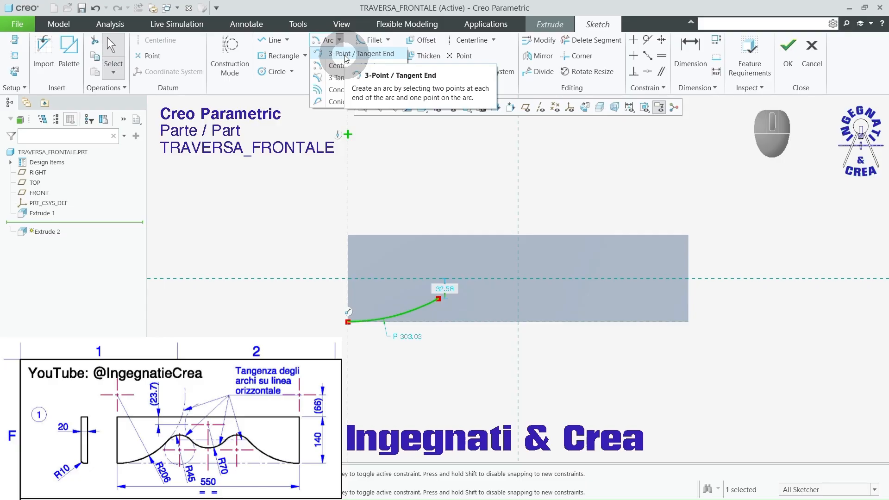
click(345, 54)
click(423, 177)
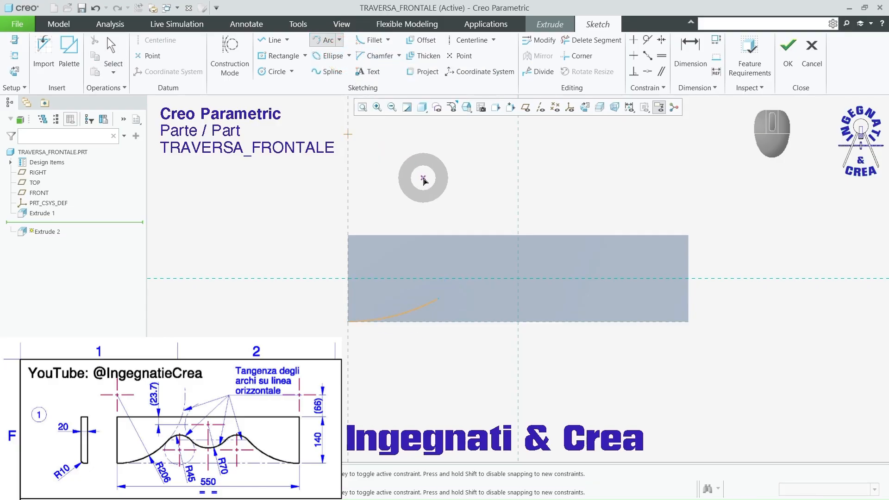
scroll(506, 314, down, 2)
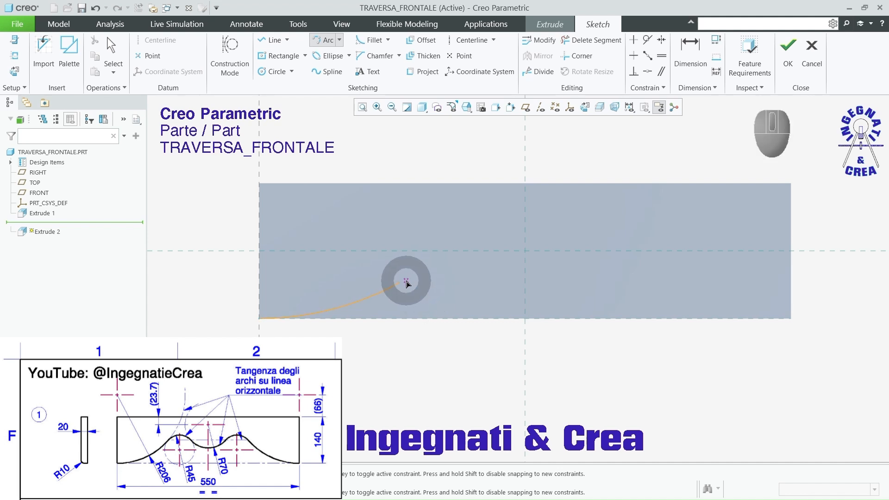
click(401, 283)
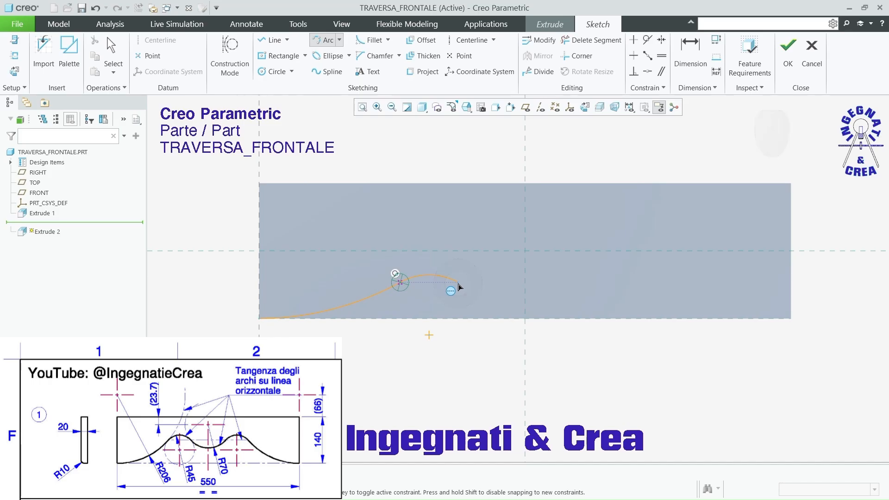
click(459, 285)
middle_click(459, 287)
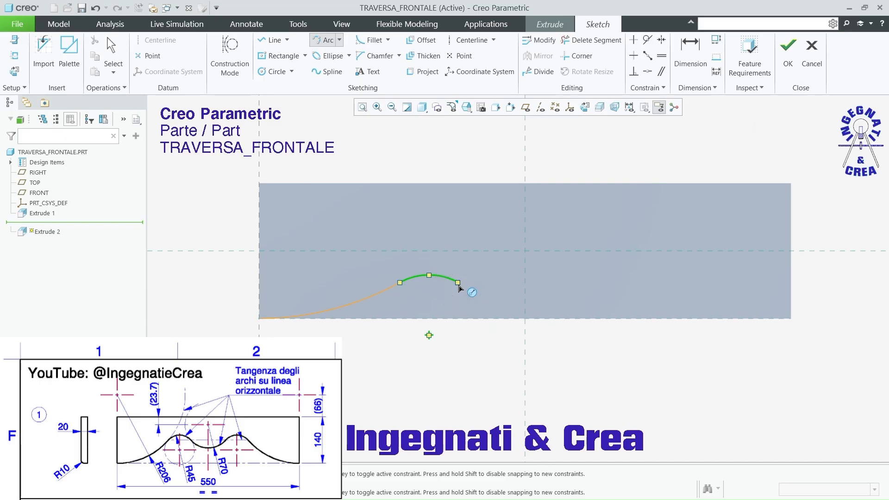
Step: Draw a third tangent-end arc of about 144 mm radius from the second arc's free end to the vertical centre reference
click(458, 285)
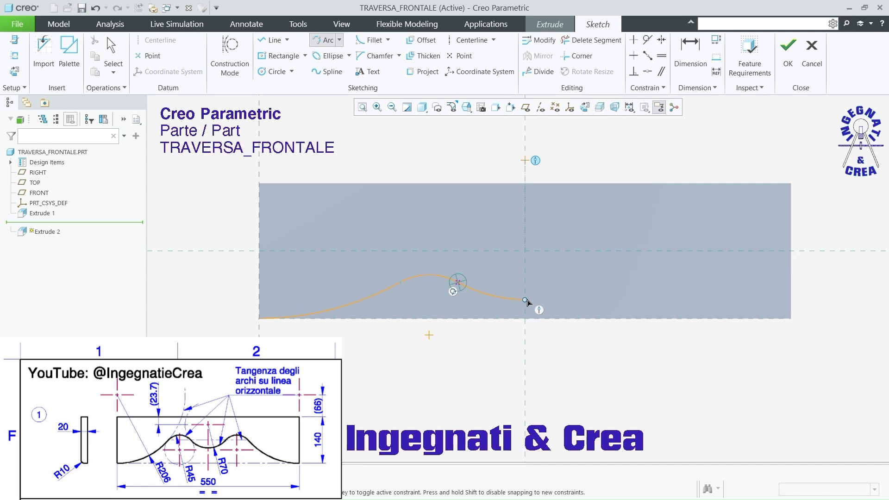
click(524, 300)
middle_click(445, 369)
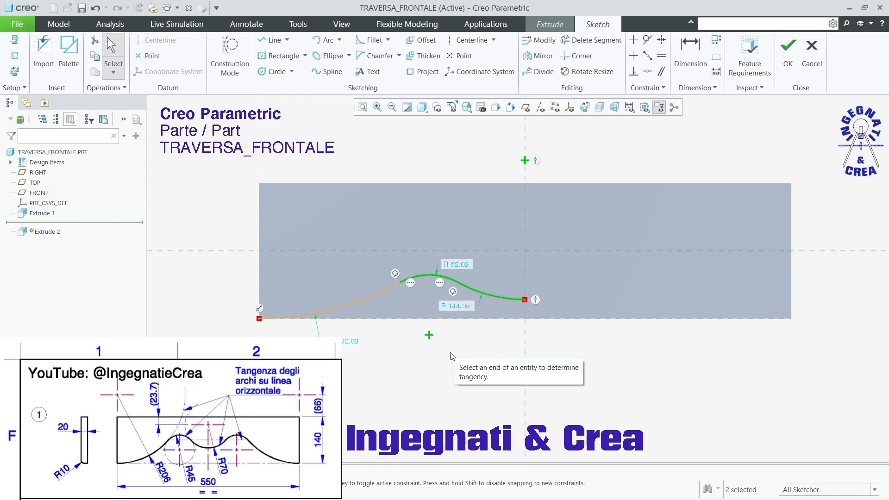
Step: Set the arc radii to 70 mm for the one at the centreline, 45 mm for the crest and 206 mm for the outer one
click(465, 308)
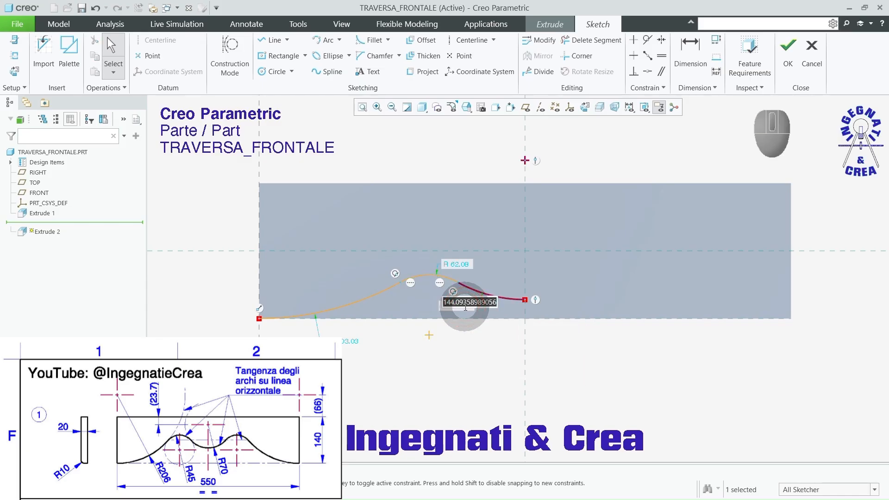
text(7)
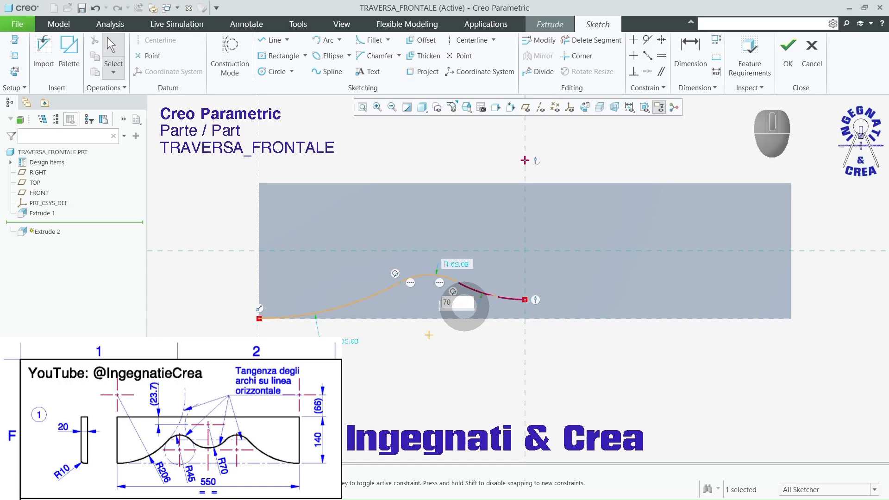
text(0)
key(Return)
double_click(484, 247)
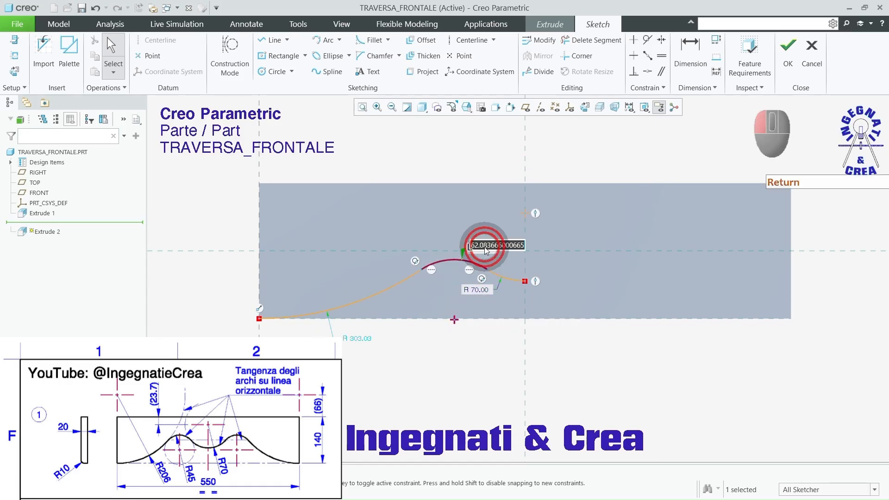
text(45)
key(Return)
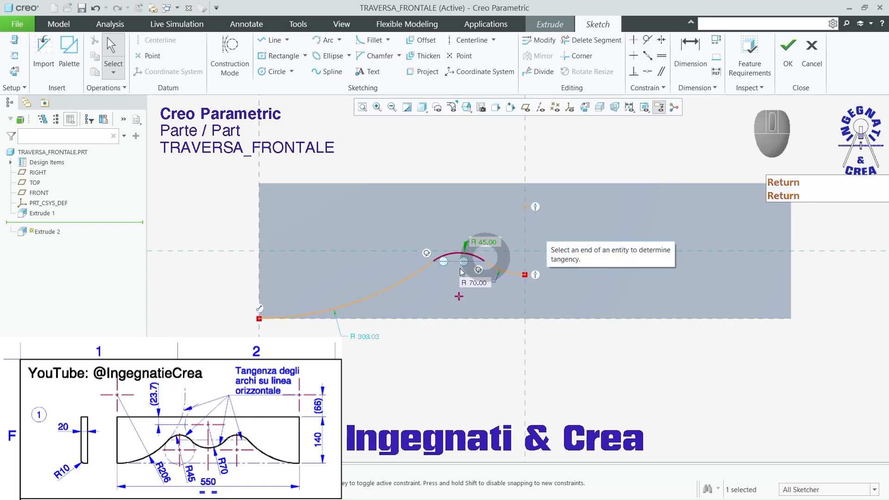
text(2)
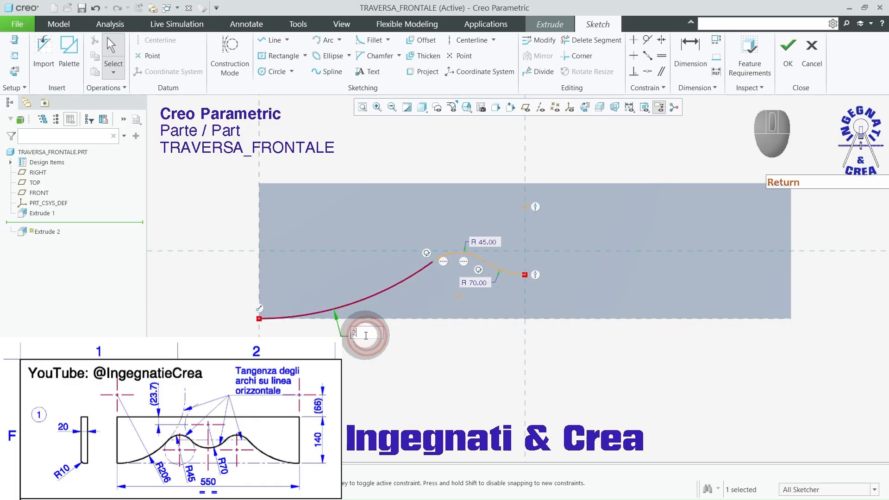
key(Return)
click(426, 357)
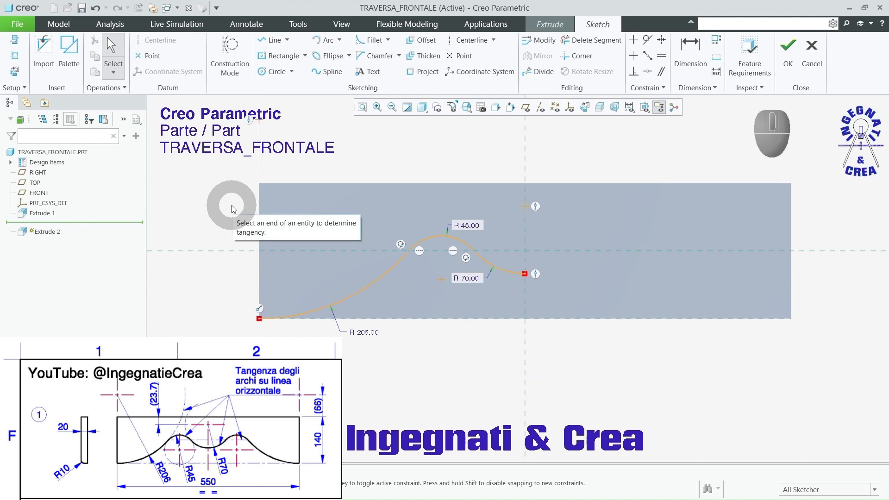
Step: Mirror the three arcs about the vertical centre reference and finish the sketch
click(297, 317)
drag(295, 314, 542, 355)
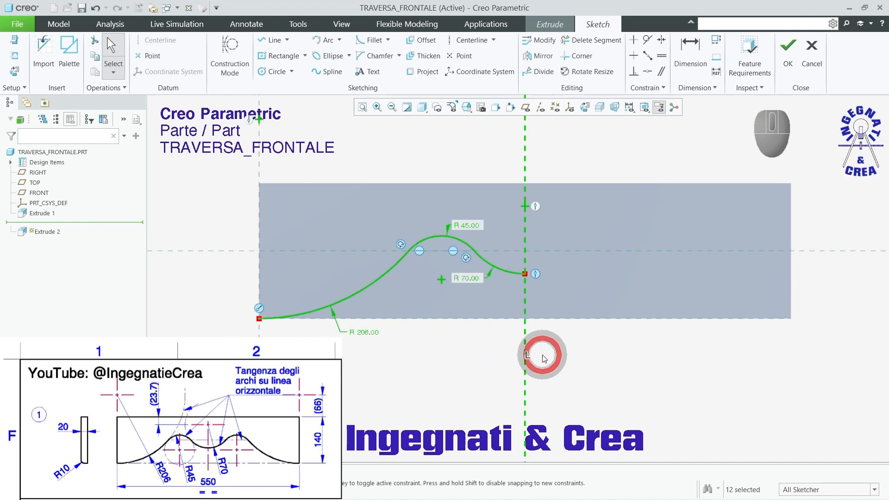
click(540, 56)
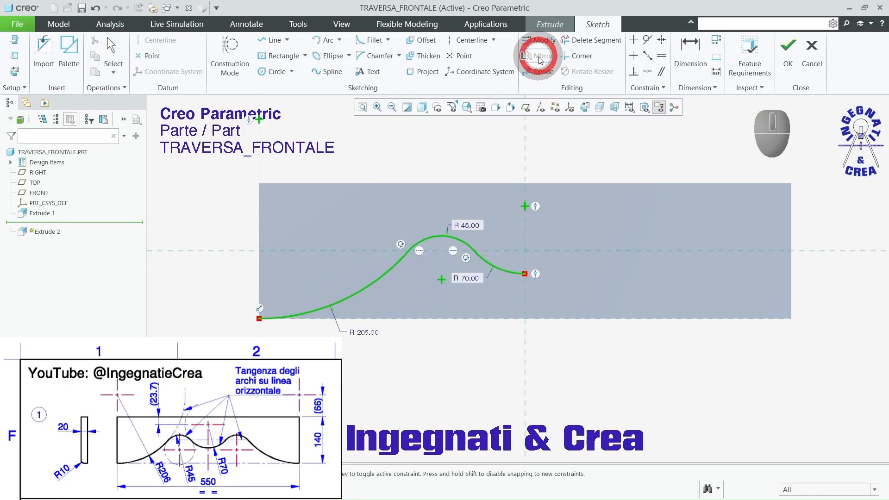
click(526, 137)
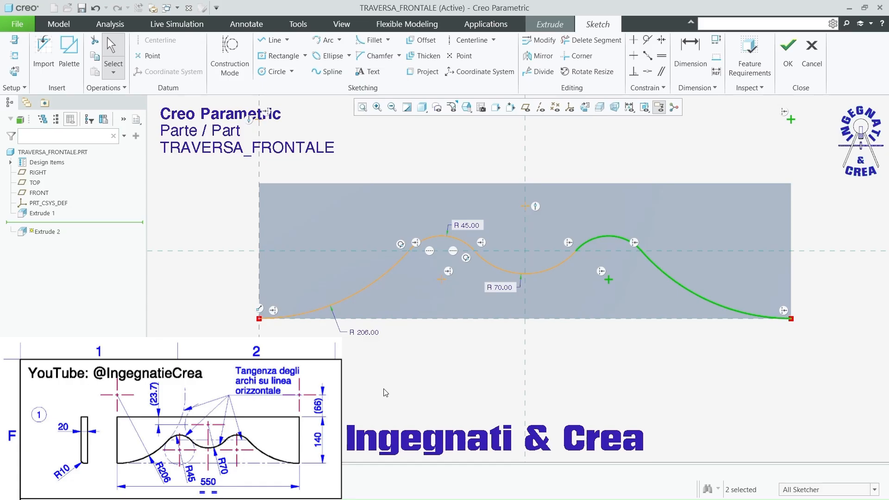
click(787, 48)
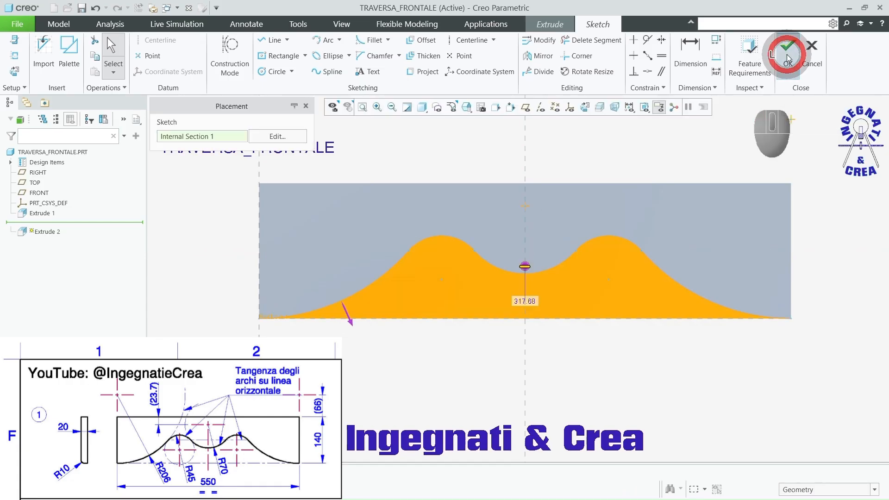
Step: Make the extrusion remove material, with its depth direction flipped into the board and its depth set to Through All
middle_drag(712, 138, 684, 149)
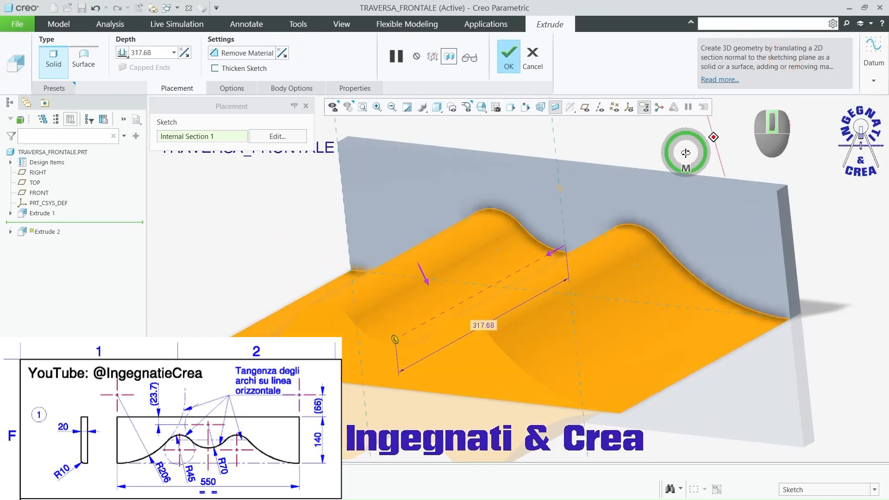
click(551, 254)
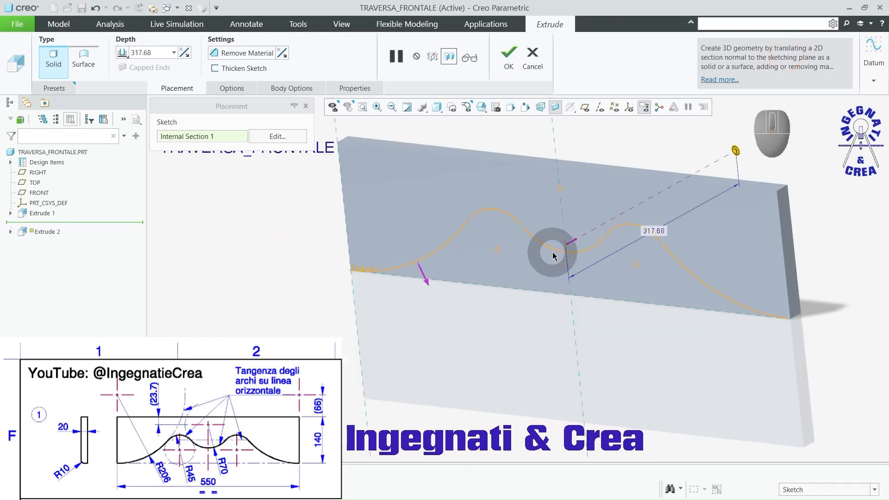
click(242, 54)
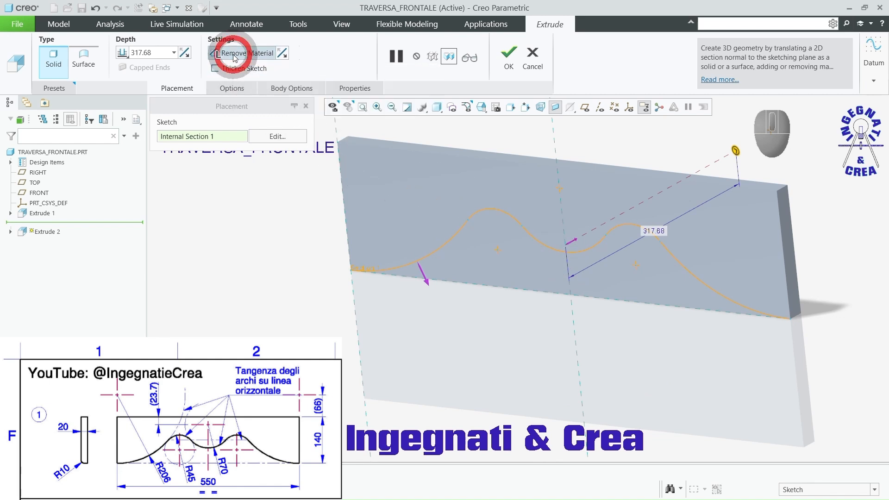
right_click(735, 150)
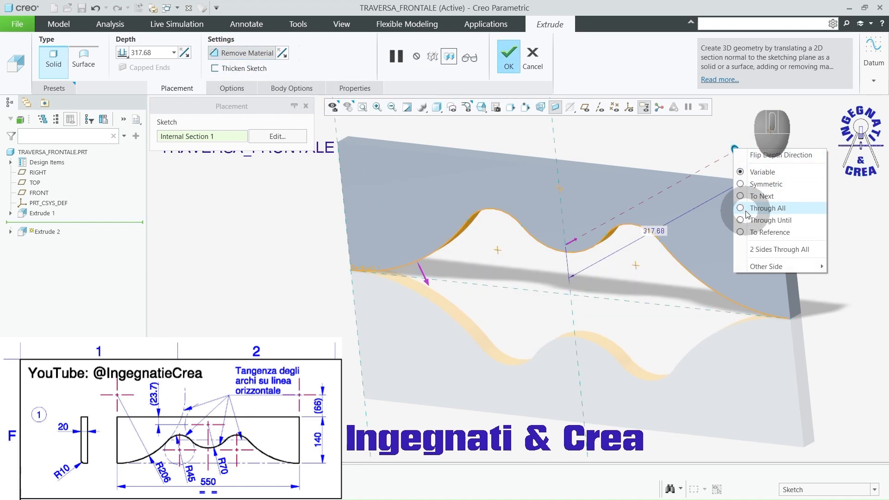
click(746, 213)
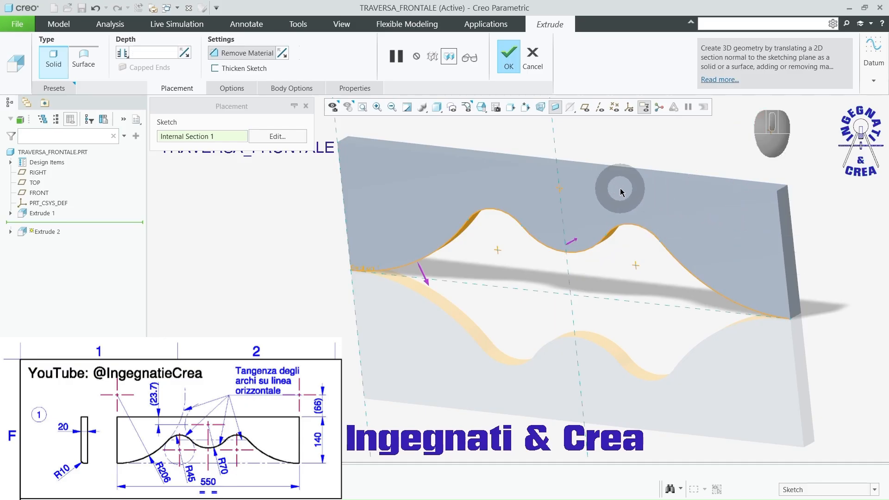
Step: Try removing the material on the other side of the wavy profile, then restore the original side
click(426, 283)
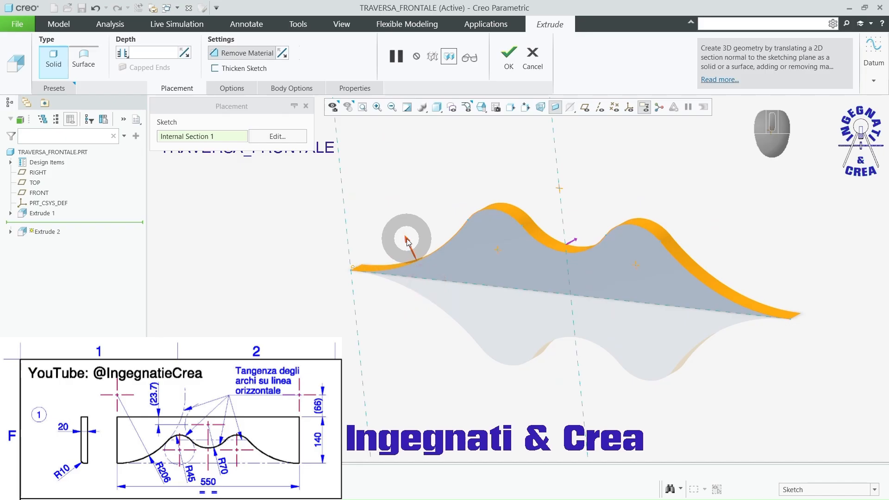
click(407, 241)
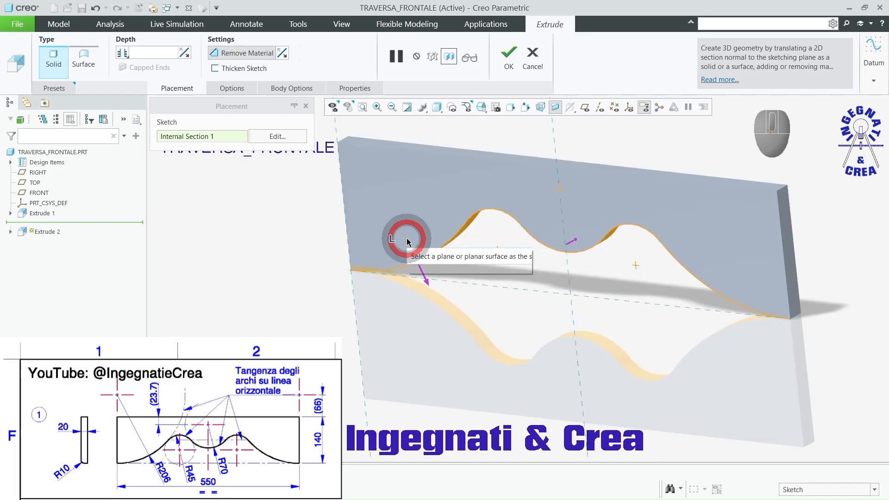
click(427, 282)
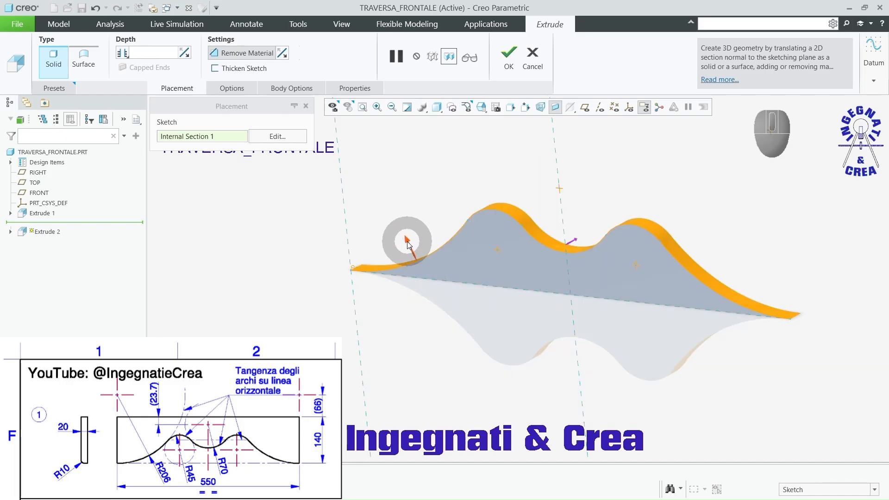
click(407, 241)
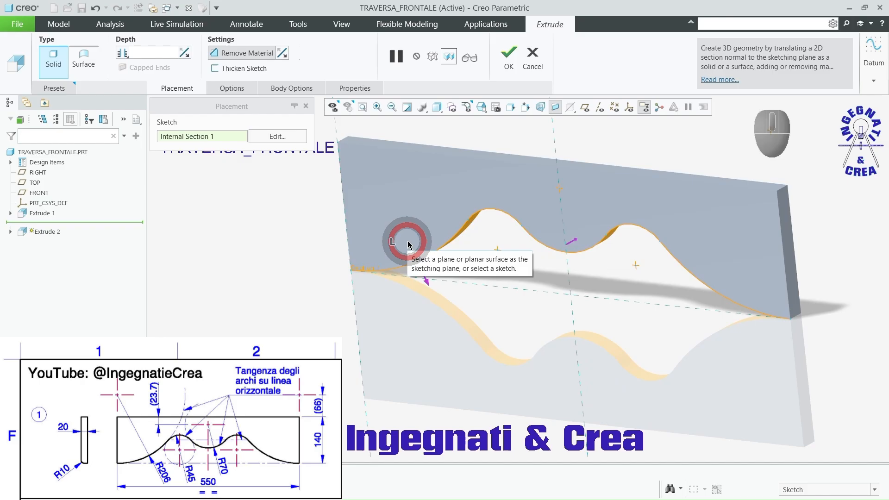
Step: Complete the through-all cut that removes the area below the wavy profile and clear the selection
click(512, 55)
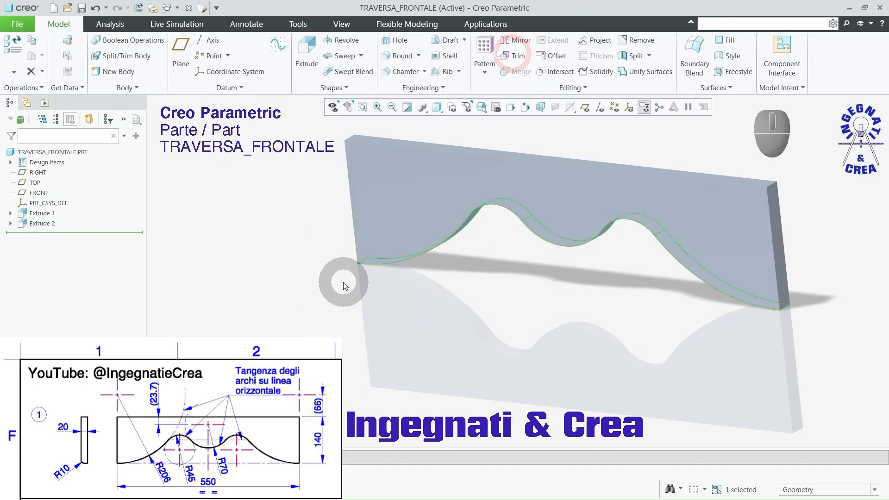
scroll(343, 282, up, 2)
click(519, 174)
Step: Round the front edge of the board's wavy lower profile with a 10 mm radius
mouse_move(500, 205)
middle_down()
mouse_move(526, 185)
mouse_move(486, 198)
mouse_move(497, 201)
middle_up()
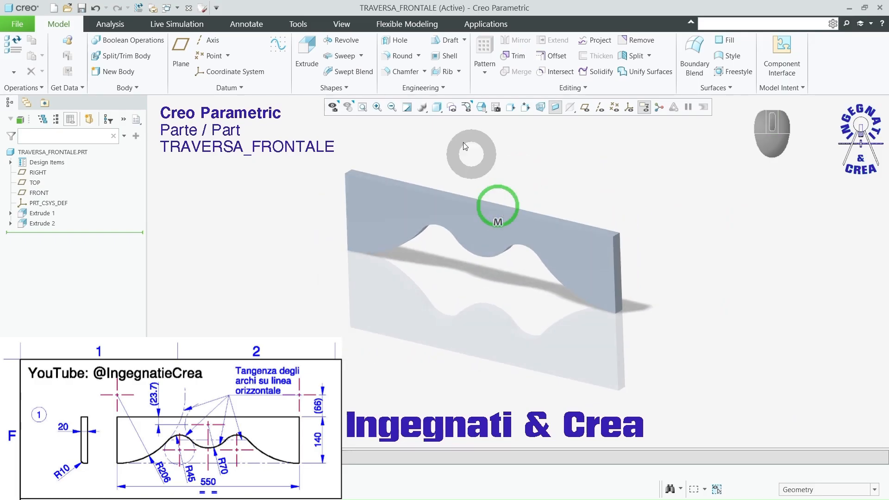
click(396, 56)
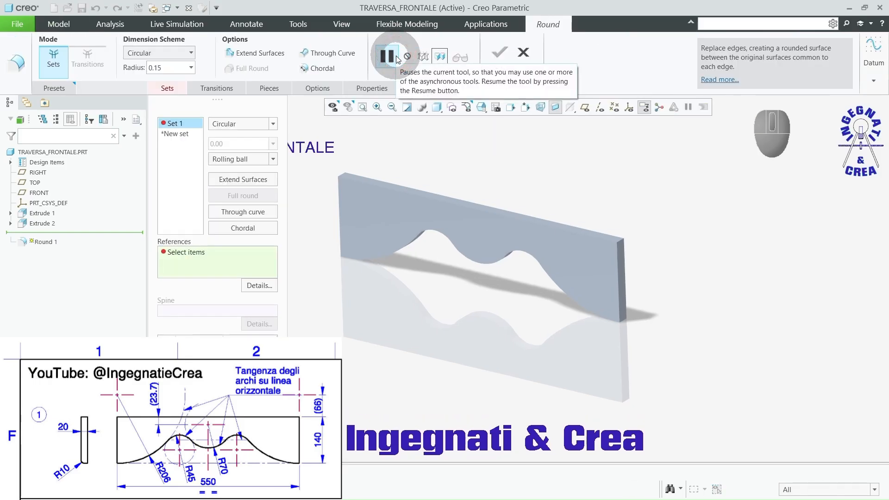
click(482, 264)
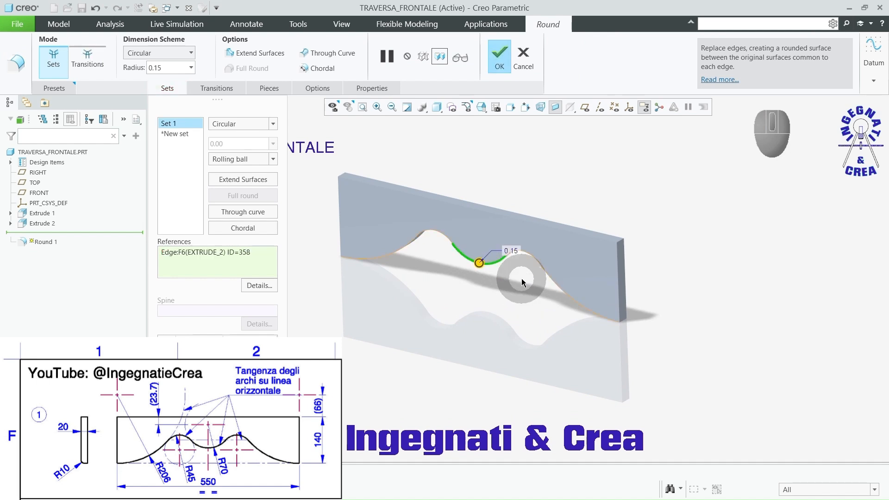
double_click(513, 252)
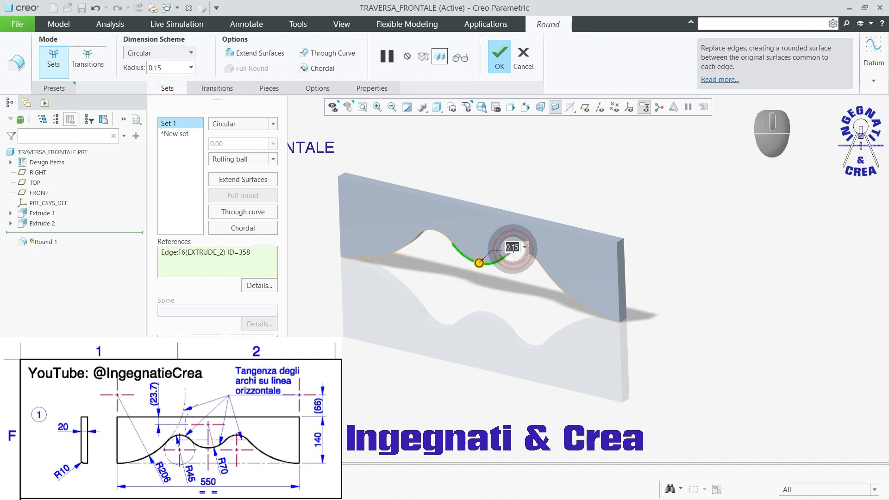
key(Return)
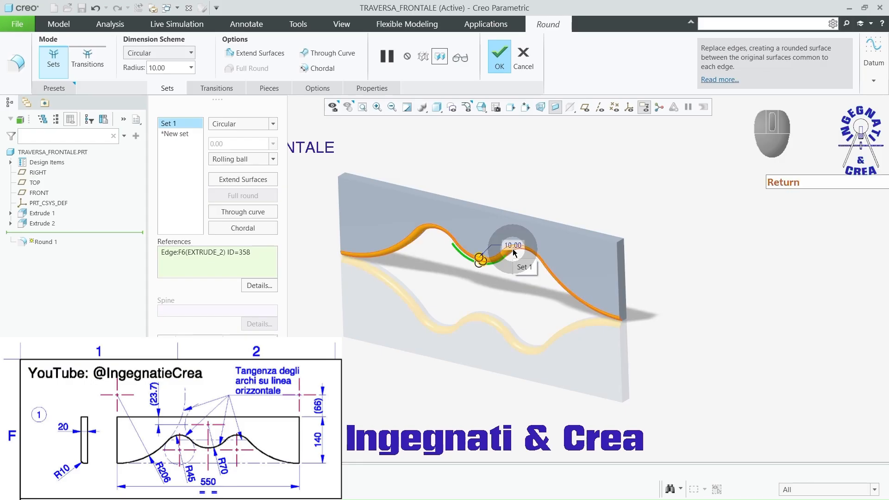
mouse_move(513, 252)
middle_down()
mouse_move(472, 278)
mouse_move(440, 254)
mouse_move(450, 218)
mouse_move(432, 188)
mouse_move(422, 301)
mouse_move(440, 233)
mouse_move(423, 245)
middle_up()
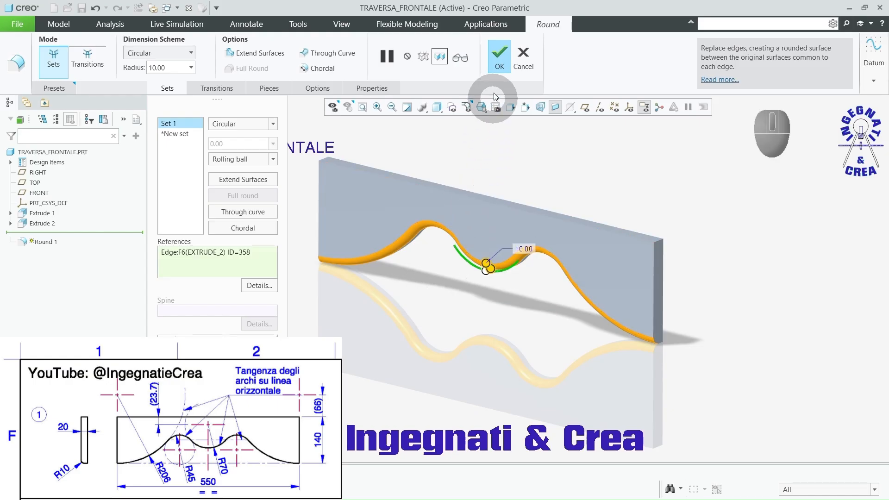
click(499, 56)
click(403, 328)
Step: Load the Wood-Cherry.dmt appearance library in the appearance gallery
scroll(417, 282, down, 3)
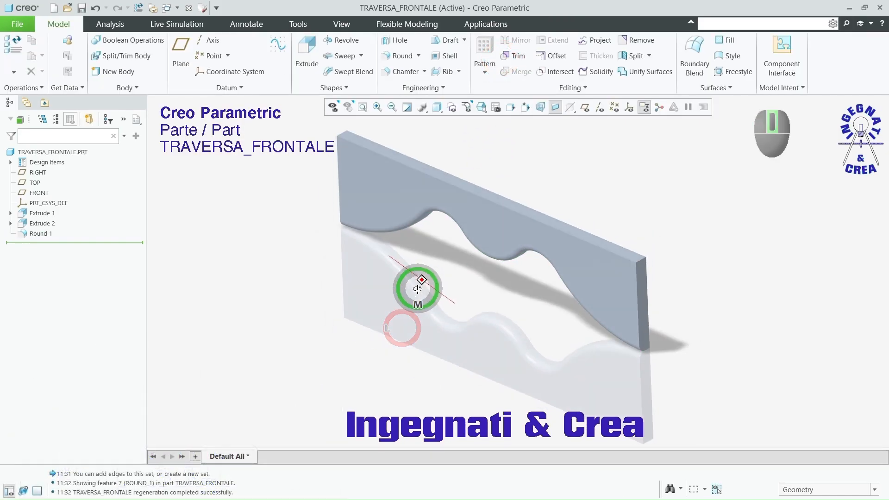
scroll(426, 279, up, 3)
middle_drag(452, 262, 435, 296)
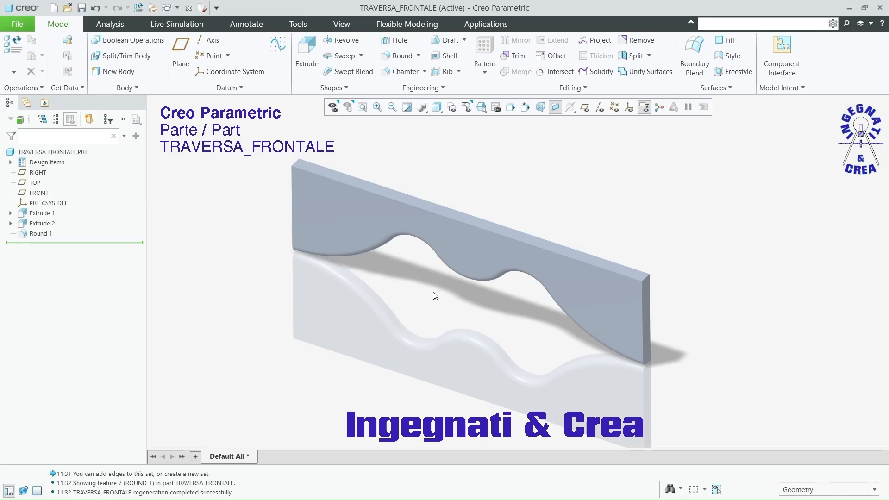
click(343, 26)
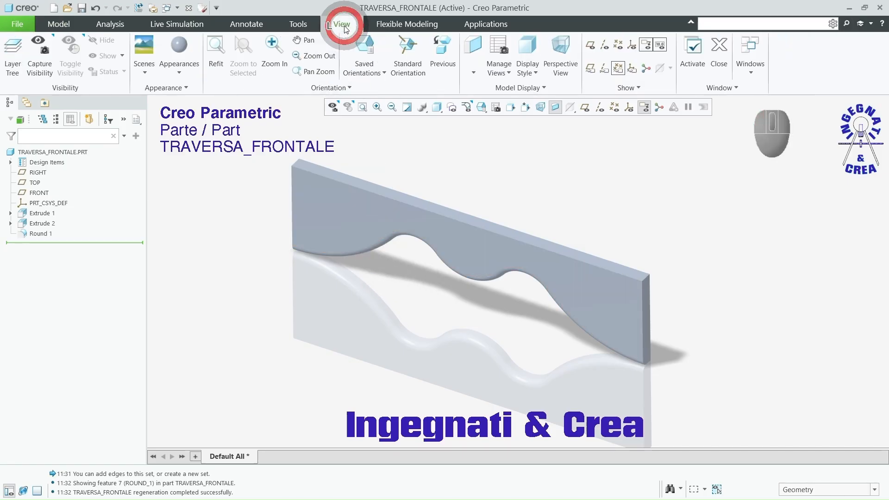
click(189, 74)
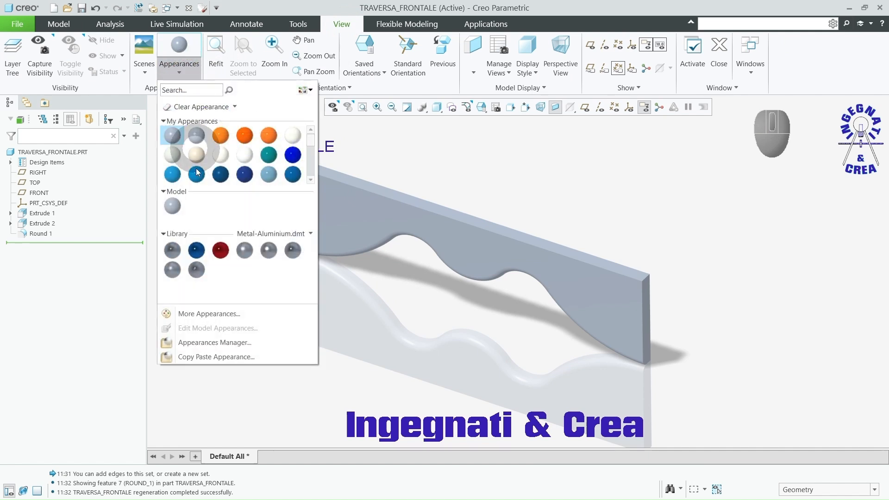
click(311, 234)
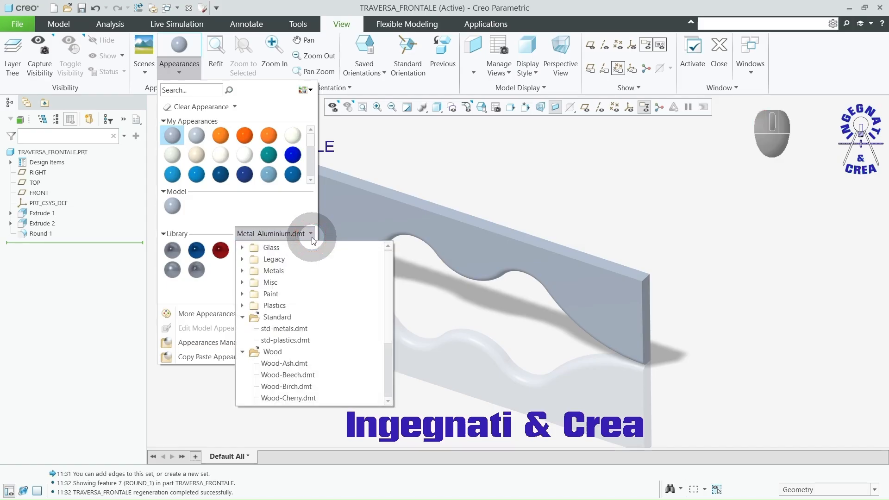
click(388, 303)
drag(387, 303, 388, 334)
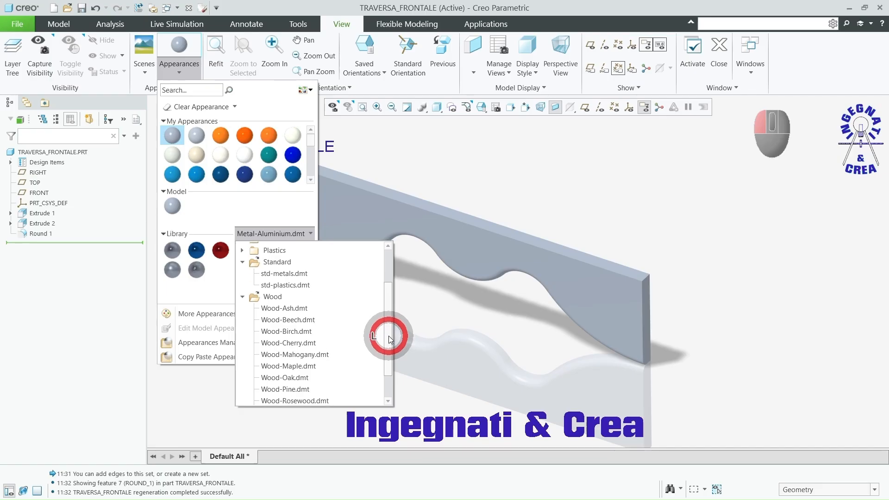
click(290, 345)
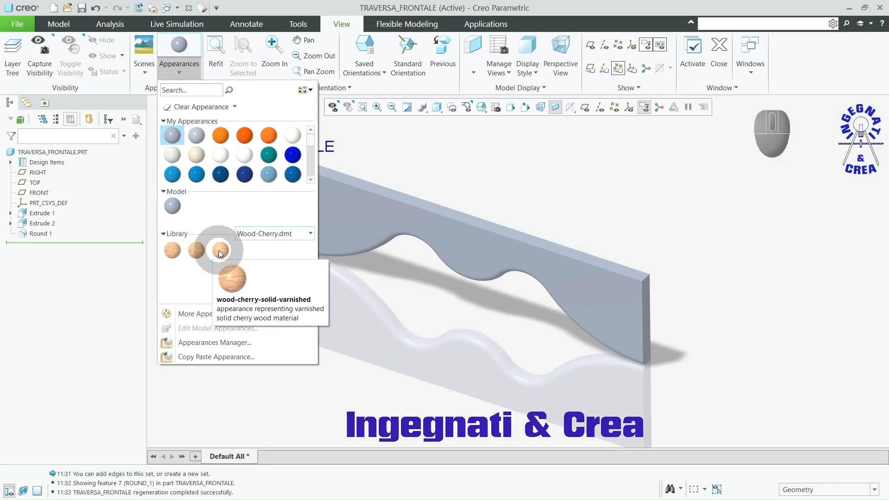
Step: Apply the wood-cherry-solid-polished appearance to the whole TRAVERSA_FRONTALE part
click(173, 253)
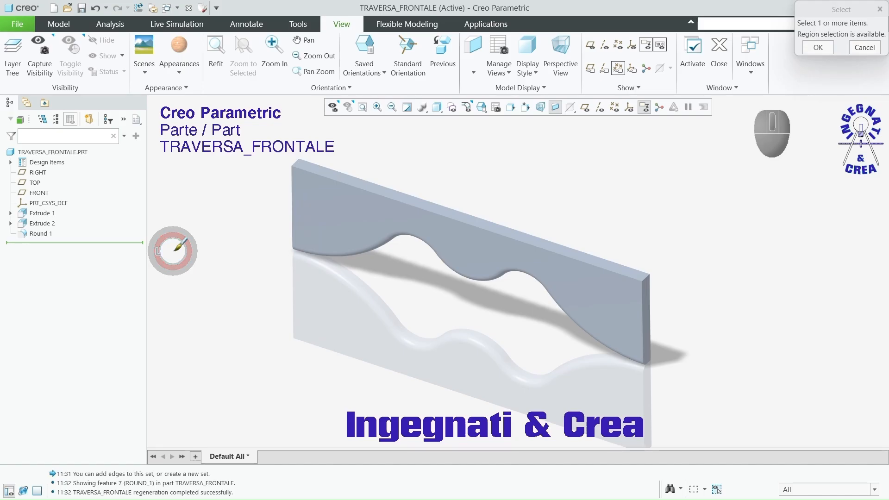
click(75, 154)
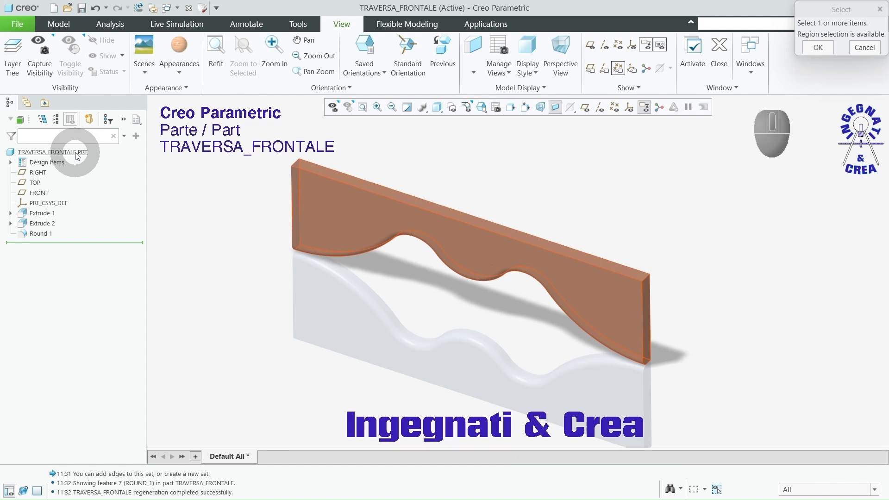
click(76, 155)
middle_click(198, 209)
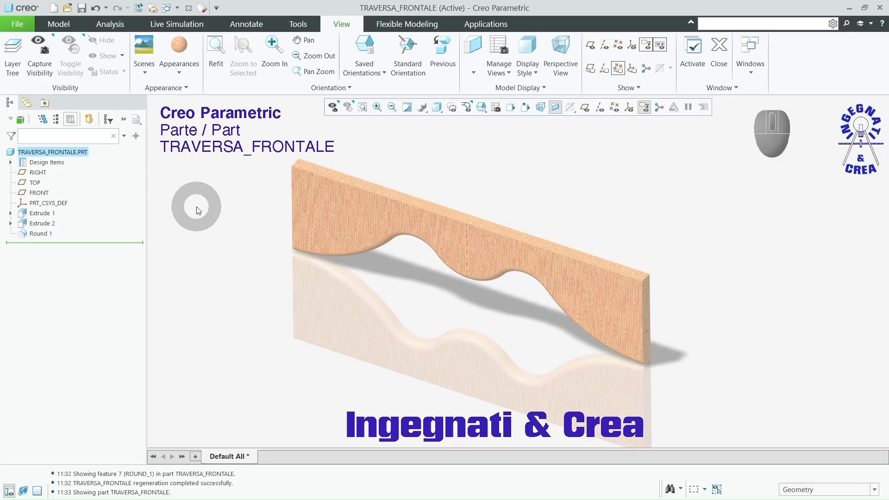
Step: Edit the part's cherry appearance so the wood grain follows the Z Axis at a scale of 70
click(179, 72)
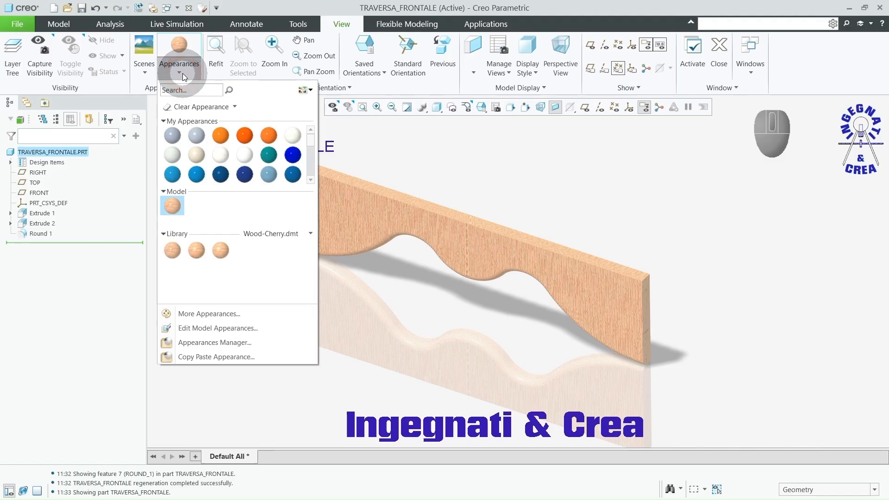
click(197, 329)
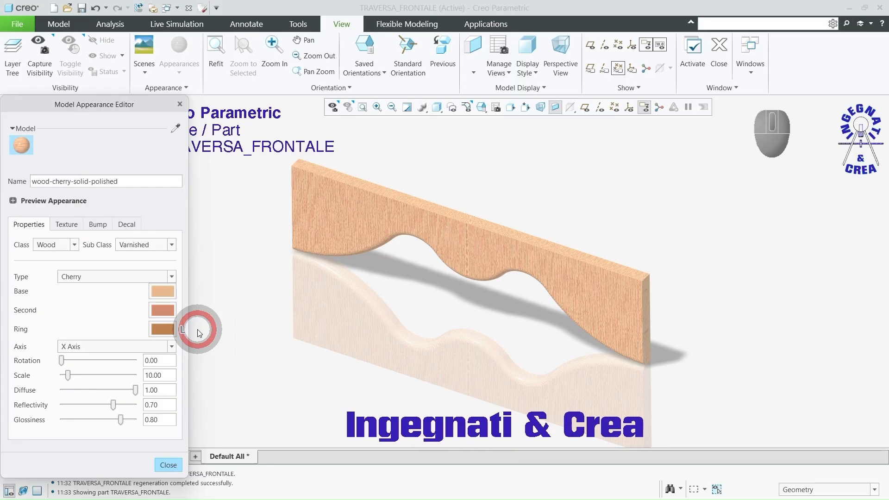
click(172, 347)
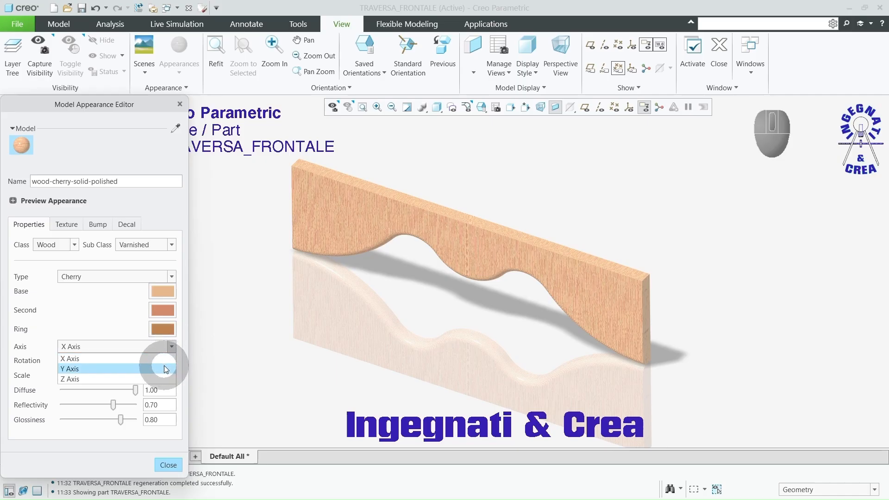
click(166, 368)
click(172, 349)
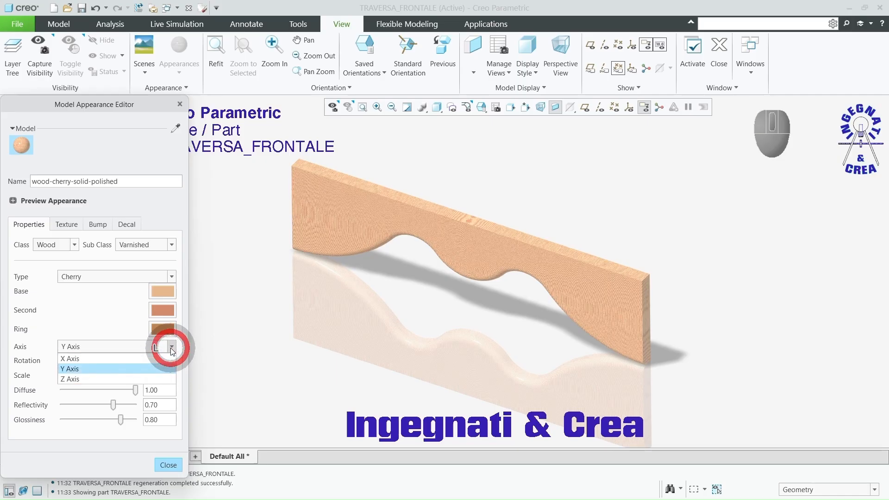
click(162, 379)
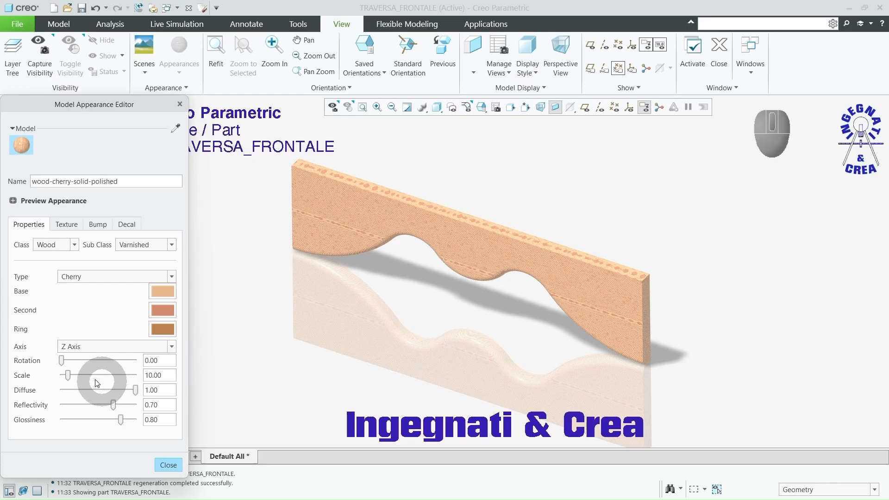
drag(72, 379, 115, 379)
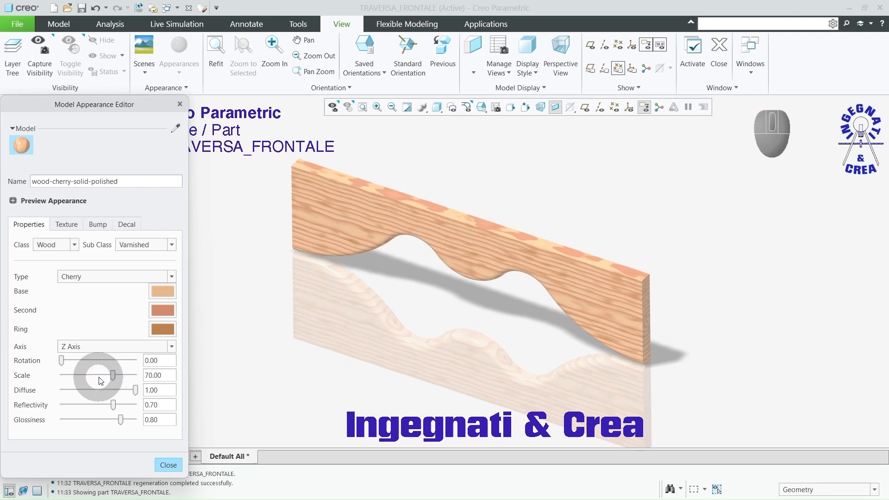
middle_drag(373, 317, 370, 322)
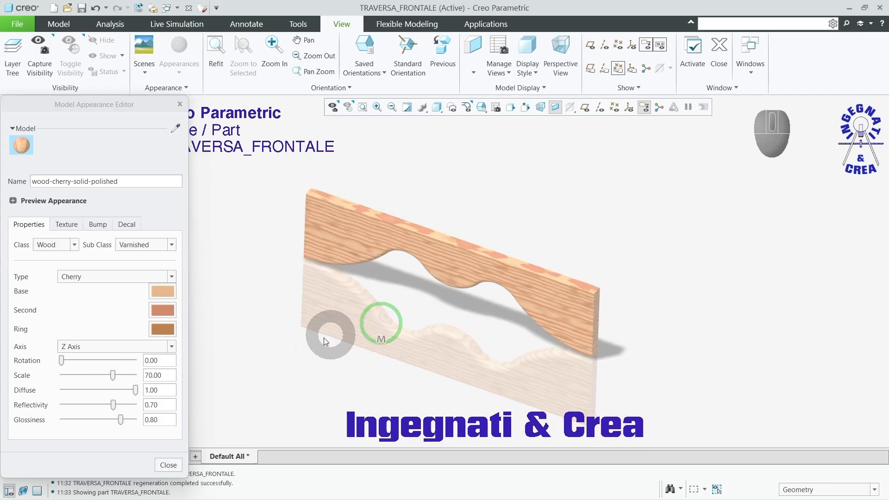
click(168, 464)
Step: Try the Shading With Edges display style on the board, then restore Shading With Reflections
scroll(314, 254, down, 4)
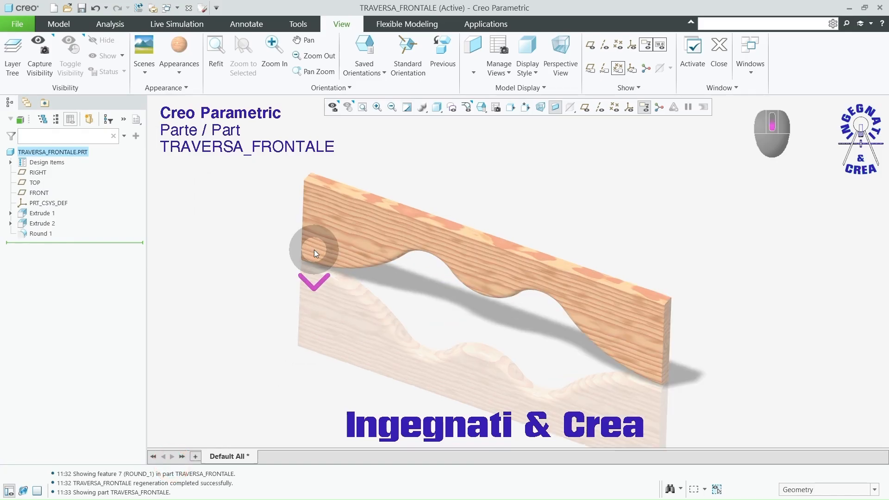
mouse_move(486, 271)
middle_down()
mouse_move(498, 223)
mouse_move(476, 259)
mouse_move(489, 262)
middle_up()
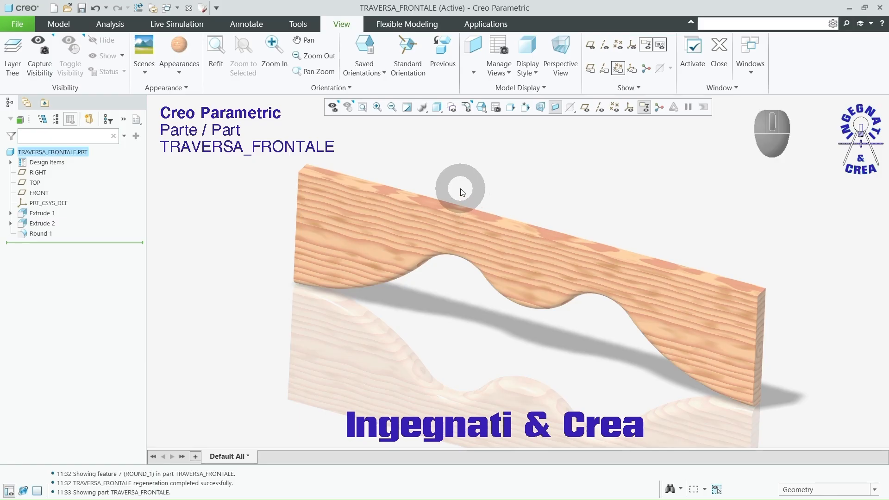
click(437, 110)
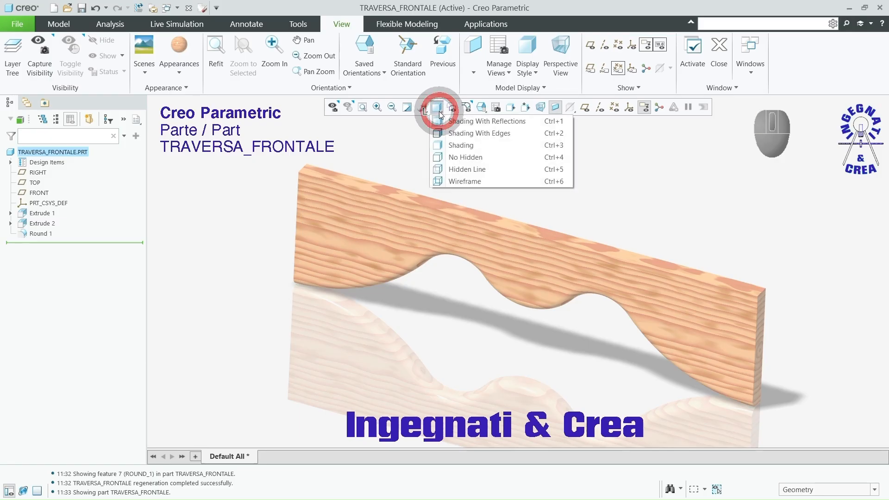
click(456, 133)
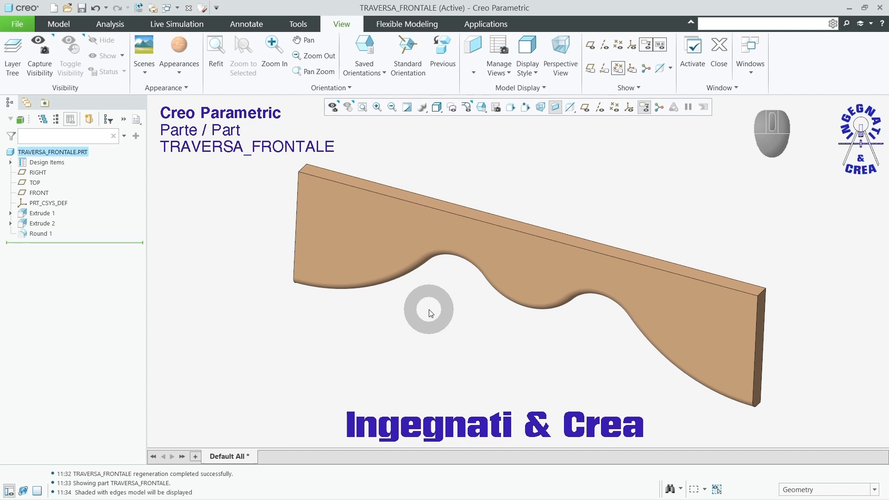
click(436, 108)
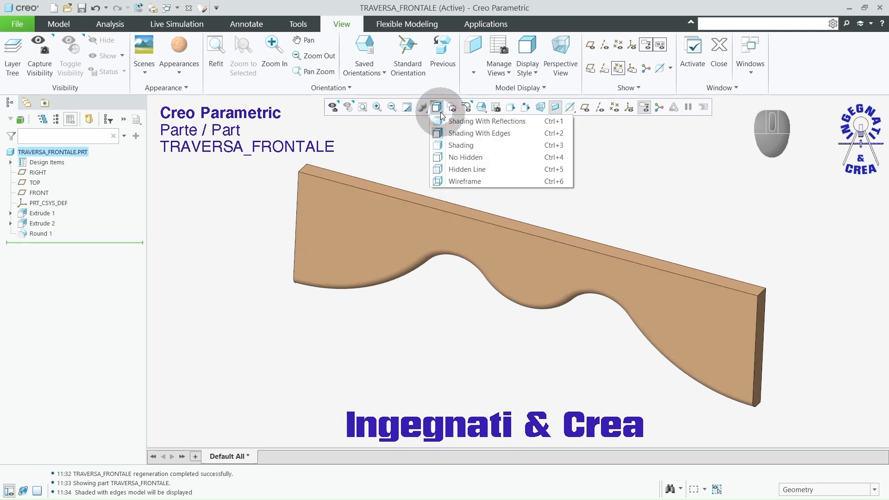
click(451, 122)
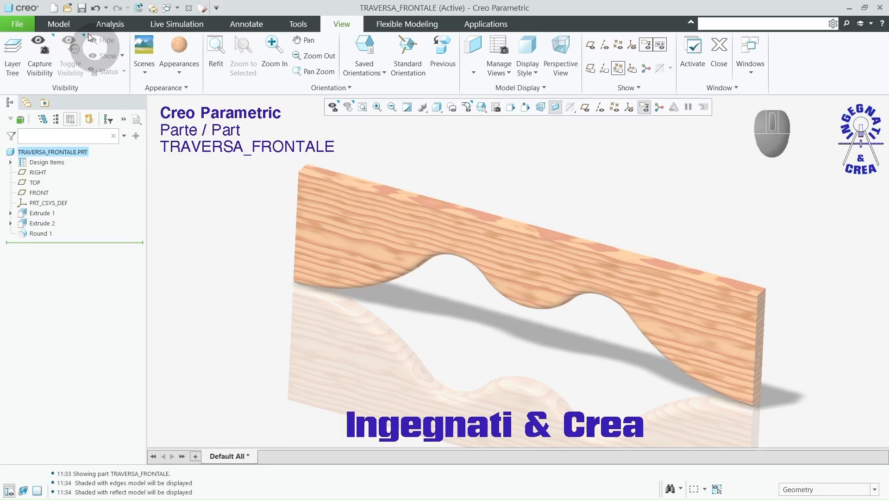
Step: Save the TRAVERSA_FRONTALE part and clear the selection
click(82, 8)
click(342, 426)
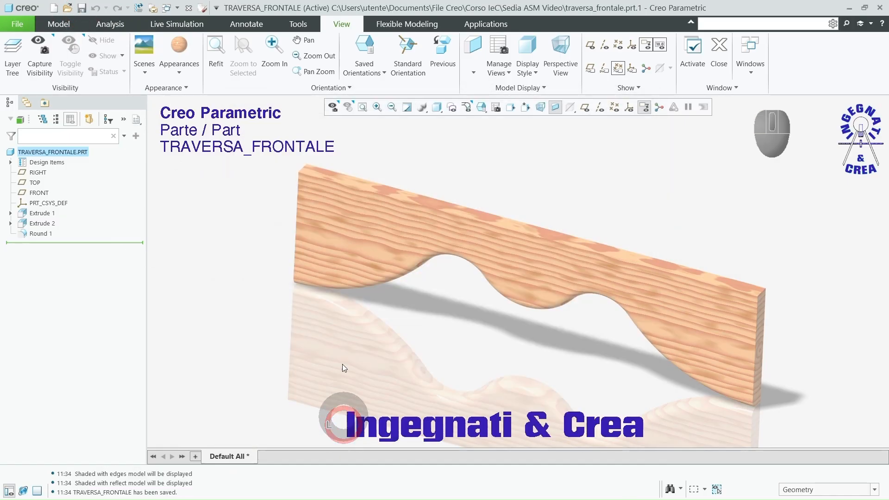
click(249, 227)
Step: Create a new solid part named gamba_anteriore with the default template
click(59, 24)
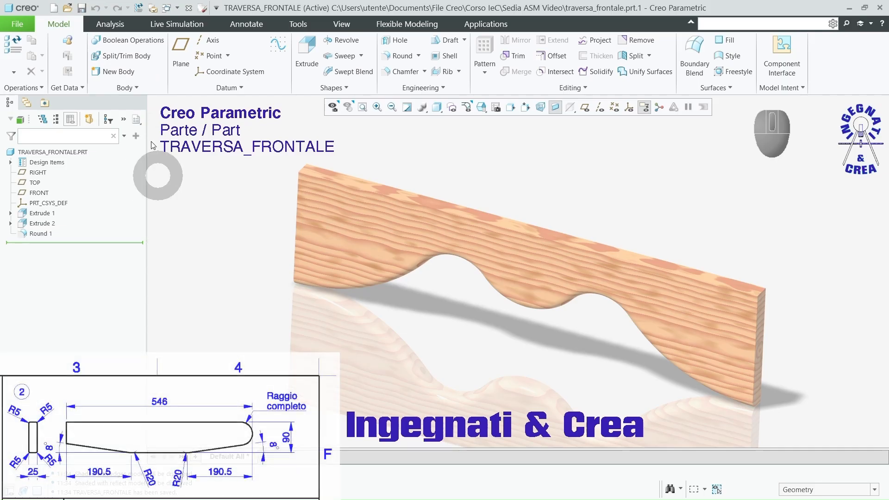
click(54, 7)
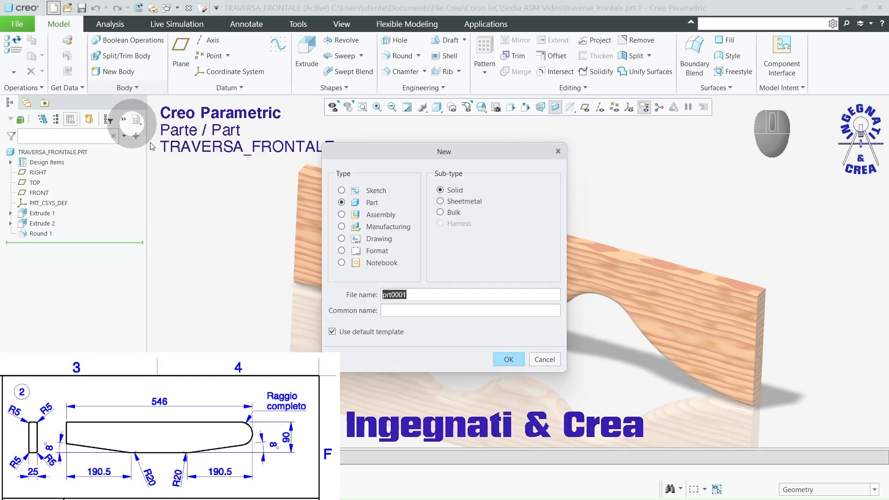
click(381, 296)
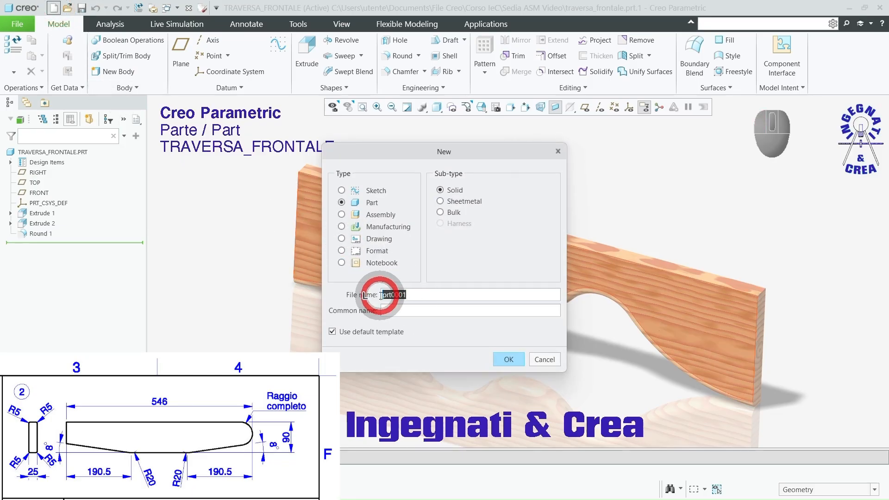
text(gamba_anteriore)
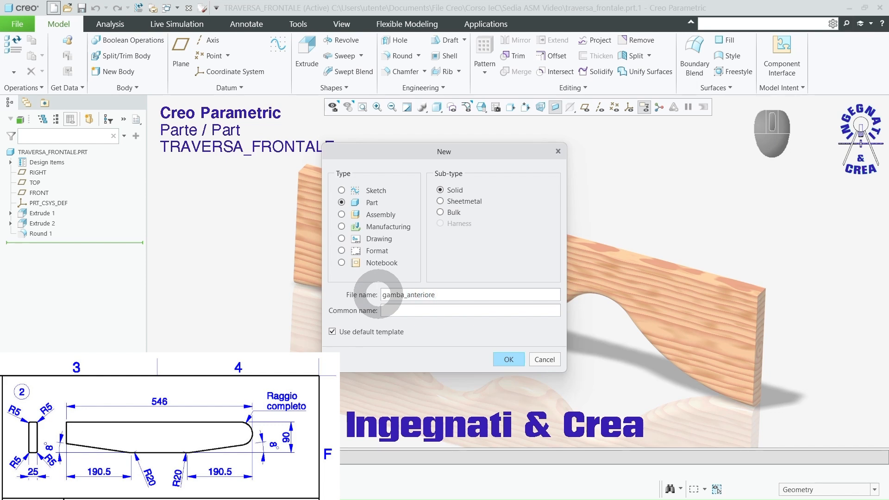
click(501, 363)
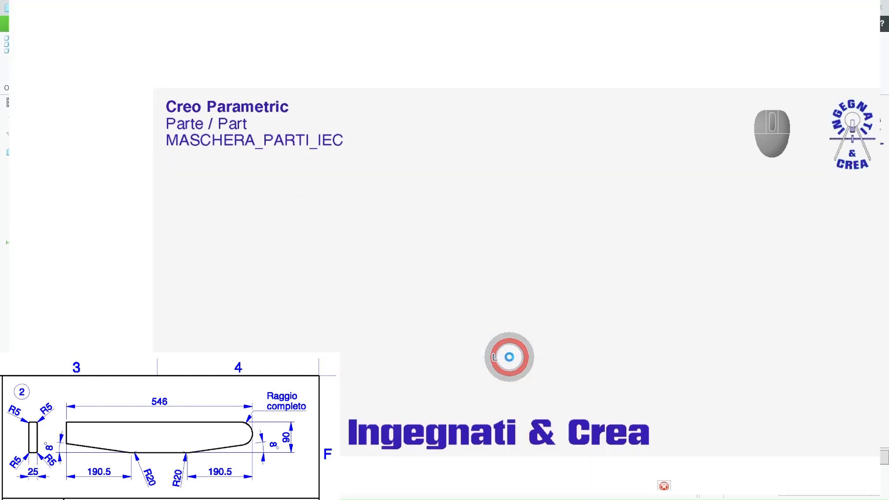
Step: Show the datum planes and start an Extrude sketch on the RIGHT plane, with the TOP plane as reference oriented to Top
click(585, 108)
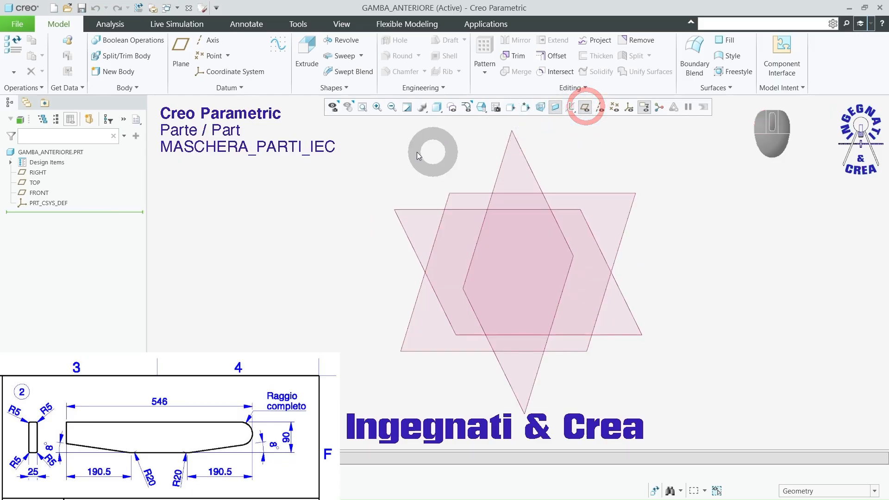
click(307, 48)
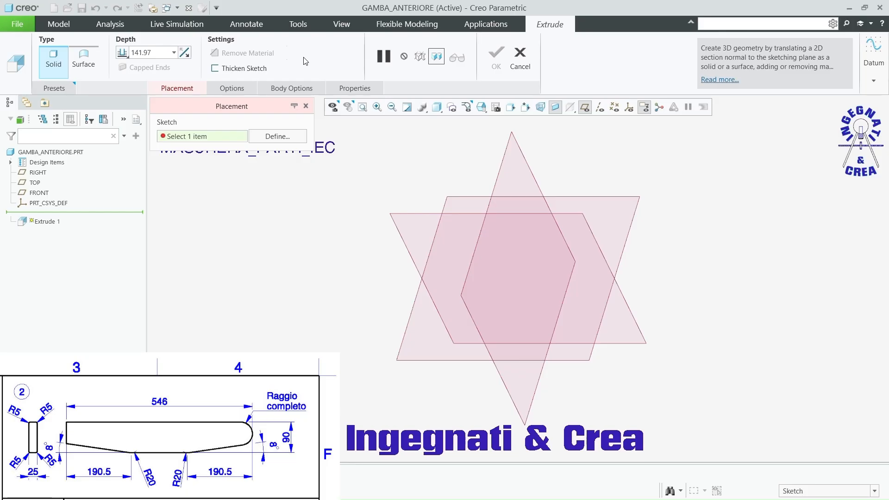
click(499, 175)
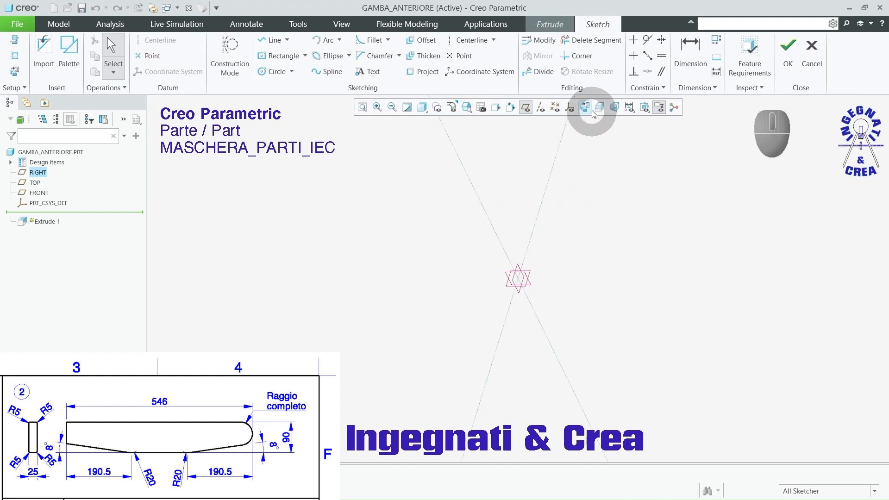
click(586, 111)
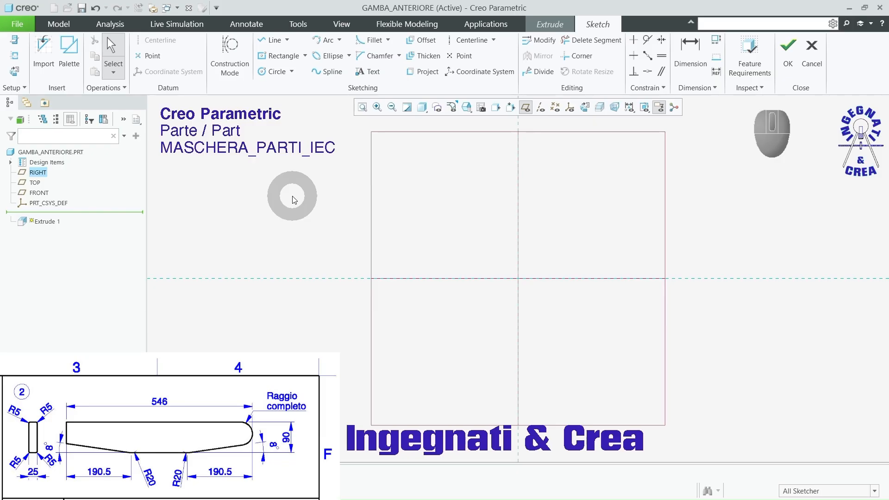
click(15, 41)
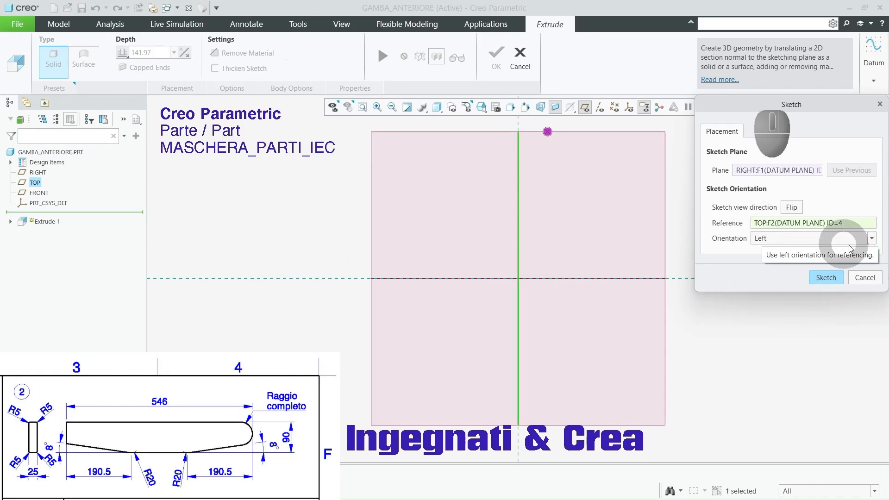
click(871, 241)
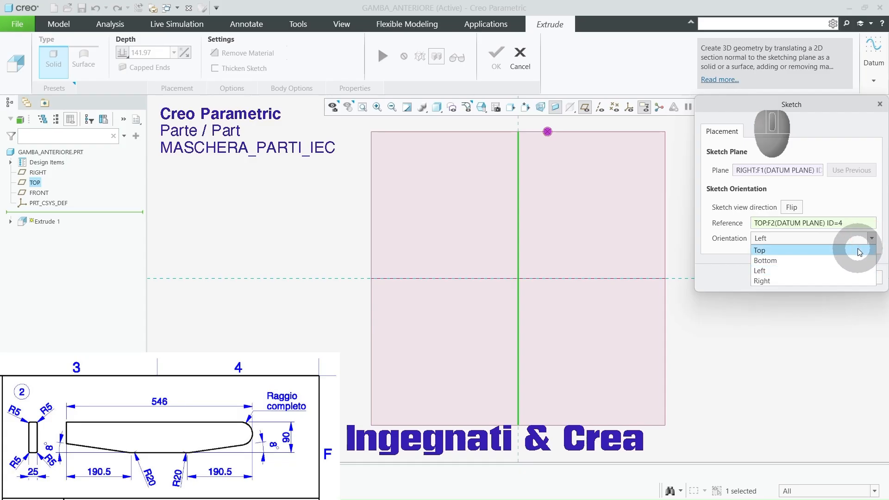
click(857, 248)
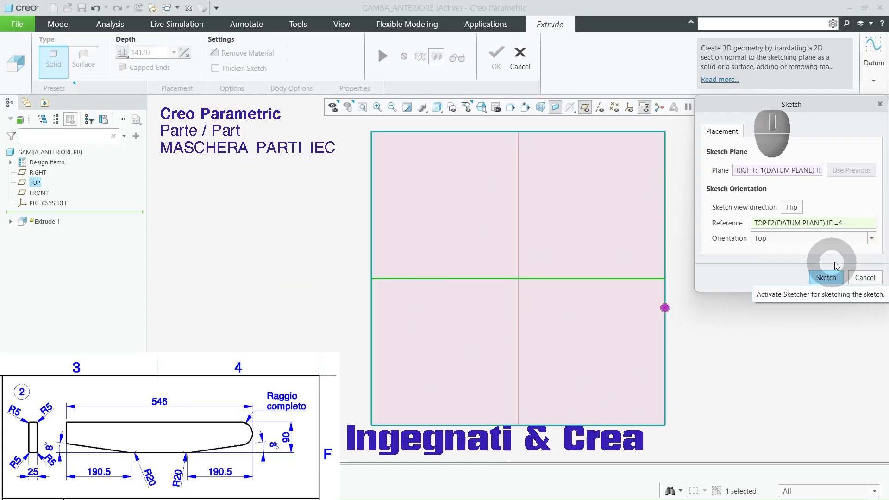
click(825, 277)
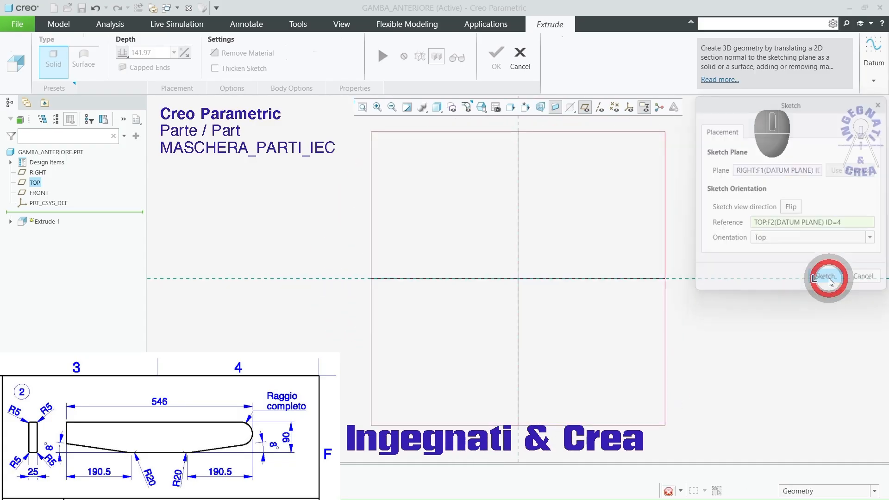
Step: Sketch an upright center rectangle about 14 mm wide and 44 mm high on the origin, and hide the datum planes
click(279, 56)
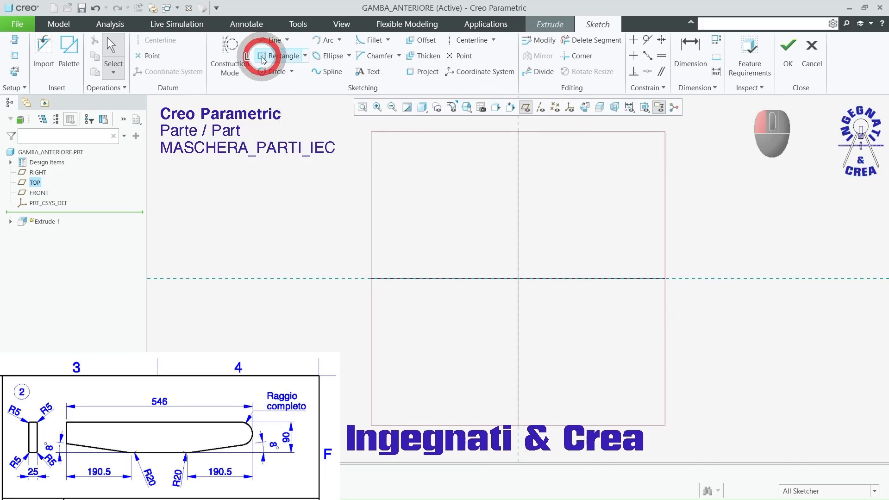
mouse_move(525, 283)
mouse_down()
mouse_move(523, 189)
mouse_move(559, 158)
mouse_up()
middle_click(573, 159)
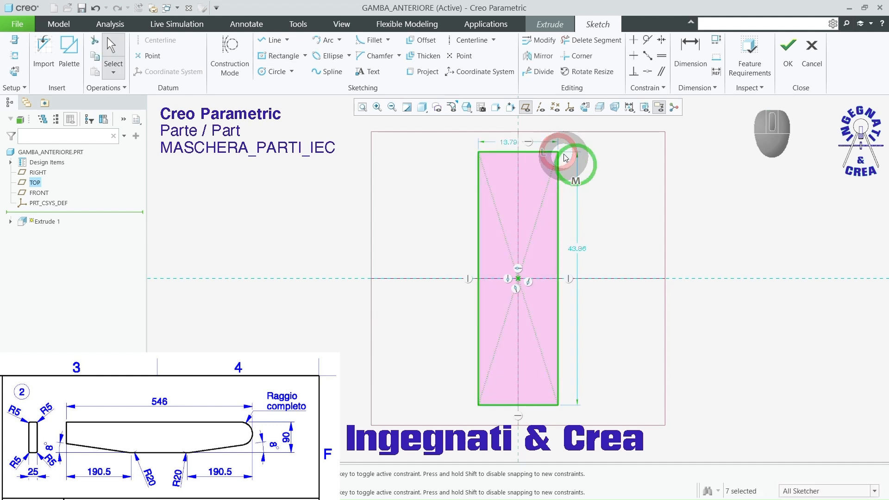
click(527, 106)
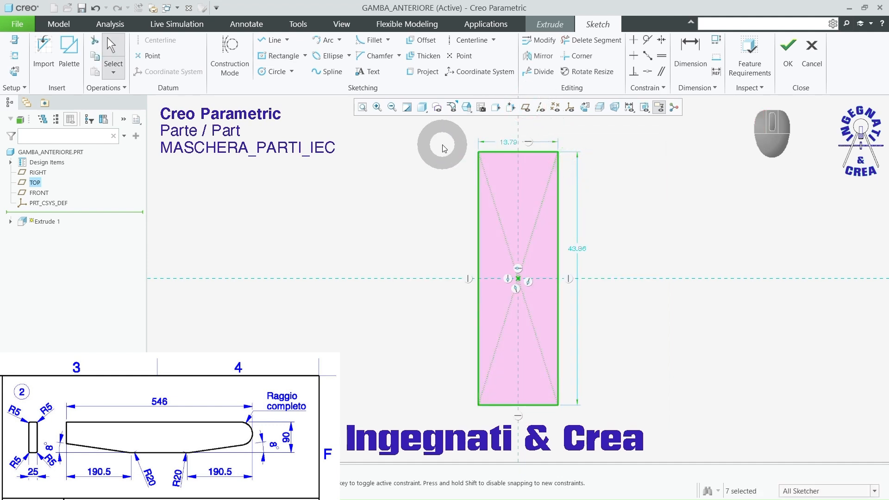
Step: Set the rectangle's height to 546 mm
double_click(576, 248)
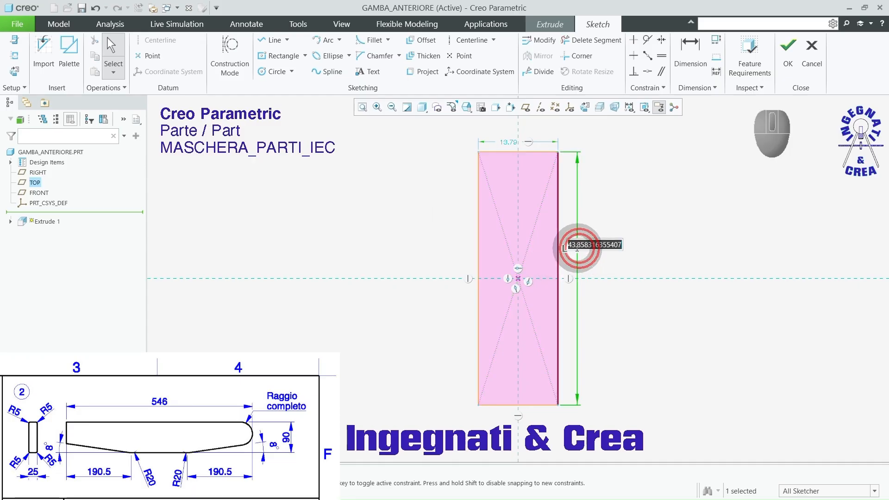
text(546)
key(Return)
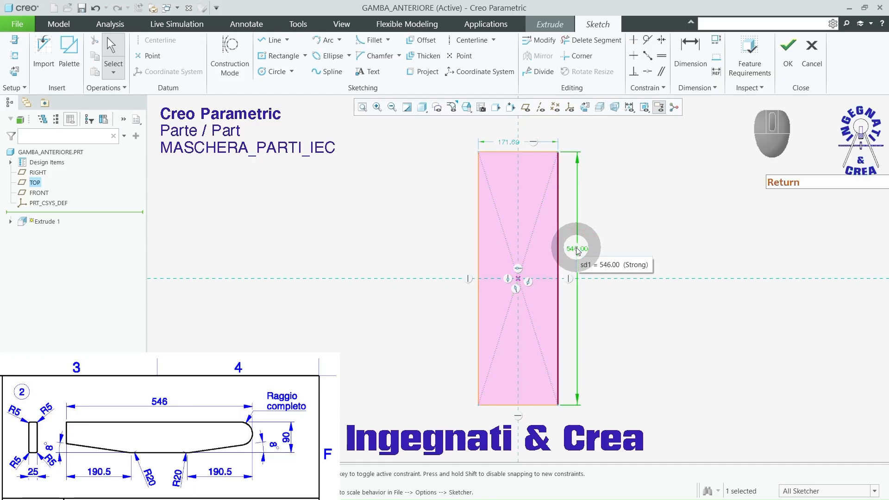
Step: Set the rectangle's width to 90 mm and finish the sketch
double_click(509, 140)
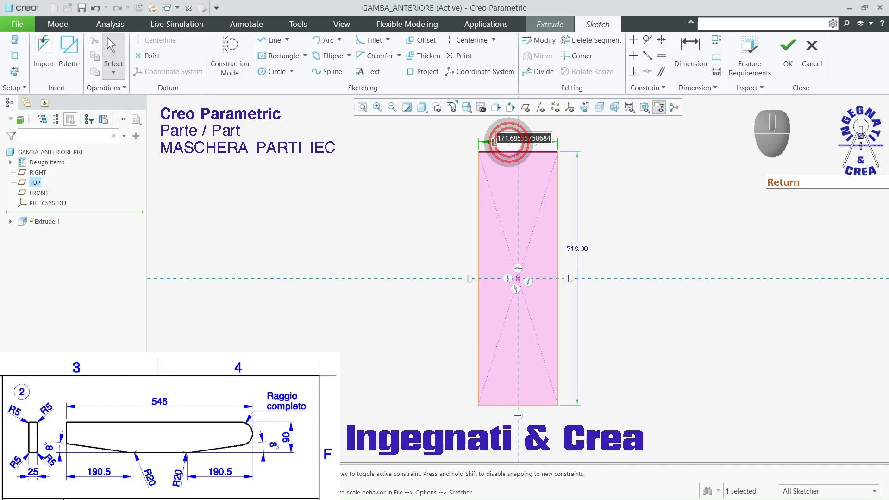
text(90)
key(Return)
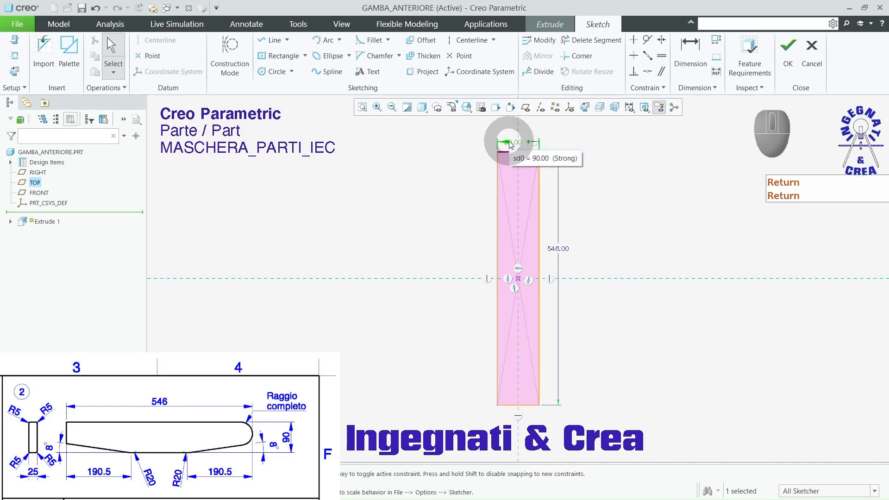
click(796, 52)
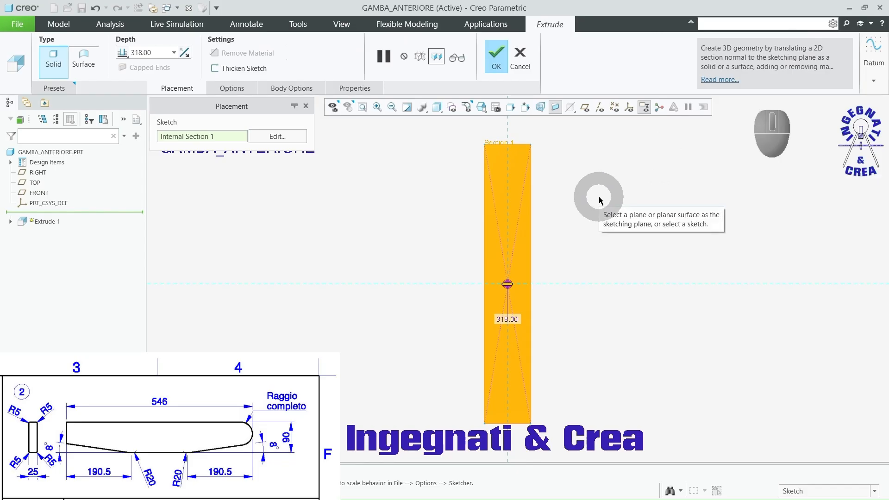
Step: Extrude the profile as a solid to a depth of 25 mm, symmetric about the sketch plane
double_click(156, 51)
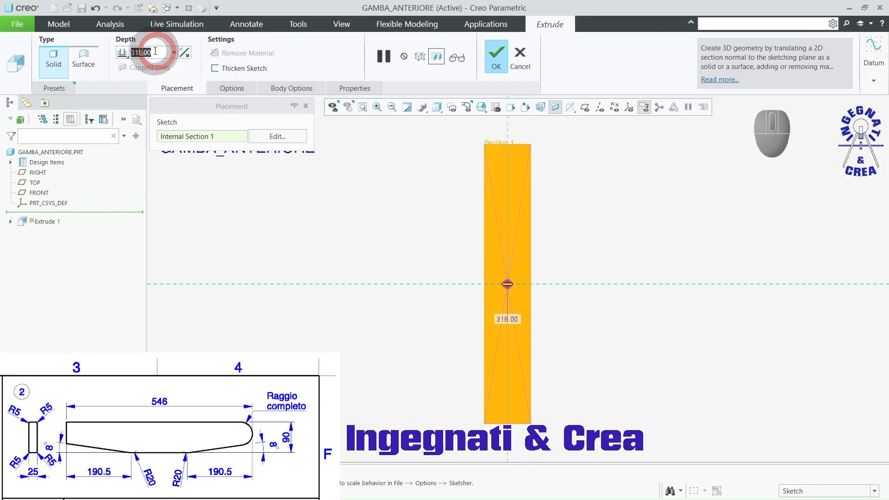
text(25)
key(Return)
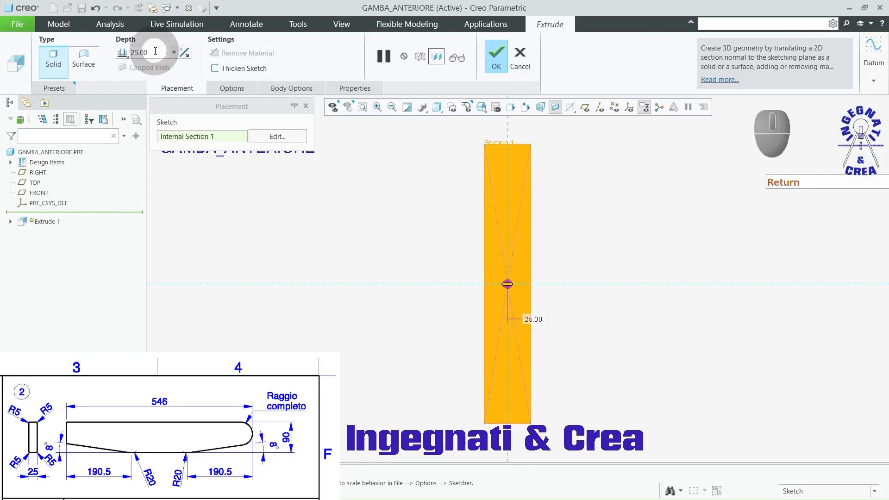
click(122, 53)
click(123, 75)
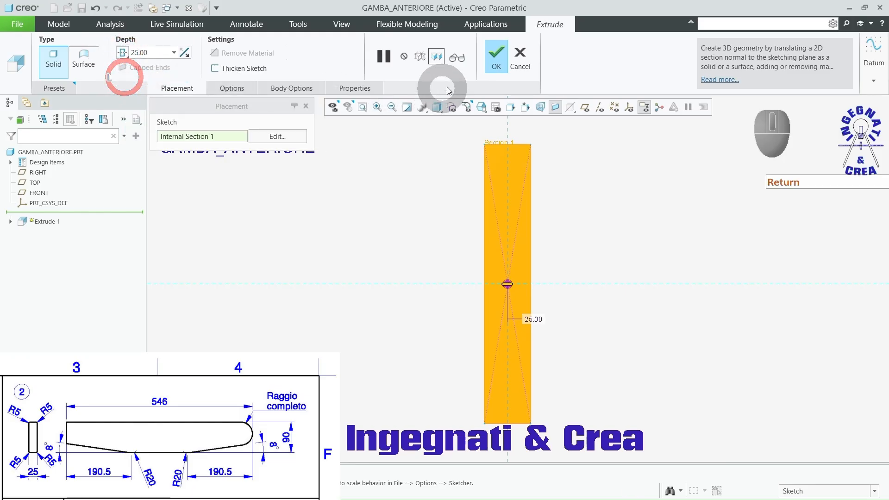
click(494, 55)
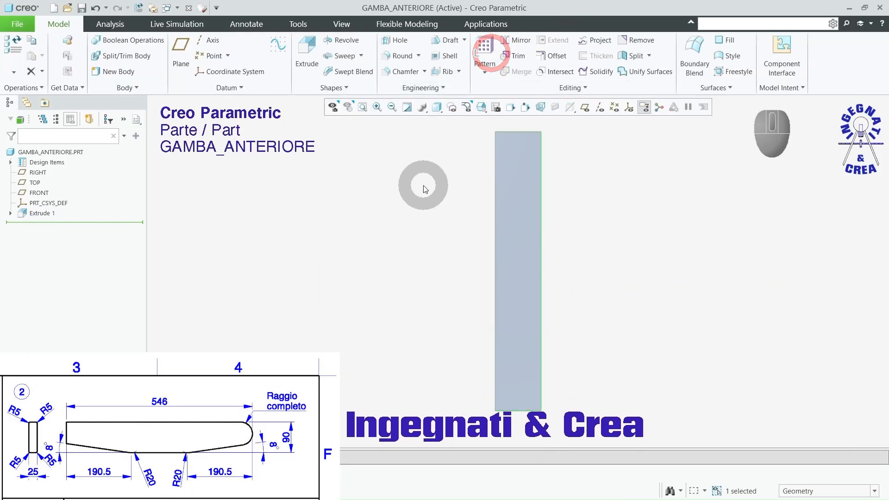
Step: Show the datum planes to examine the extruded leg's position relative to them, and hide them again
middle_drag(423, 234, 484, 204)
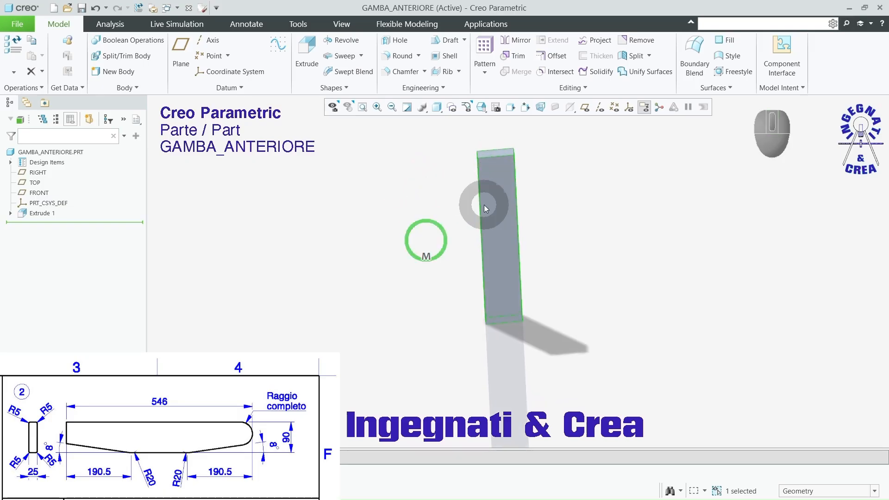
click(585, 108)
scroll(510, 270, up, 3)
scroll(507, 217, down, 3)
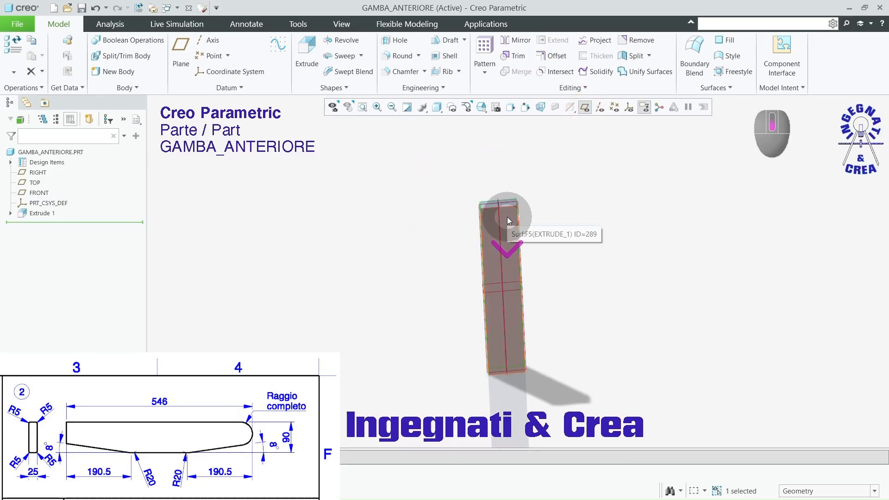
mouse_move(506, 216)
middle_down()
mouse_move(551, 246)
mouse_move(541, 243)
mouse_move(560, 268)
middle_up()
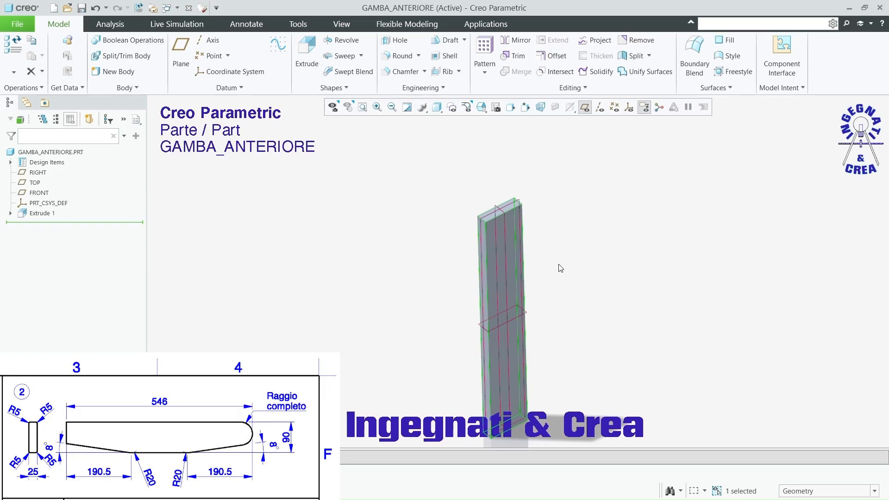
scroll(539, 213, up, 2)
scroll(555, 329, down, 2)
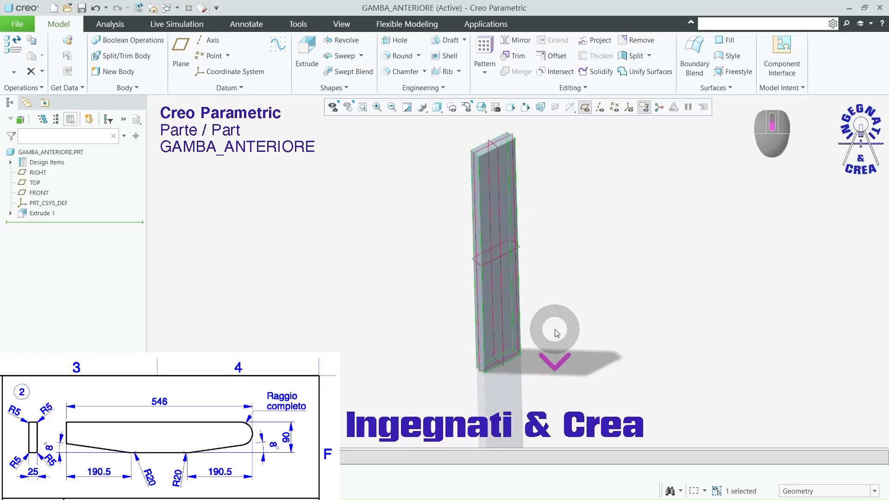
middle_drag(555, 332, 543, 312)
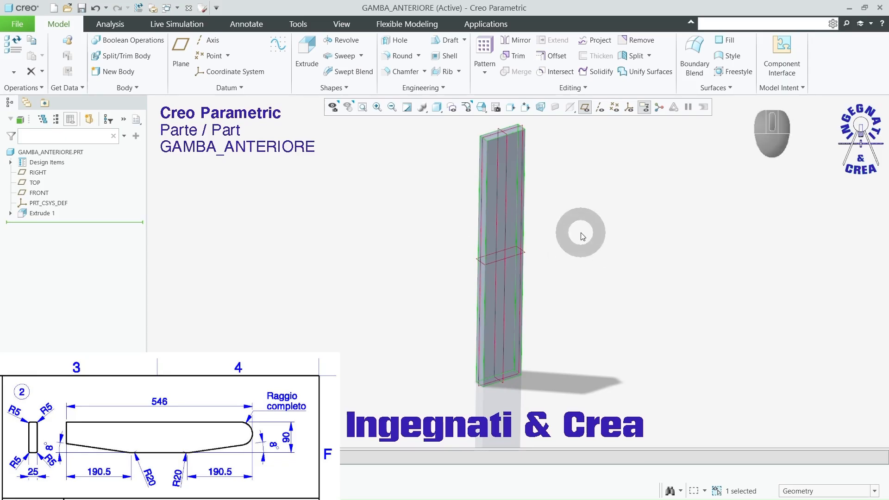
click(585, 110)
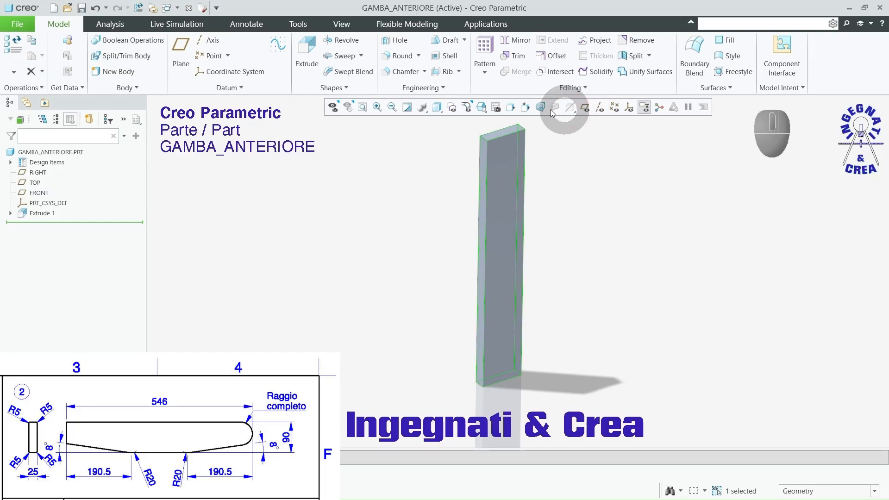
Step: Start an Edge Chamfer on the two short end edges along the same narrow side of the leg
click(396, 74)
middle_drag(590, 266, 516, 282)
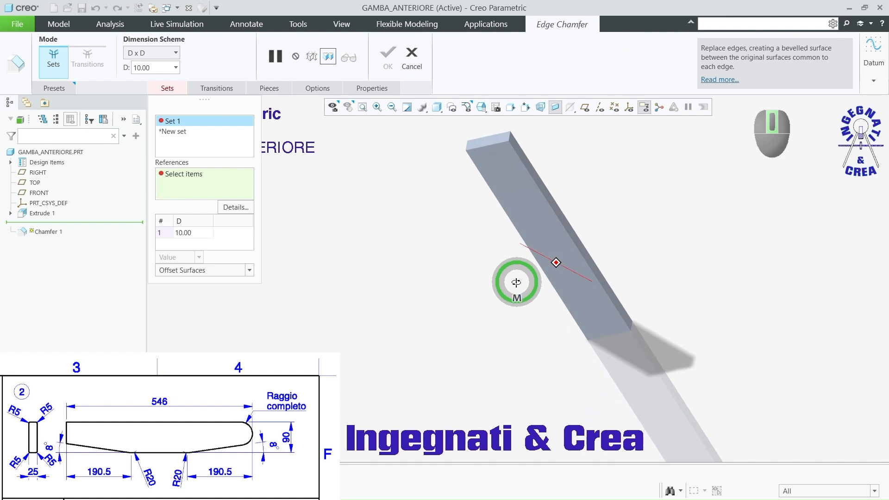
click(508, 139)
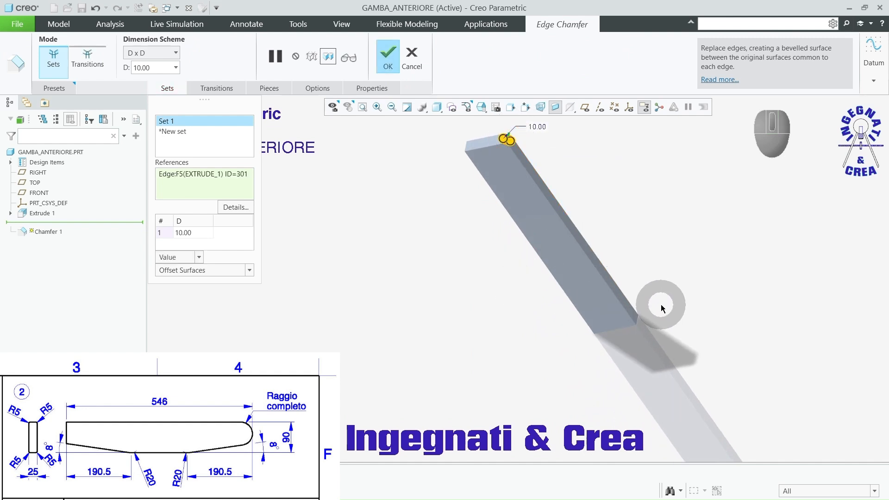
ctrl+middle_drag(658, 307, 646, 341)
ctrl+click(620, 332)
scroll(616, 327, down, 5)
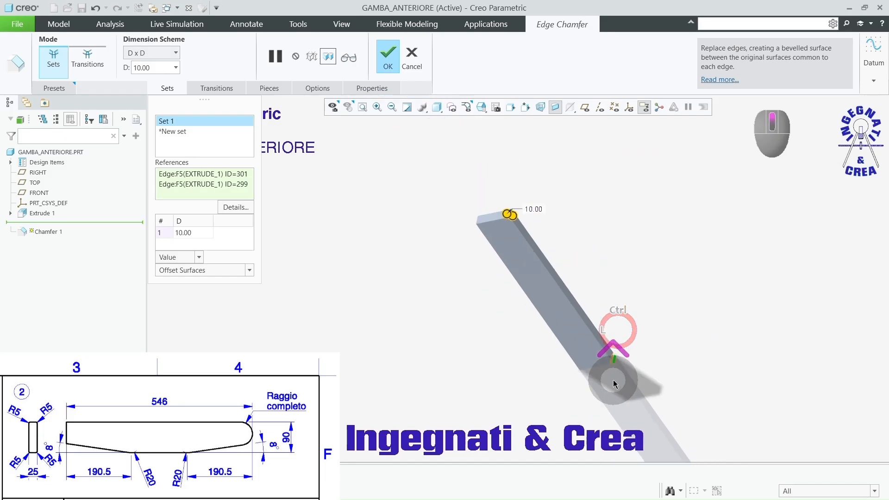
Step: Define the chamfer as Angle x D with the dimensions flipped to the other surface, an 8° angle and a 190.5 mm distance, and complete it
click(176, 54)
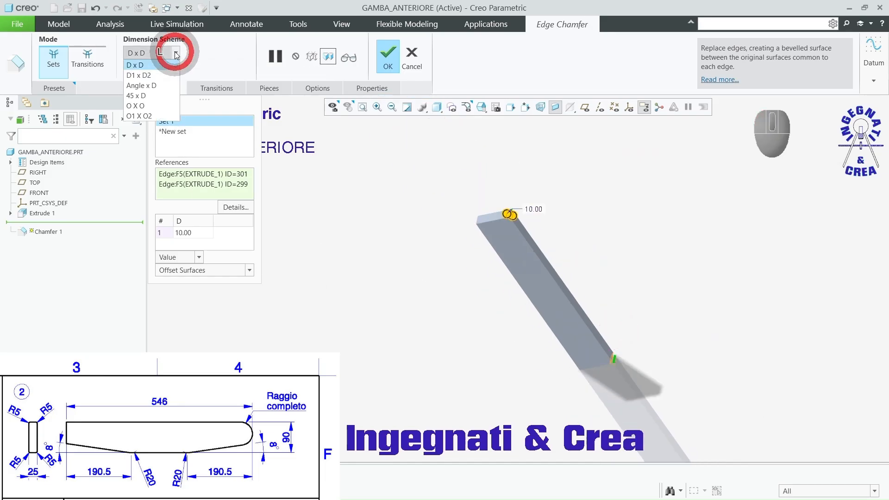
click(166, 86)
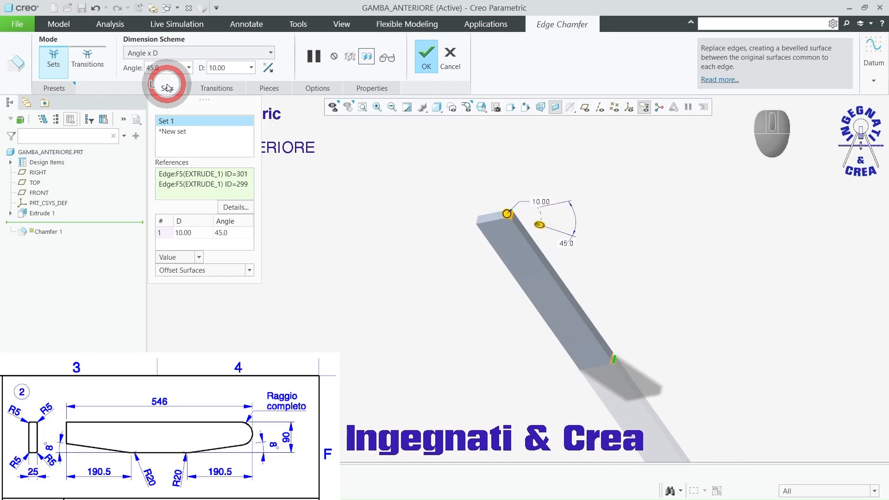
click(269, 69)
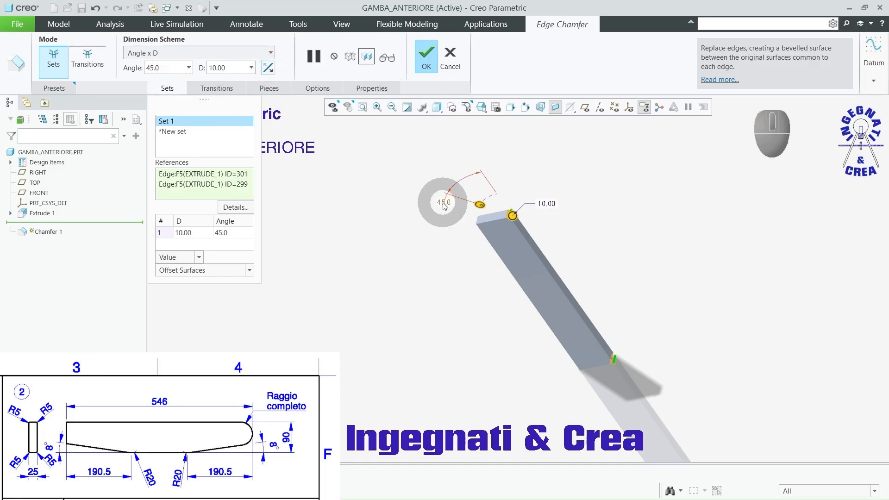
text(8)
key(Return)
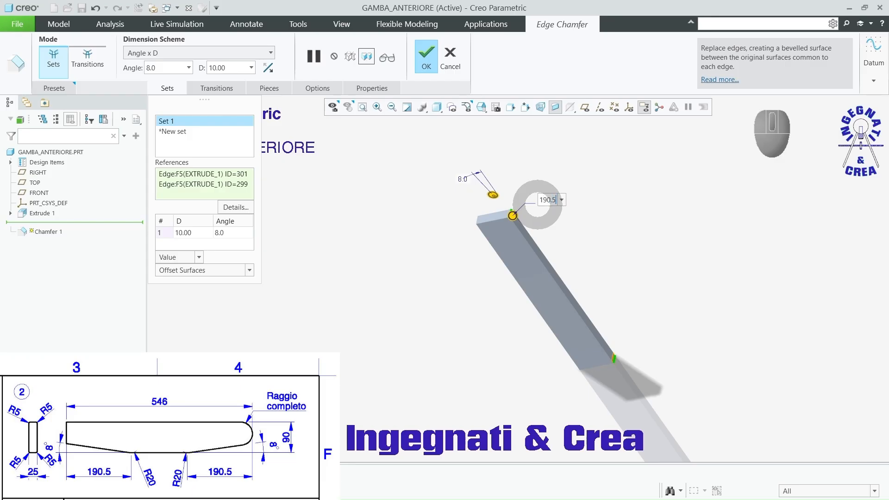
text(190.5)
key(Return)
middle_drag(535, 252, 535, 278)
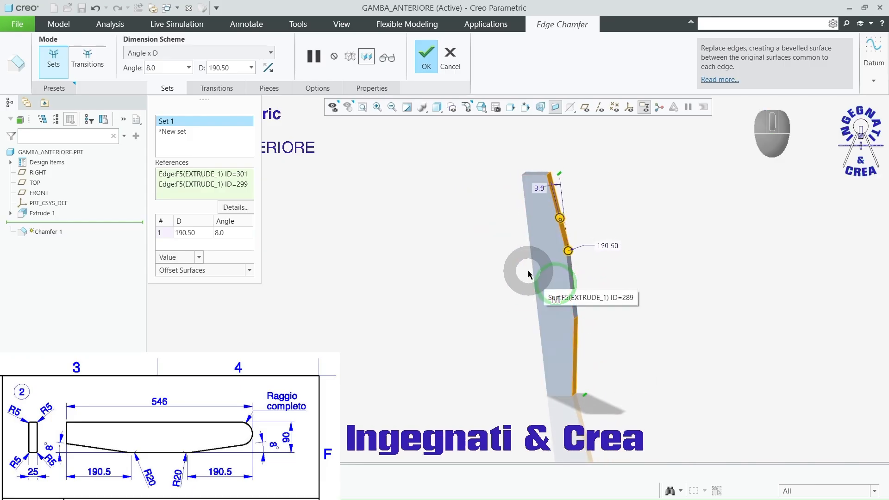
click(426, 63)
click(400, 200)
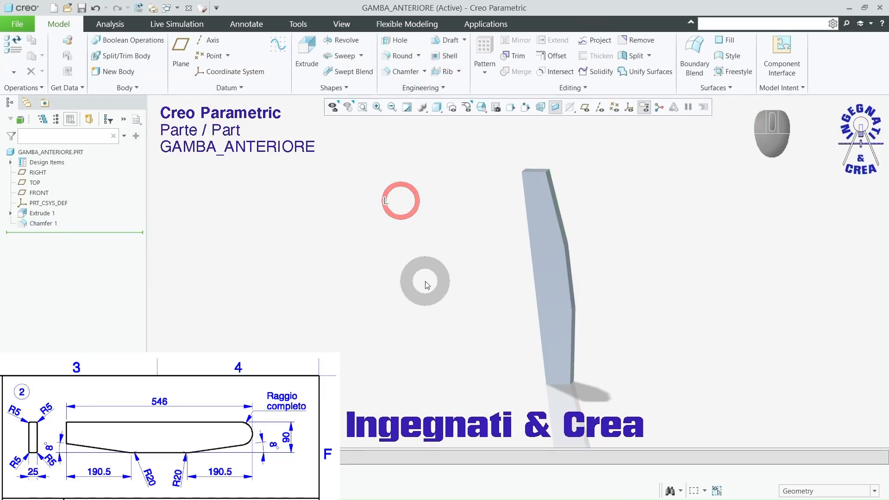
Step: Create a full round on the leg's lower end between its two opposite short edges
middle_drag(420, 240, 444, 244)
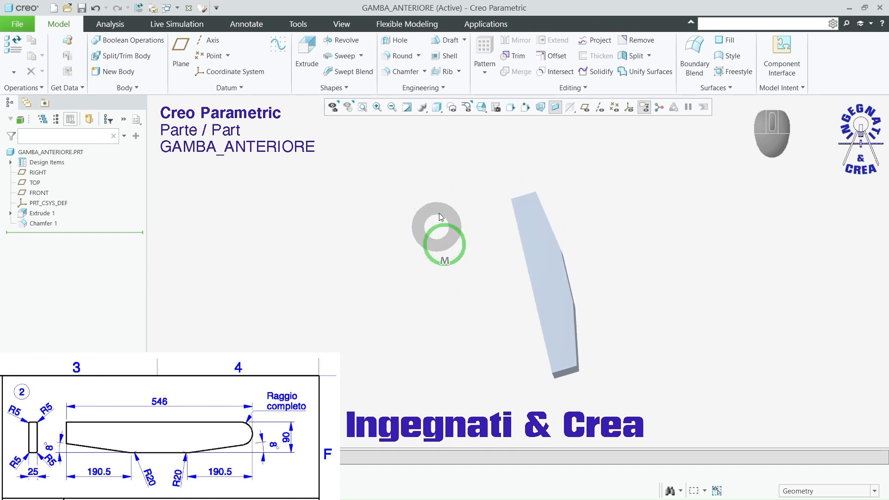
click(401, 55)
scroll(576, 389, down, 3)
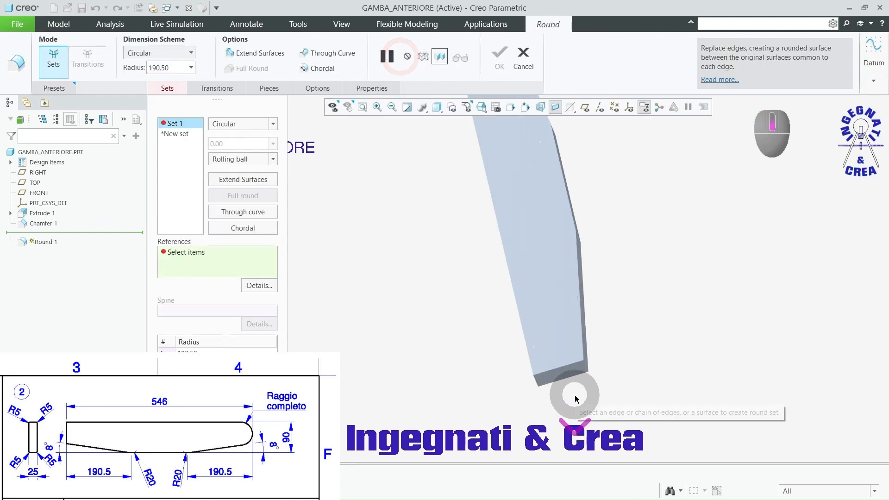
click(600, 324)
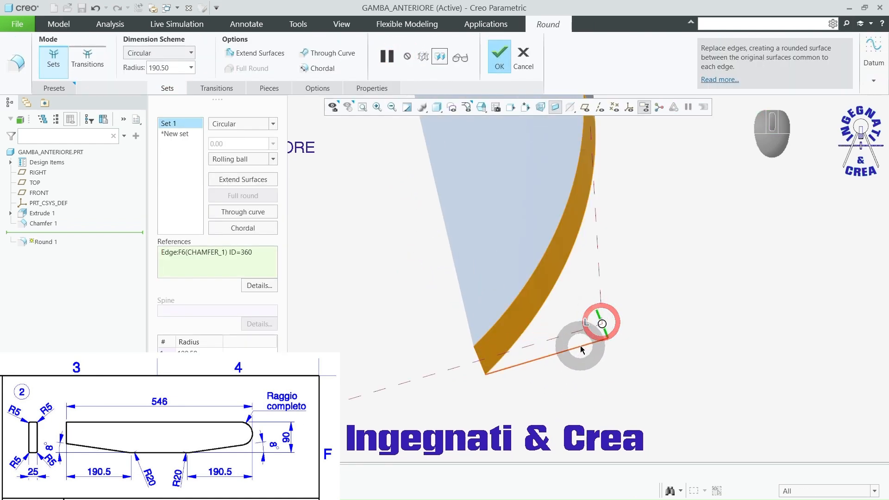
ctrl+click(479, 360)
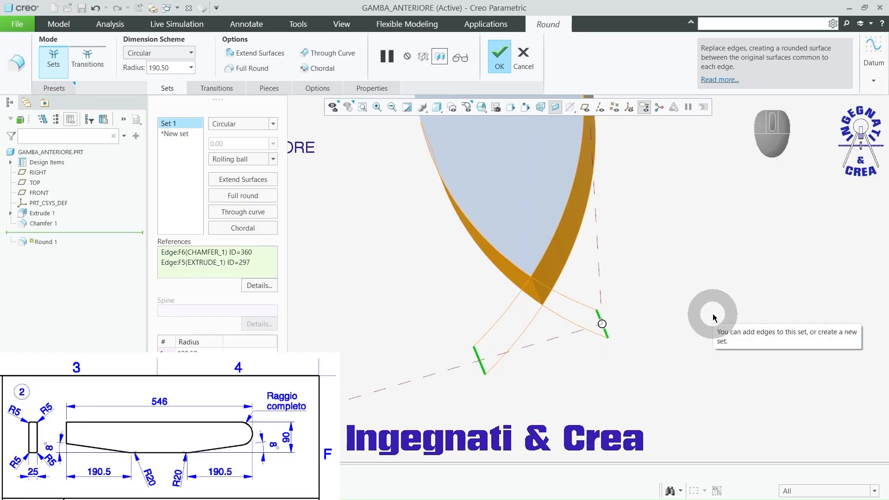
right_click(711, 247)
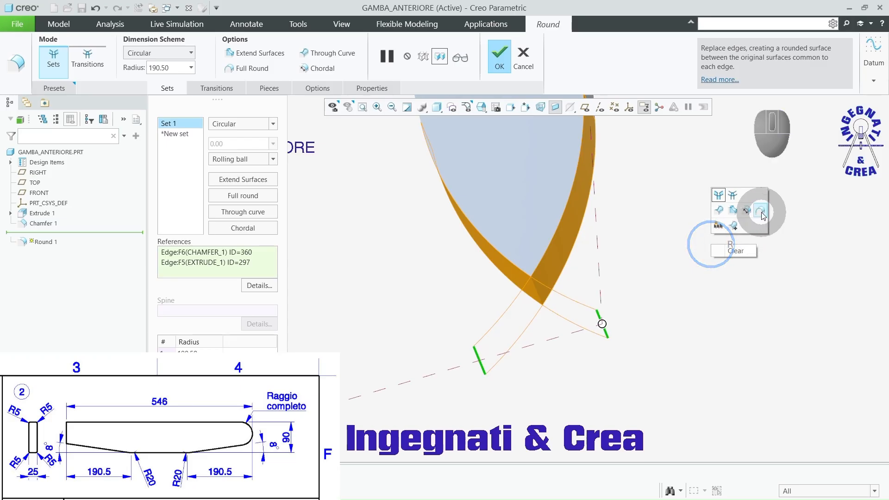
click(761, 212)
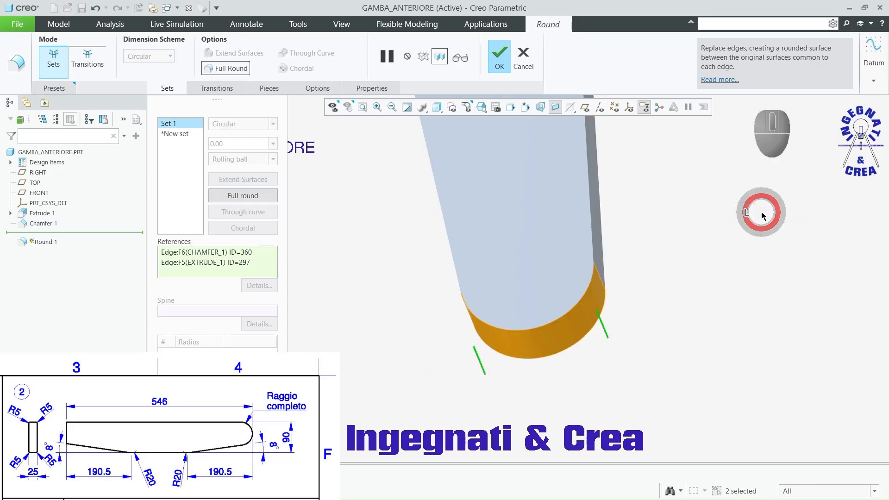
middle_drag(608, 375, 647, 350)
Step: Display the leg model as shaded with edges
scroll(549, 356, up, 3)
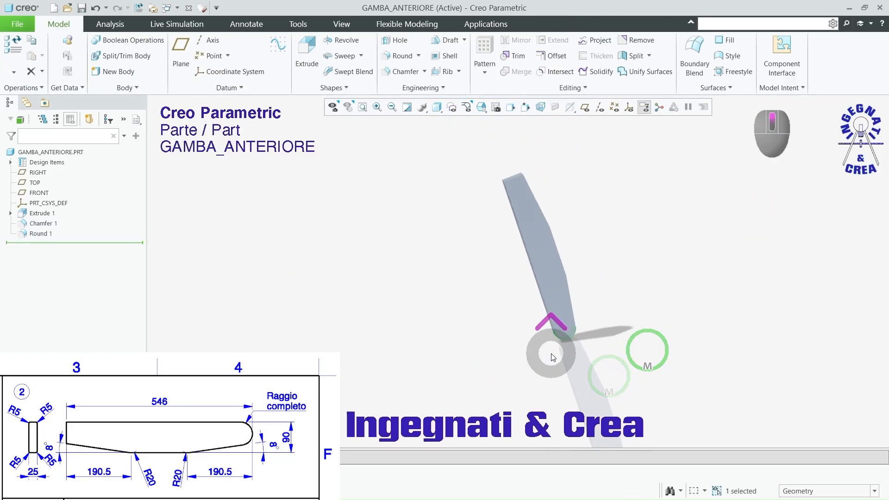
mouse_move(549, 356)
middle_down()
mouse_move(540, 333)
mouse_move(542, 347)
middle_up()
scroll(577, 275, down, 3)
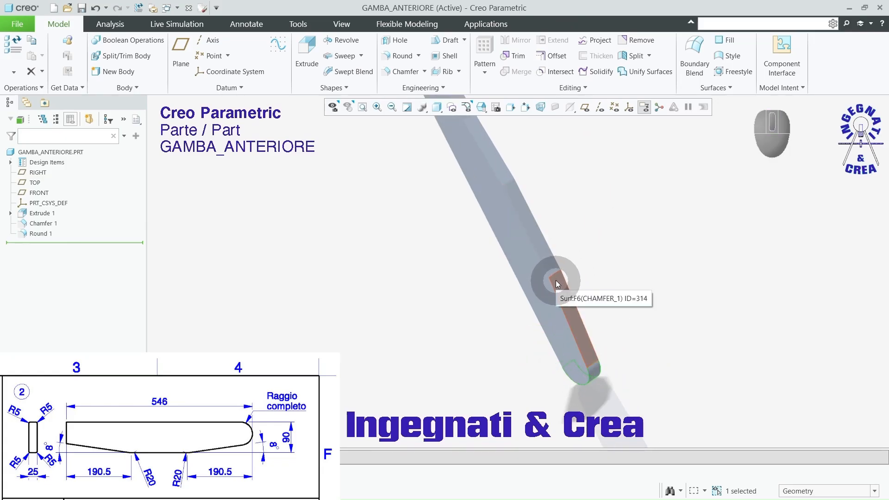
key(ctrl+2)
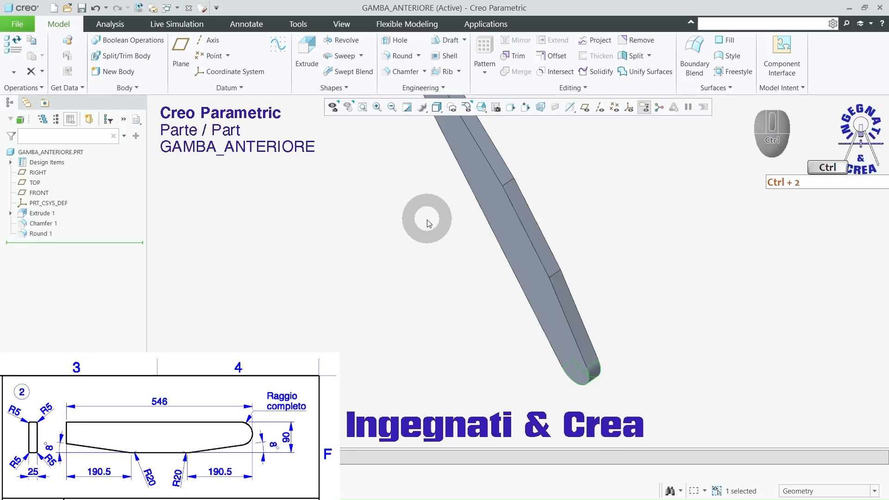
scroll(456, 327, up, 3)
scroll(458, 329, down, 2)
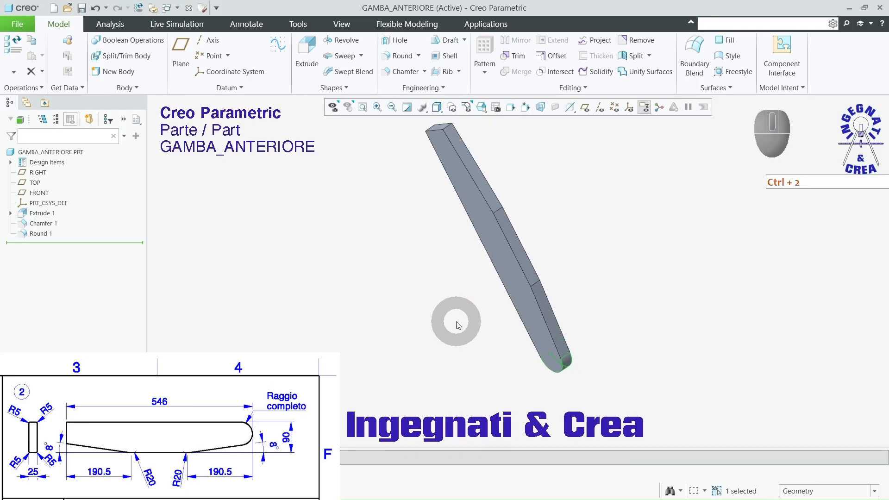
Step: Round the two short edges where the tapers meet the leg's straight narrow side with a 20 mm radius
click(401, 55)
scroll(510, 224, down, 3)
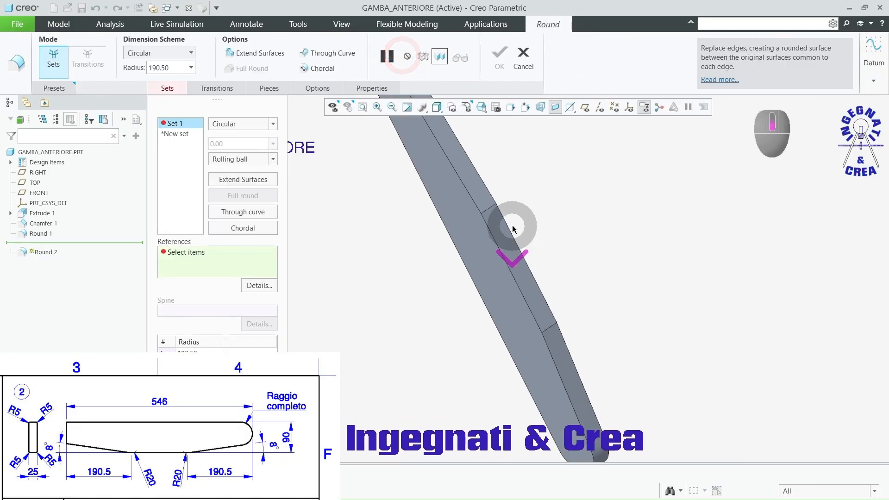
click(488, 209)
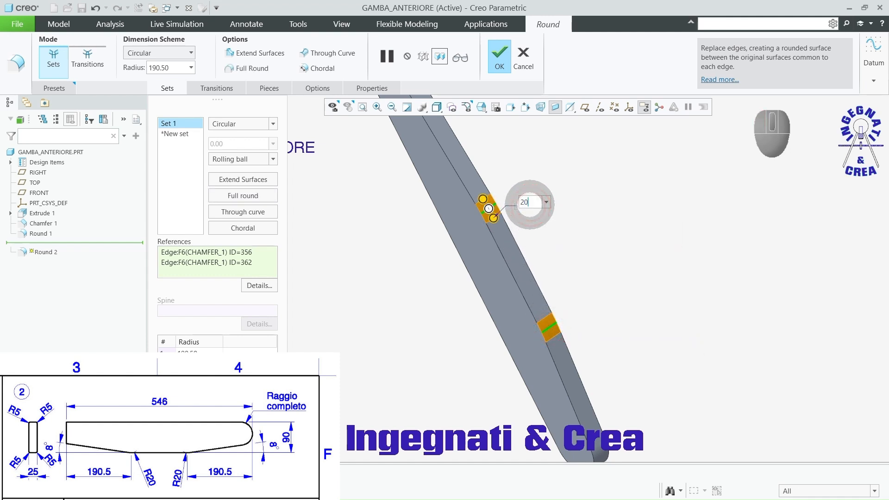
key(Return)
mouse_move(582, 276)
middle_down()
mouse_move(627, 264)
mouse_move(572, 272)
middle_up()
scroll(547, 248, down, 5)
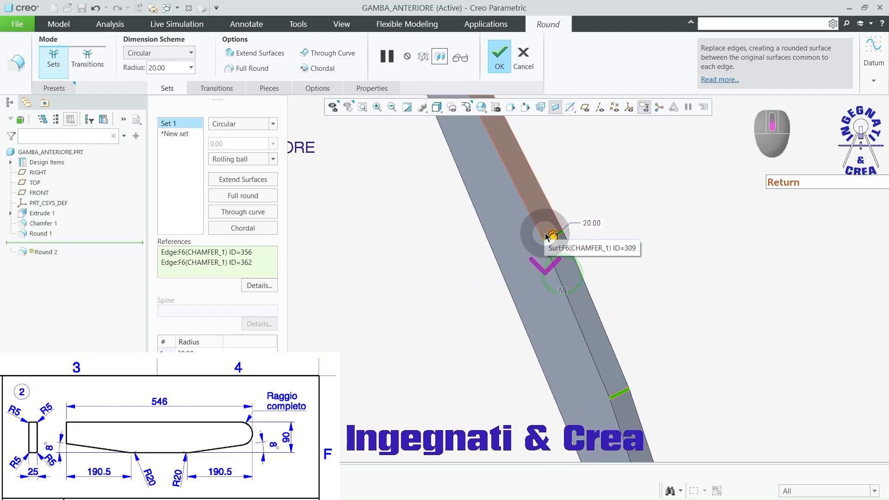
scroll(546, 245, up, 10)
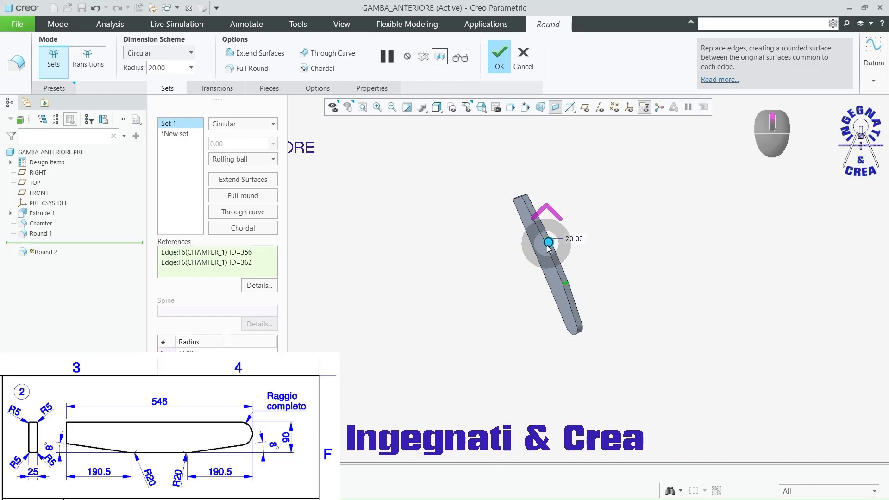
middle_drag(548, 245, 601, 250)
click(499, 58)
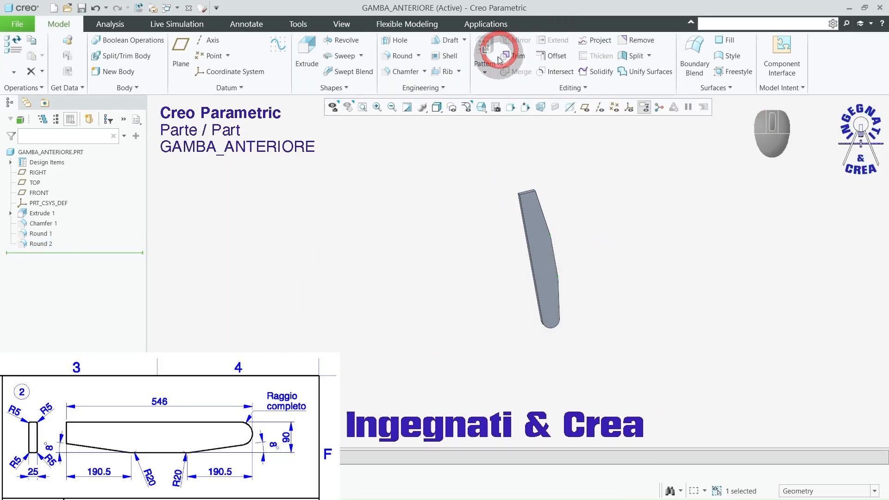
Step: Round the leg's long edge chains on both broad faces with a 5 mm radius
click(444, 197)
click(392, 60)
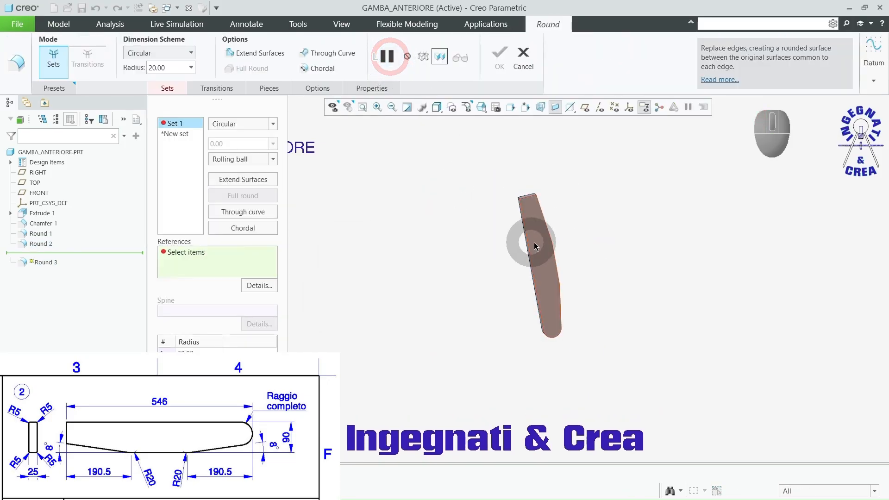
middle_drag(552, 249, 515, 224)
click(519, 218)
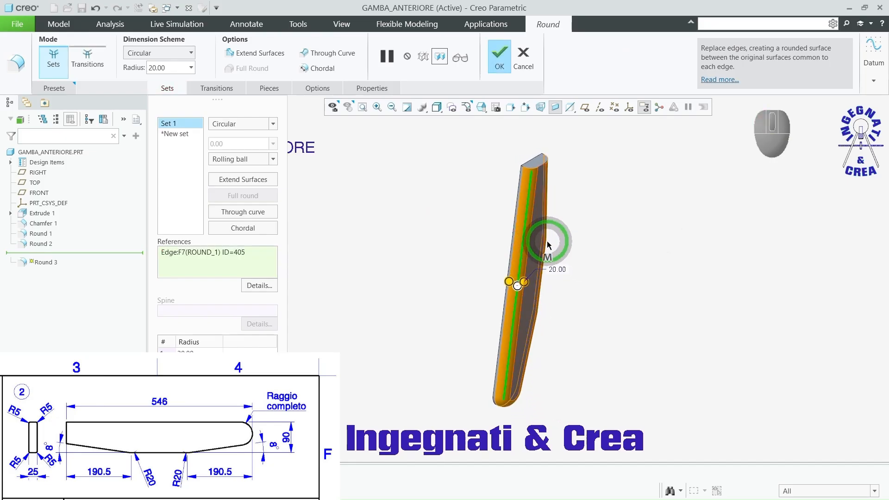
ctrl+click(516, 216)
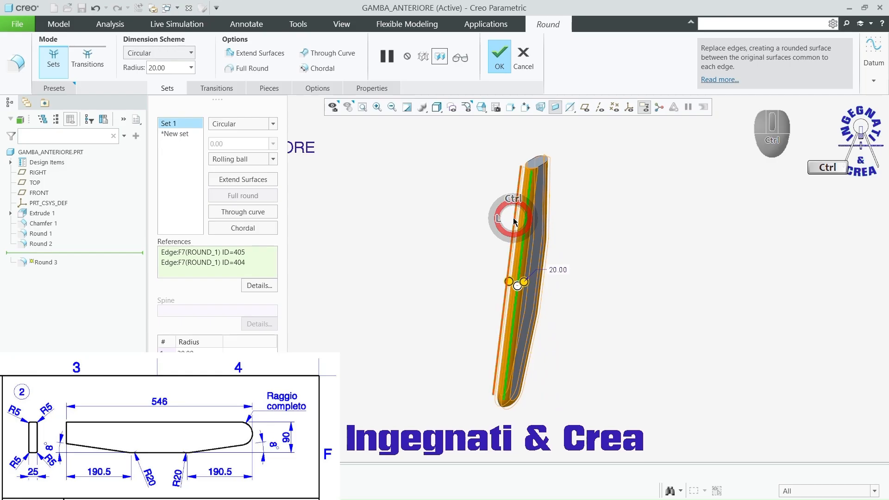
double_click(558, 271)
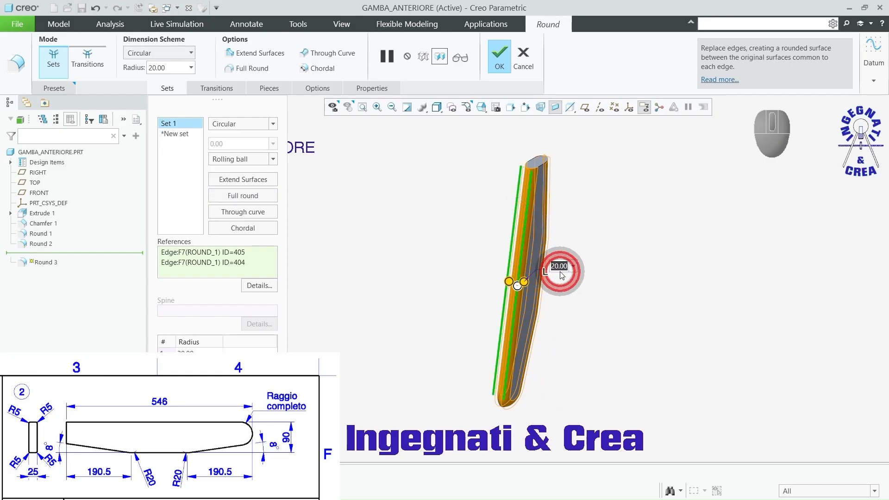
key(Return)
middle_drag(560, 271, 487, 259)
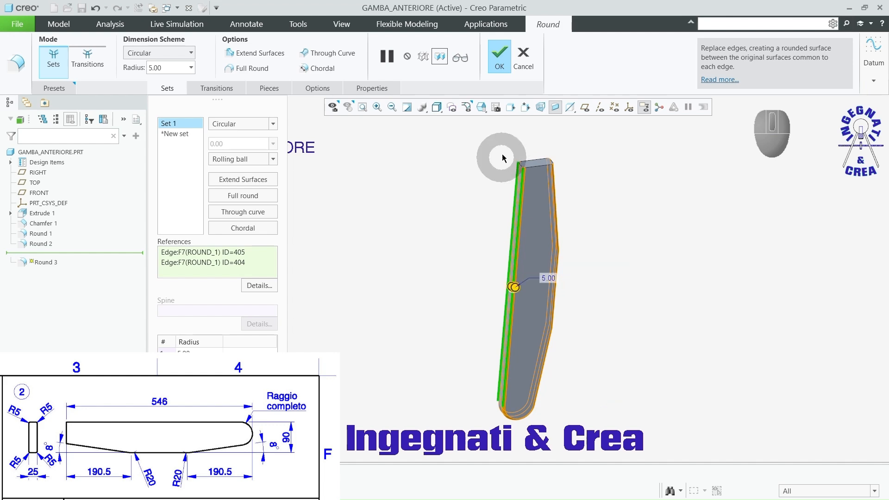
click(497, 57)
click(464, 237)
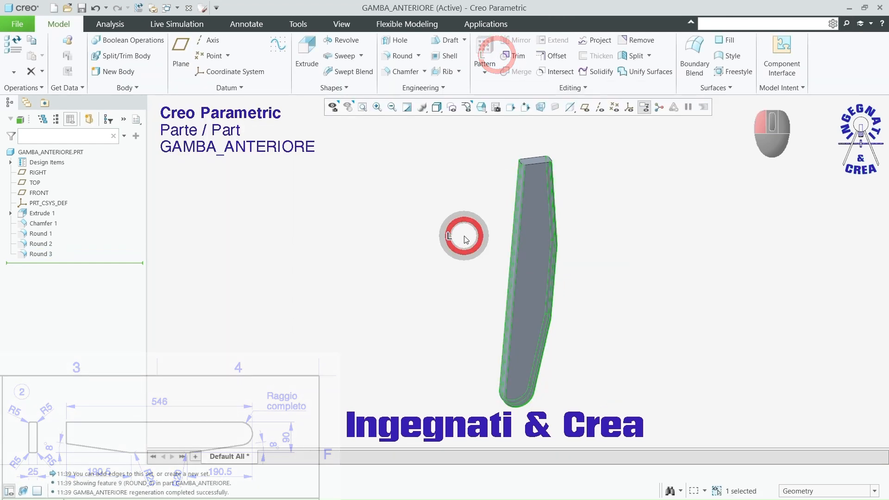
Step: Apply the wood-cherry-solid-polished appearance to the whole GAMBA_ANTERIORE part and display it shaded with reflections
click(341, 23)
click(198, 77)
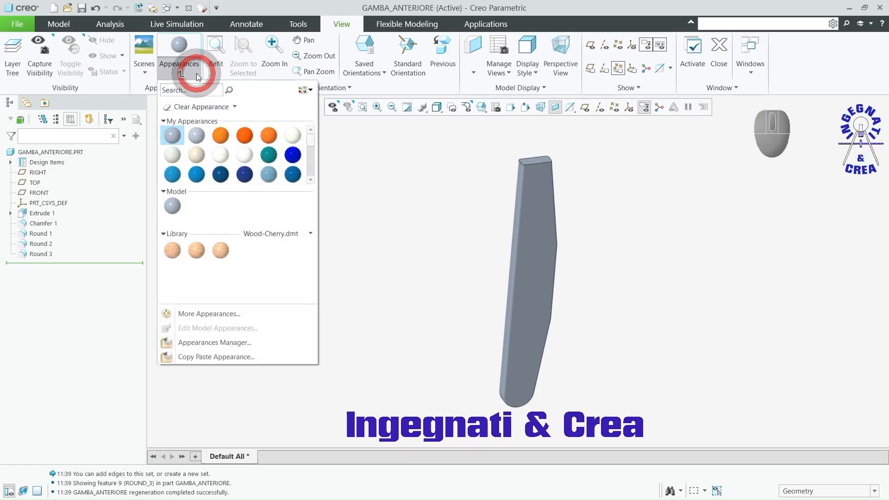
click(173, 251)
click(51, 152)
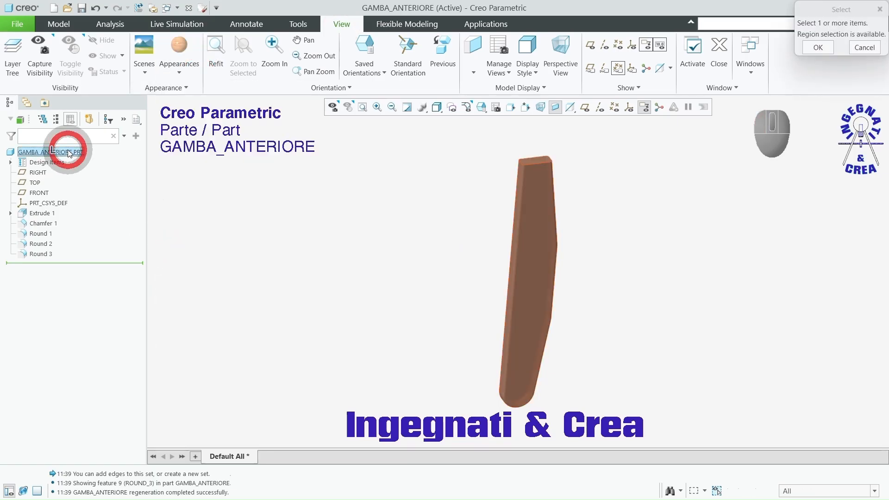
middle_click(194, 194)
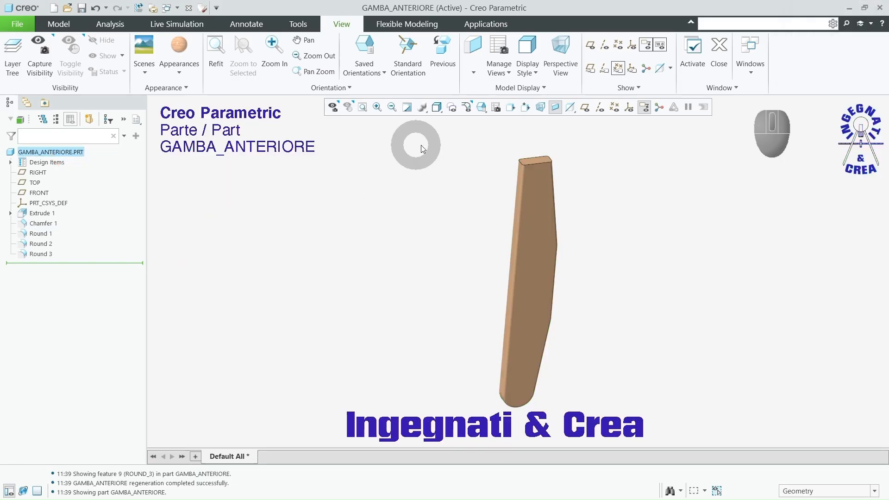
click(442, 118)
click(445, 122)
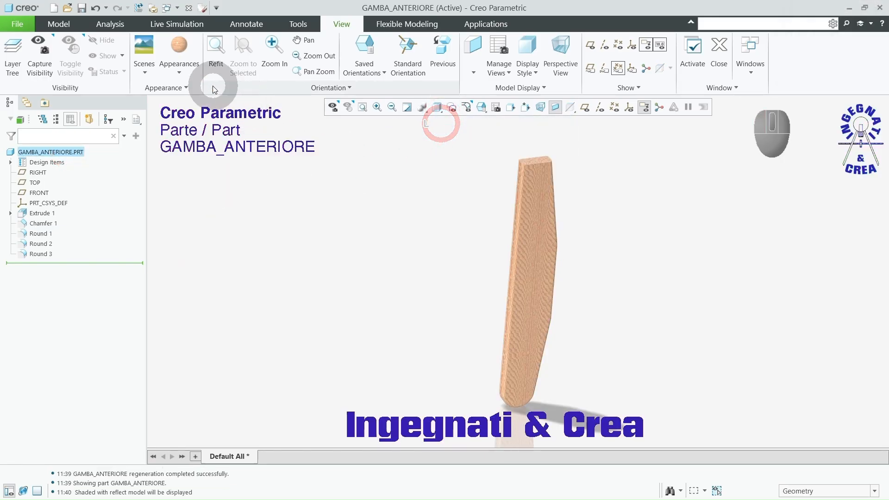
Step: Edit the leg's cherry wood appearance, setting the grain scale to 70
click(179, 67)
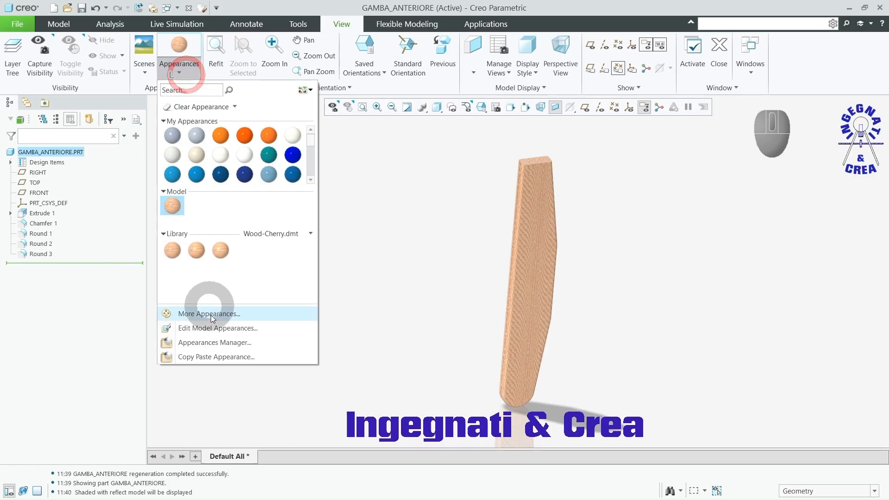
click(213, 331)
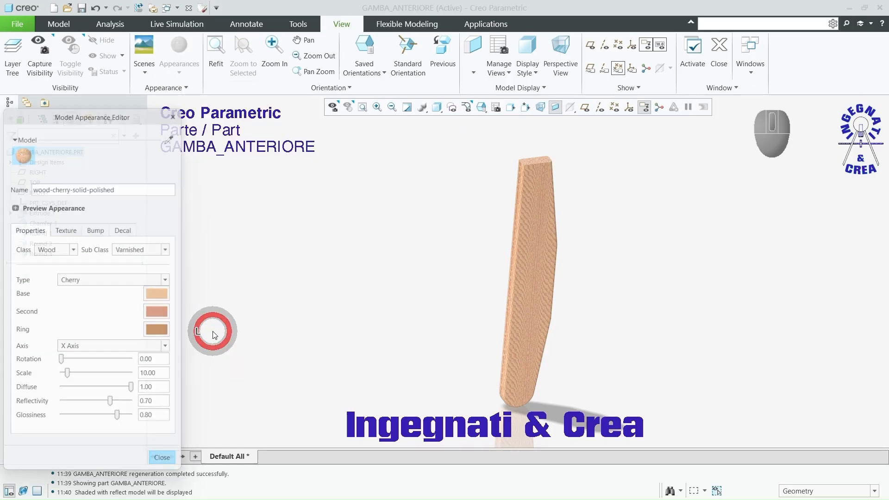
drag(68, 375, 114, 377)
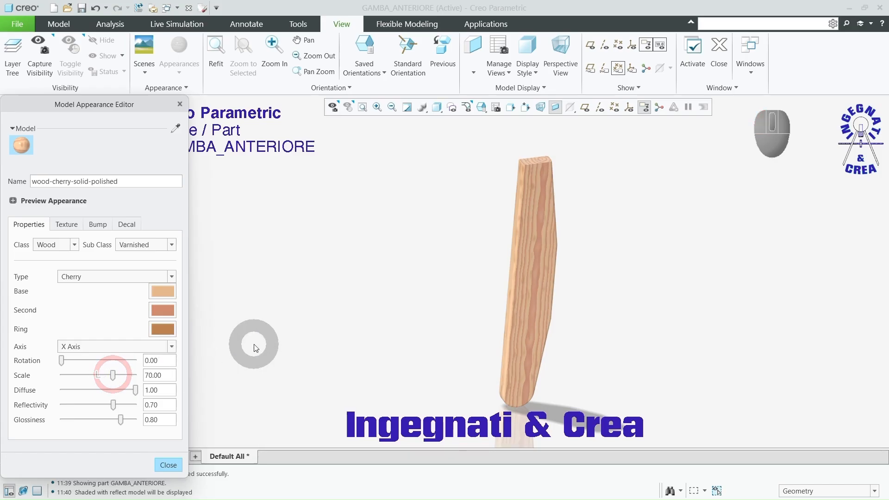
middle_drag(289, 337, 271, 338)
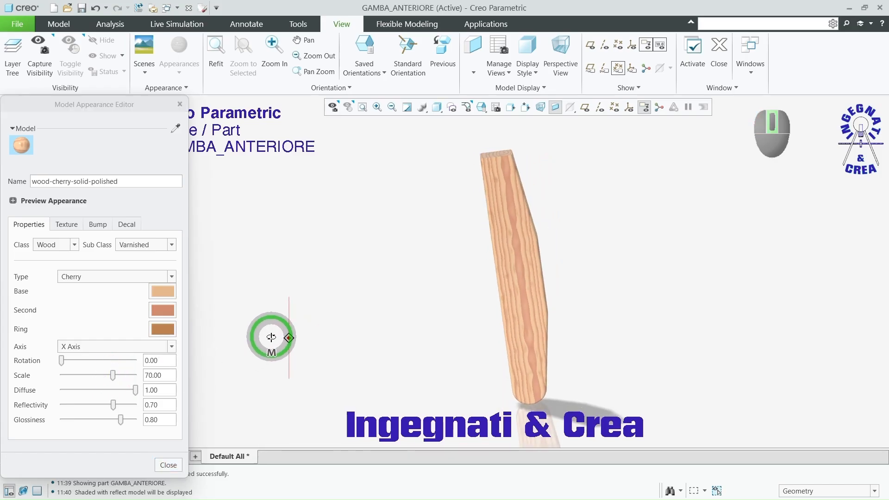
click(175, 464)
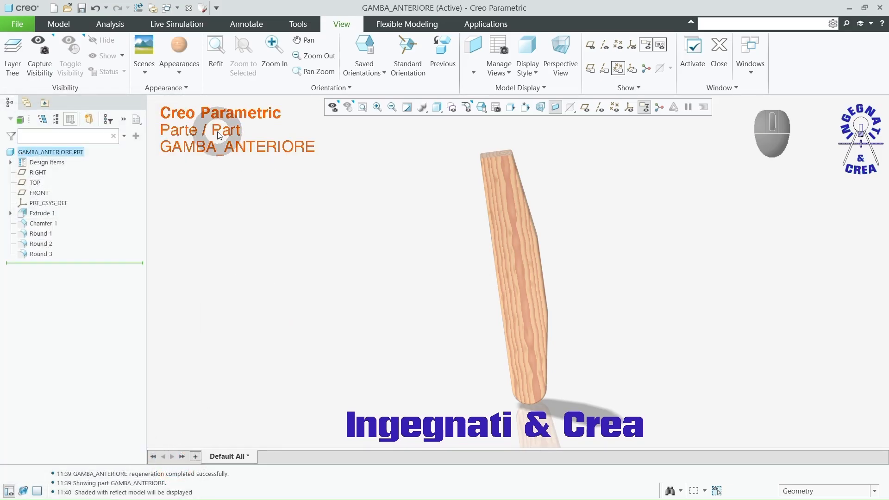
Step: Save the GAMBA_ANTERIORE part in the Sedia ASM Video folder
click(59, 26)
click(81, 8)
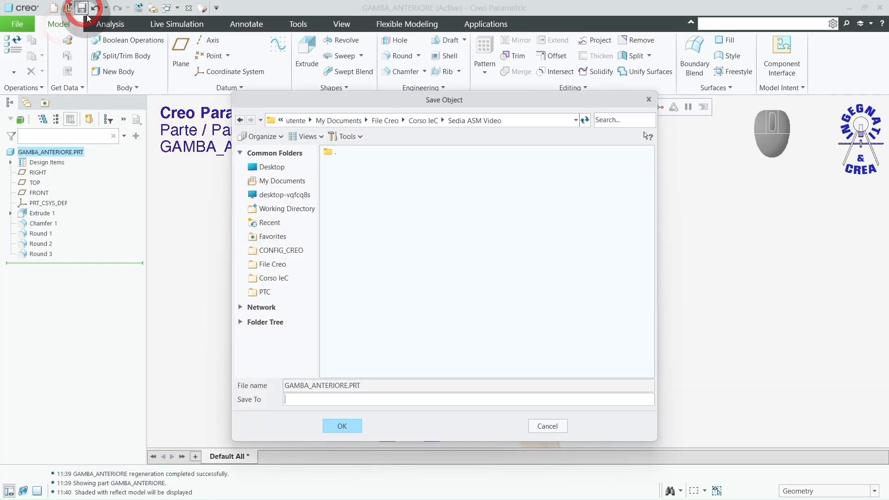
click(343, 428)
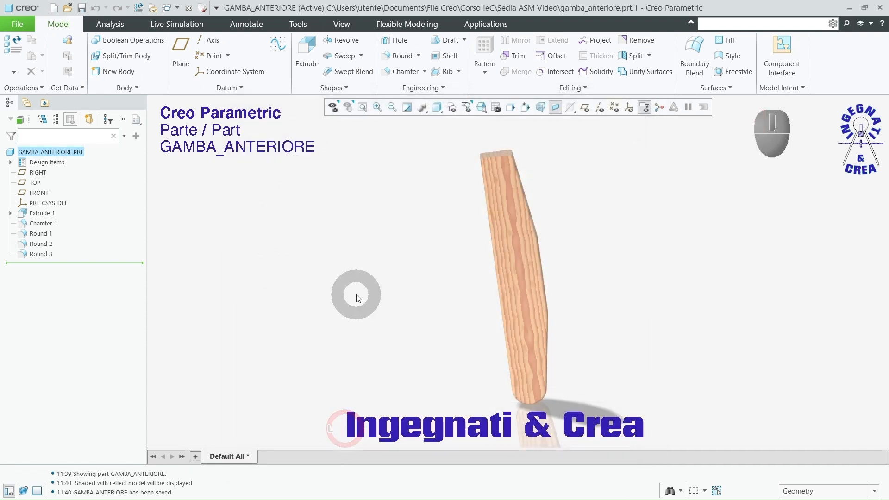
mouse_move(354, 295)
middle_down()
mouse_move(375, 294)
mouse_move(366, 300)
middle_up()
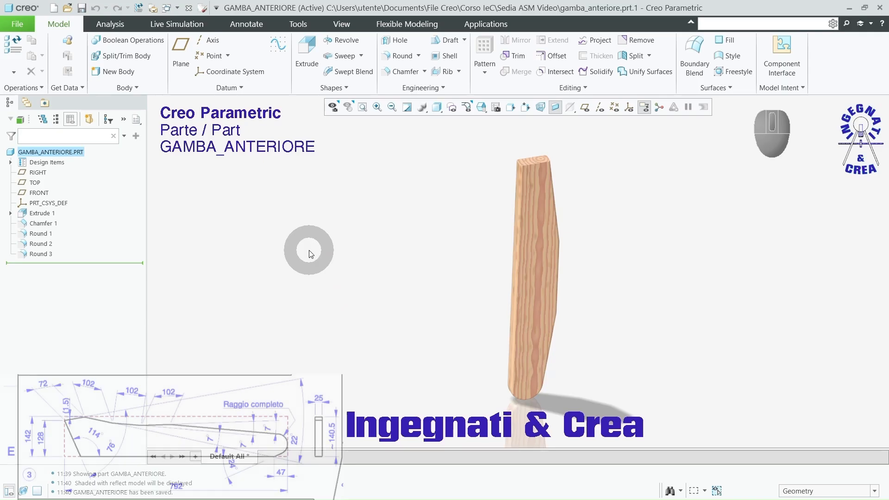
Step: Create a new solid part named gamba_posteriore using the default template
click(54, 8)
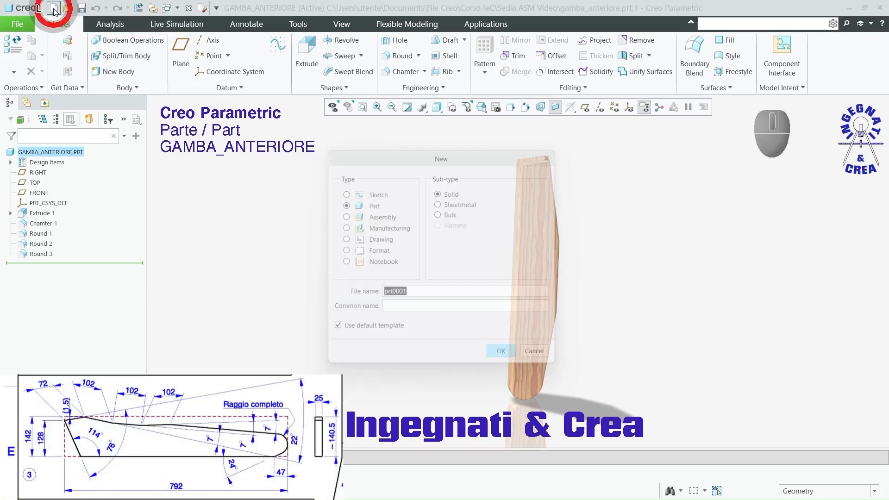
drag(406, 293, 383, 294)
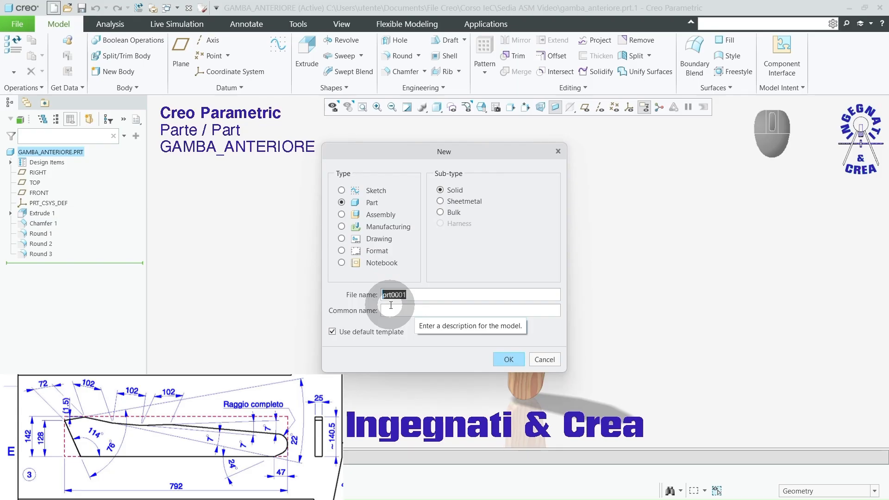
text(ga)
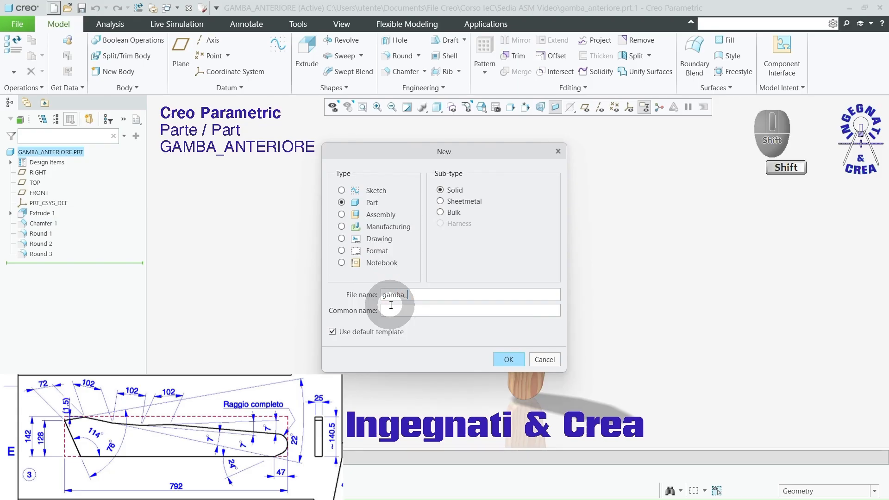
text(mba_posterior)
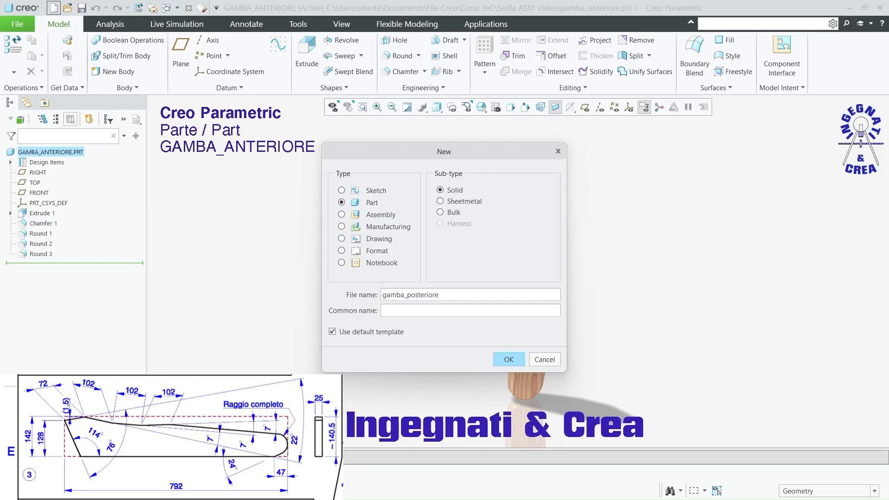
click(509, 359)
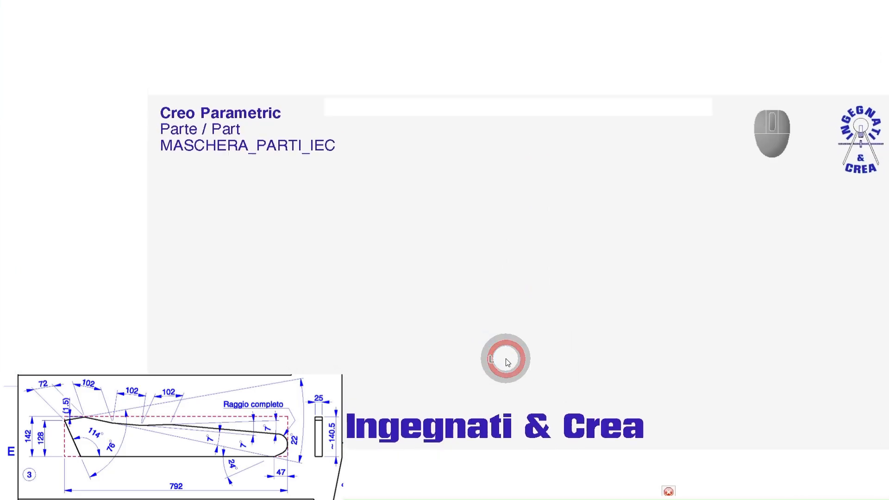
Step: Start an Extrude sketch on the FRONT datum plane, viewed face-on with the datum planes hidden
click(585, 107)
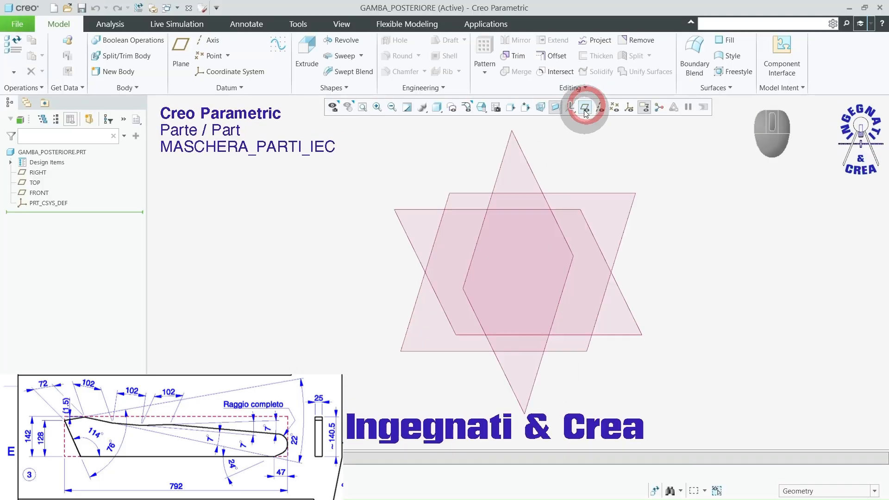
click(308, 55)
click(306, 51)
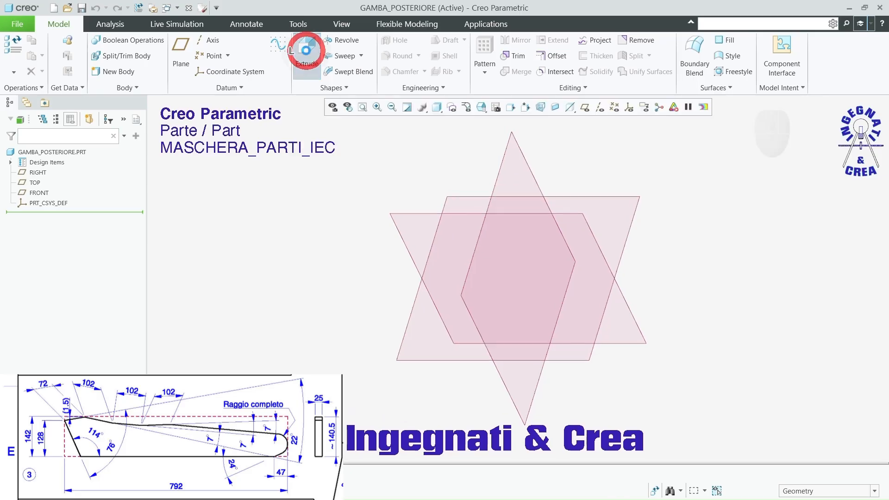
click(409, 217)
click(585, 107)
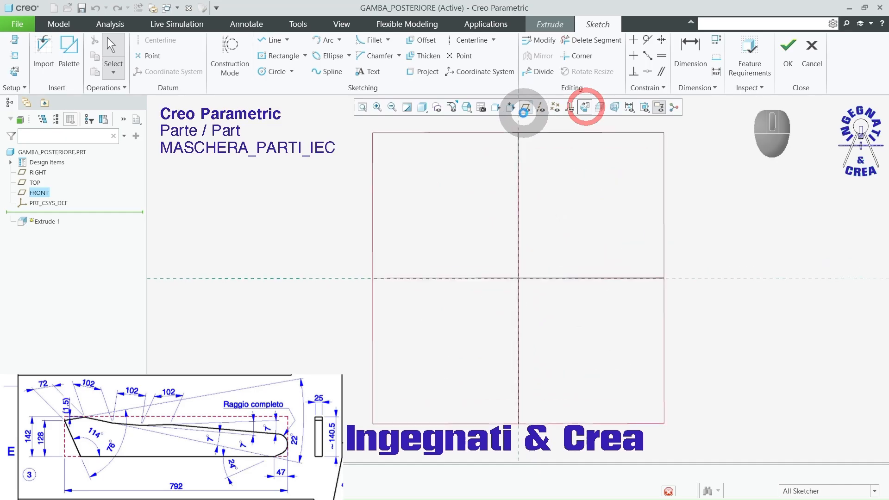
click(525, 107)
Step: Sketch a center rectangle about 68 mm wide and 16 mm high, centred on the sketch origin
click(262, 56)
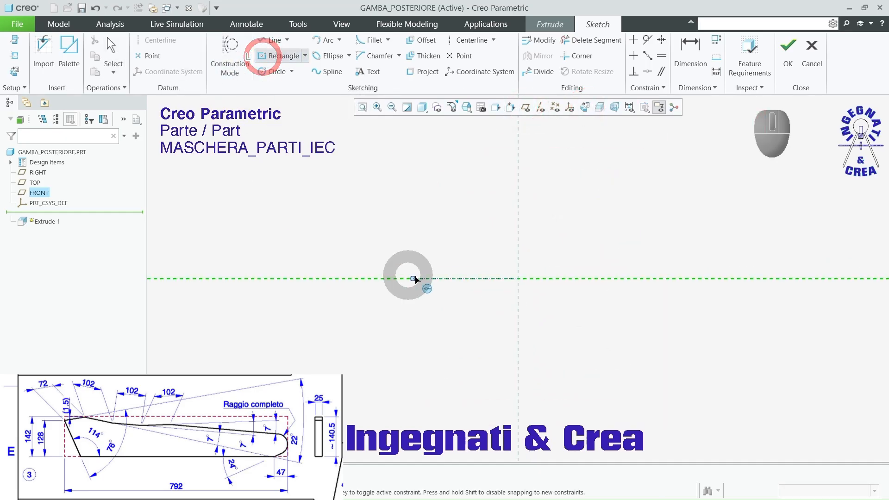
click(518, 278)
click(322, 232)
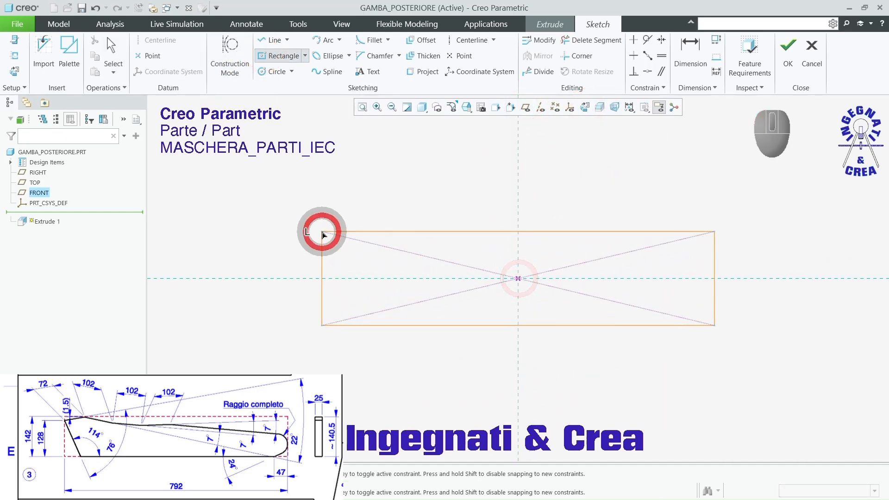
middle_click(268, 217)
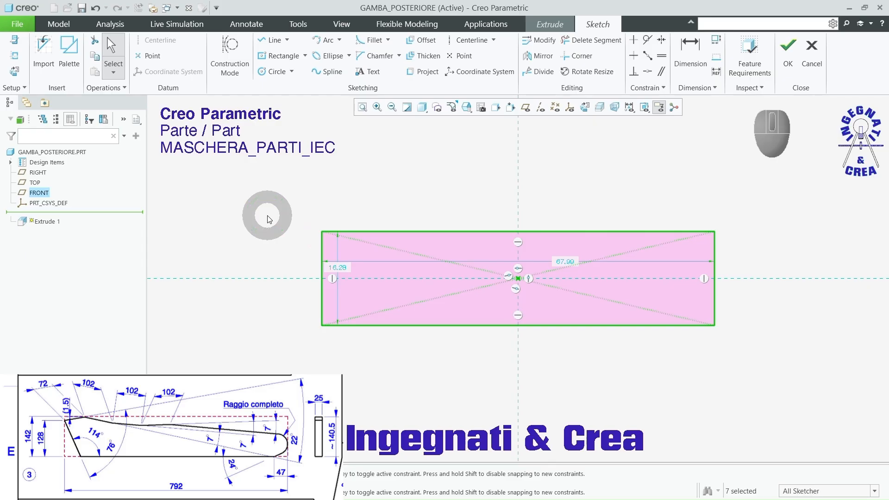
Step: Set the rectangle's height to 142 mm and its width to 792 mm, and finish the sketch
double_click(339, 268)
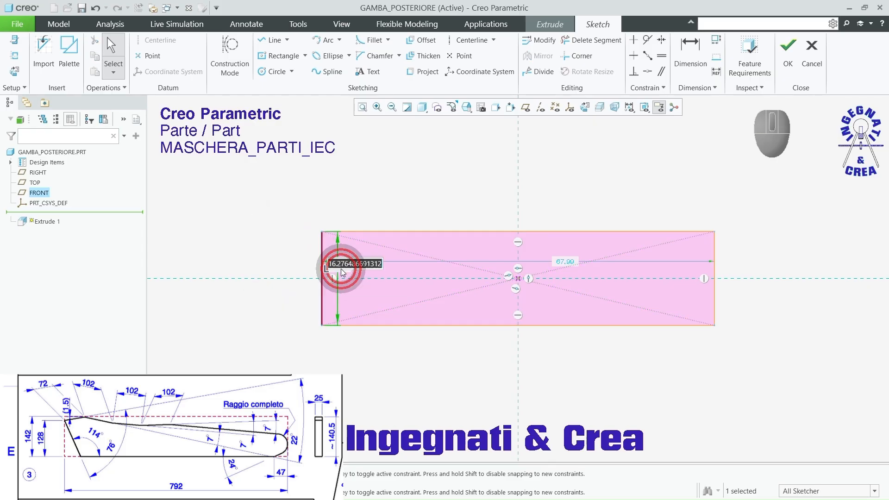
text(142)
key(Return)
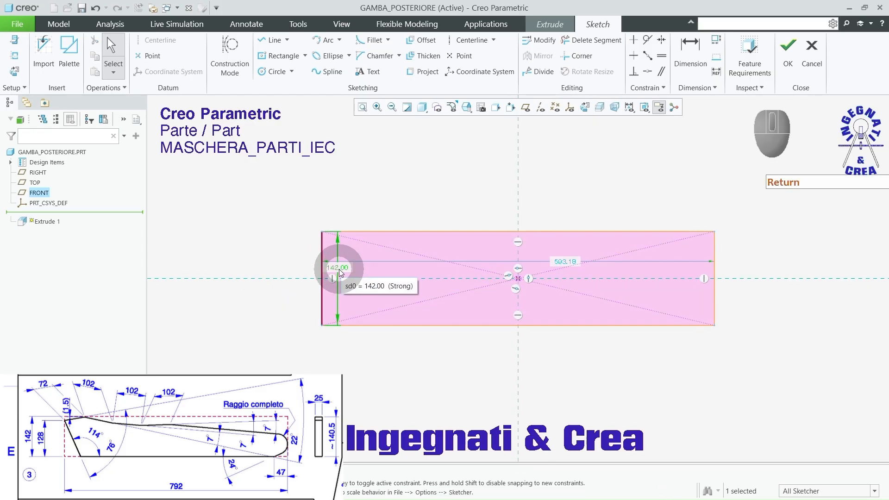
double_click(563, 261)
text(792)
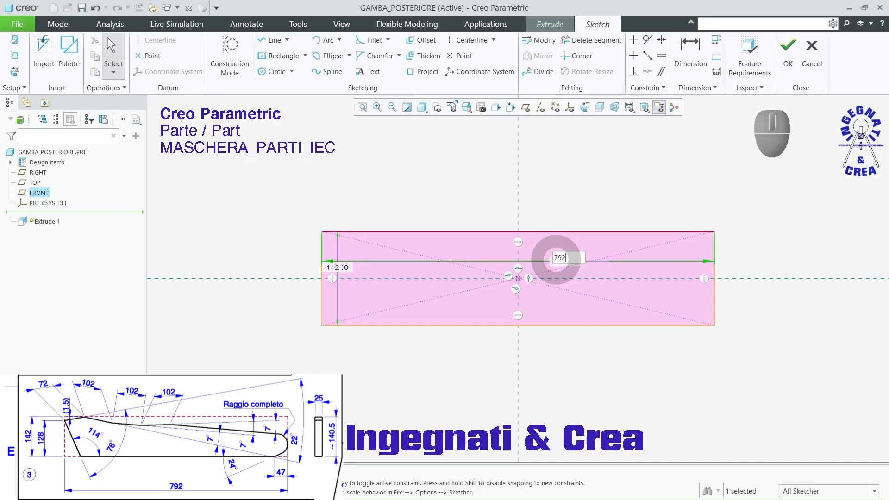
key(Return)
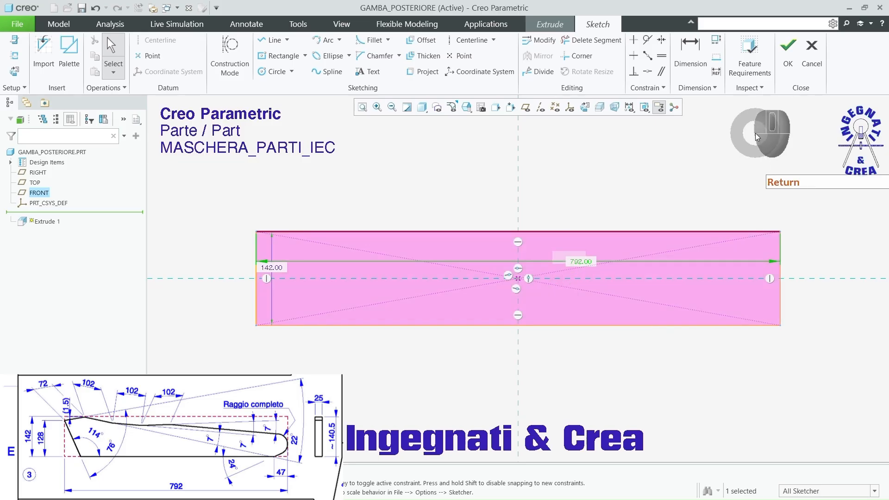
click(787, 48)
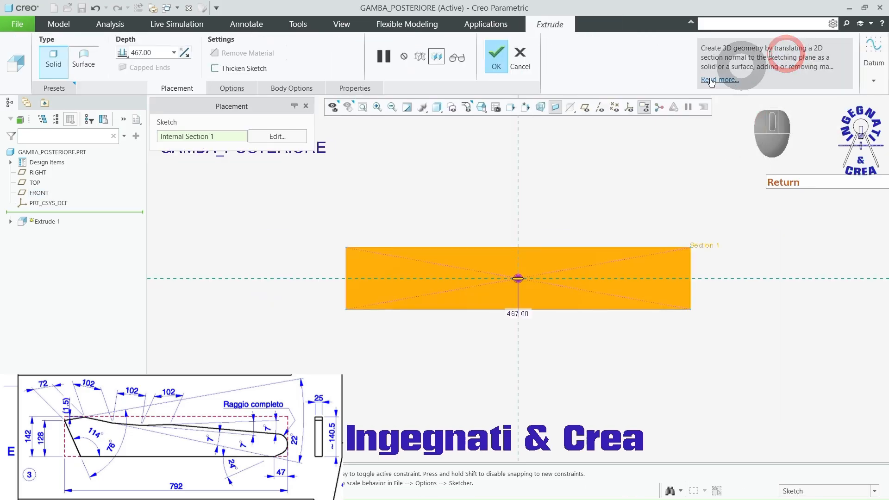
Step: Extrude the rectangle symmetrically about the sketch plane to a total depth of 25 mm
click(143, 53)
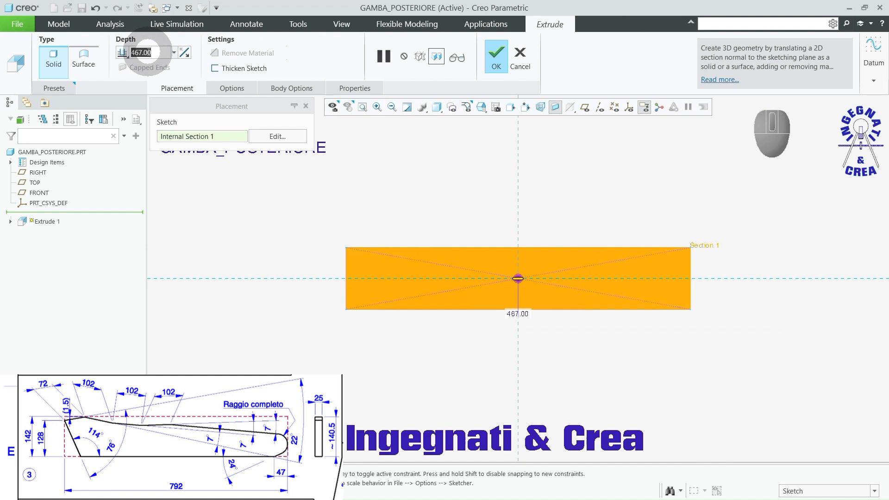
text(25)
key(Return)
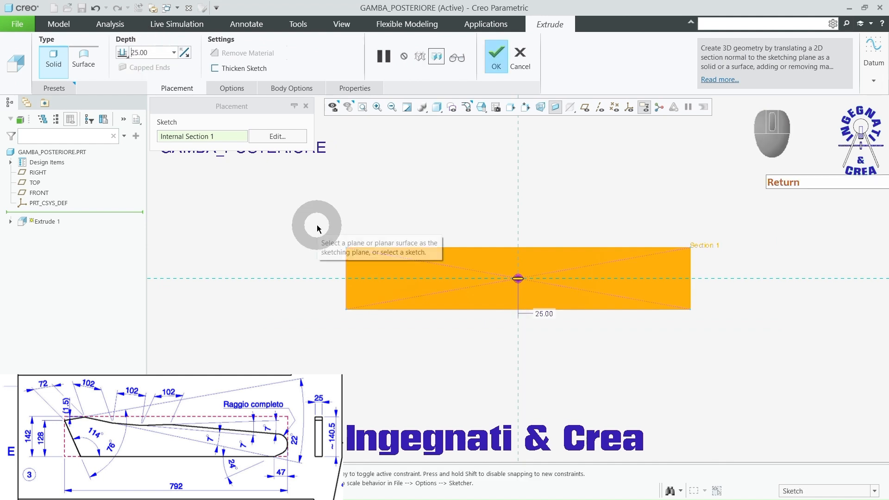
click(123, 53)
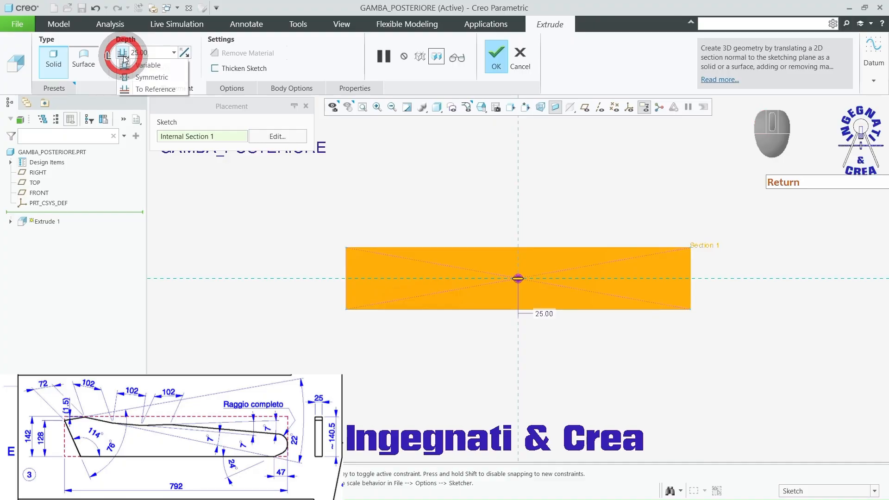
click(126, 79)
middle_drag(319, 199, 336, 223)
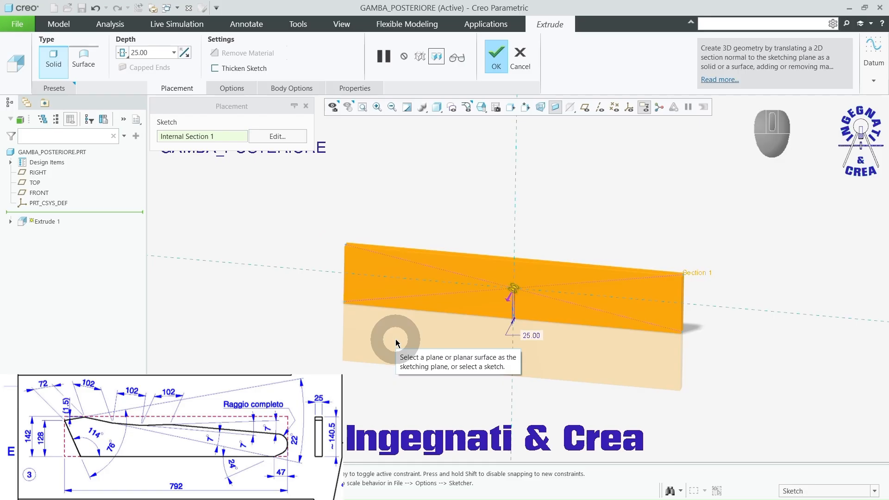
click(497, 55)
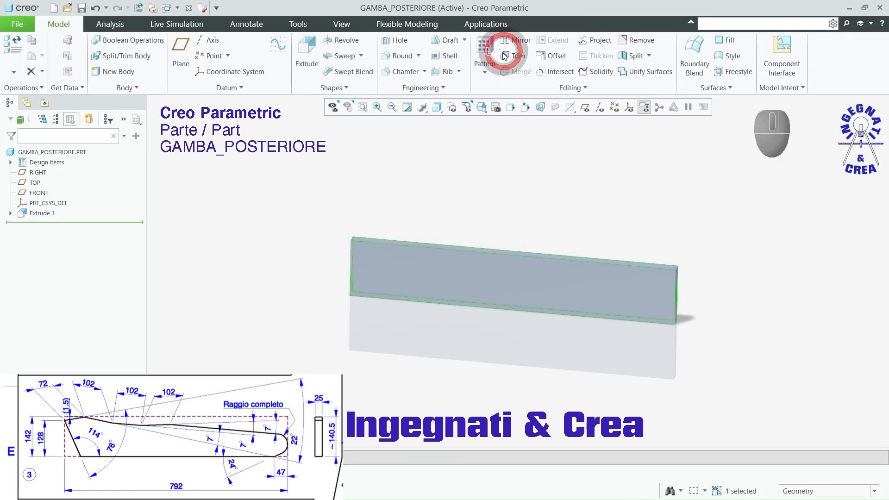
click(473, 178)
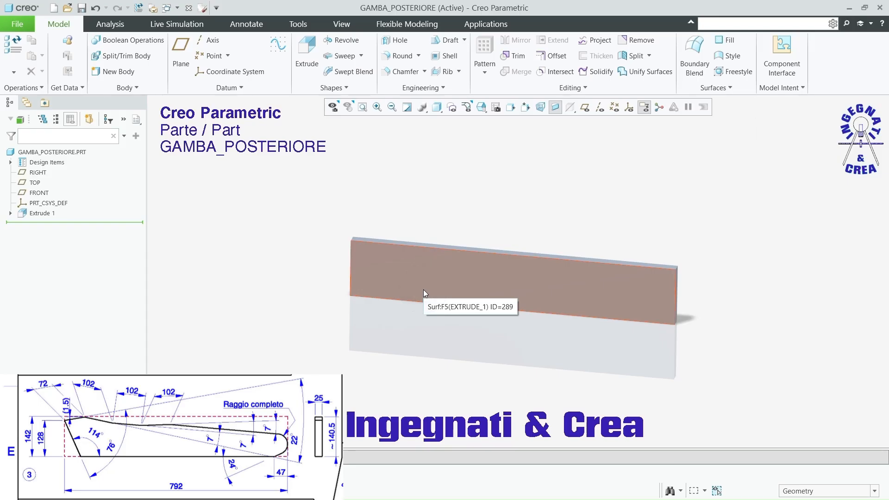
click(518, 204)
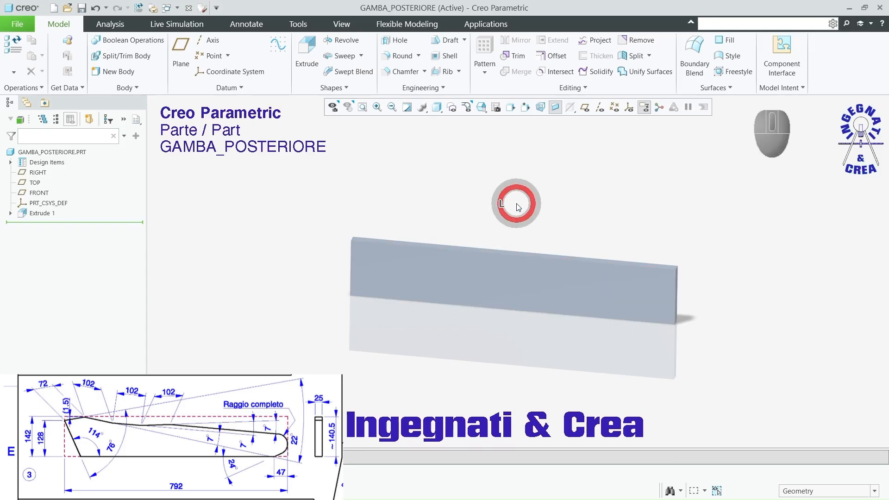
Step: Start an Extrude sketch on the block's large front face and draw a line from its left edge to its bottom edge, about 115° to the bottom
click(307, 50)
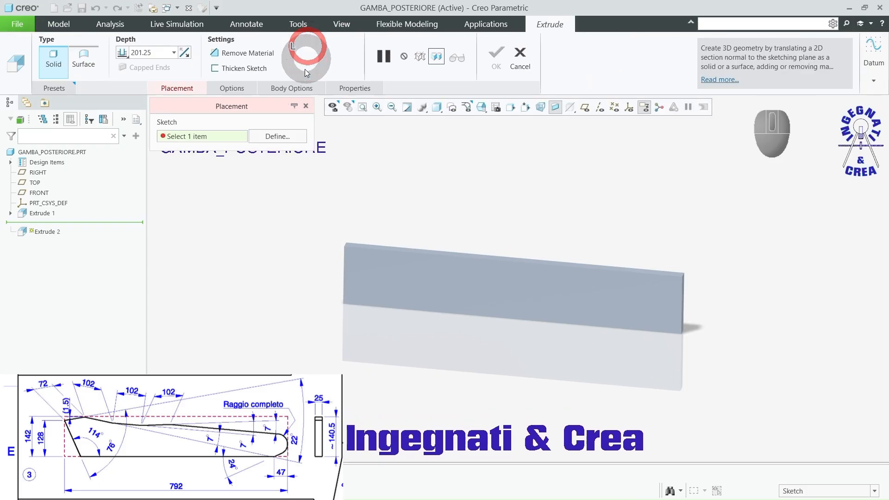
click(363, 279)
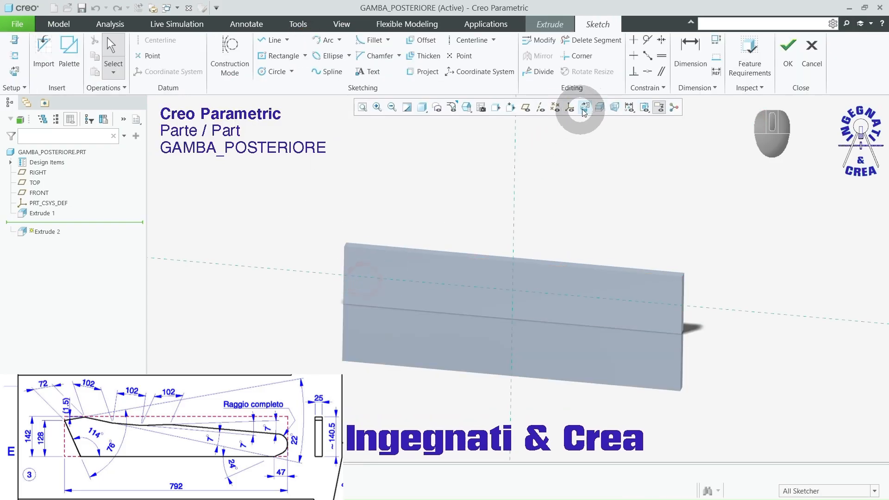
click(584, 107)
click(271, 40)
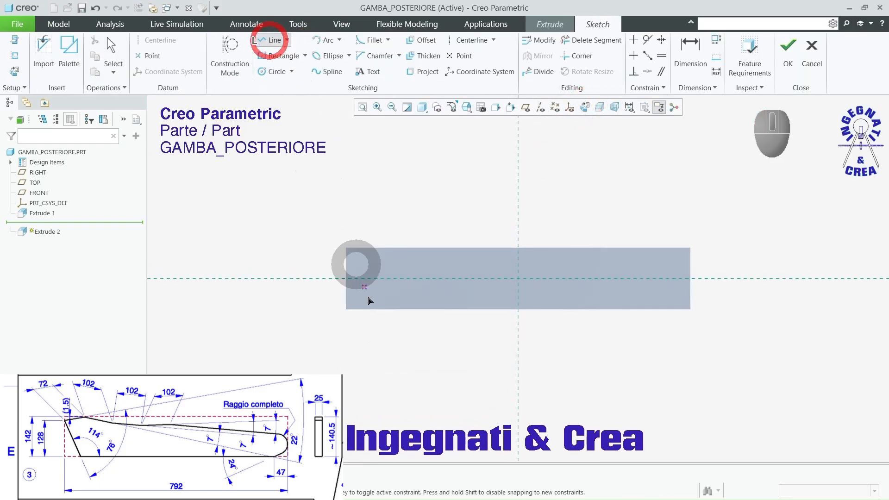
scroll(378, 334, down, 3)
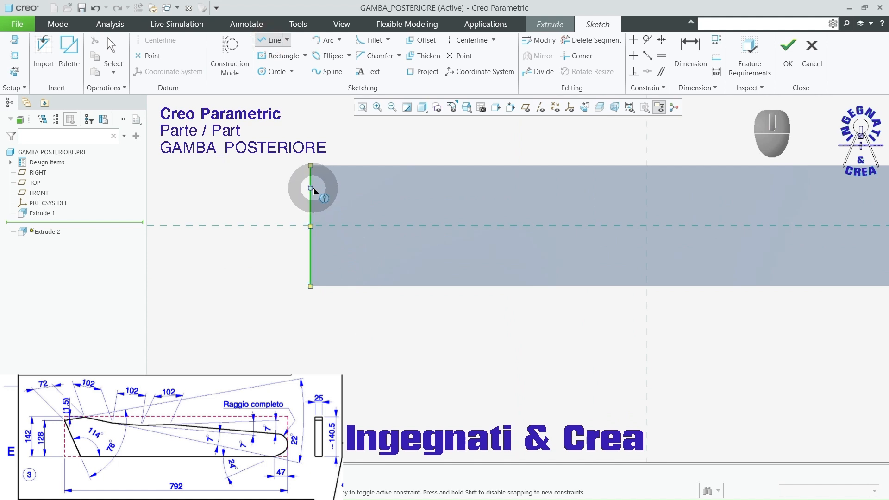
click(312, 189)
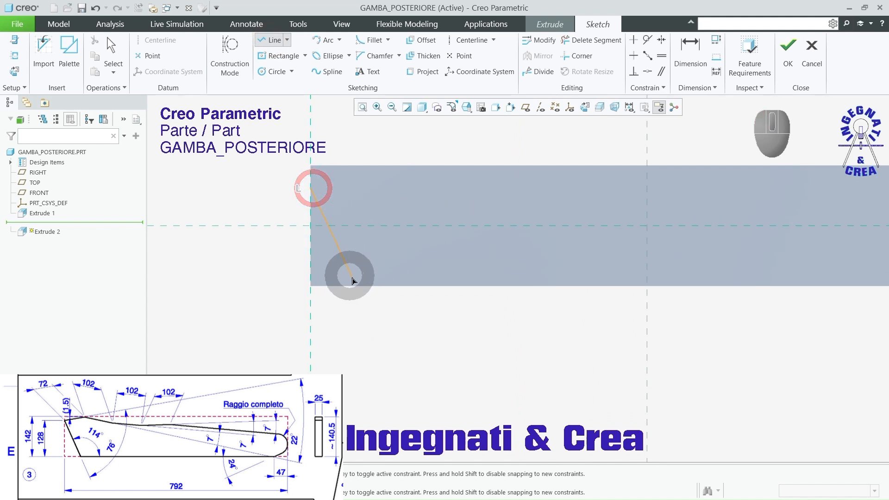
click(356, 284)
middle_click(371, 332)
middle_click(367, 331)
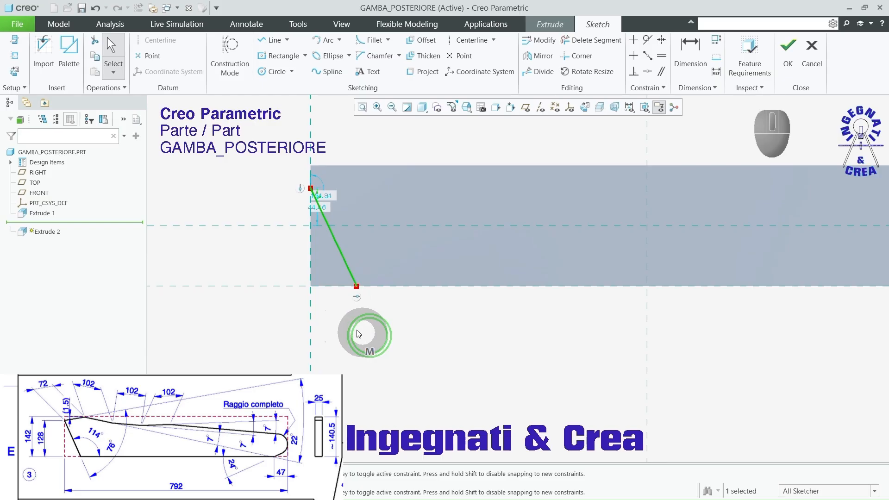
Step: Dimension the slanted line's upper endpoint at 128 mm above the block's bottom edge
click(690, 51)
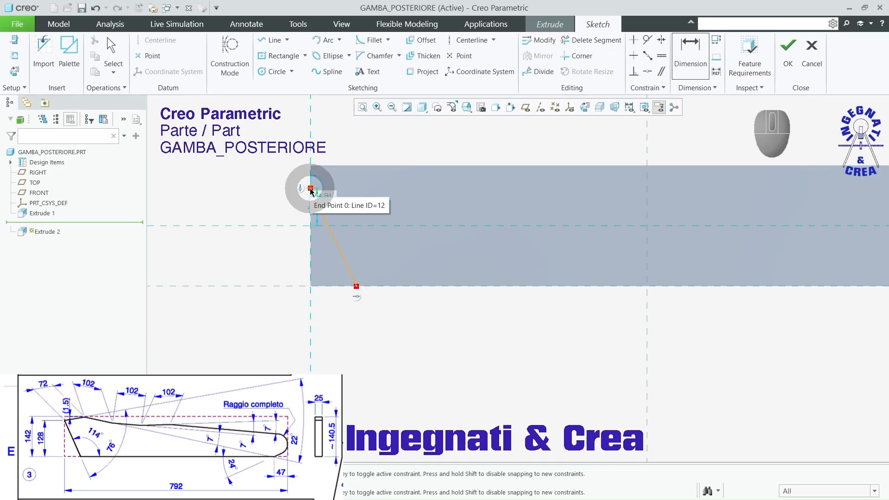
click(310, 189)
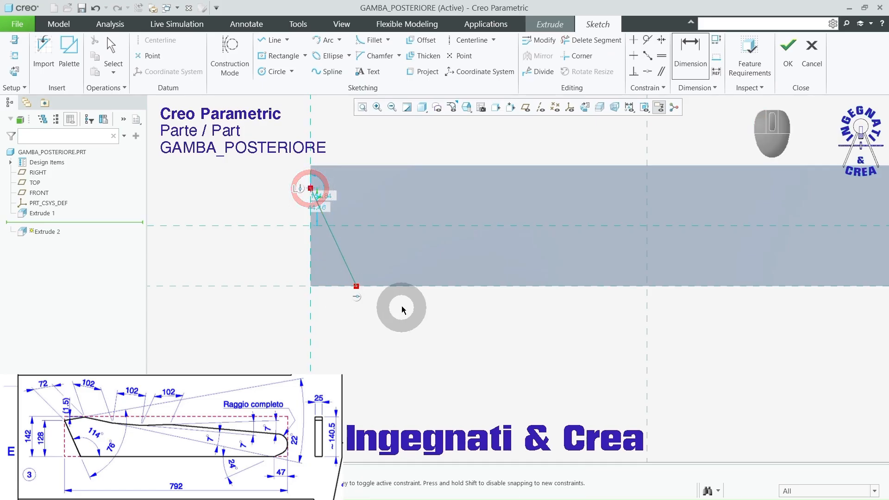
click(398, 286)
middle_click(251, 252)
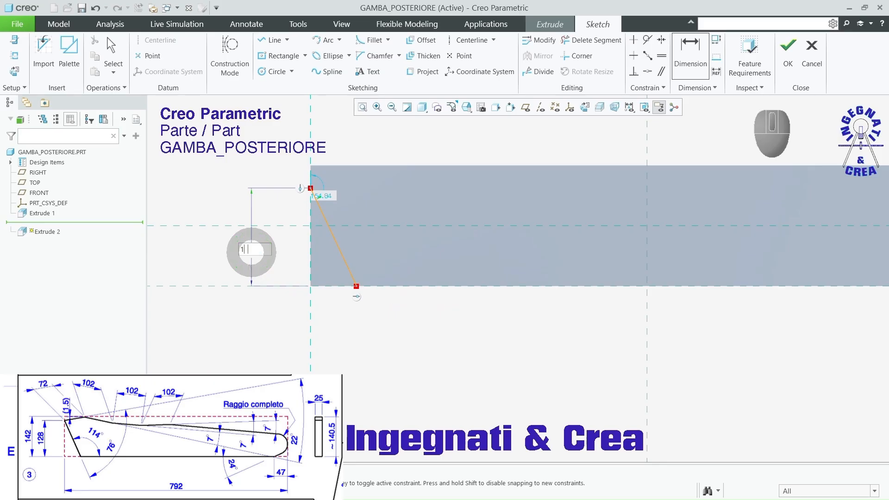
text(128)
key(Return)
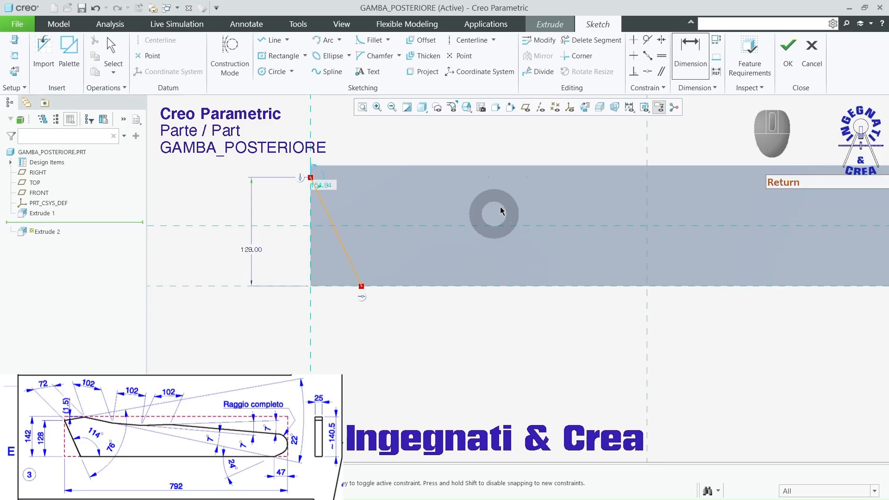
Step: Dimension the angle between the slanted line and the block's bottom edge as 114° and finish the sketch
click(350, 263)
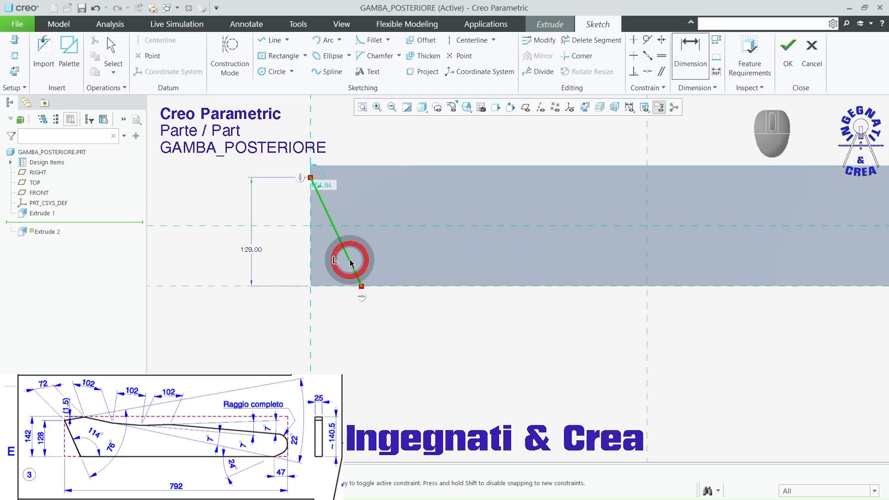
click(418, 286)
middle_click(405, 265)
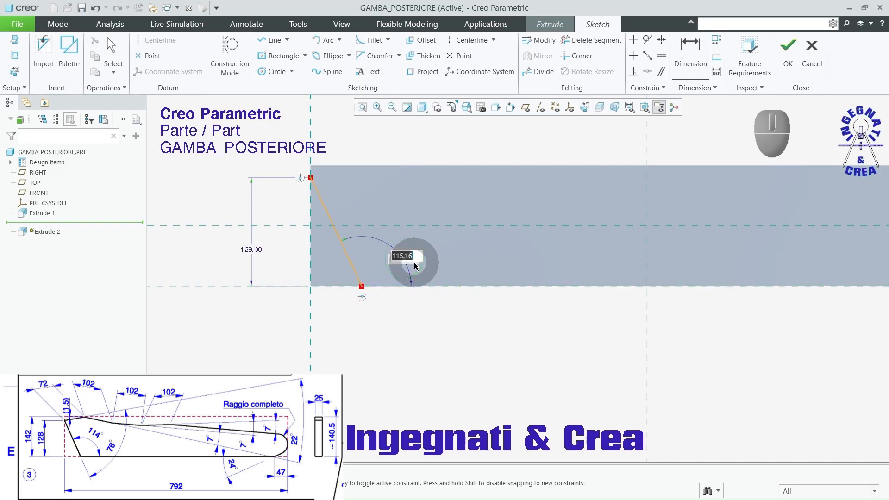
key(Return)
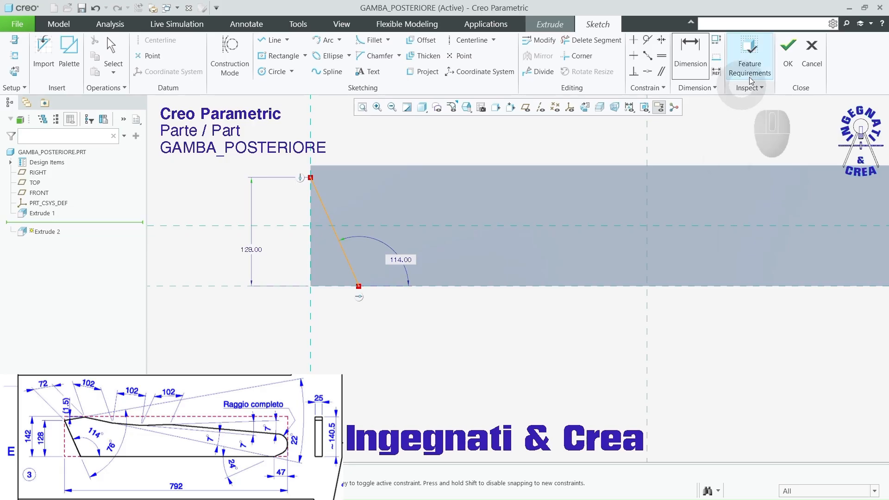
click(789, 65)
click(788, 64)
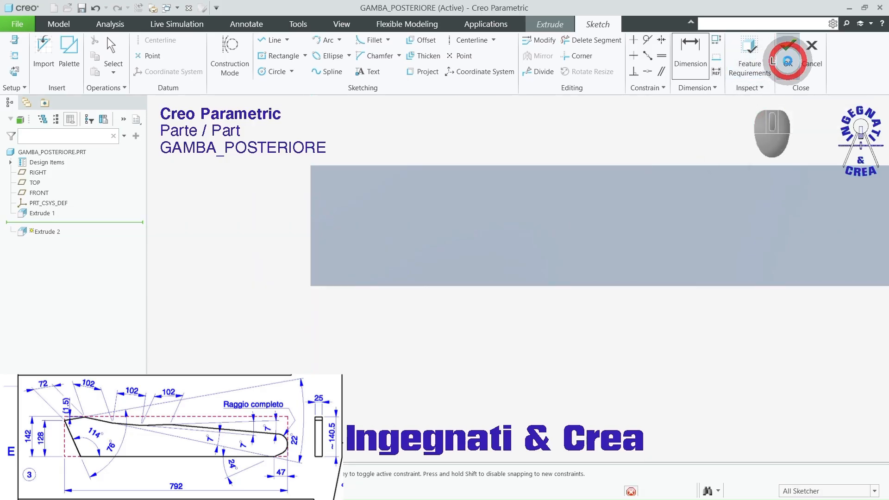
Step: Set the extrusion to remove material on the small corner side of the slanted line, keeping the long body
middle_drag(577, 182, 560, 194)
click(376, 208)
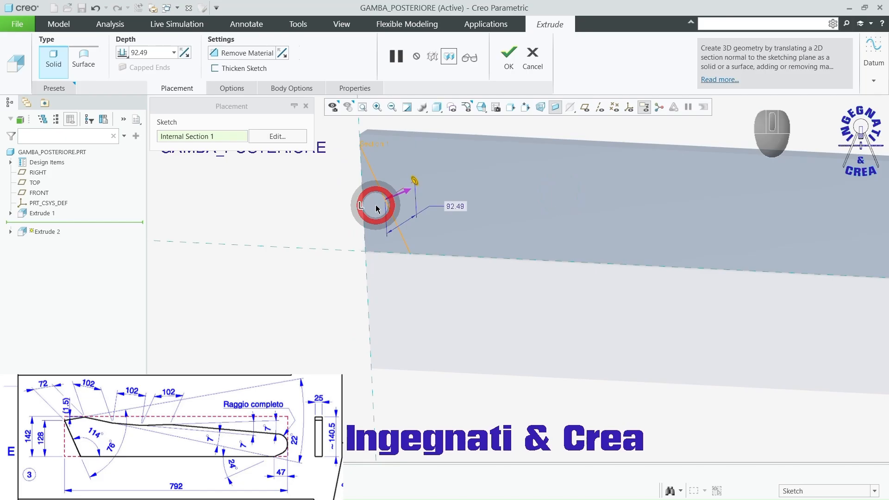
click(238, 52)
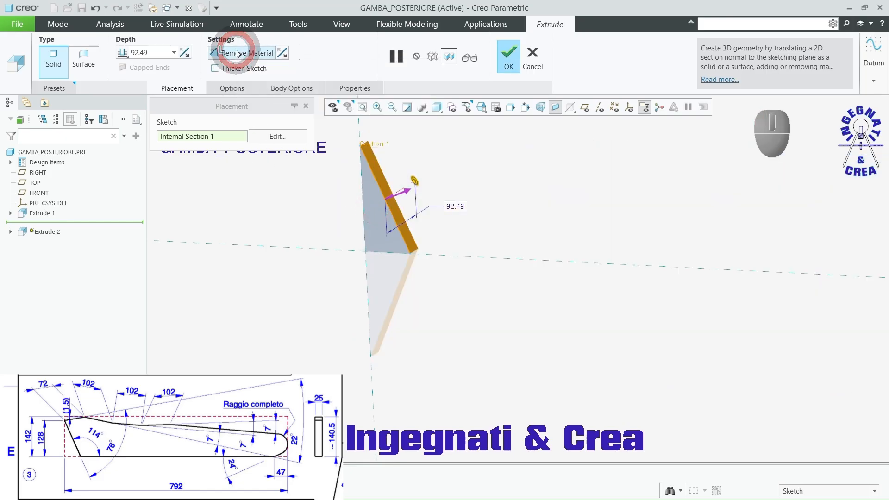
click(404, 191)
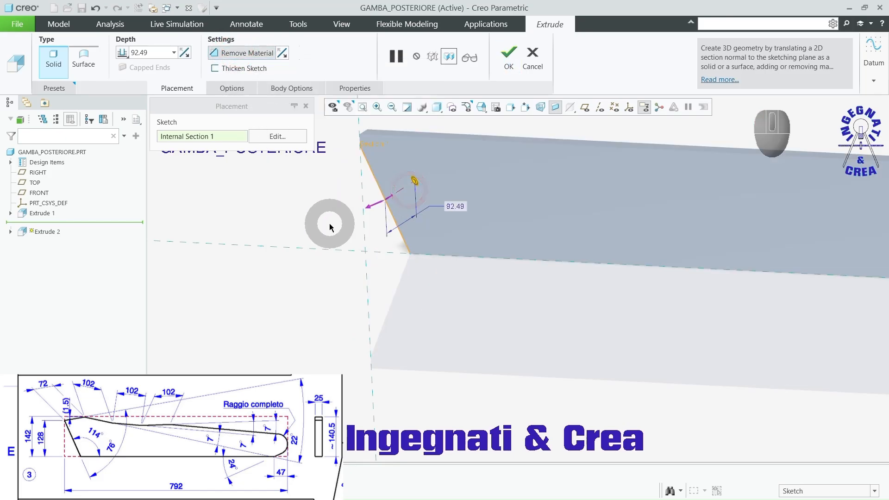
middle_drag(330, 226, 365, 257)
scroll(332, 251, up, 5)
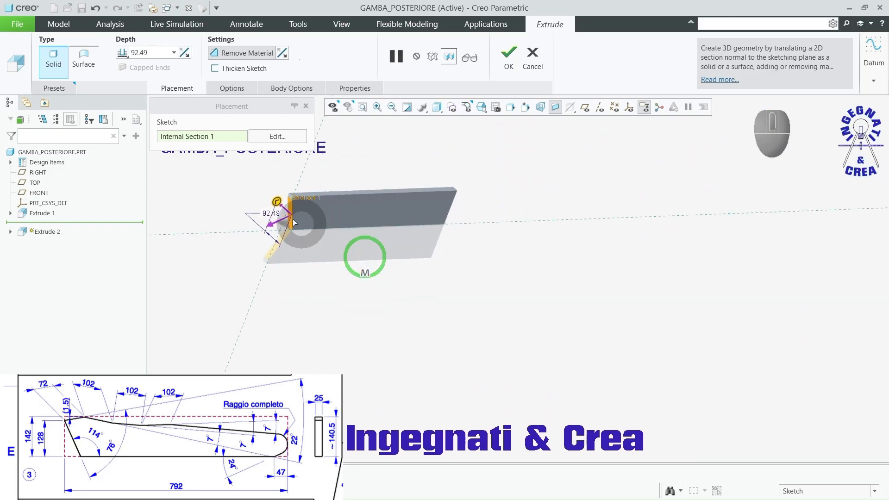
scroll(293, 222, down, 3)
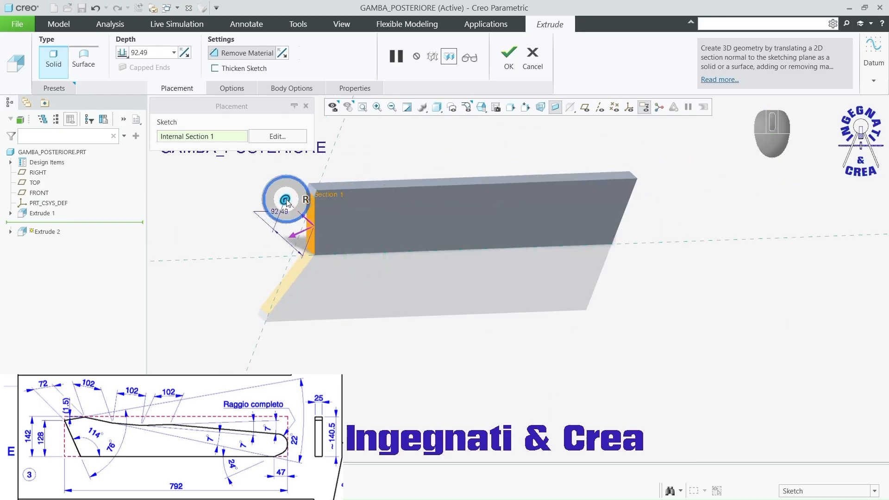
Step: Set the corner cut's depth to Through All and complete the cut
right_click(287, 202)
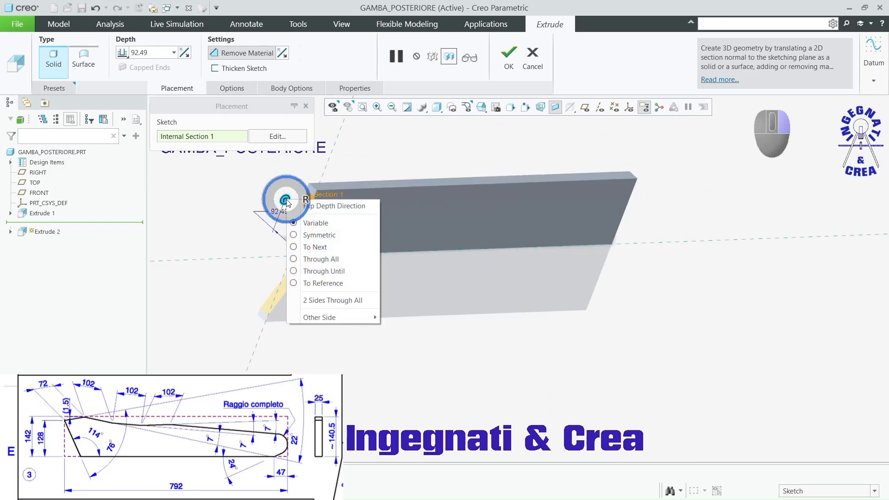
click(313, 260)
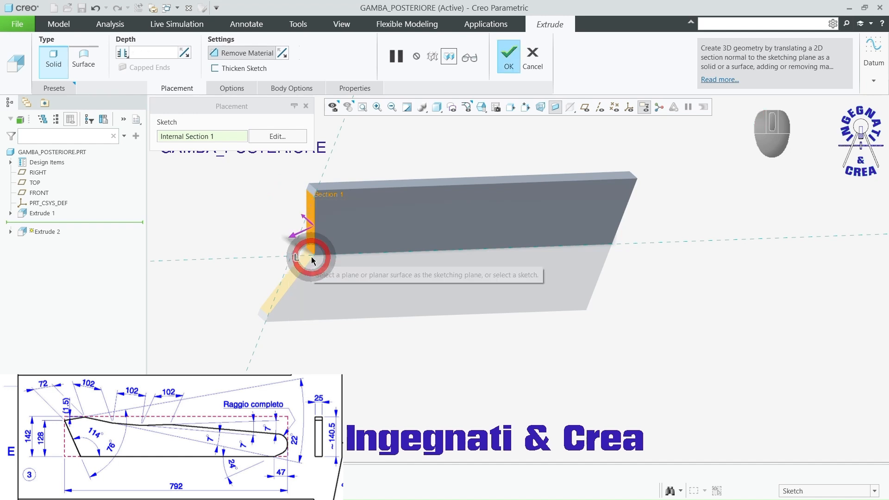
click(508, 57)
click(415, 308)
mouse_move(415, 308)
middle_down()
mouse_move(423, 287)
mouse_move(417, 293)
middle_up()
scroll(423, 194, down, 3)
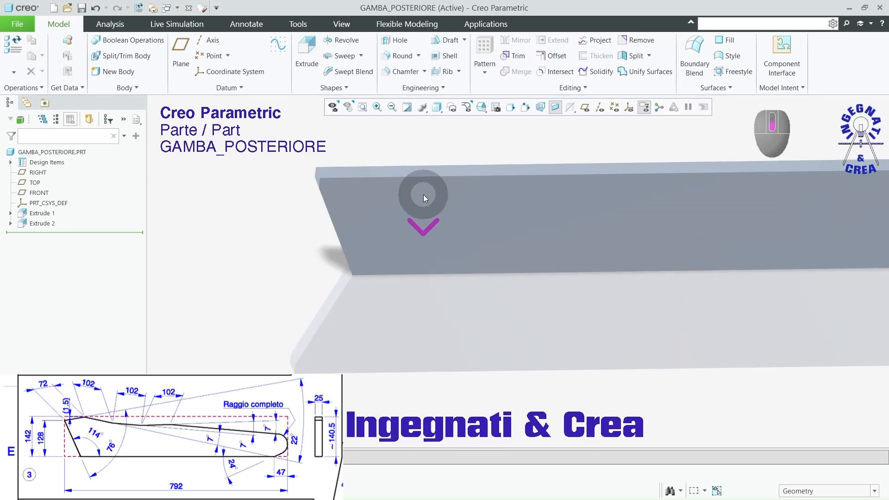
middle_drag(276, 224, 280, 196)
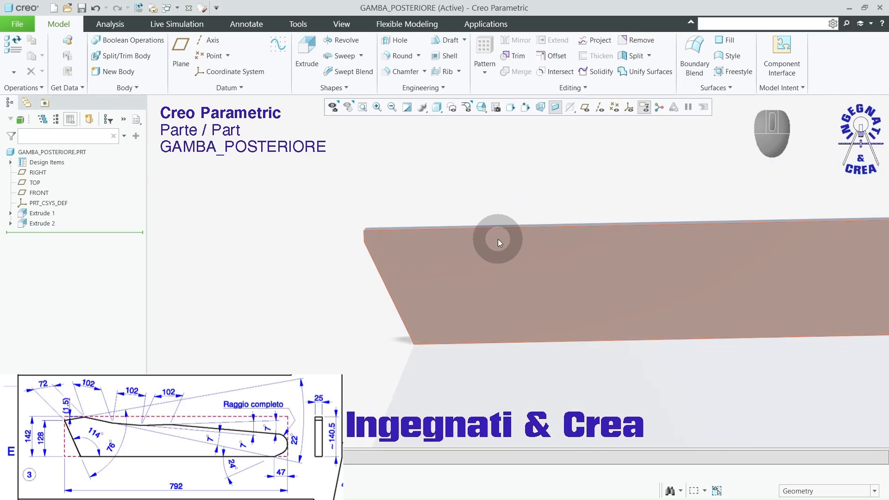
Step: Start a new extrusion sketched on the block's large front face and orient the view parallel to the sketch plane
scroll(330, 290, up, 3)
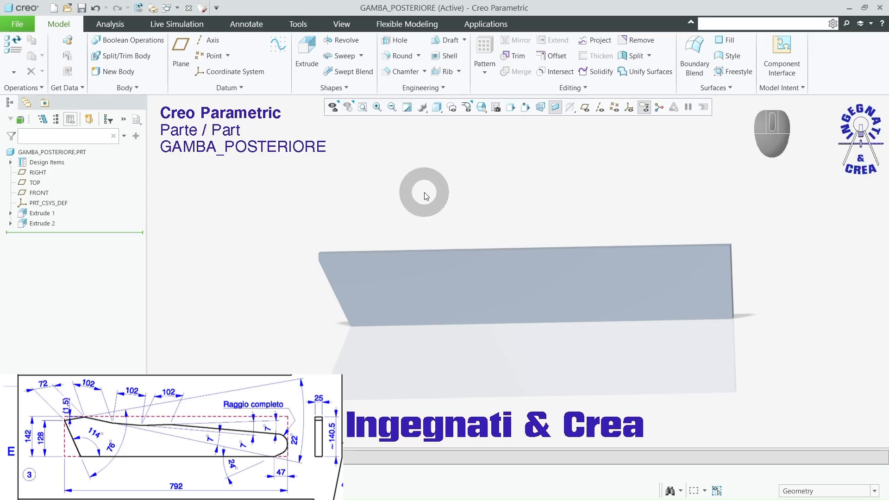
click(306, 51)
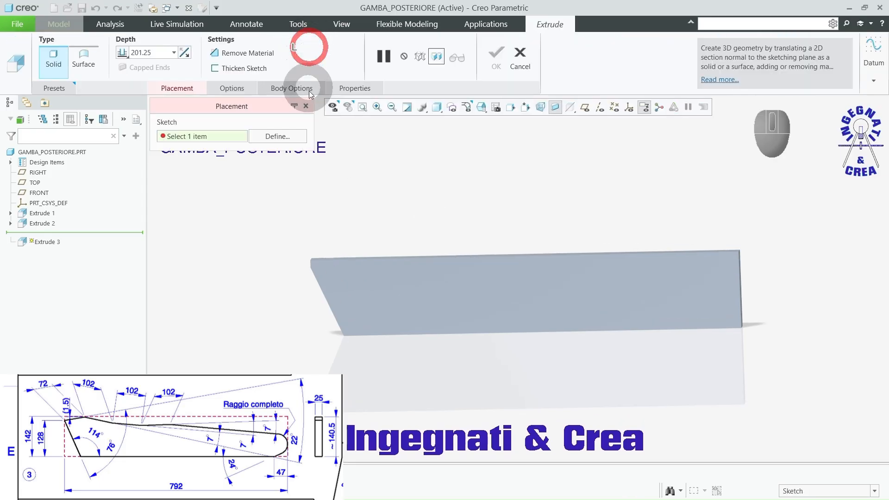
click(384, 296)
click(583, 107)
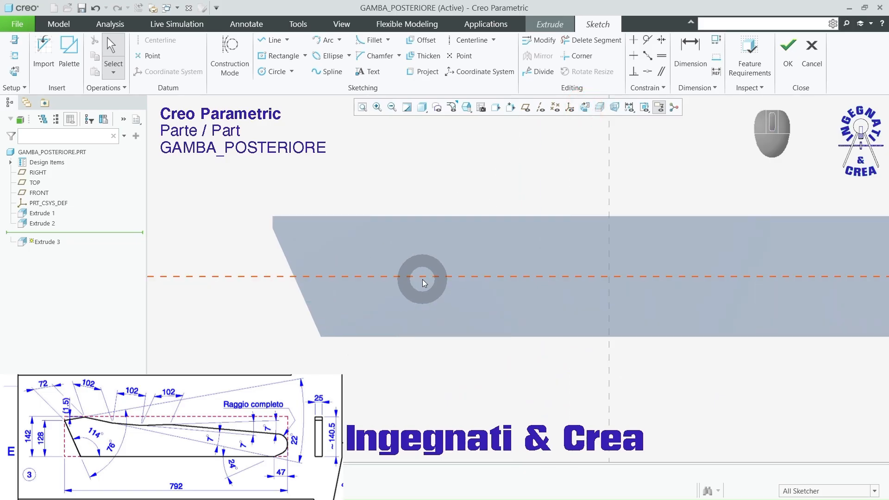
Step: Draw a chain of five connected lines from the upper corner of the slanted cut to the block's opposite end edge
click(272, 44)
scroll(305, 225, down, 3)
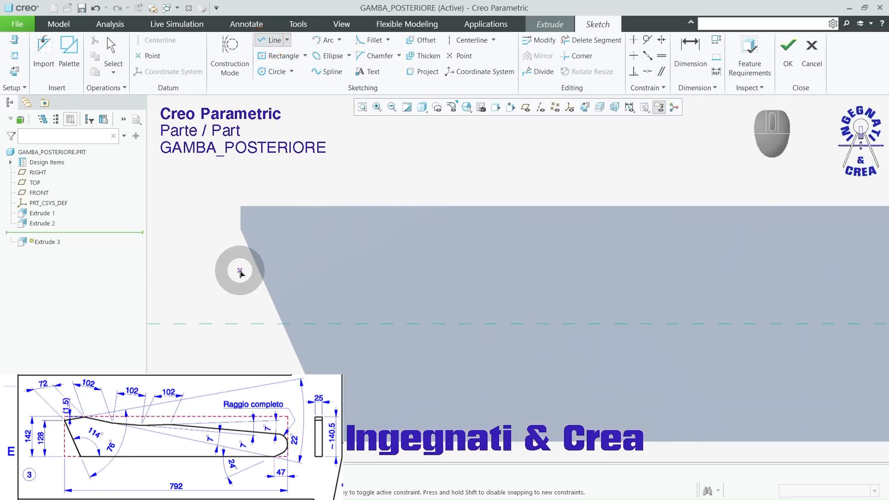
click(240, 230)
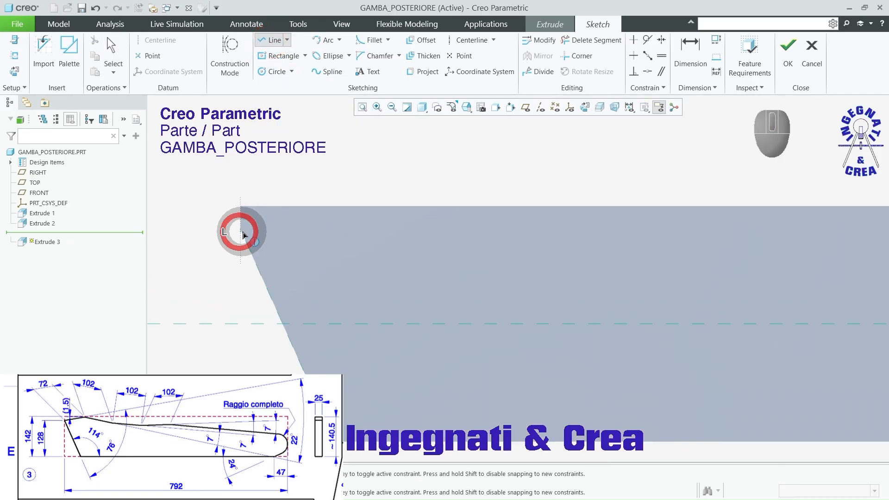
click(388, 214)
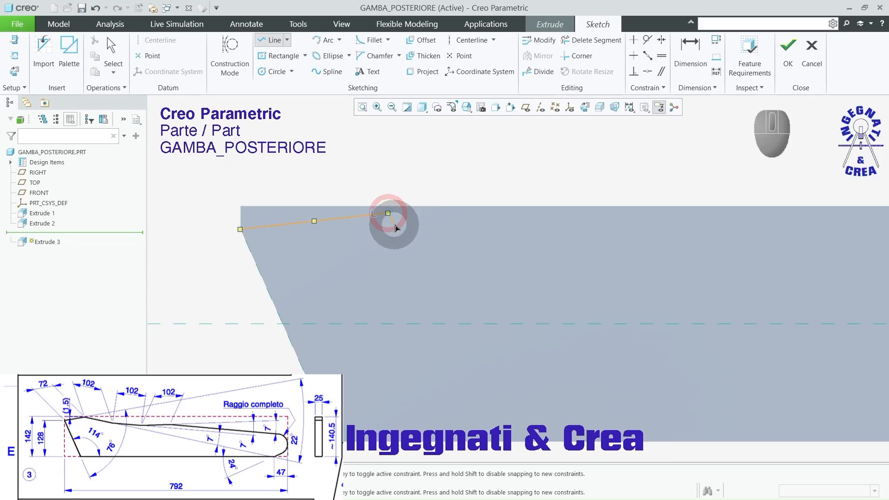
click(535, 250)
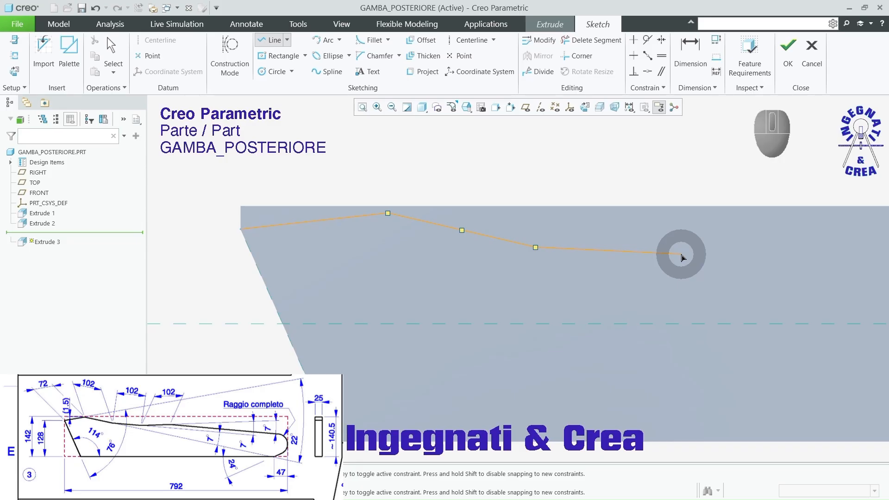
click(681, 255)
scroll(648, 296, down, 2)
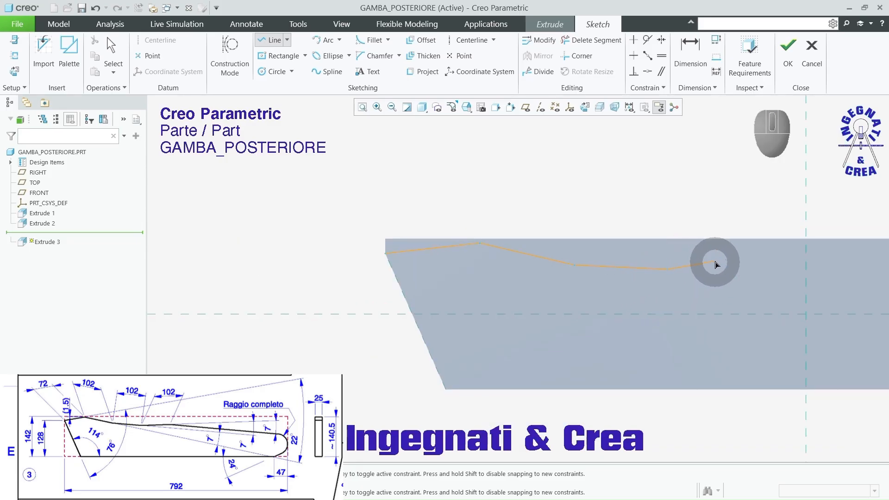
scroll(680, 292, up, 3)
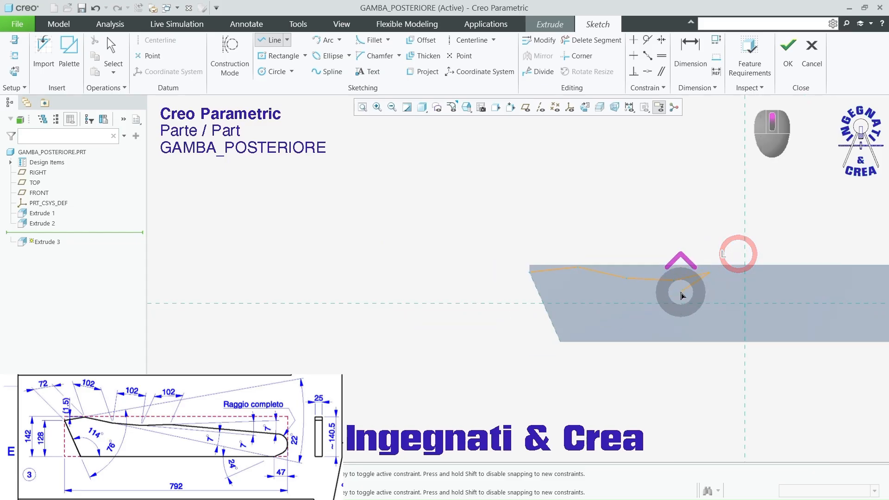
scroll(769, 289, down, 3)
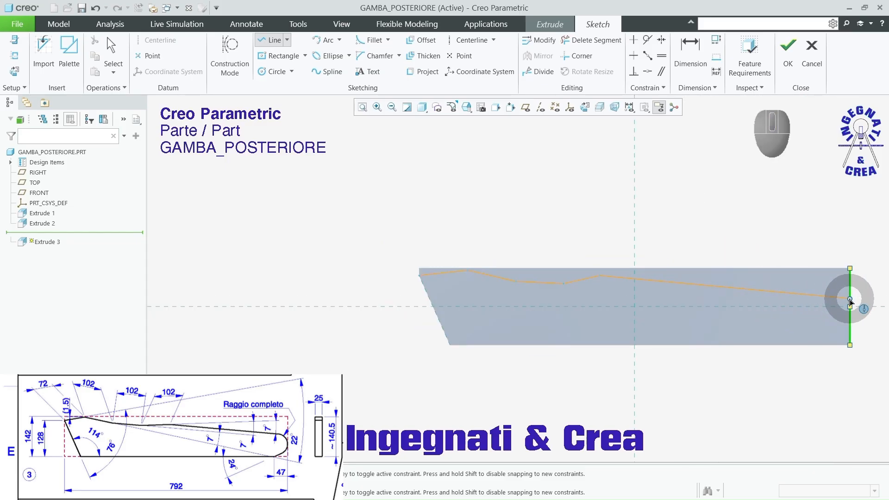
click(850, 299)
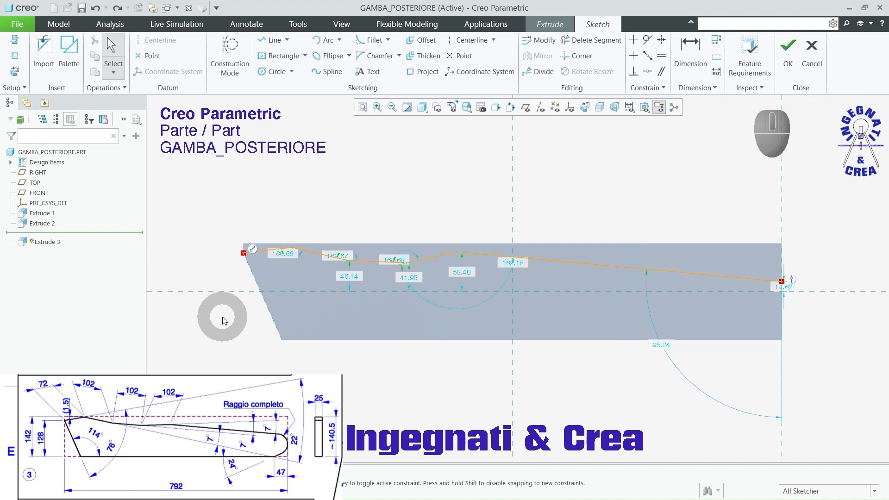
Step: Adjust the chain's first vertex slightly and dimension the first segment's length as 72 mm
scroll(787, 287, down, 5)
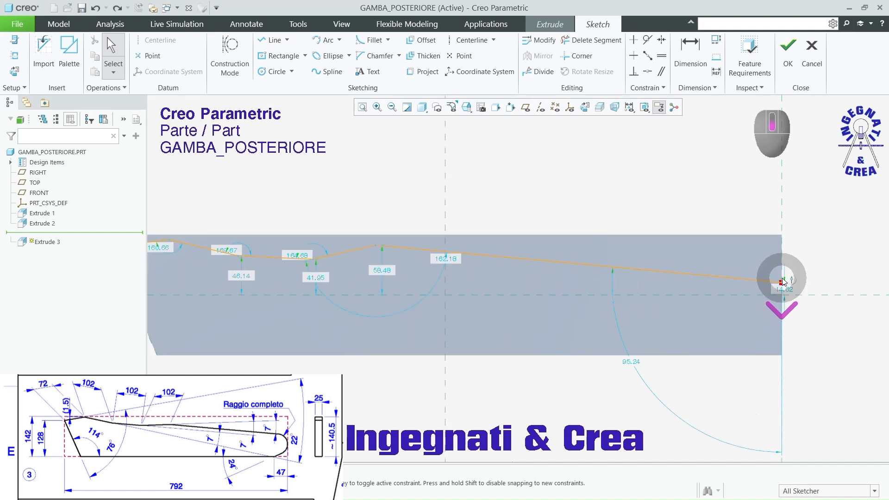
scroll(788, 289, up, 5)
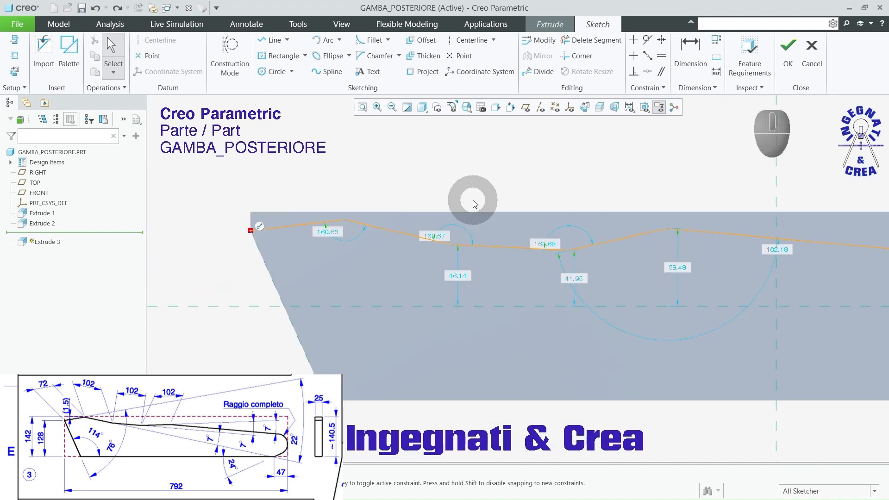
drag(345, 220, 348, 219)
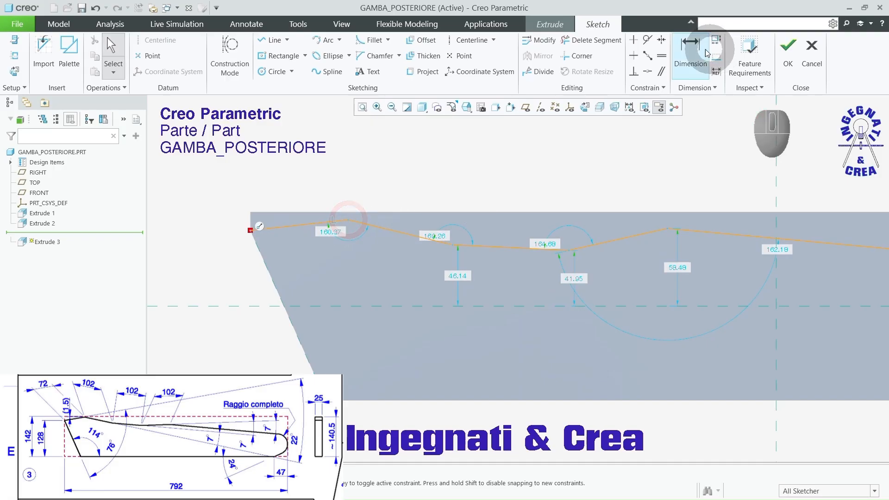
click(692, 48)
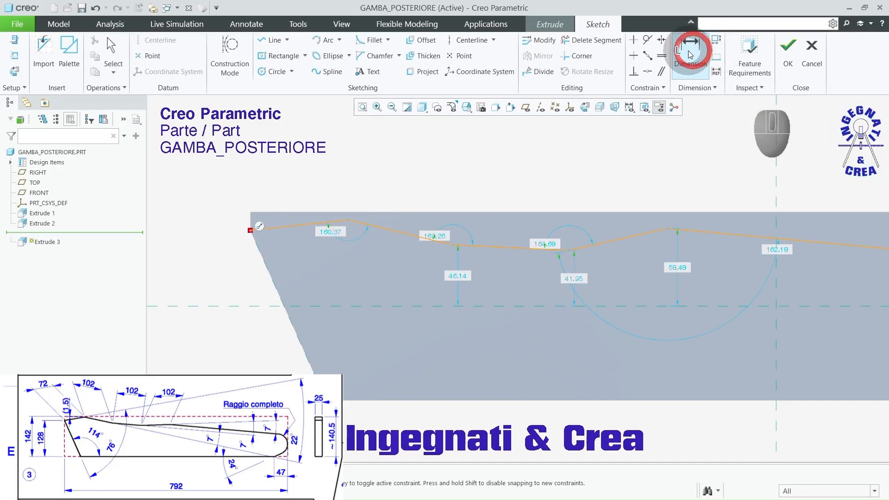
click(284, 228)
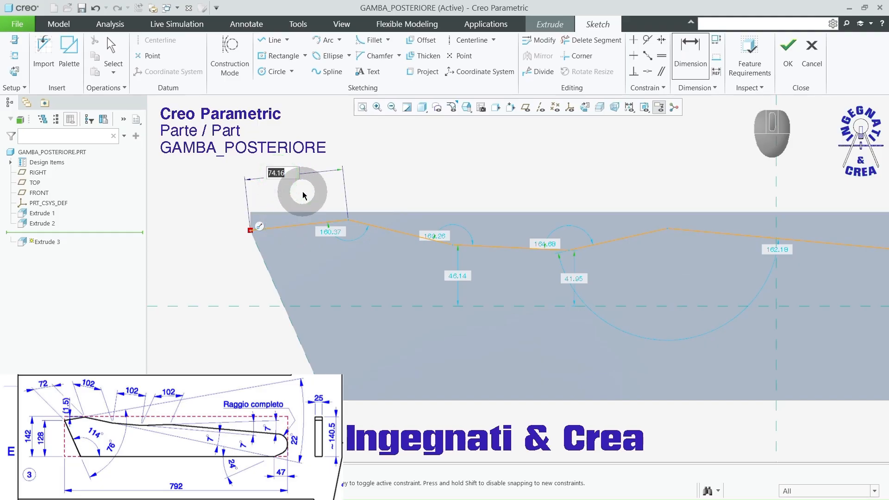
text(72)
key(Return)
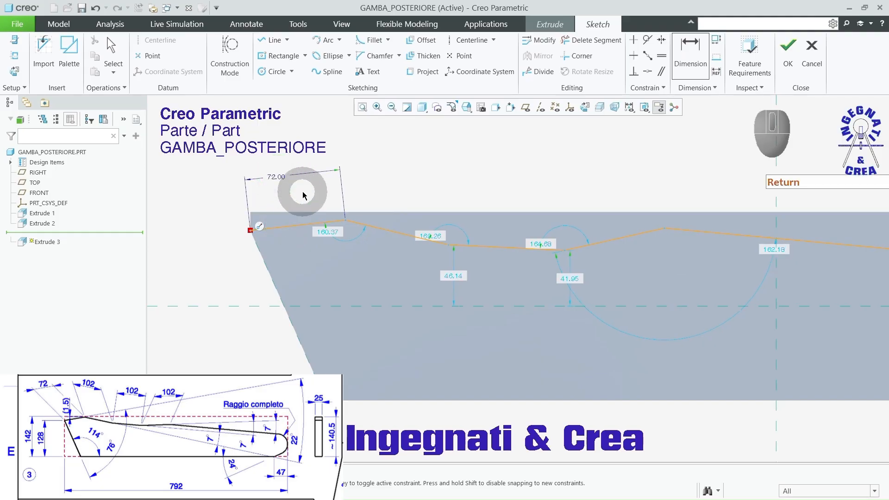
Step: Dimension the length of the chain's second segment as 102 mm
scroll(350, 192, down, 2)
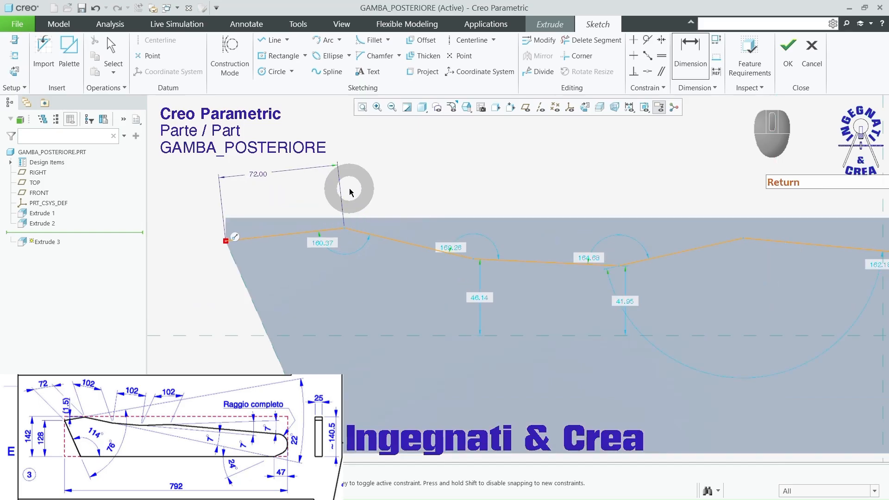
click(396, 239)
middle_click(436, 173)
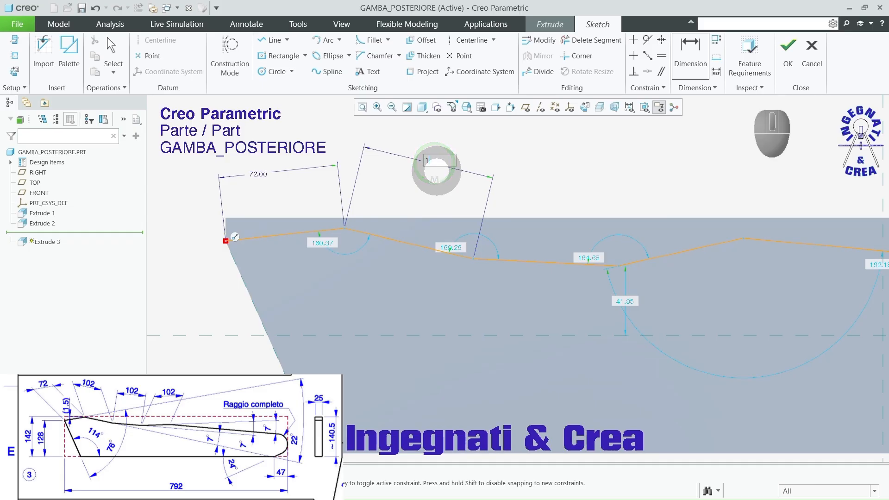
text(102)
key(Return)
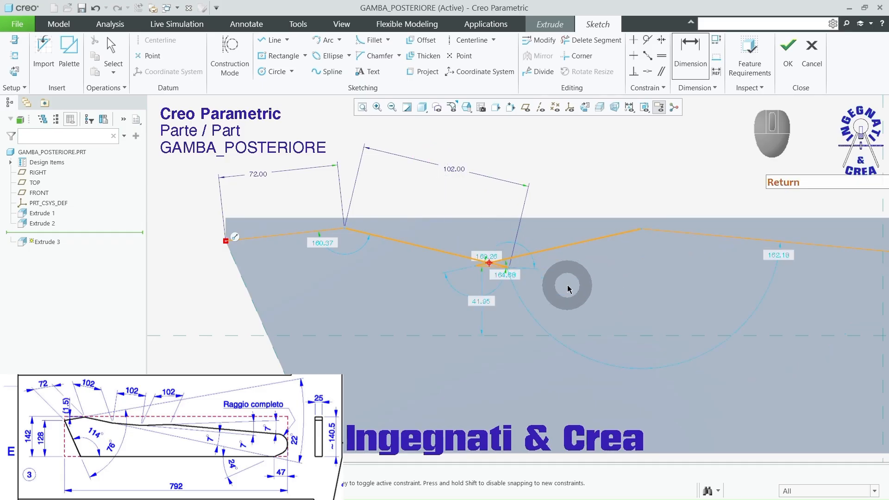
Step: Untangle the chain by moving the vertices beyond the second segment toward the block's straight end, spreading out the third and fourth segments
scroll(415, 239, up, 2)
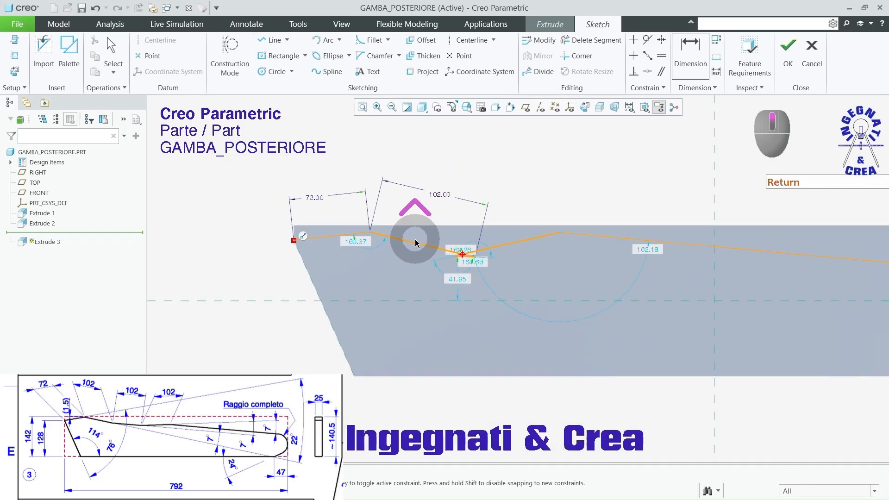
scroll(487, 232, down, 4)
middle_click(521, 191)
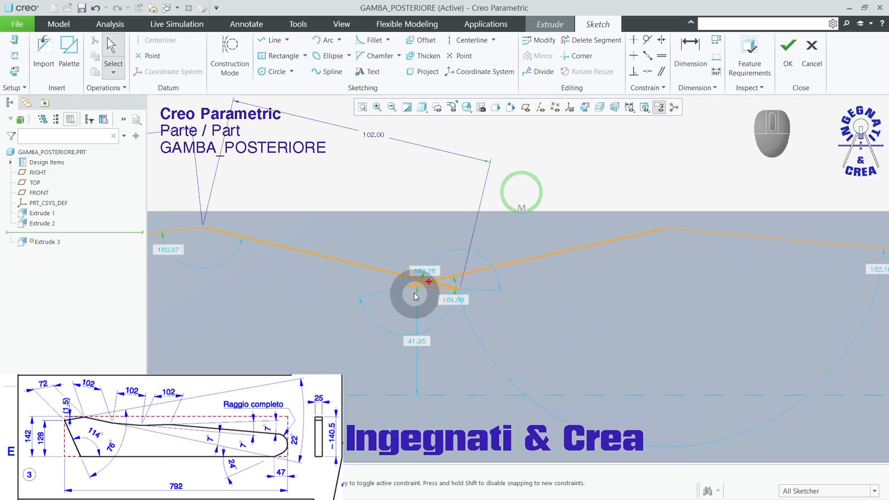
drag(413, 293, 418, 290)
drag(479, 297, 521, 296)
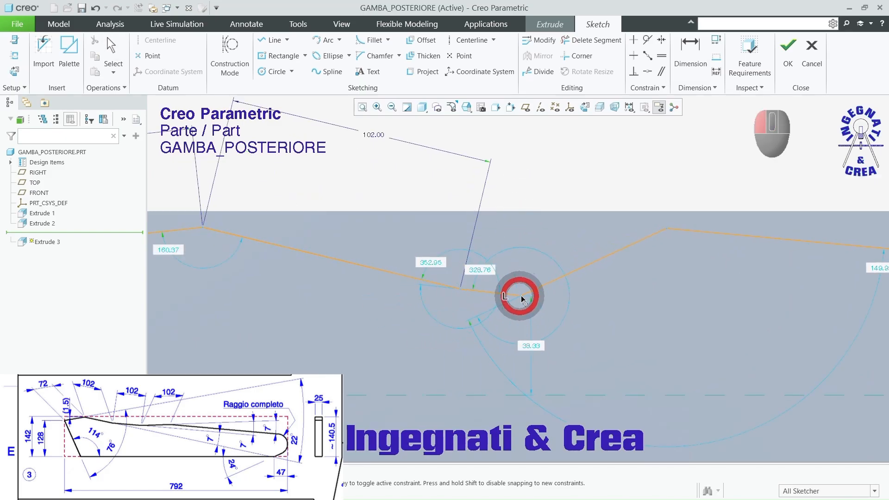
drag(607, 302, 607, 301)
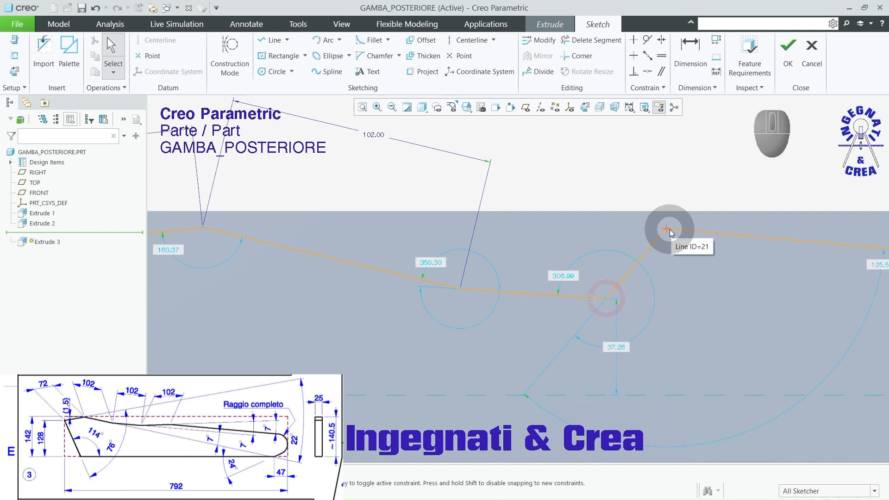
drag(670, 230, 784, 226)
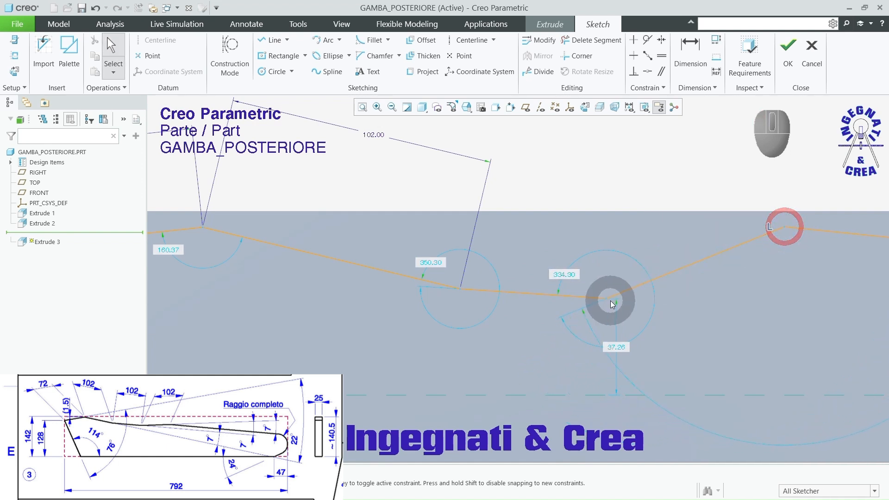
mouse_move(610, 301)
mouse_down()
mouse_move(643, 293)
mouse_move(655, 300)
mouse_move(645, 298)
mouse_up()
scroll(622, 307, up, 3)
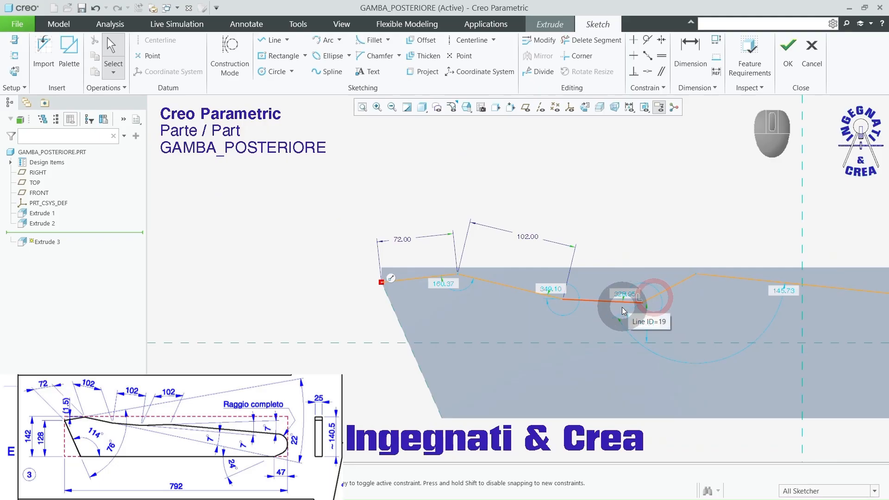
Step: Dimension the lengths of the chain's third and fourth segments as 102 mm each
click(689, 47)
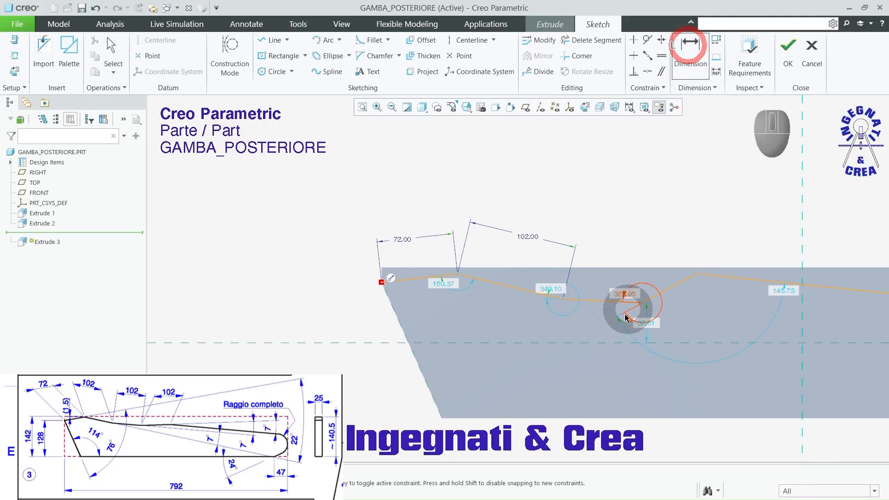
click(597, 300)
middle_click(605, 194)
click(665, 286)
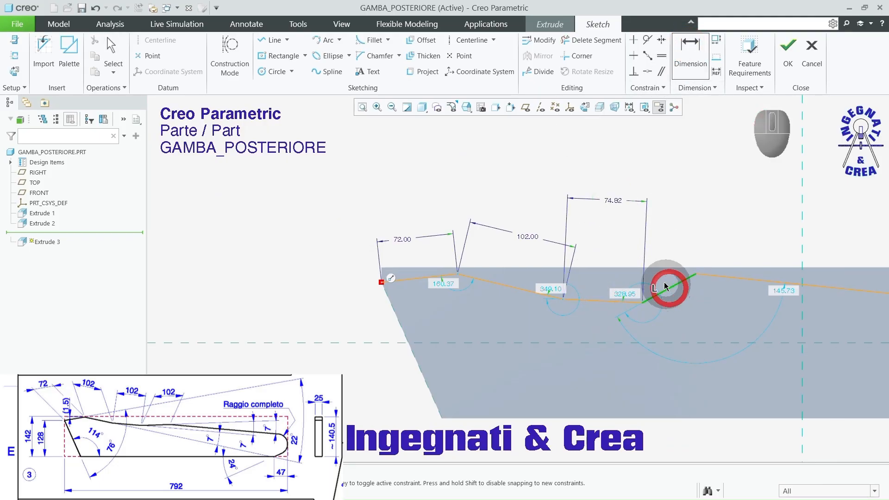
middle_click(618, 229)
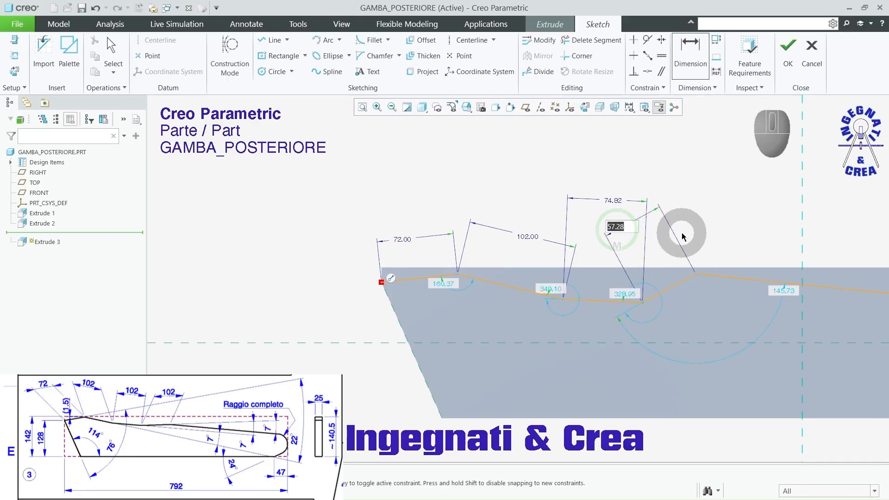
text(102)
key(Return)
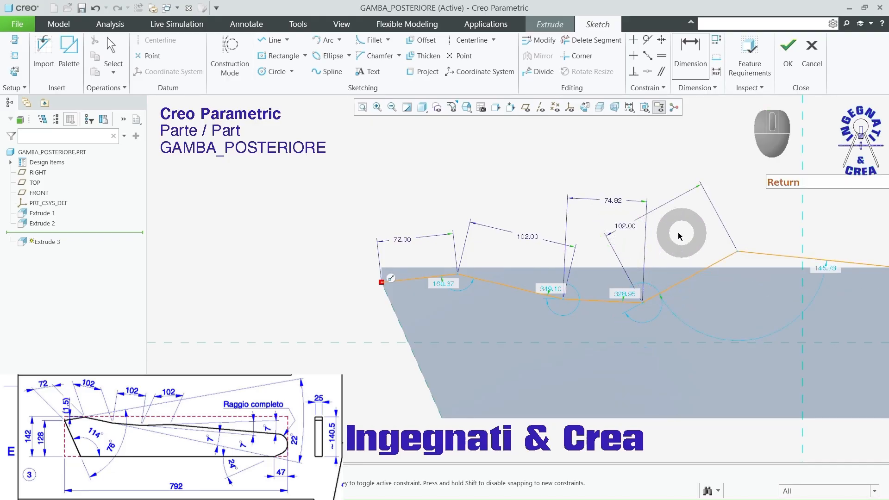
click(613, 202)
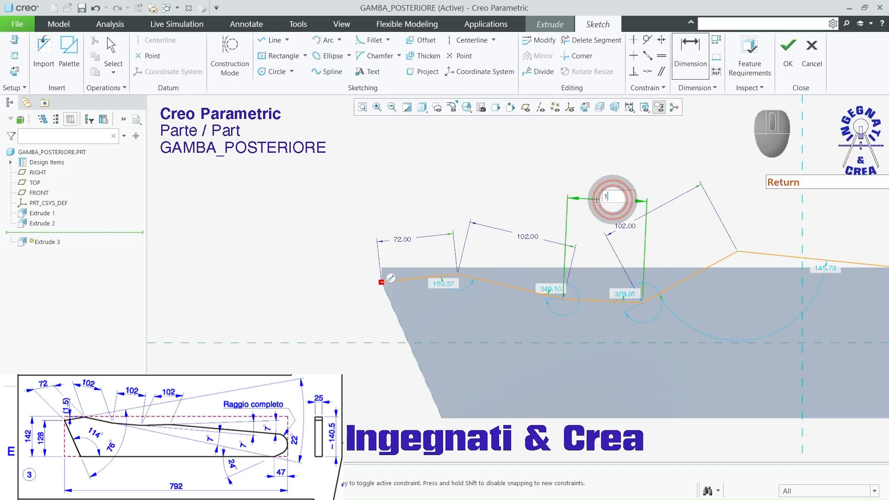
key(Return)
Step: Dimension the angle between the chain's first segment and the block's slanted end as 76 degrees
scroll(555, 314, up, 4)
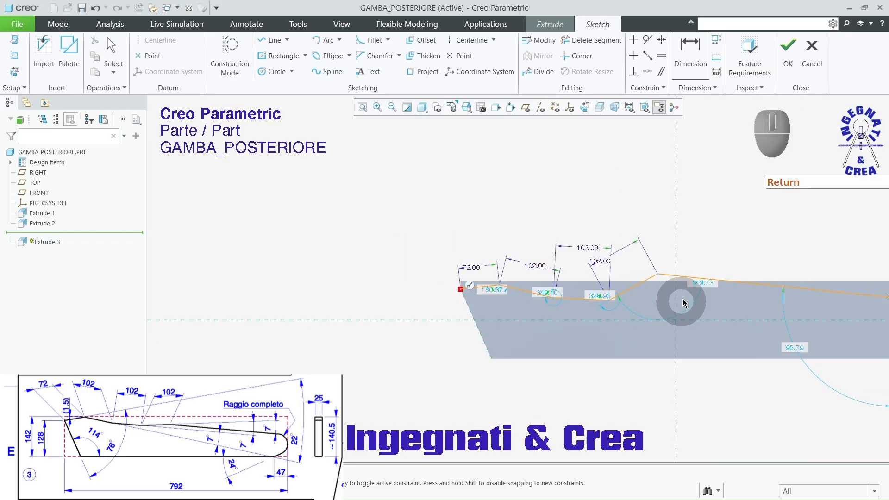
scroll(683, 301, down, 5)
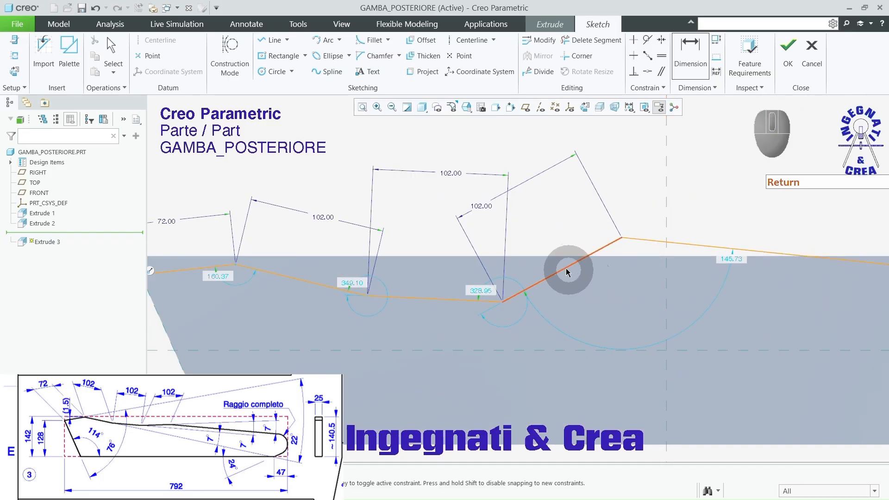
scroll(565, 264, up, 4)
scroll(458, 288, down, 3)
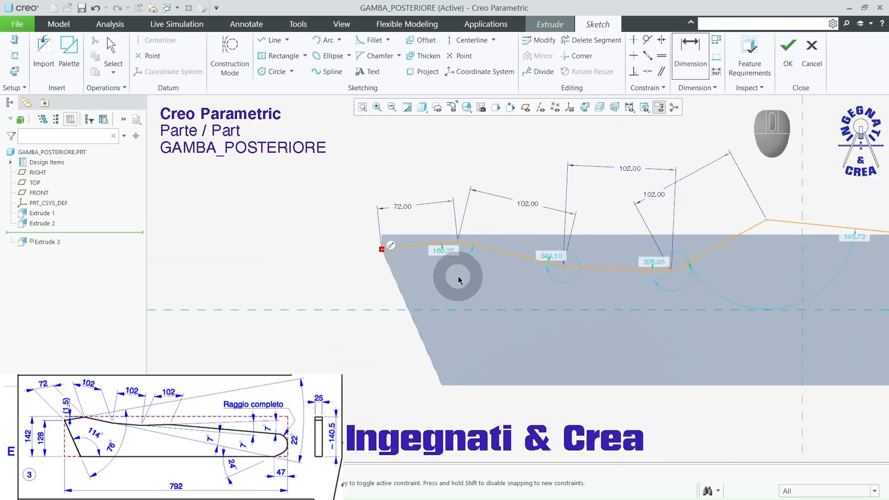
click(690, 55)
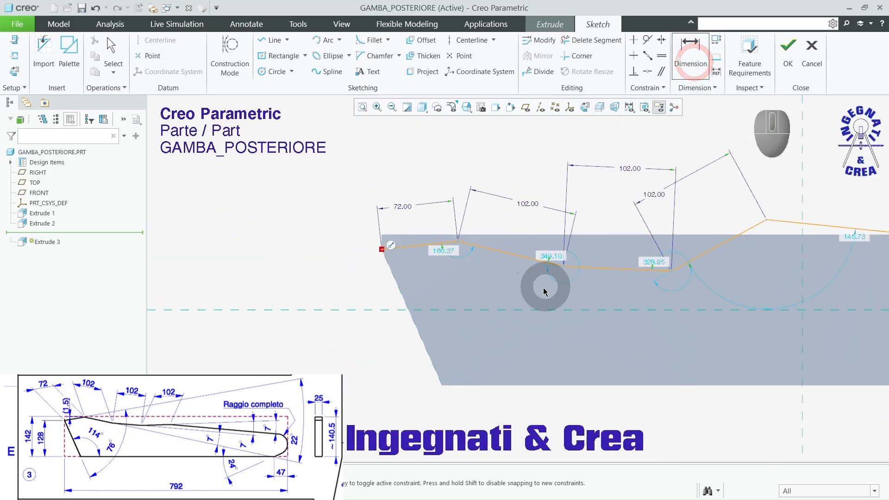
scroll(422, 273, down, 3)
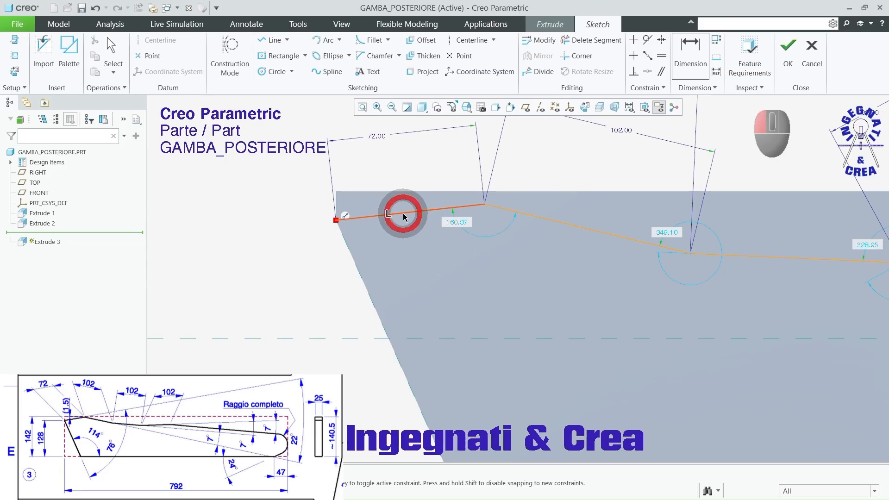
click(403, 215)
click(361, 277)
middle_click(402, 271)
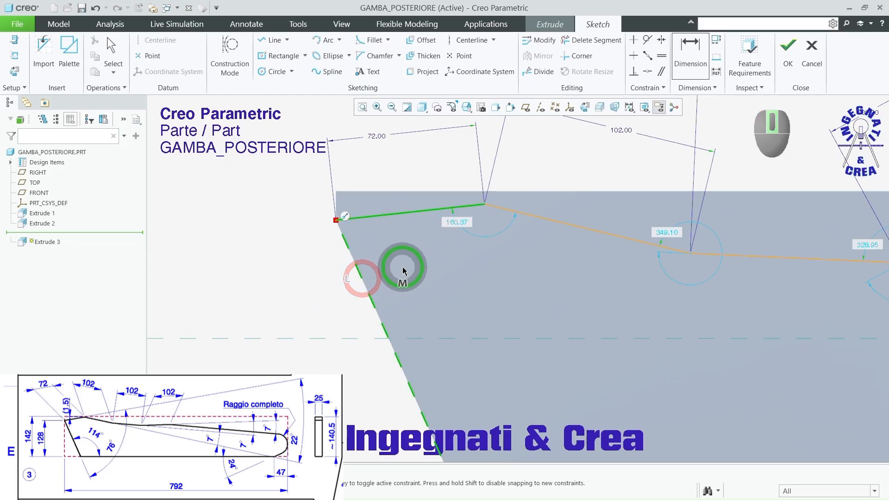
text(76)
key(Return)
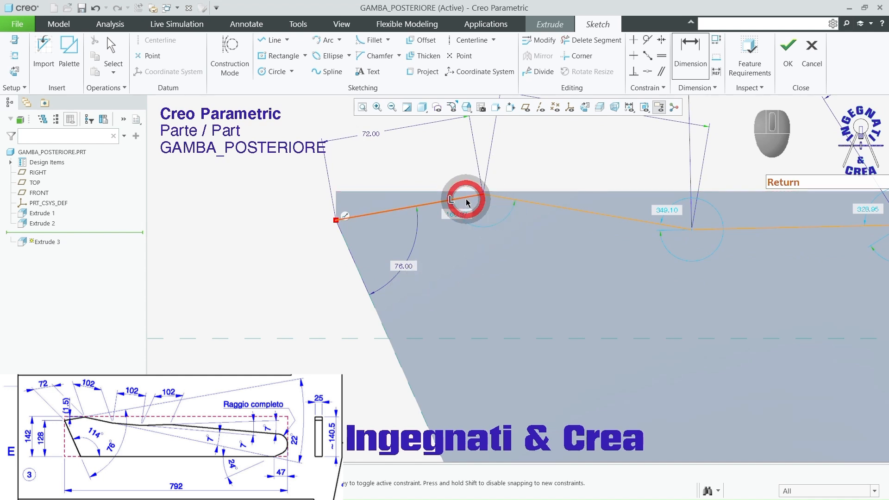
Step: Dimension the angle between the extension of the chain's first segment and its second segment as 22 degrees
click(553, 206)
middle_click(600, 199)
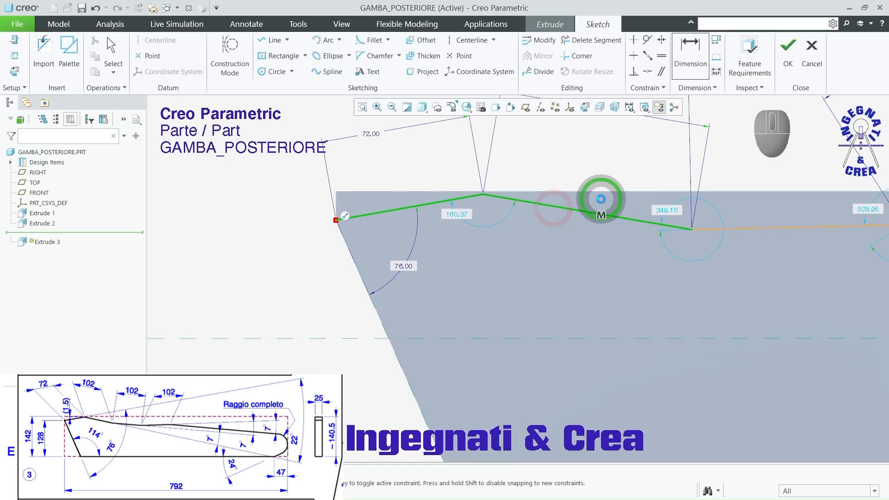
key(Return)
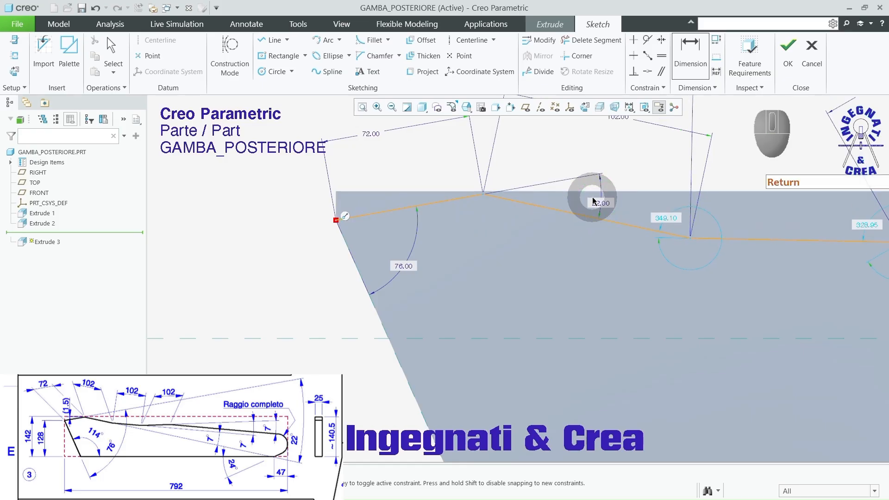
Step: Dimension the angle between the extension of the chain's second segment and its third segment as 7 degrees
scroll(732, 230, down, 3)
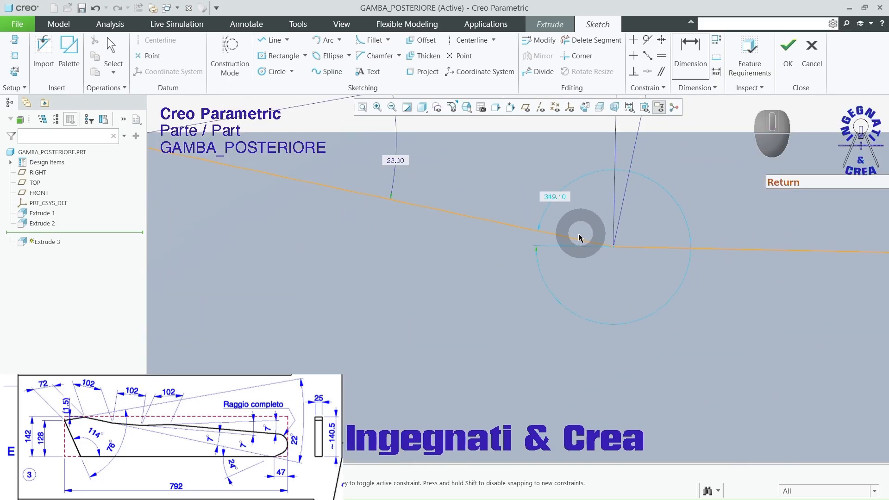
click(583, 247)
click(662, 248)
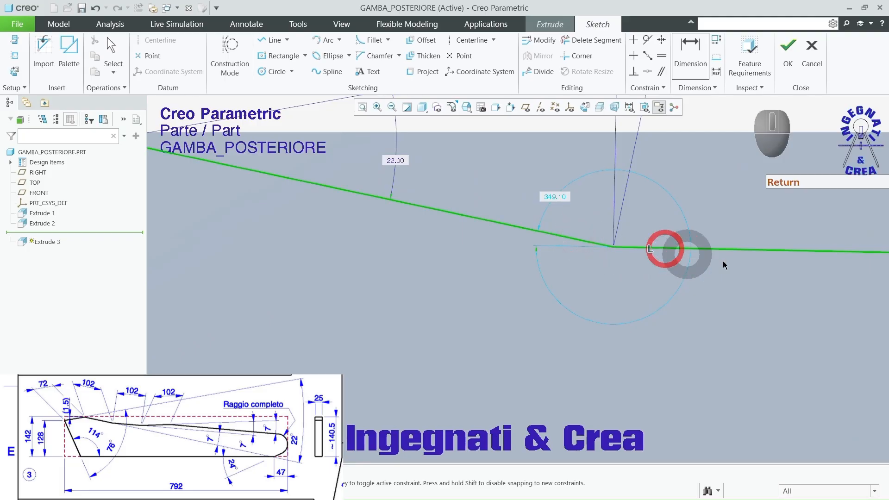
middle_click(790, 263)
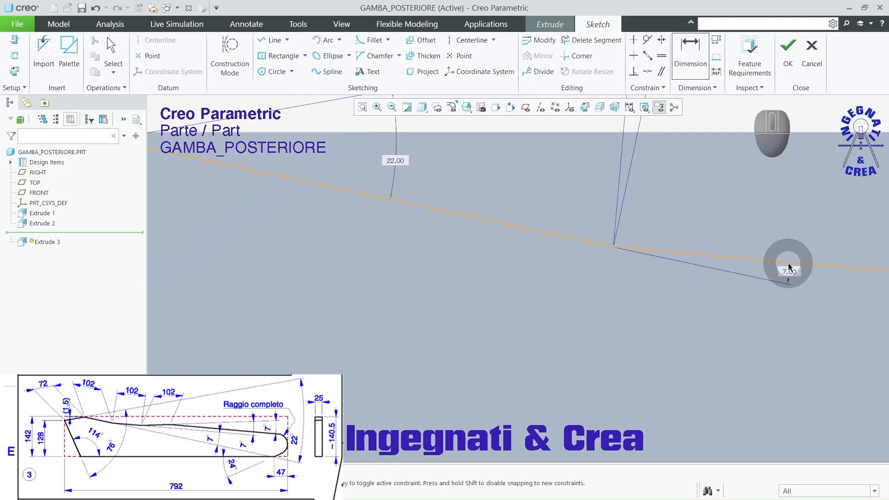
key(Return)
Step: Dimension the angle between the extension of the chain's third segment and its fourth segment as 7 degrees
scroll(520, 244, up, 5)
scroll(755, 237, down, 3)
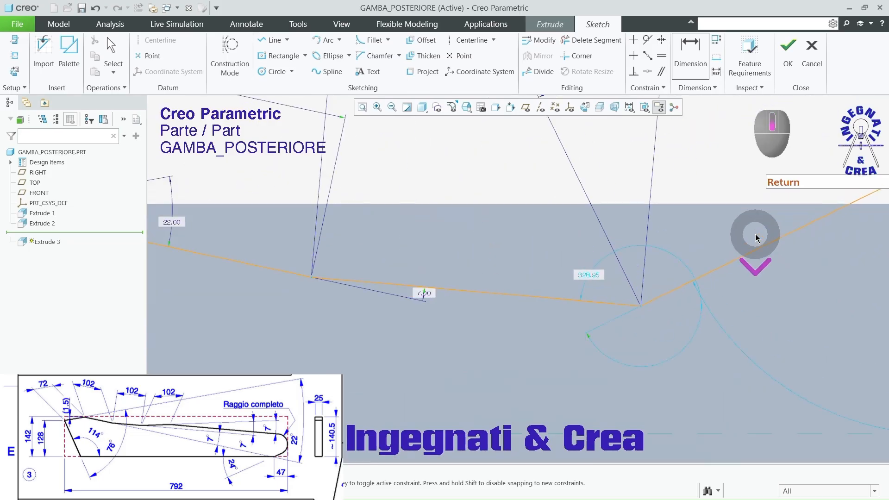
click(620, 305)
click(665, 295)
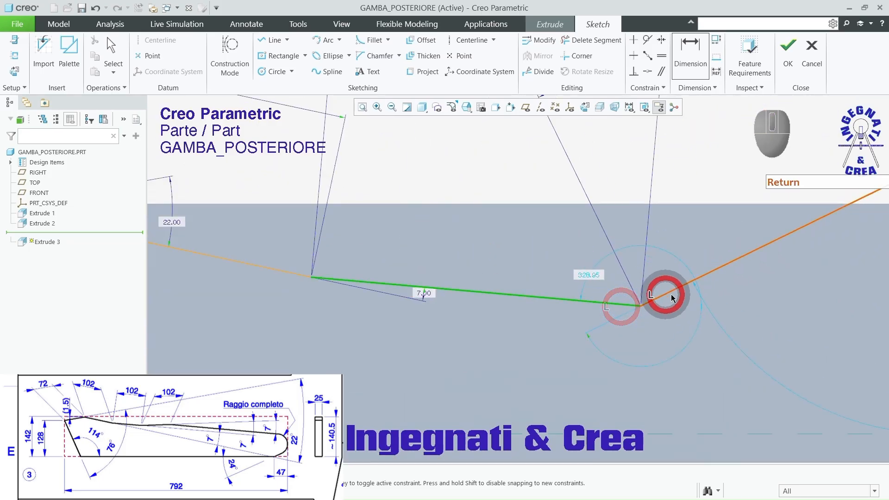
middle_click(744, 283)
key(Return)
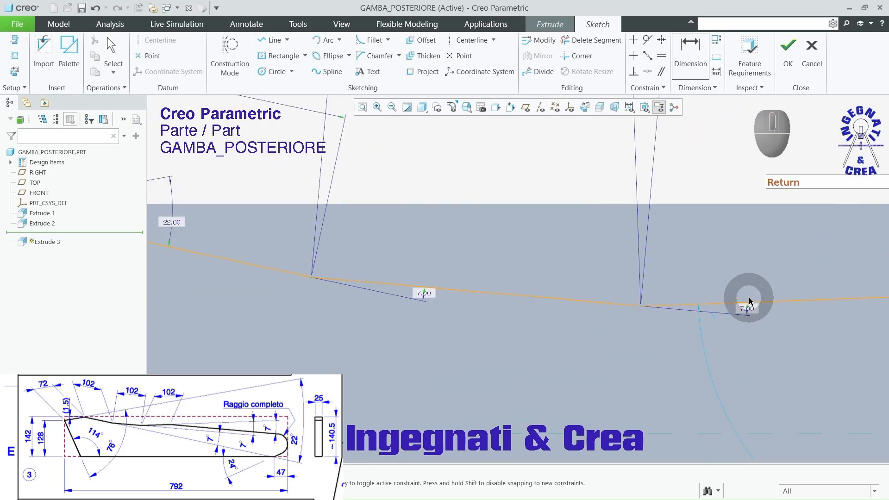
Step: Dimension the angle between the extension of the chain's fourth segment and its long last segment as 7 degrees
scroll(746, 268, up, 3)
scroll(759, 277, down, 3)
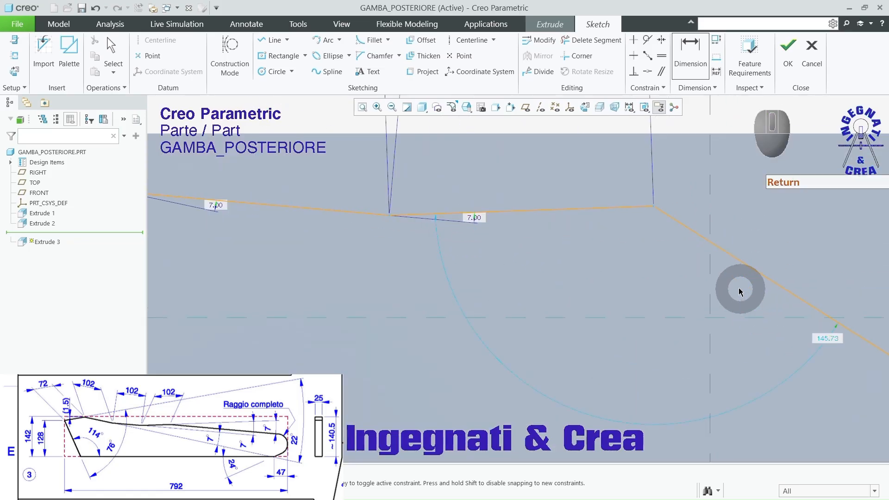
click(633, 208)
click(667, 221)
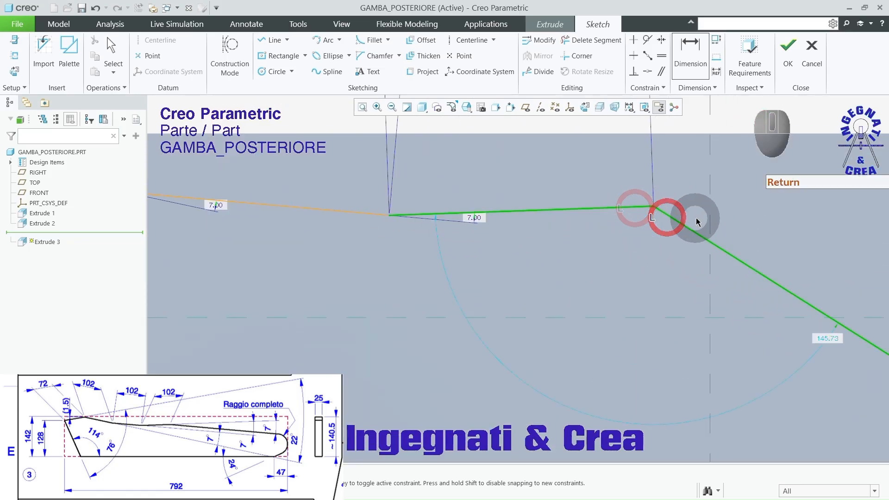
middle_click(697, 218)
text(7)
key(Return)
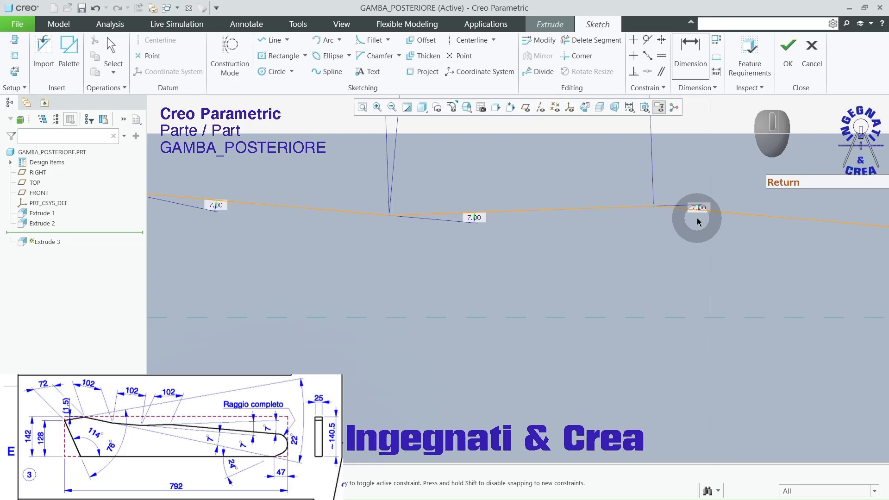
Step: Add a reference dimension for the vertical distance from the chain's peak vertex to the block's upper edge
scroll(575, 159, up, 3)
shift+middle_drag(585, 277, 496, 307)
scroll(327, 219, down, 3)
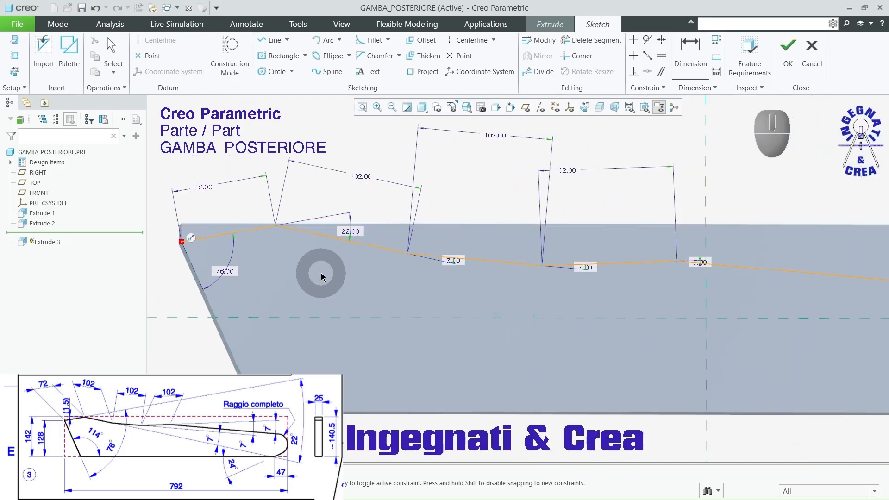
click(584, 107)
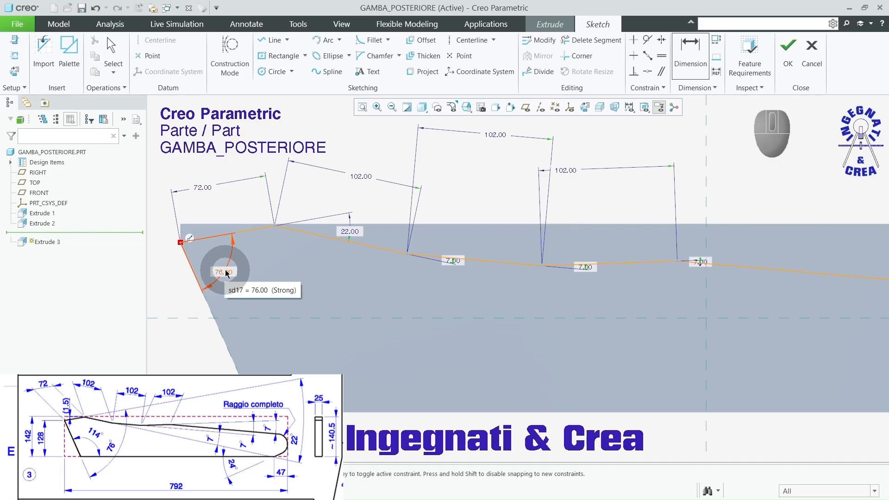
click(213, 188)
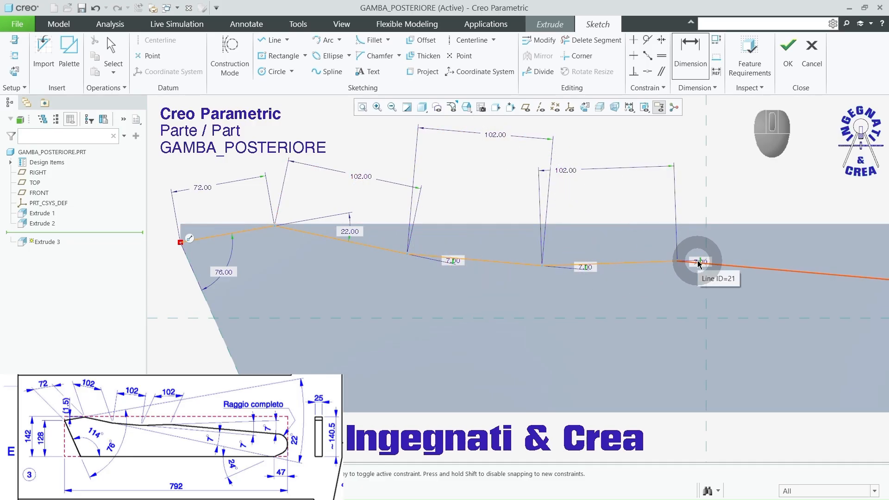
scroll(438, 209, up, 3)
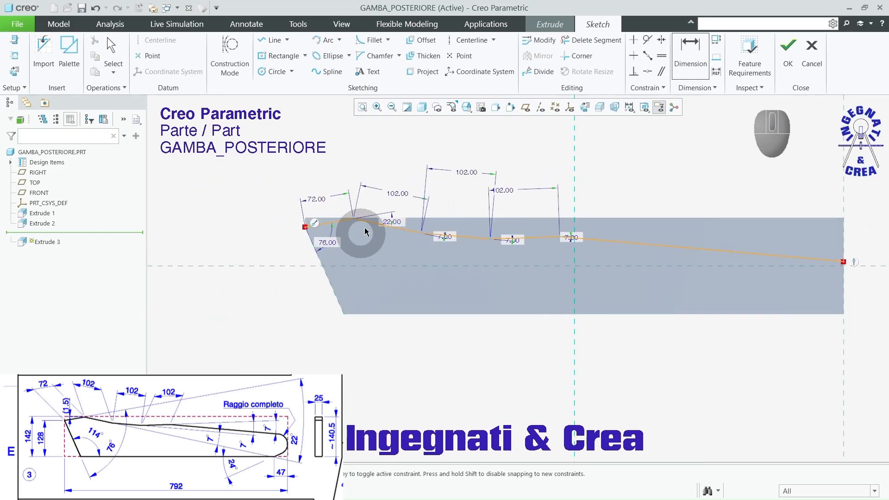
scroll(351, 217, down, 5)
scroll(384, 230, down, 2)
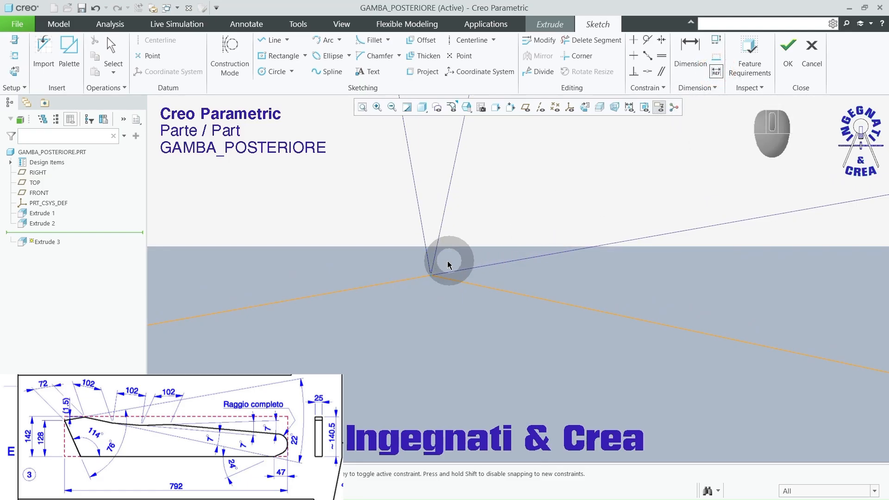
click(430, 276)
click(452, 246)
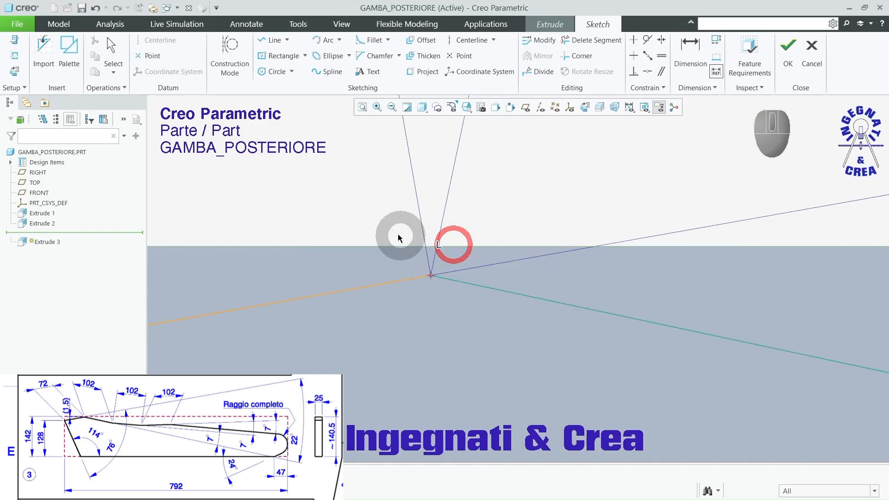
middle_click(365, 208)
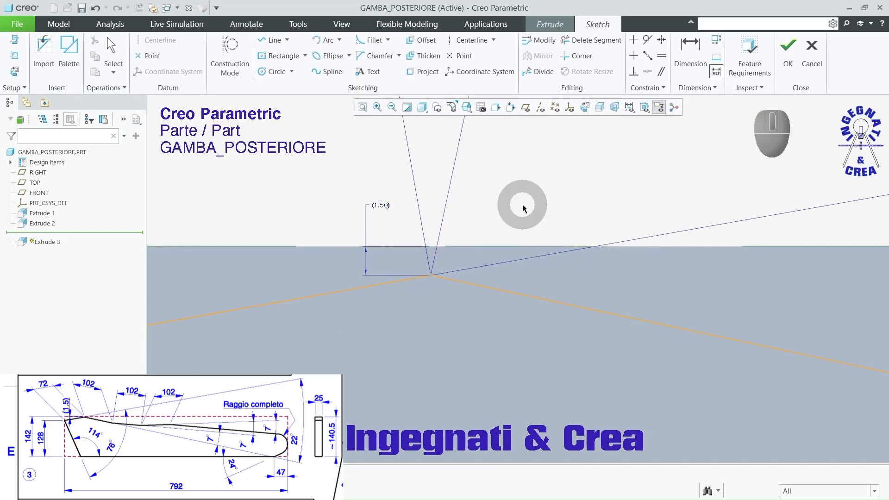
scroll(523, 205, up, 7)
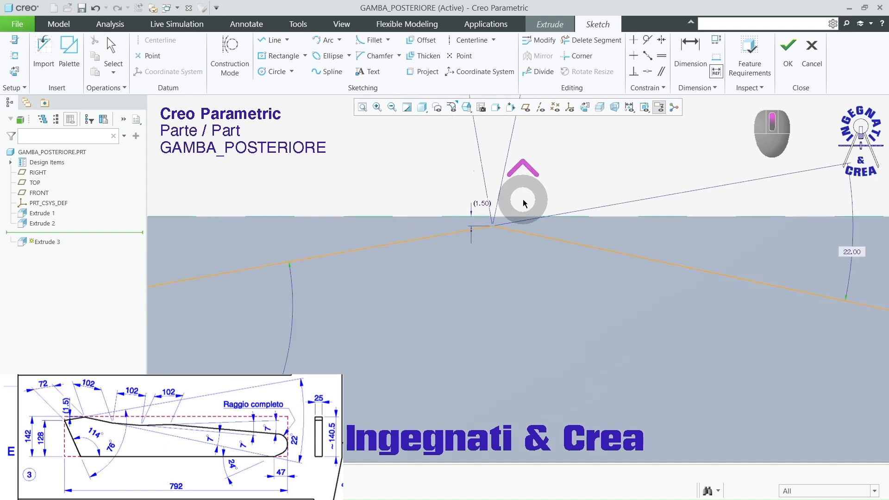
scroll(312, 261, up, 4)
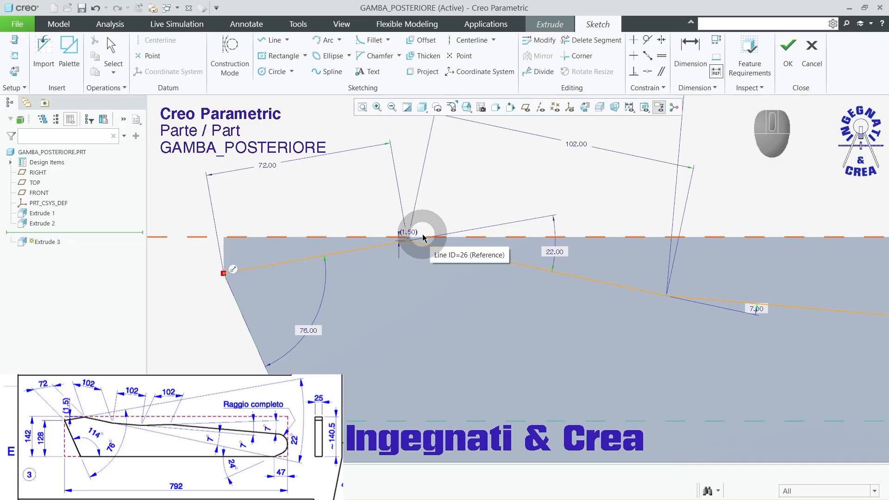
middle_click(488, 182)
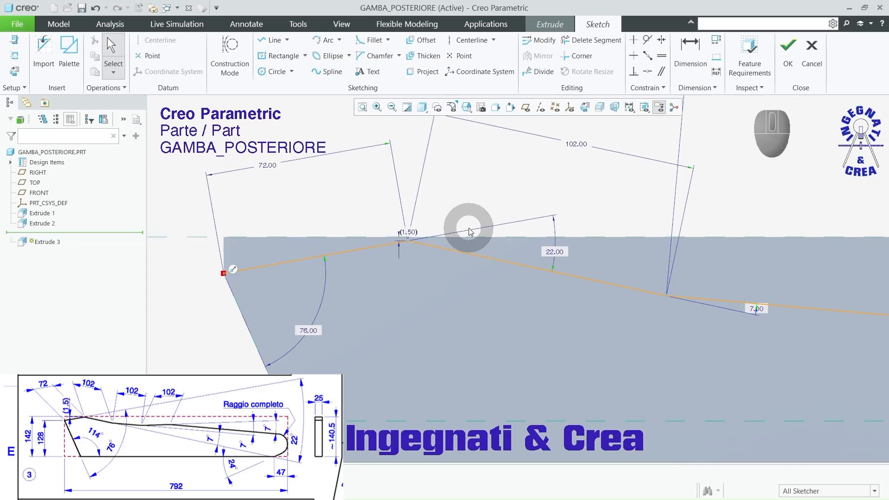
scroll(522, 168, down, 4)
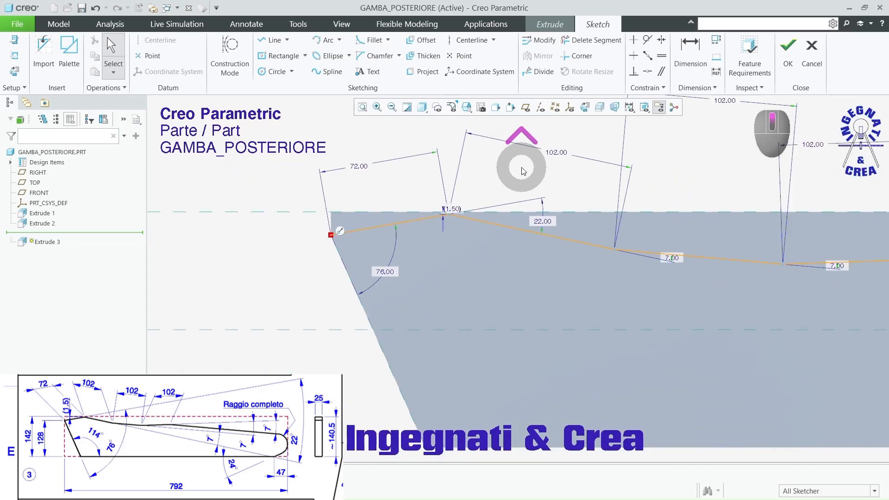
Step: Finish the profile sketch and set the extrusion to remove the material above the chain
click(787, 50)
middle_drag(601, 163, 582, 183)
click(631, 217)
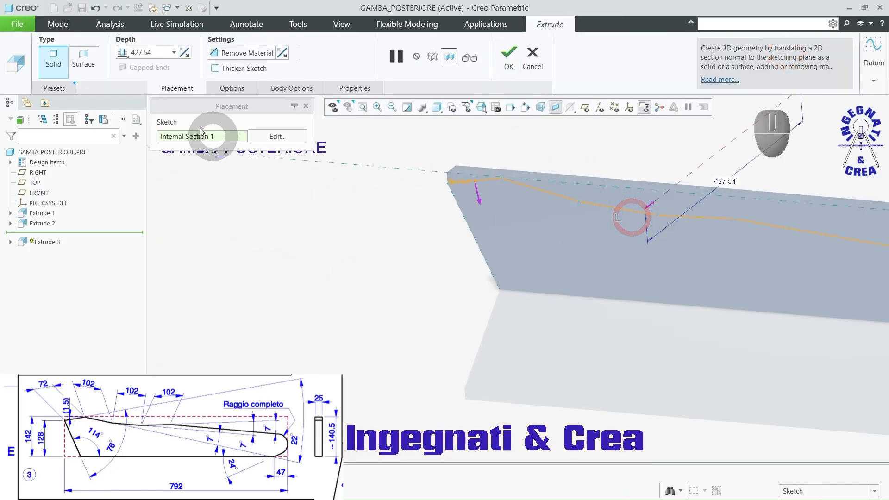
click(221, 49)
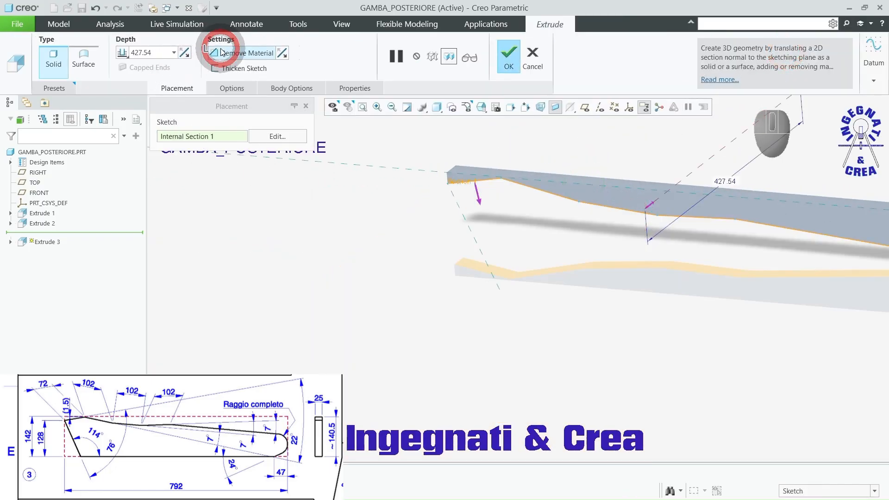
click(476, 194)
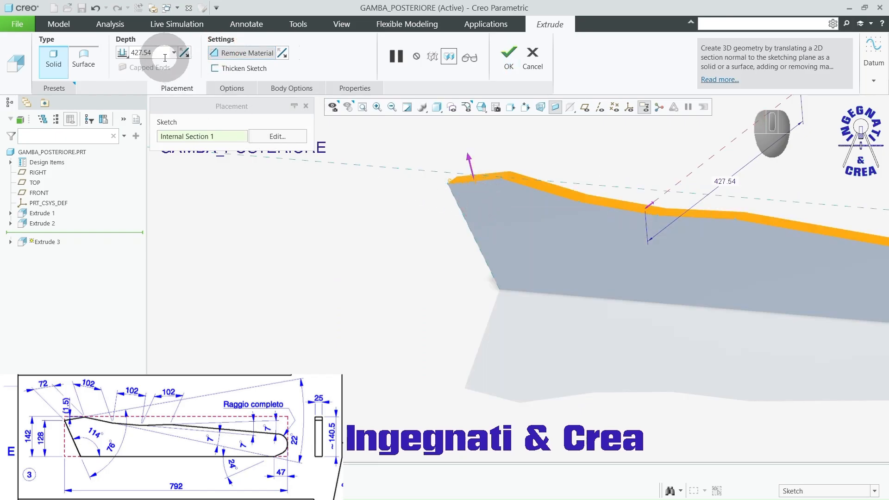
Step: Set the cut's depth to Through All and complete the extrusion
click(123, 53)
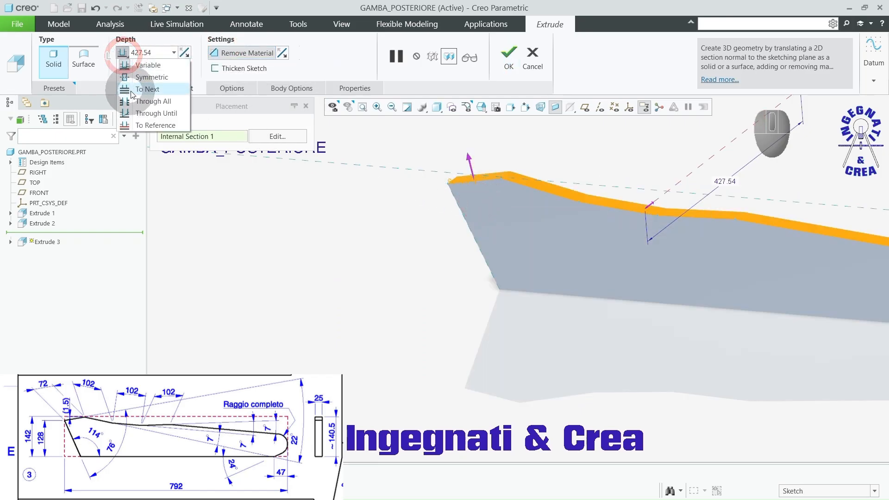
click(138, 101)
scroll(287, 227, up, 3)
scroll(286, 228, up, 1)
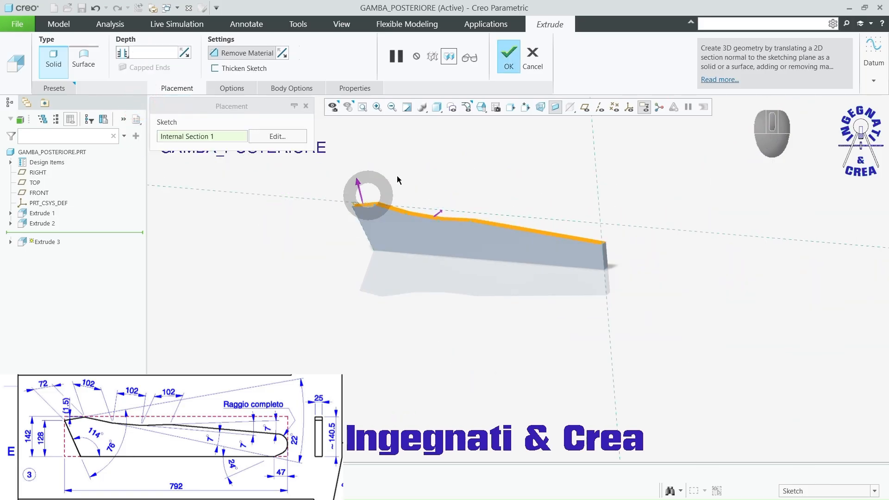
click(508, 58)
scroll(503, 244, down, 3)
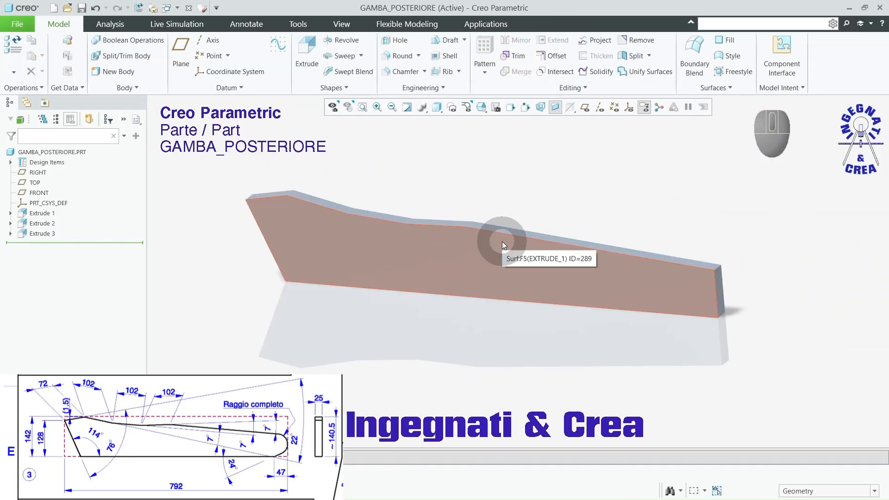
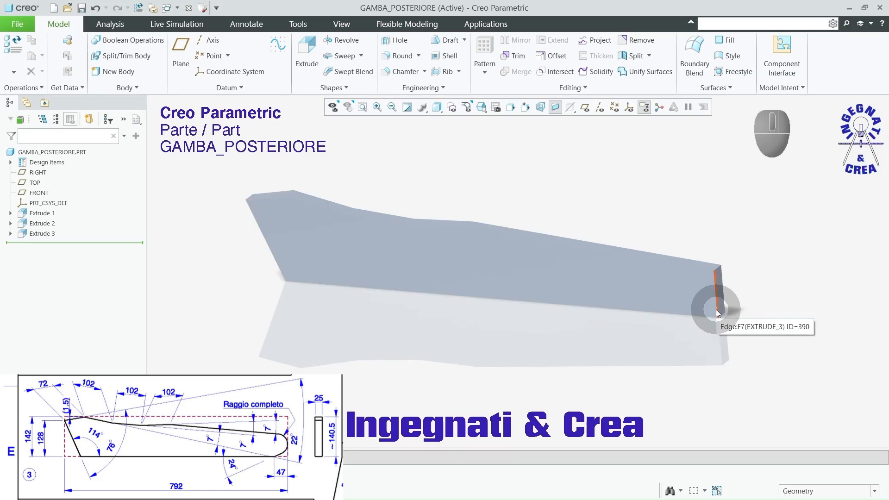
Step: Start an extrusion on the leg's side face and sketch a slanted line from its lower edge to about 26 mm up the narrow end
click(306, 51)
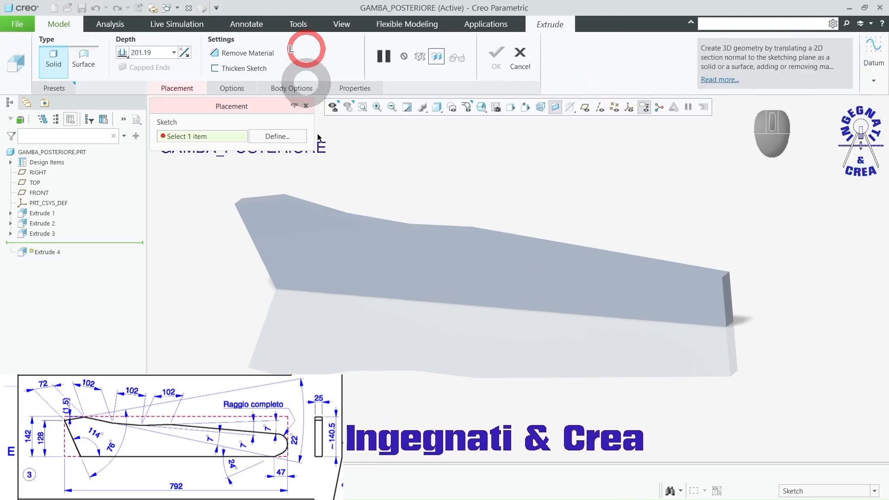
click(703, 300)
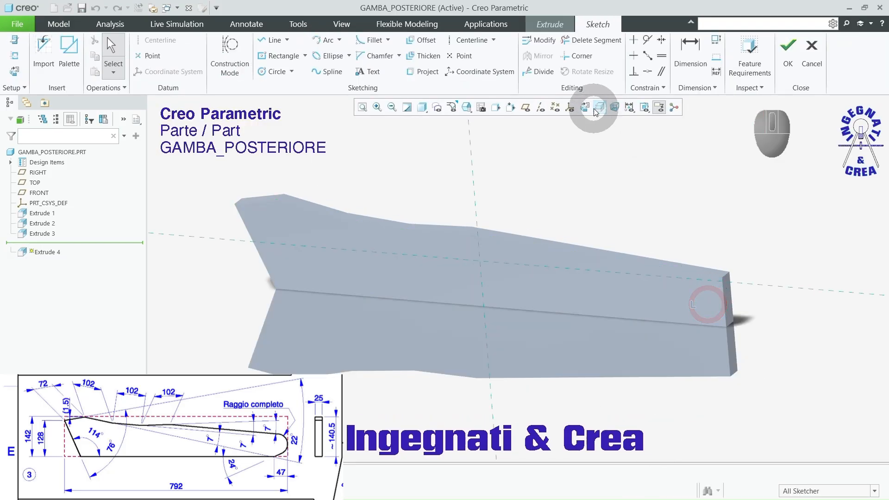
click(584, 107)
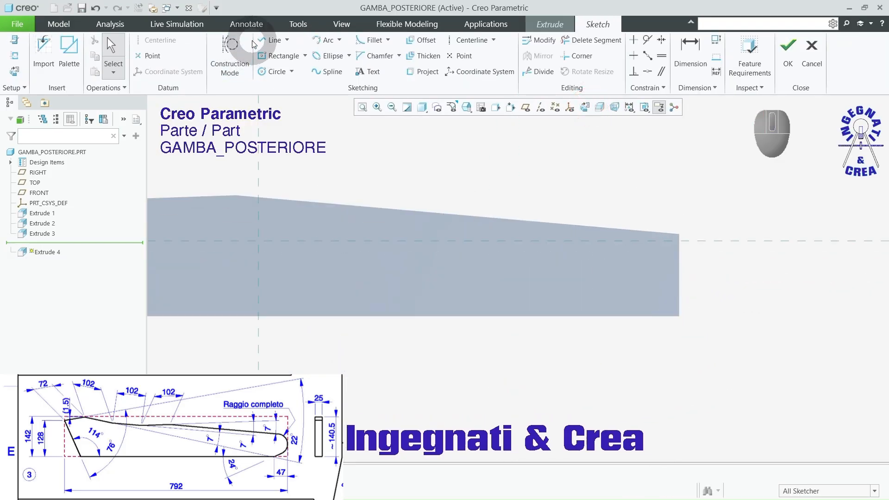
click(271, 39)
scroll(689, 347, up, 3)
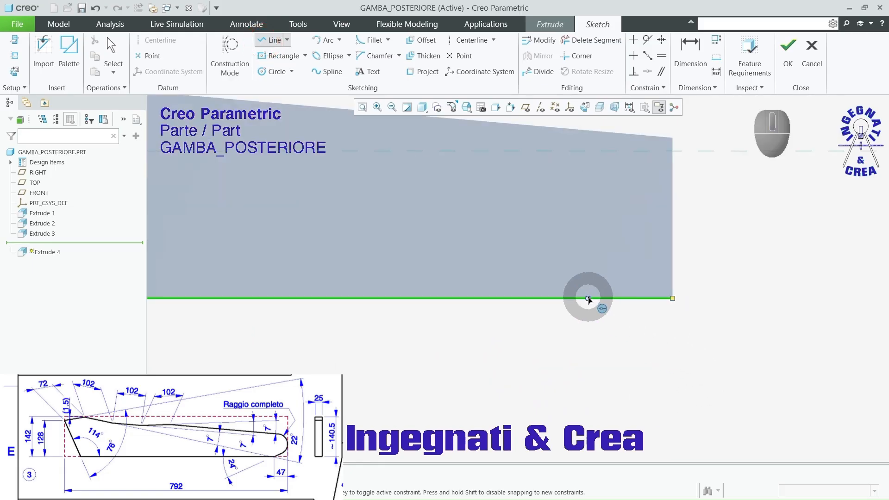
click(582, 297)
click(672, 245)
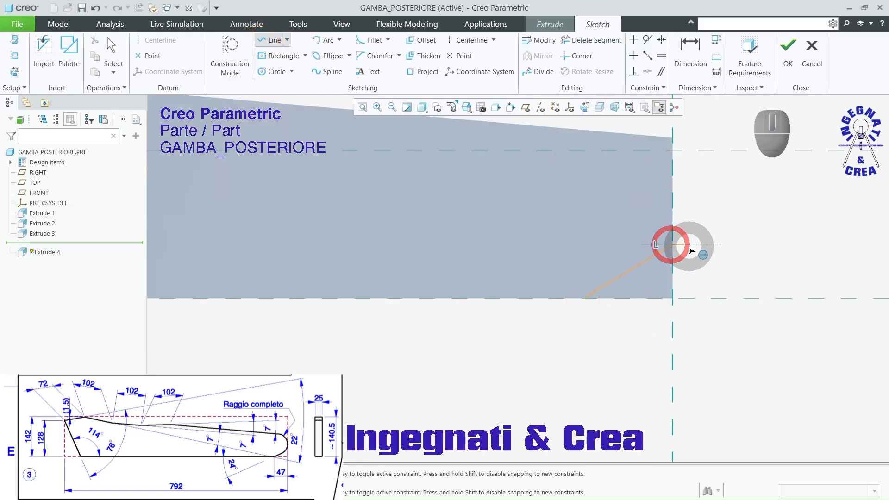
middle_click(688, 246)
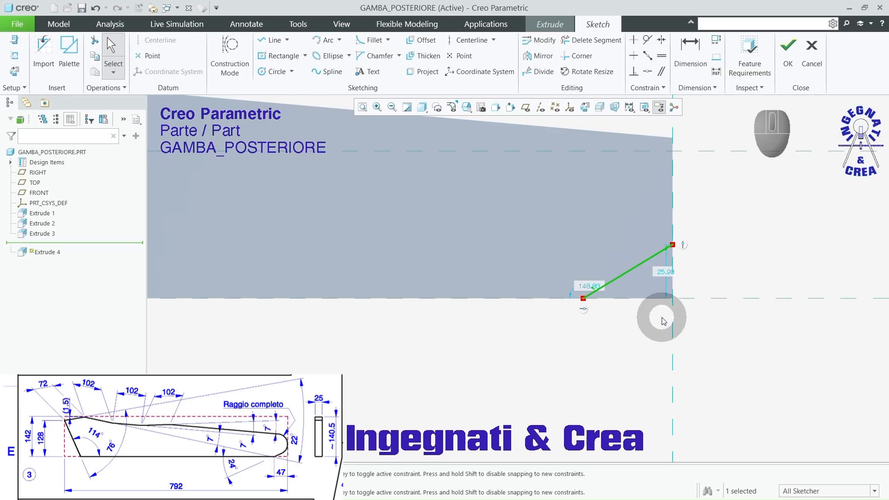
Step: Dimension the horizontal distance from the line's lower endpoint to the leg's narrow end edge as 47 mm
click(684, 43)
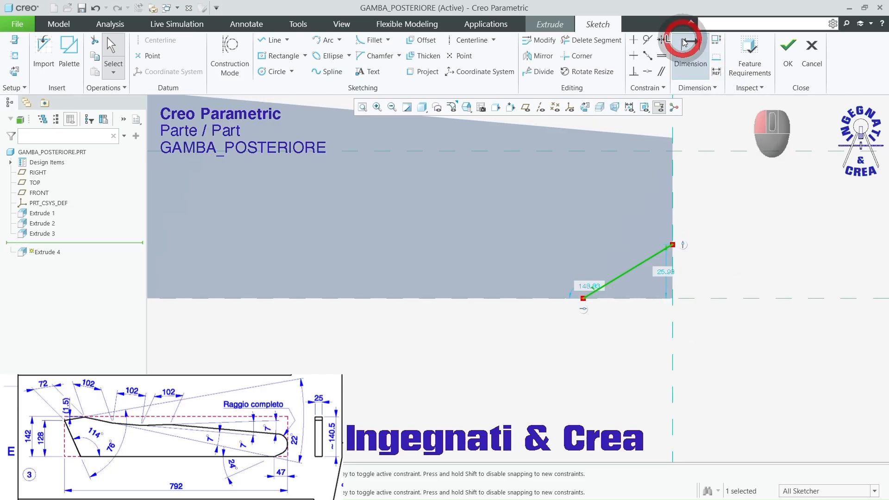
click(584, 297)
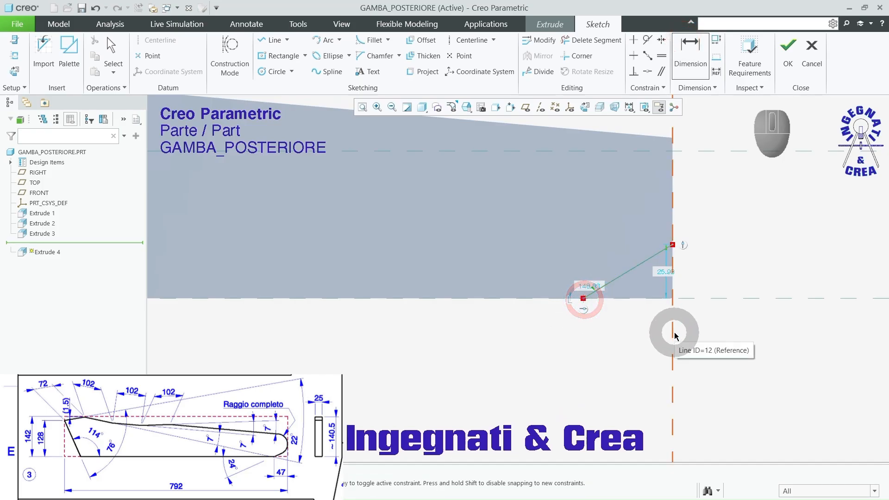
click(674, 333)
middle_click(645, 347)
text(47)
key(Return)
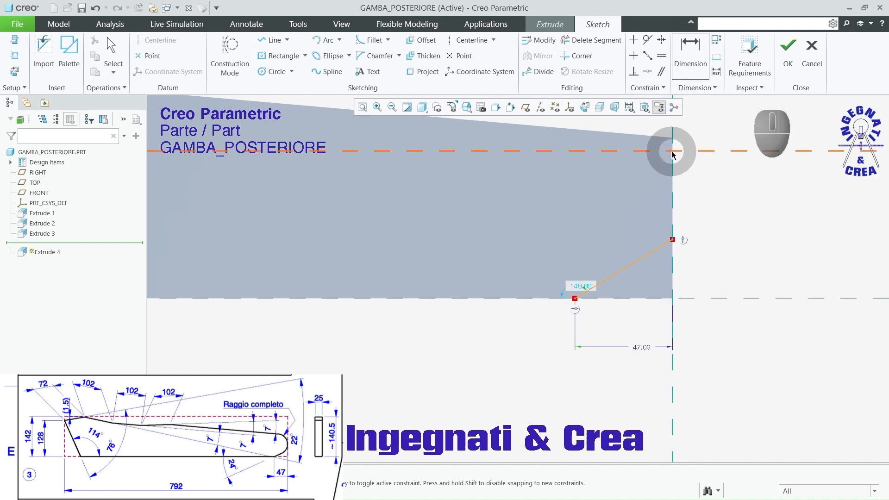
Step: Dimension the angle between the slanted line and the leg's lower edge as 24 degrees
click(655, 251)
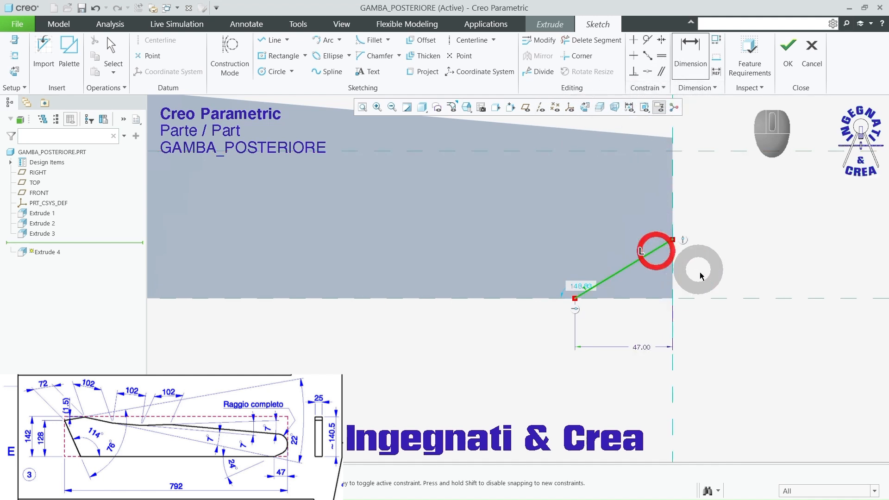
click(706, 298)
middle_click(722, 269)
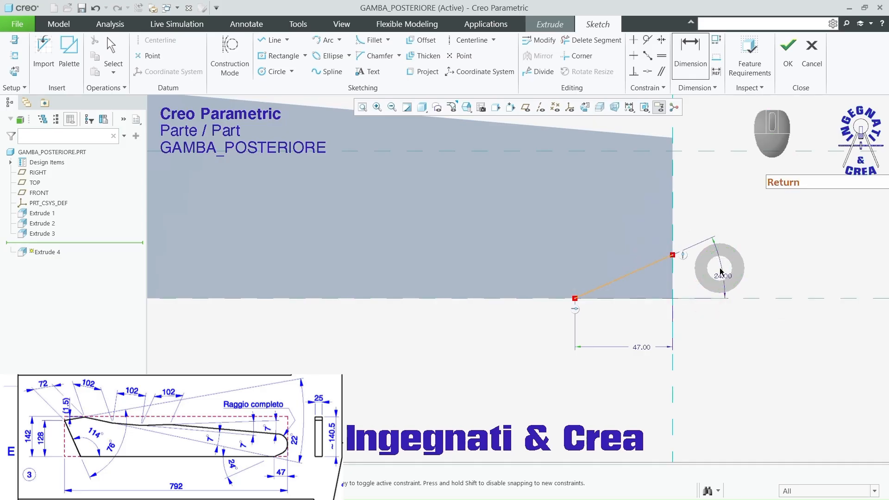
Step: Finish the sketch and extrude it as a Through All cut that removes the corner below the slanted line
click(785, 51)
middle_drag(694, 241, 654, 254)
click(577, 287)
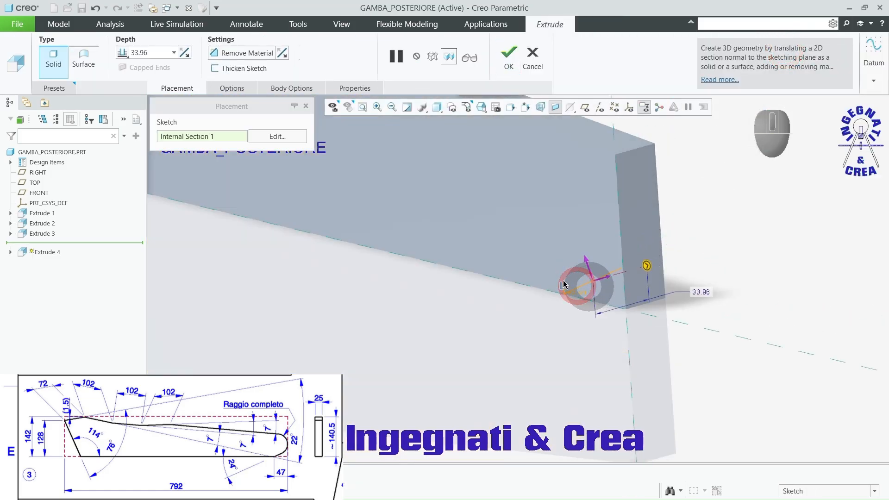
click(218, 54)
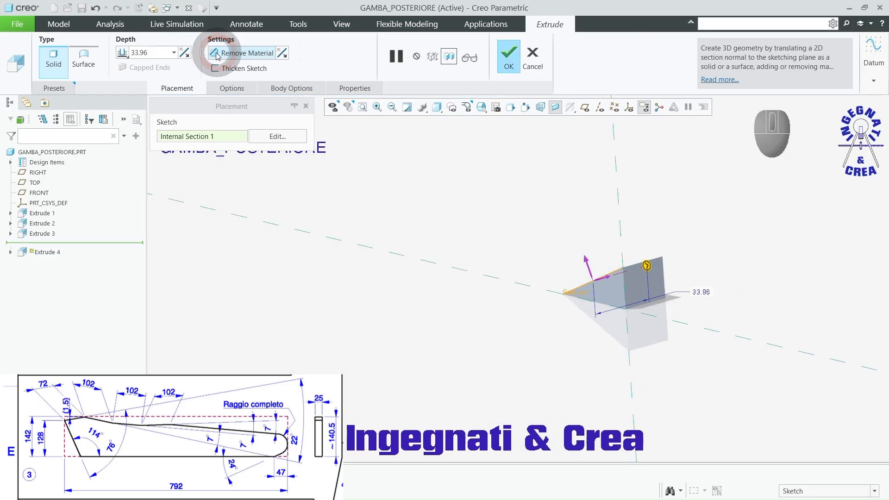
click(283, 53)
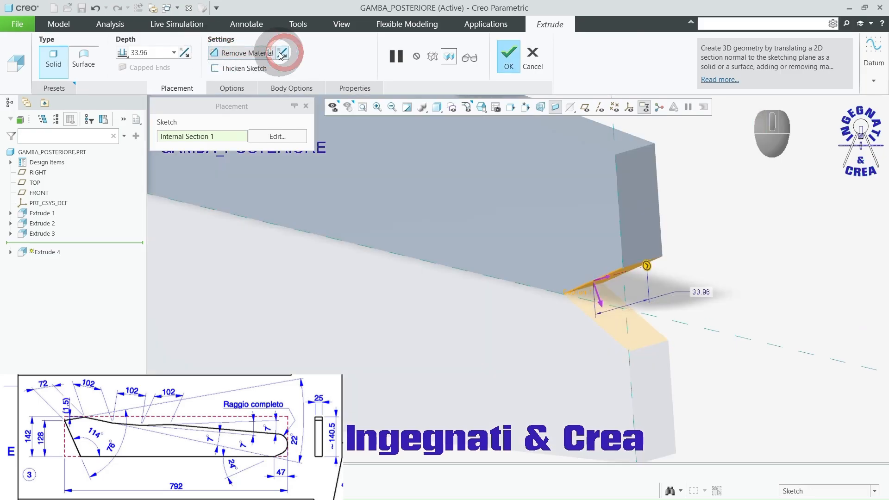
click(122, 52)
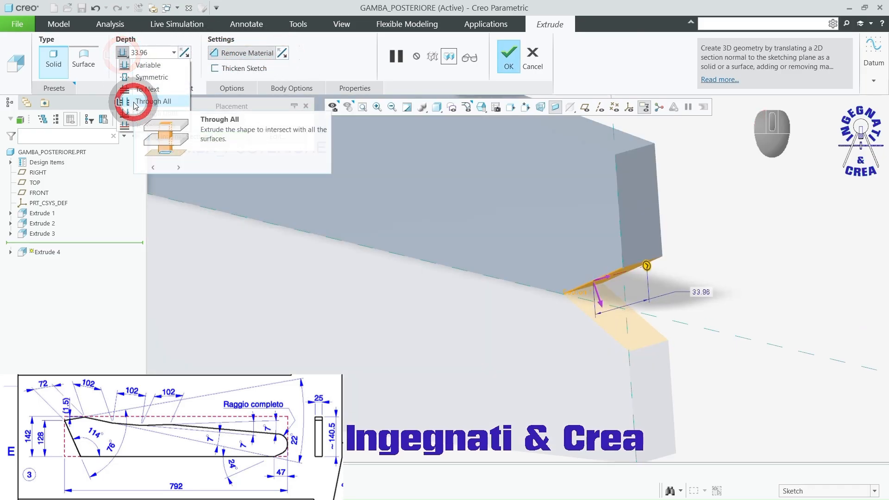
click(135, 101)
click(507, 58)
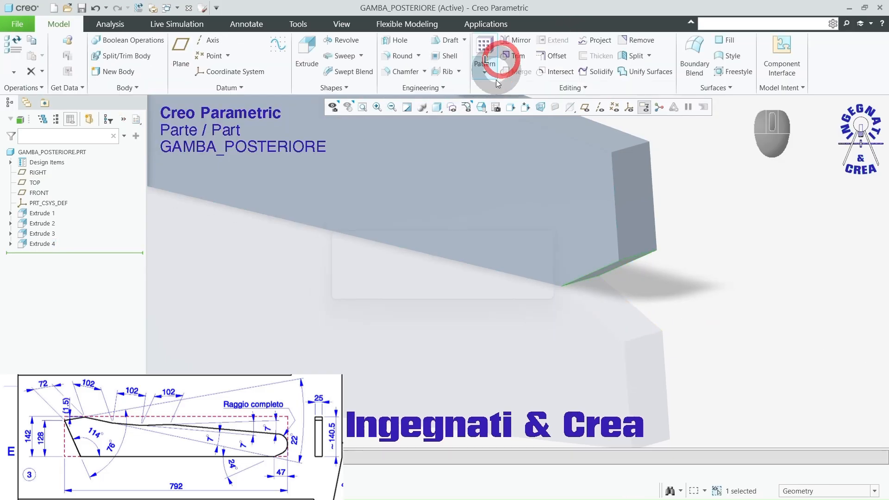
Step: Apply a full round between the upper and lower edges of the leg's narrow end face
scroll(540, 307, up, 5)
scroll(555, 338, down, 3)
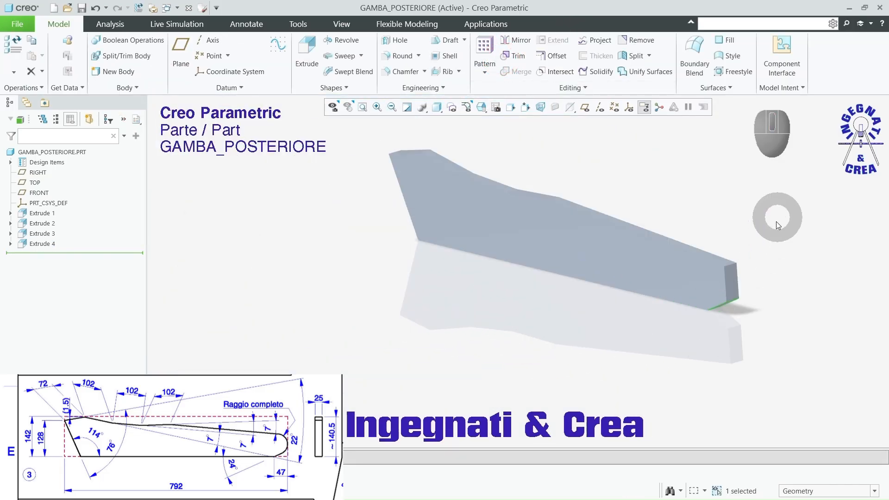
click(783, 234)
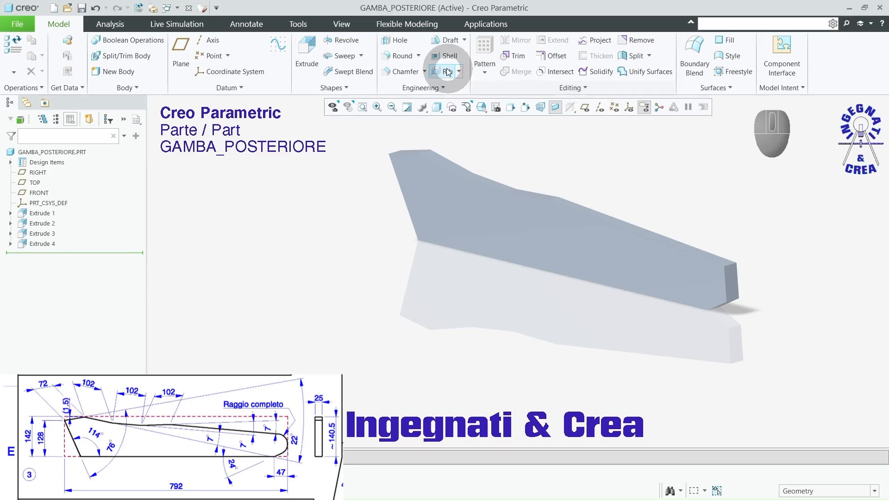
click(399, 56)
scroll(786, 285, down, 3)
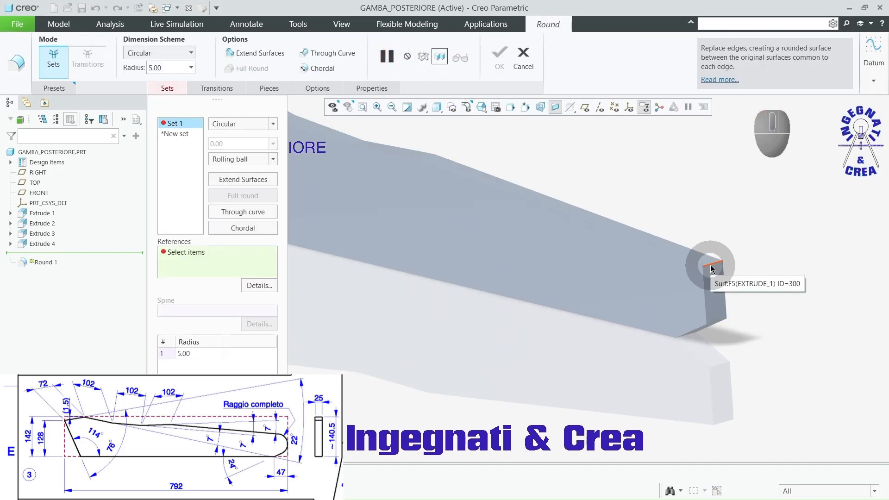
click(711, 267)
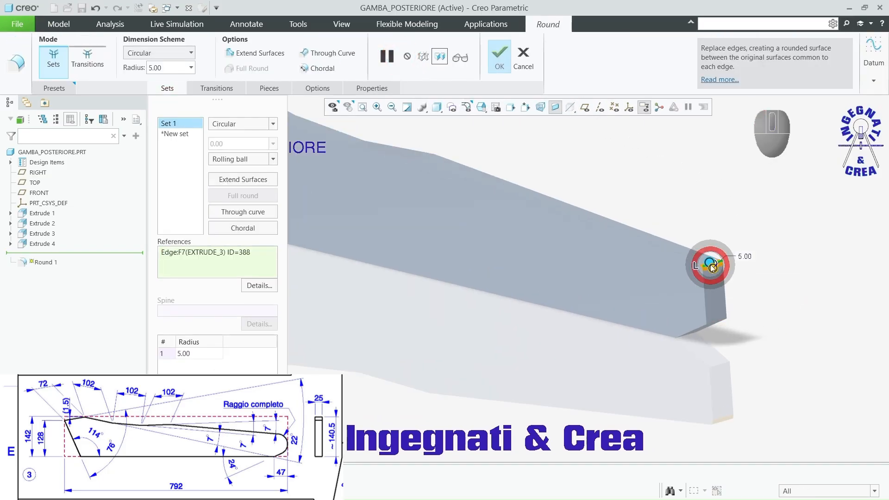
ctrl+click(718, 319)
right_click(781, 281)
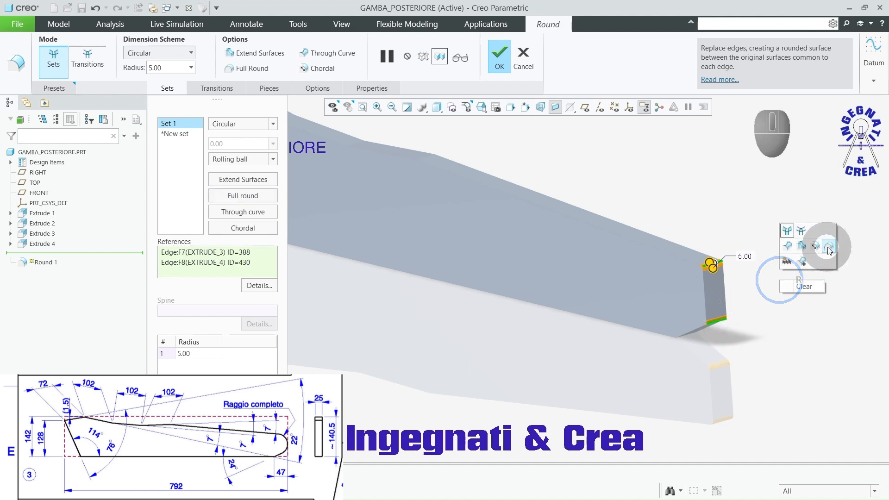
click(831, 247)
middle_click(807, 259)
scroll(740, 298, up, 3)
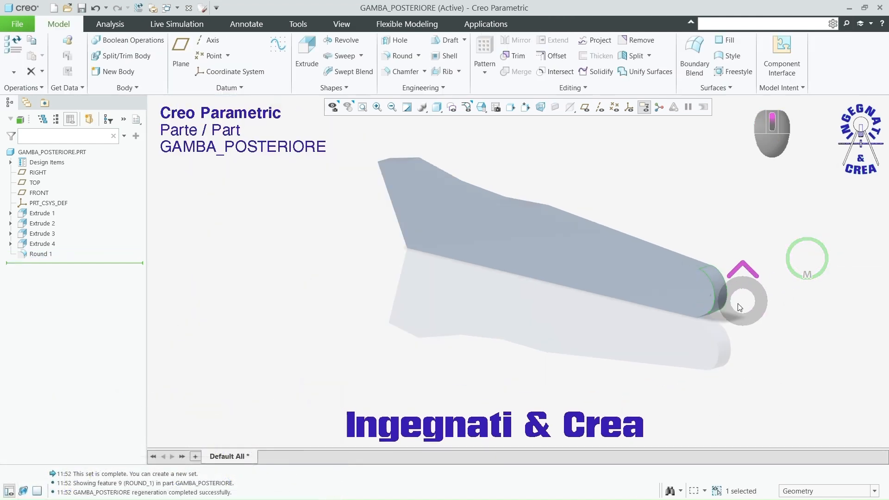
click(606, 329)
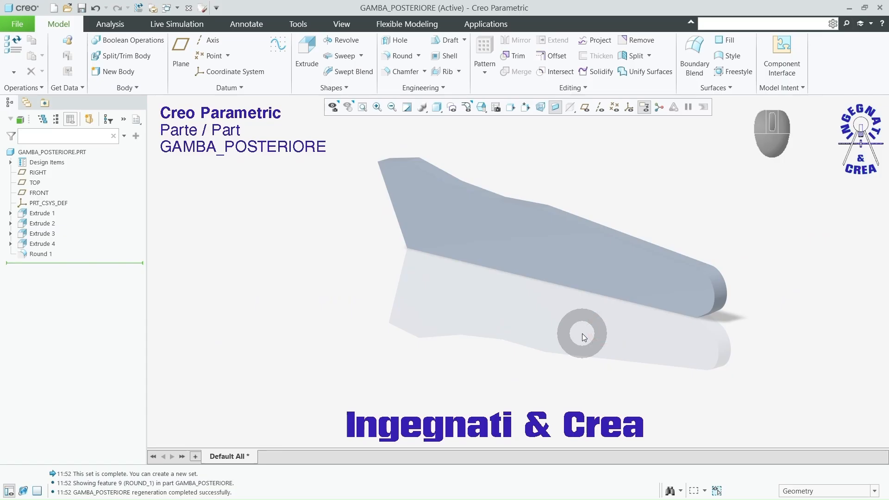
Step: Examine the leg's shape in shaded-with-edges display, and return to the shaded-with-reflections display
middle_drag(576, 336, 598, 345)
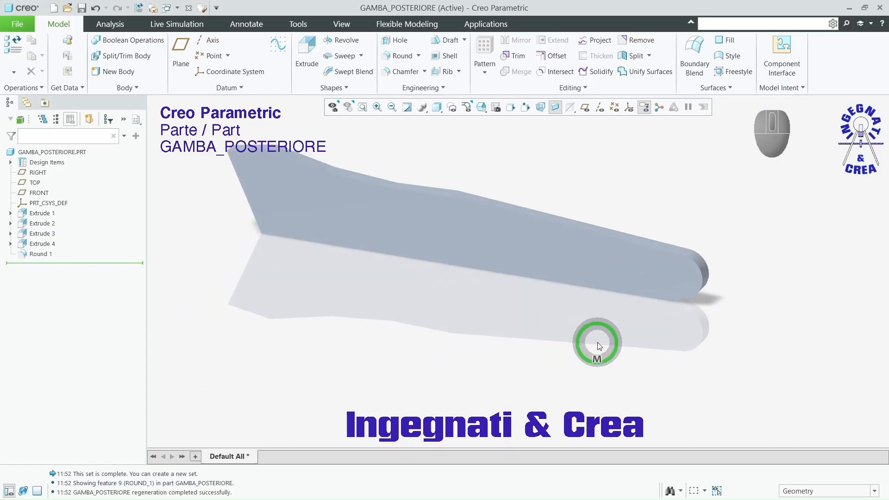
scroll(599, 346, up, 2)
key(ctrl+2)
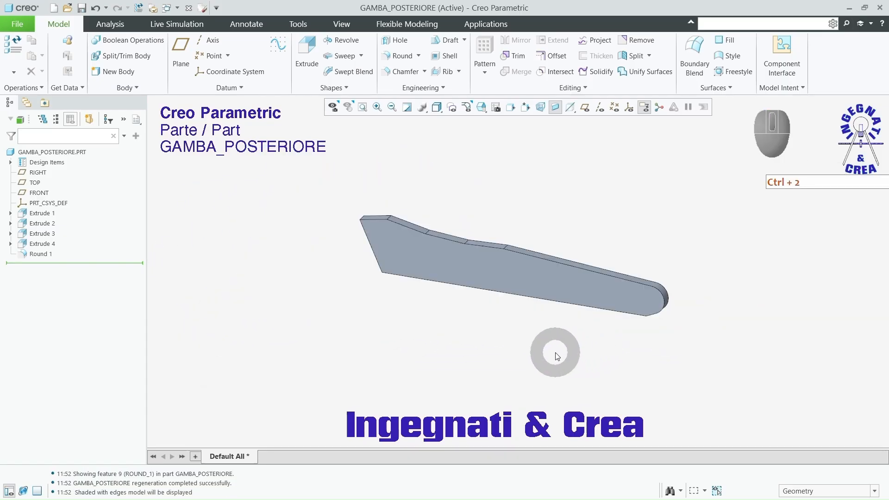
scroll(590, 331, down, 3)
scroll(585, 347, up, 2)
middle_drag(584, 349, 600, 345)
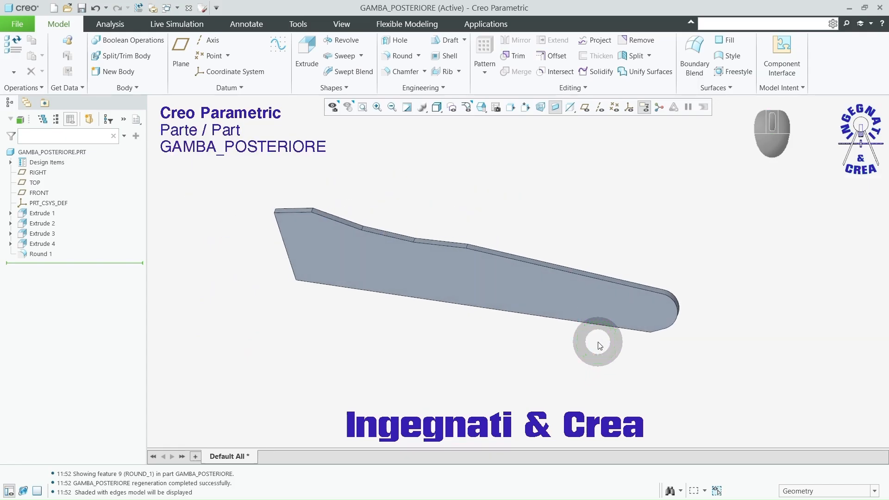
key(ctrl+1)
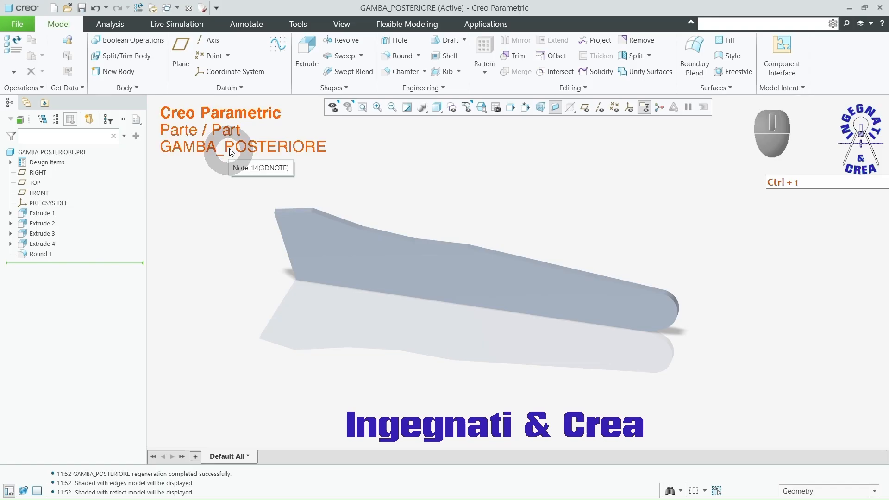
Step: Apply the wood-cherry-solid-polished appearance from the Wood-Cherry library to the whole part
click(341, 24)
click(188, 73)
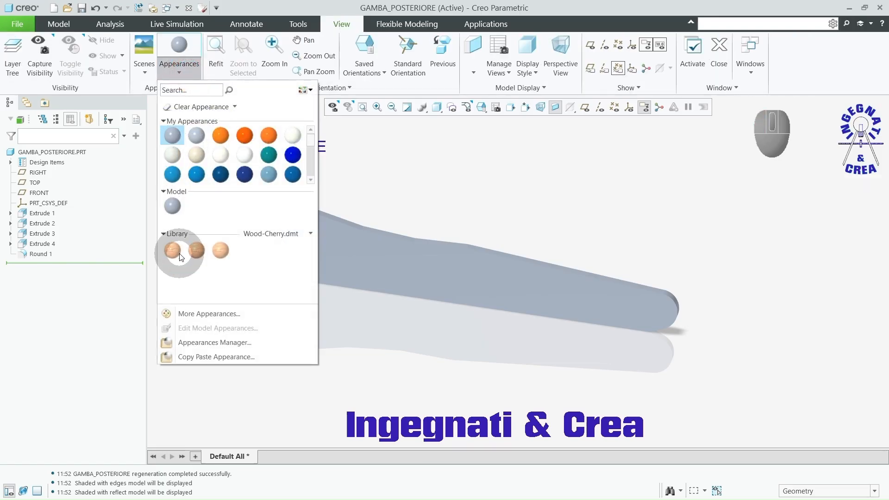
click(173, 251)
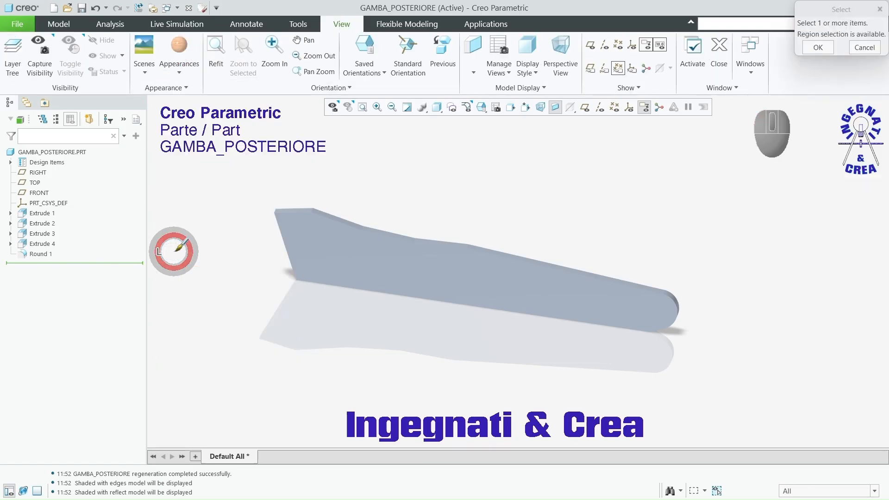
click(74, 152)
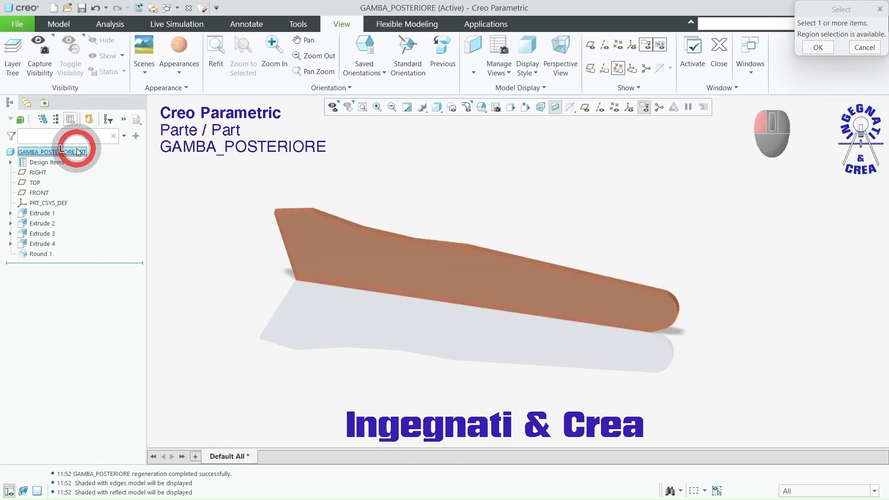
middle_click(492, 192)
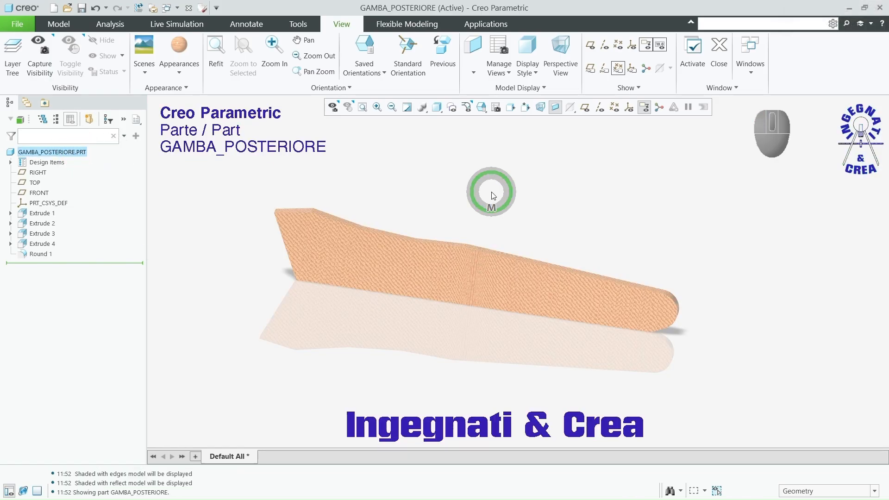
Step: Edit the part's cherry wood appearance, setting its scale to 70 and its grain axis to Y Axis
click(179, 70)
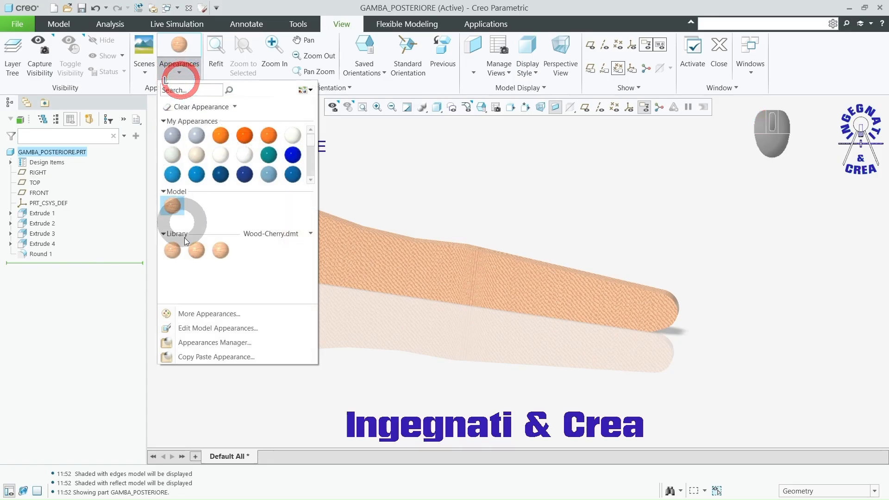
click(197, 328)
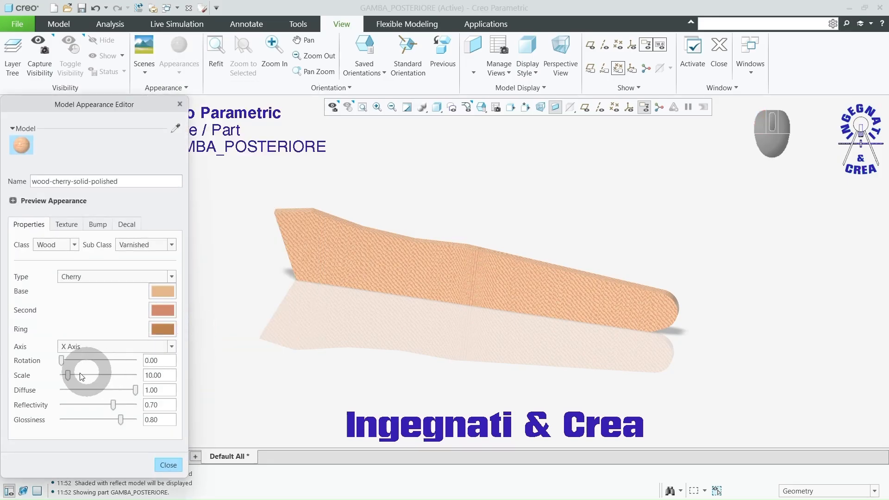
drag(69, 378, 115, 378)
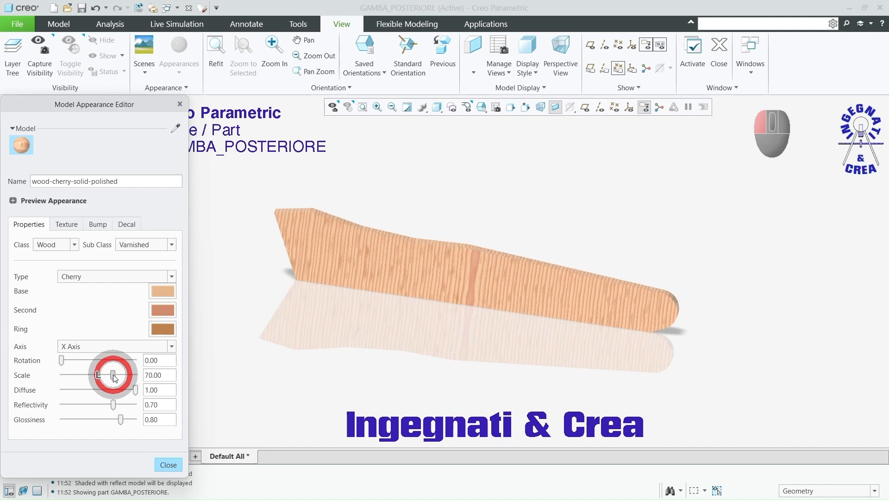
click(173, 347)
click(166, 369)
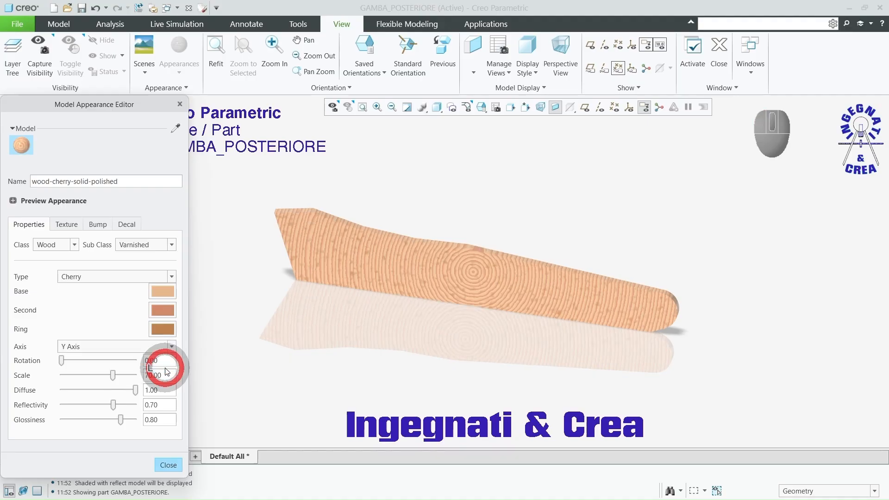
Step: Set the cherry wood's grain axis to Z Axis and finish editing the appearance
click(171, 346)
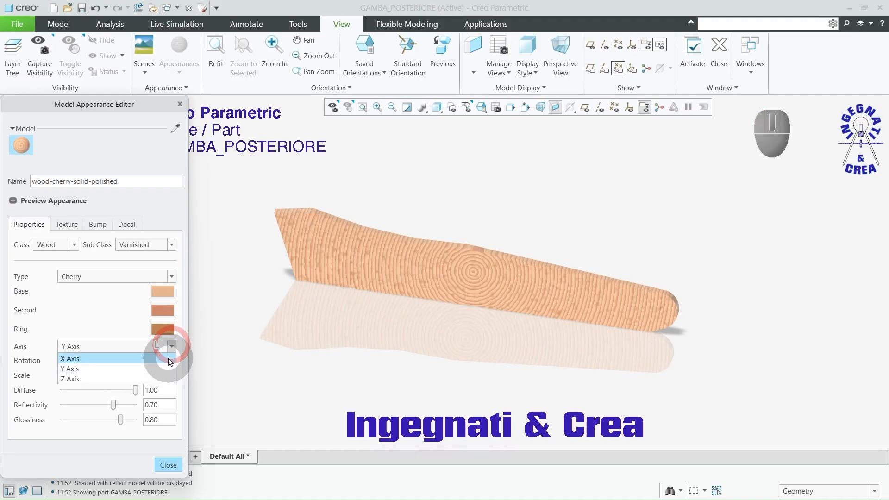
click(166, 379)
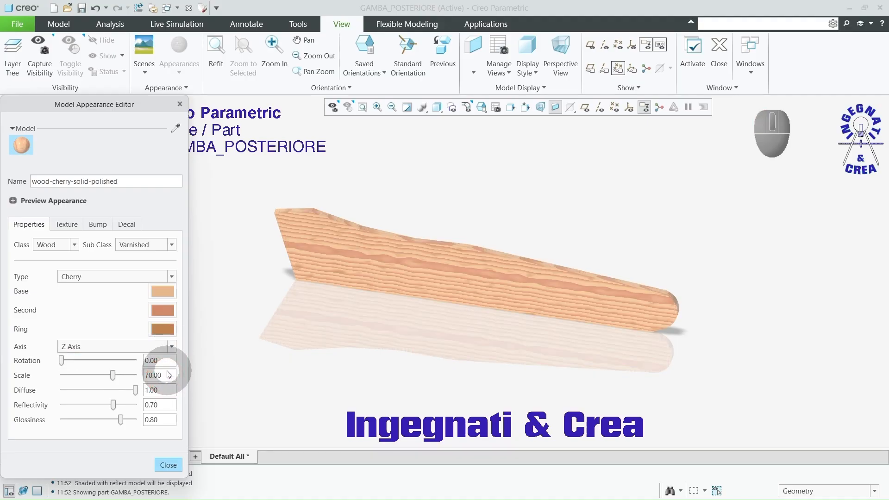
click(169, 465)
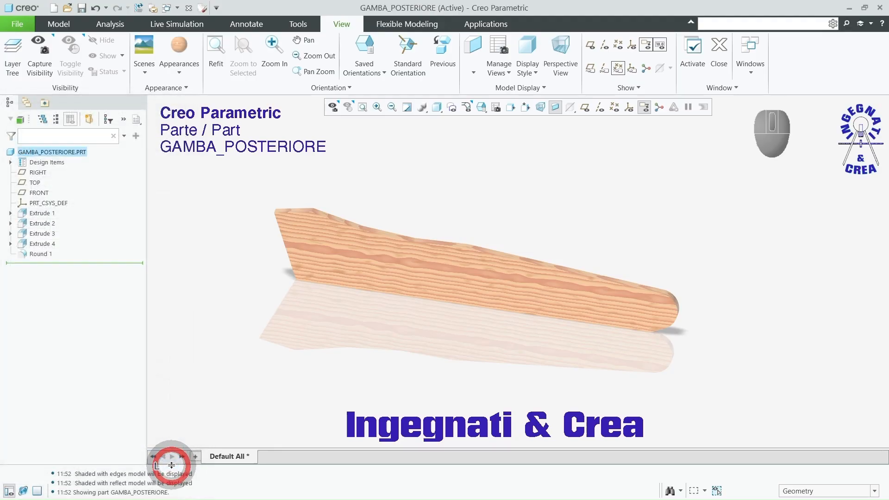
Step: Save the rear leg part in the Sedia ASM Video folder
click(82, 8)
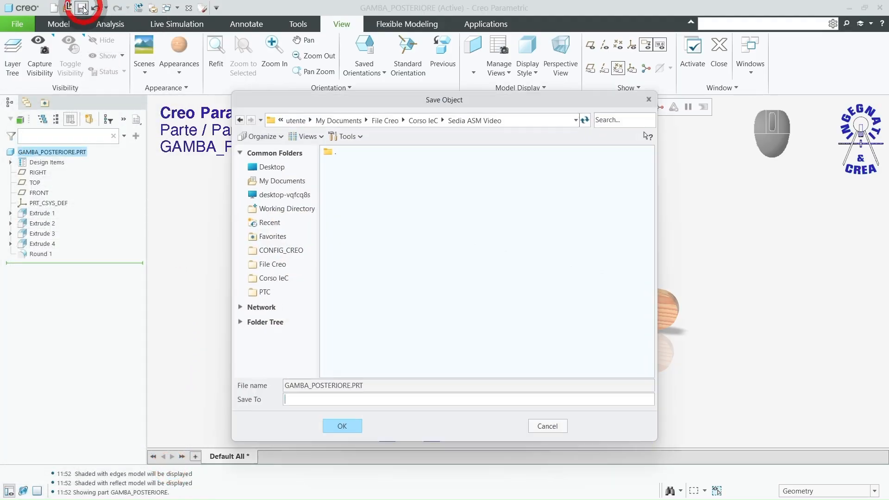
click(342, 425)
click(273, 286)
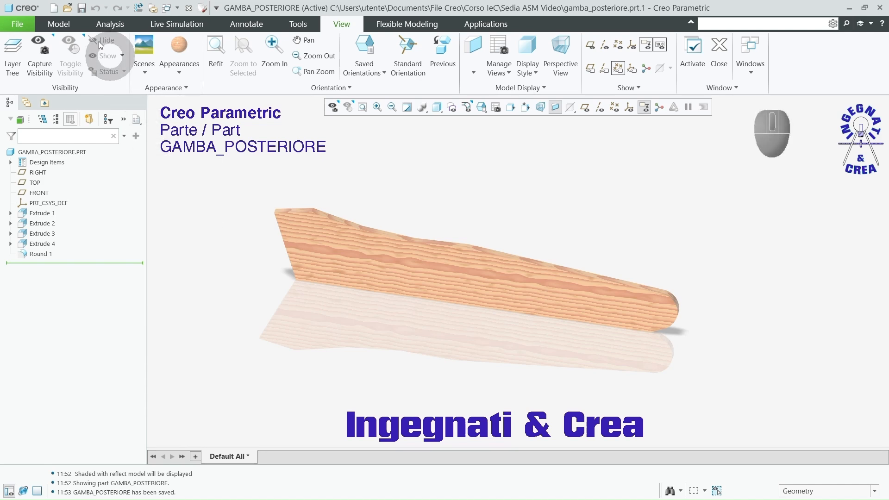
Step: Create a new solid part named doga_seduta with the default template
click(54, 8)
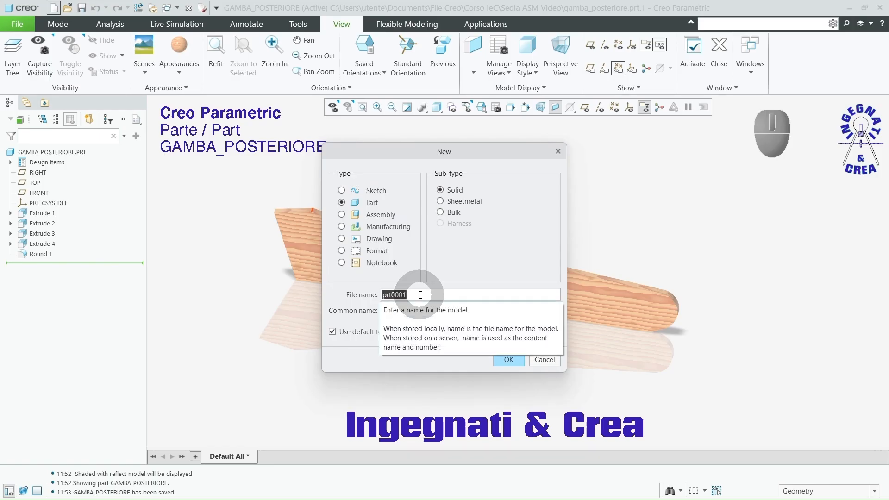
text(do)
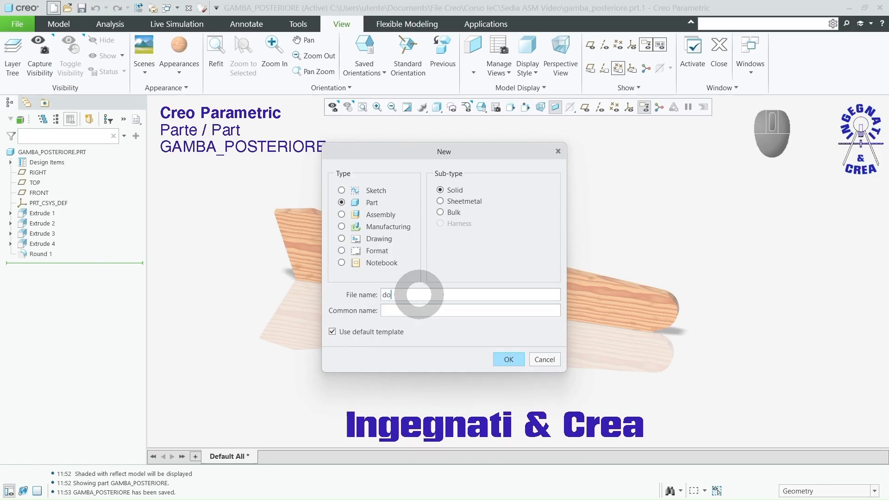
text(ga_seduta)
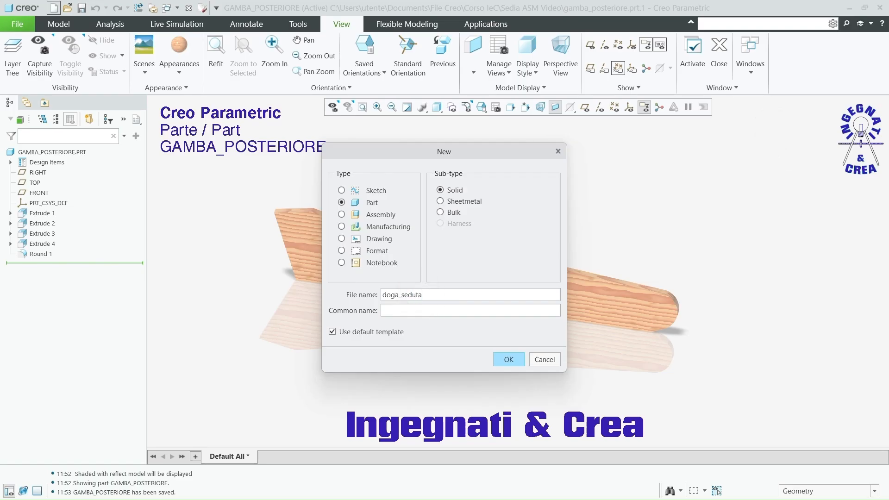
click(514, 360)
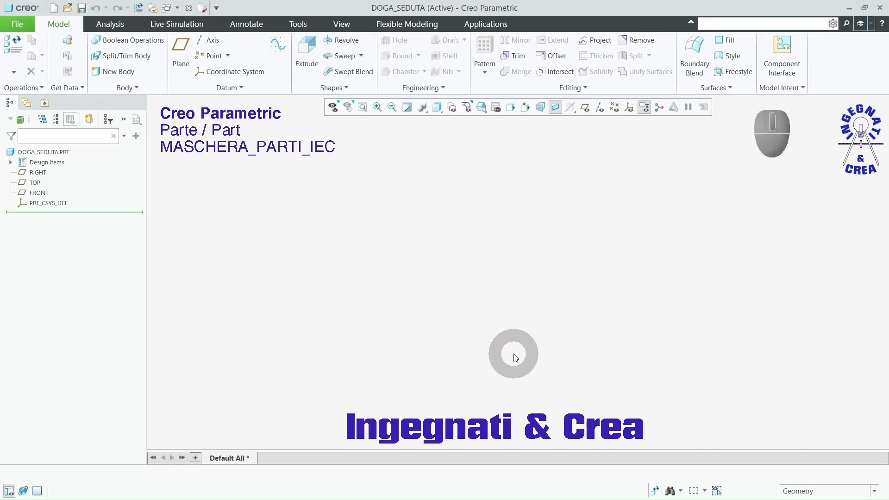
Step: Start an extrude on the TOP plane and sketch a centre rectangle about 351 mm long at the origin
click(585, 107)
click(306, 47)
click(592, 197)
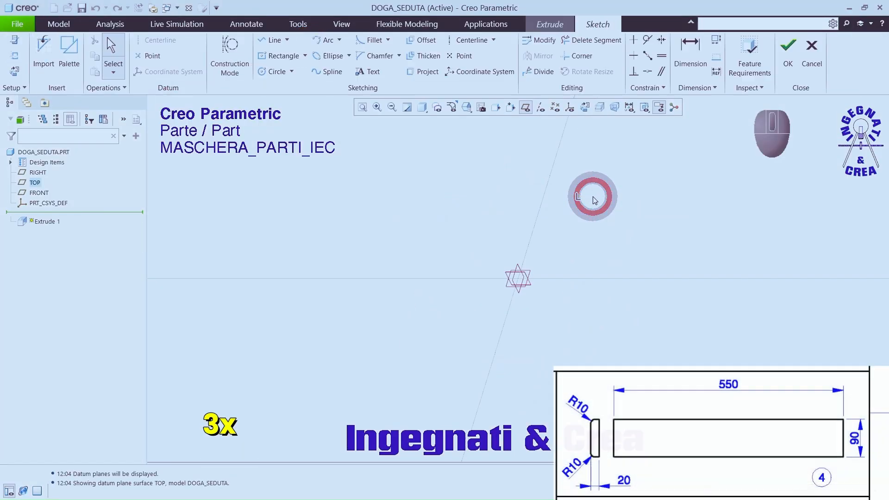
click(283, 54)
click(517, 277)
click(585, 258)
middle_click(578, 257)
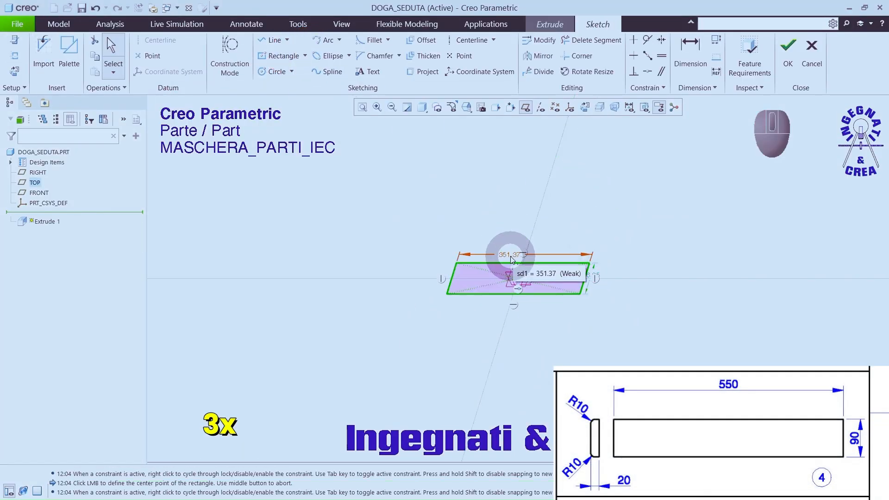
Step: Set the rectangle's length to 550 mm and its width to 90 mm, and hide the datum planes
double_click(511, 258)
text(550)
key(Return)
click(597, 276)
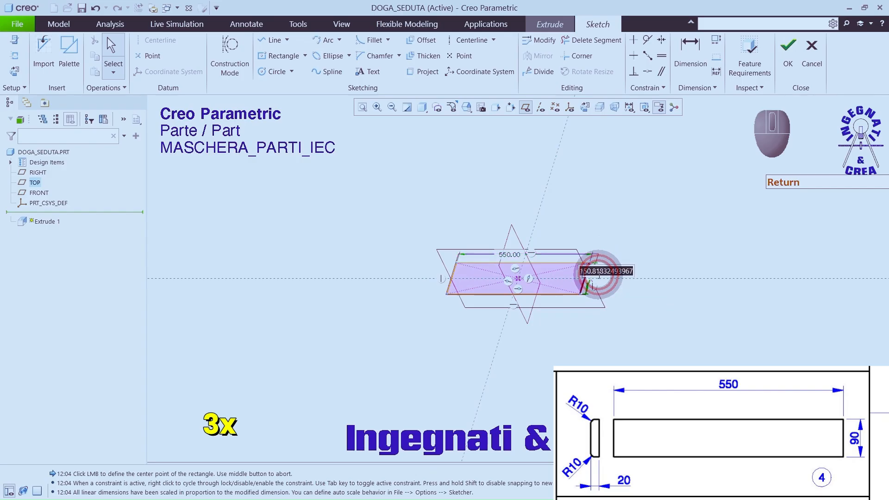
text(90)
key(Return)
click(525, 107)
scroll(526, 258, down, 5)
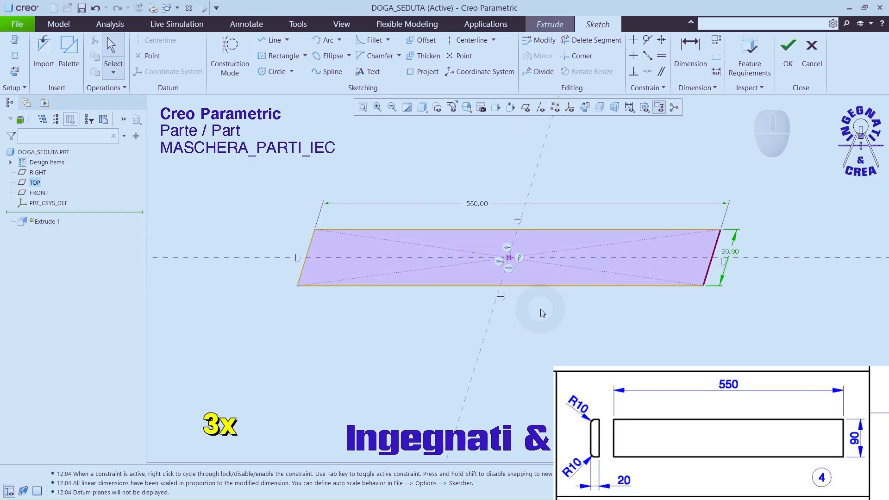
Step: Finish the seat slat's sketch and extrude it 20 mm symmetrically about the sketch plane
click(787, 50)
double_click(490, 205)
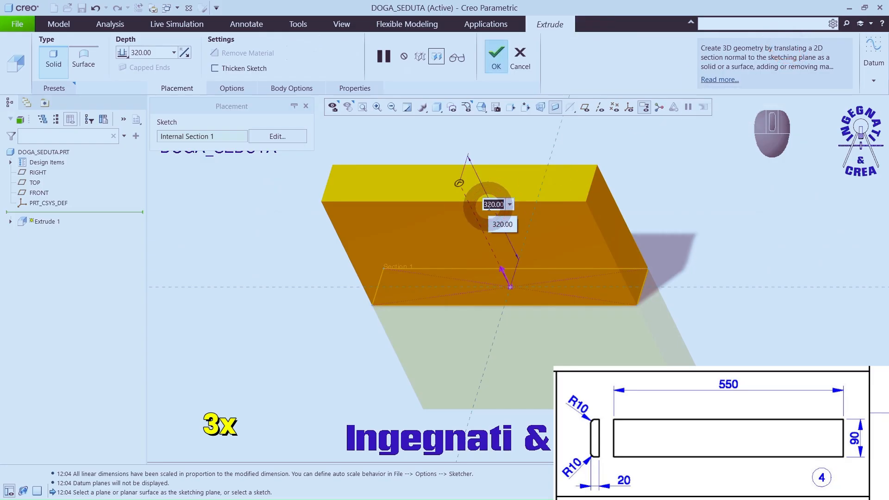
text(20)
key(Return)
click(122, 53)
click(139, 74)
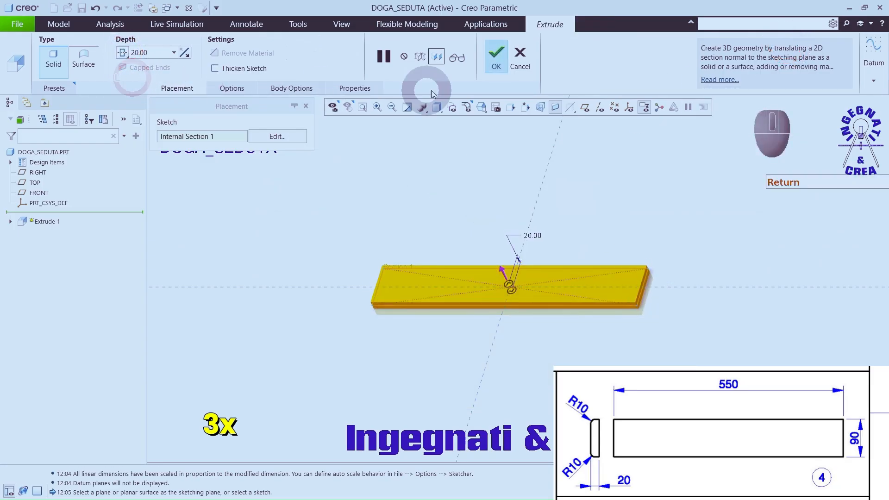
click(496, 58)
Step: Round the two long upper edges of the seat slat with a 10 mm radius
click(400, 55)
click(429, 305)
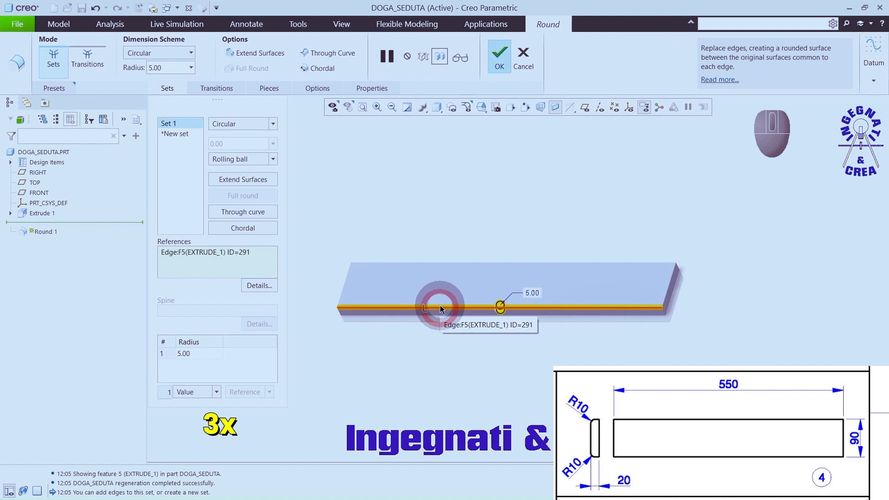
ctrl+click(452, 267)
double_click(162, 68)
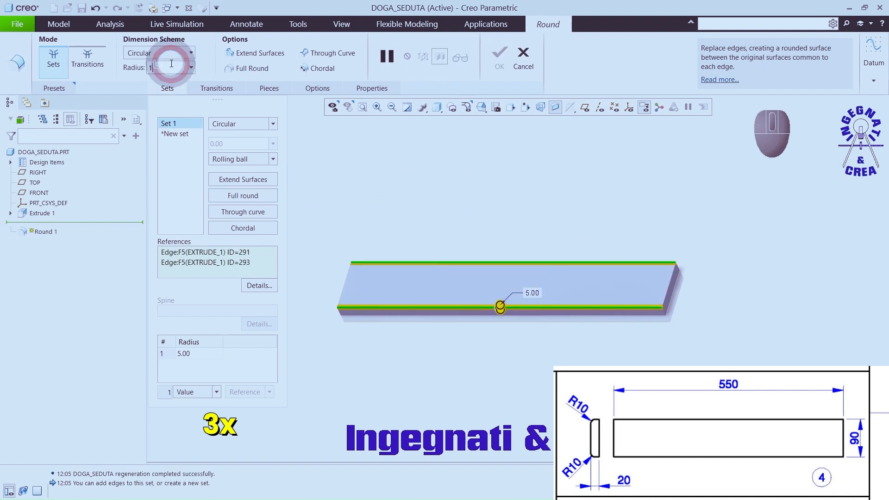
text(10)
key(Return)
click(499, 65)
click(487, 182)
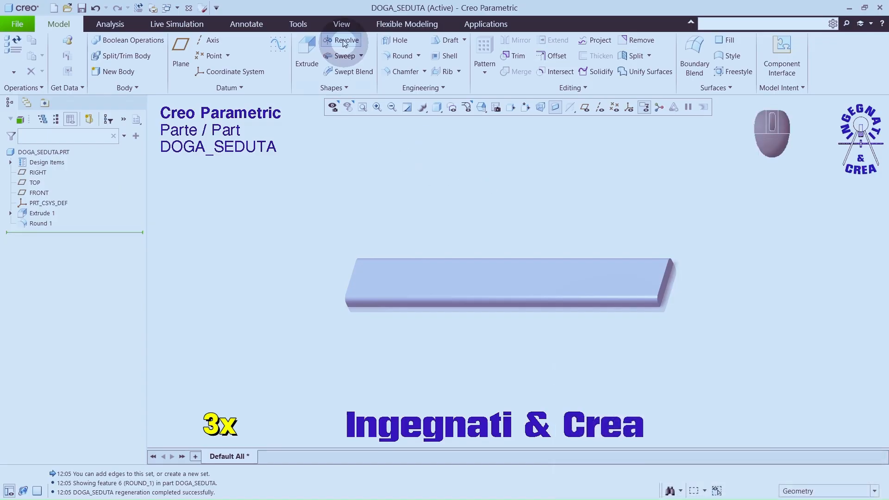
Step: Apply the wood-cherry-solid-polished appearance to the whole doga_seduta part
click(335, 27)
click(180, 71)
click(170, 252)
click(55, 151)
middle_click(197, 208)
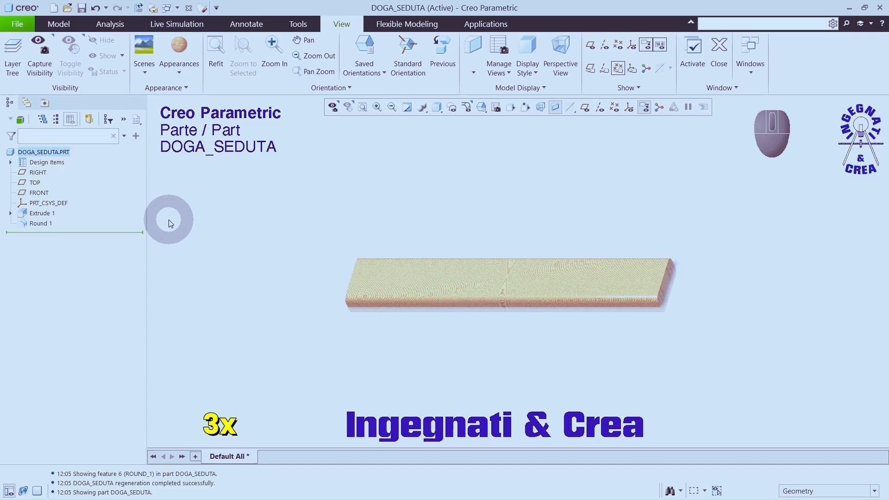
Step: Edit the seat slat's cherry wood appearance, setting its scale to about 71 and its grain axis to Z Axis
click(184, 77)
click(213, 328)
drag(69, 376, 113, 381)
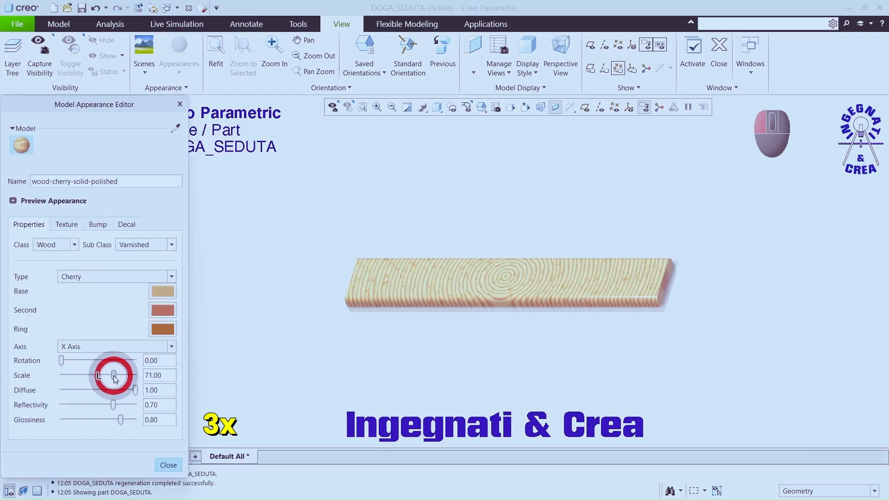
click(114, 348)
click(114, 381)
click(168, 465)
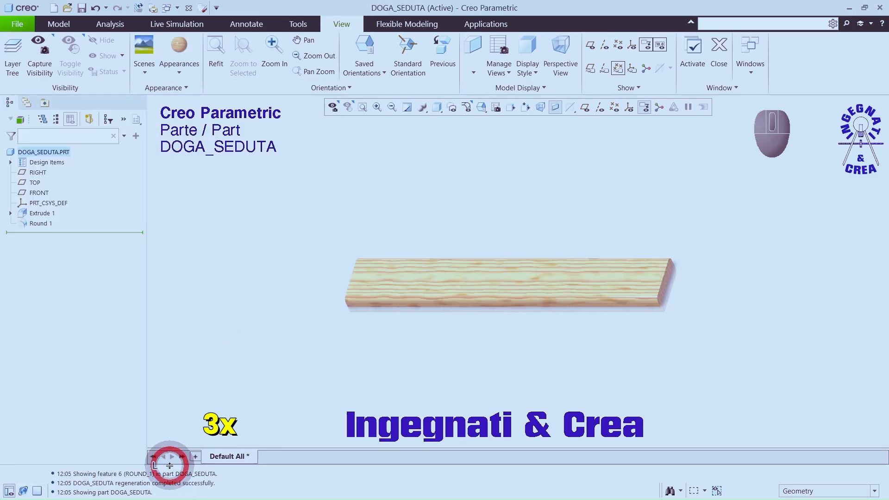
Step: Save the doga_seduta part in the Sedia ASM Video folder
click(242, 173)
click(82, 8)
click(333, 426)
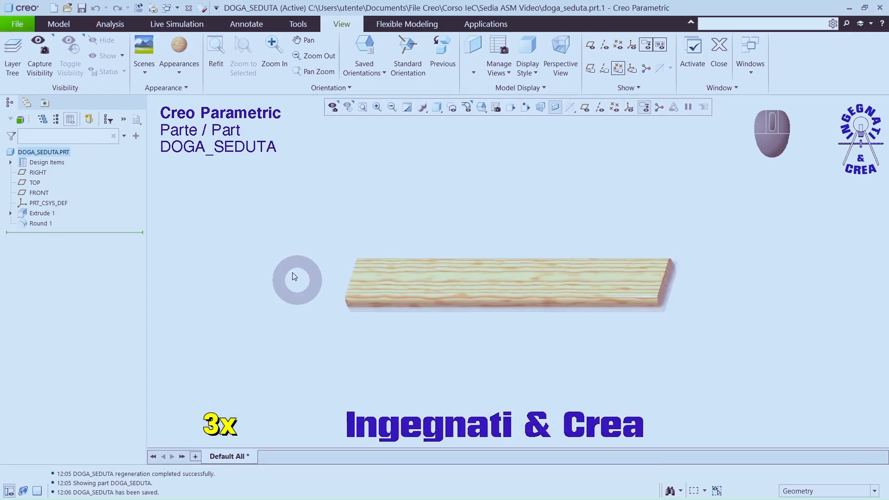
Step: Create a new solid part named supporto_inf_schienale with the default template
click(54, 7)
text(support)
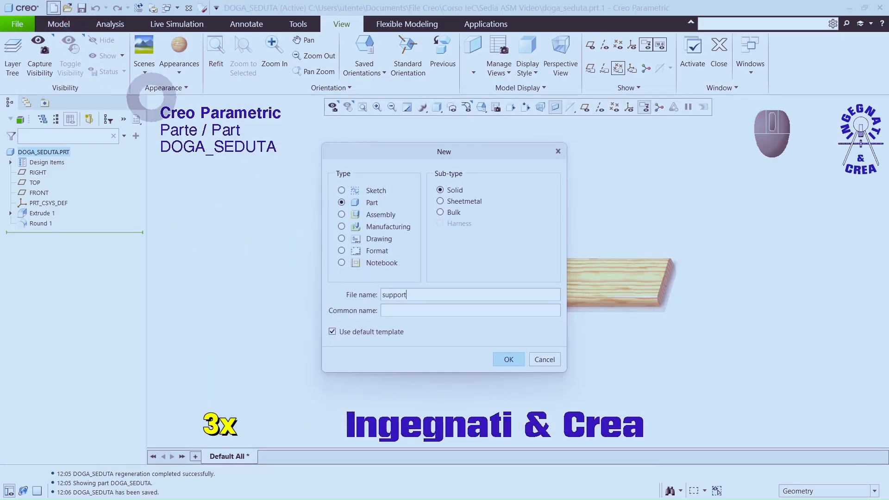
text(o_inf_schienale)
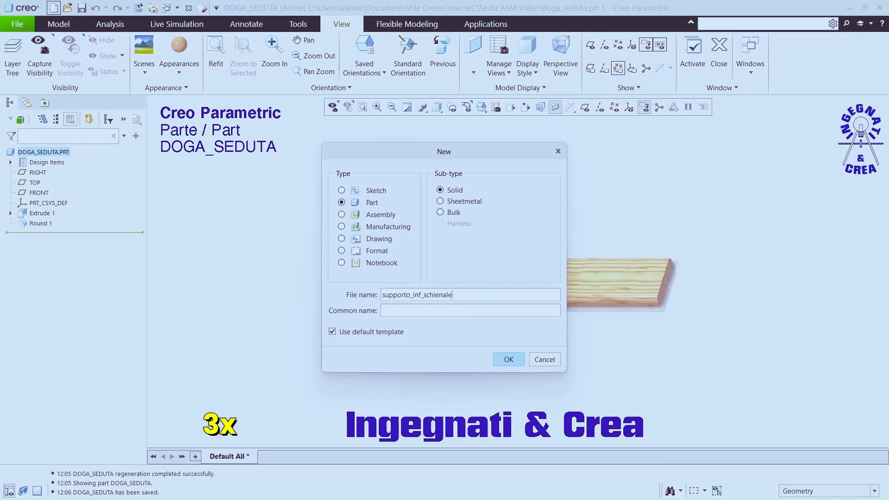
click(508, 359)
Step: Start an extrude on the TOP plane and sketch a centre rectangle at the origin in the straight-on 2D view
click(585, 107)
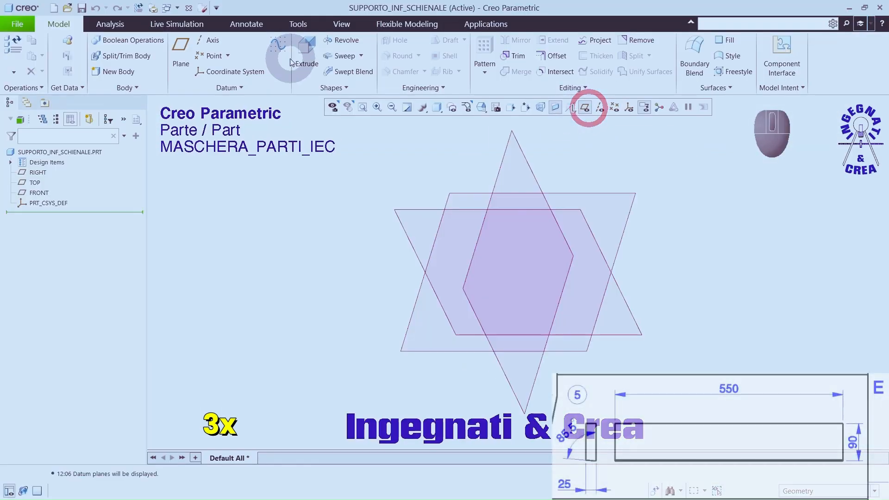
click(290, 62)
click(438, 193)
click(525, 106)
click(279, 56)
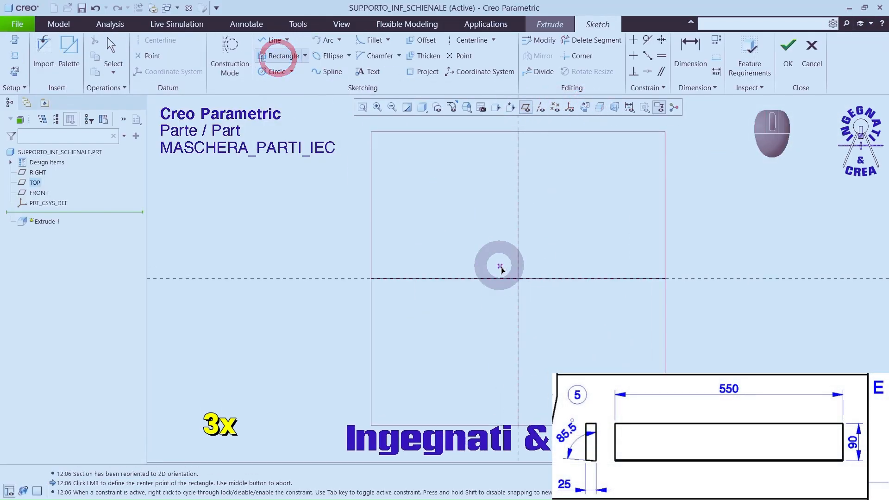
click(518, 278)
click(296, 228)
middle_click(293, 192)
Step: Dimension the rectangle 550 mm by 90 mm and extrude it 25 mm symmetrically about the sketch plane
double_click(565, 267)
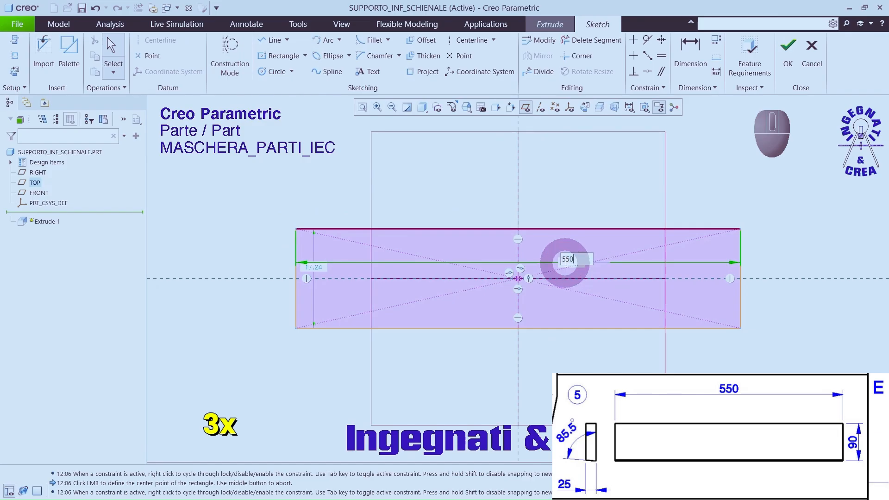
key(Return)
double_click(268, 263)
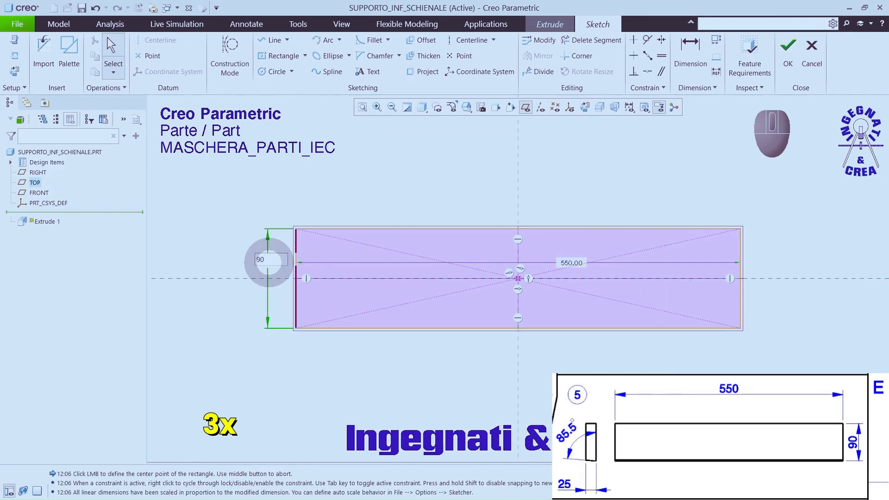
text(90)
key(Return)
click(788, 49)
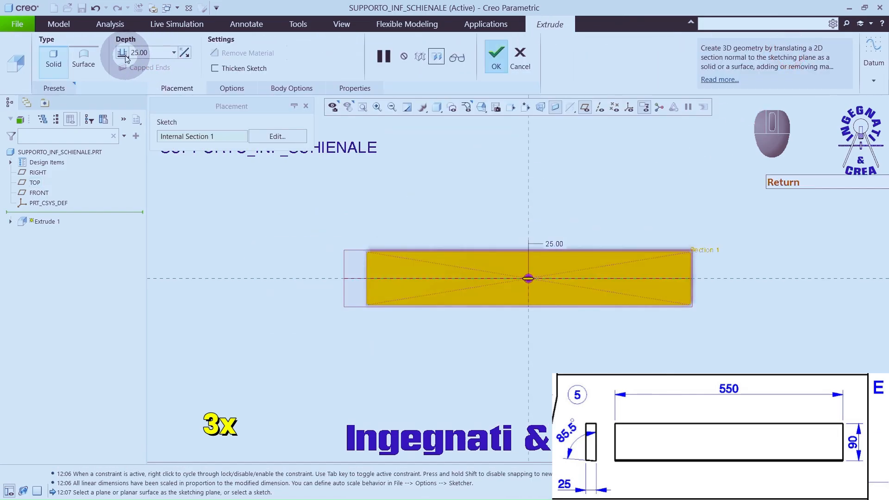
click(496, 55)
Step: Start an extrude on the board's small end face and sketch a line, about 74° steep, from the lower-left corner to the upper edge
middle_drag(457, 192, 447, 149)
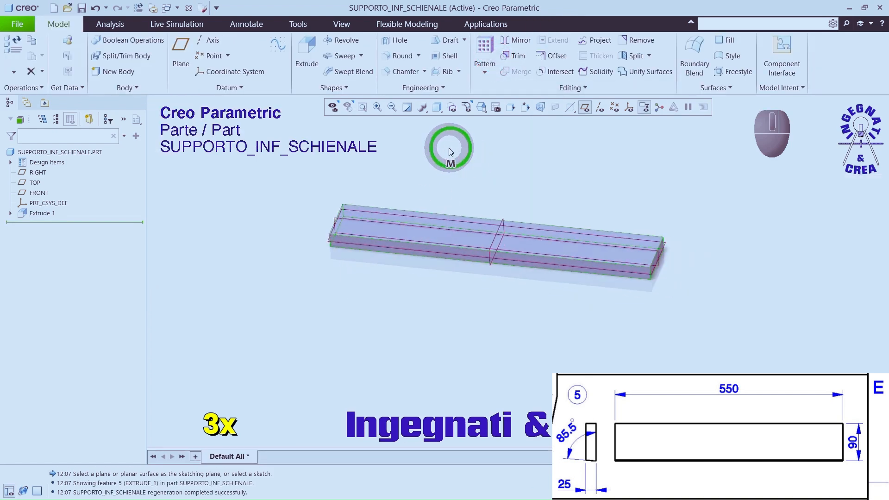
click(310, 50)
scroll(671, 278, up, 5)
click(621, 252)
click(585, 106)
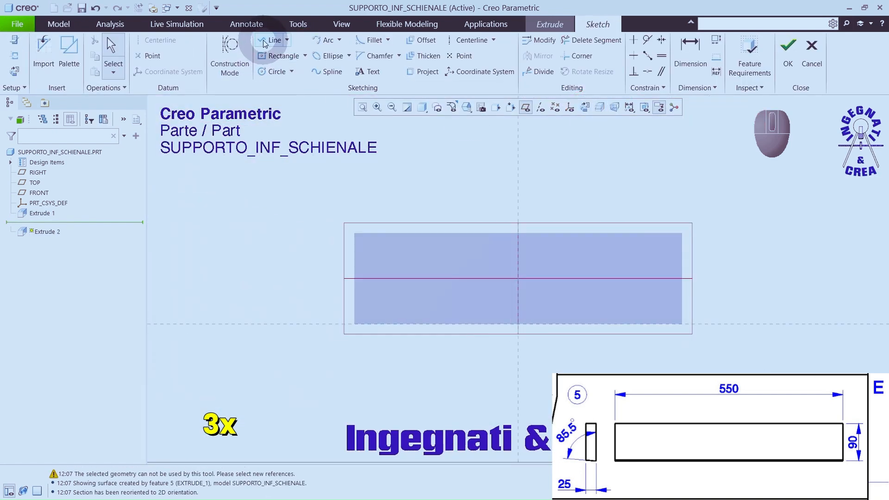
click(354, 323)
click(380, 233)
middle_click(391, 187)
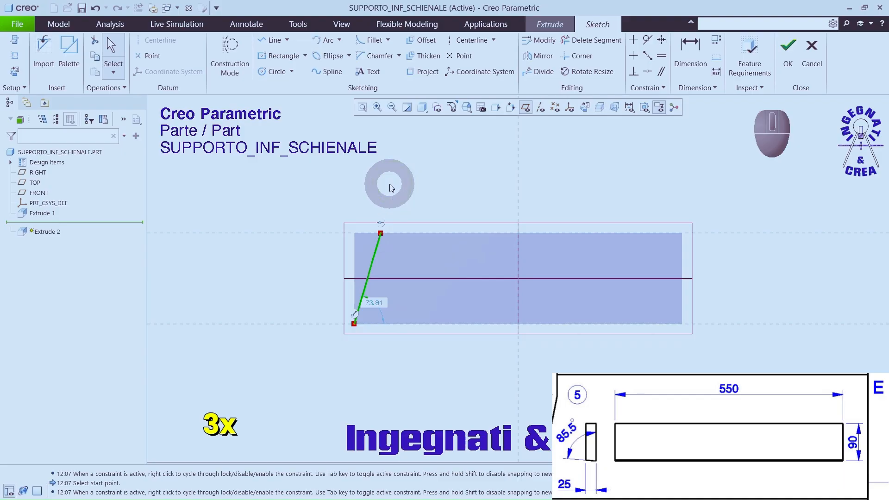
Step: Set the slanted line's angle to the face's lower edge to 85.5° and finish the sketch
double_click(378, 303)
text(85.5)
key(Return)
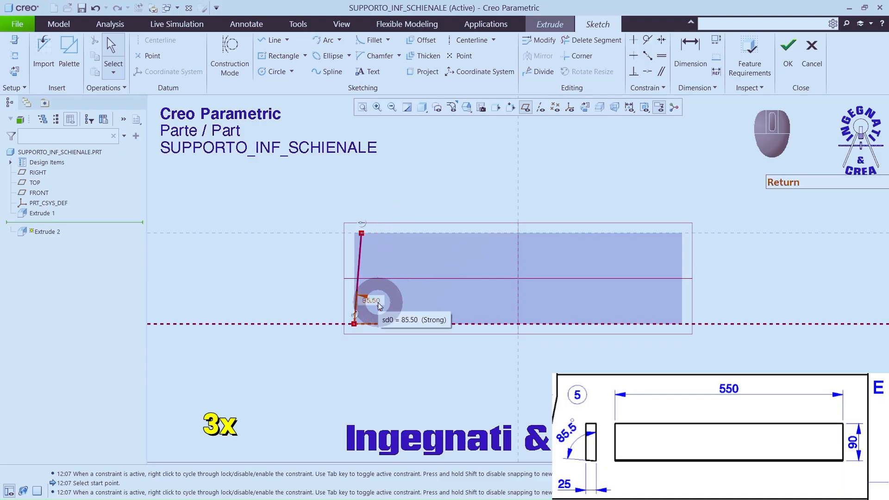
click(787, 46)
Step: Remove the wedge of material outside the slanted line along the board's full length and complete the extruded cut
click(585, 107)
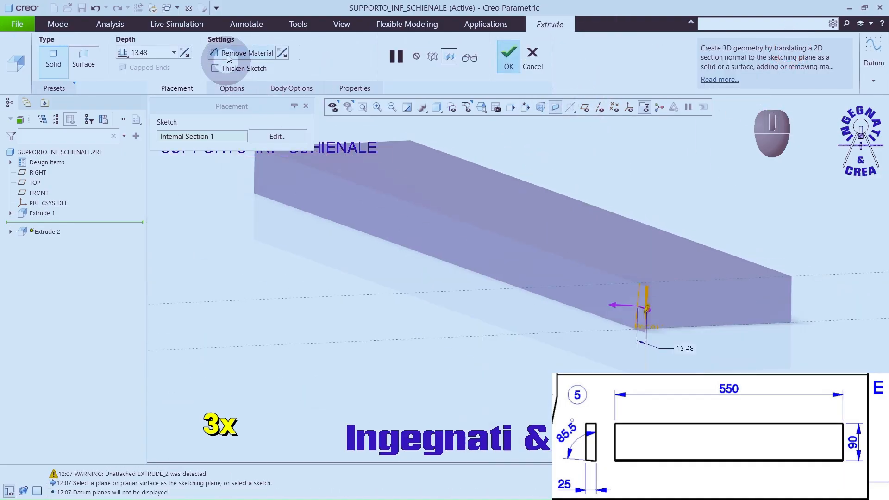
click(227, 52)
click(646, 309)
right_click(628, 304)
click(651, 359)
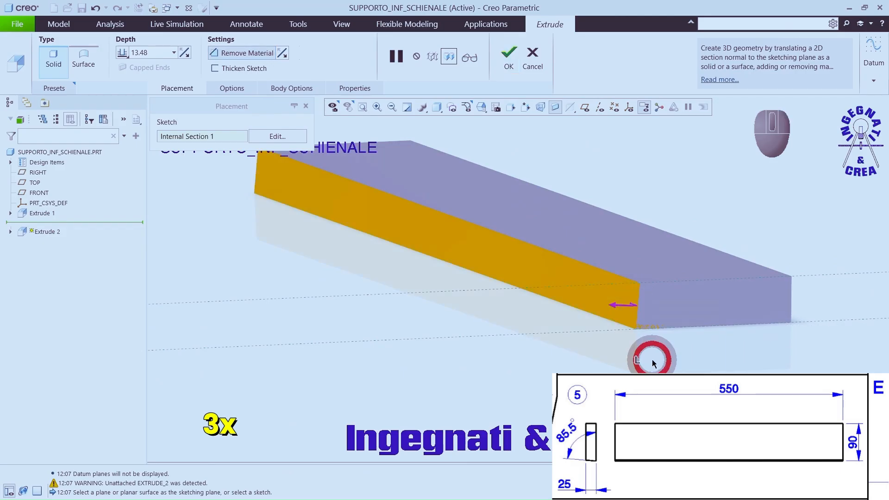
middle_drag(558, 289, 591, 324)
scroll(573, 318, up, 3)
click(518, 57)
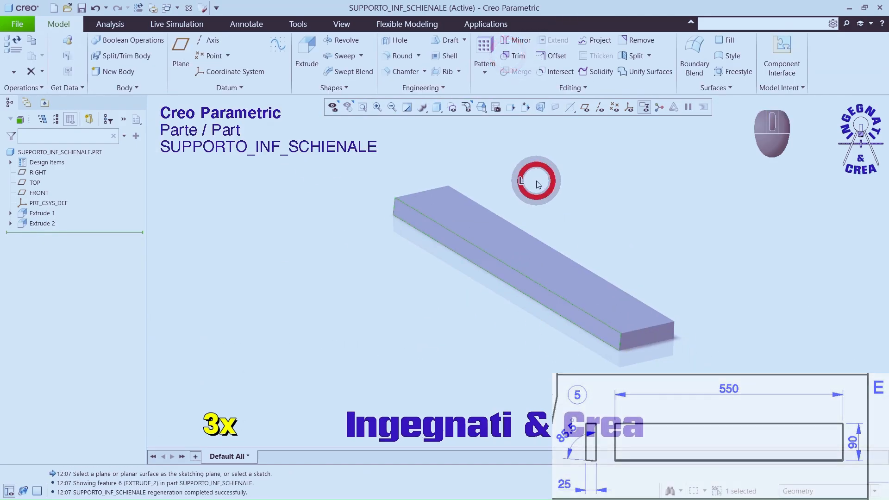
Step: Apply the wood-cherry-solid-polished appearance to the whole SUPPORTO_INF_SCHIENALE part
click(341, 24)
click(179, 51)
click(170, 250)
click(92, 154)
click(90, 153)
middle_click(186, 193)
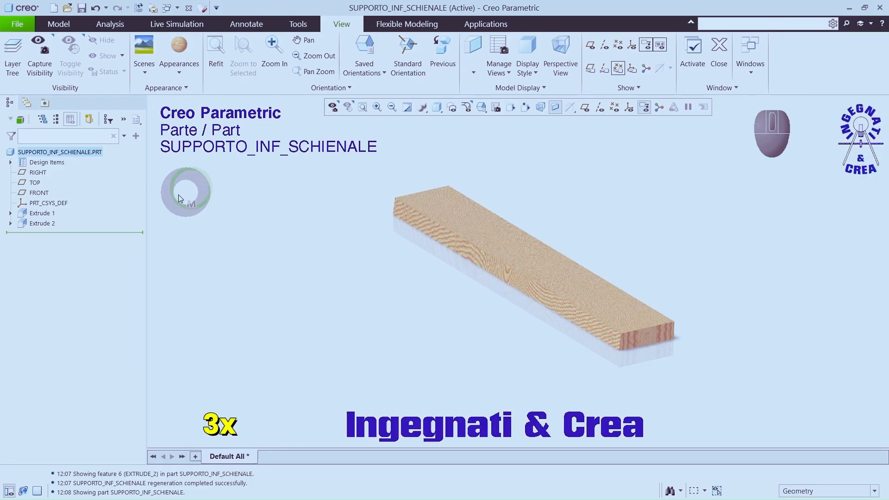
Step: Edit the cherry appearance on the model: increase the texture scale and set the grain axis to Z Axis
click(181, 70)
click(207, 331)
drag(68, 376, 112, 375)
click(171, 346)
click(173, 368)
click(171, 346)
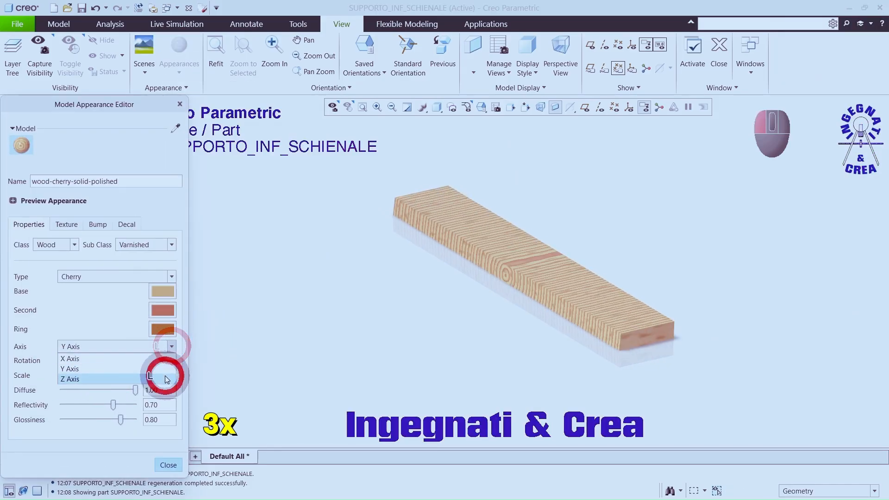
click(165, 376)
click(169, 463)
Step: Save the part as SUPPORTO_INF_SCHIENALE.PRT in the Sedia ASM Video folder
middle_drag(307, 317, 353, 347)
click(81, 8)
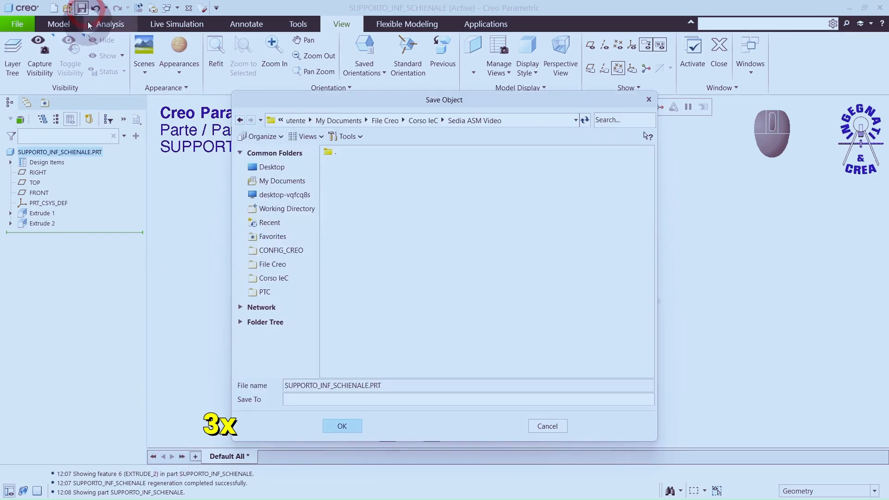
click(341, 425)
click(377, 336)
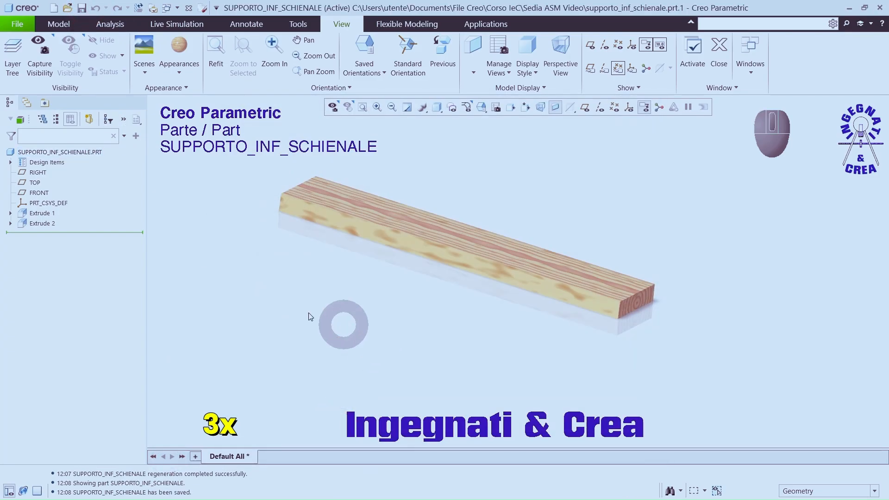
Step: Create a new solid part named bracciolo_destro using the default template
click(53, 8)
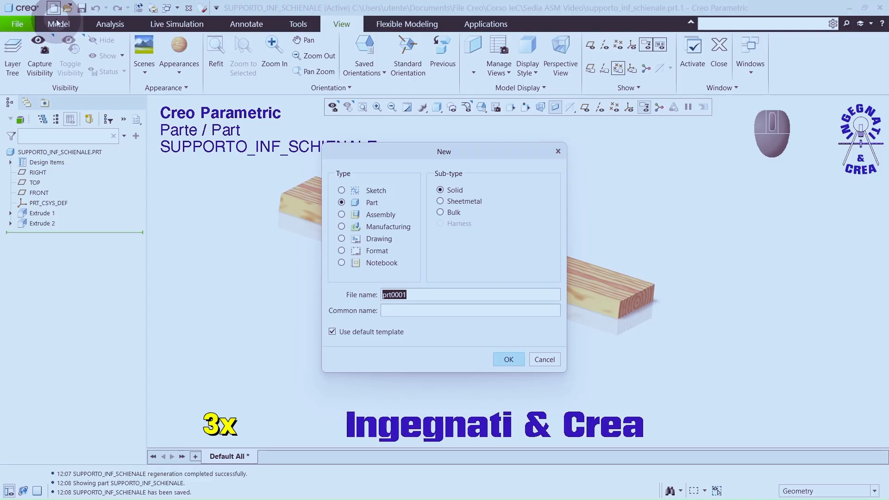
key(BackSpace)
key(BackSpace)
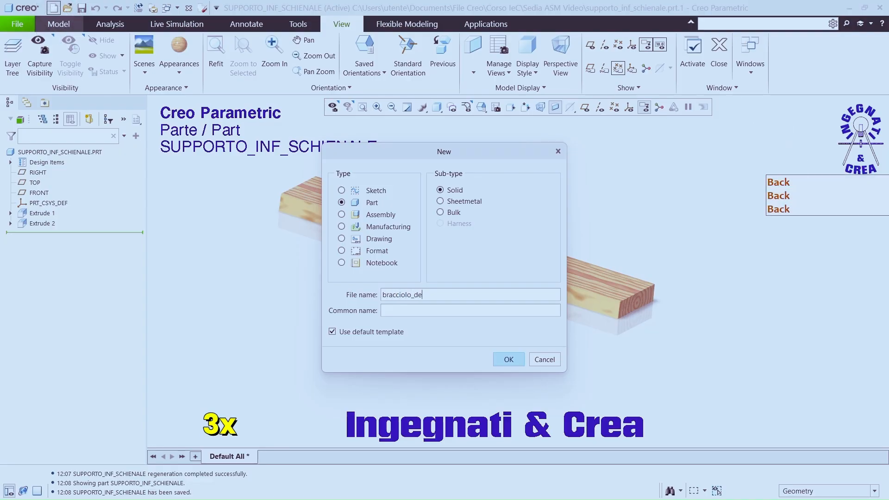
text(olo_destro)
click(509, 359)
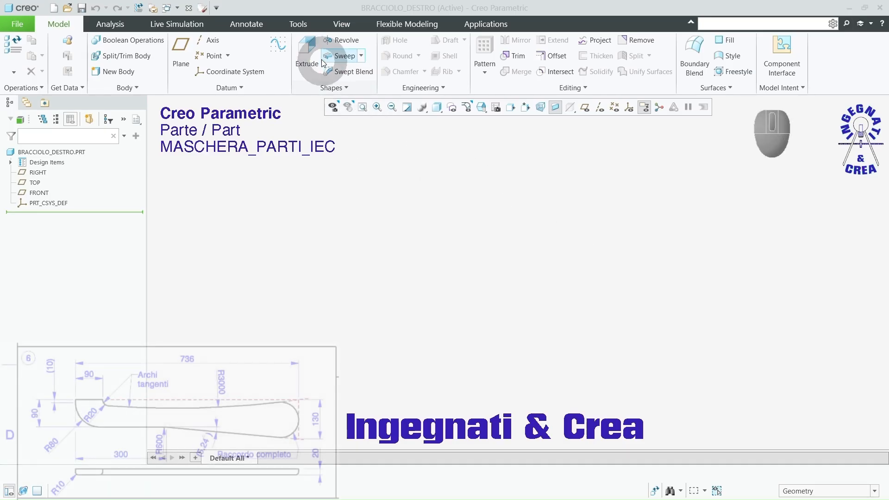
Step: Start an extrude on the TOP plane and sketch a centre rectangle at the origin, about 16 mm wide and 44 mm high
click(309, 51)
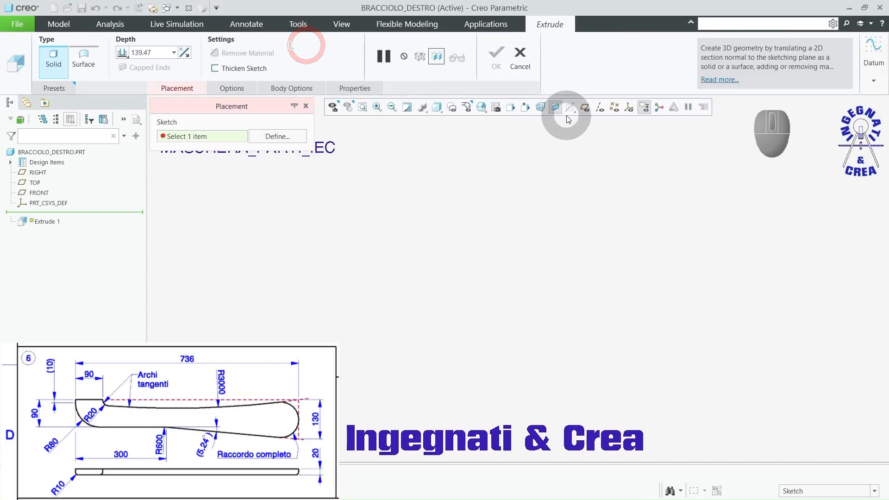
click(584, 107)
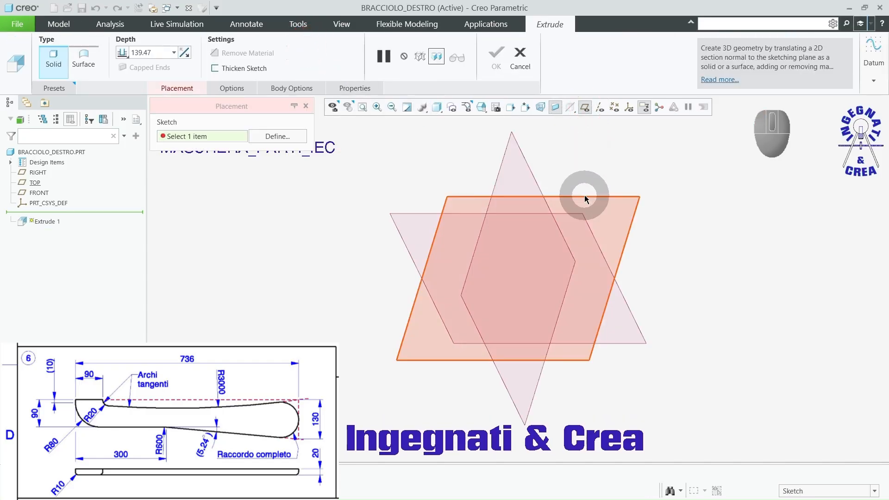
click(584, 195)
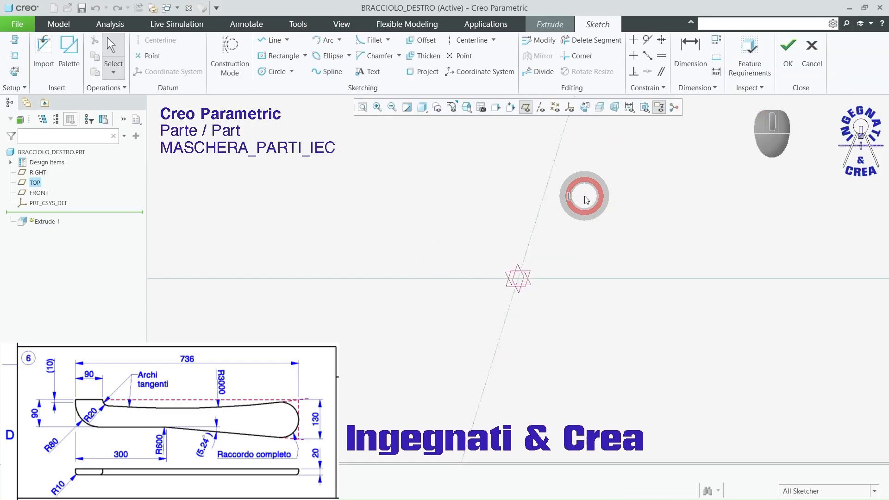
click(585, 109)
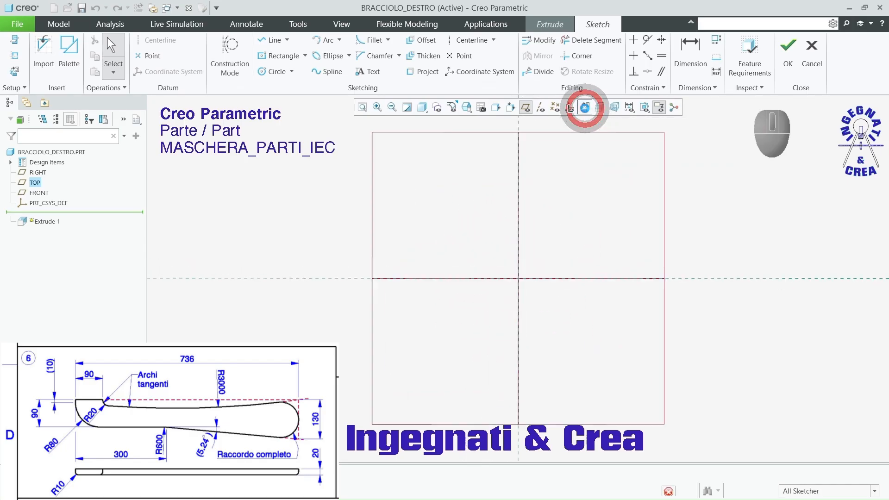
click(267, 56)
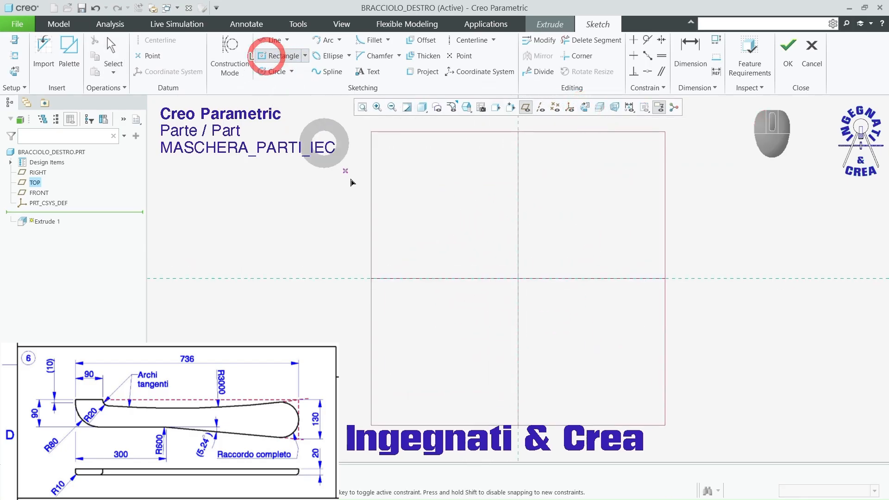
click(518, 278)
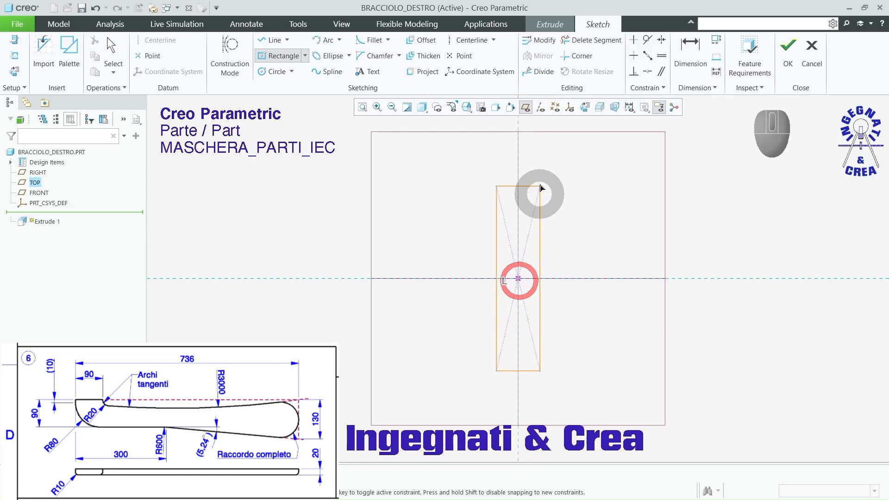
click(565, 152)
middle_click(577, 160)
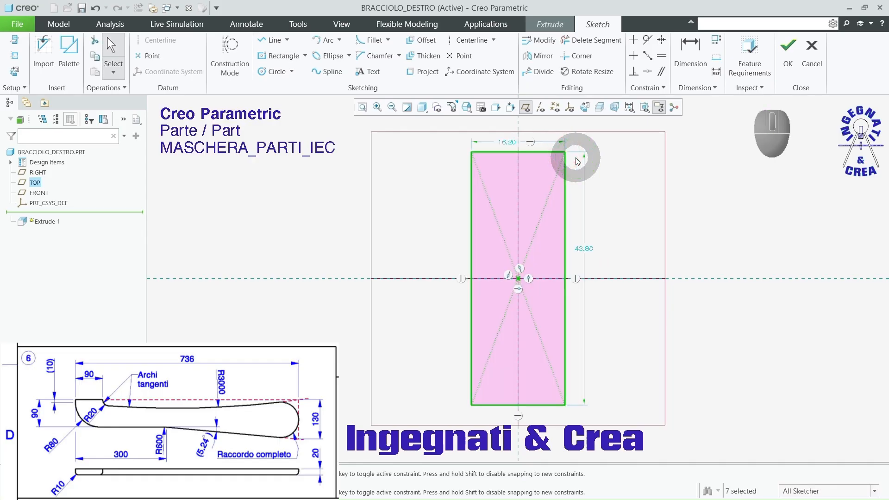
Step: Set the rectangle's width to 130 mm and its height to 736 mm, hide the datum planes, and finish the sketch
double_click(508, 142)
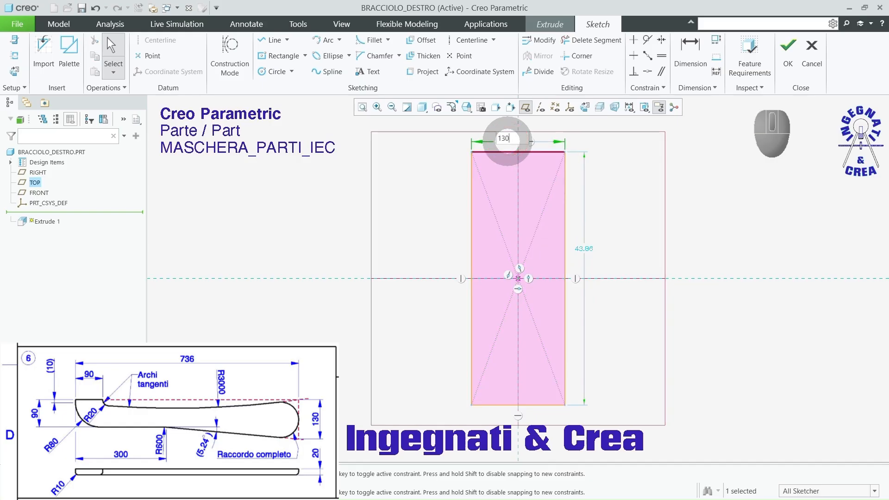
text(130)
key(Return)
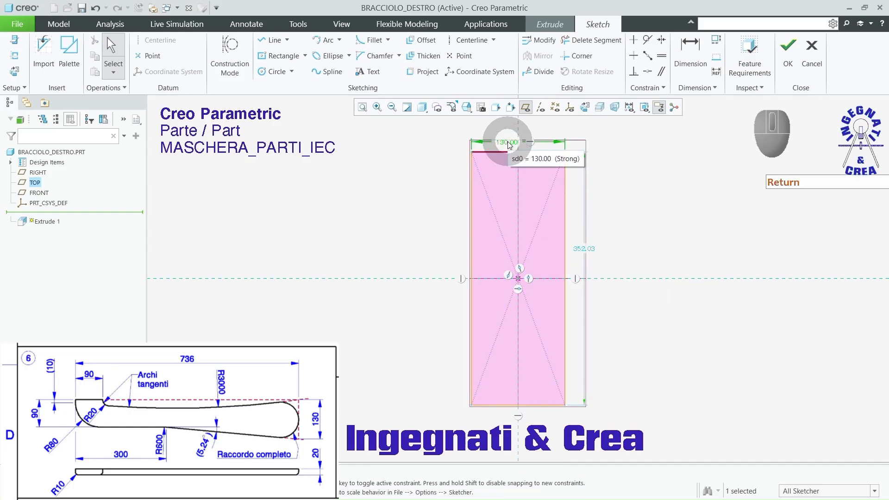
double_click(583, 250)
text(7)
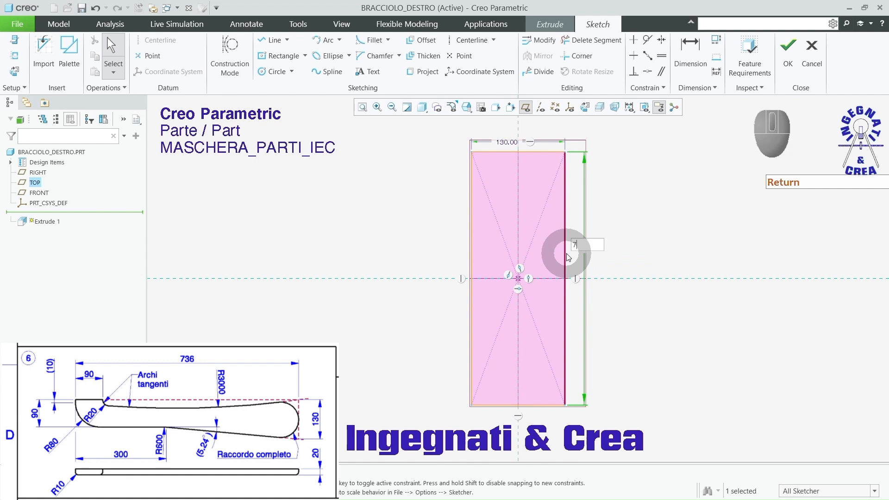
text(36)
key(Return)
scroll(513, 299, down, 4)
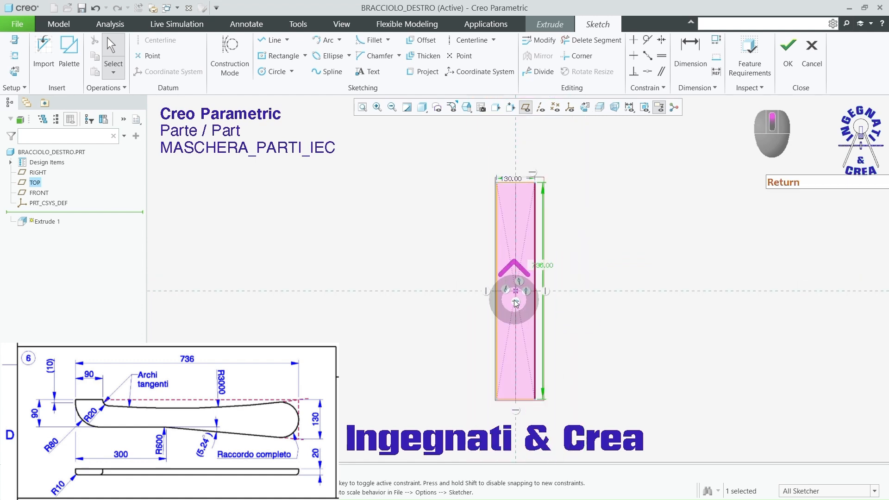
click(536, 108)
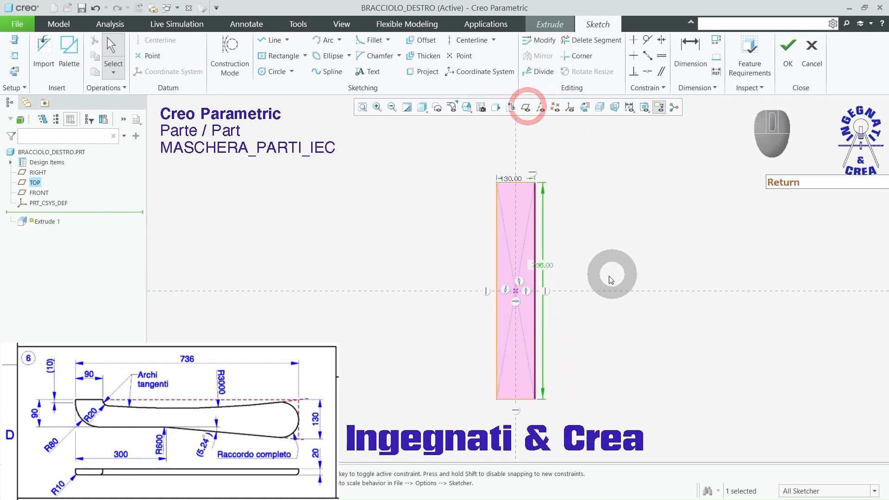
click(785, 52)
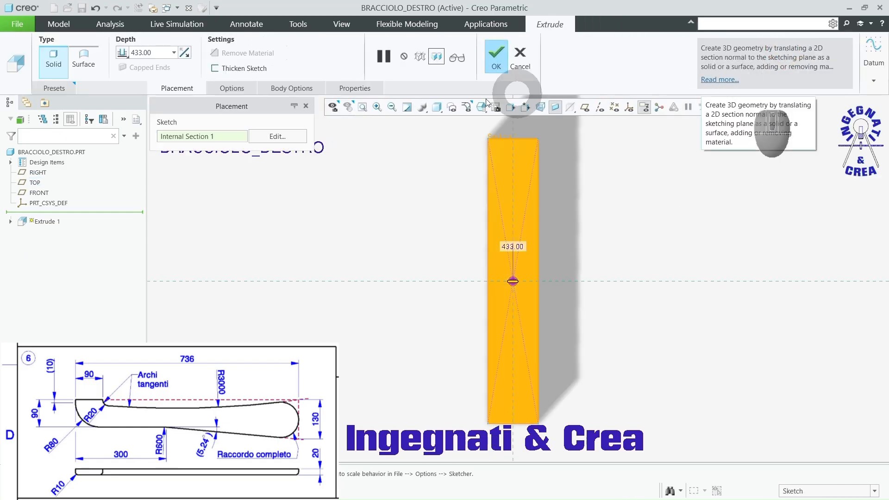
Step: Extrude the rectangle 20 mm symmetrically about the sketch plane
double_click(157, 52)
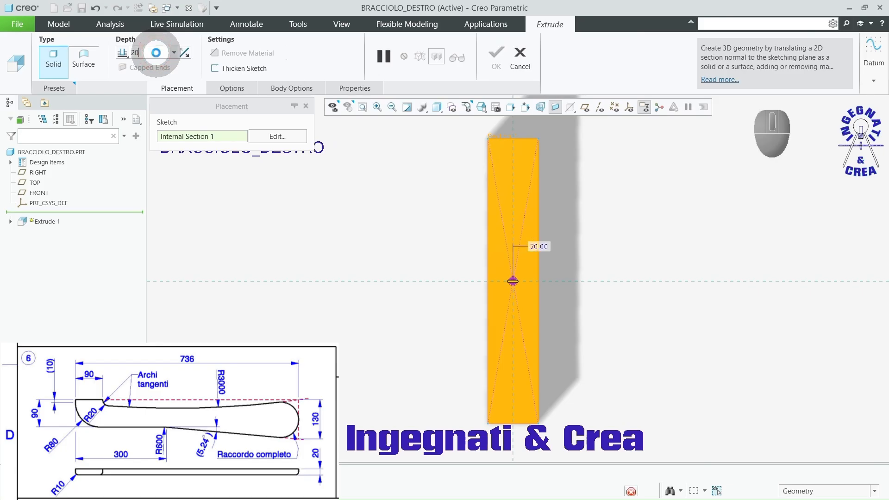
key(Return)
click(125, 57)
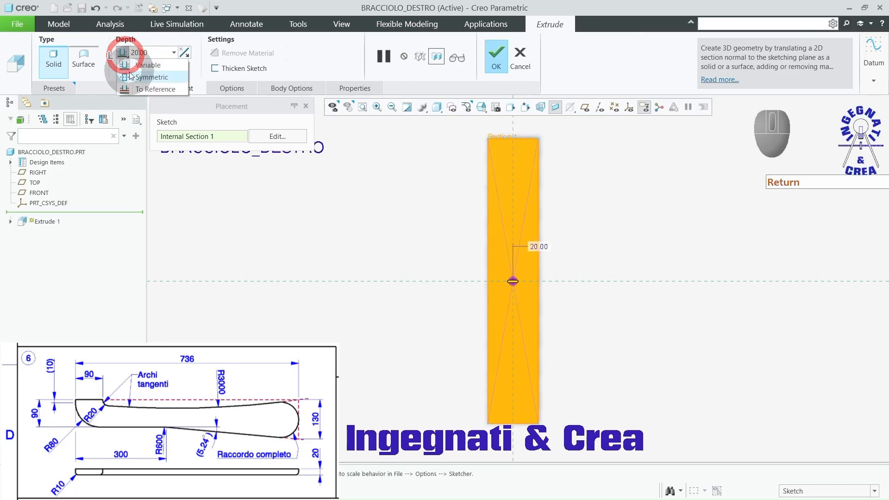
click(127, 72)
middle_drag(314, 202, 314, 152)
click(498, 59)
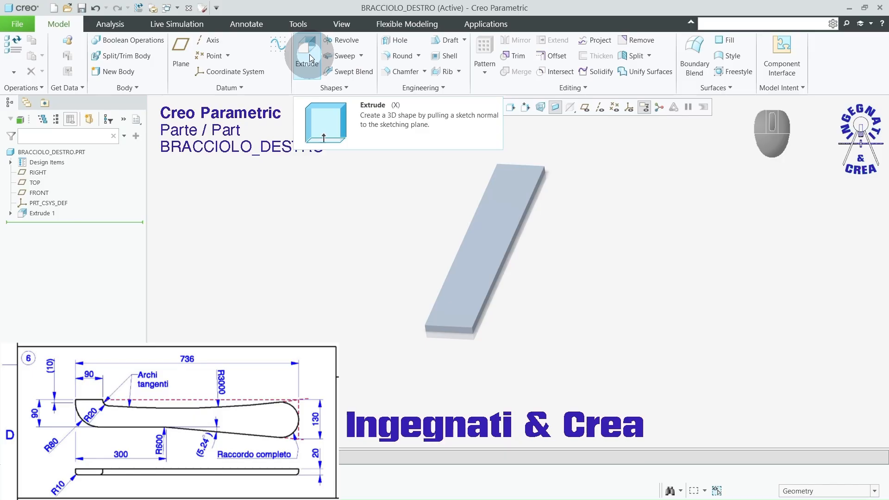
Step: Start an extrude on the board's large upper face and sketch a vertical line about 275 mm down from the top edge, continued to the lower-left corner
click(309, 58)
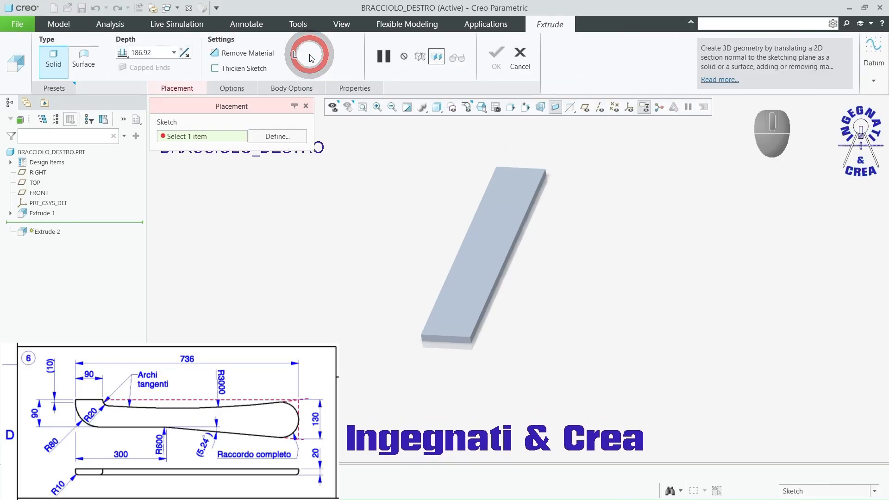
click(500, 217)
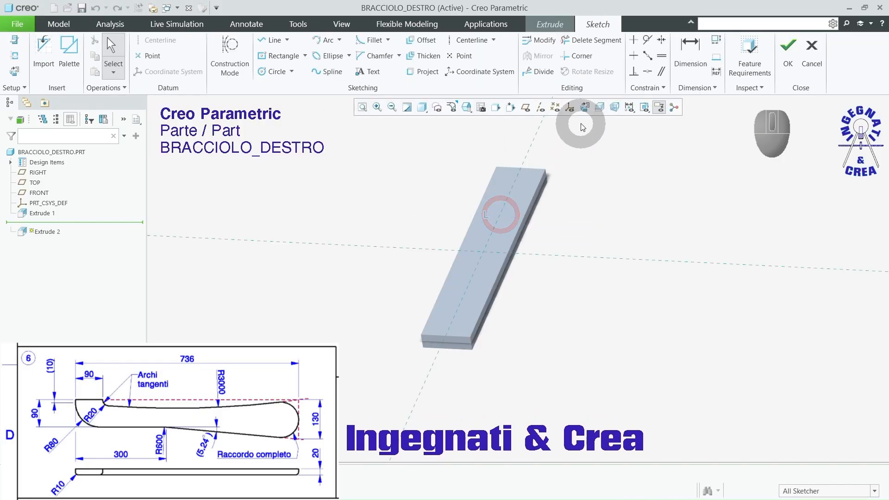
click(584, 107)
click(270, 39)
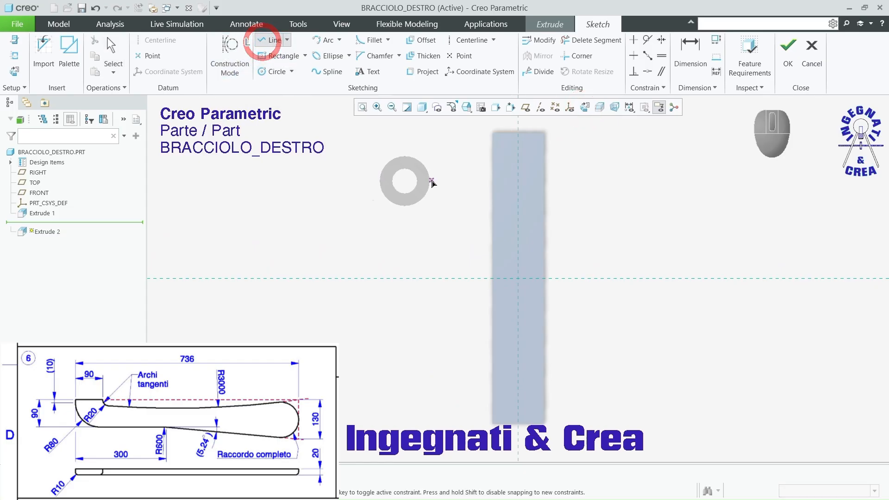
click(501, 134)
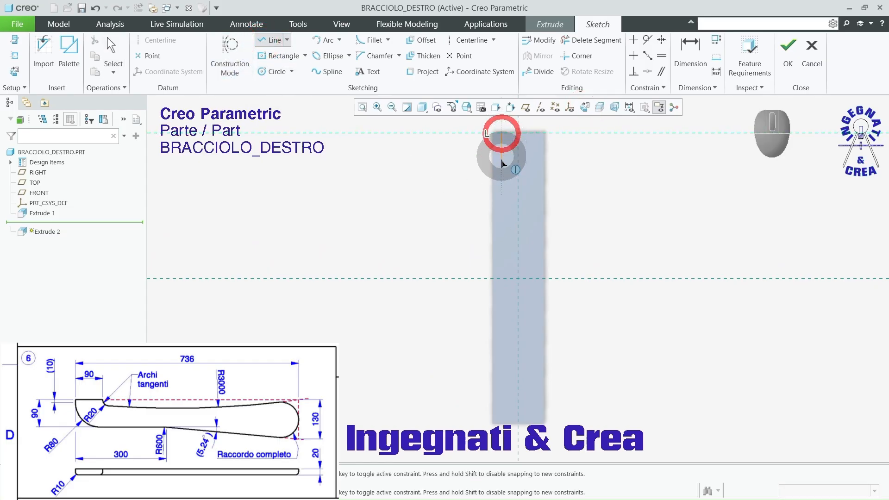
scroll(506, 244, up, 2)
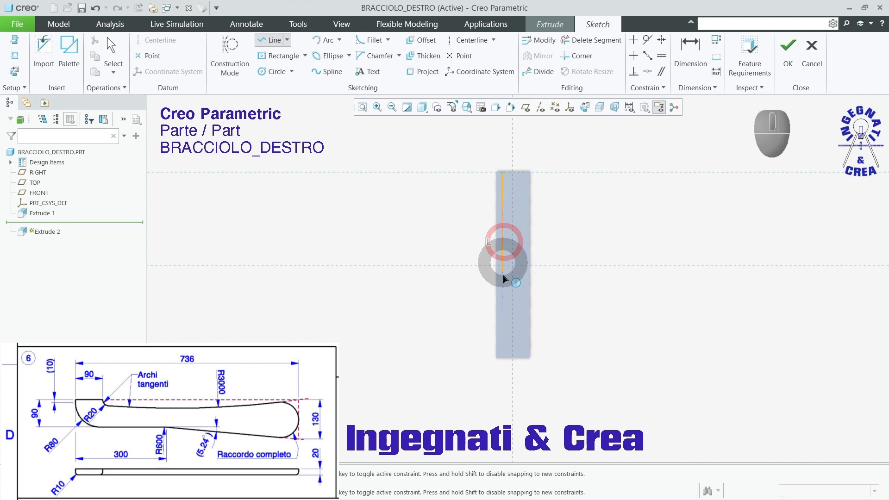
click(496, 359)
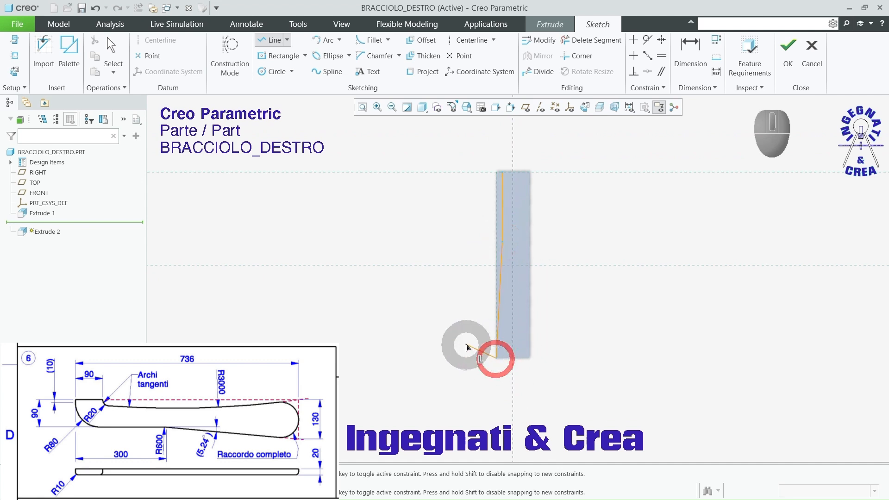
middle_click(450, 323)
middle_click(457, 221)
scroll(526, 199, down, 2)
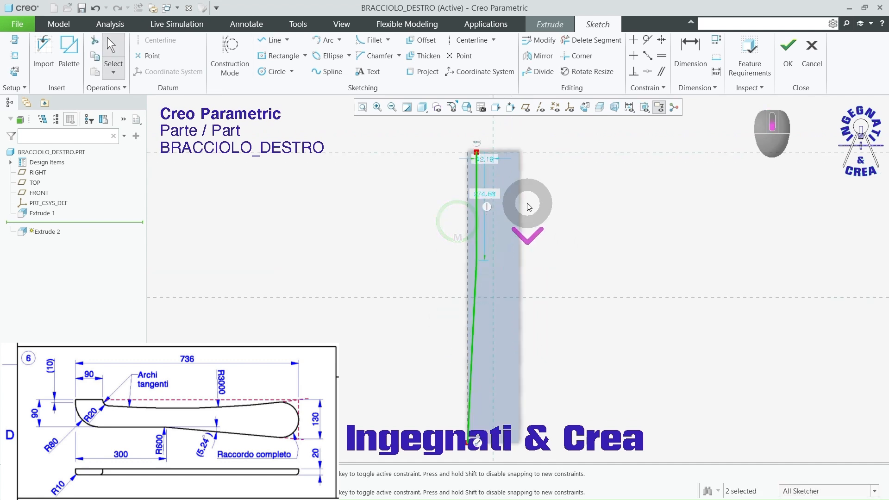
Step: Set the vertical line's length to 300 mm and its distance from the board's opposite long edge to 90 mm, and finish the sketch
click(484, 195)
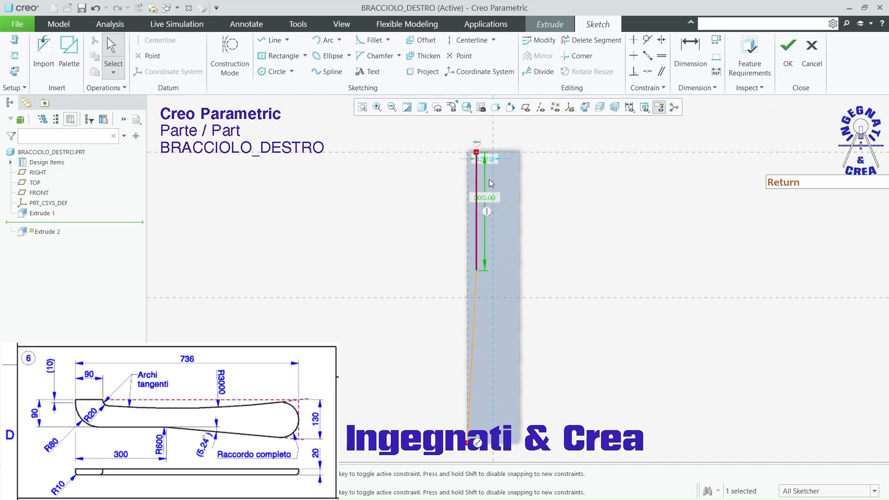
click(689, 46)
scroll(512, 149, down, 4)
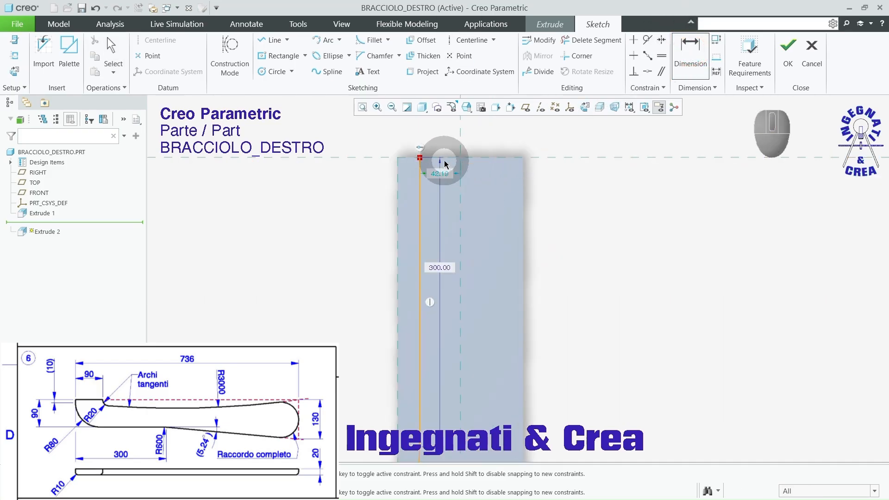
click(420, 174)
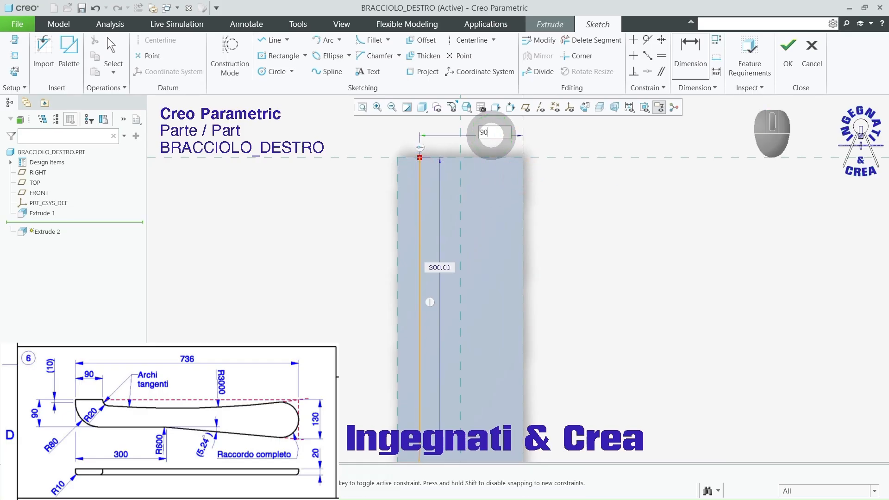
text(90)
key(Return)
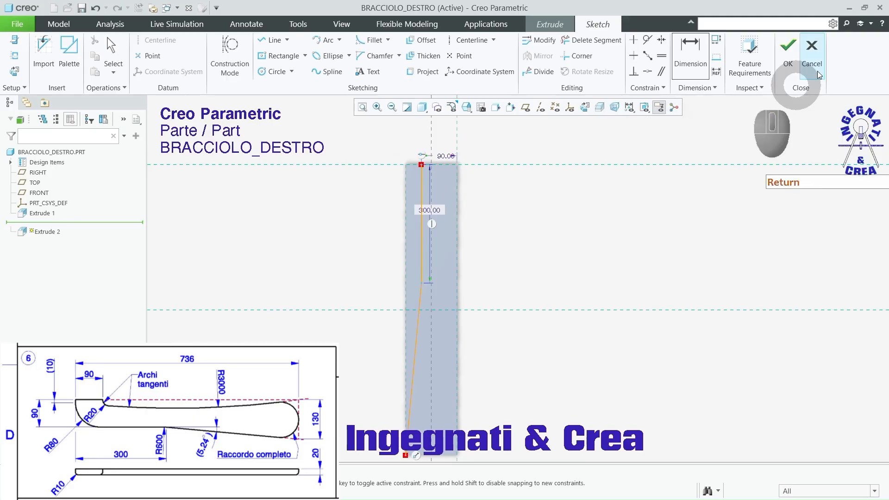
click(787, 50)
Step: Reverse the extrusion into the board and cut away the material outside the sketched line with depth Through All
middle_drag(641, 198, 646, 204)
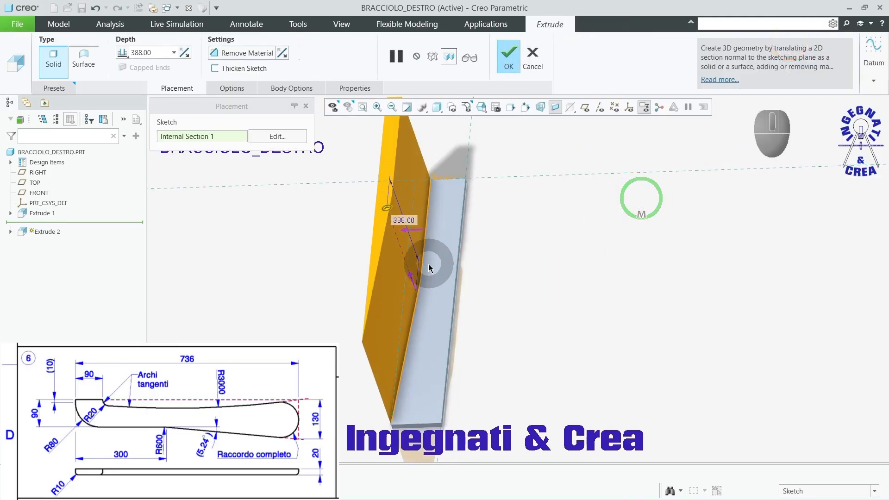
click(412, 278)
click(223, 54)
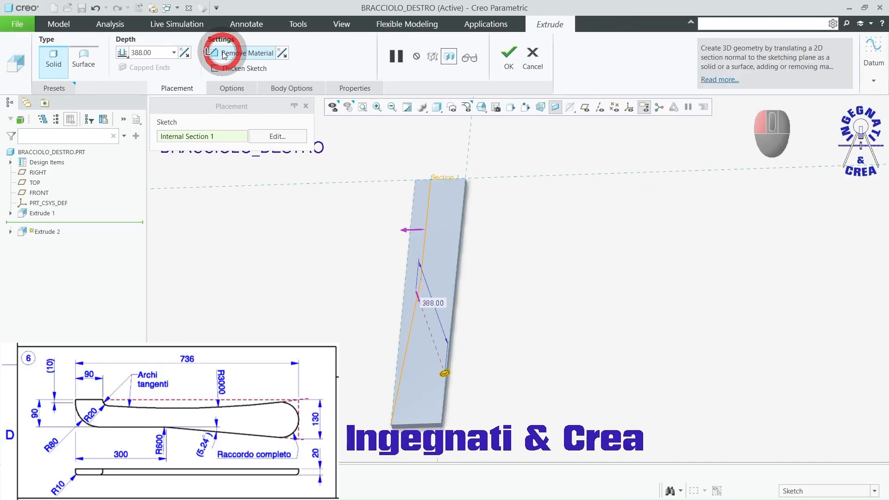
click(122, 52)
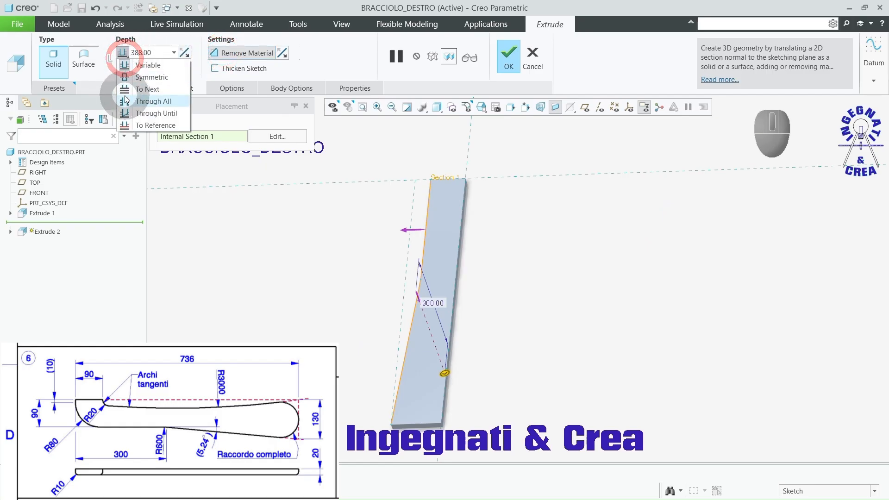
click(153, 101)
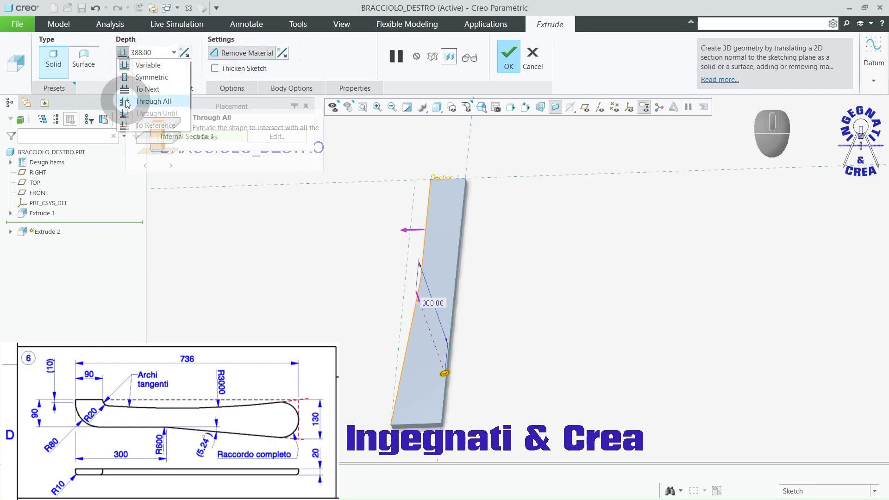
click(512, 57)
Step: Start an extrude on the board's large upper face and sketch a quarter arc of about 17 mm radius, starting on the long straight edge
click(546, 215)
middle_drag(546, 214, 522, 265)
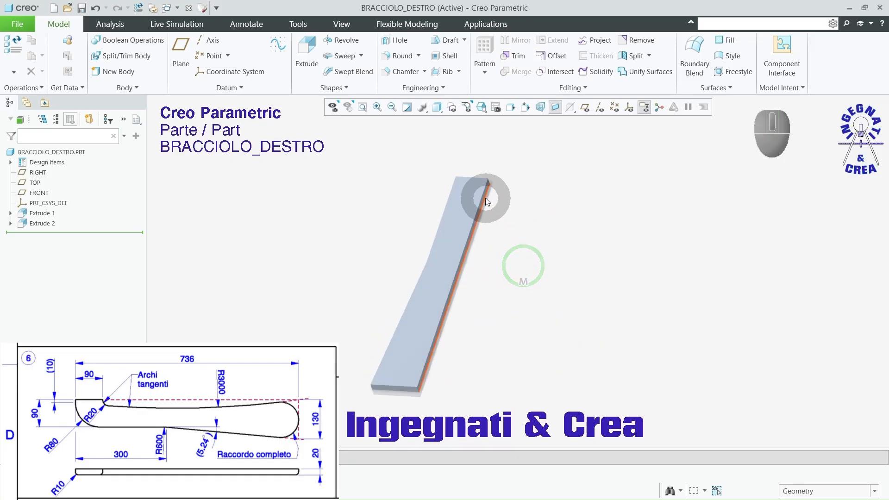
click(461, 225)
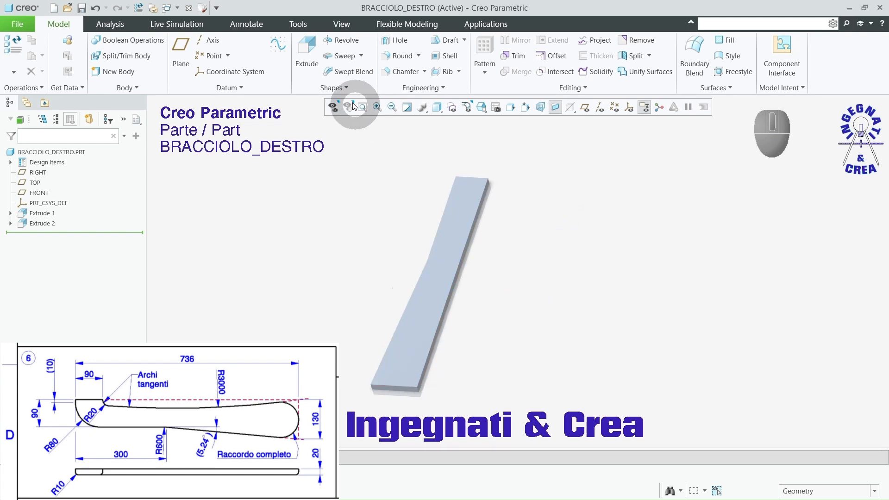
click(306, 43)
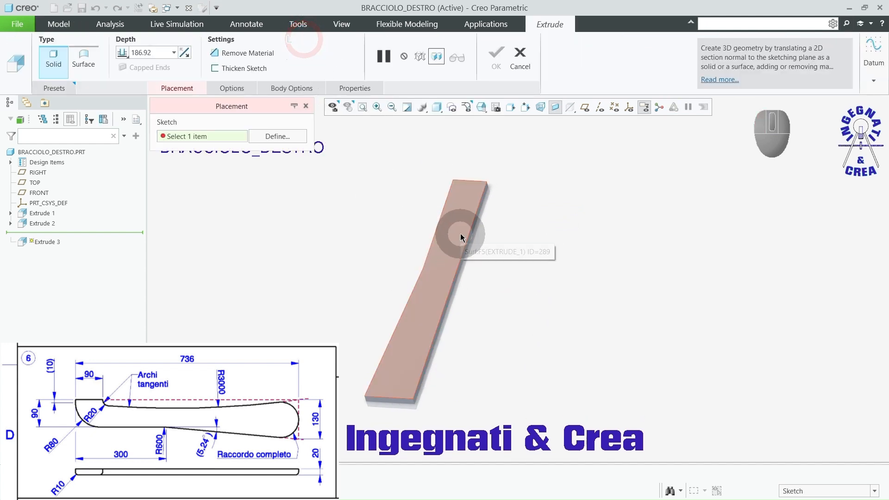
click(460, 233)
click(569, 111)
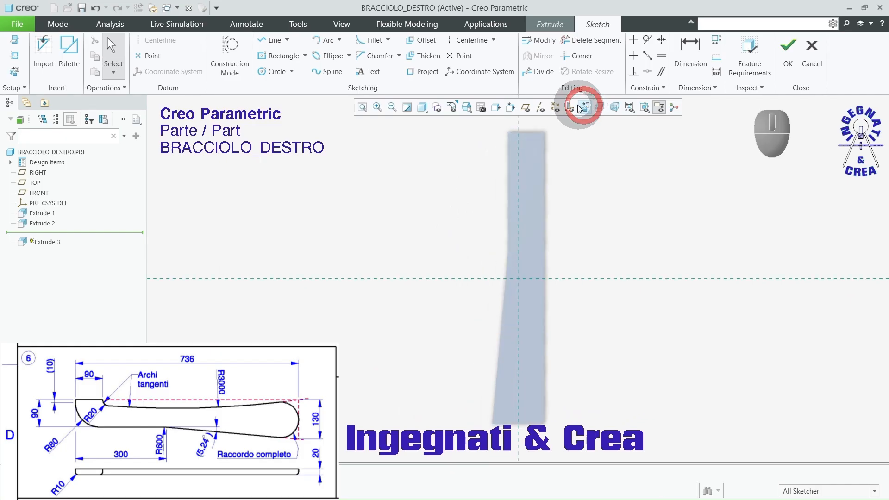
click(325, 42)
scroll(553, 153, down, 3)
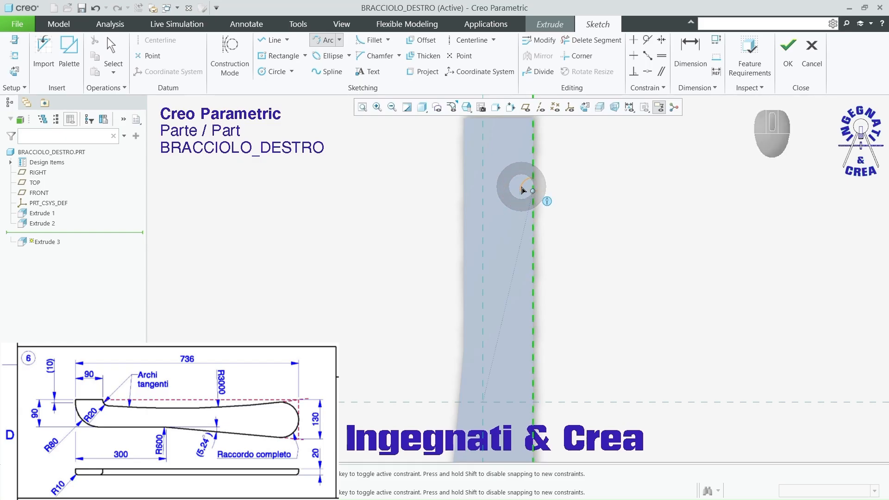
middle_click(554, 184)
Step: Move the small arc's free endpoint so the arc is shorter than a quarter circle, with a radius of about 18 mm
scroll(558, 188, up, 3)
scroll(484, 204, up, 1)
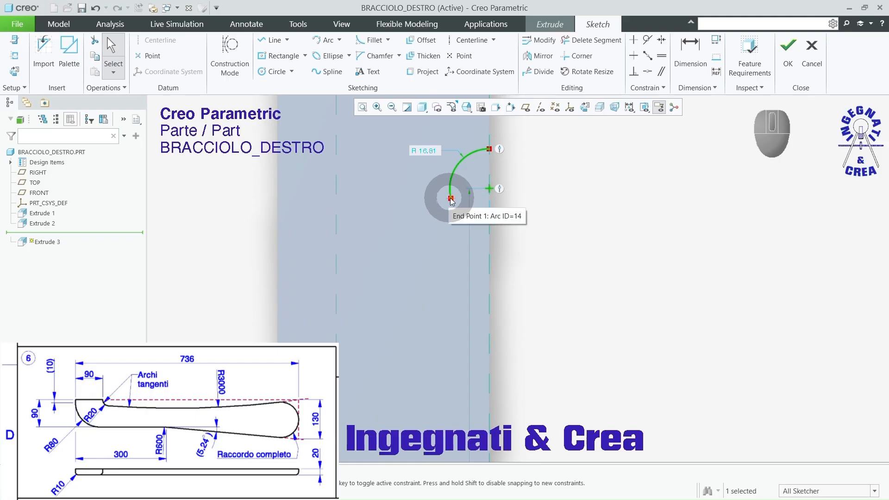
drag(452, 200, 453, 198)
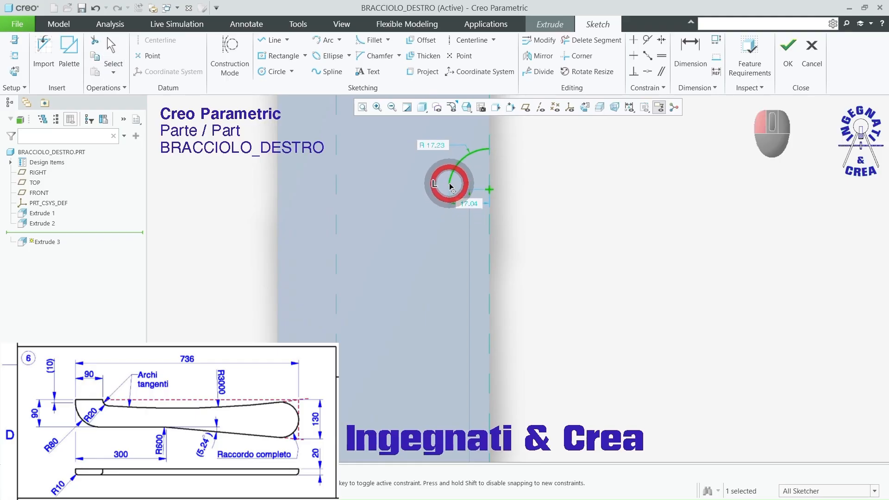
scroll(494, 173, down, 8)
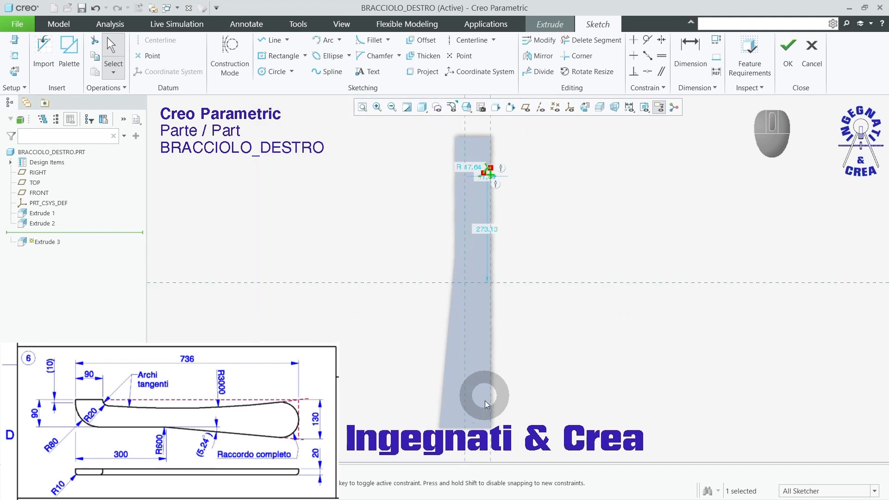
Step: Sketch a tangent arc from the small arc's free end down to the board's lower straight-edge corner, with a radius of about 1134 mm
scroll(471, 175, down, 6)
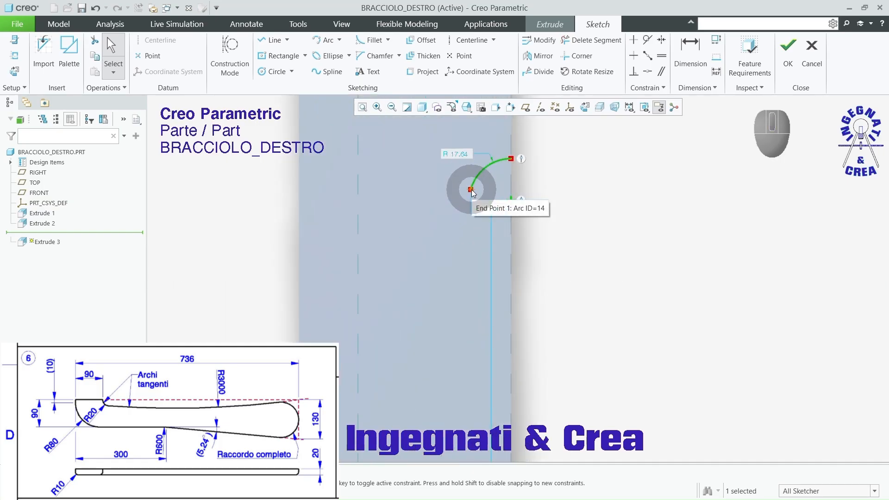
click(323, 40)
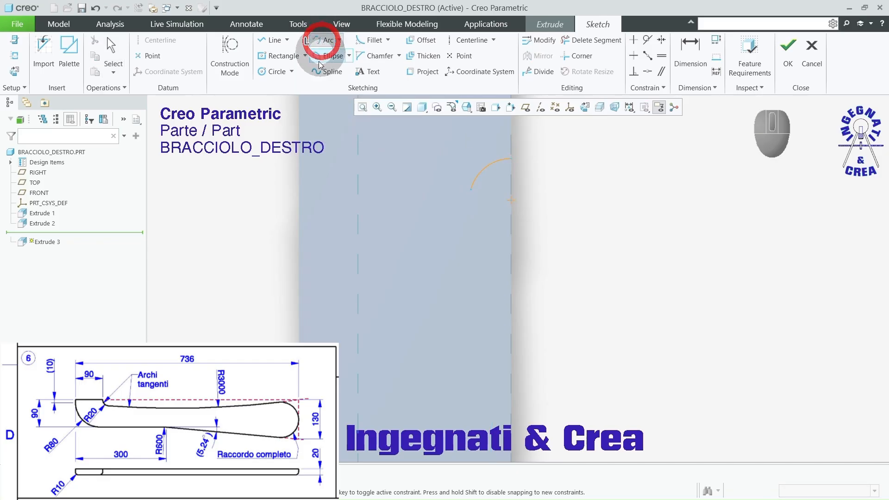
scroll(463, 190, up, 8)
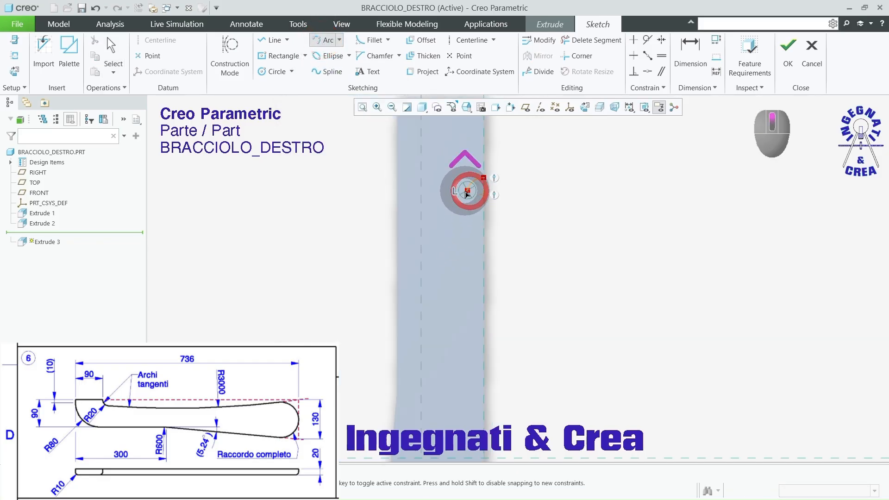
scroll(459, 300, down, 3)
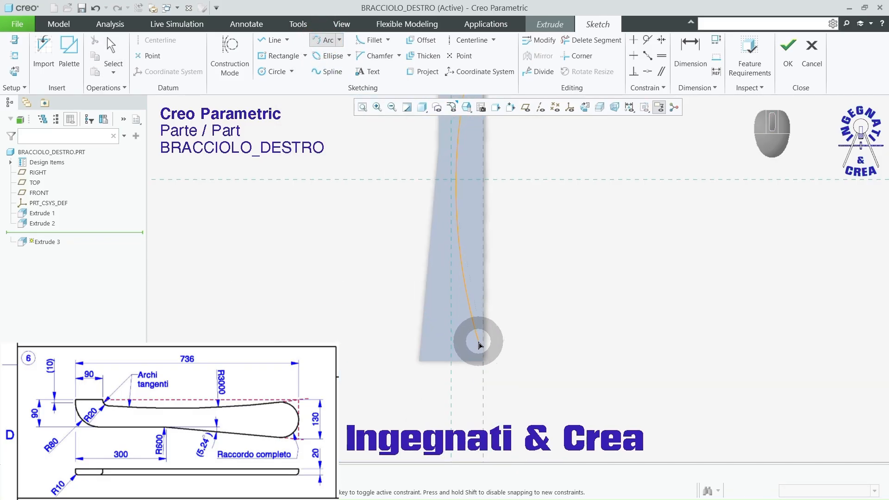
click(483, 362)
middle_click(561, 337)
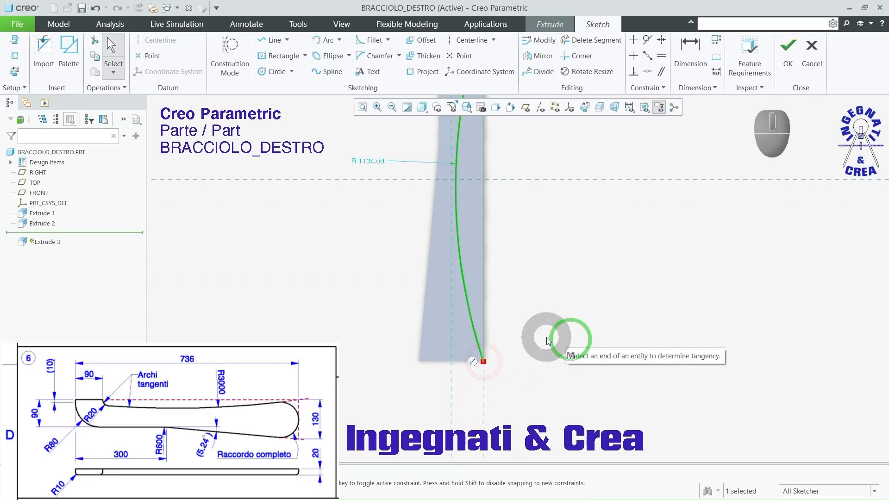
Step: Set the long arc's radius to 3000 mm and the small arc's radius to 20 mm
scroll(522, 312, up, 2)
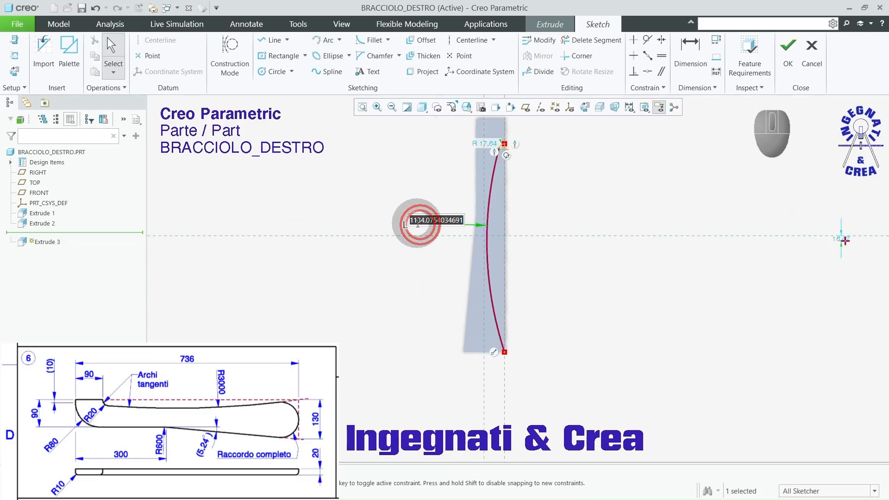
key(Return)
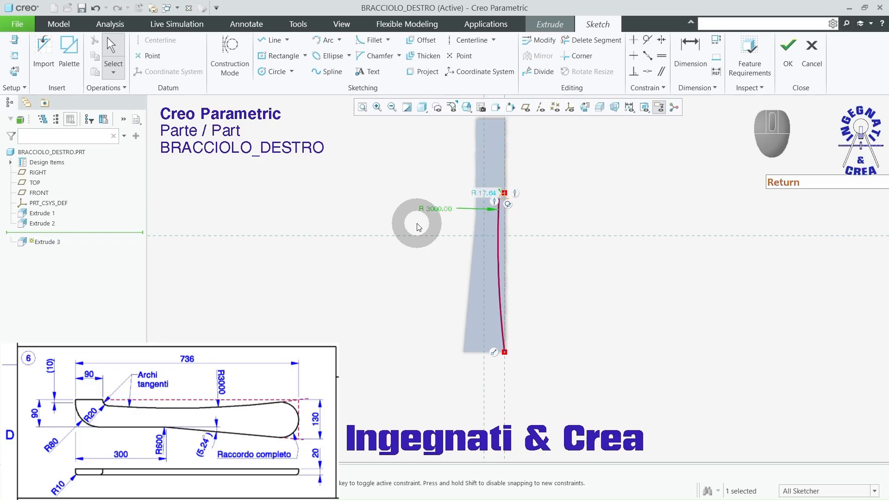
scroll(439, 184, down, 6)
double_click(447, 197)
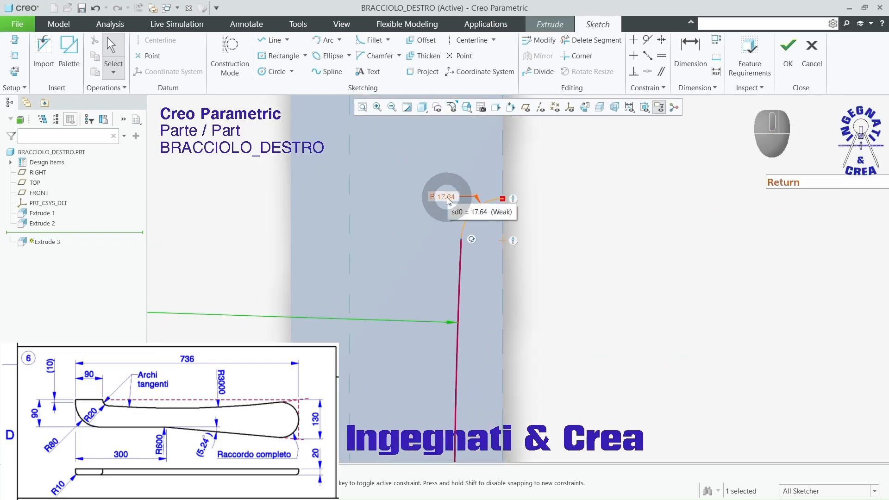
key(Return)
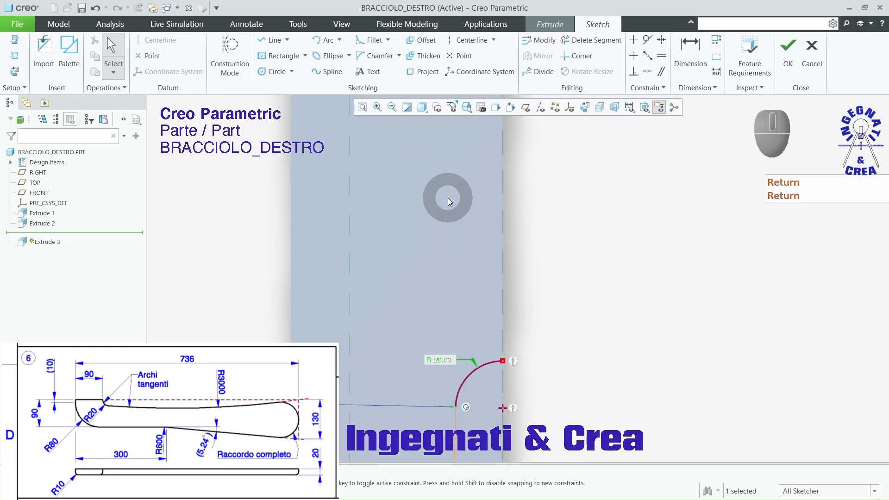
Step: Dimension the small arc's edge endpoint 90 mm from the board's upper end face, and restore the sketch orientation
scroll(479, 173, up, 4)
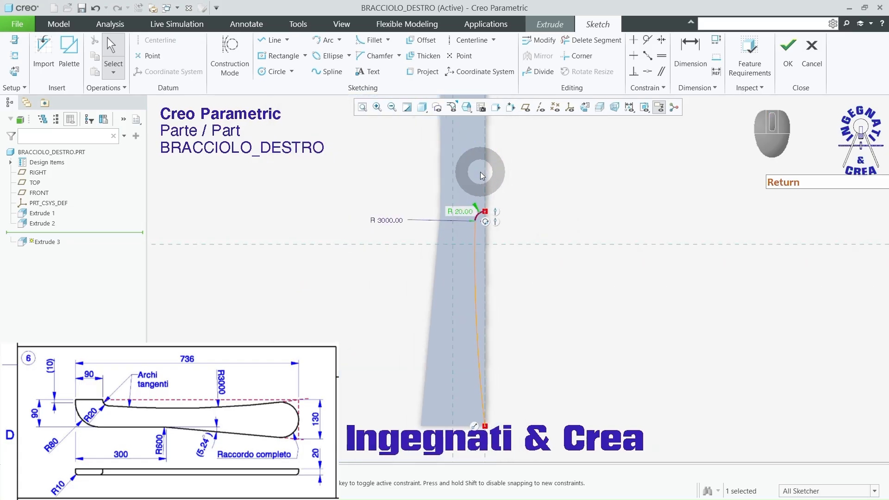
scroll(458, 208, down, 3)
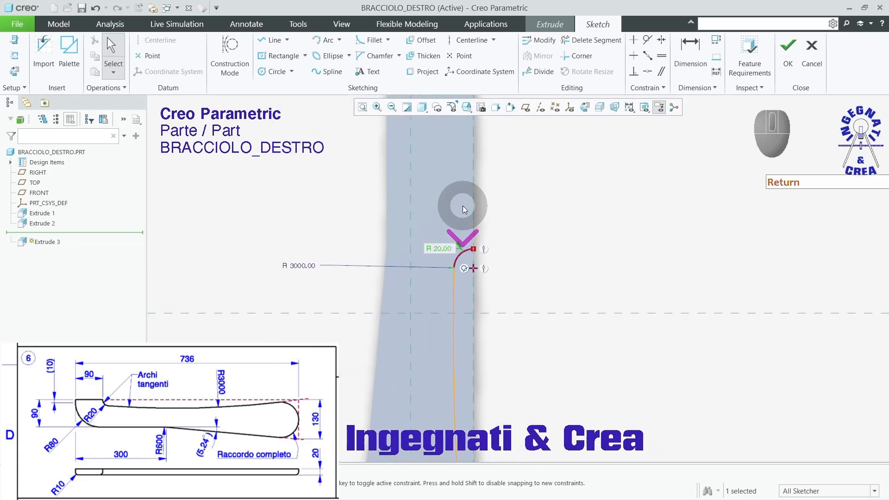
mouse_move(539, 213)
middle_down()
mouse_move(508, 262)
mouse_move(539, 162)
middle_up()
click(692, 49)
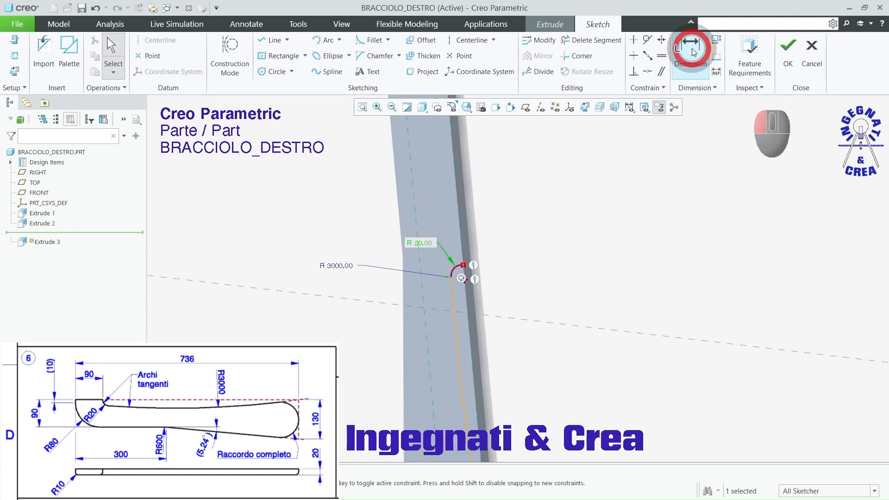
click(463, 265)
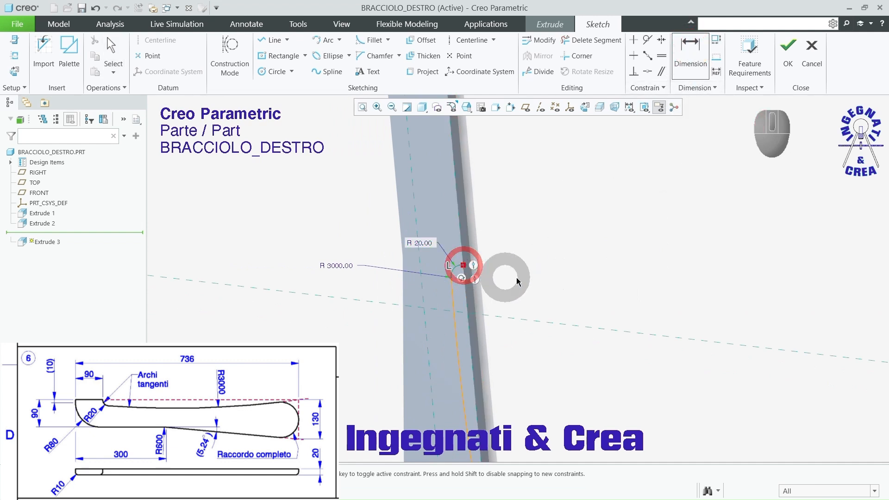
scroll(576, 273, up, 3)
scroll(492, 148, down, 3)
click(532, 194)
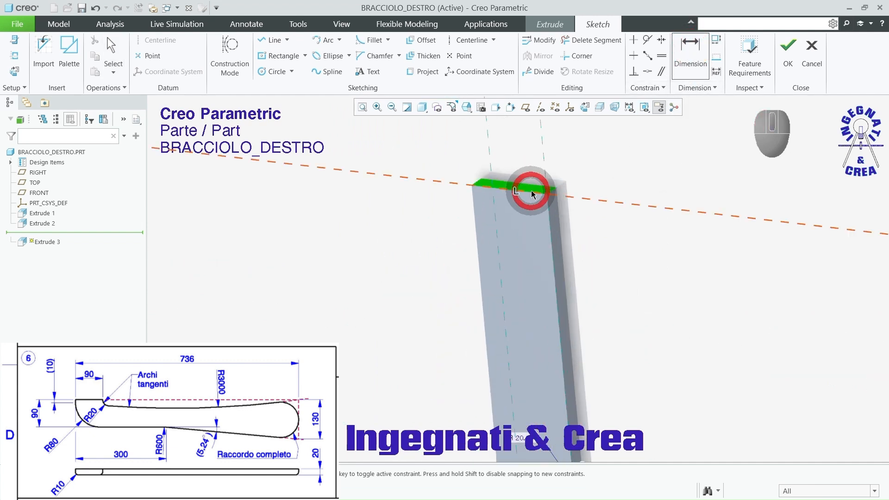
middle_click(613, 250)
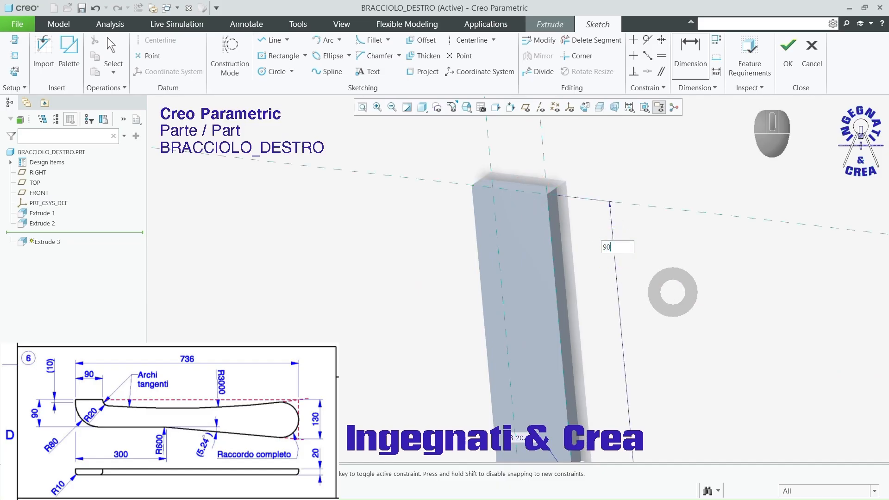
key(Return)
scroll(567, 185, up, 3)
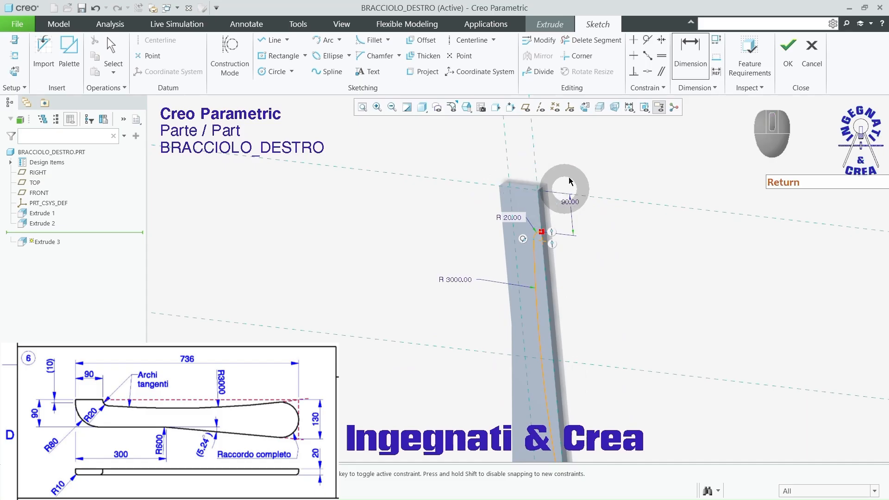
click(585, 107)
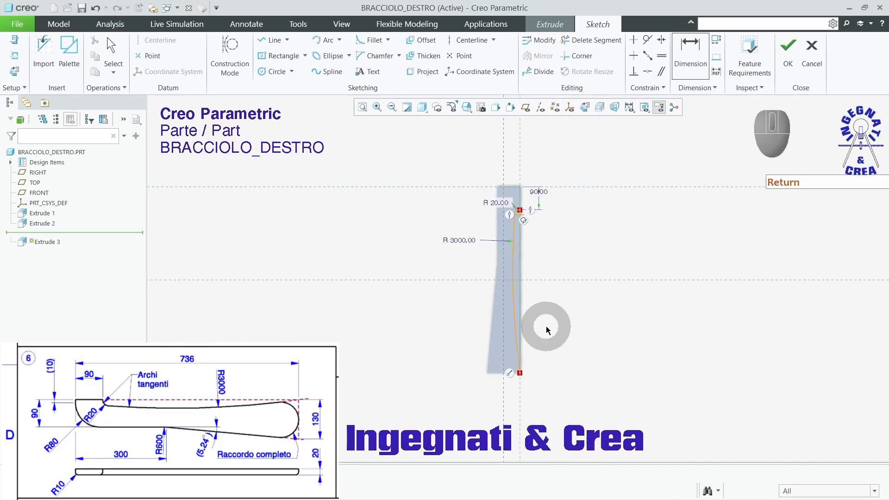
scroll(548, 328, down, 2)
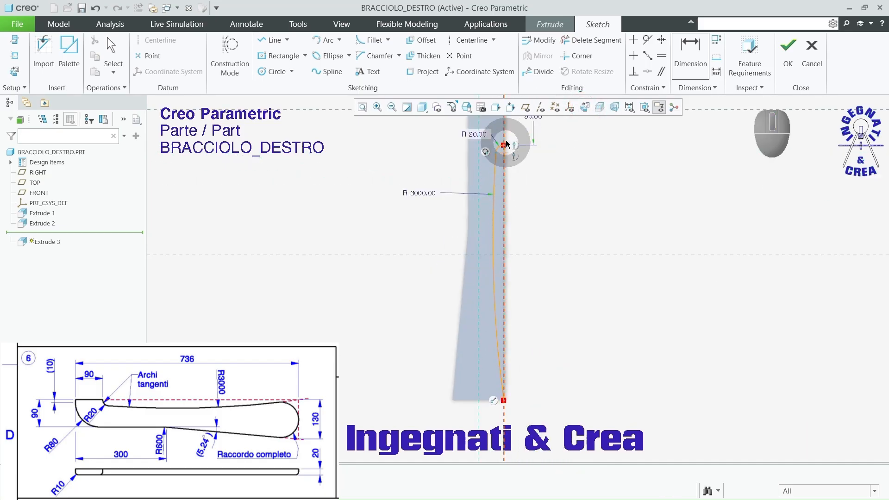
scroll(502, 153, down, 5)
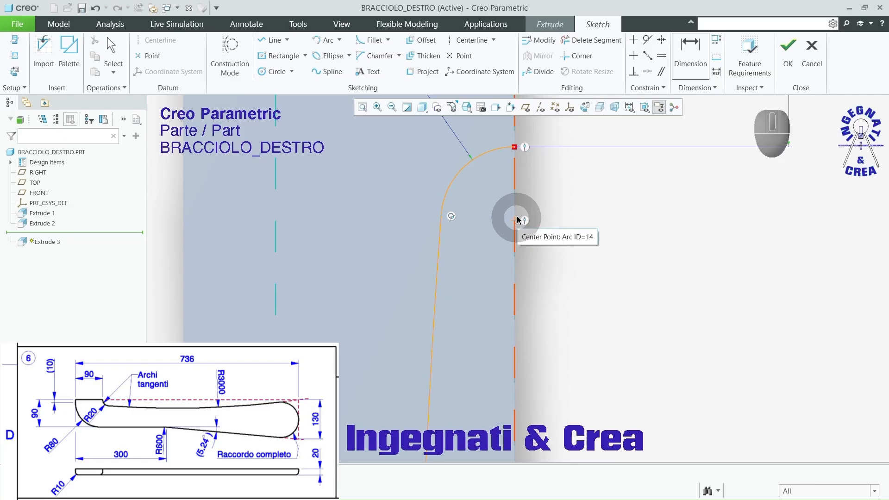
Step: Finish the tangent-arc sketch and cut it out of the board as a Remove Material extrusion with Through All depth
scroll(493, 216, up, 2)
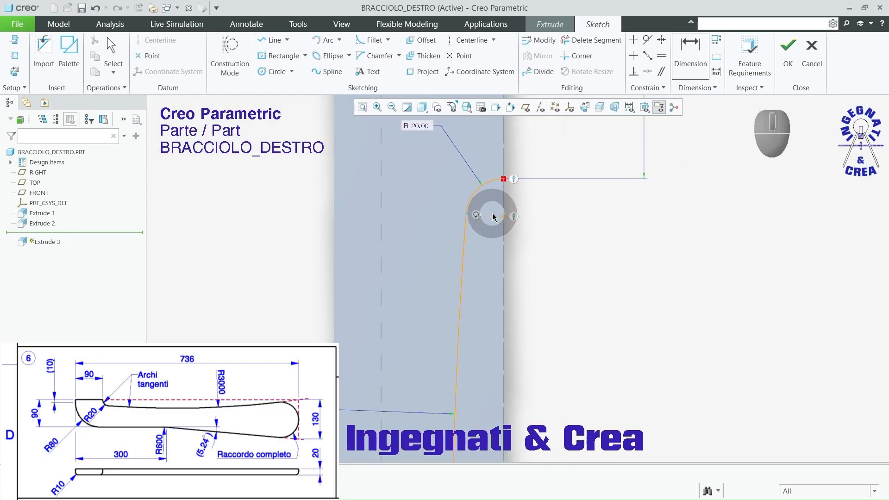
scroll(494, 217, up, 2)
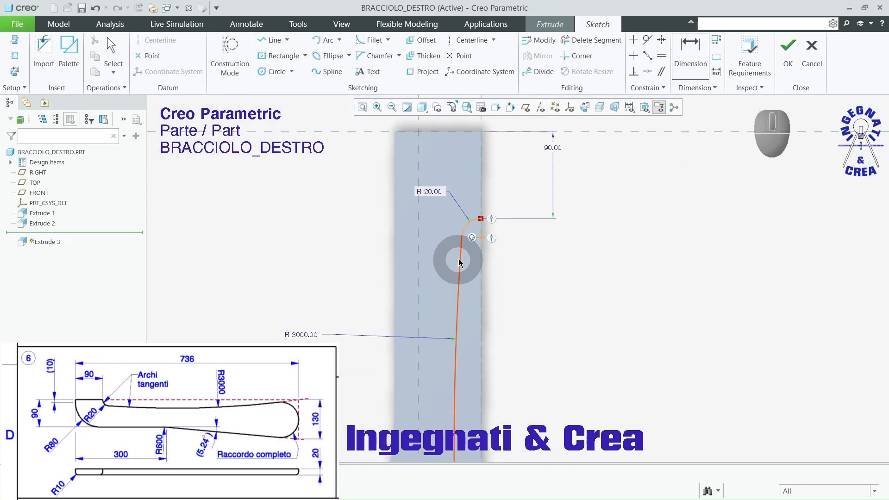
click(788, 55)
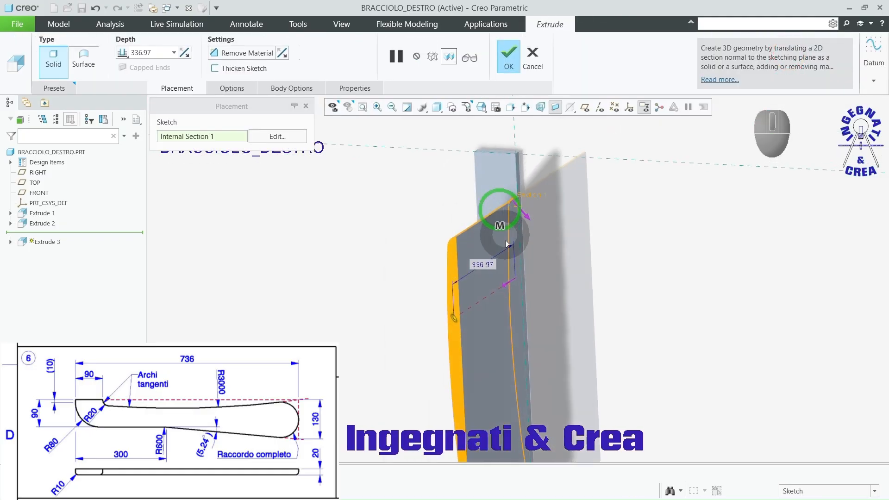
middle_drag(507, 244, 576, 278)
right_click(619, 250)
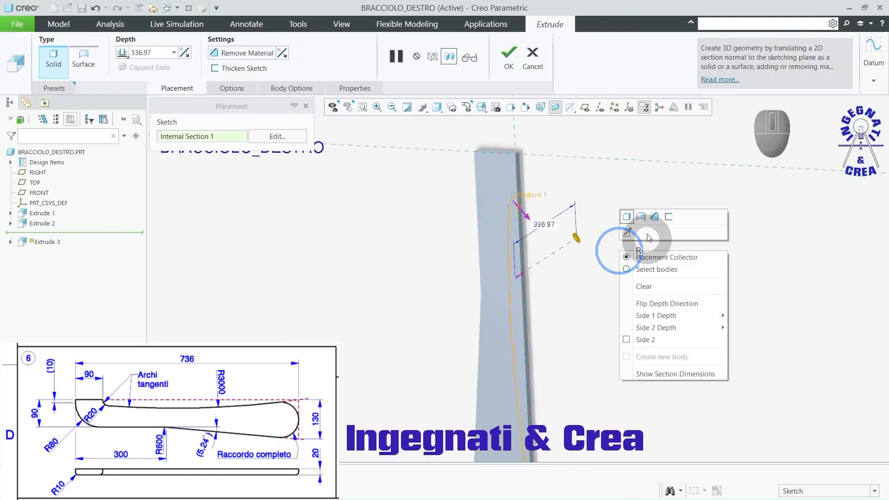
click(654, 218)
right_click(574, 237)
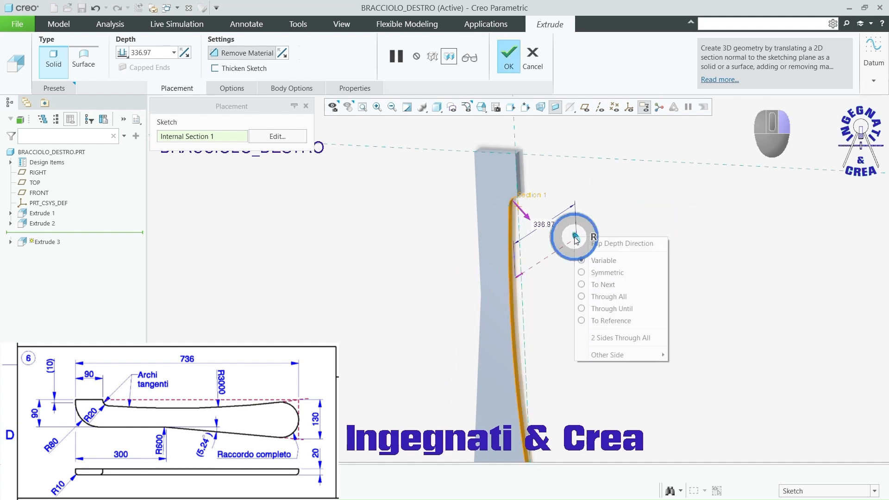
click(610, 296)
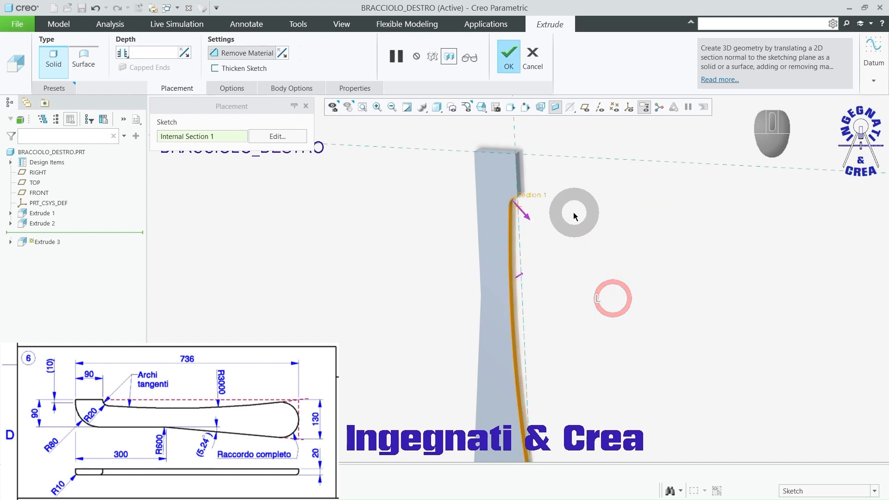
middle_drag(571, 243, 625, 255)
click(509, 57)
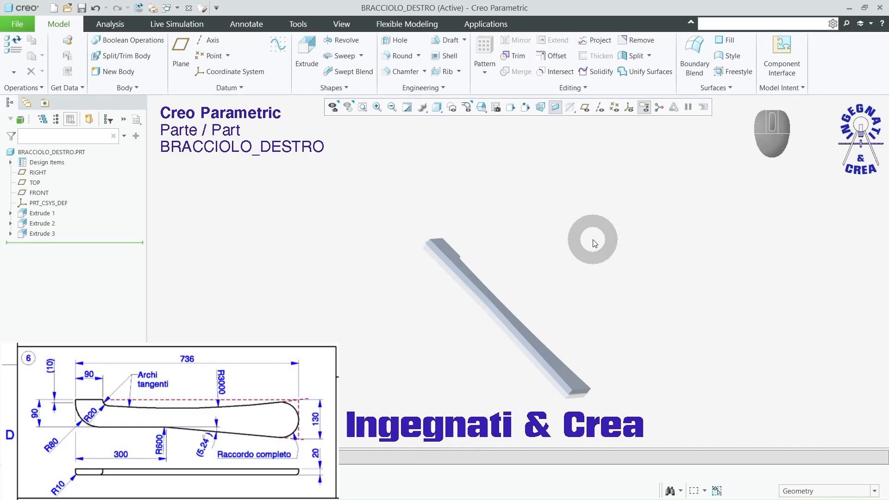
Step: Start a Round on the outer corner edge of the board's narrow end with a radius of 80 mm
middle_drag(578, 227, 574, 253)
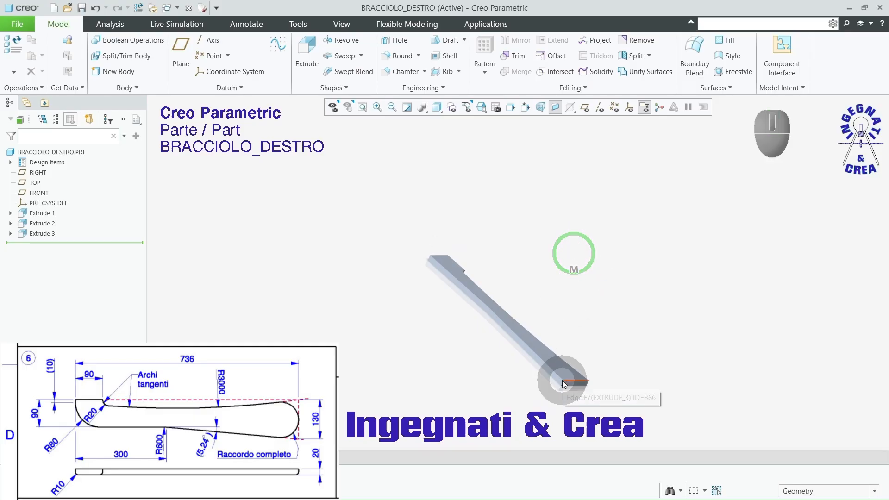
click(401, 55)
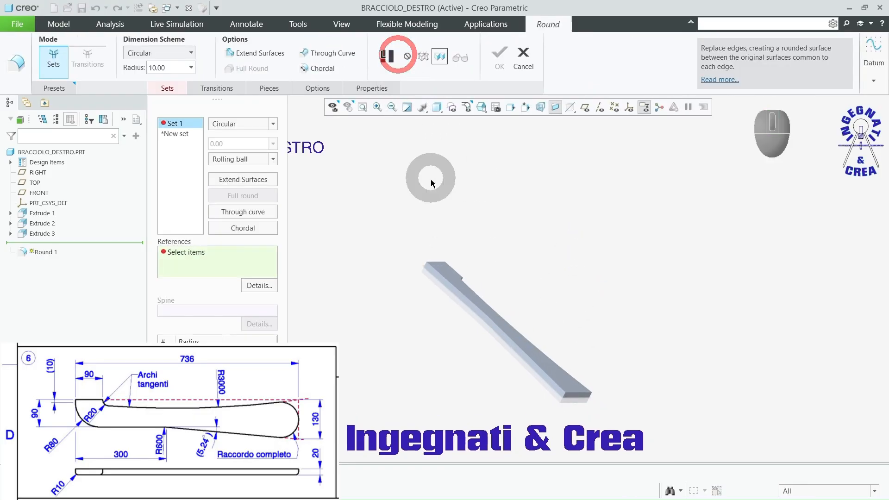
scroll(424, 250, down, 5)
click(418, 314)
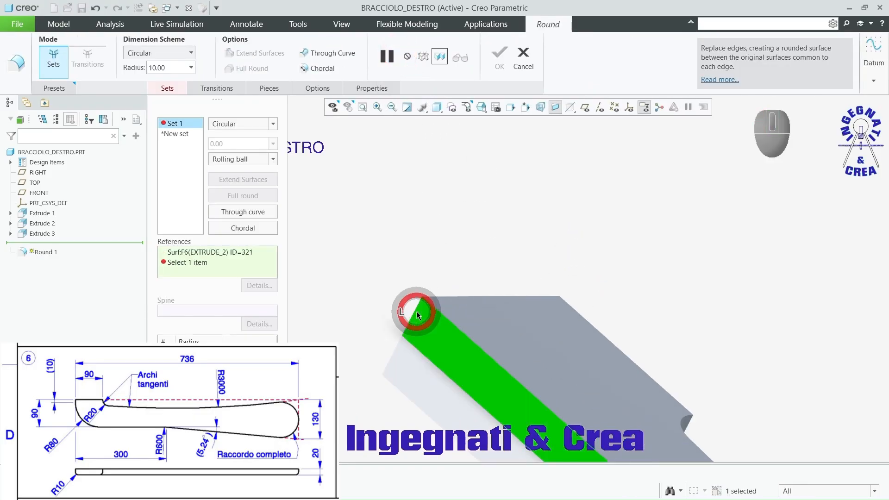
click(419, 311)
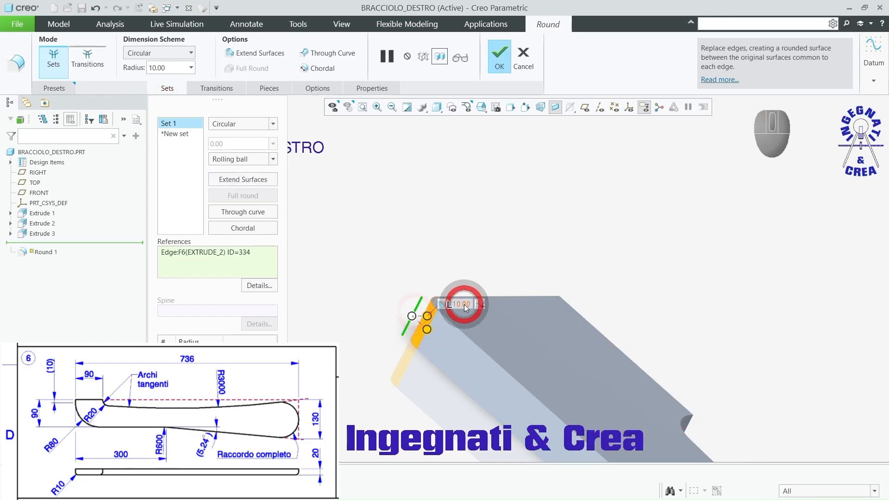
text(80)
key(Return)
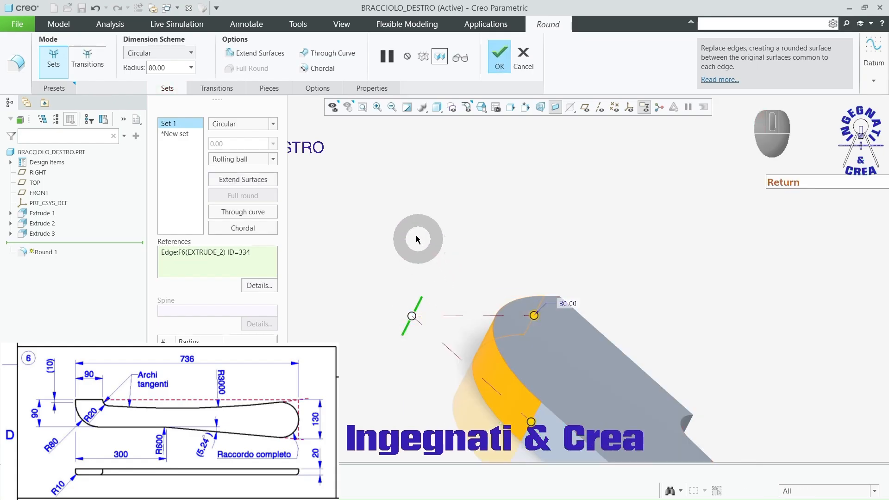
Step: Add a second round set with a radius of 600 mm on the bend edge midway along the board's long side
scroll(408, 218, up, 5)
scroll(504, 368, down, 2)
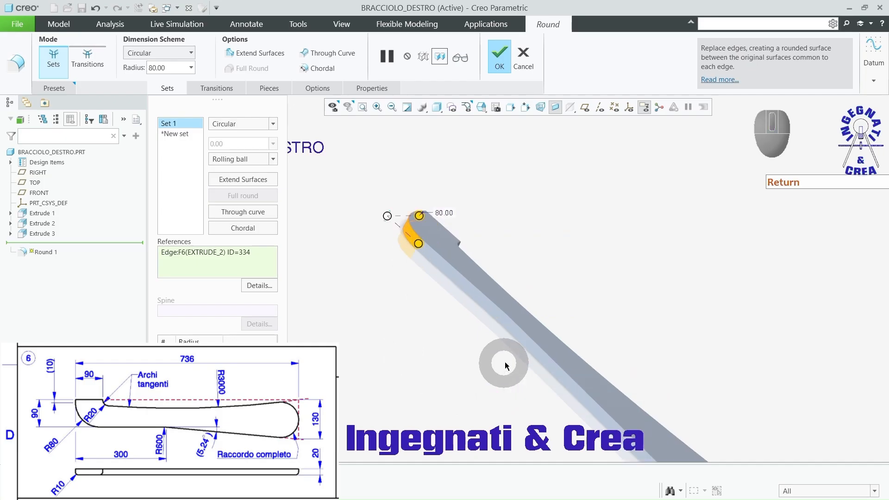
click(504, 324)
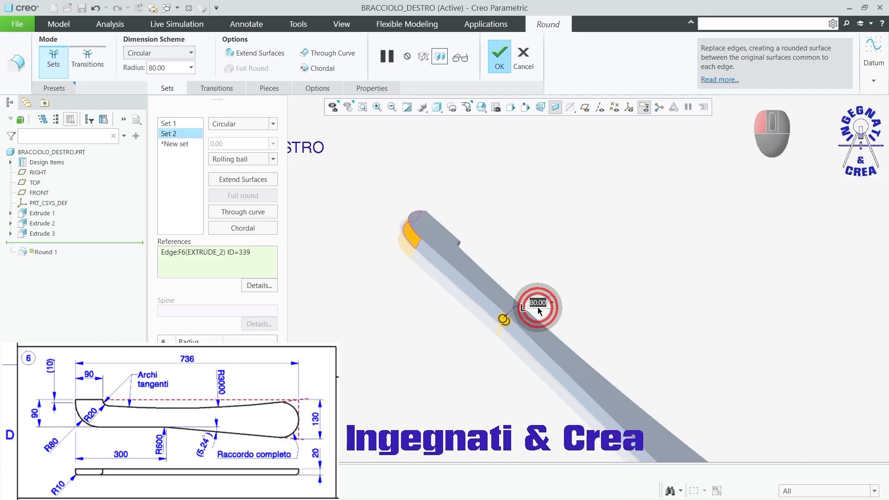
key(Return)
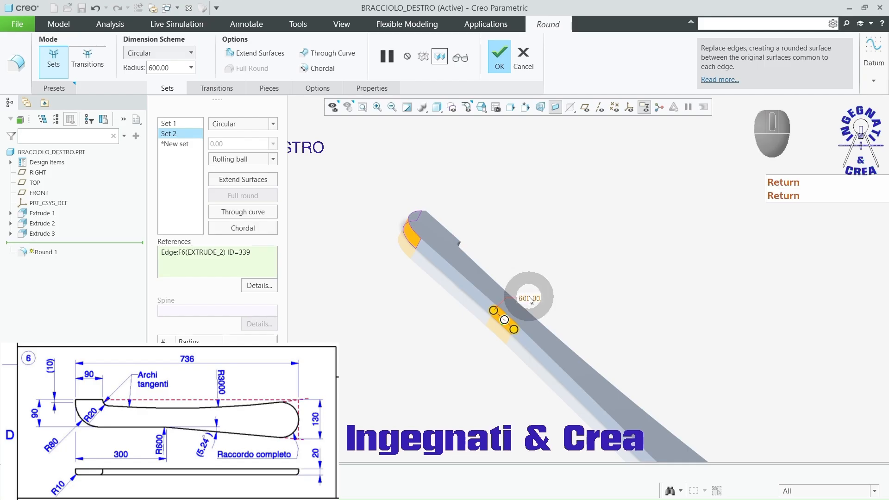
Step: Add a third set as a full round between the two corner edges of the wide end, and complete the Round feature
scroll(547, 240, up, 4)
scroll(615, 355, down, 6)
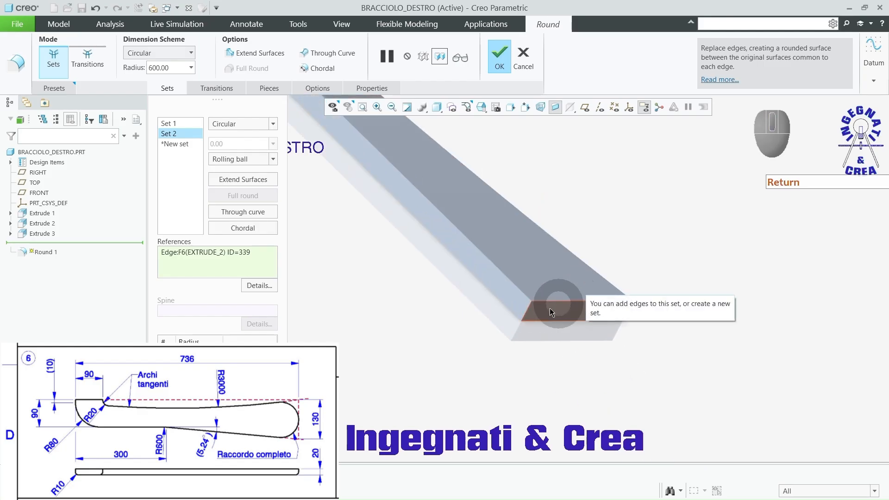
click(527, 313)
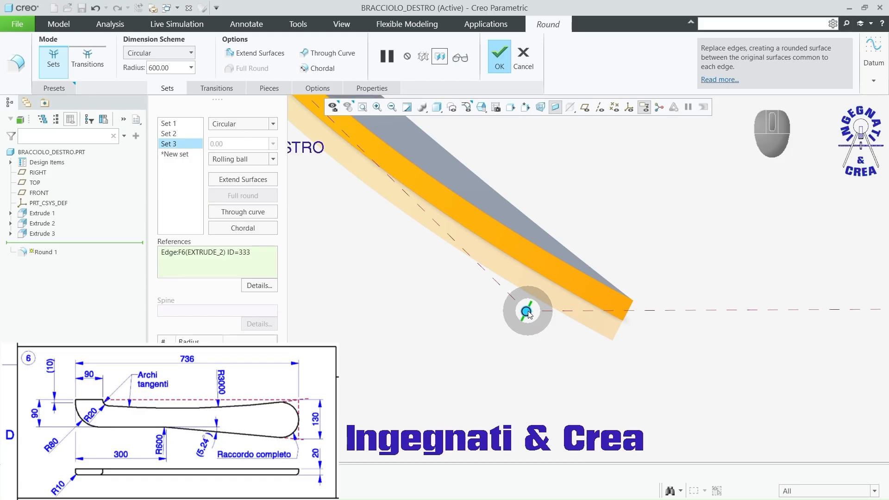
ctrl+click(631, 309)
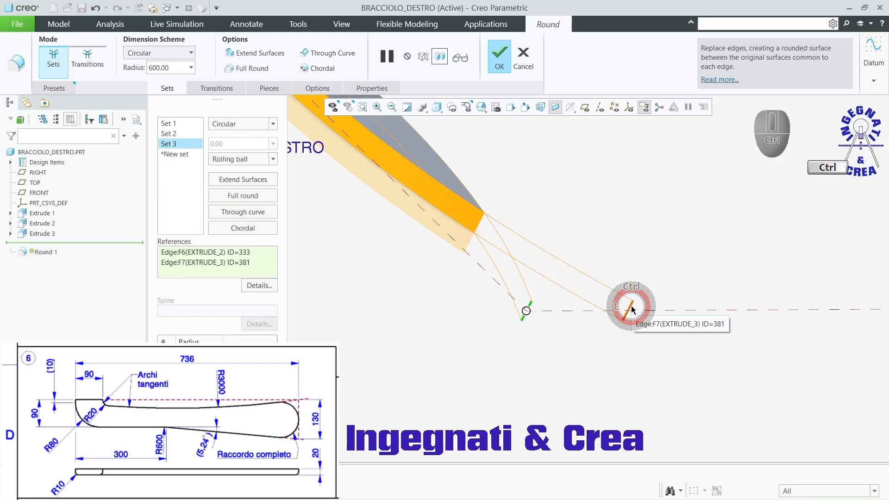
right_click(670, 235)
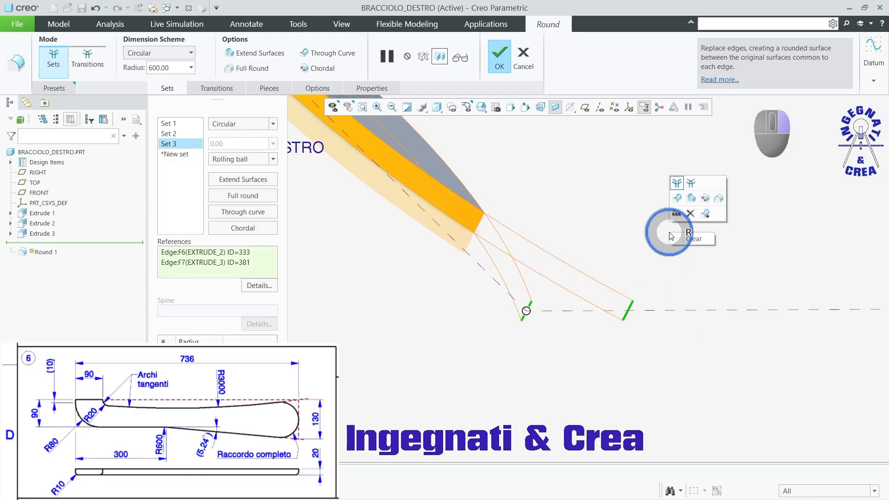
click(719, 198)
middle_drag(660, 362, 685, 328)
click(502, 60)
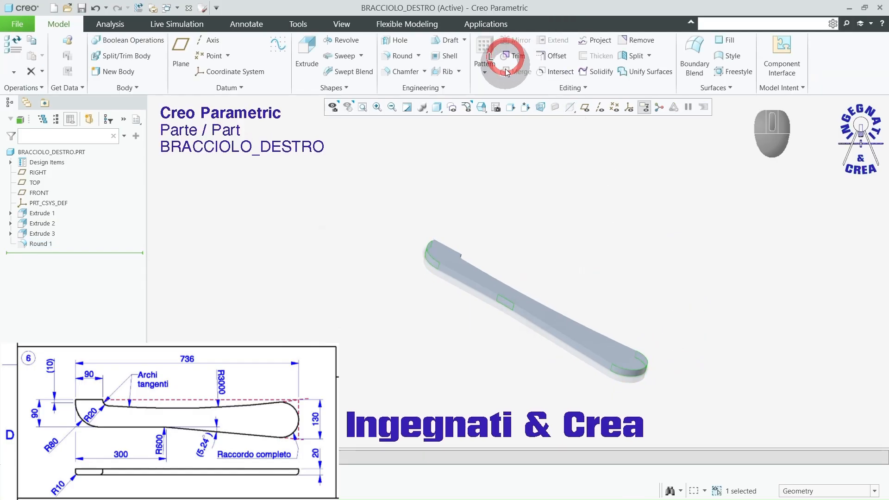
Step: Display the armrest shaded with edges to examine its rounded outline, and restore the shading without edges
click(532, 200)
key(ctrl+2)
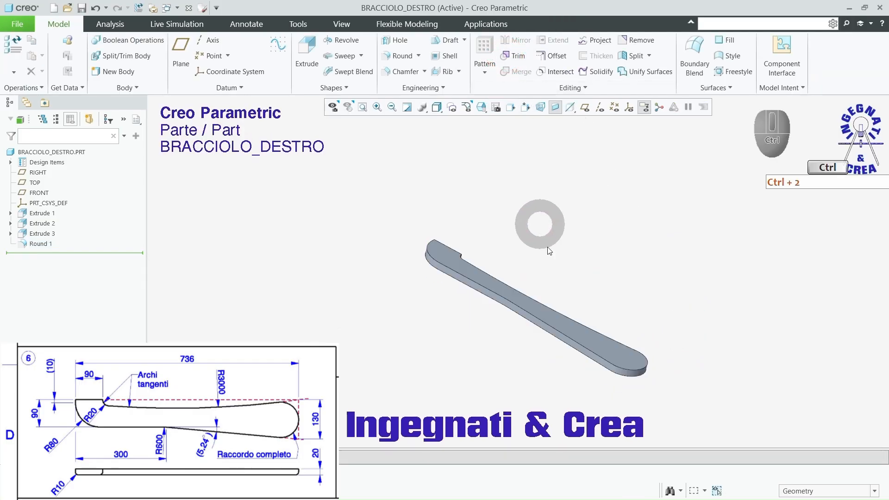
scroll(474, 299, down, 4)
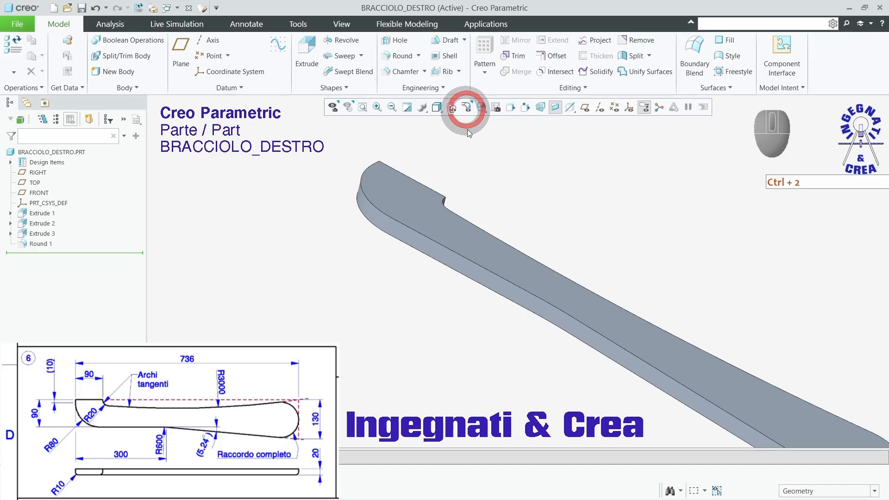
scroll(353, 187, up, 3)
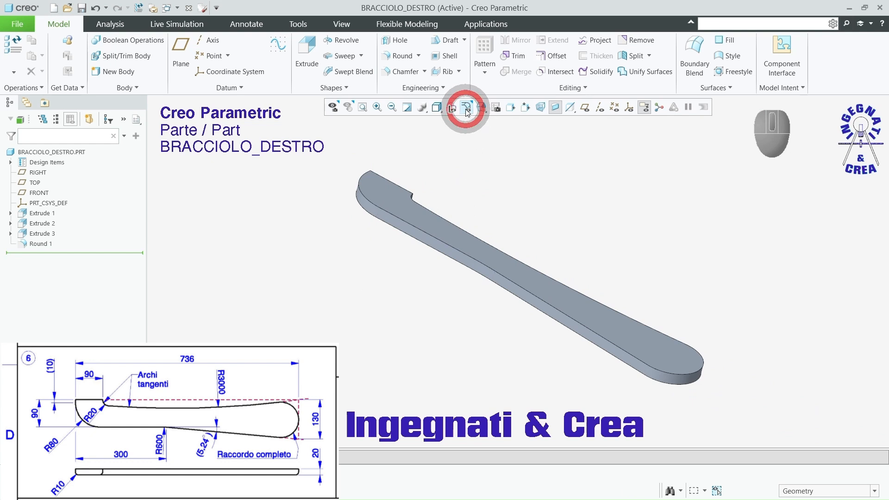
key(ctrl+1)
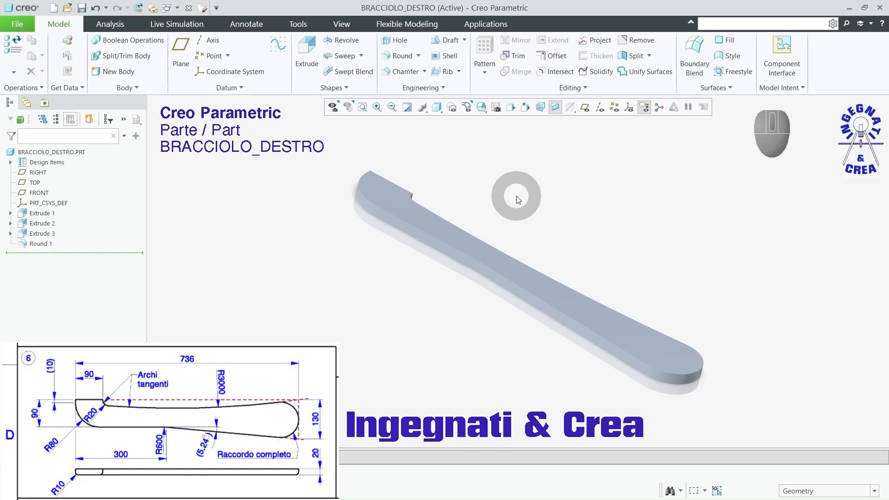
Step: Round the armrest's upper face edge chain along the curved outline with a 10 mm radius
click(401, 57)
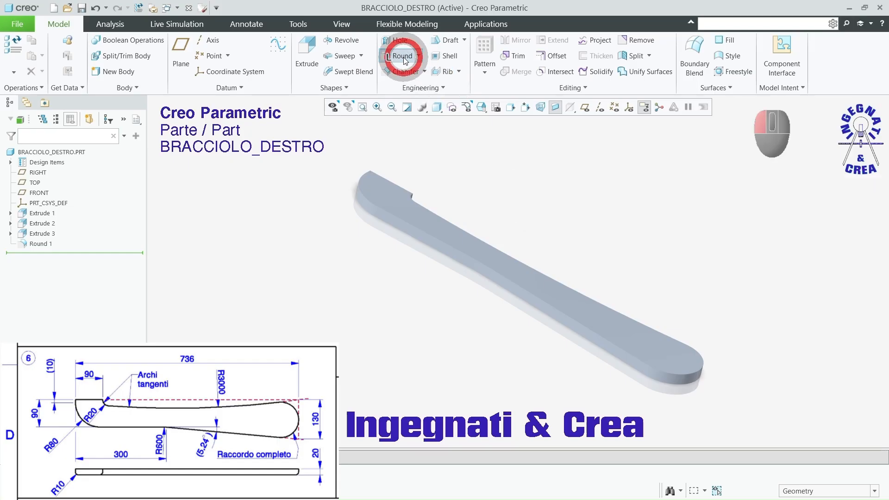
click(436, 249)
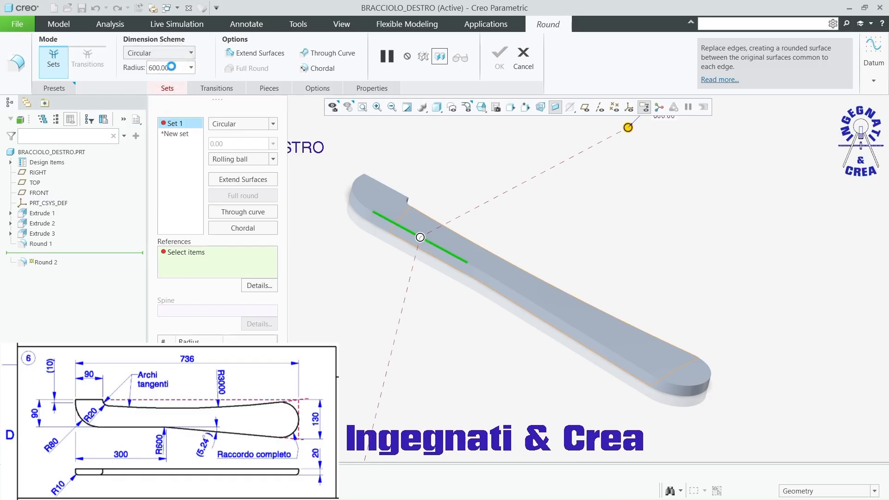
double_click(173, 67)
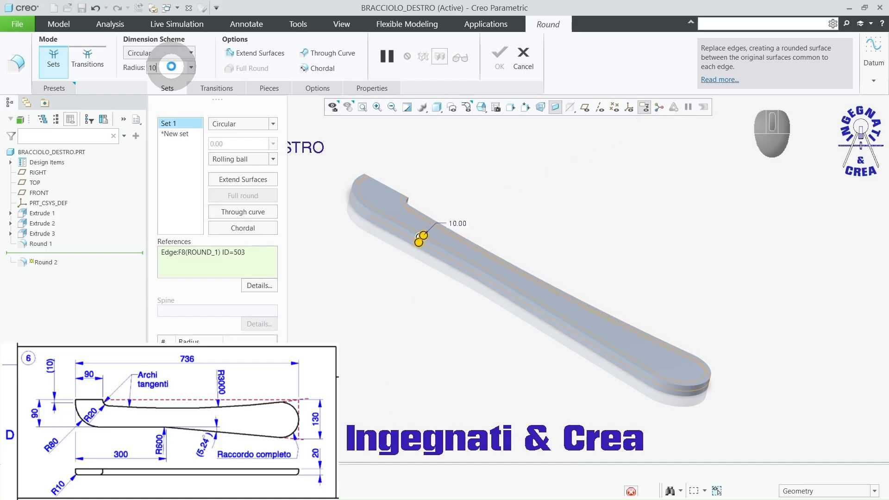
text(10)
key(Return)
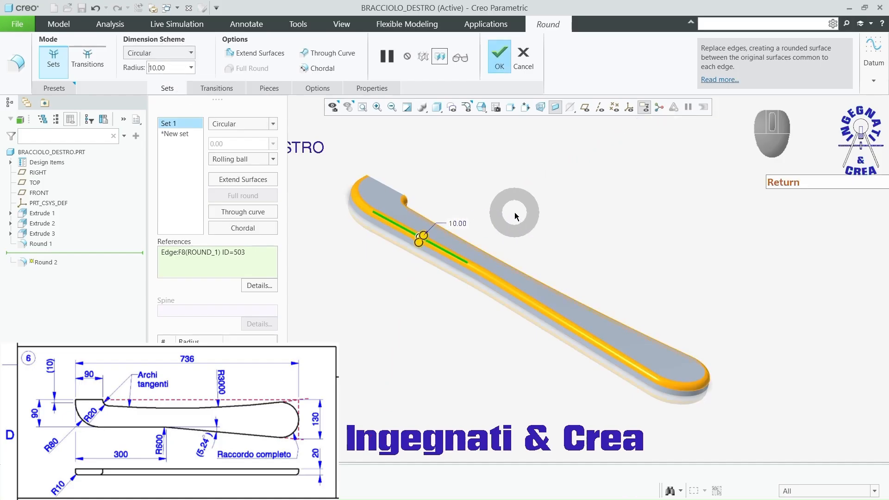
click(502, 66)
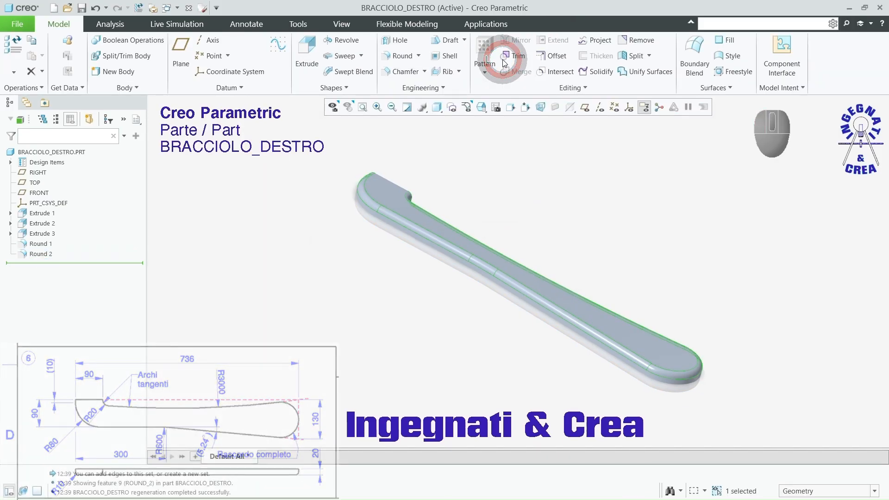
Step: Apply the first Wood-Cherry library appearance to the whole BRACCIOLO_DESTRO part
middle_drag(506, 149, 566, 236)
scroll(409, 264, down, 7)
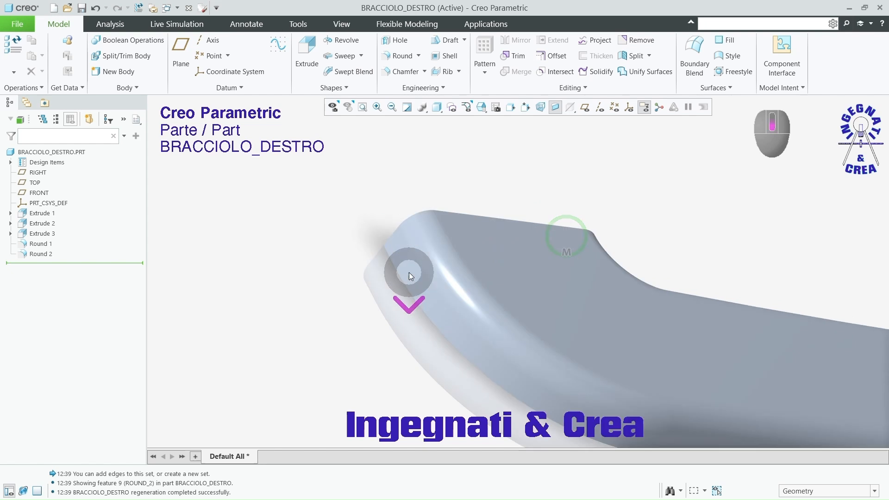
scroll(340, 209, up, 1)
scroll(340, 209, up, 3)
mouse_move(509, 250)
middle_down()
mouse_move(520, 256)
mouse_move(513, 240)
mouse_move(519, 255)
middle_up()
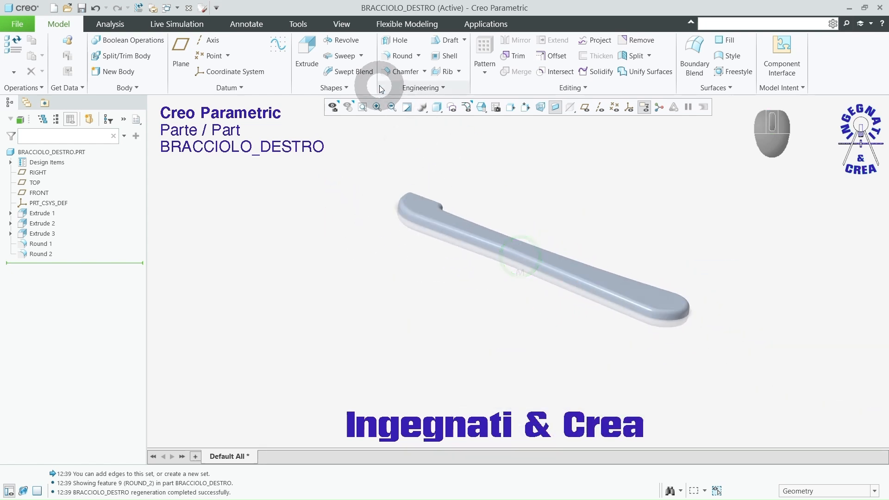
click(345, 24)
click(180, 65)
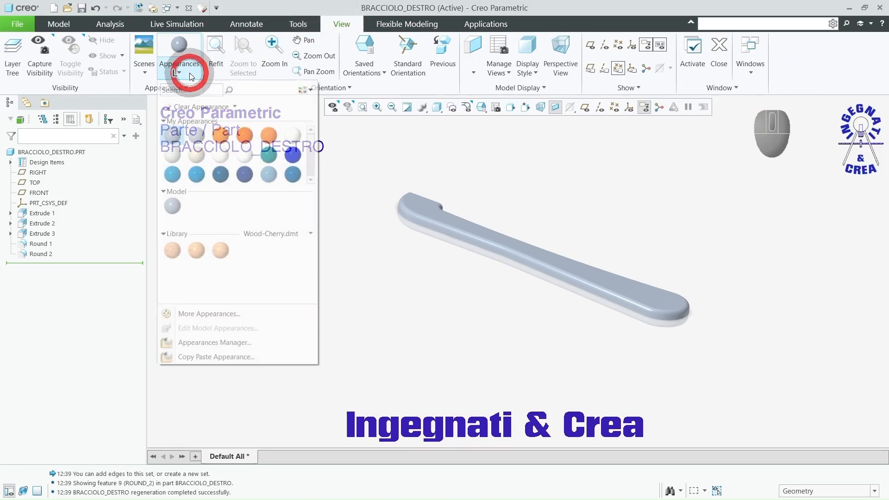
click(171, 251)
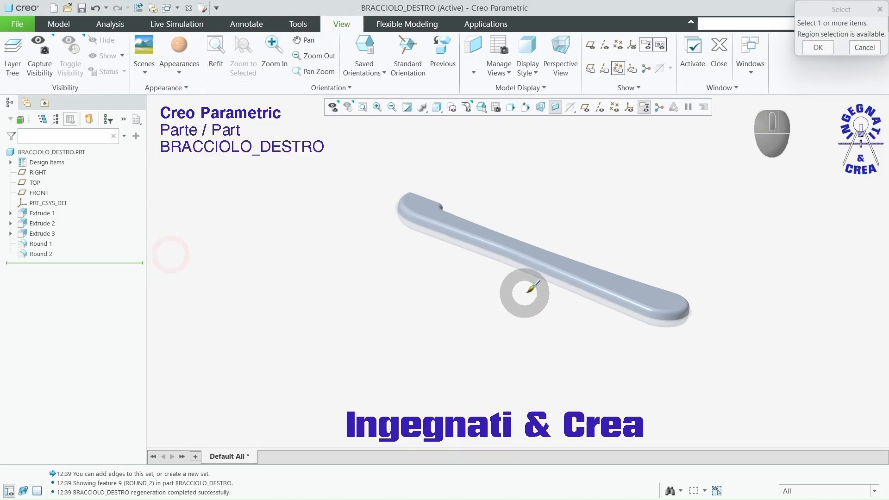
click(55, 153)
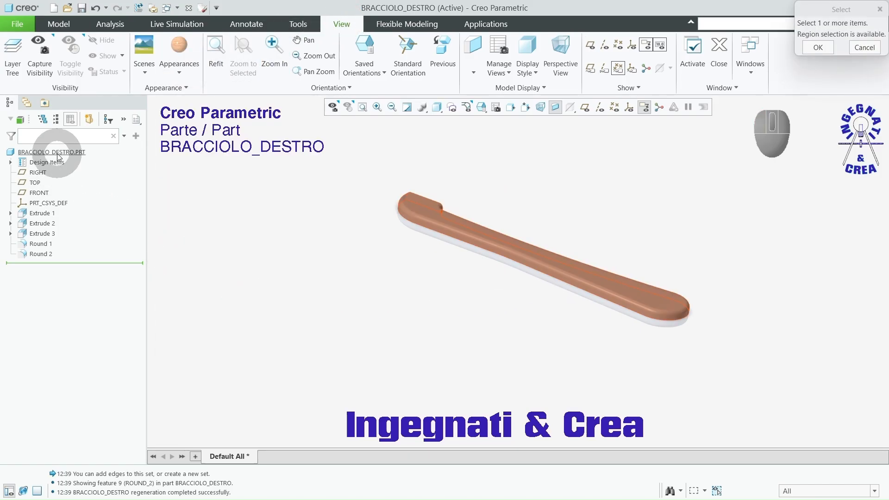
middle_click(196, 203)
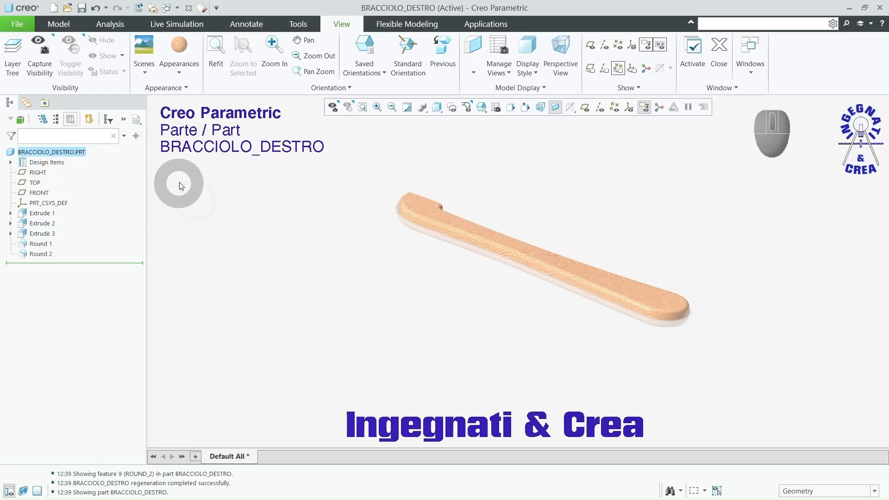
Step: Edit the wood-cherry-solid-polished model appearance, setting its scale to 70 and its grain direction to the Y Axis
click(179, 73)
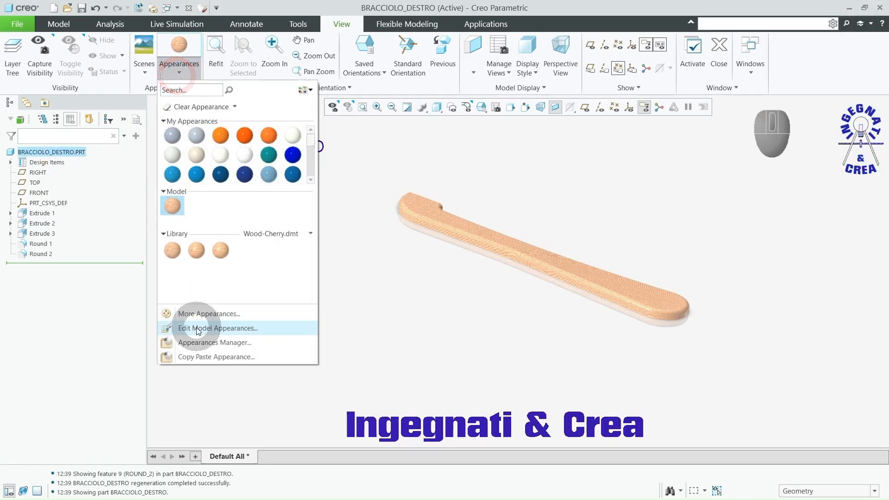
click(196, 328)
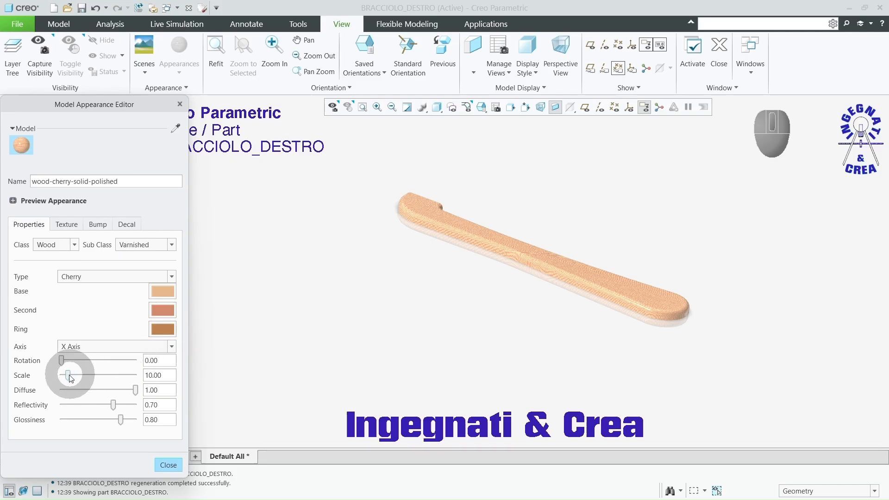
drag(68, 375, 115, 380)
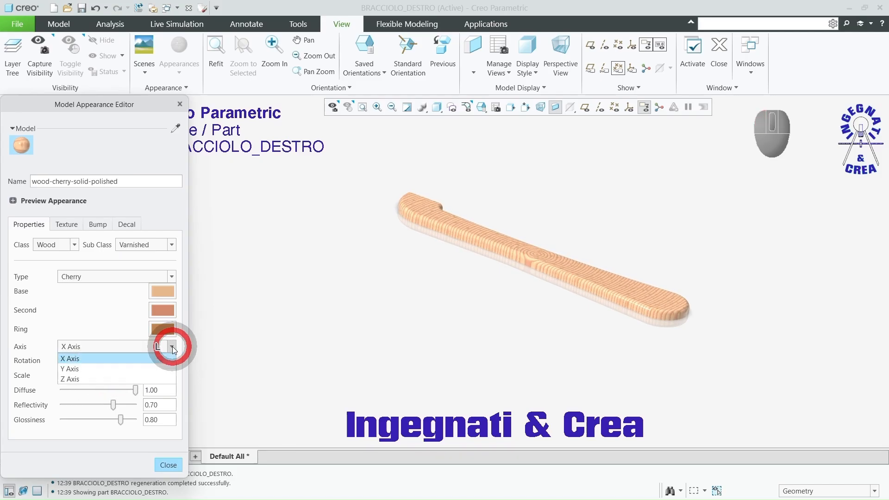
click(163, 378)
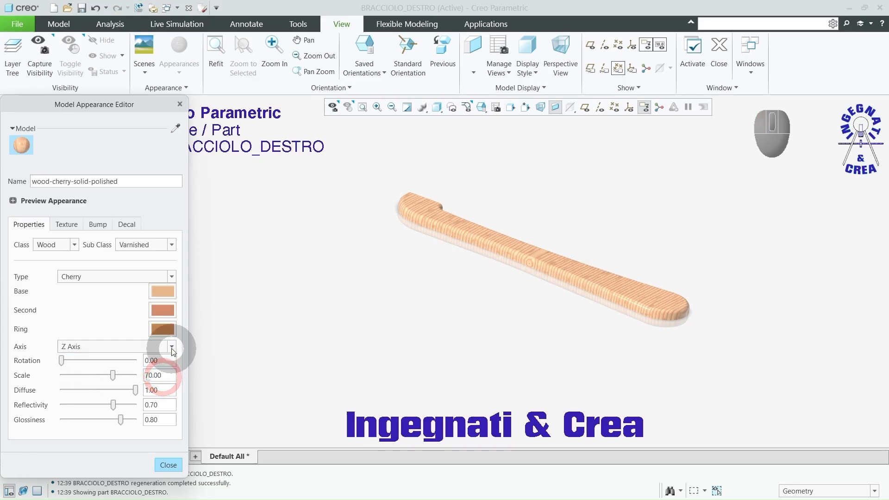
click(171, 347)
click(166, 366)
middle_drag(463, 329, 462, 348)
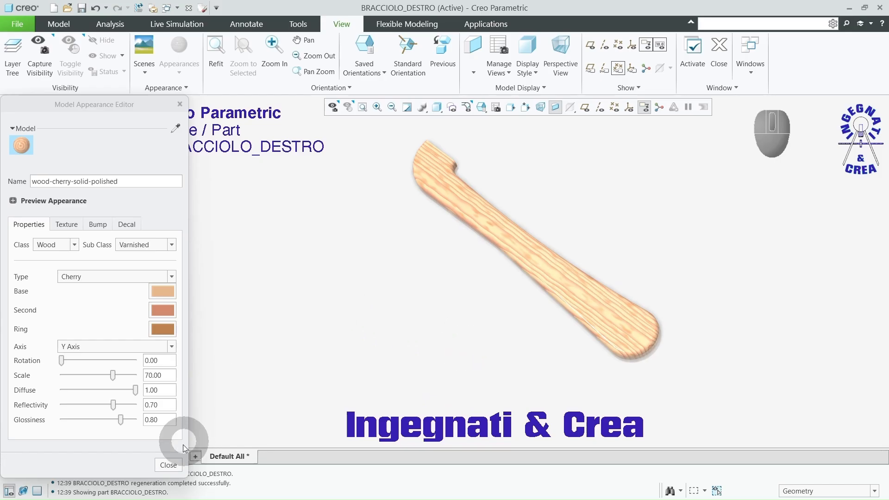
click(171, 463)
Step: Save the BRACCIOLO_DESTRO part in the Sedia ASM Video folder
click(82, 8)
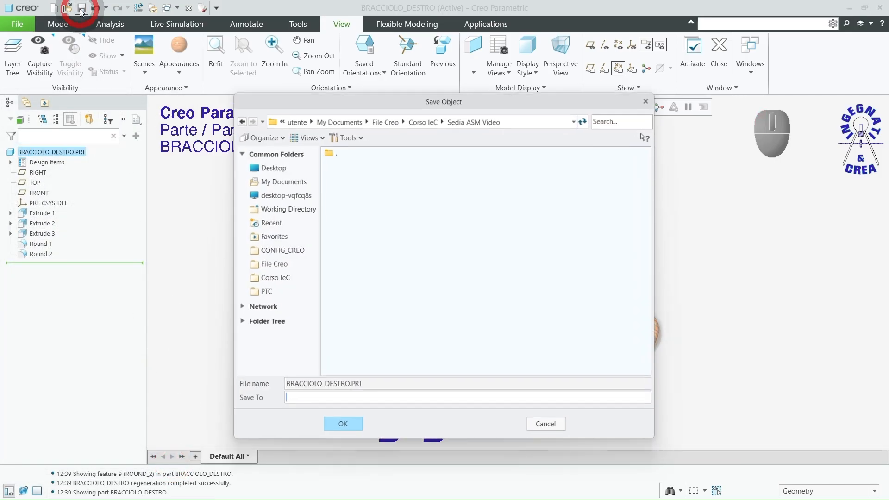
click(343, 426)
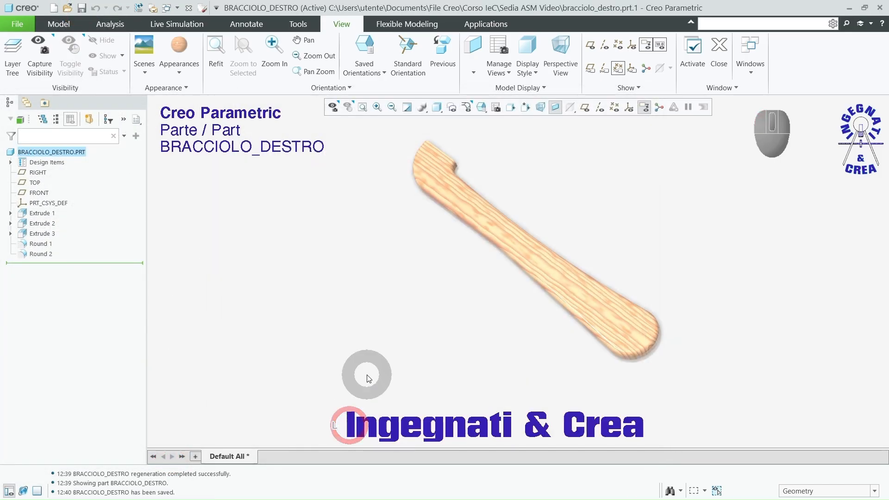
middle_drag(361, 371, 395, 333)
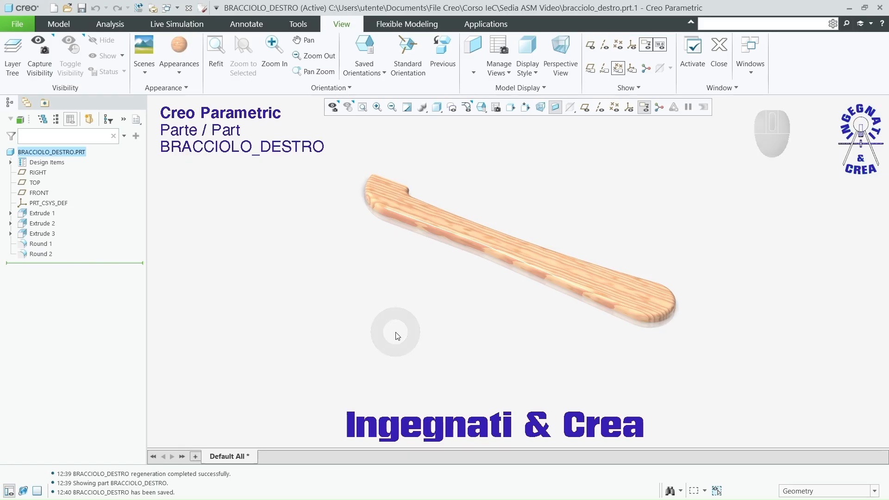
Step: Create a mirrored part of the armrest named bracciolo_sinistro, with geometry only and geometry dependent on the original
click(18, 24)
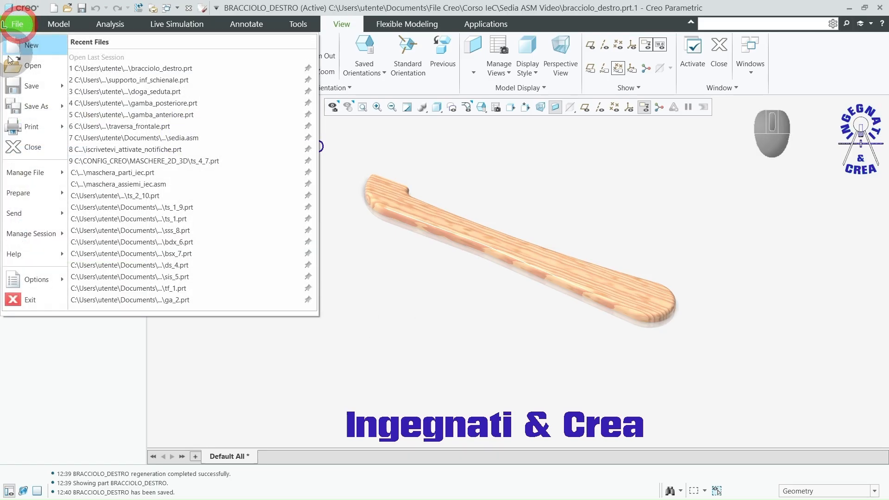
mouse_move(17, 110)
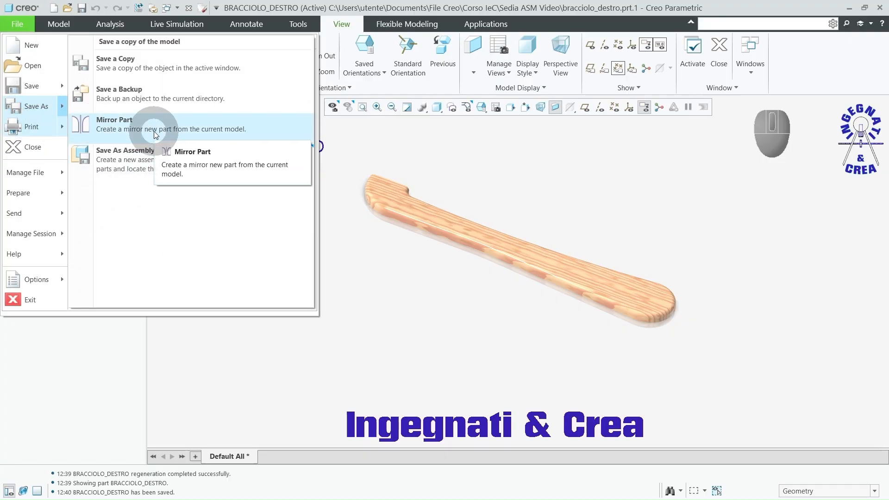
click(155, 134)
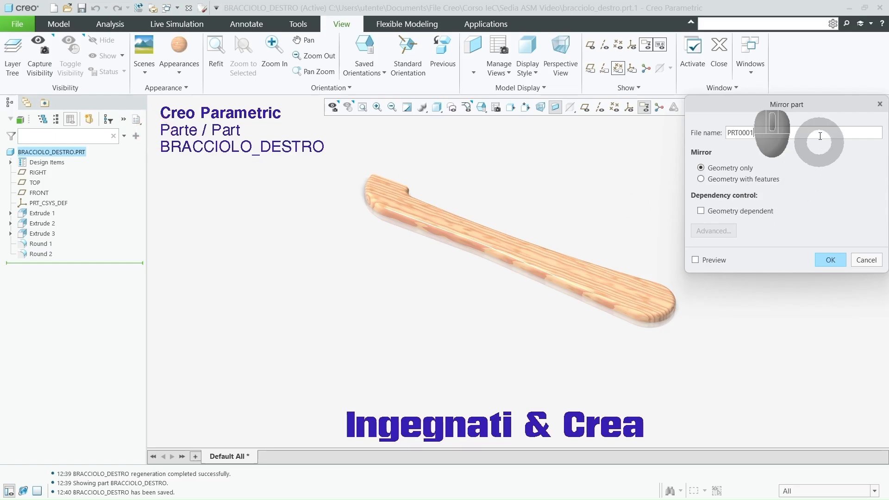
drag(825, 104, 605, 110)
drag(561, 137, 499, 144)
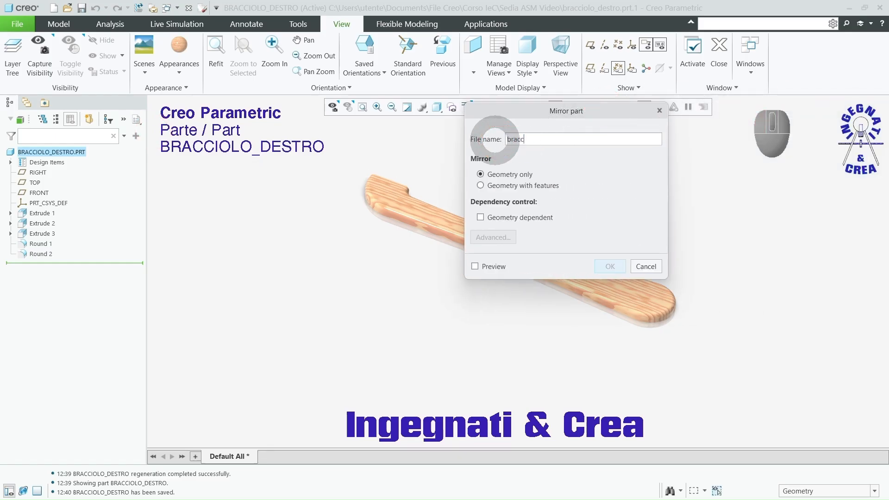
text(bracciolo_sinistro)
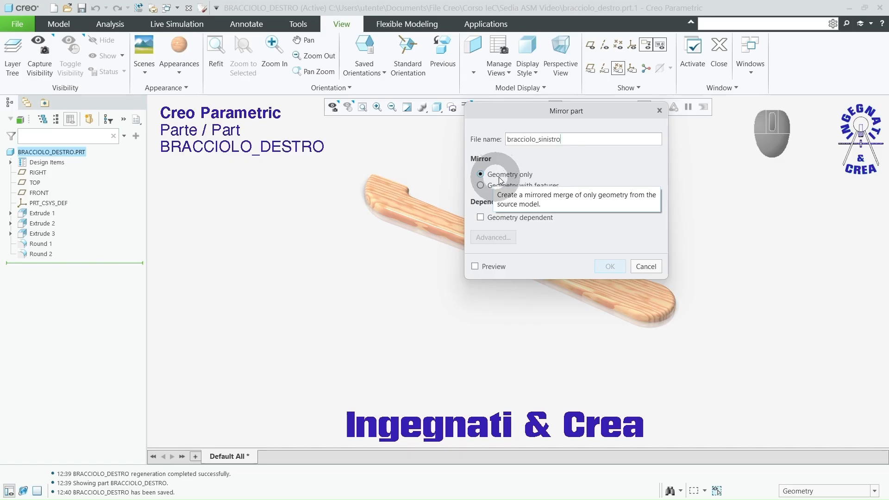
click(516, 222)
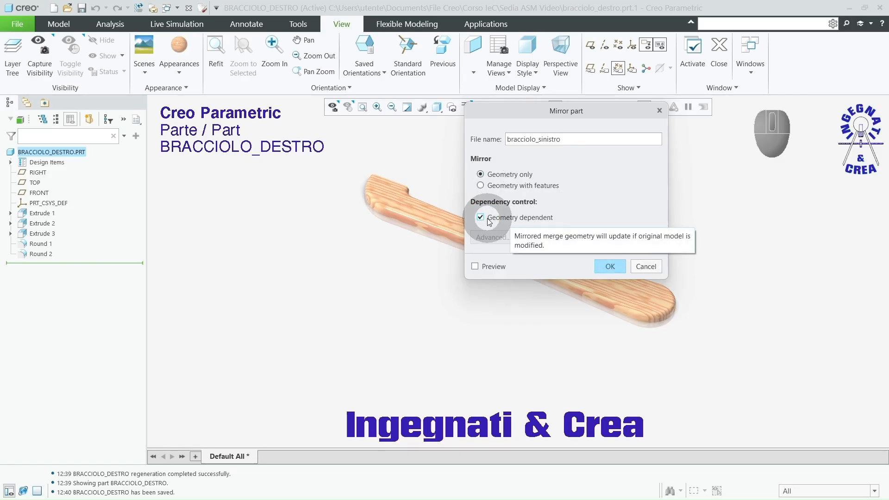
click(618, 268)
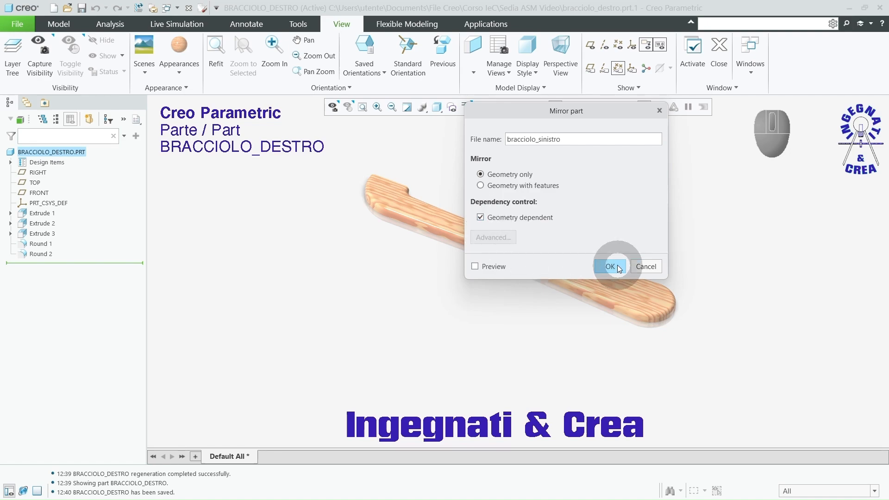
click(610, 266)
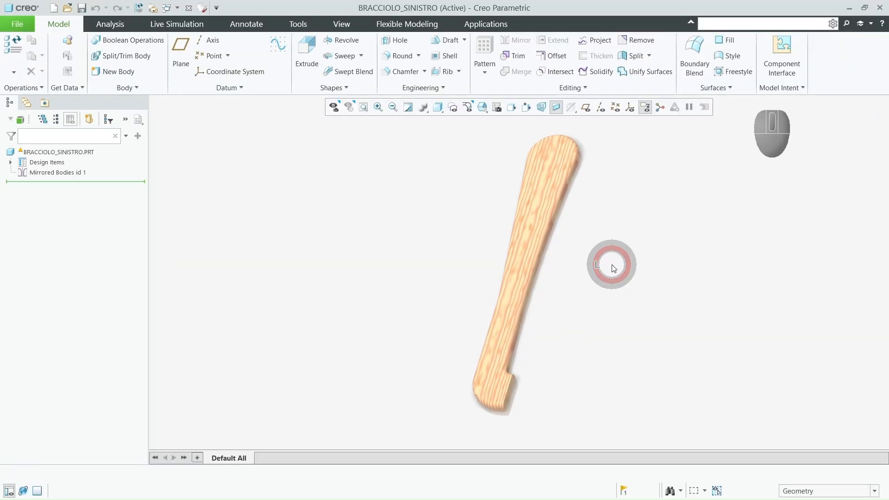
Step: Check the mirrored left armrest in an angled view and save BRACCIOLO_SINISTRO in the Sedia ASM Video folder
mouse_move(617, 266)
middle_down()
mouse_move(599, 199)
mouse_move(519, 214)
mouse_move(564, 214)
mouse_move(536, 202)
mouse_move(504, 257)
mouse_move(617, 198)
mouse_move(597, 190)
mouse_move(601, 206)
middle_up()
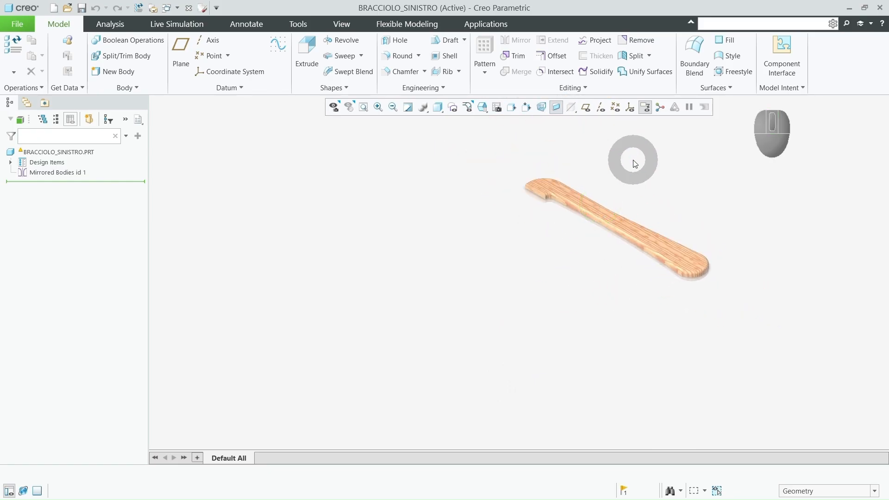
click(82, 9)
click(347, 424)
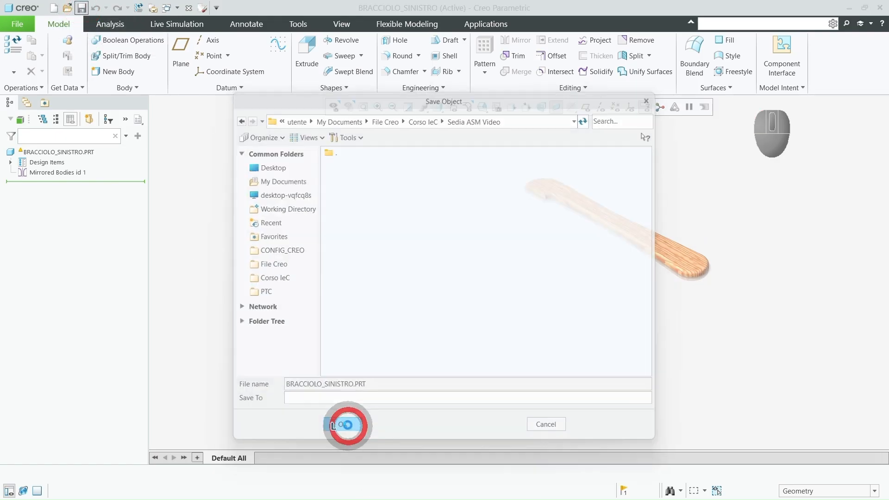
click(587, 341)
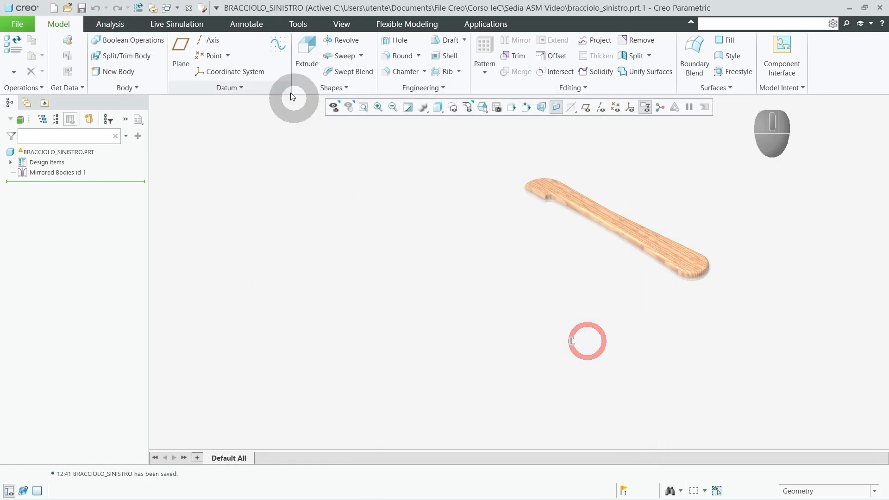
Step: Switch back to the BRACCIOLO_DESTRO window and save the right armrest again
click(180, 8)
click(187, 81)
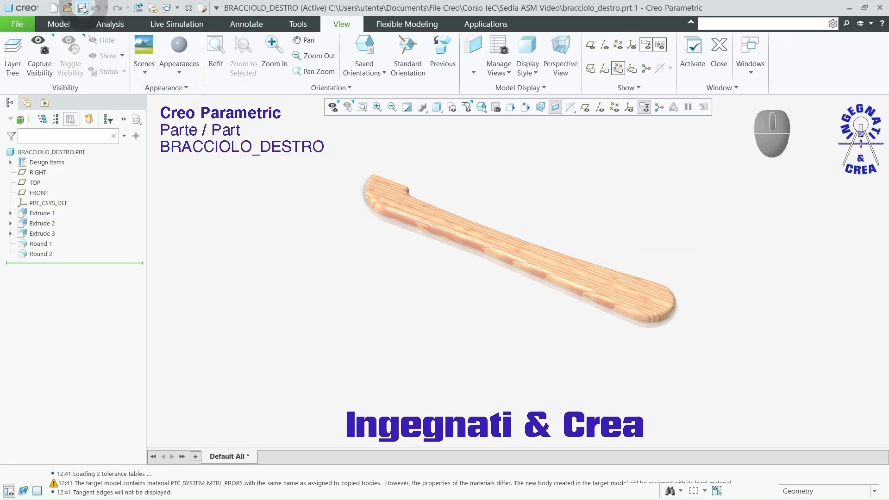
click(83, 8)
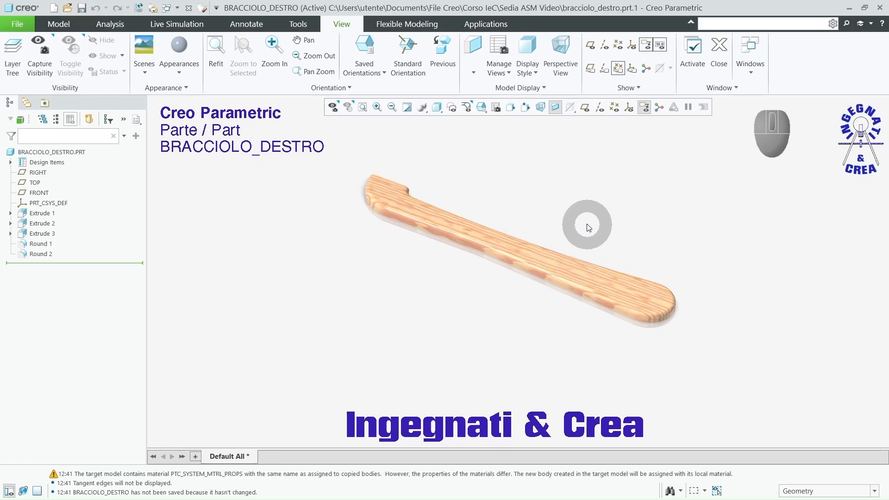
scroll(581, 228, down, 2)
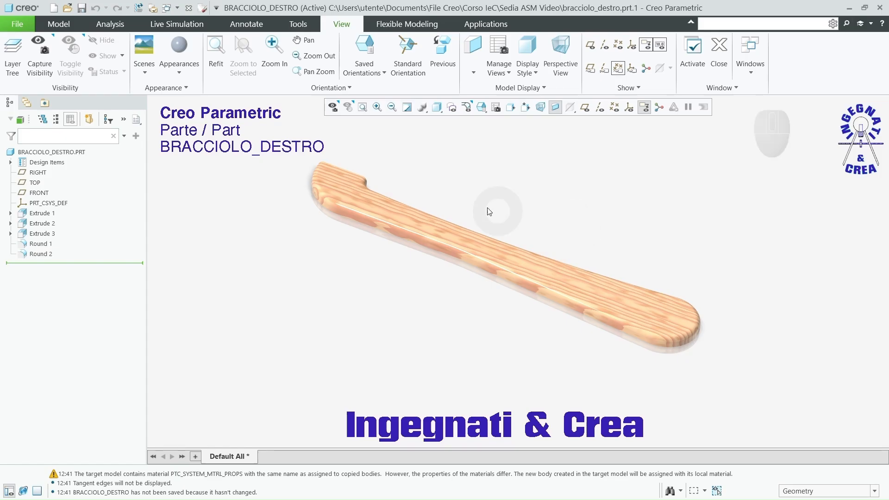
Step: Create a new solid part named supporto_sup_schienale using the default template
click(60, 25)
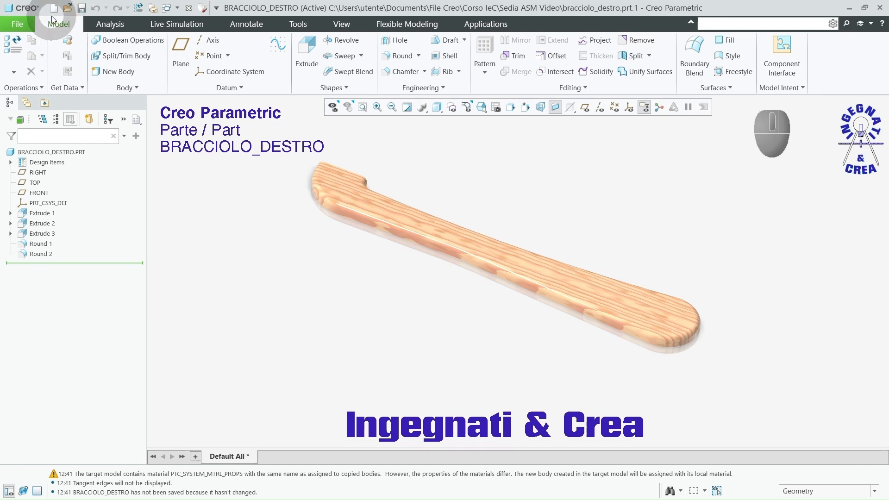
click(54, 9)
click(354, 313)
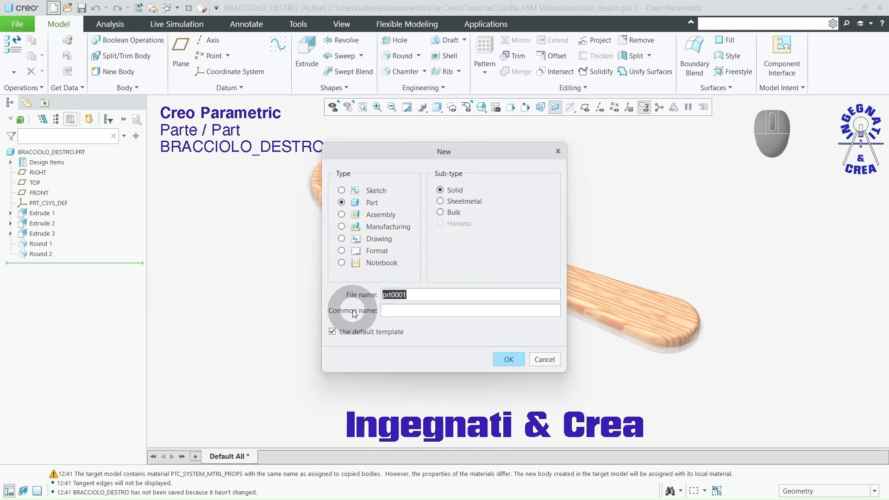
text(supporto_s)
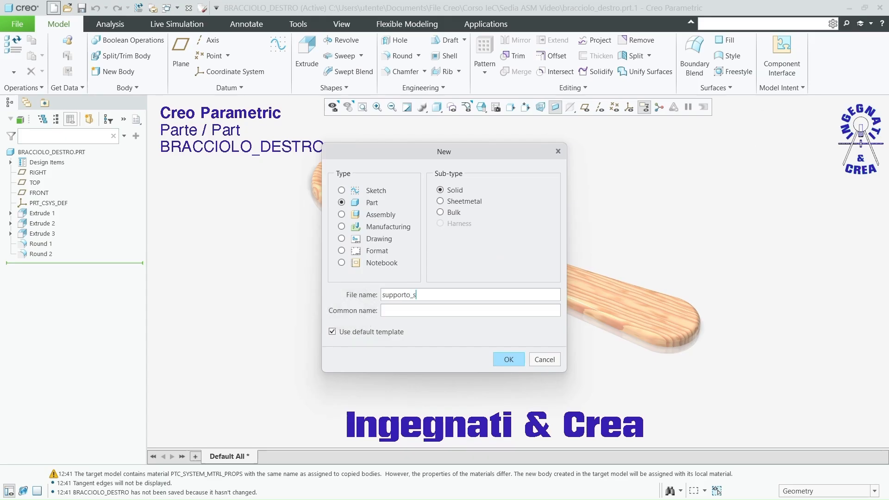
key(BackSpace)
key(BackSpace)
key(BackSpace)
key(BackSpace)
key(BackSpace)
key(BackSpace)
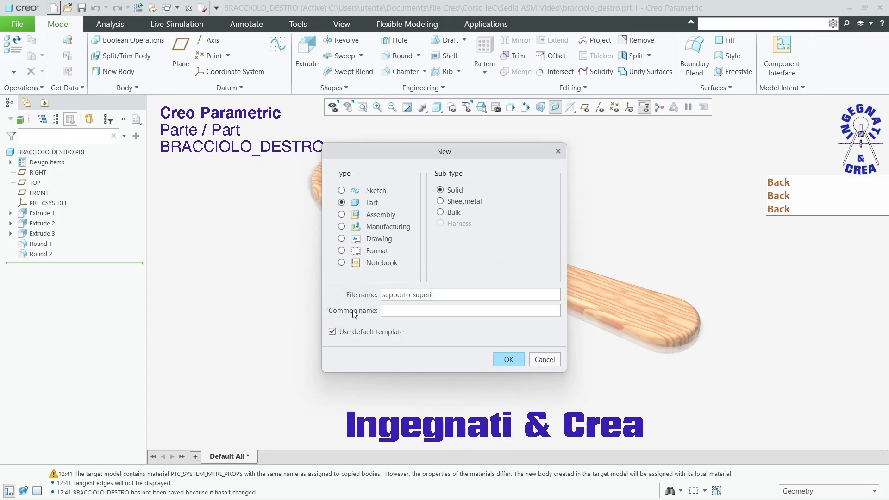
text(_)
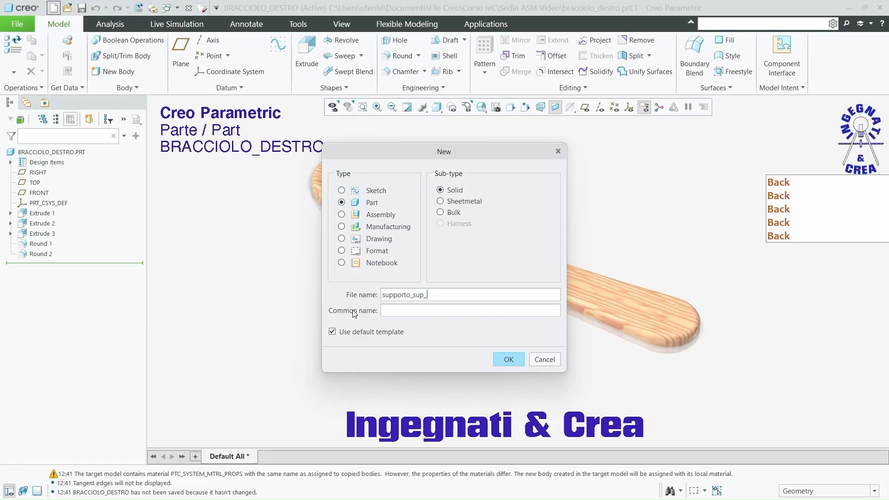
text(schienale)
click(494, 358)
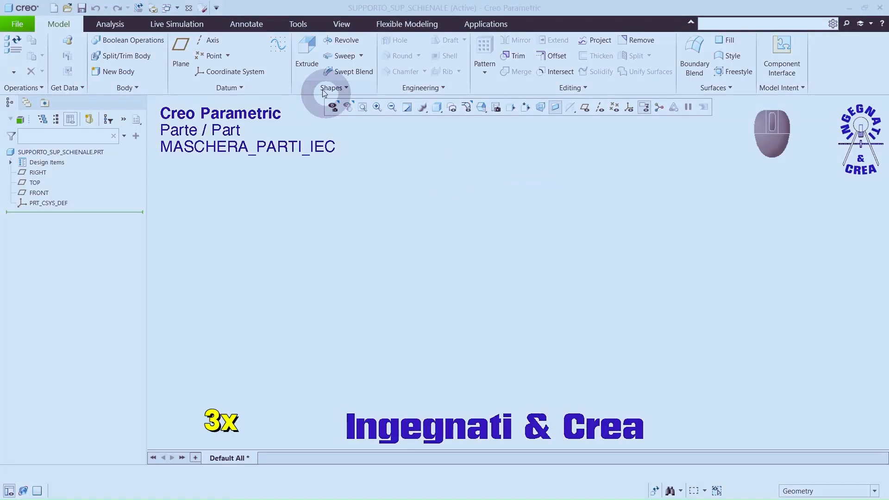
Step: Start an Extrude on the TOP plane and sketch a center rectangle about 1037 by 203 mm at the origin
click(306, 51)
click(35, 184)
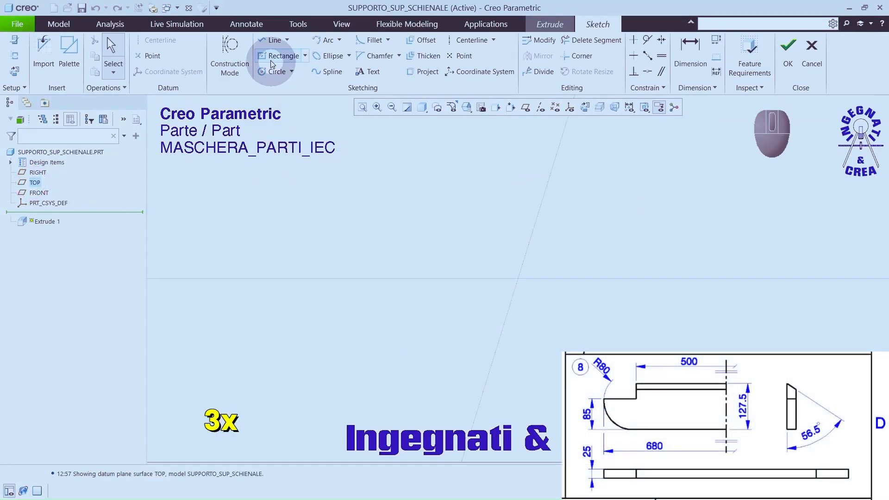
click(270, 55)
click(518, 278)
click(333, 246)
scroll(389, 202, up, 1)
middle_click(389, 202)
drag(490, 257, 527, 221)
drag(354, 257, 325, 255)
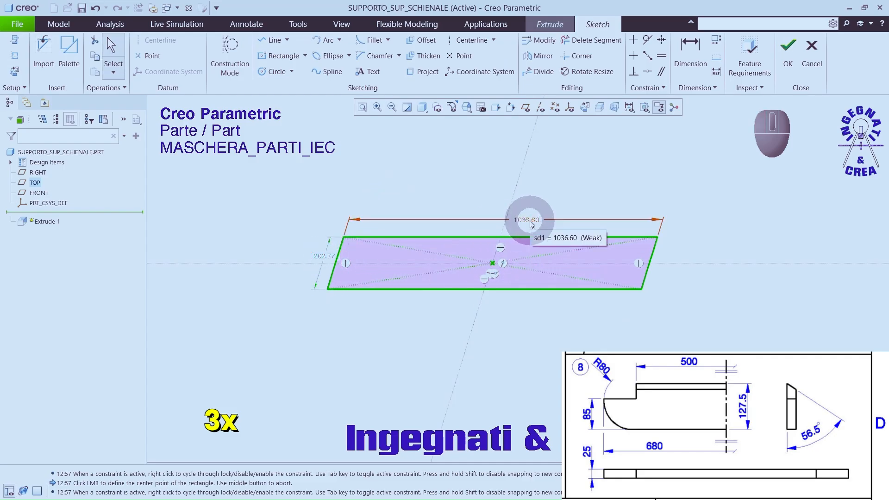
Step: Set the rectangle's length to 680 mm and its width to 127.5 mm
double_click(531, 223)
text(680)
key(Return)
double_click(327, 254)
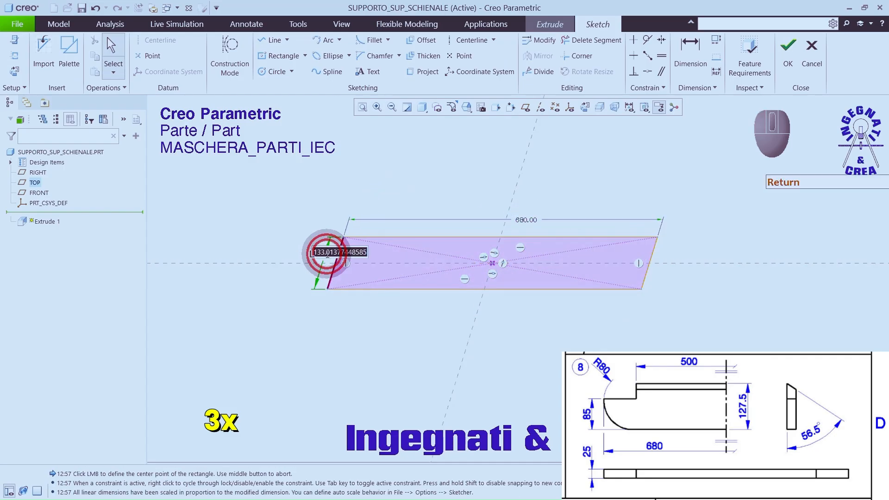
text(127.5)
key(Return)
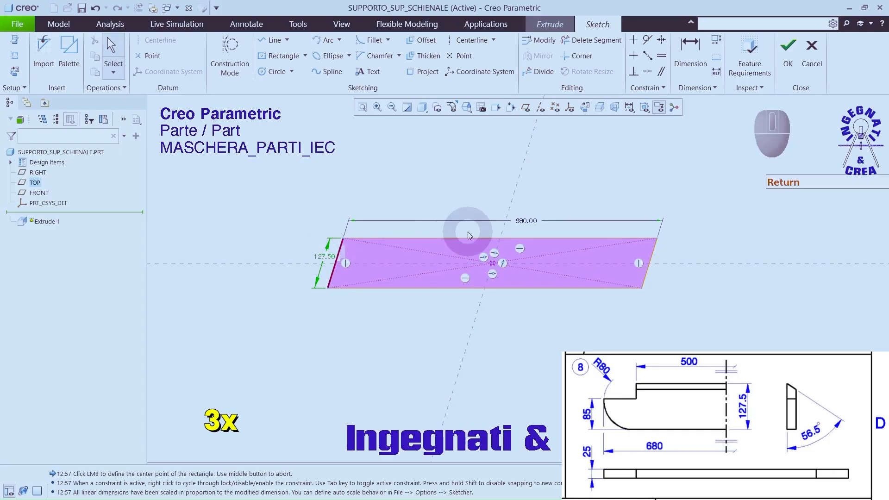
Step: Finish the sketch and extrude the rectangle 25 mm symmetrically about the TOP plane
click(782, 58)
text(25)
key(Return)
click(122, 52)
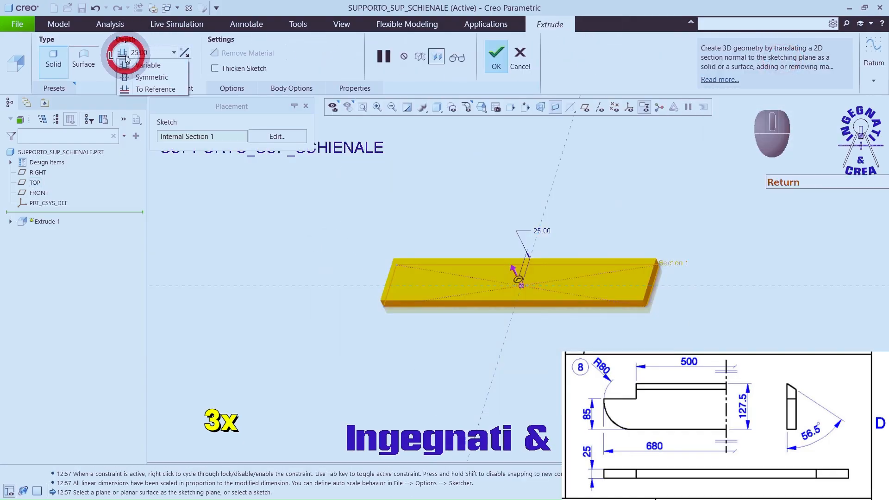
click(130, 82)
click(496, 58)
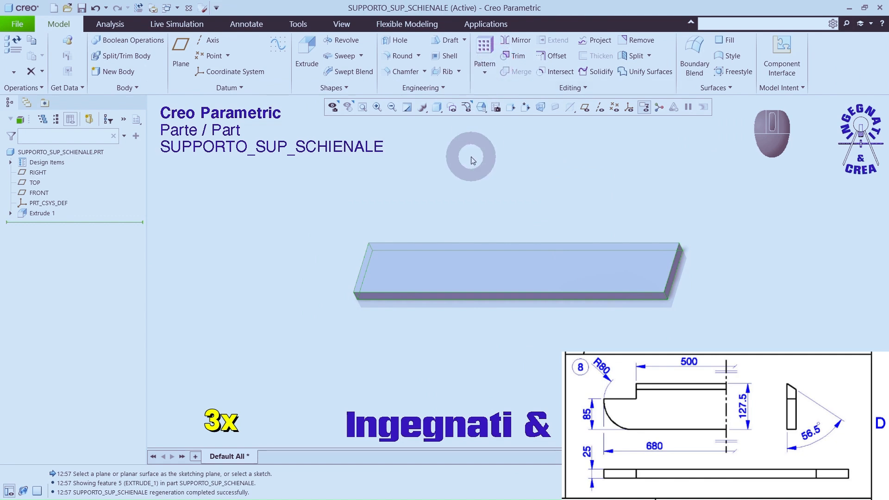
Step: Start an Extrude on the plate's large face and sketch a corner rectangle about 145 by 41 mm at one corner of the plate
click(306, 50)
click(366, 291)
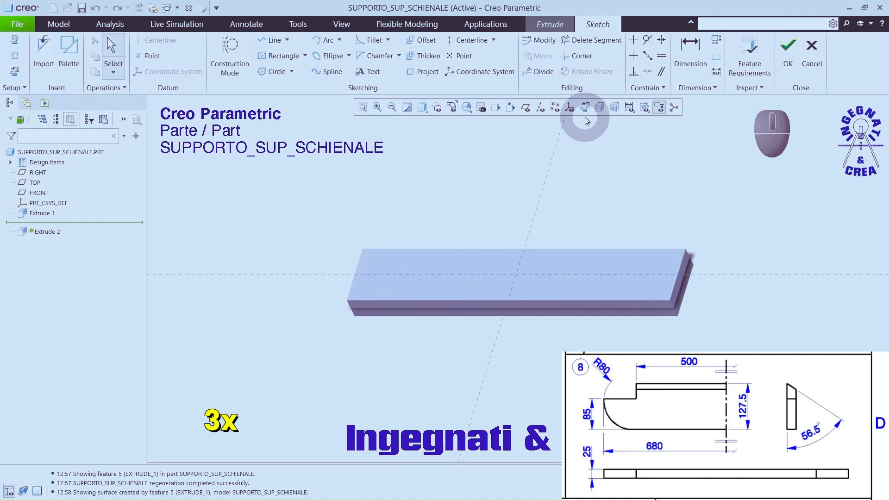
click(584, 110)
click(306, 59)
click(297, 70)
click(347, 307)
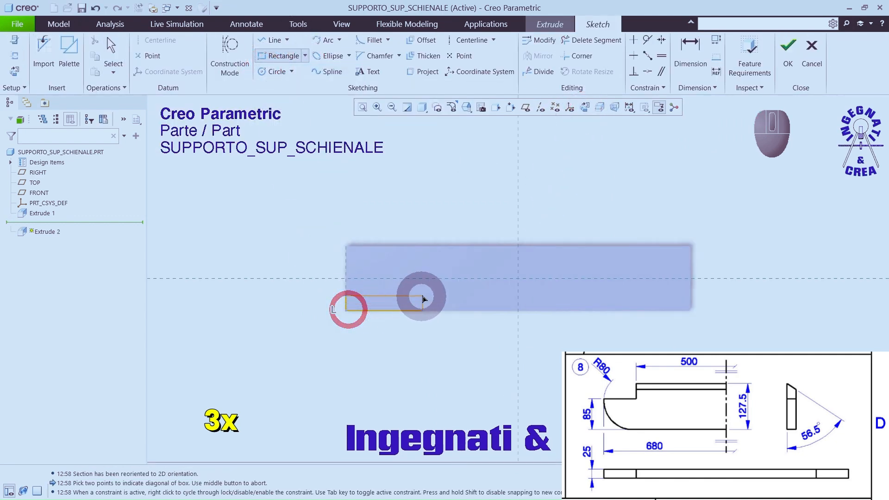
click(418, 287)
scroll(387, 321, up, 4)
scroll(388, 325, down, 1)
Step: Dimension the rectangle's inner long edge 85 mm from the plate's opposite long edge
click(690, 47)
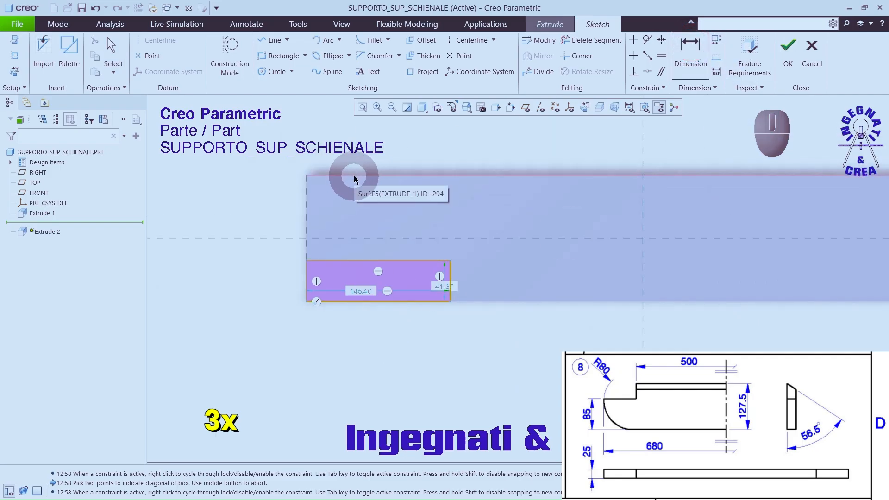
click(357, 174)
click(341, 260)
middle_click(240, 263)
text(8)
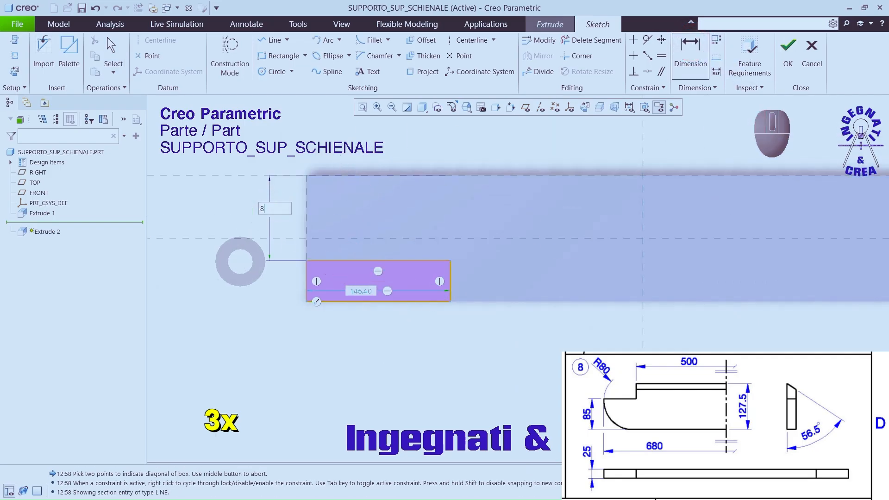
text(5)
key(Return)
middle_click(293, 273)
Step: Mirror the corner rectangle about the vertical centre reference to the plate's other end
drag(288, 246, 472, 325)
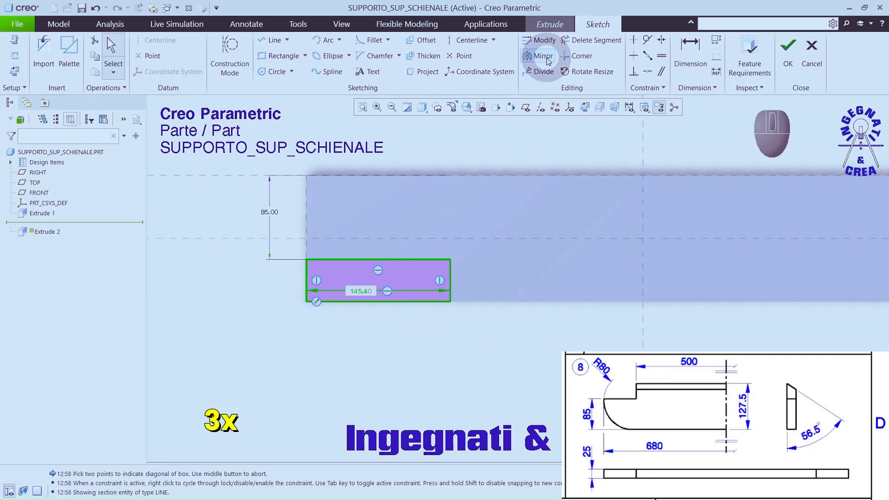
click(547, 61)
click(642, 140)
scroll(657, 185, down, 3)
scroll(731, 211, up, 1)
Step: Set the distance between the inner edges of the two corner rectangles to 500 mm
click(690, 47)
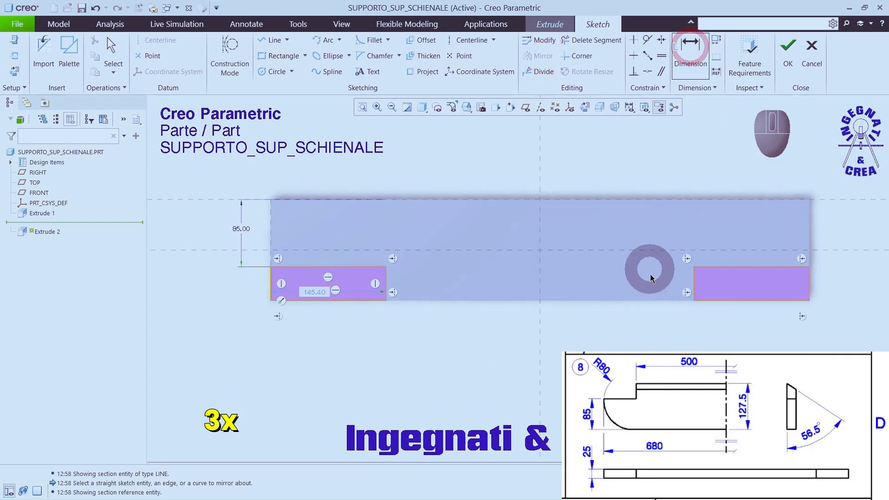
click(693, 280)
click(386, 279)
middle_click(492, 344)
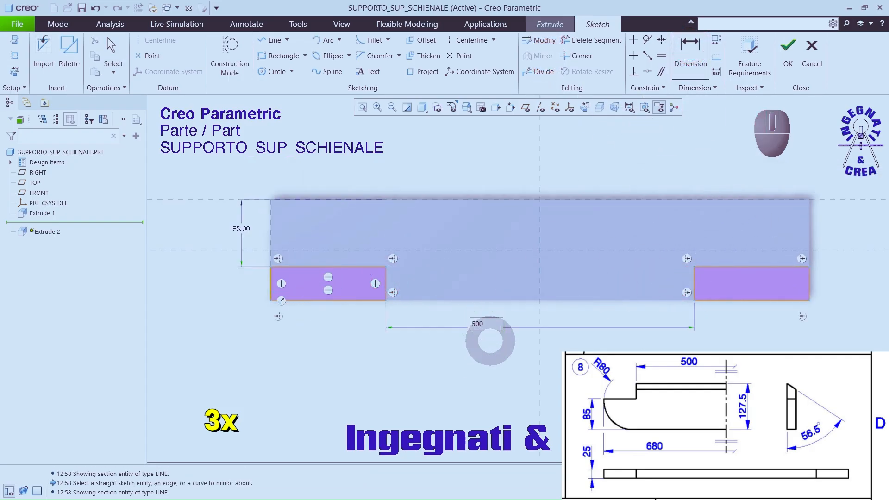
key(Return)
middle_drag(500, 338, 535, 263)
Step: Finish the sketch and cut both corner notches through the full thickness of the plate
click(788, 46)
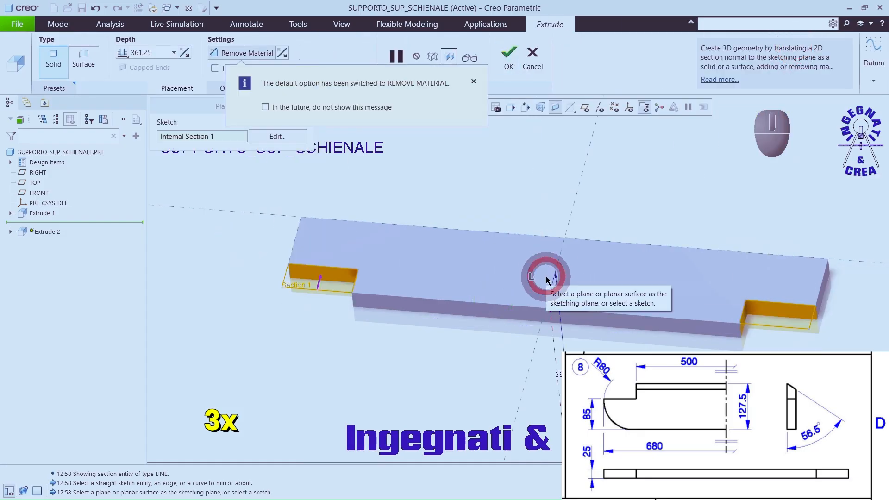
click(123, 53)
click(125, 101)
click(509, 52)
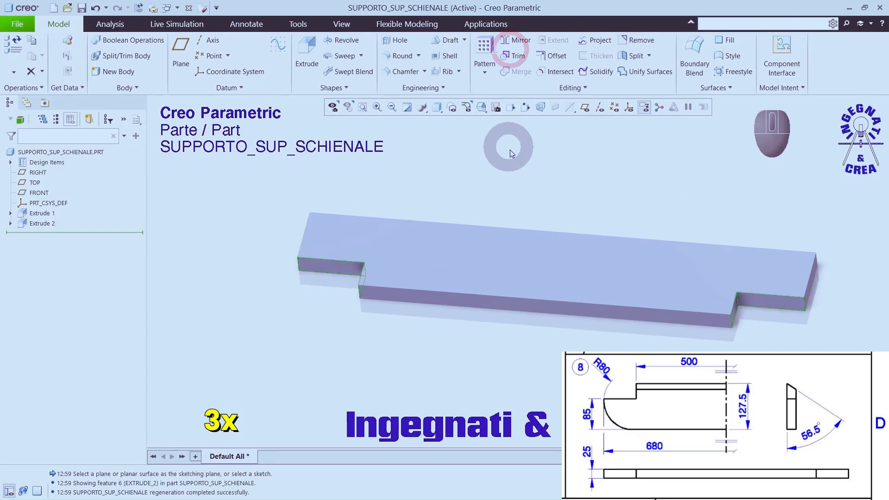
click(509, 149)
Step: Start an Extrude on the notch's side face and sketch a slanted line from the outer corner to the opposite edge
click(312, 44)
middle_drag(430, 192, 504, 236)
click(600, 325)
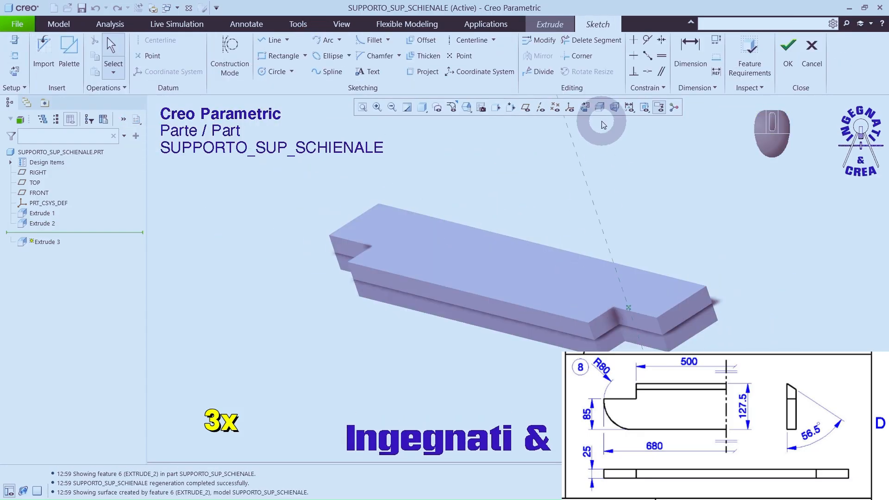
click(273, 40)
click(353, 311)
click(386, 245)
middle_click(415, 207)
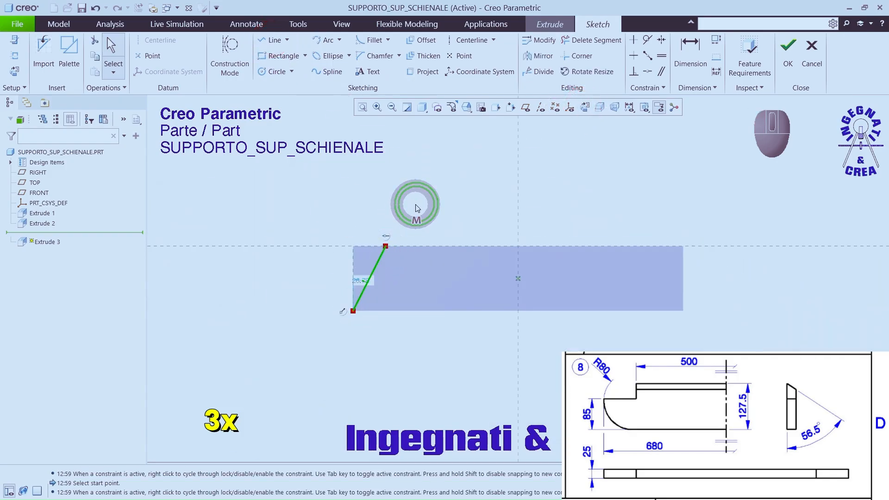
Step: Dimension the slanted line at 56.5° to the adjacent long edge of the profile
click(690, 49)
click(402, 311)
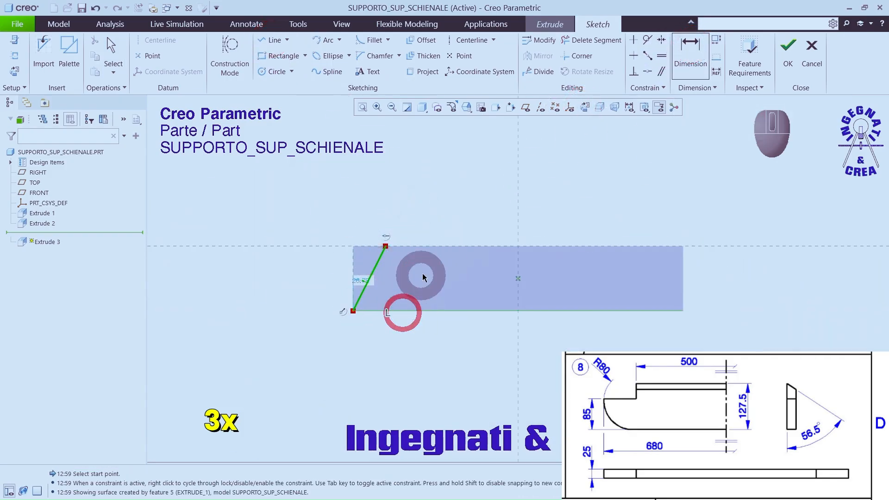
middle_click(424, 296)
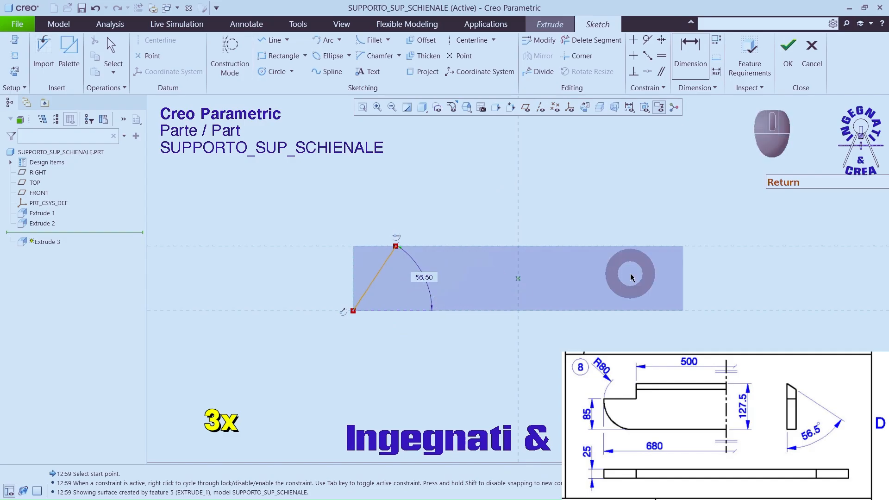
Step: Finish the sketch and remove the material beyond the slanted line along the whole edge between the notches
click(788, 45)
click(244, 52)
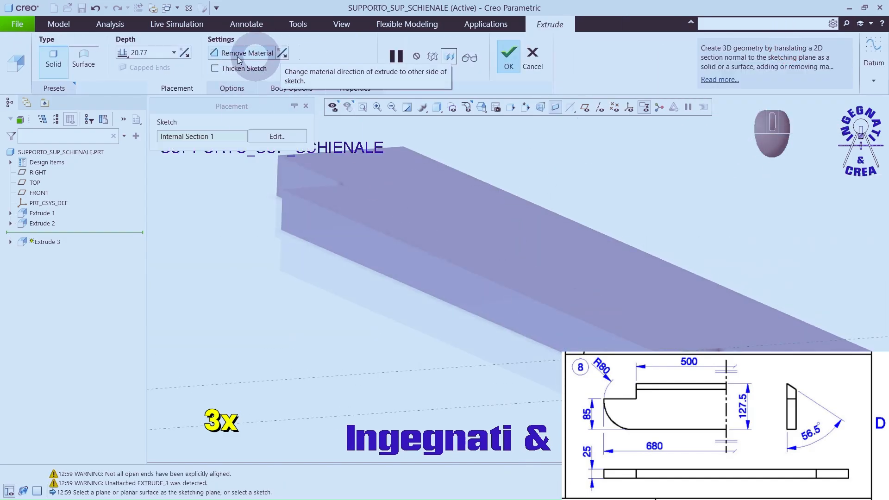
click(123, 53)
click(126, 102)
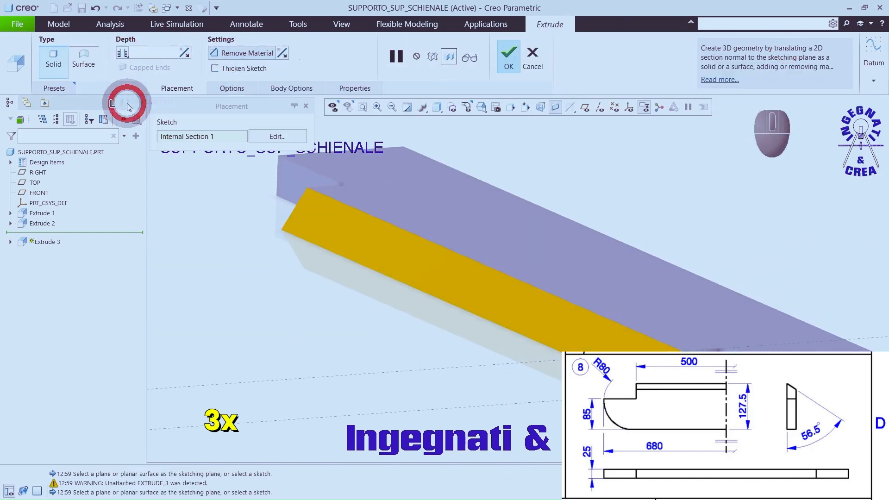
click(510, 58)
Step: Round the two outer corner edges opposite the notches with an 80 mm radius and restore the default view
scroll(366, 343, up, 3)
middle_drag(361, 354, 380, 332)
click(366, 332)
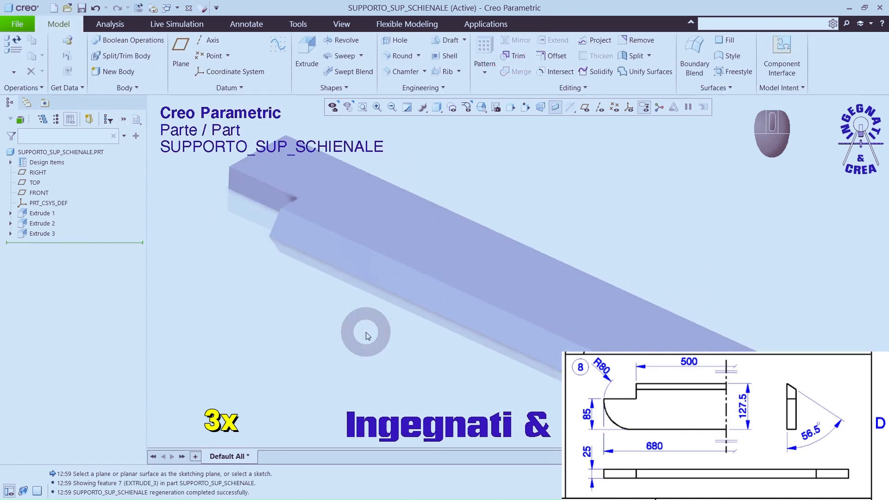
click(401, 55)
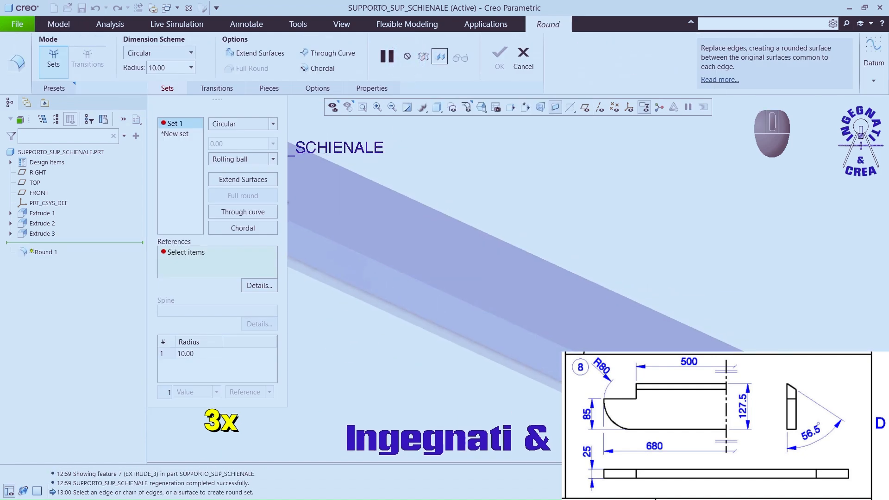
ctrl+click(548, 281)
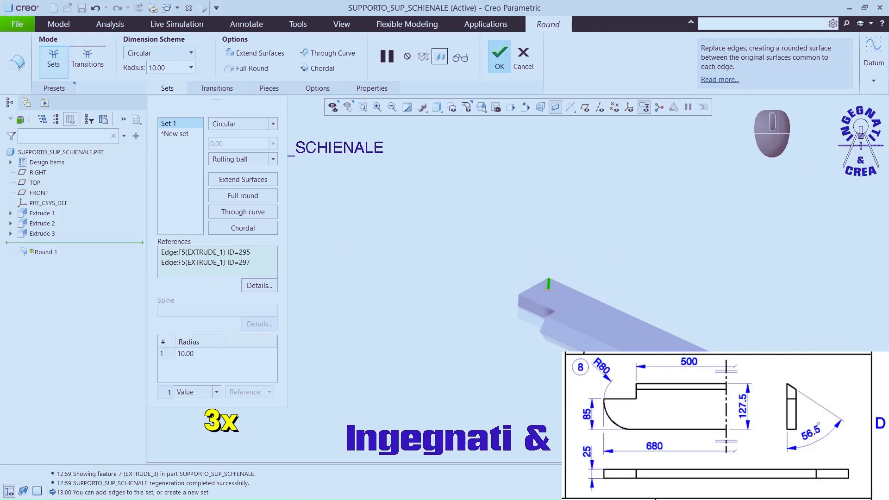
key(Return)
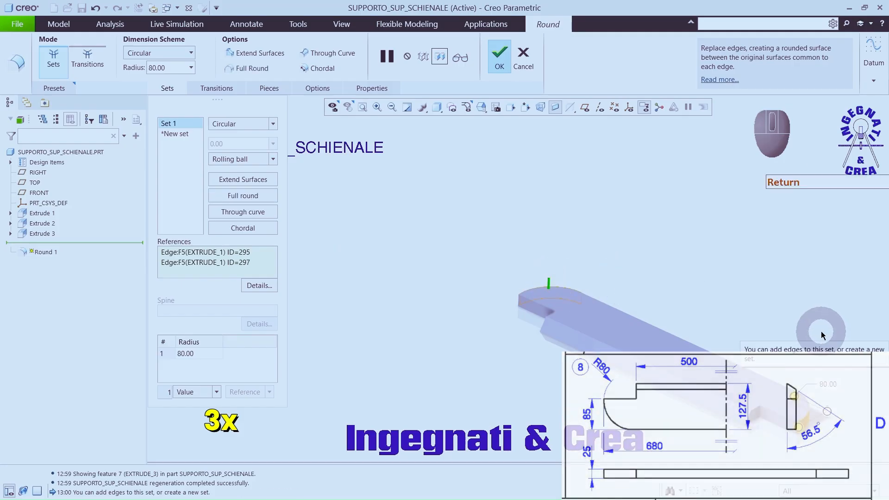
key(ctrl+d)
Step: Apply the wood-cherry-solid-polished appearance to all surfaces of the part, including the notch, bevel and rounded faces
click(332, 25)
click(196, 74)
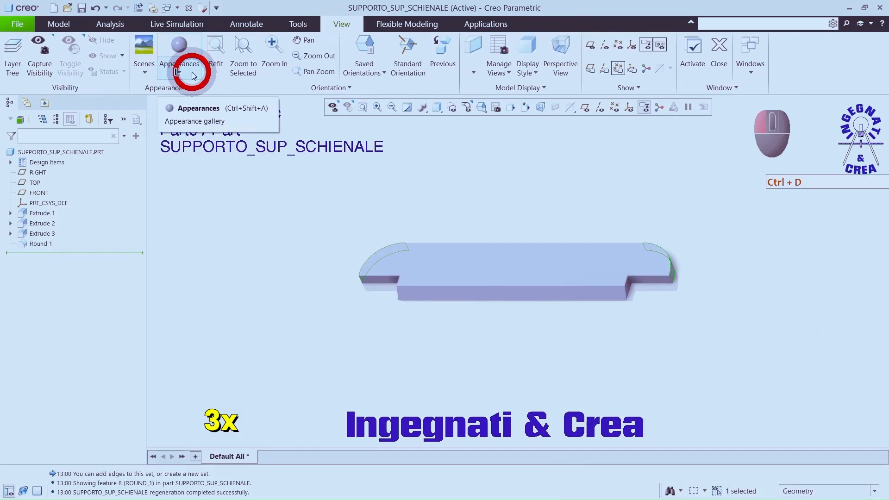
click(172, 251)
middle_drag(194, 287, 250, 310)
click(248, 312)
ctrl+click(272, 322)
ctrl+click(287, 300)
ctrl+click(329, 326)
ctrl+click(361, 324)
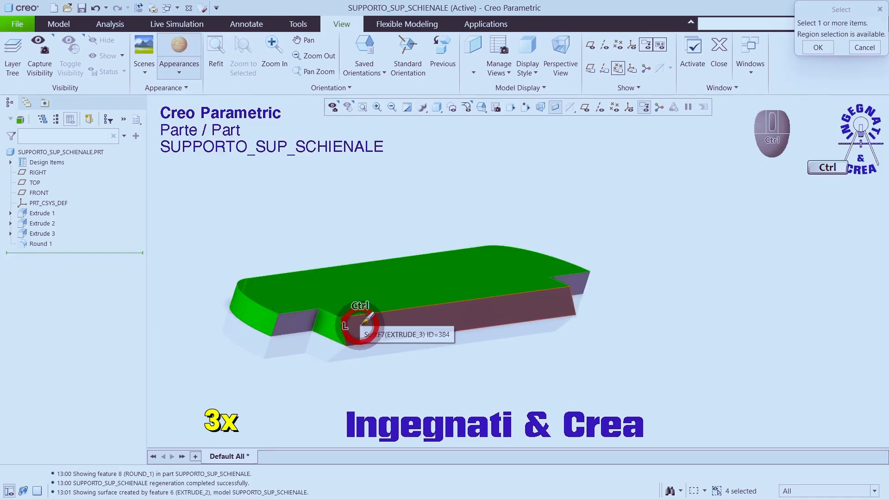
ctrl+click(306, 319)
middle_drag(397, 324, 300, 332)
ctrl+click(678, 324)
ctrl+click(703, 318)
ctrl+click(758, 312)
scroll(749, 312, down, 3)
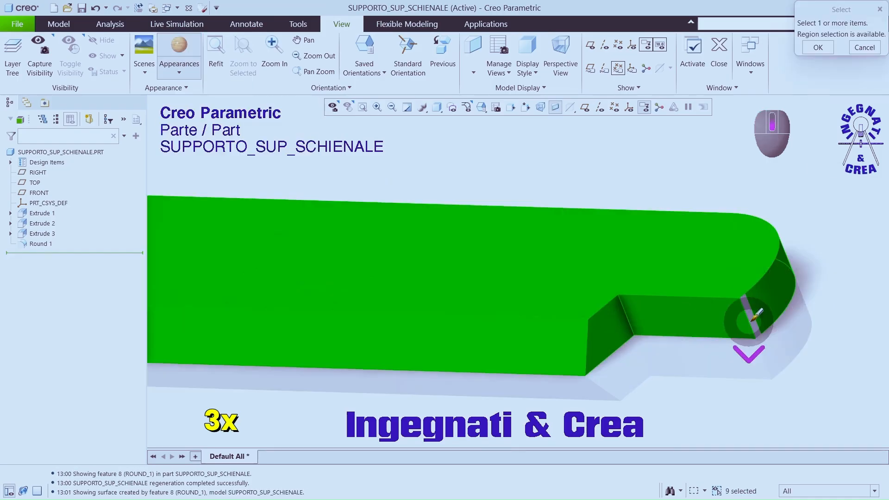
ctrl+click(754, 318)
scroll(662, 299, up, 3)
middle_drag(665, 298, 559, 338)
ctrl+click(665, 314)
scroll(694, 307, up, 3)
scroll(685, 294, down, 3)
middle_drag(685, 292, 648, 287)
ctrl+click(623, 304)
middle_click(620, 263)
middle_drag(620, 250, 618, 303)
Step: Set the cherry appearance's scale to 70, orient its grain axis along the board's length, and save the part
click(179, 73)
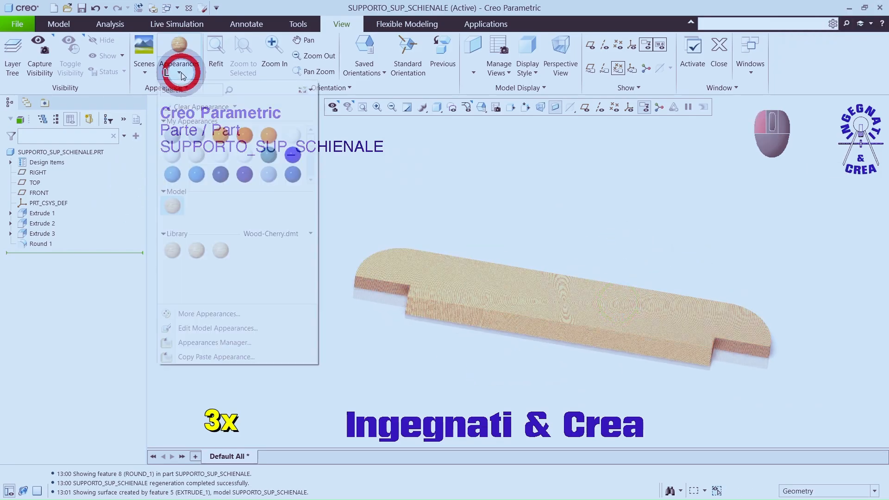
click(195, 246)
drag(63, 375, 114, 377)
click(172, 347)
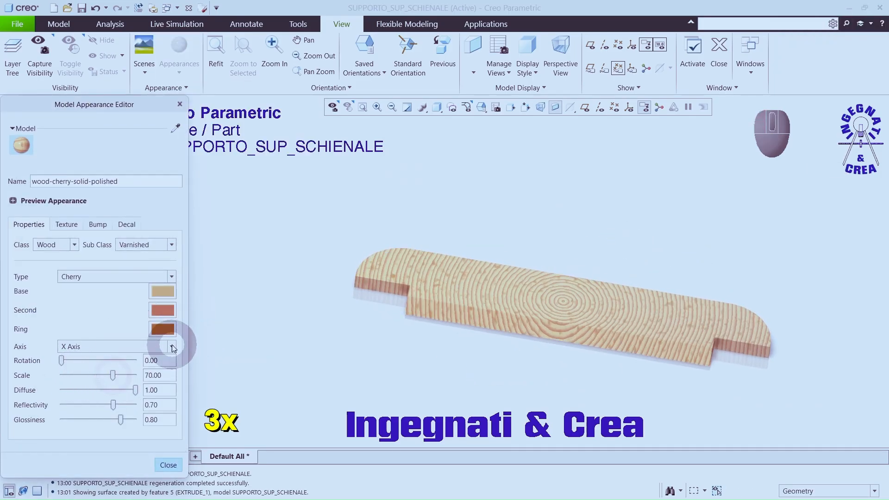
click(161, 360)
click(168, 465)
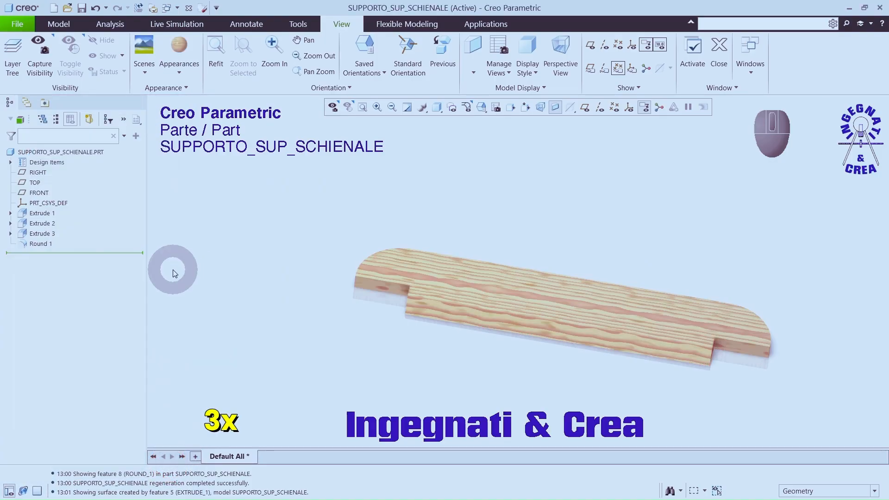
click(82, 8)
click(340, 425)
Step: Create a new solid part named tavola_schienale_1 using the default template
click(53, 8)
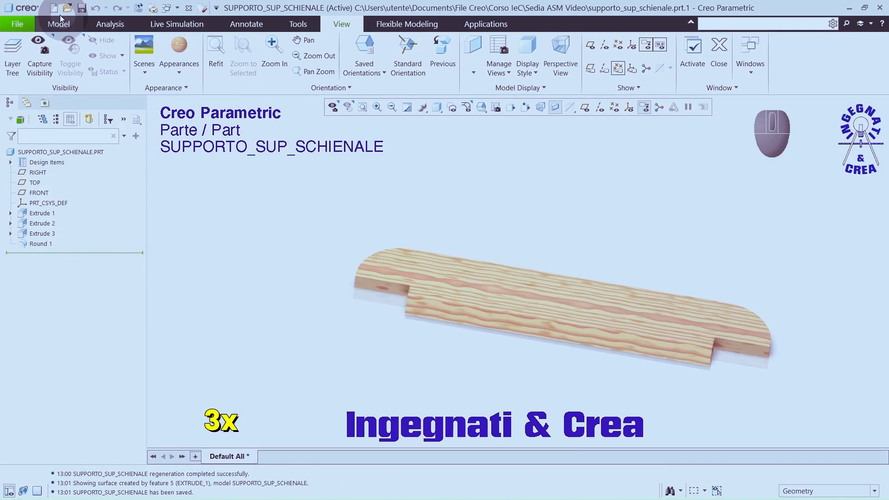
text(tavola_schienale_1)
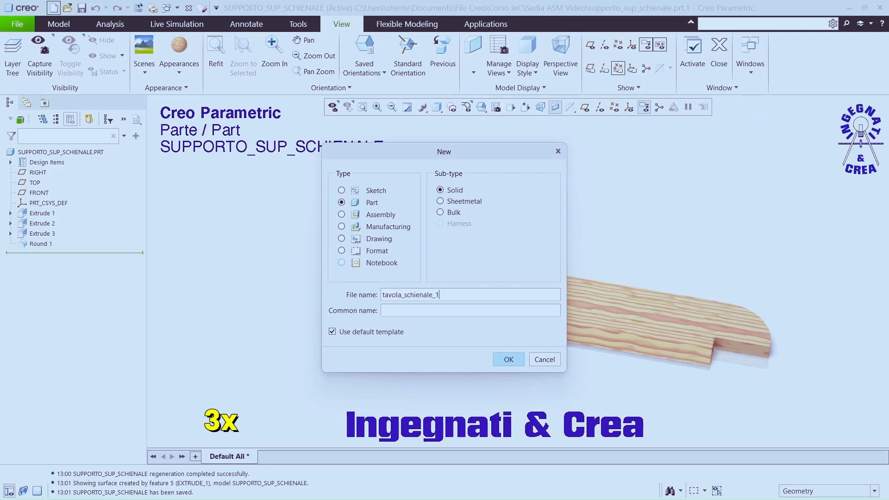
click(508, 359)
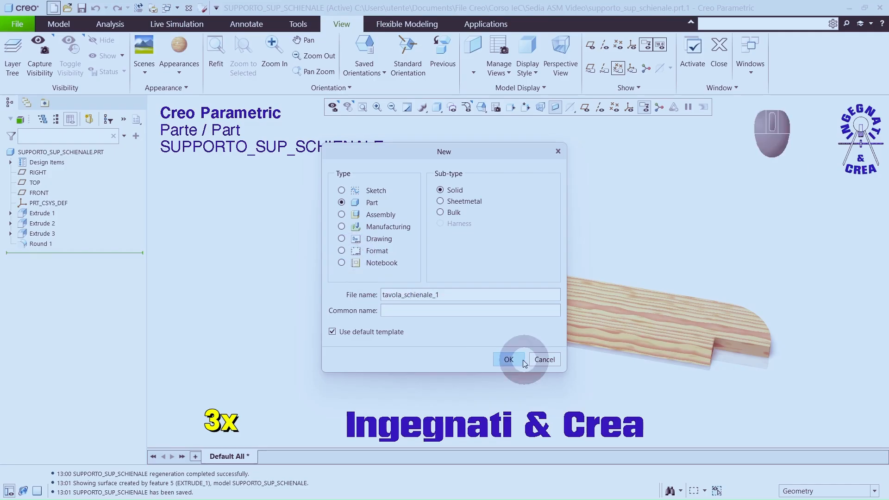
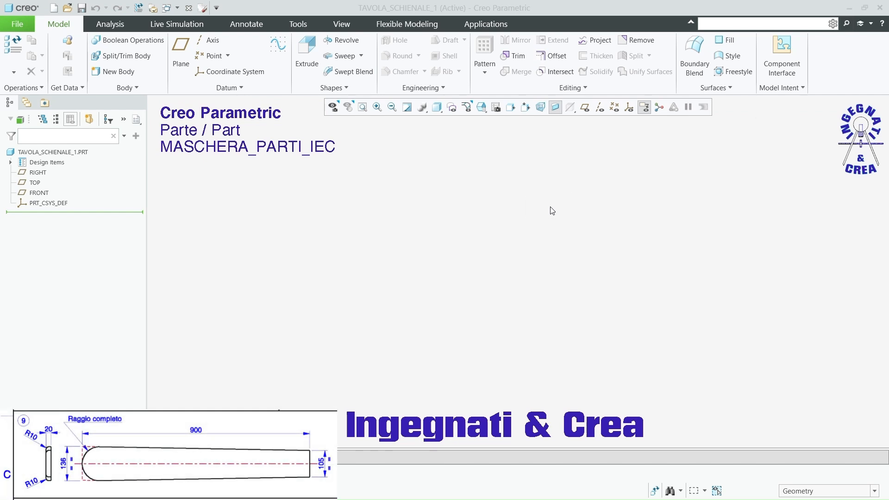
Step: Start an extrusion on the FRONT plane and sketch an origin-centred rectangle about 23 mm wide and 46 mm high
click(307, 48)
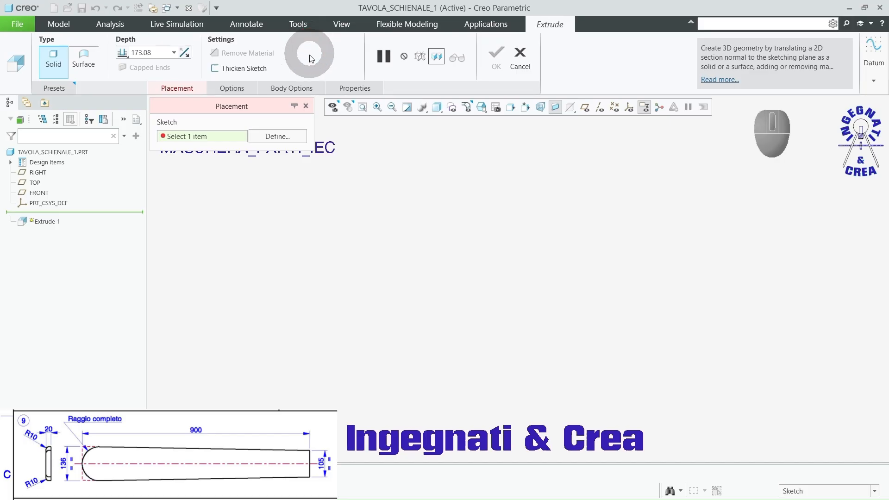
click(584, 107)
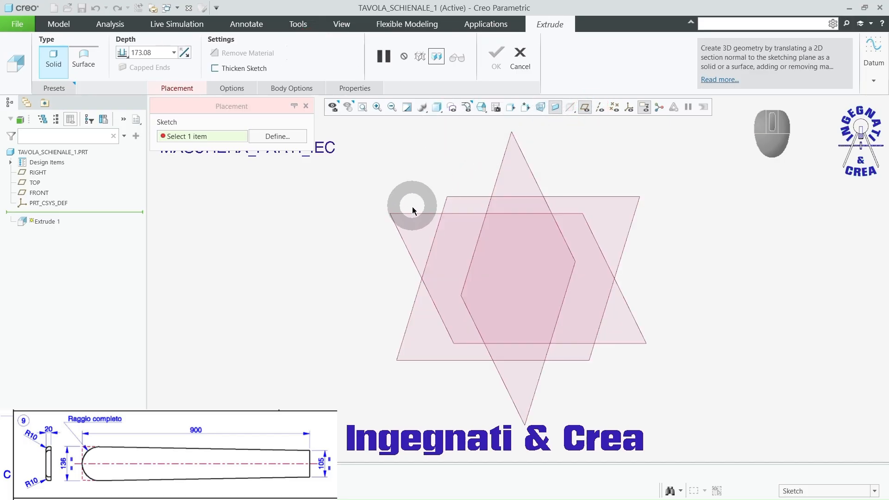
click(413, 210)
click(583, 107)
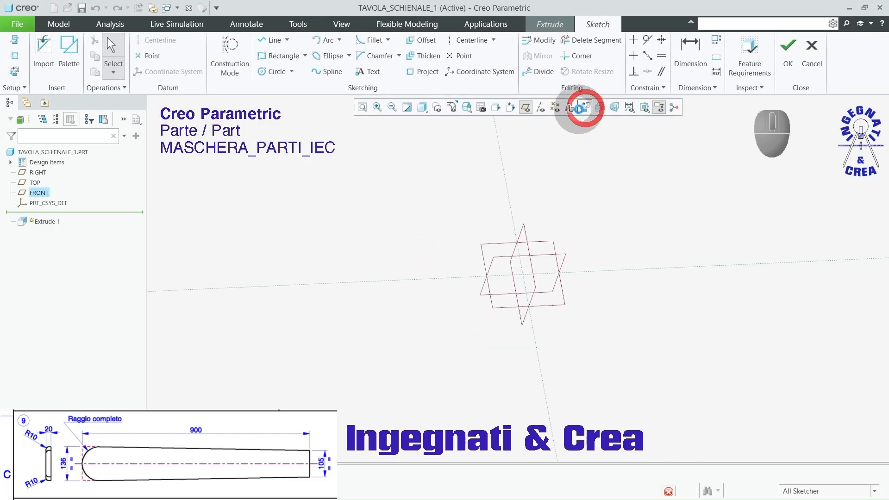
click(304, 55)
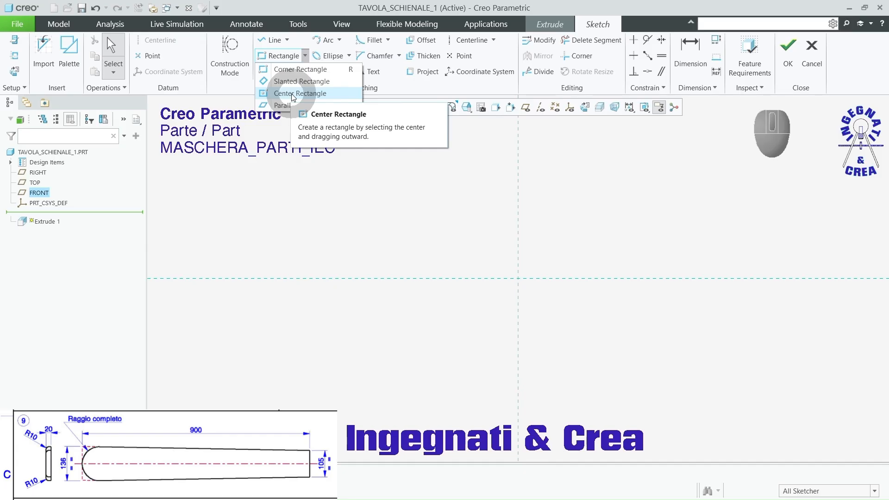
click(294, 94)
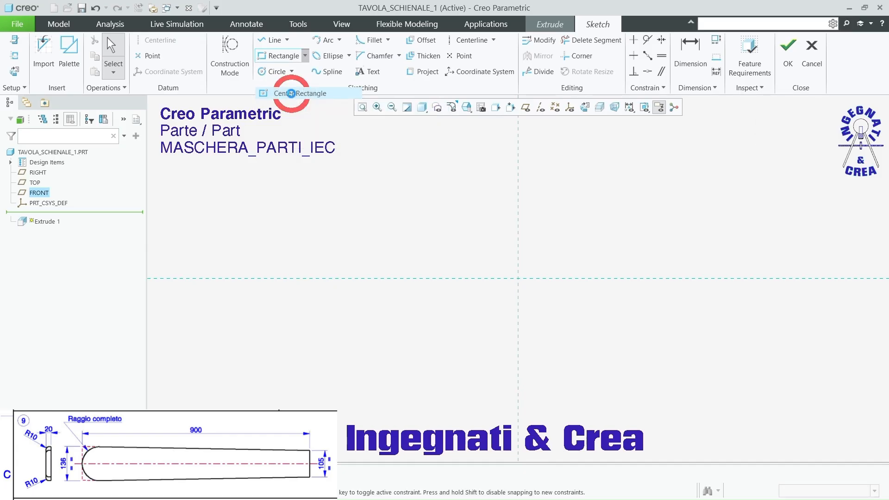
click(518, 278)
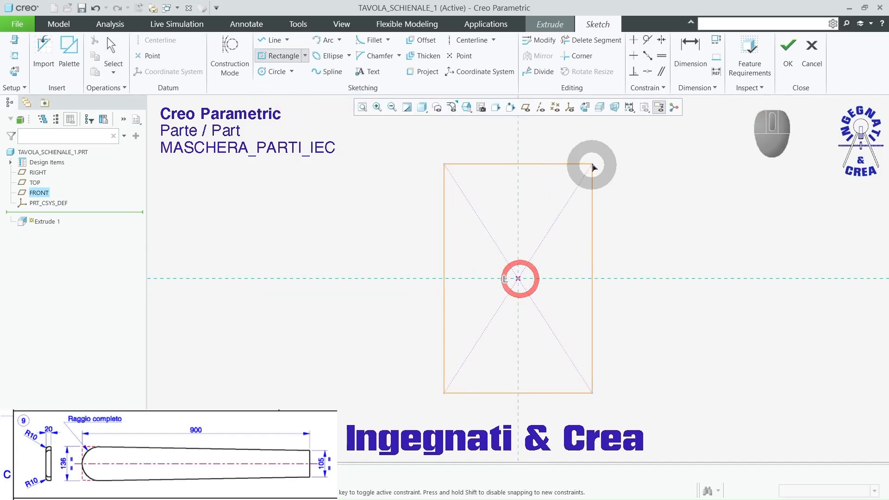
click(583, 153)
middle_click(613, 138)
scroll(573, 206, down, 1)
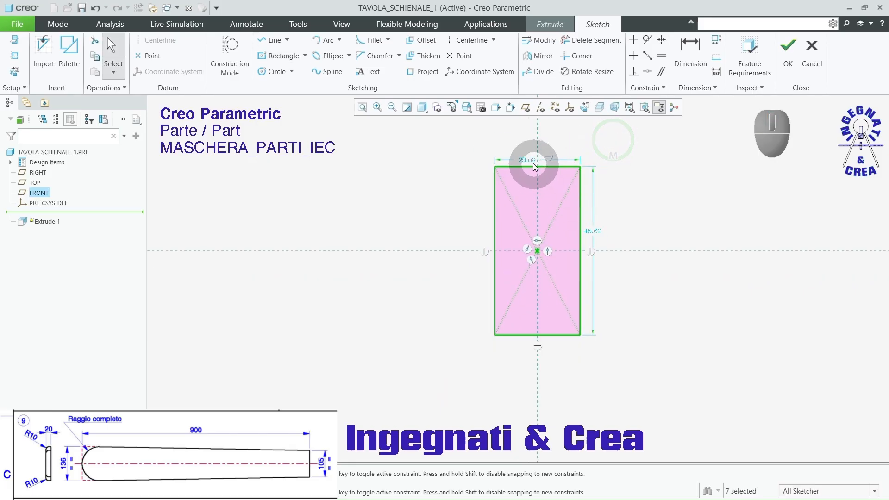
Step: Set the rectangle's width to 136 mm and its height to 900 mm
double_click(525, 159)
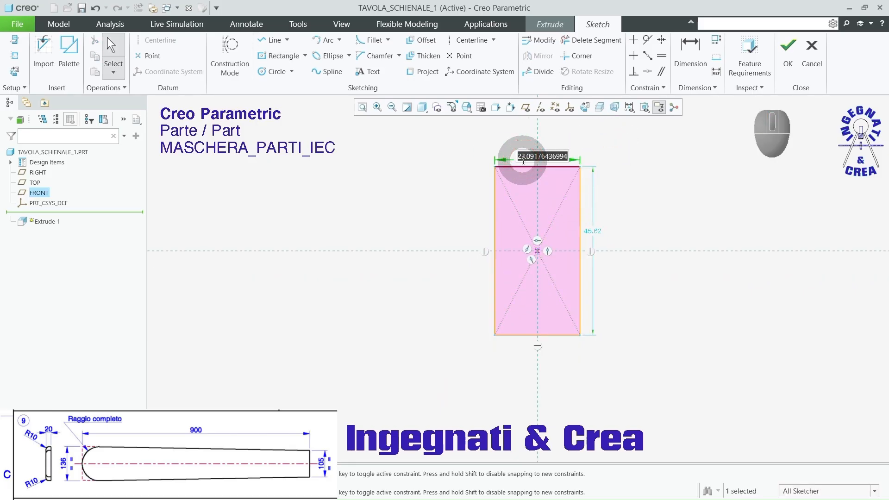
text(136)
key(Return)
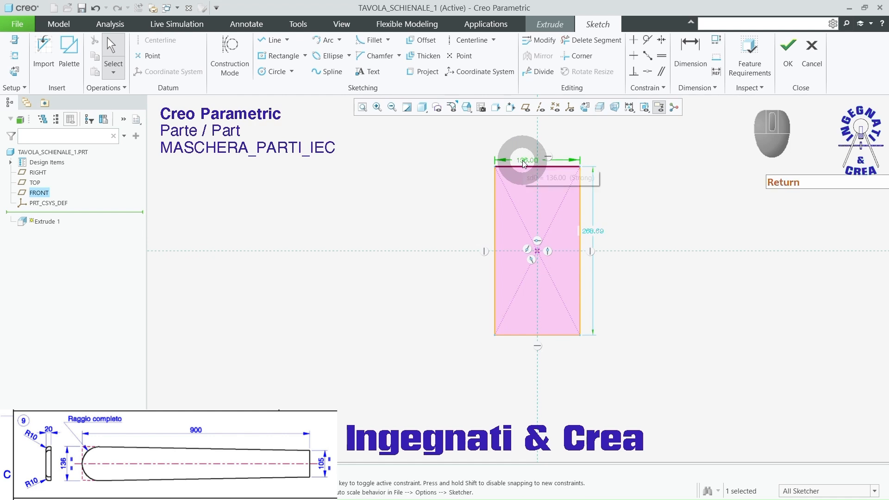
double_click(595, 233)
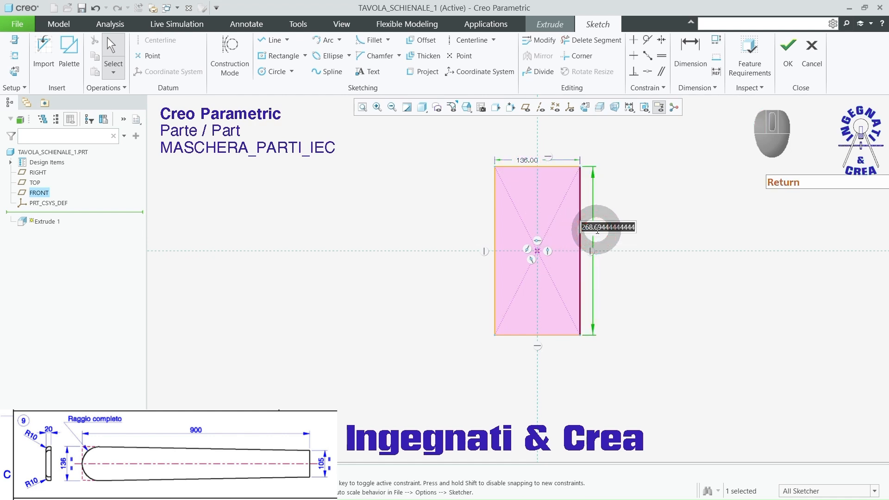
key(Return)
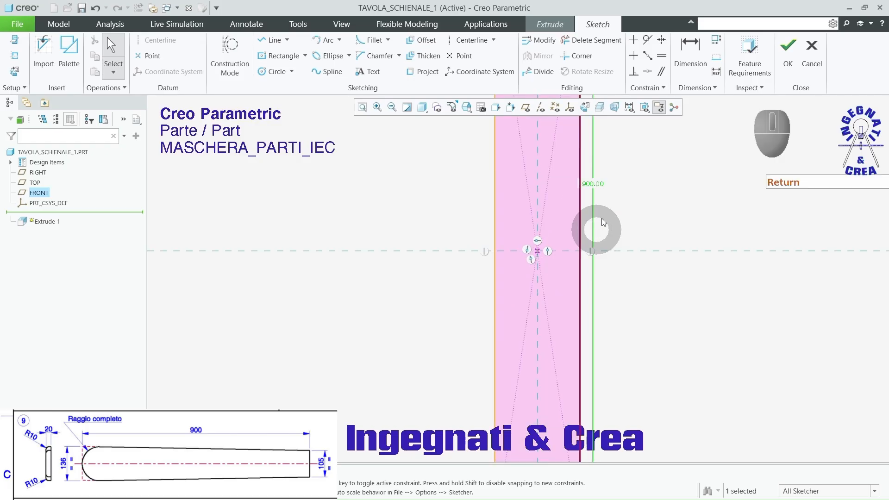
scroll(504, 299, up, 3)
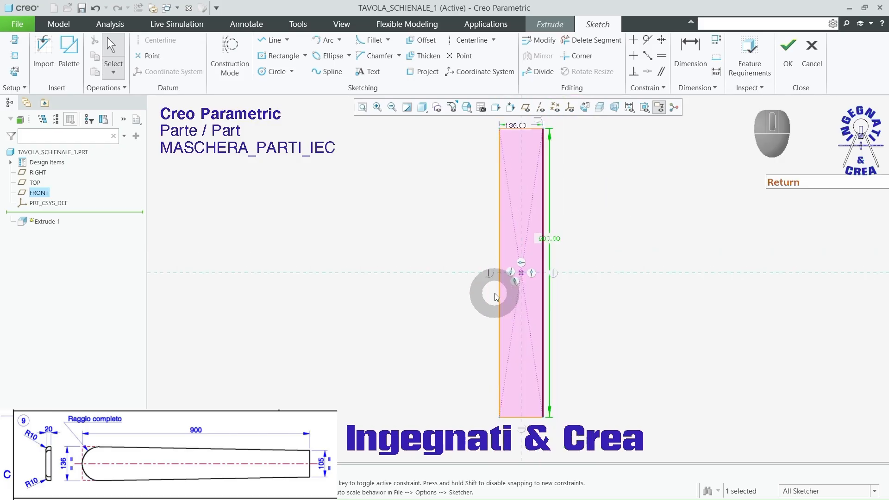
Step: Finish the sketch and extrude the rectangle 20 mm symmetrically about the sketch plane
click(787, 47)
double_click(160, 51)
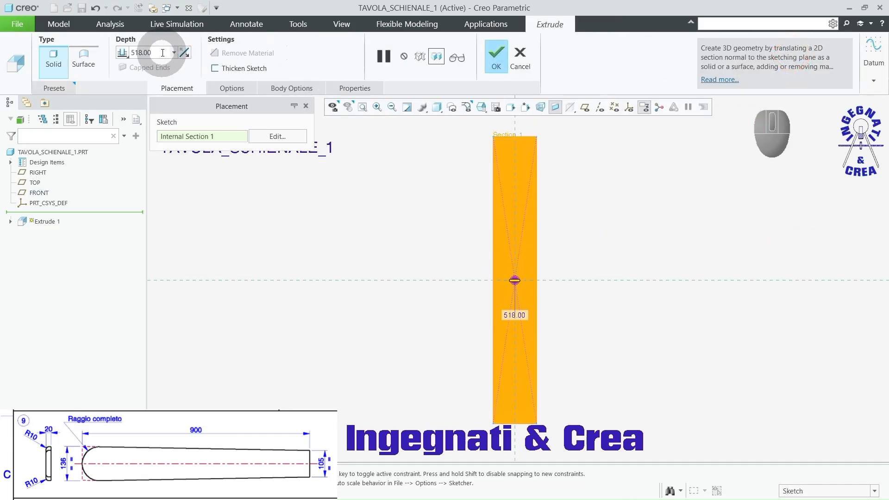
text(20)
key(Return)
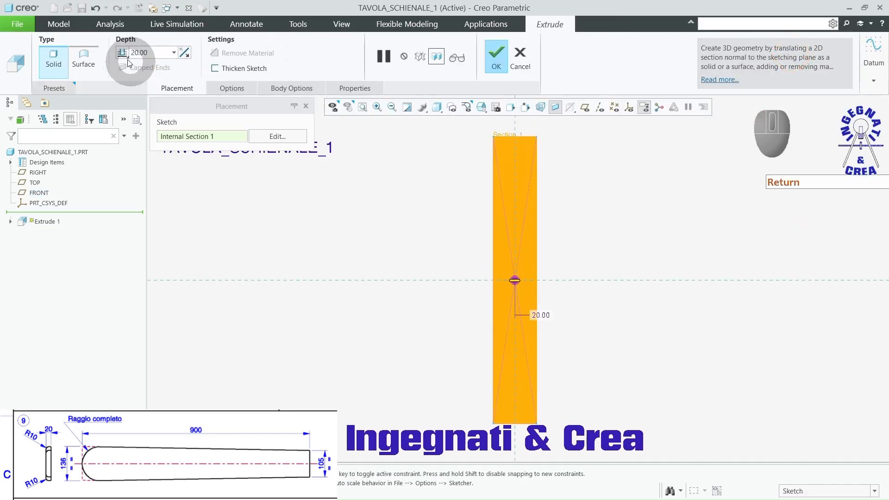
click(123, 52)
click(148, 77)
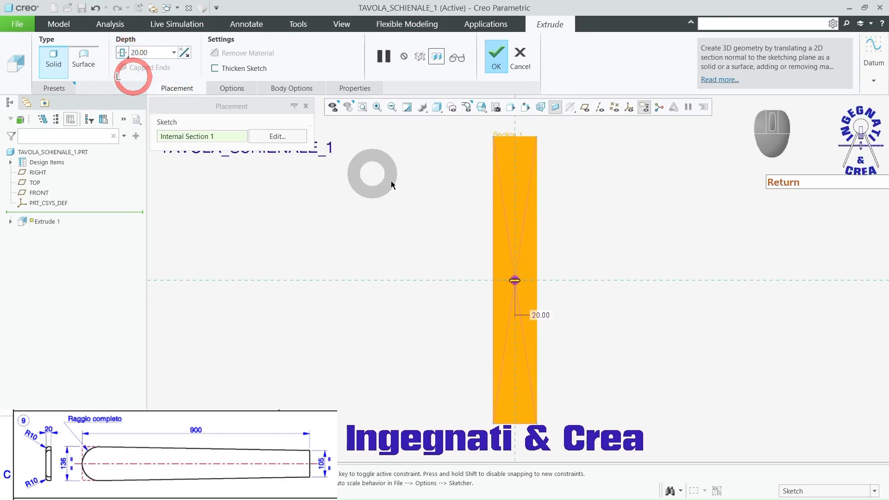
click(500, 64)
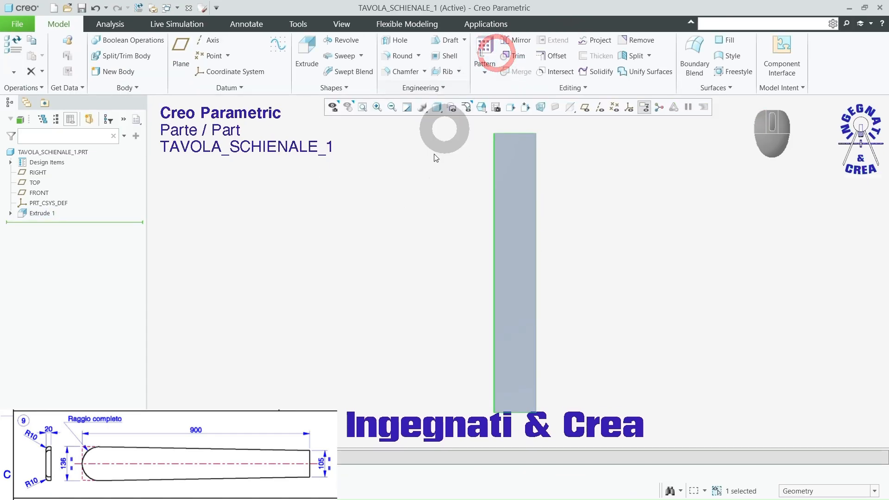
Step: Start an extrusion on the board's large face and sketch an inward-slanting line at about 88° from the upper right corner to the lower edge
middle_drag(436, 149, 396, 213)
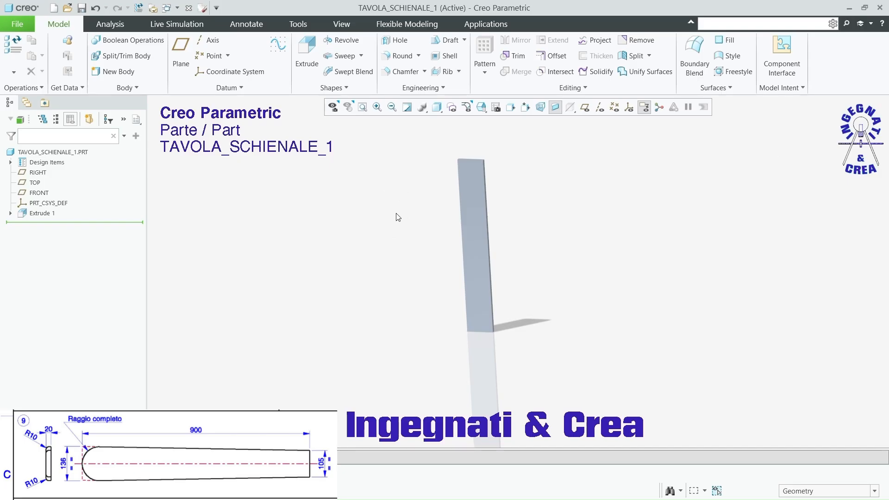
click(307, 47)
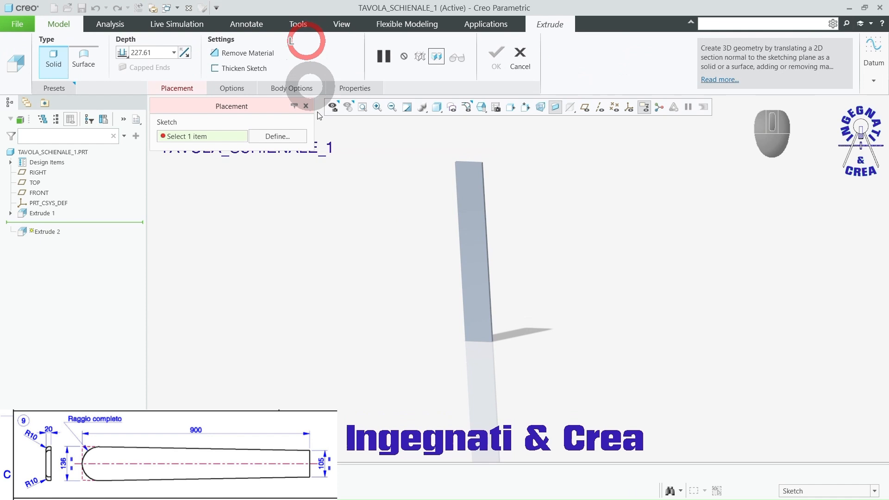
click(465, 218)
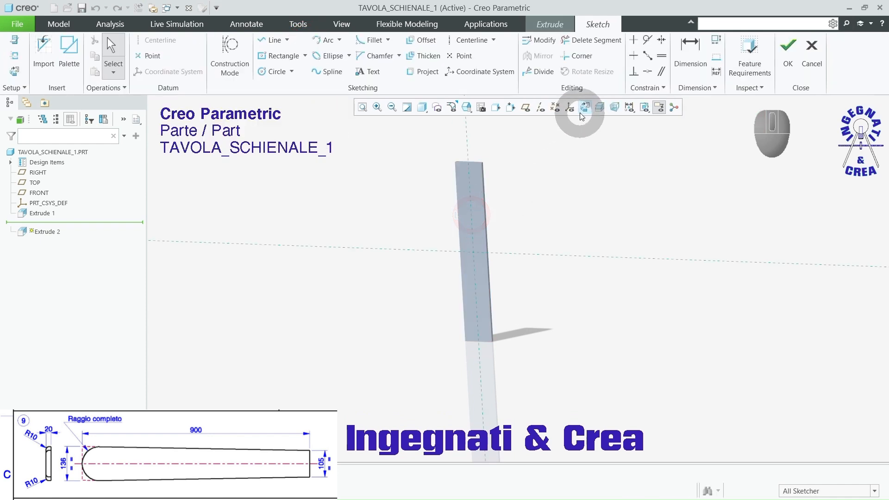
click(583, 107)
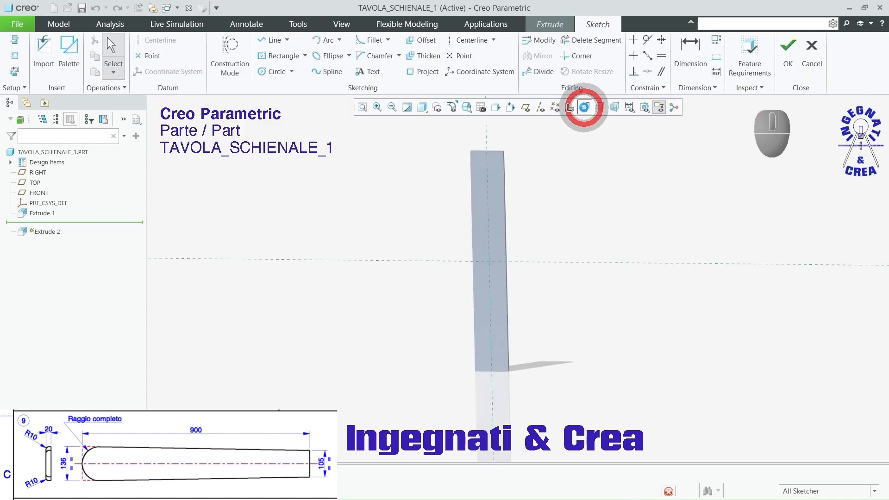
click(264, 41)
scroll(456, 139, up, 3)
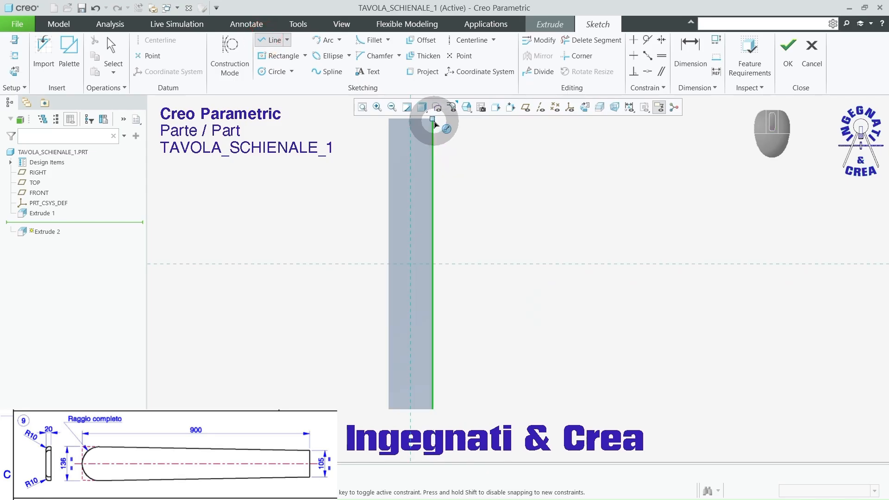
click(436, 122)
scroll(481, 192, up, 2)
scroll(462, 303, down, 3)
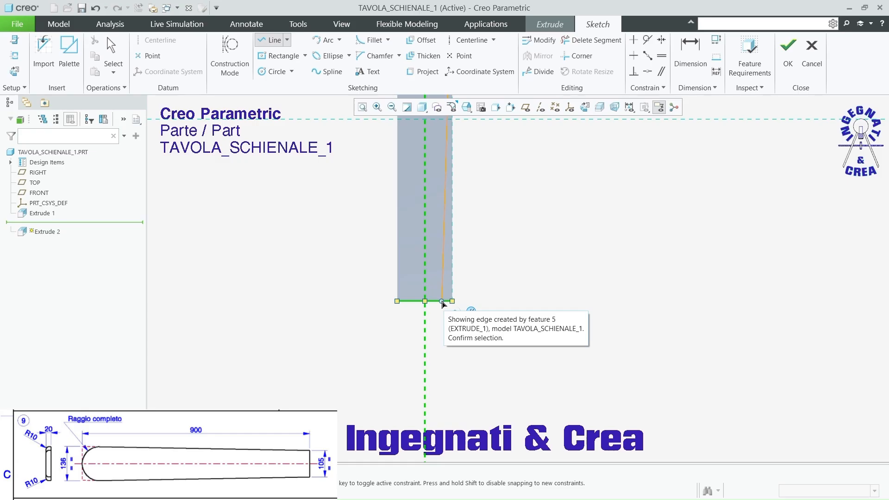
click(442, 302)
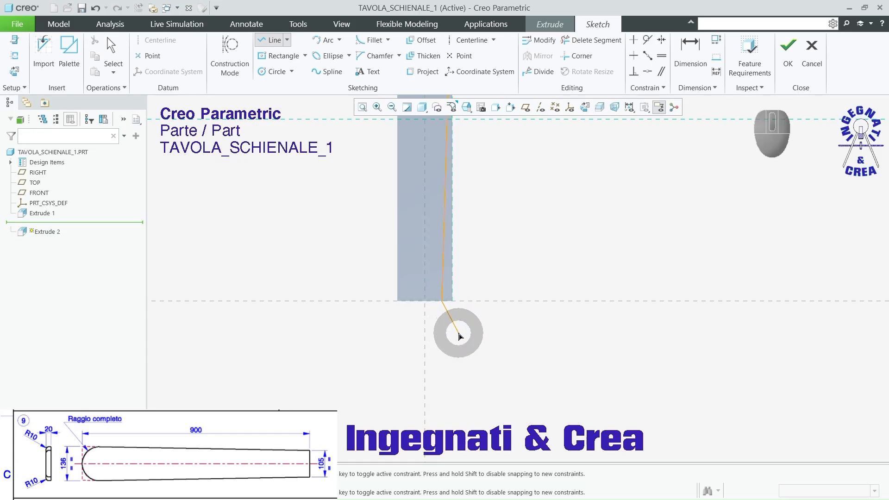
scroll(462, 380, up, 2)
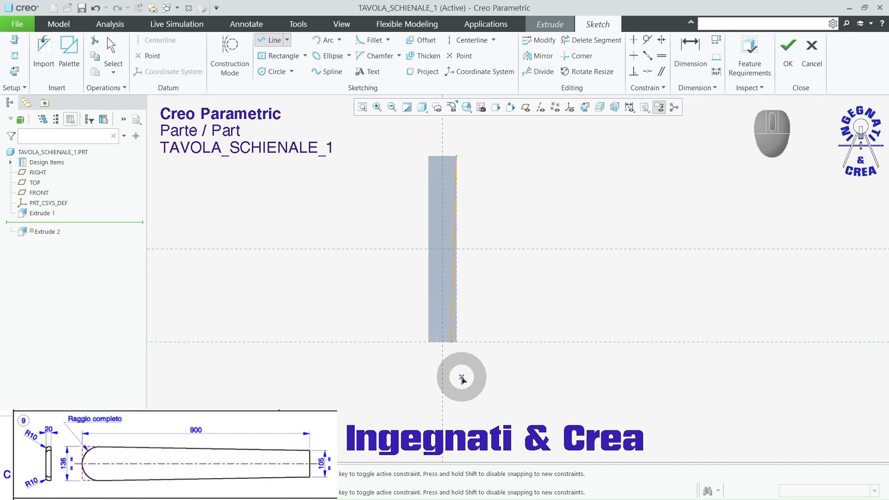
middle_click(458, 244)
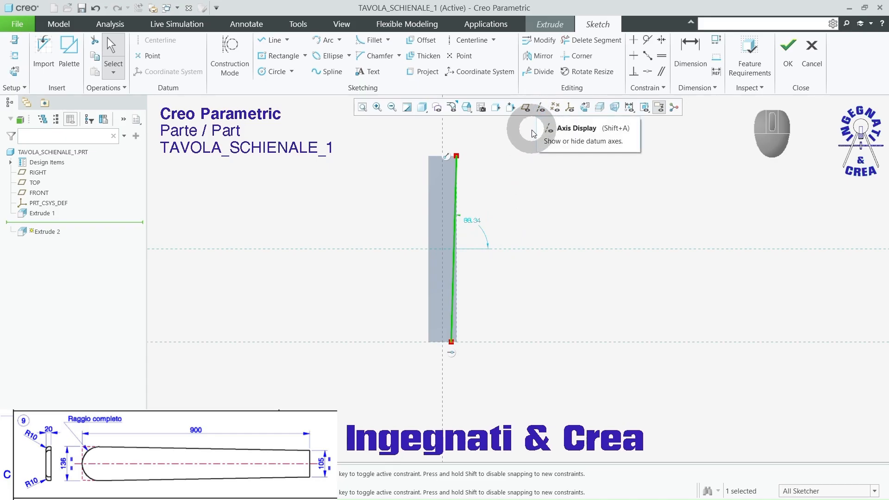
Step: Mirror the slanted line about the vertical reference and join the two lower endpoints with a horizontal line
click(536, 58)
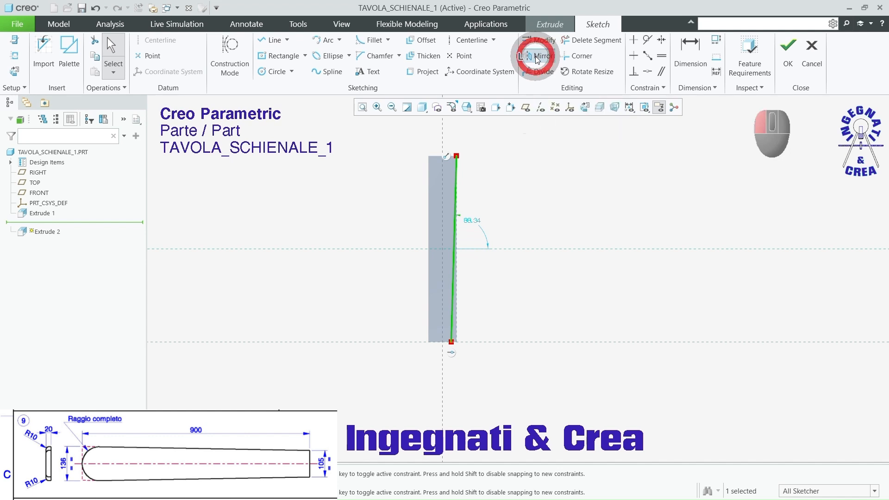
click(442, 130)
scroll(447, 327, down, 3)
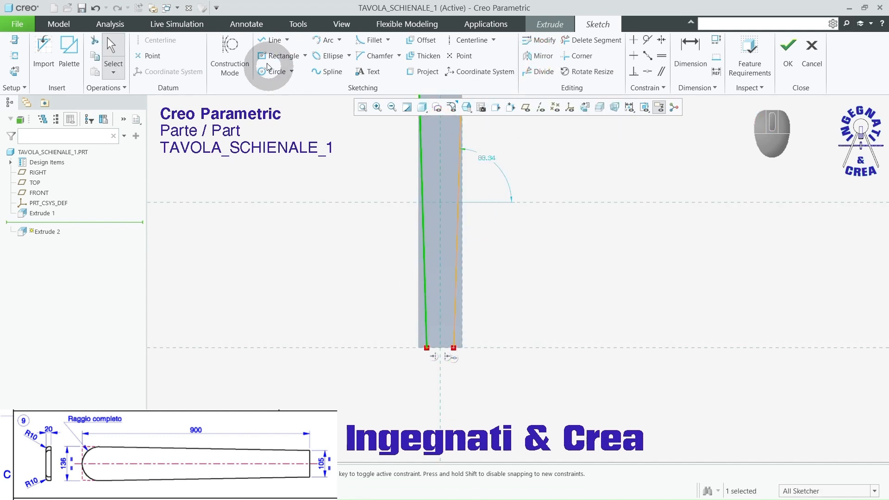
click(269, 41)
scroll(413, 351, down, 2)
click(452, 364)
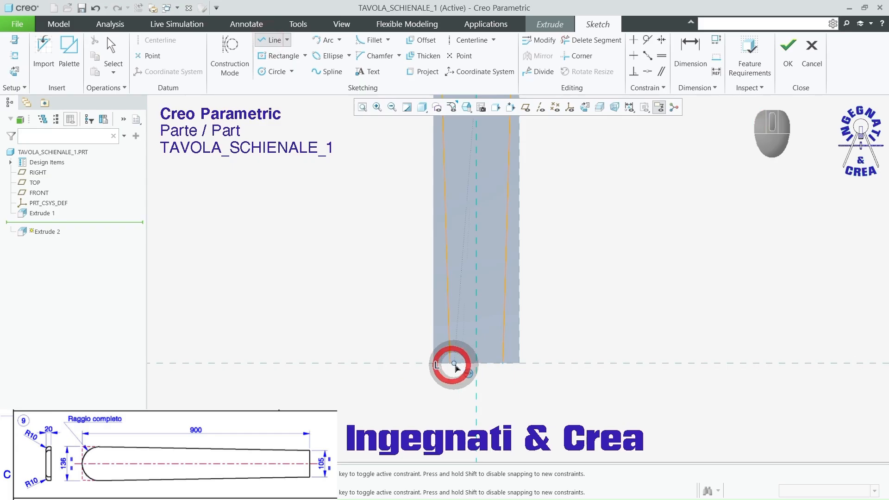
click(503, 364)
middle_click(548, 393)
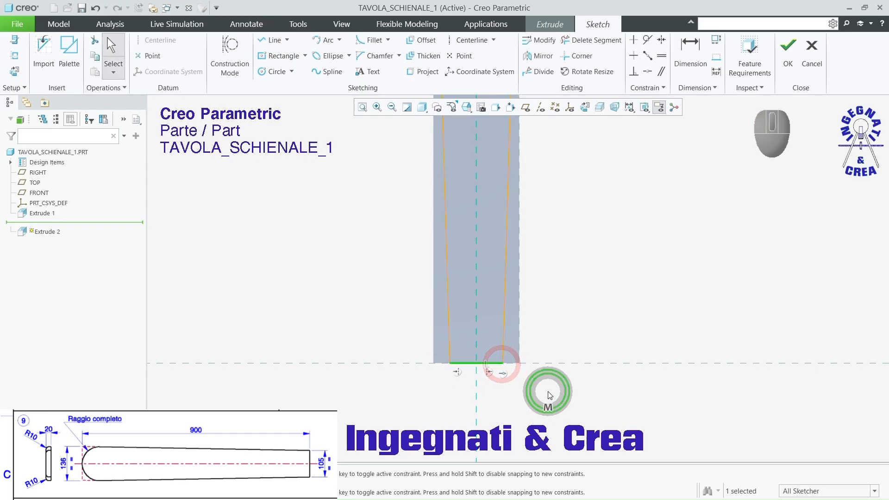
Step: Dimension the horizontal line at the board's narrow end to 105 mm
click(689, 51)
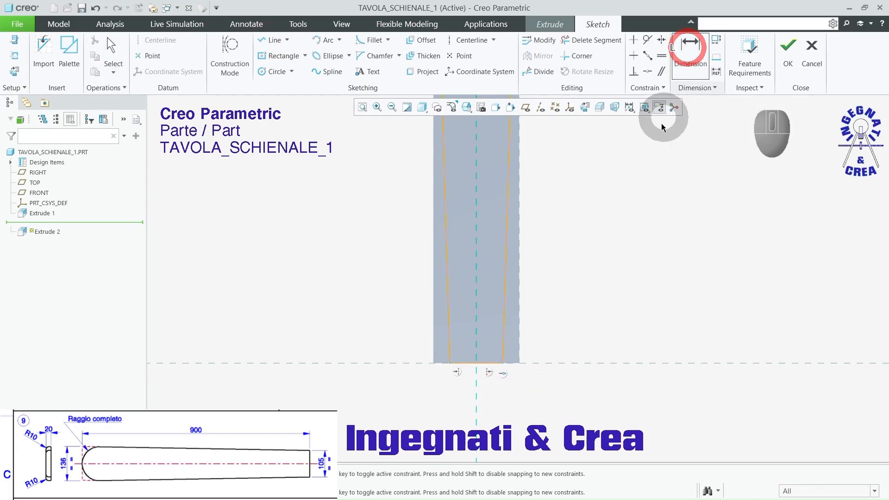
click(485, 365)
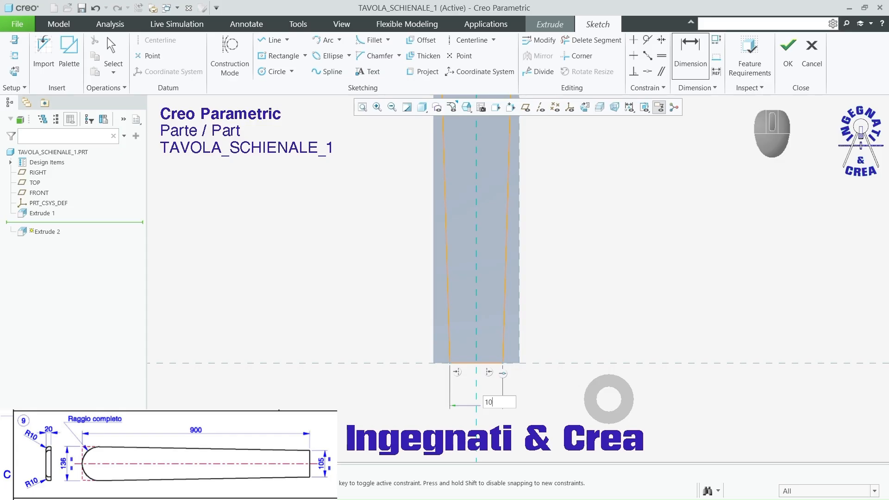
scroll(532, 317, down, 3)
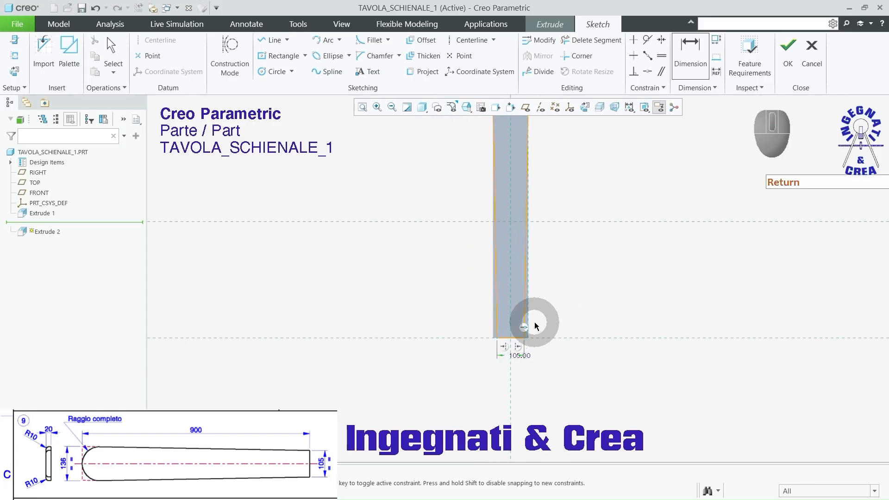
Step: Finish the sketch and set the extrusion to remove material outside the tapered outline, with depth Through All
mouse_move(532, 318)
middle_down()
mouse_move(576, 312)
mouse_move(562, 318)
middle_up()
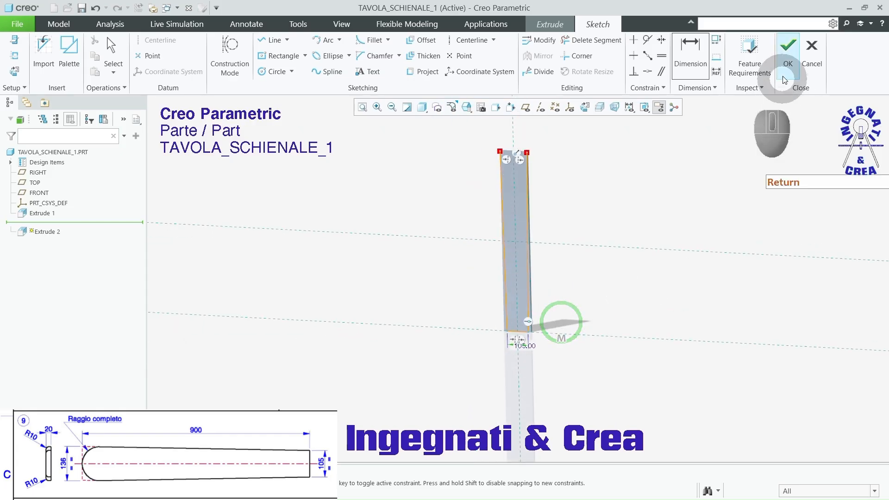
click(788, 47)
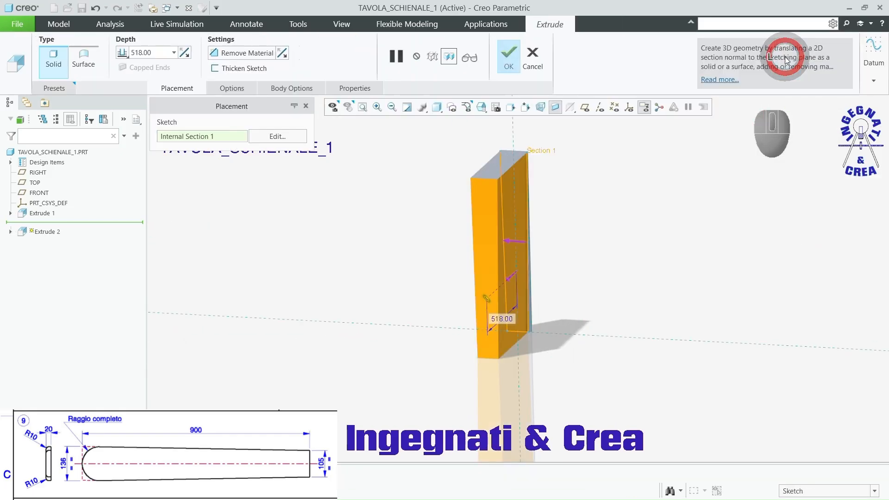
click(513, 277)
click(231, 53)
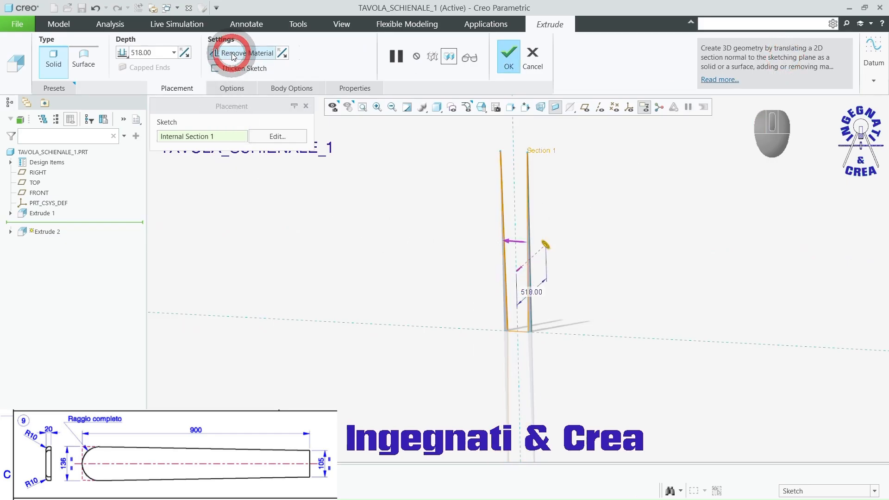
click(283, 53)
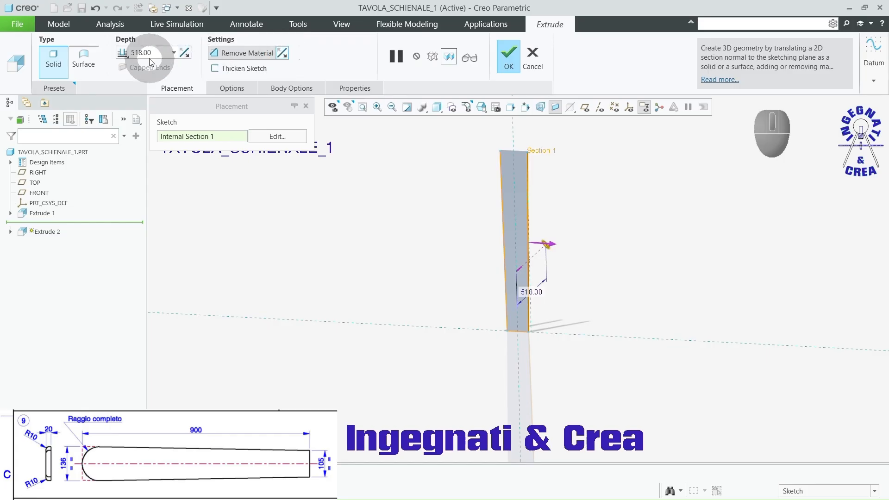
click(125, 56)
click(134, 101)
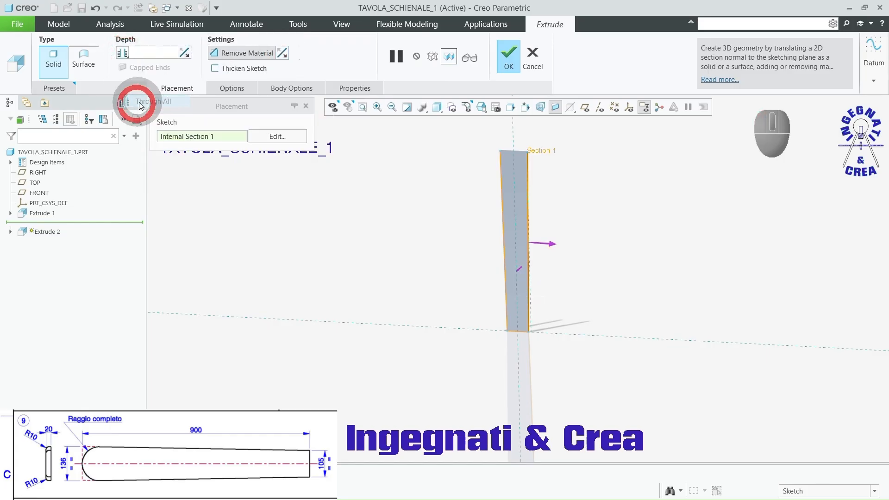
click(507, 55)
click(621, 270)
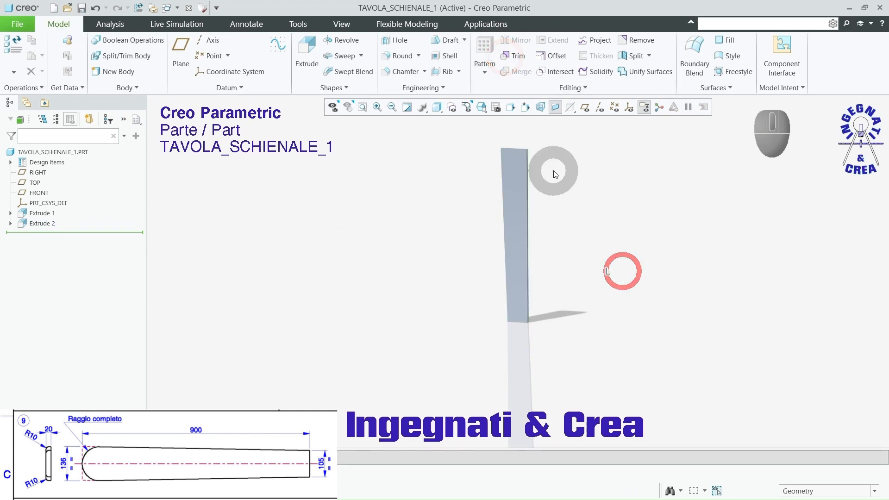
Step: Create a full round between the two short edges at the corners of the board's wide upper end
middle_drag(496, 202, 477, 208)
click(393, 56)
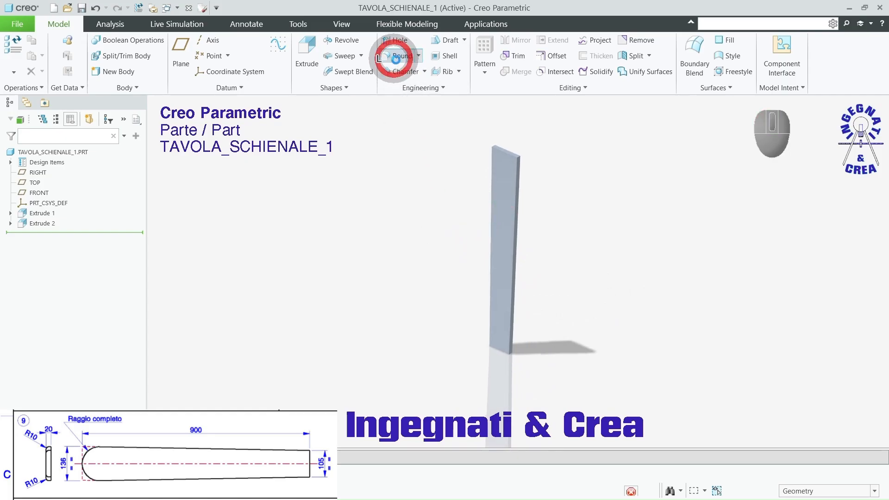
scroll(486, 144, down, 6)
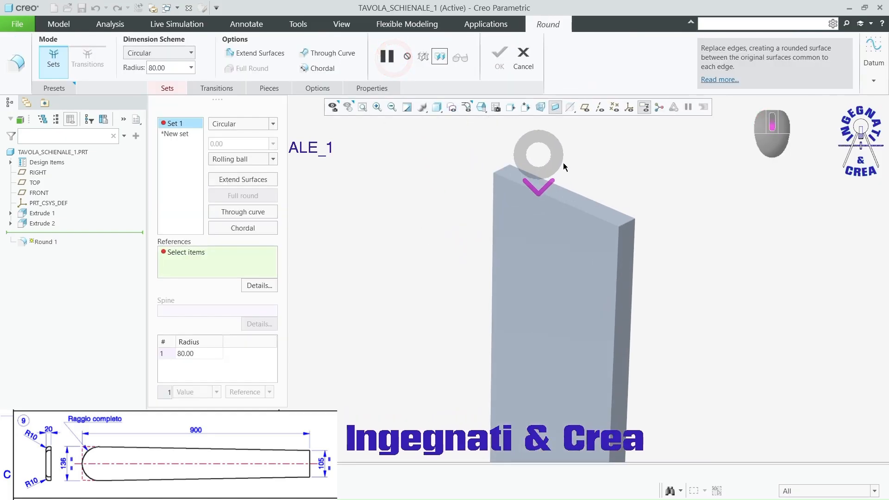
click(630, 226)
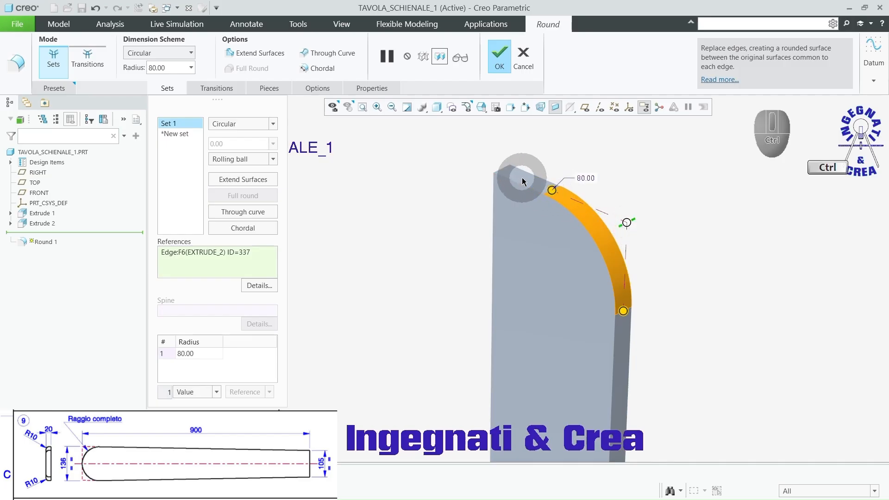
ctrl+click(504, 167)
right_click(636, 167)
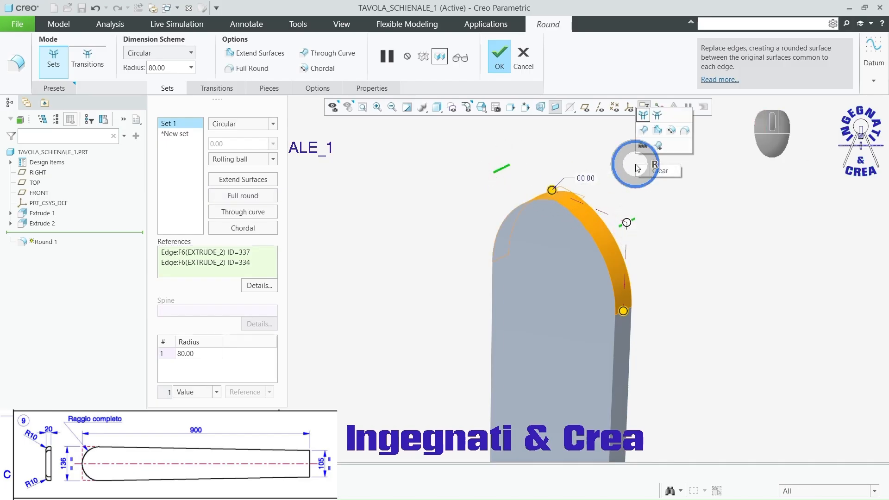
click(684, 134)
click(500, 58)
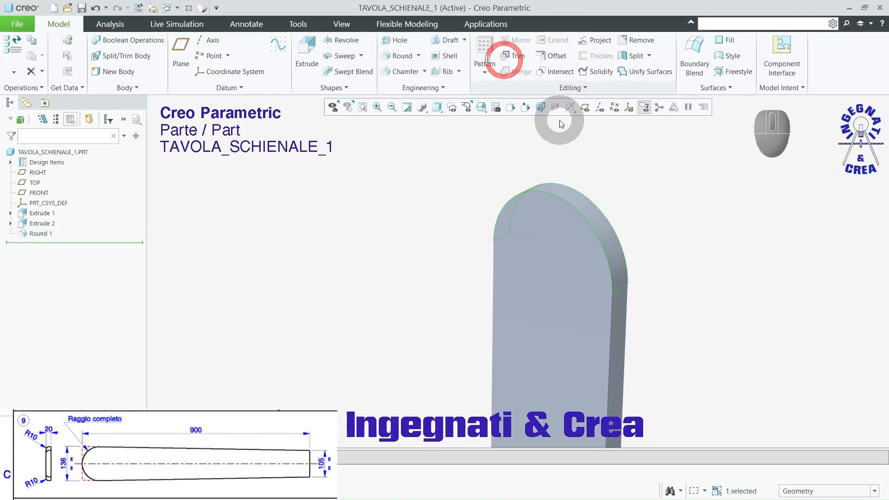
Step: Round the tangent edge chain around one large face of the board, starting at its curved end, with a 10 mm radius
middle_drag(559, 124, 589, 161)
click(401, 56)
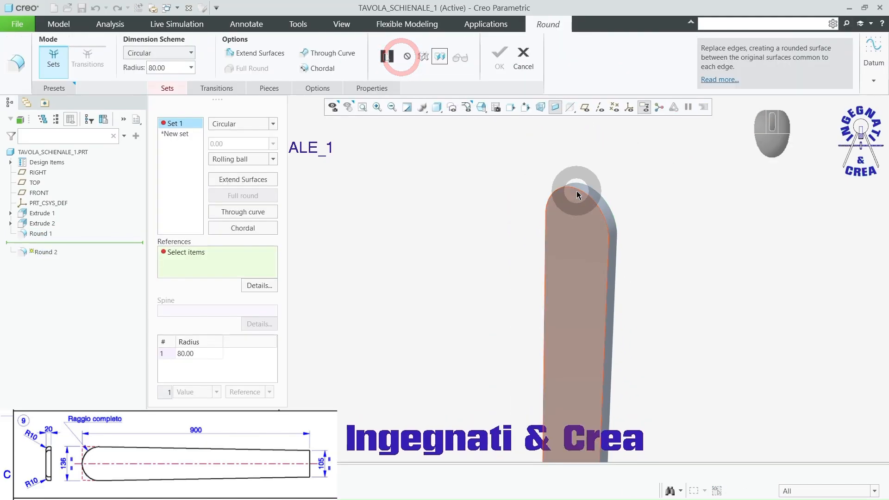
click(578, 191)
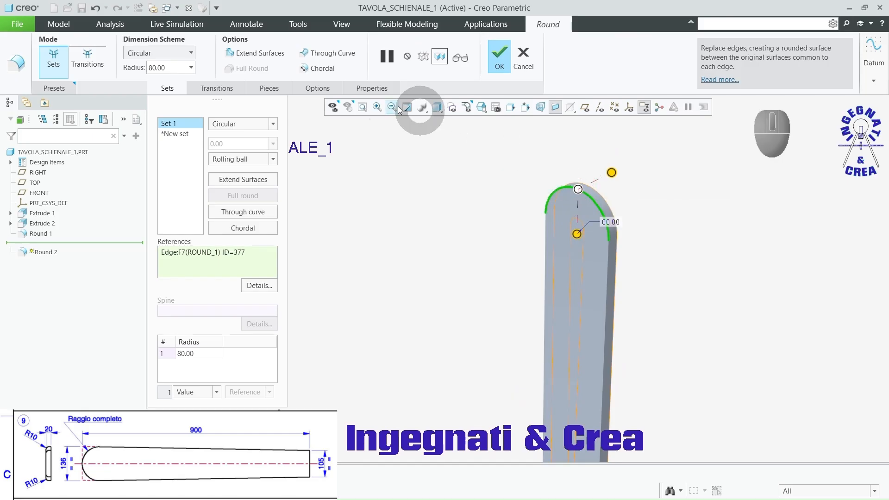
click(182, 68)
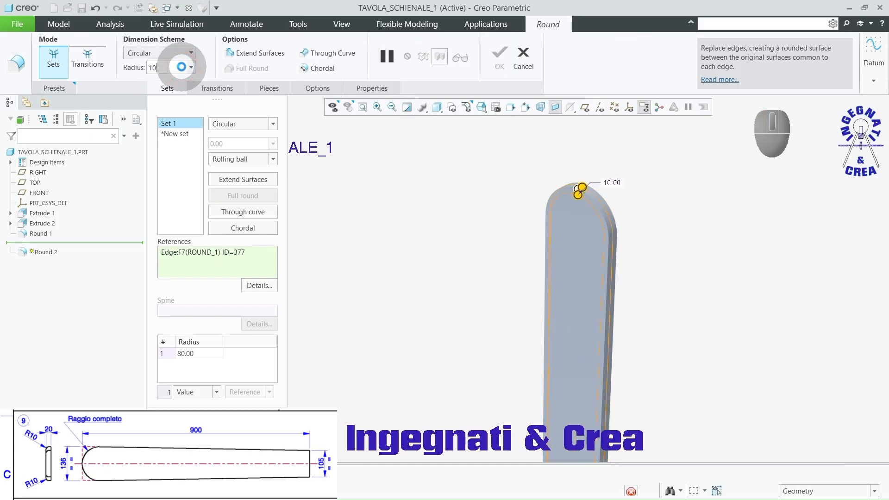
key(Return)
middle_drag(486, 158, 482, 247)
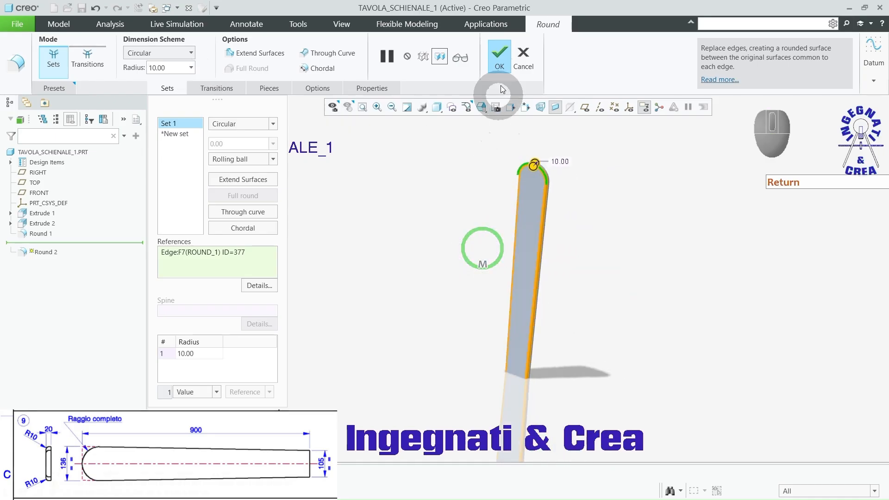
click(499, 58)
Step: Apply the wood-cherry-solid-polished appearance from the Wood-Cherry.dmt library to the whole TAVOLA_SCHIENALE_1 part
click(341, 26)
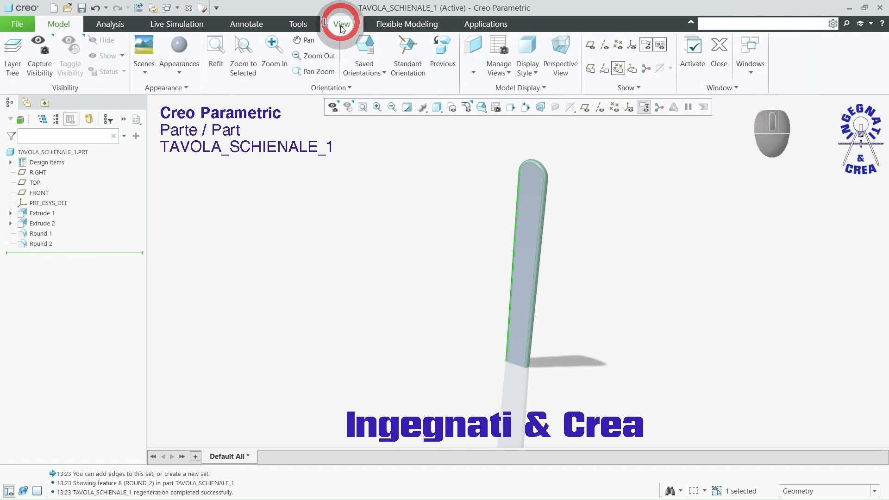
click(180, 54)
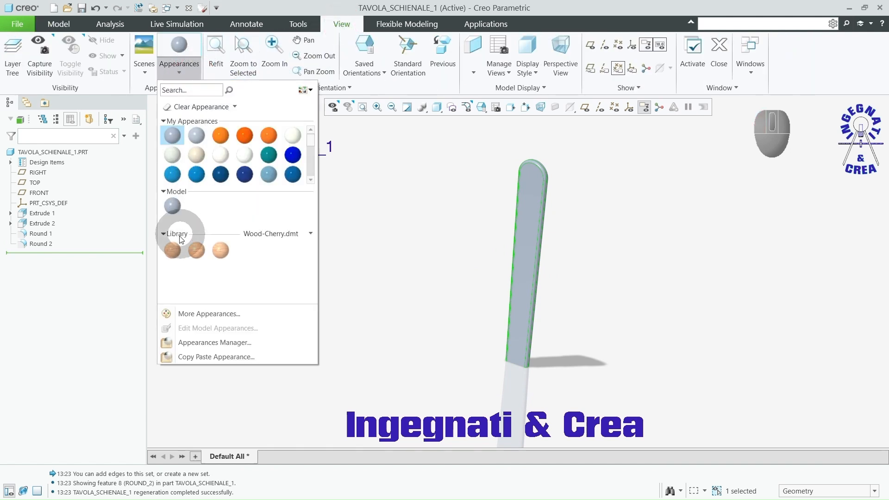
click(174, 250)
click(83, 153)
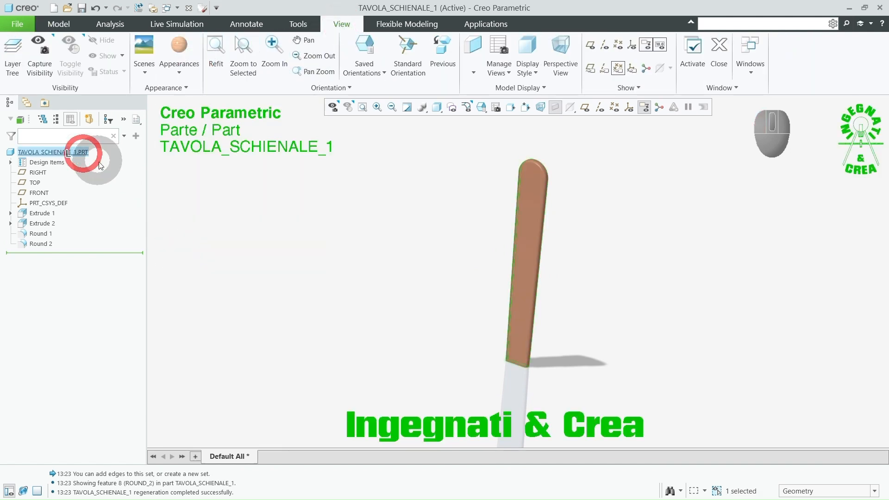
middle_click(236, 208)
click(236, 206)
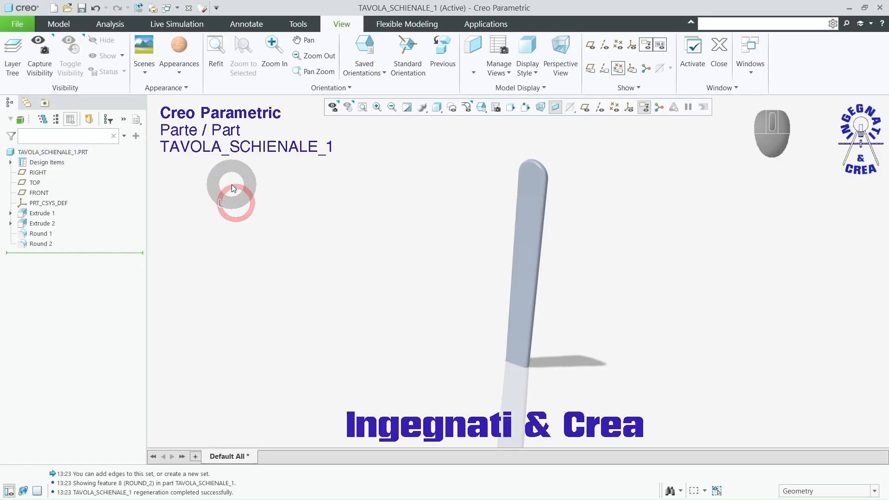
click(179, 44)
click(46, 152)
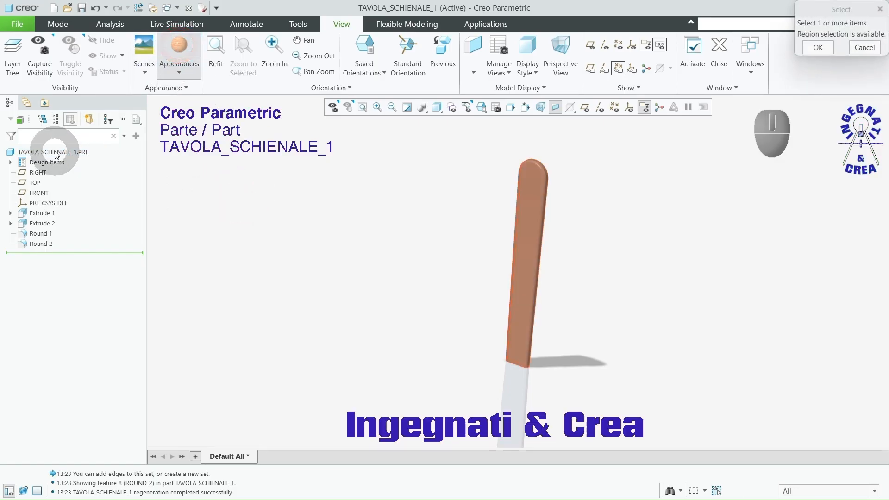
middle_click(193, 201)
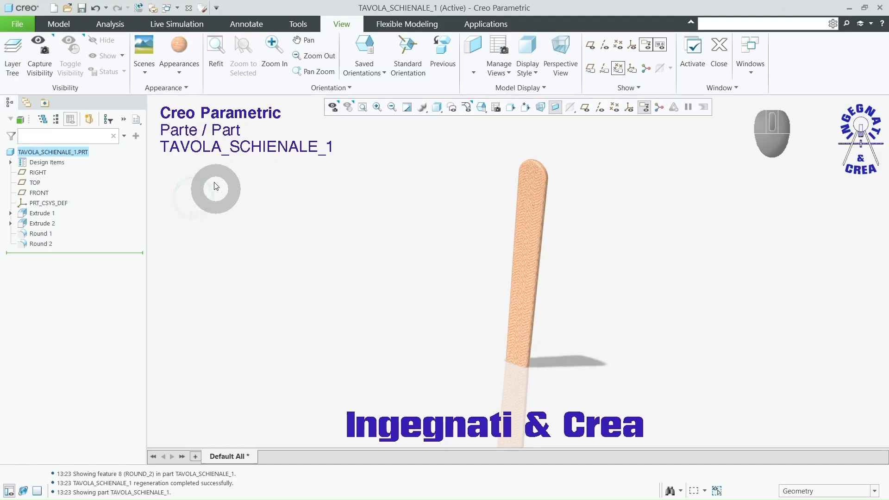
Step: Edit the model's cherry wood appearance and set its scale to 70
click(178, 74)
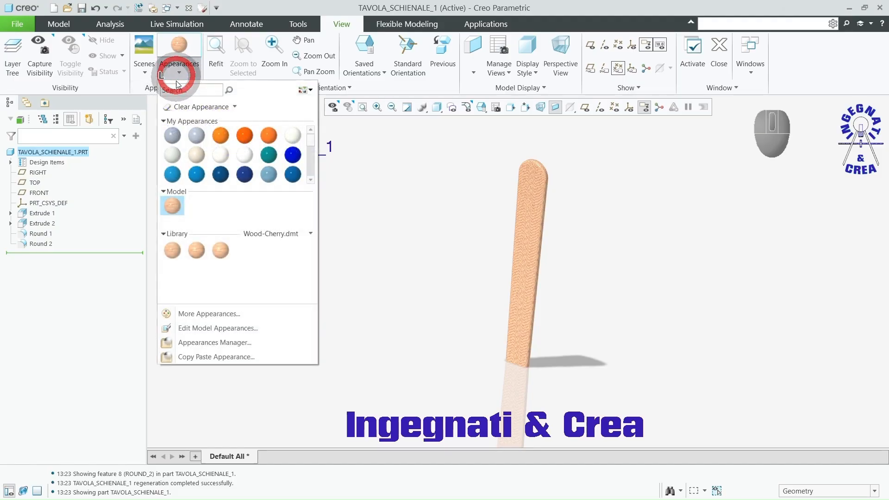
click(197, 328)
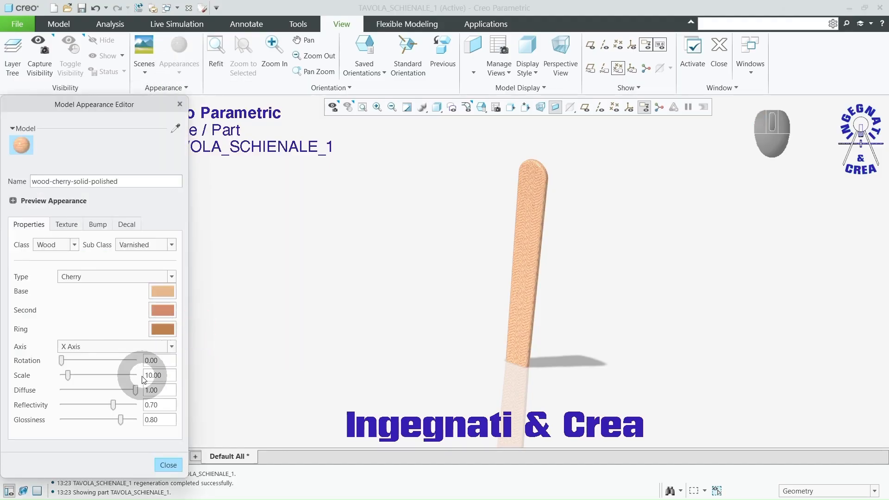
drag(68, 376, 111, 381)
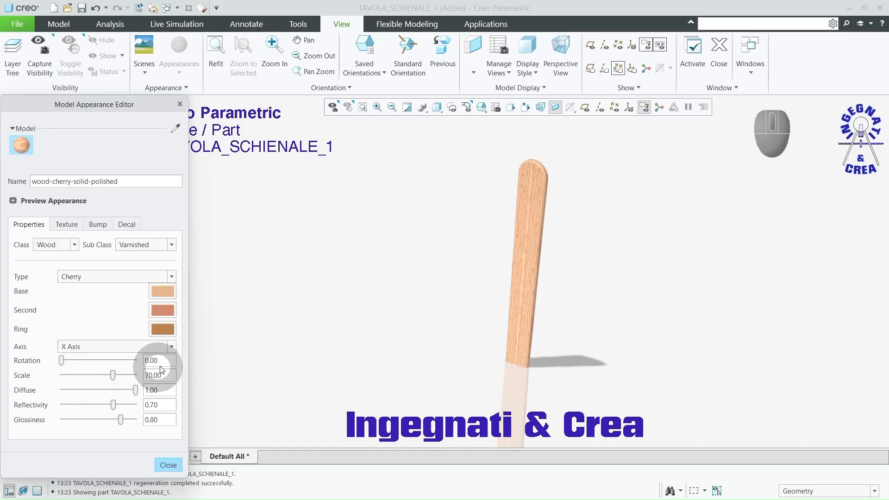
scroll(552, 189, down, 3)
scroll(502, 174, up, 3)
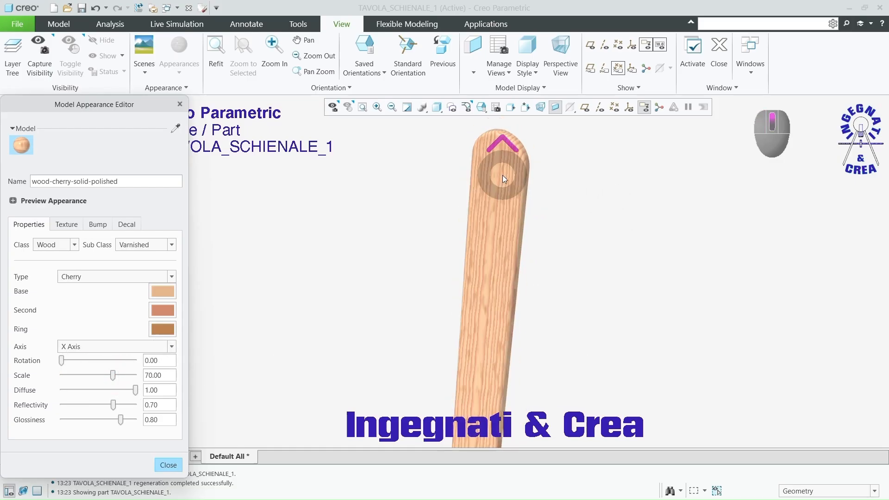
click(168, 464)
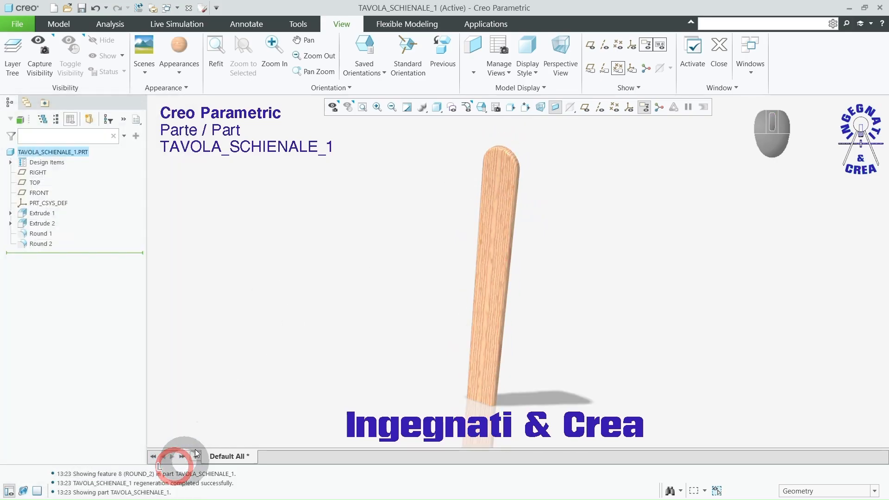
Step: Save the finished TAVOLA_SCHIENALE_1 part
click(58, 24)
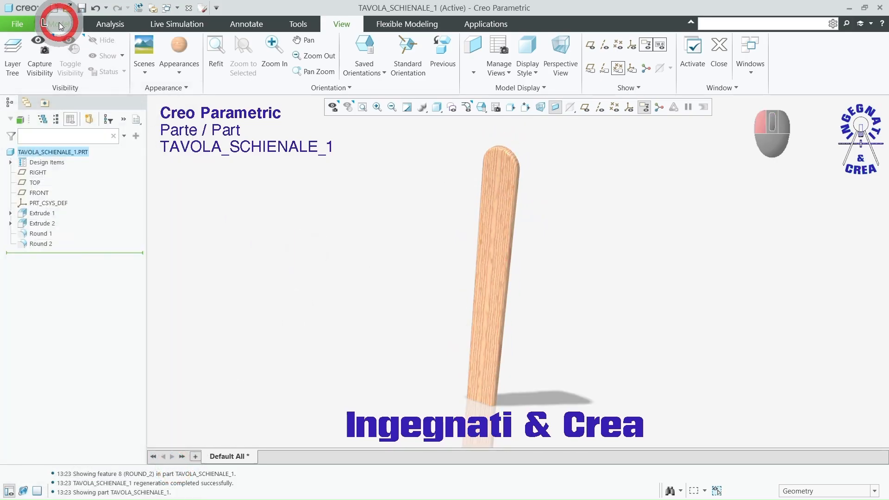
click(81, 8)
click(358, 435)
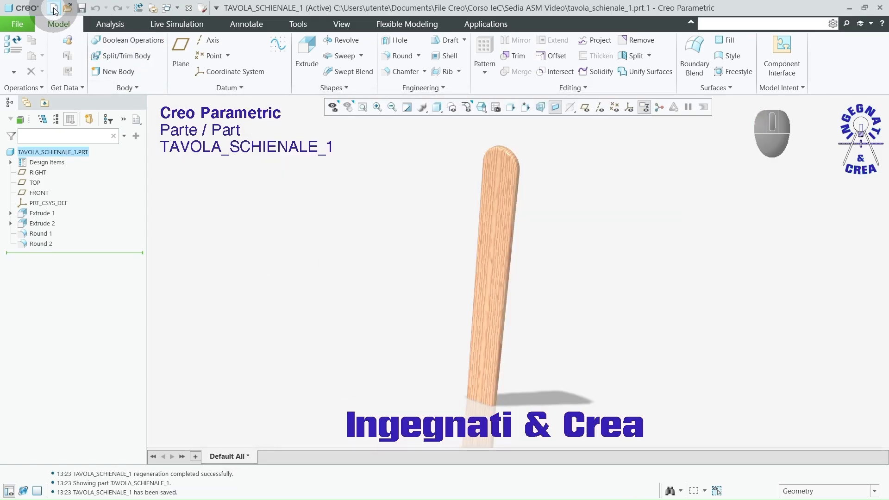
Step: Create a new solid part named tavola_schienale_2 with the default template
click(54, 8)
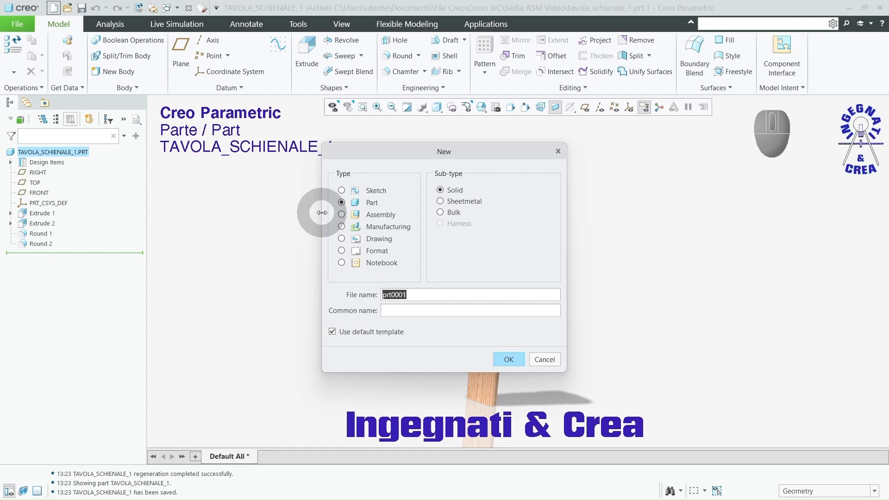
text(tavola_schienale_2)
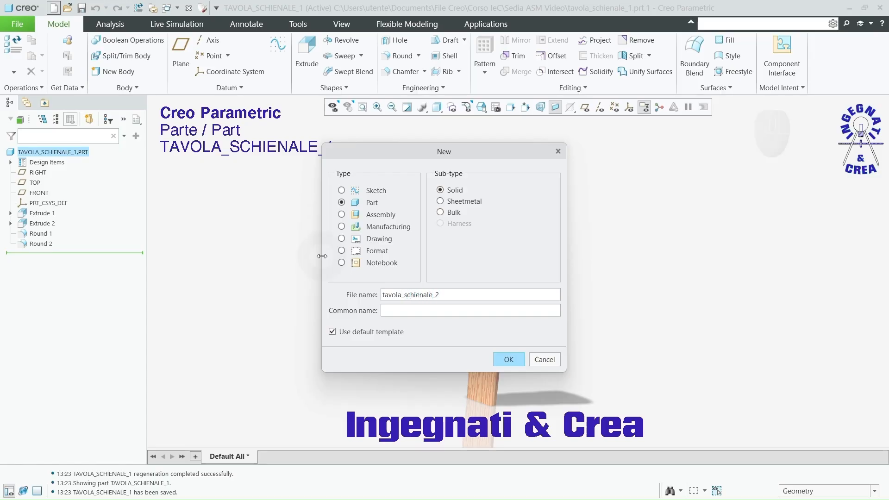
click(509, 359)
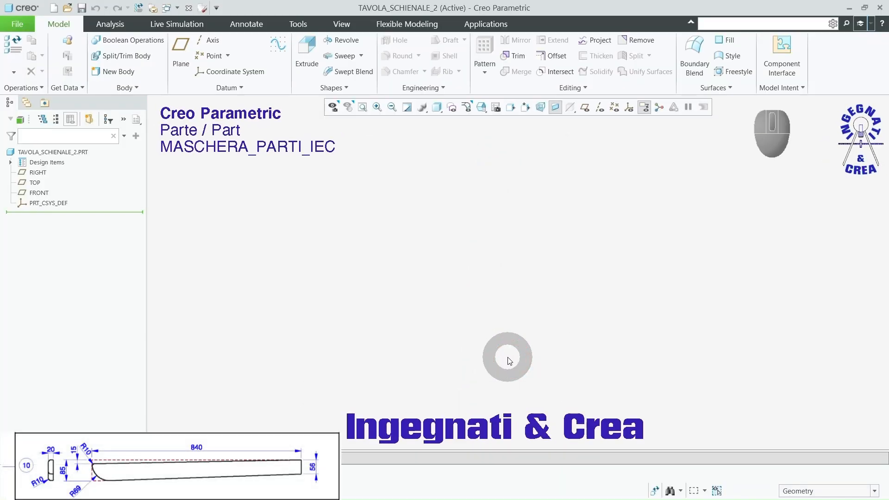
Step: Start an extrude on the FRONT plane and sketch a centred upright rectangle about 10.3 wide and 48.4 high at the origin
click(585, 107)
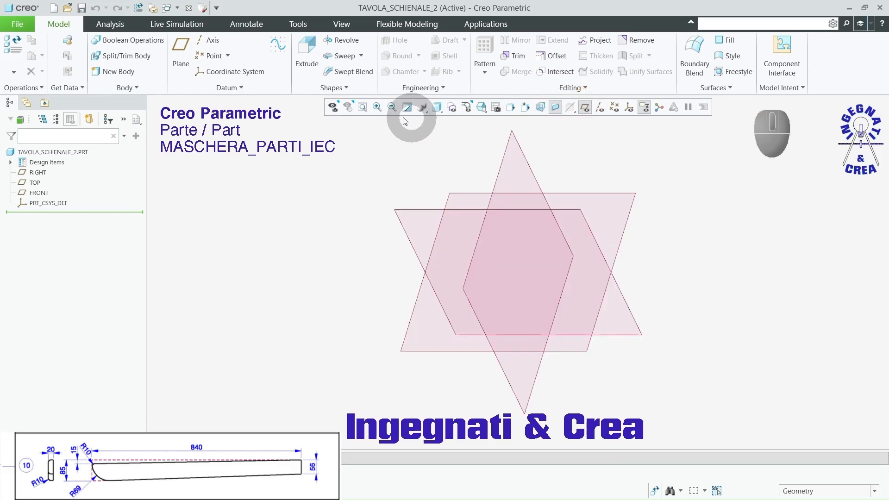
click(307, 47)
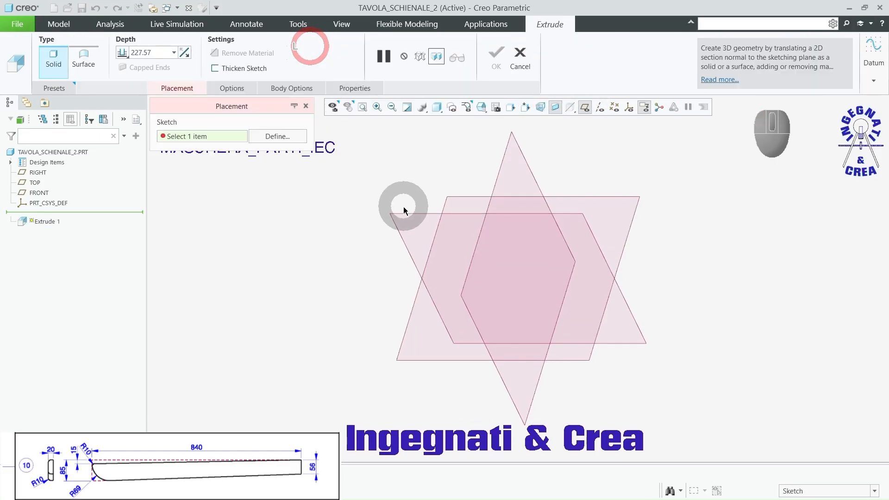
click(407, 214)
click(584, 107)
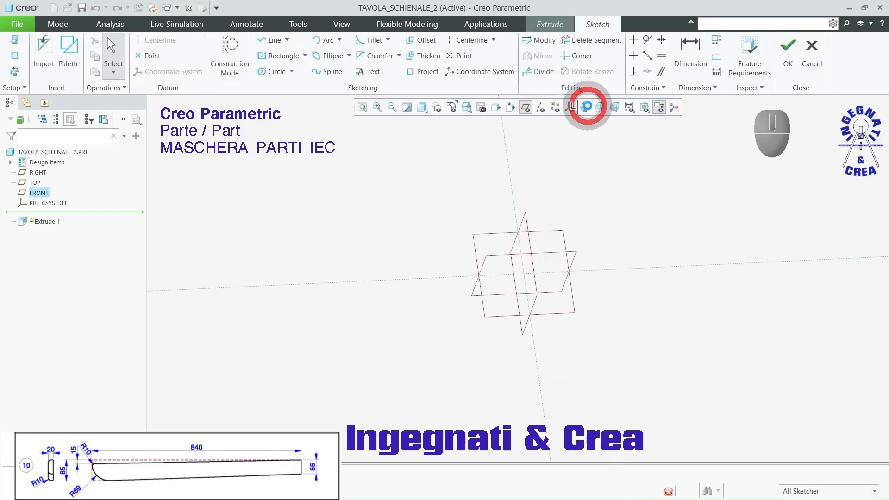
click(525, 107)
click(264, 56)
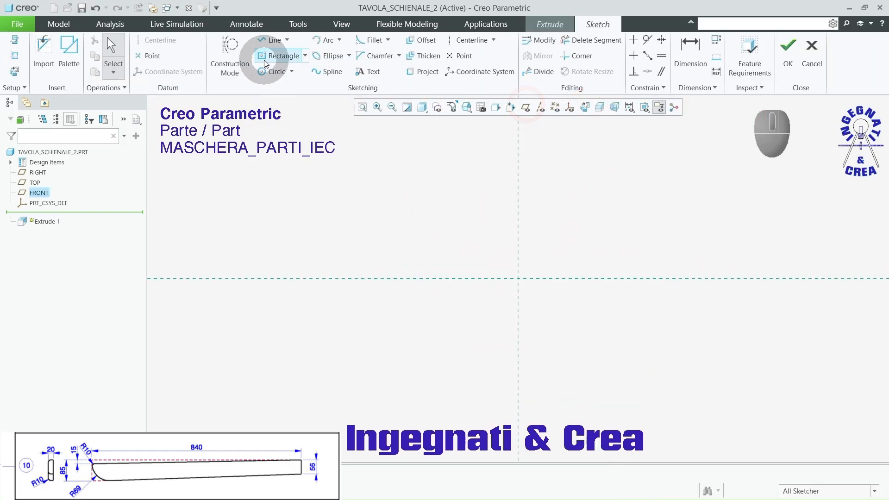
click(518, 278)
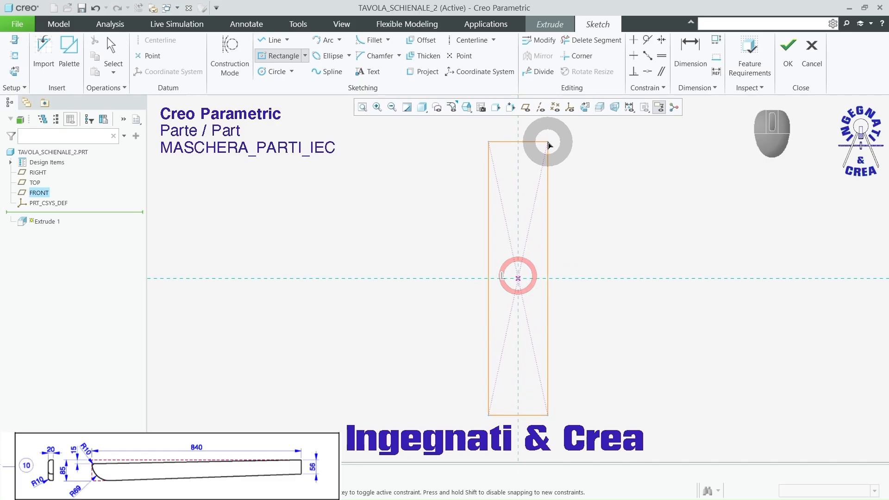
click(547, 139)
middle_click(585, 154)
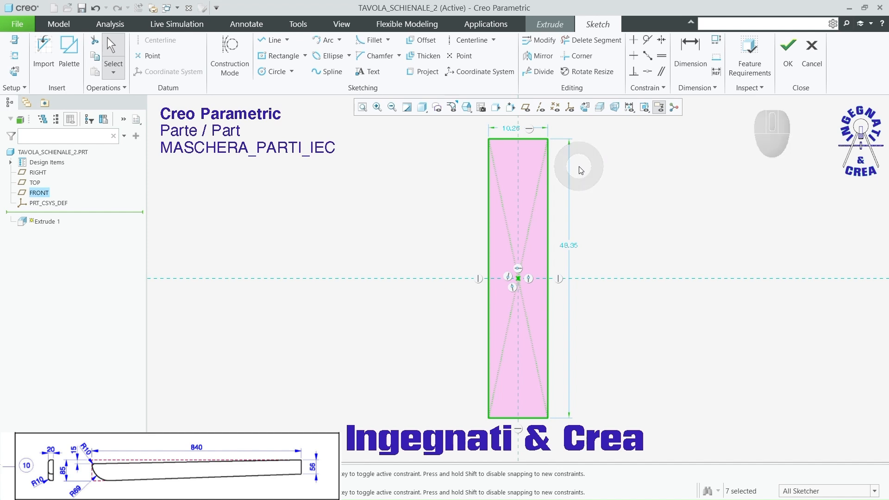
Step: Set the rectangle's width to 85 and its height to 840
double_click(510, 129)
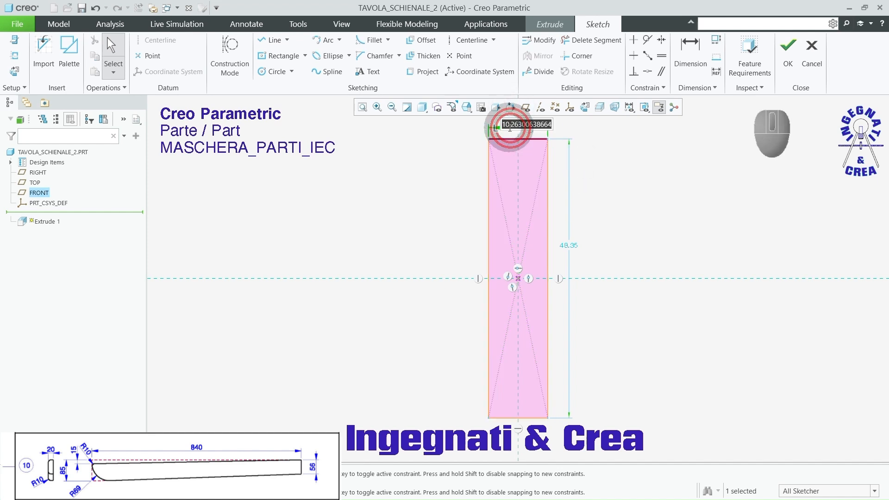
text(85)
key(Return)
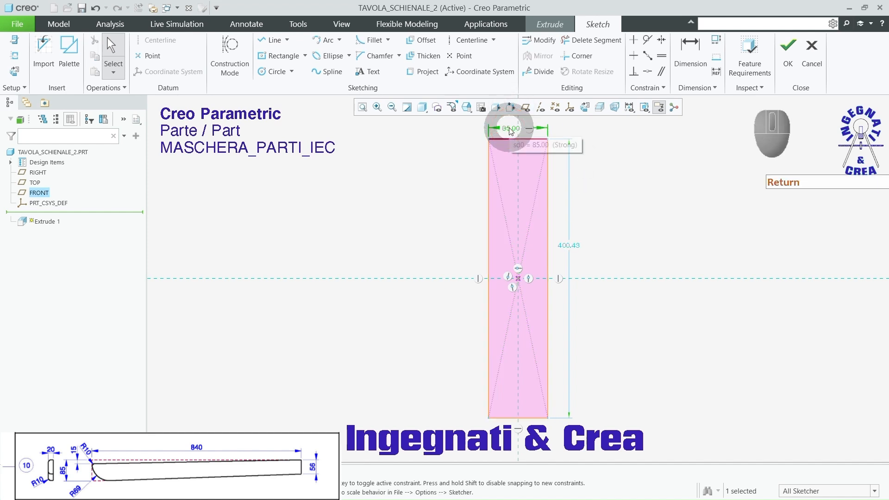
double_click(567, 246)
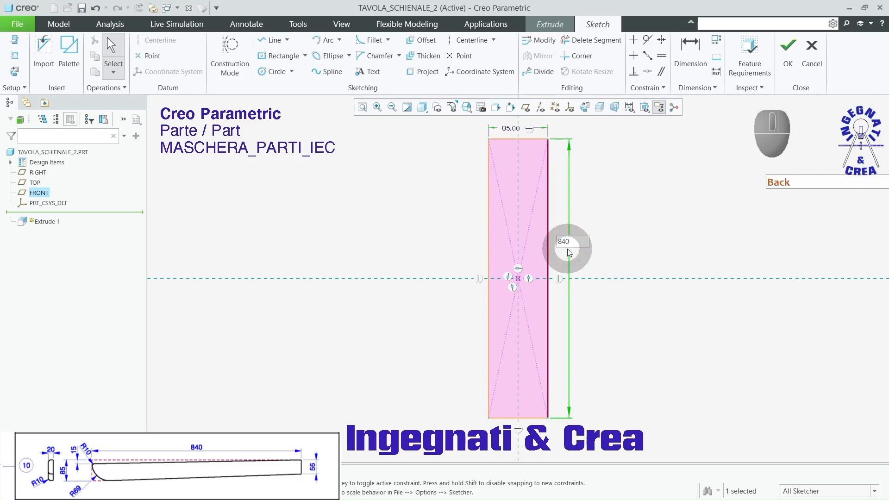
text(840)
key(Return)
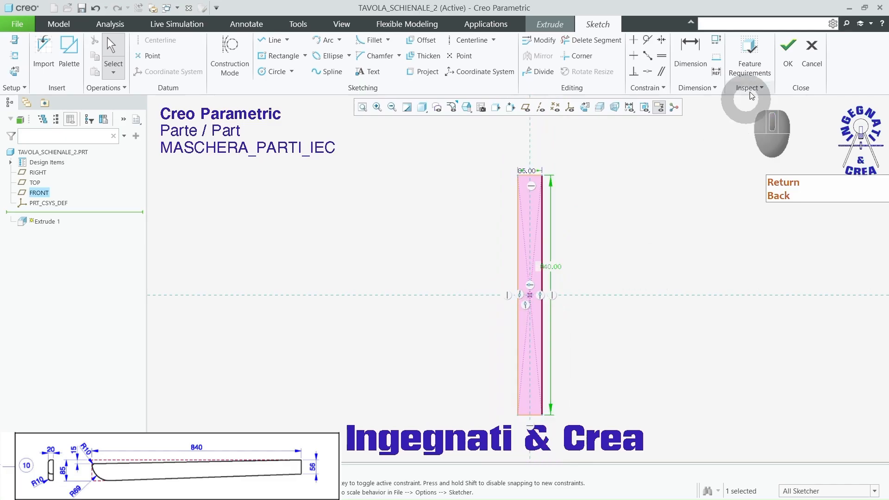
Step: Finish the sketch and extrude the rectangle symmetrically to a depth of 20
click(787, 47)
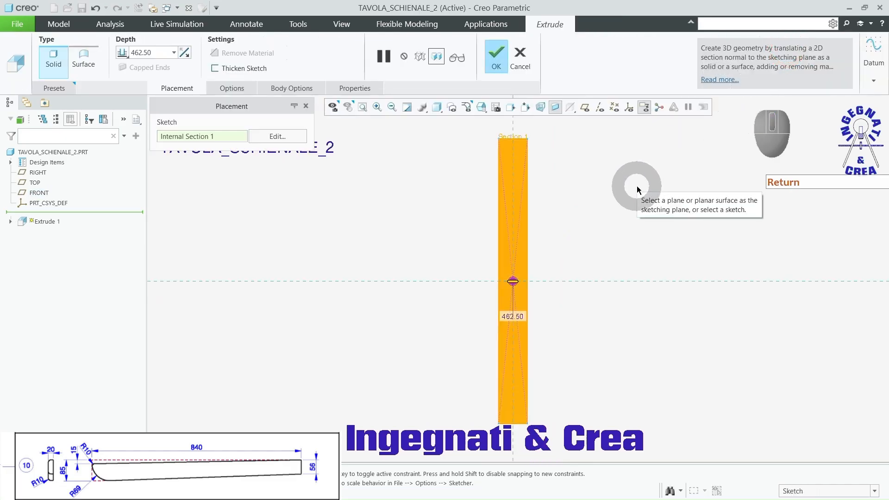
double_click(158, 53)
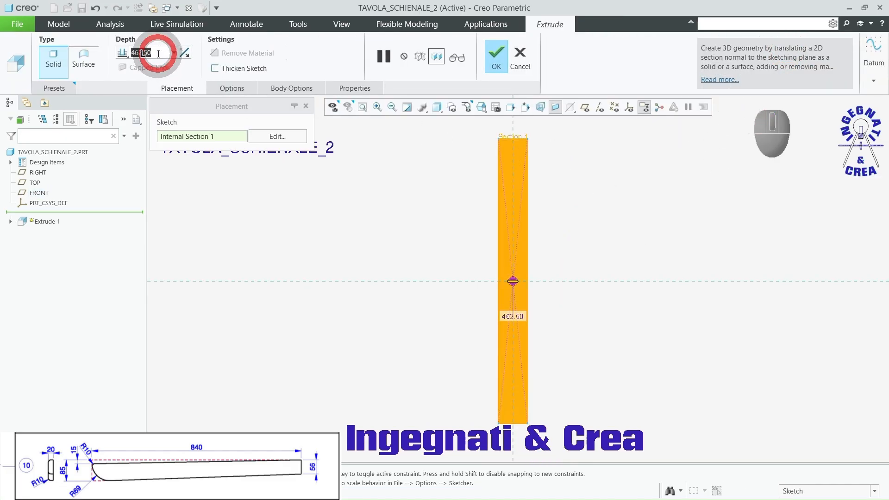
text(20)
key(Return)
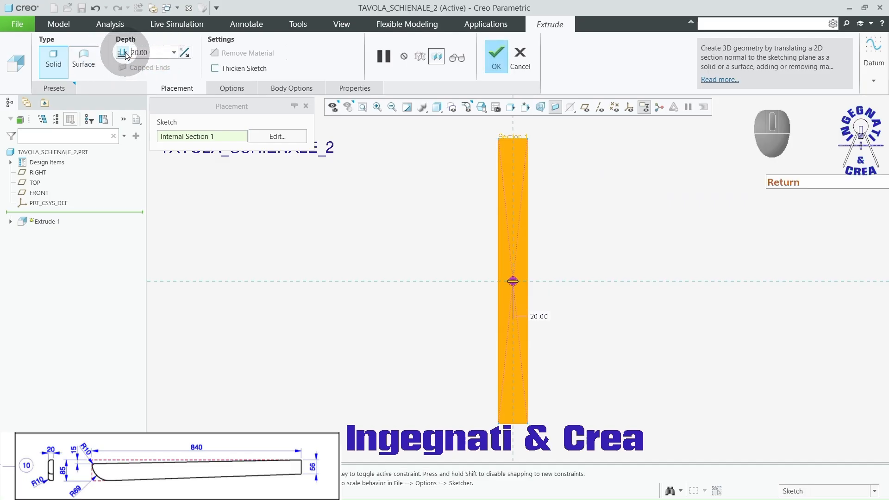
click(130, 76)
middle_drag(317, 166, 317, 188)
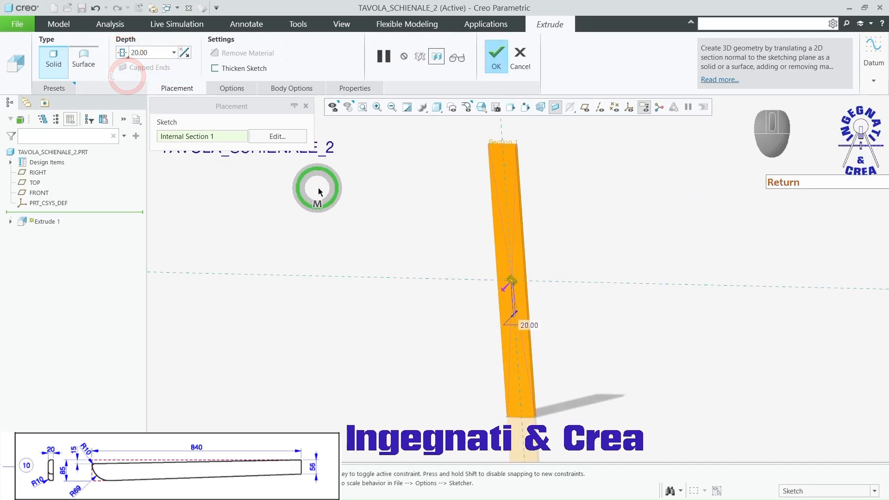
click(490, 57)
click(437, 155)
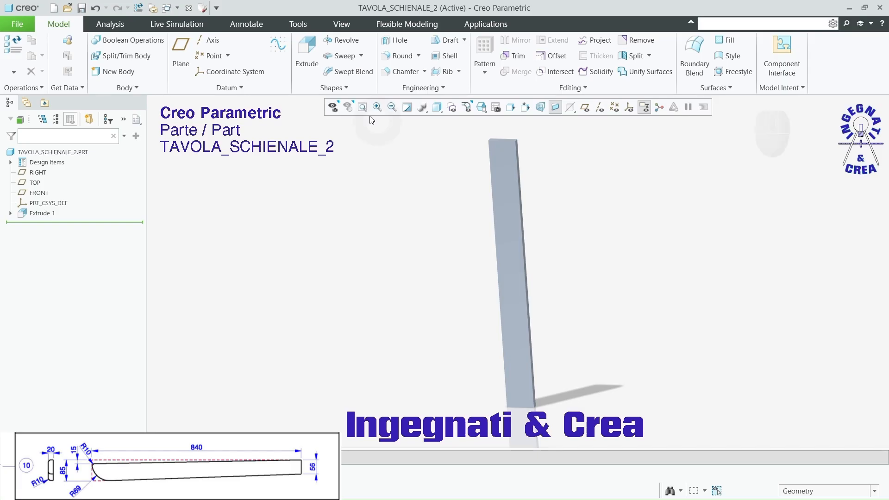
Step: Start an extrude on the board's large face and sketch a slanted line from the lower right corner to the top edge
click(309, 50)
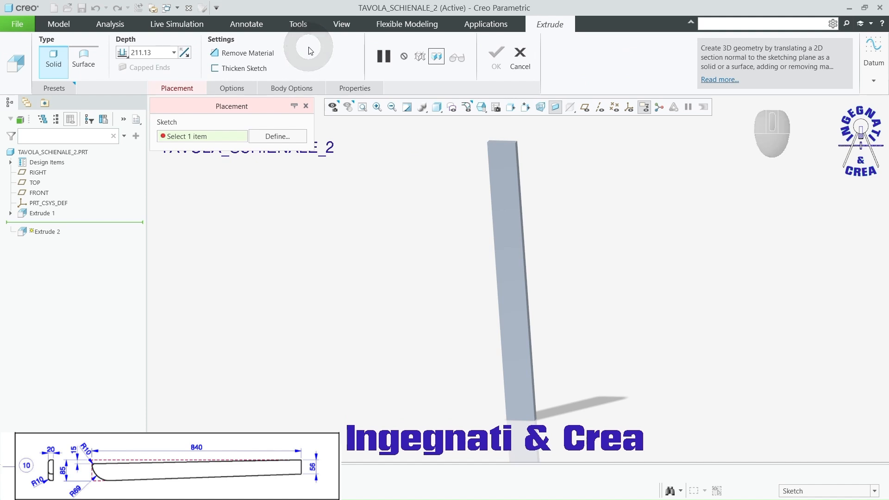
click(509, 168)
click(584, 107)
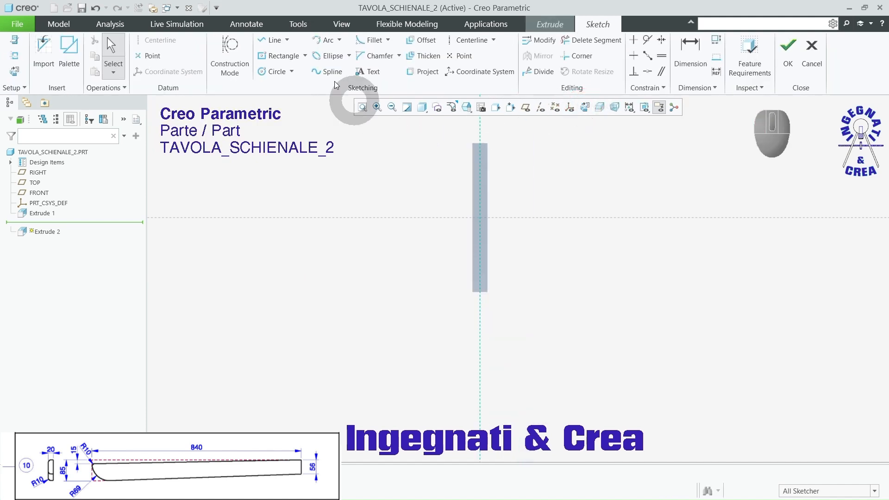
click(270, 40)
click(489, 136)
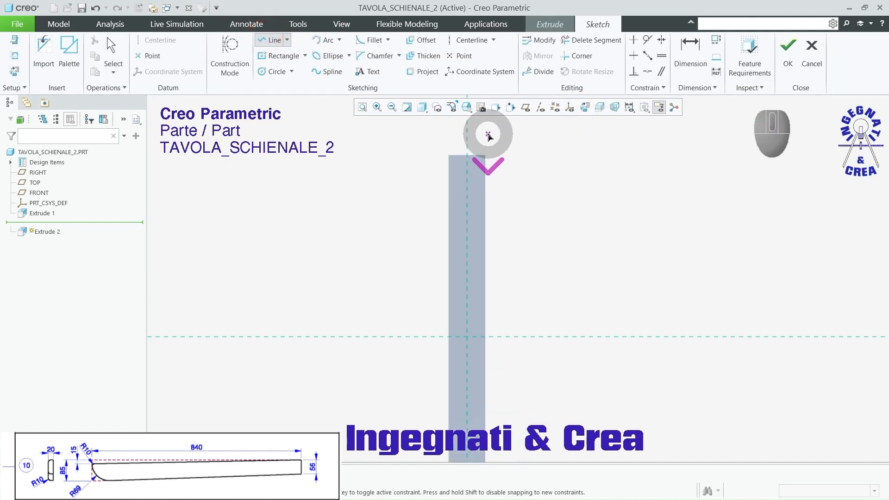
click(486, 381)
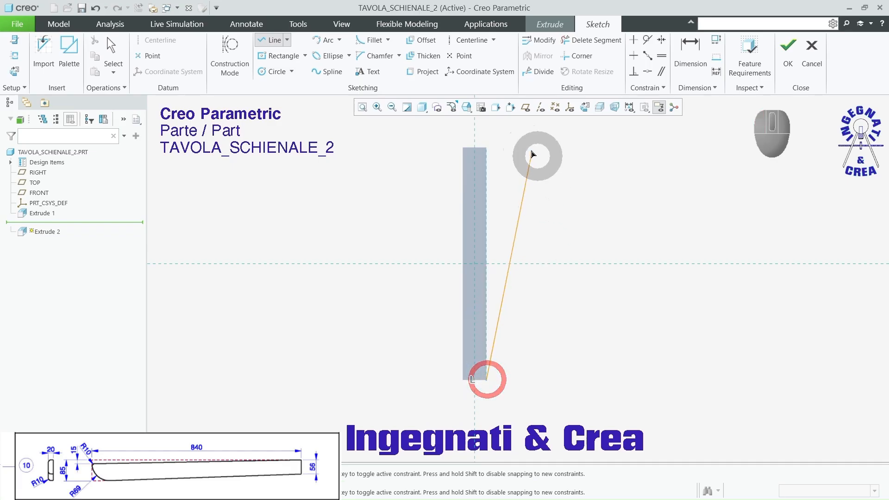
scroll(504, 139, down, 3)
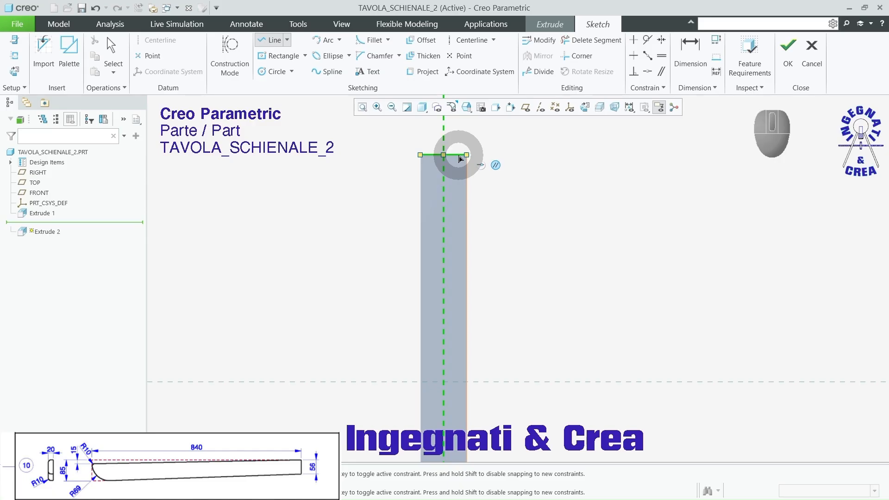
right_click(458, 156)
right_click(458, 155)
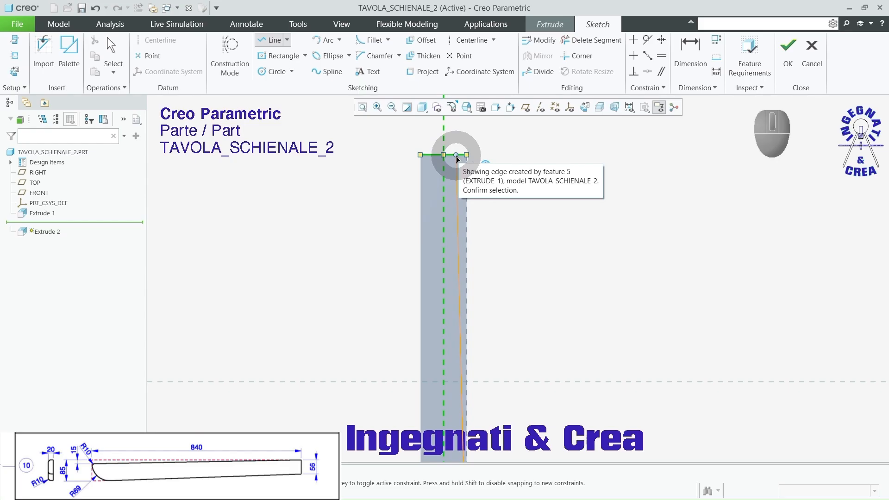
click(456, 156)
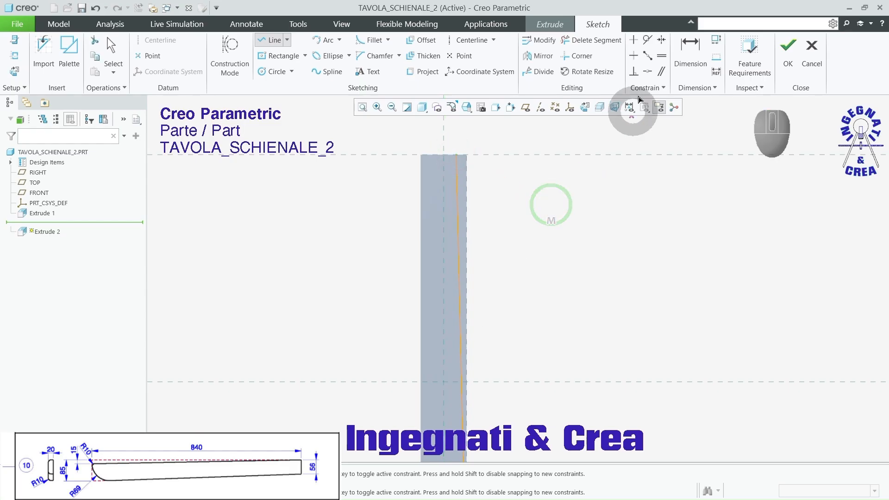
Step: Dimension the slanted line's upper endpoint at 15 from the board's upper right corner
click(690, 46)
scroll(456, 143, up, 1)
scroll(456, 143, up, 2)
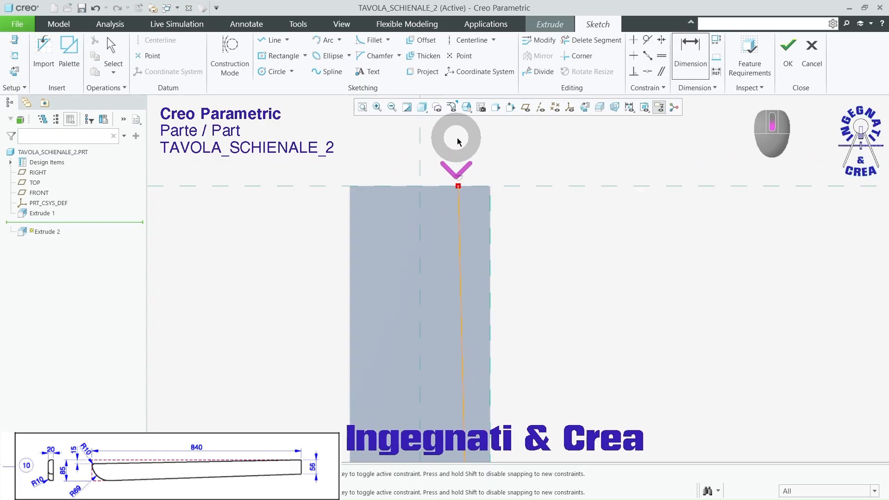
click(490, 186)
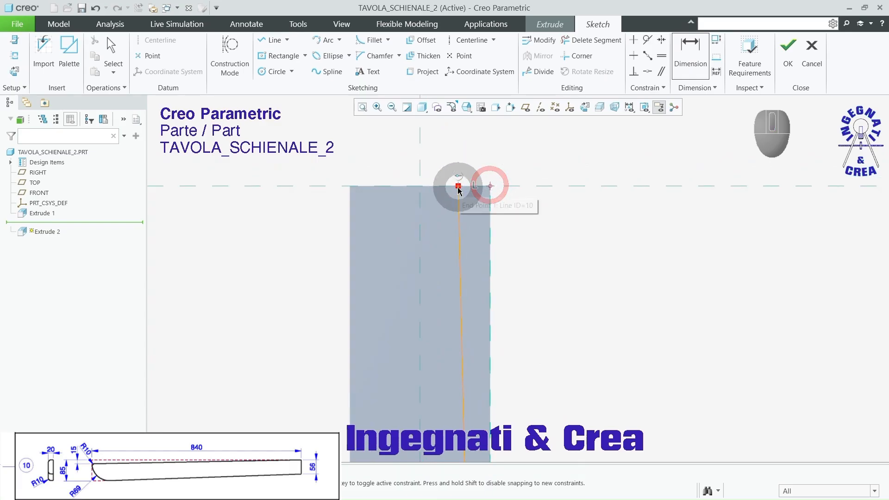
click(457, 187)
click(535, 186)
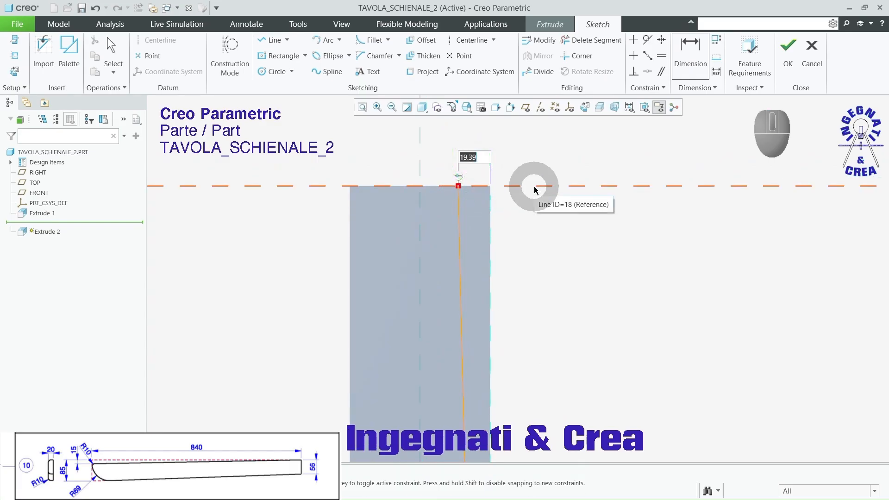
text(5)
key(Return)
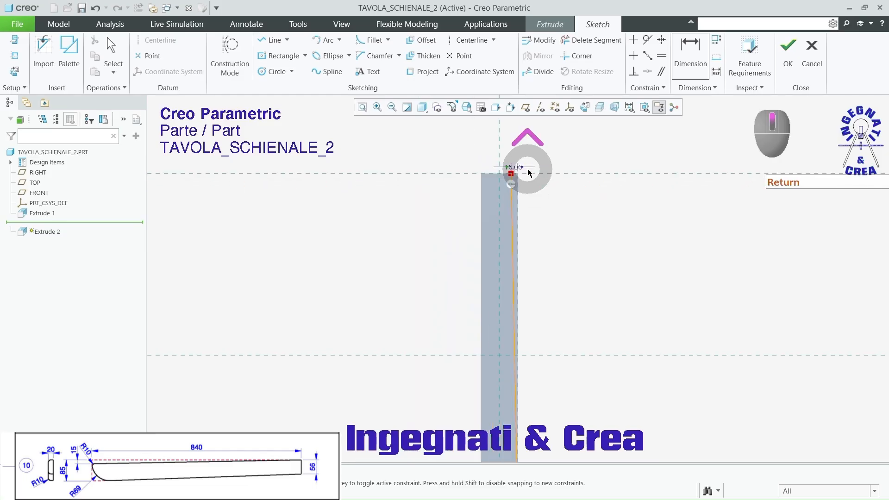
Step: Cut the board through all along the slanted line, removing the narrow strip on the outer side
click(788, 46)
middle_drag(705, 141, 661, 176)
click(545, 337)
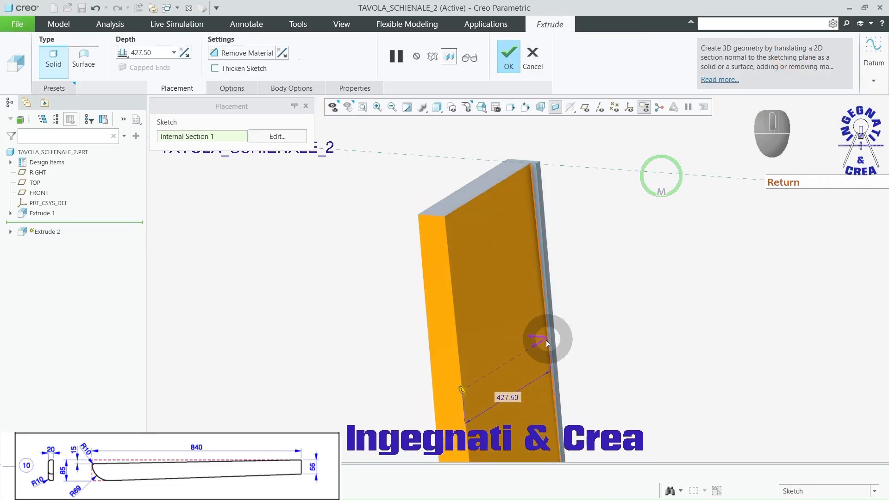
click(224, 49)
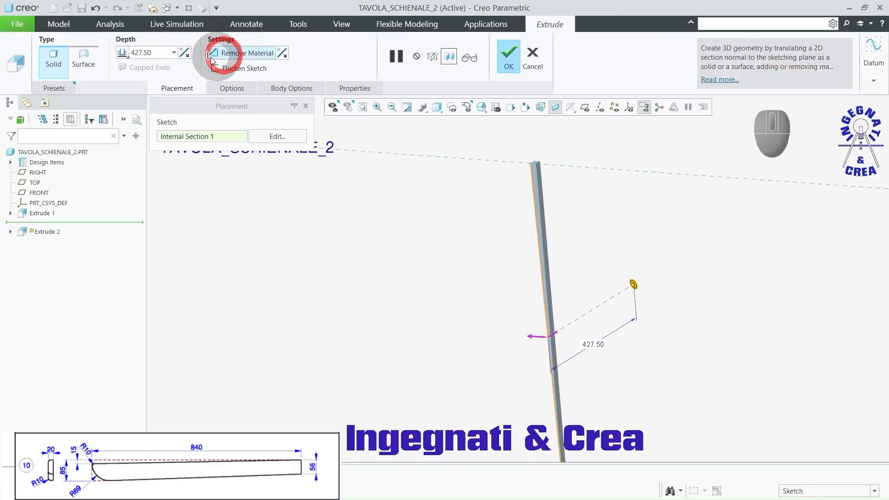
click(123, 53)
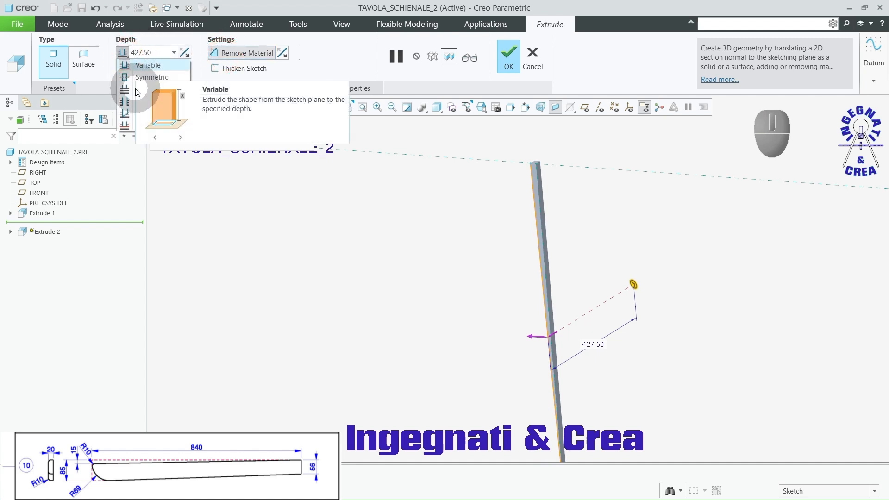
click(129, 101)
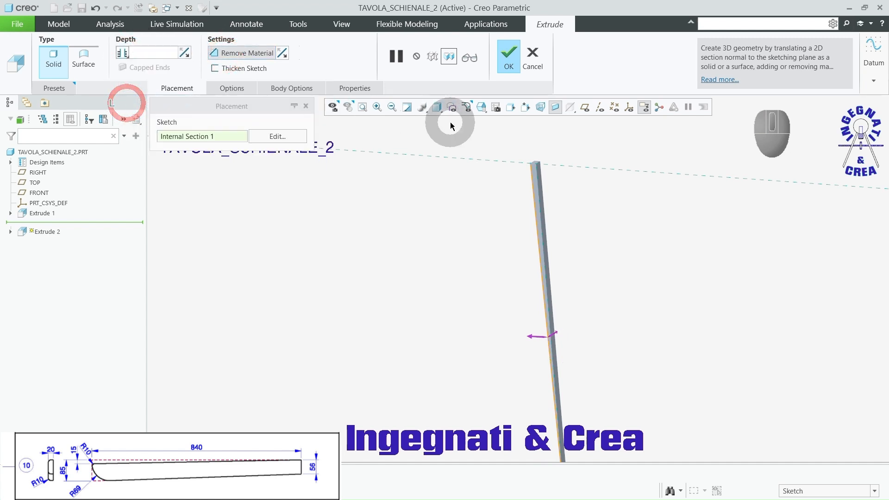
click(534, 338)
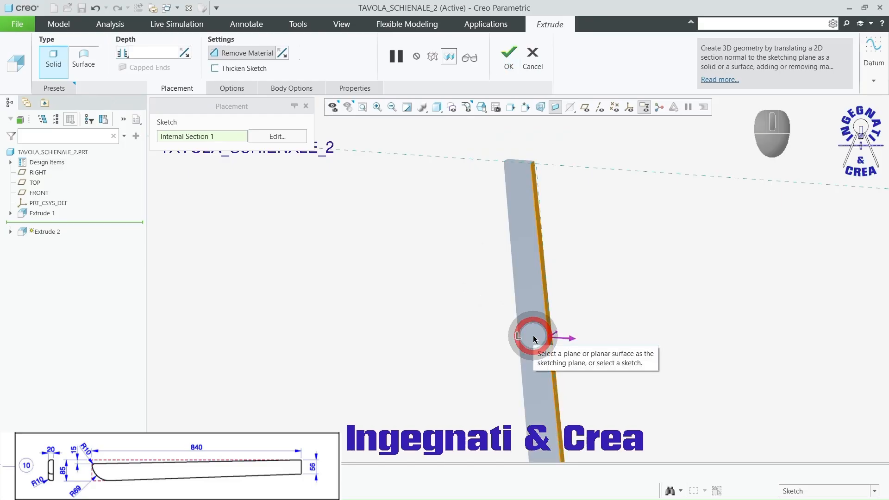
click(508, 60)
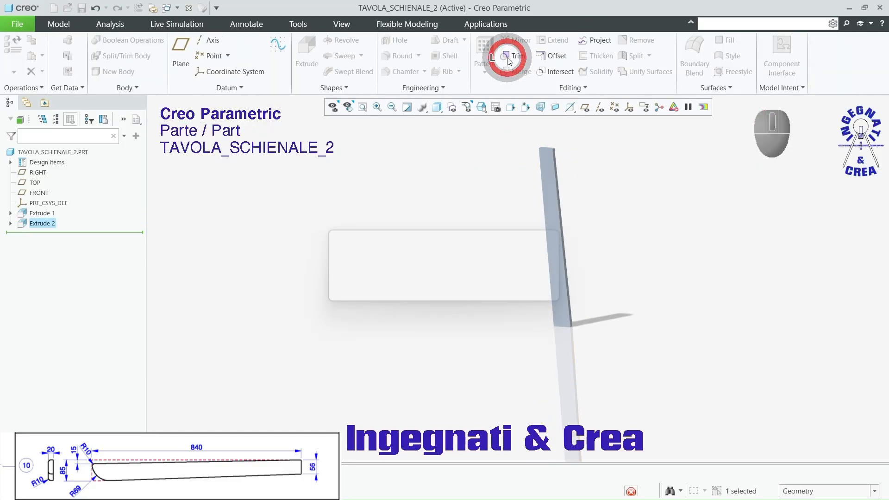
Step: Start an extrude on the board's large face and sketch a slanted line from its upper left corner to the bottom edge
click(630, 200)
middle_drag(629, 200, 637, 214)
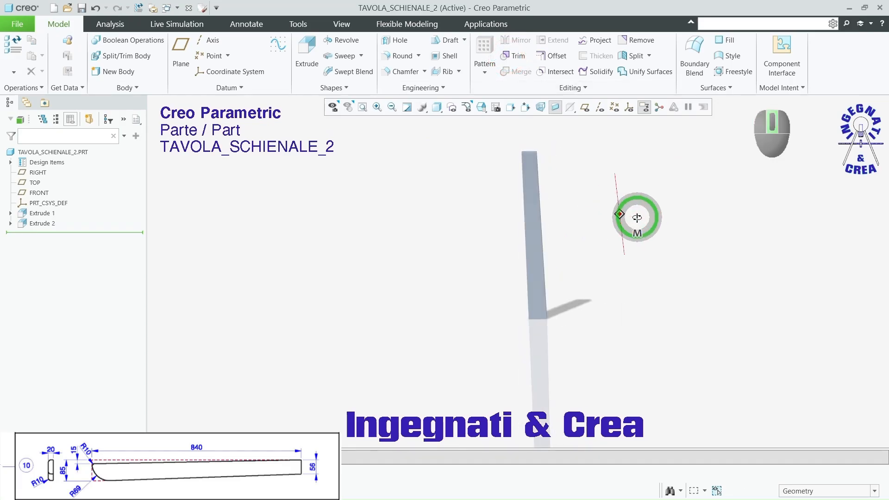
click(306, 49)
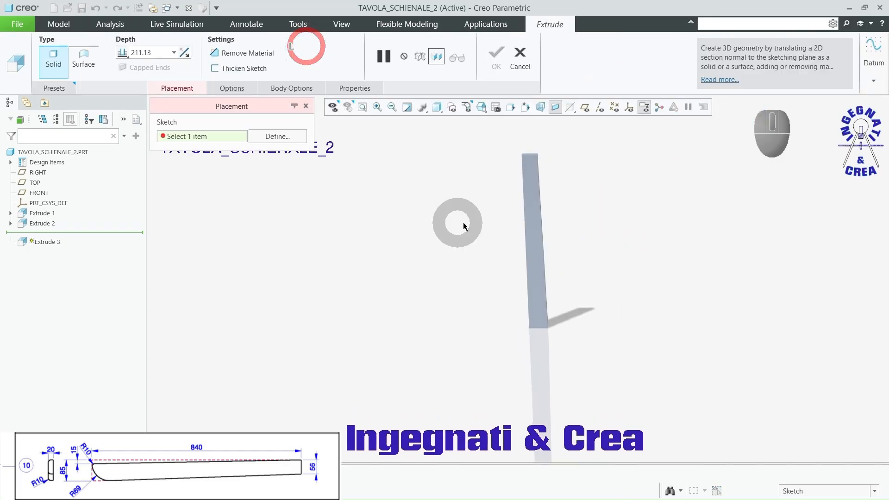
click(529, 209)
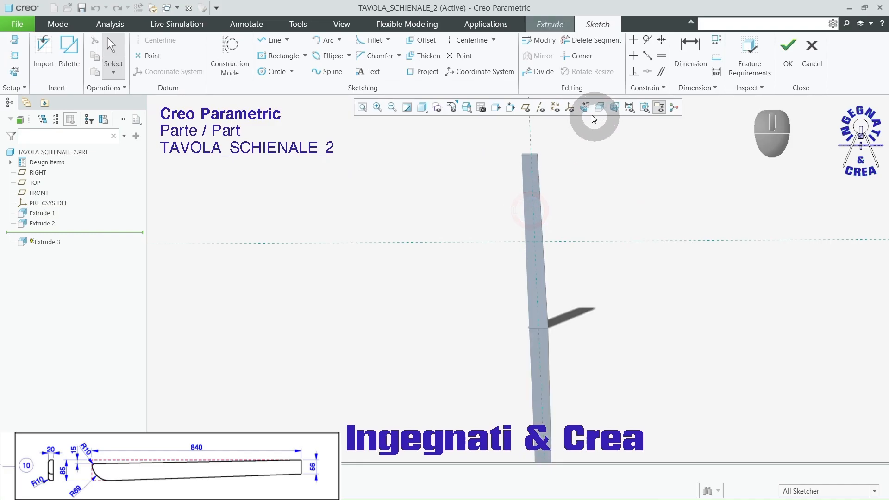
click(585, 110)
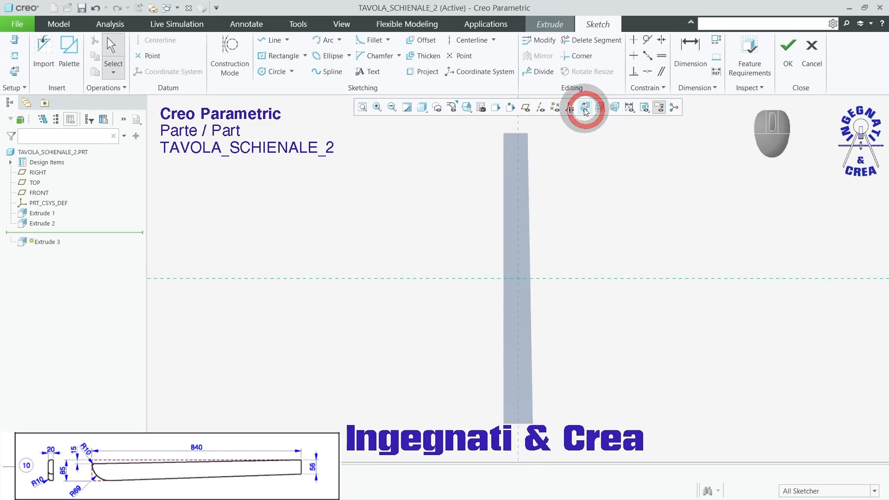
click(264, 43)
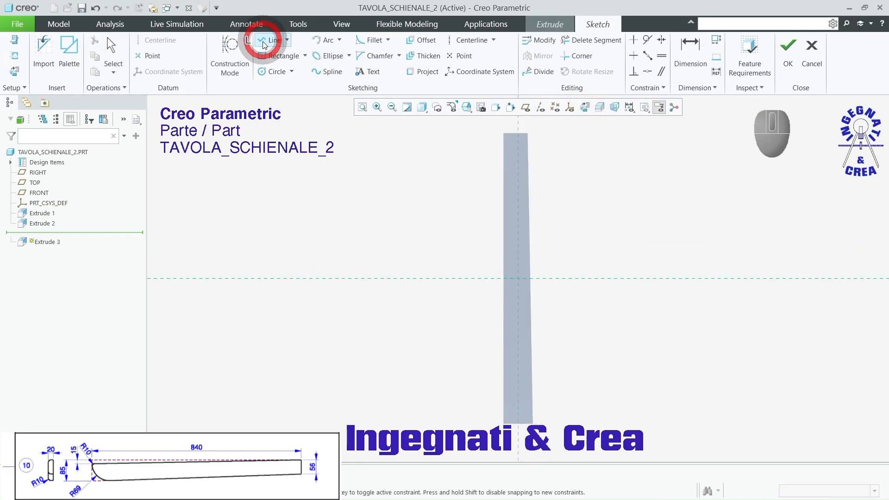
click(503, 135)
scroll(503, 135, up, 3)
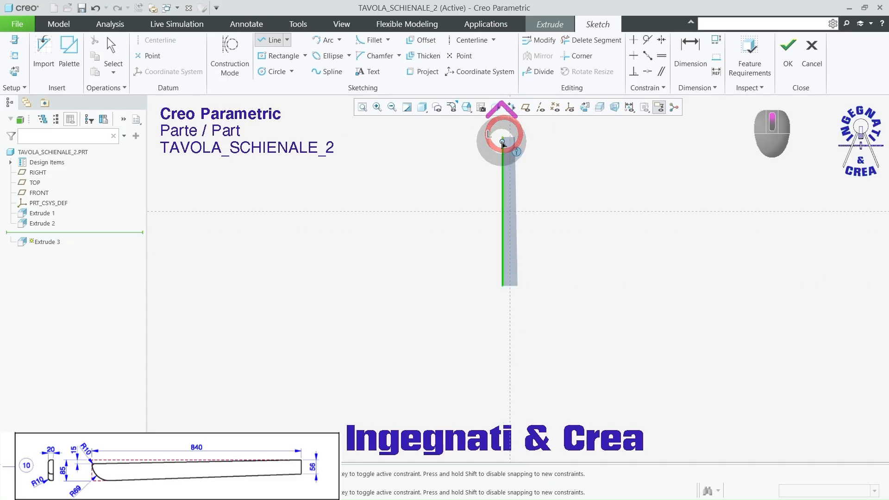
scroll(490, 269, down, 5)
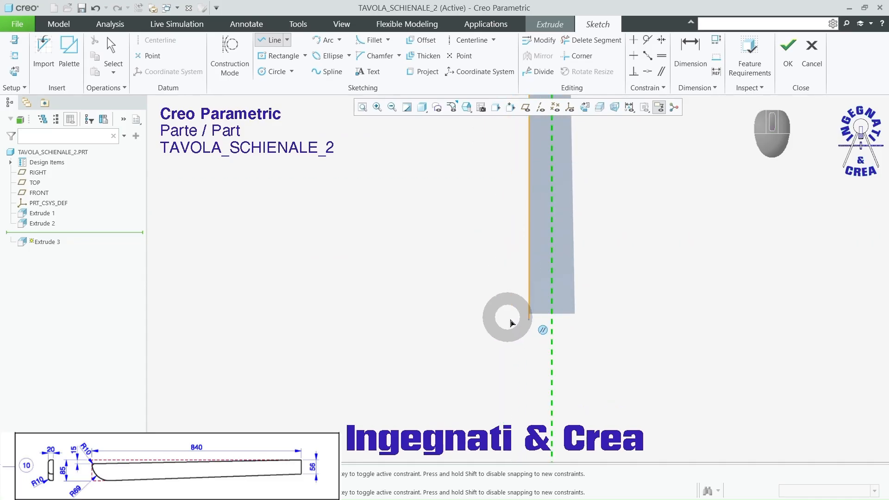
click(547, 316)
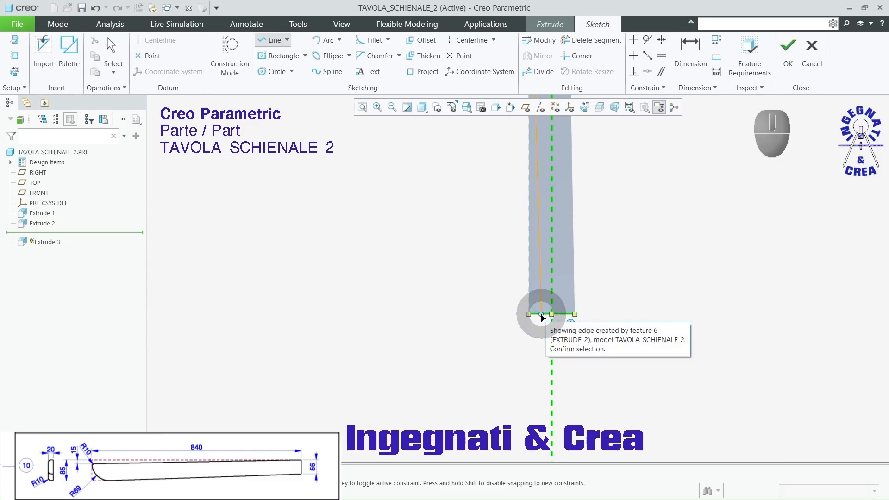
click(541, 315)
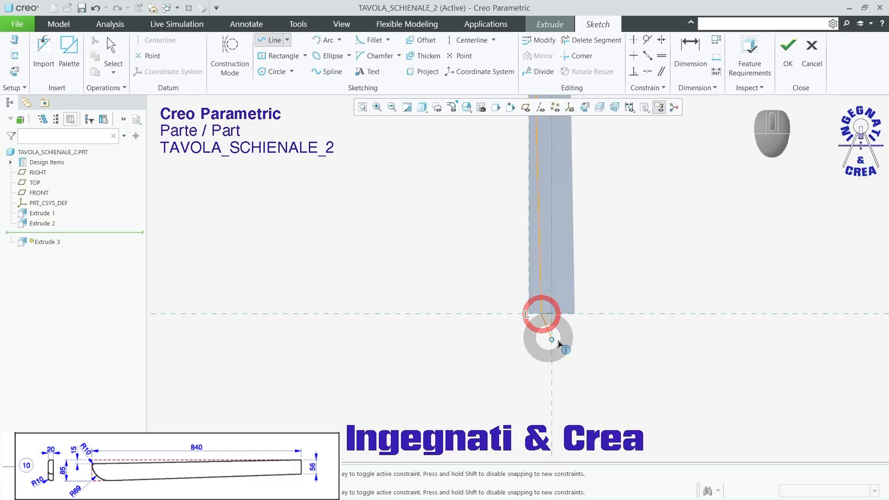
middle_click(620, 347)
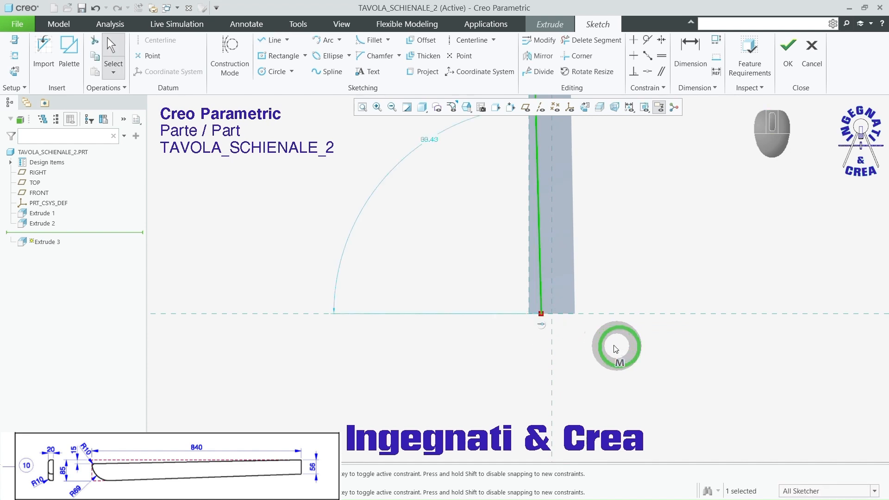
Step: Dimension the slanted line's lower endpoint at 56 from the board's lower right corner
scroll(611, 297, down, 2)
click(690, 50)
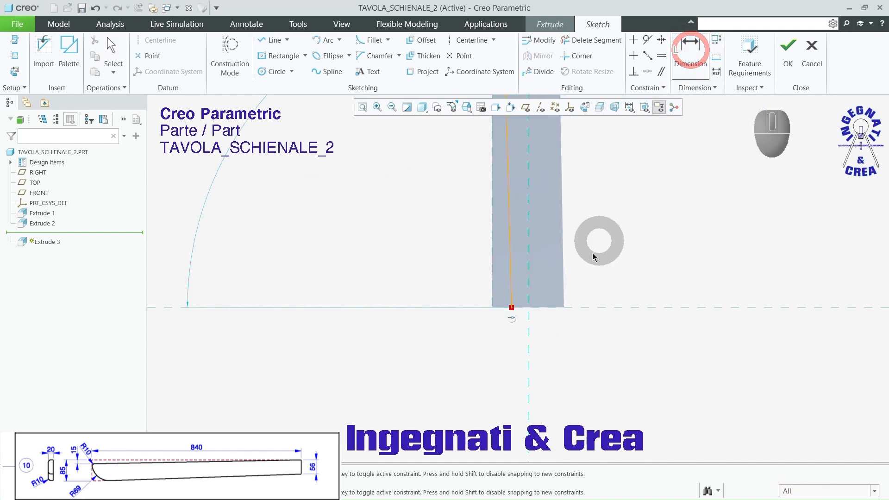
click(511, 308)
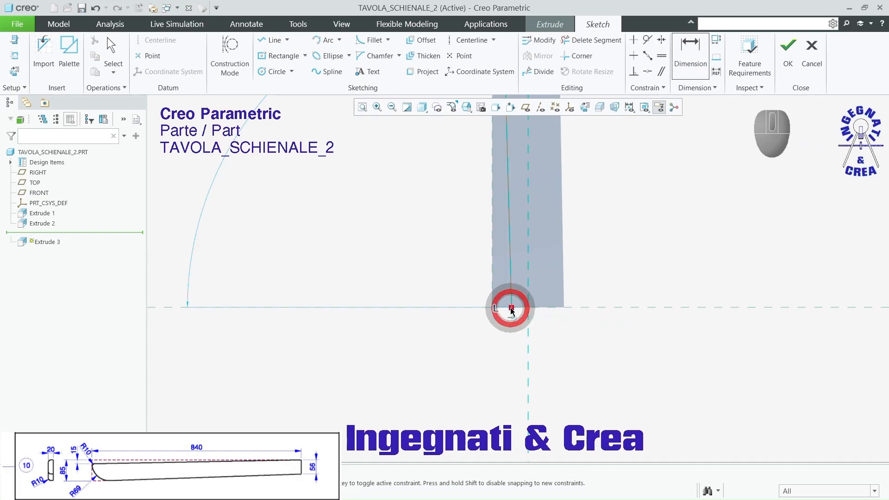
right_click(564, 311)
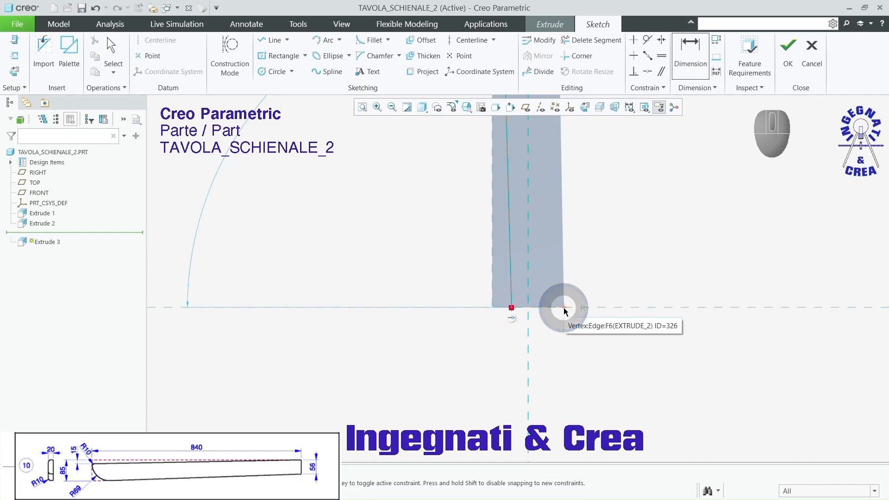
click(564, 308)
middle_click(540, 339)
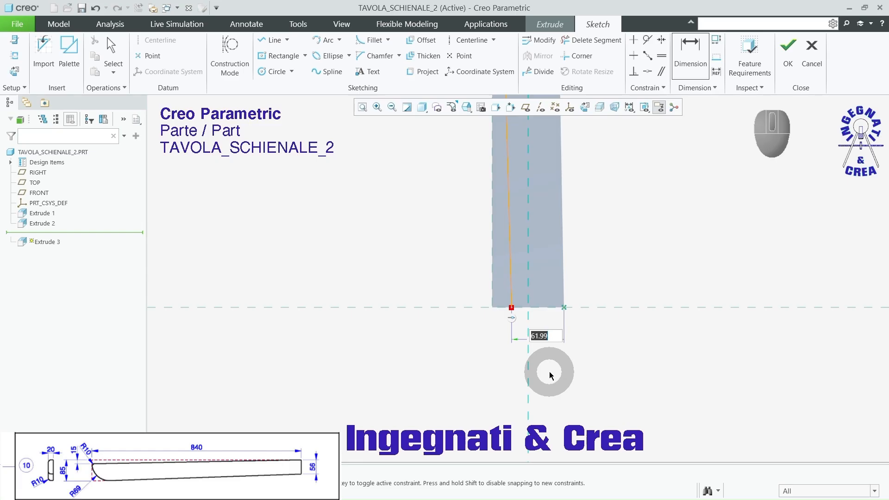
text(56)
key(Return)
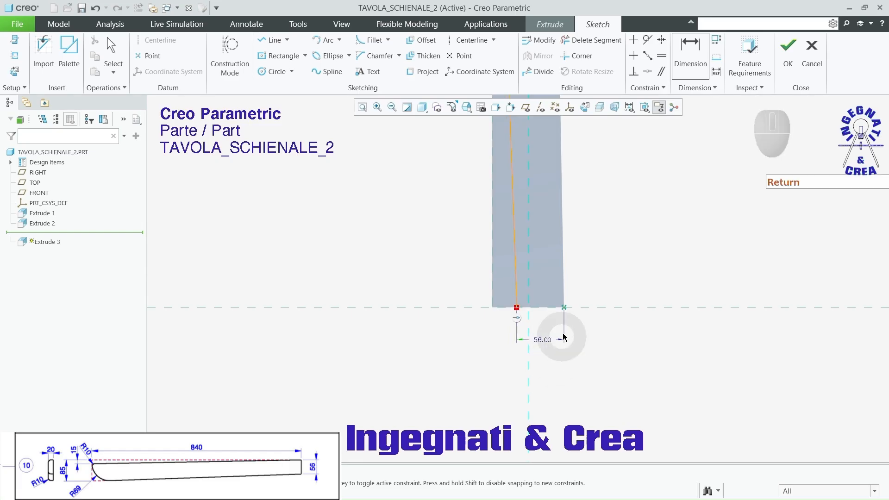
click(564, 308)
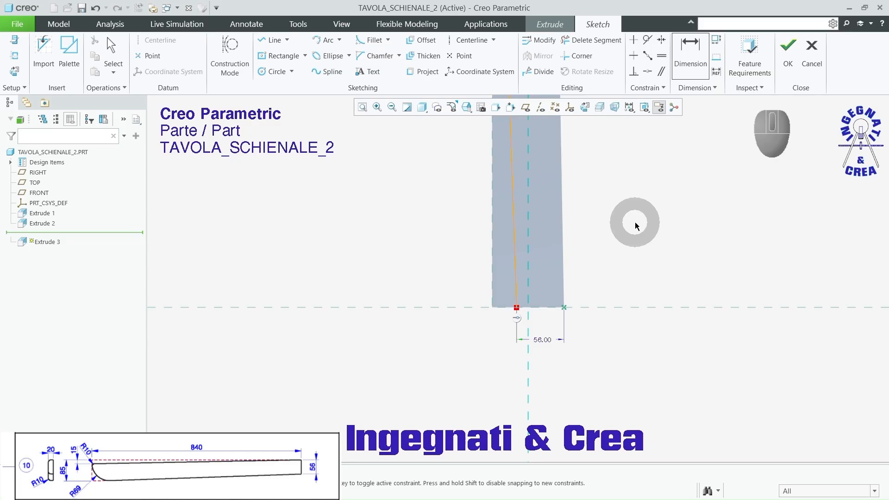
Step: Cut the board through all along the slanted line, removing the narrow wedge on the left side and keeping the main body
click(787, 48)
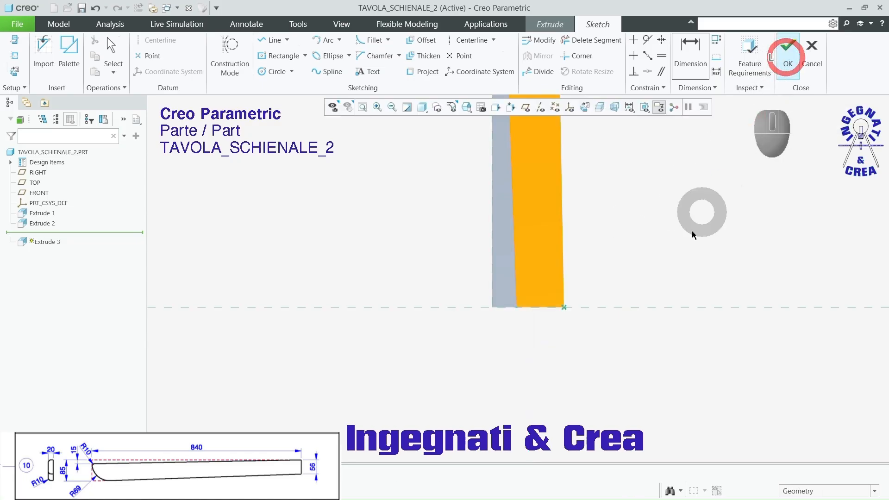
middle_drag(637, 300, 617, 318)
click(562, 148)
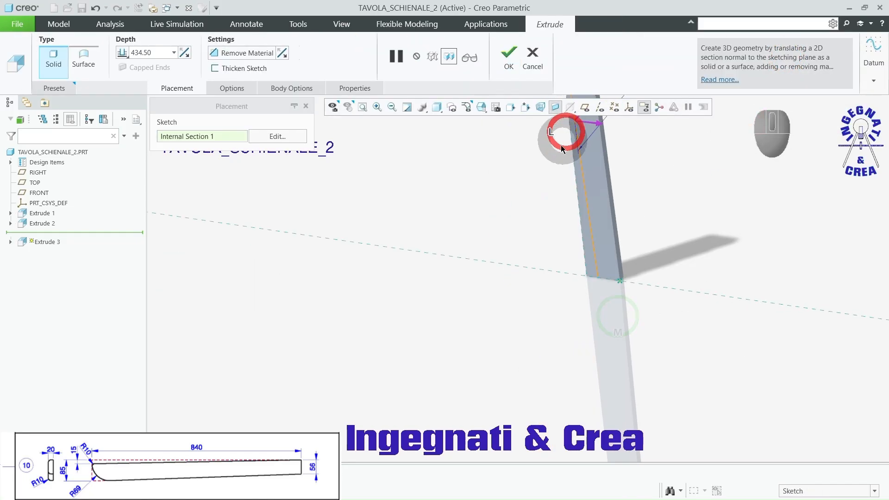
middle_drag(542, 333, 516, 201)
click(238, 55)
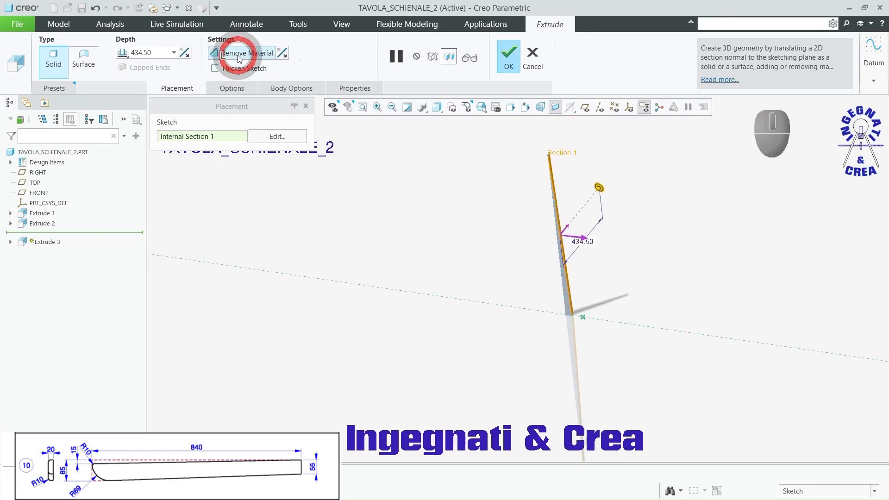
click(584, 238)
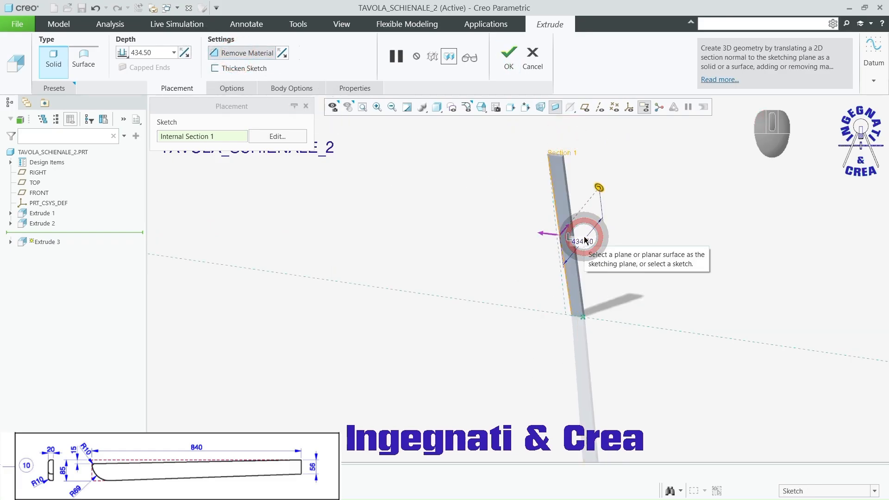
right_click(598, 187)
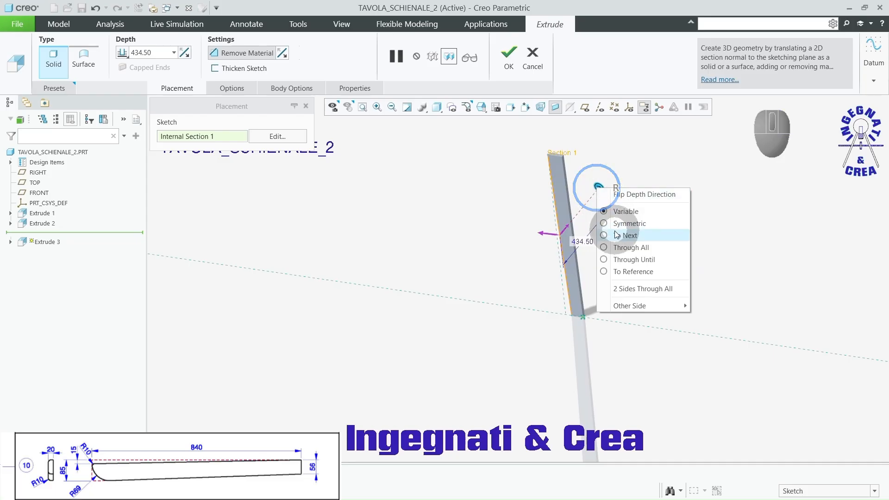
click(618, 247)
click(509, 57)
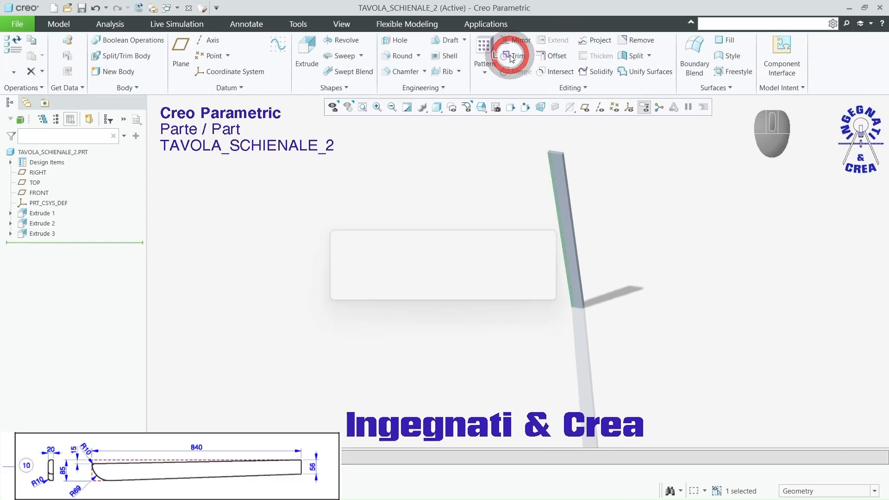
Step: Round the short edge at the board's upper left corner with a radius of 69
click(639, 191)
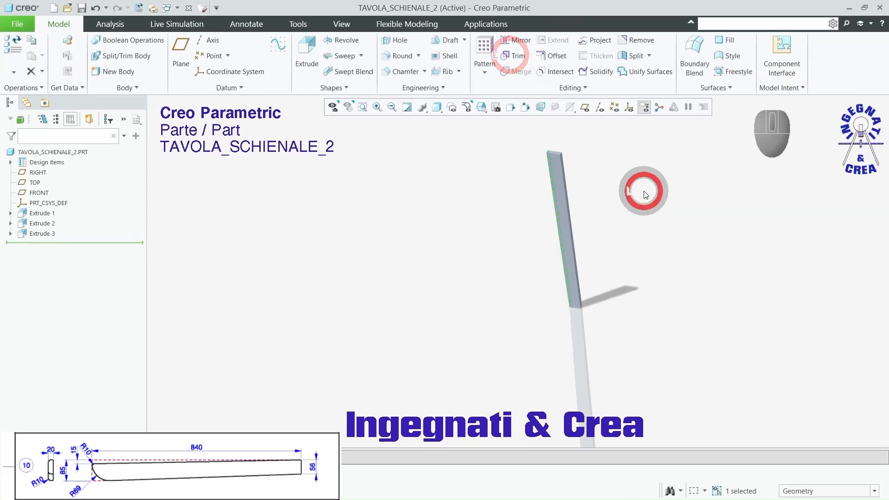
click(393, 56)
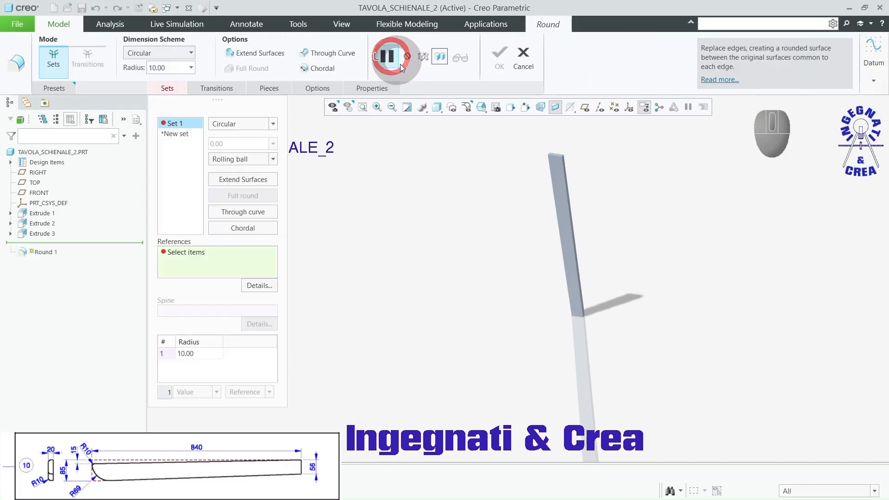
scroll(546, 162, down, 5)
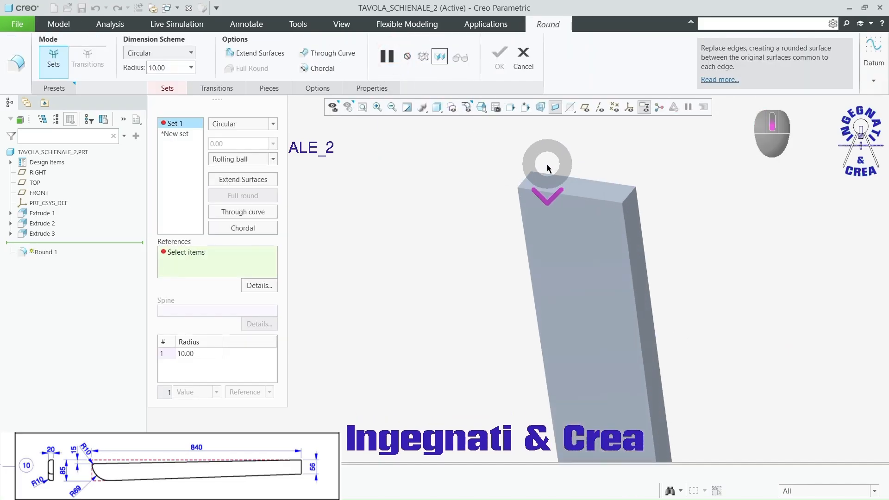
click(524, 177)
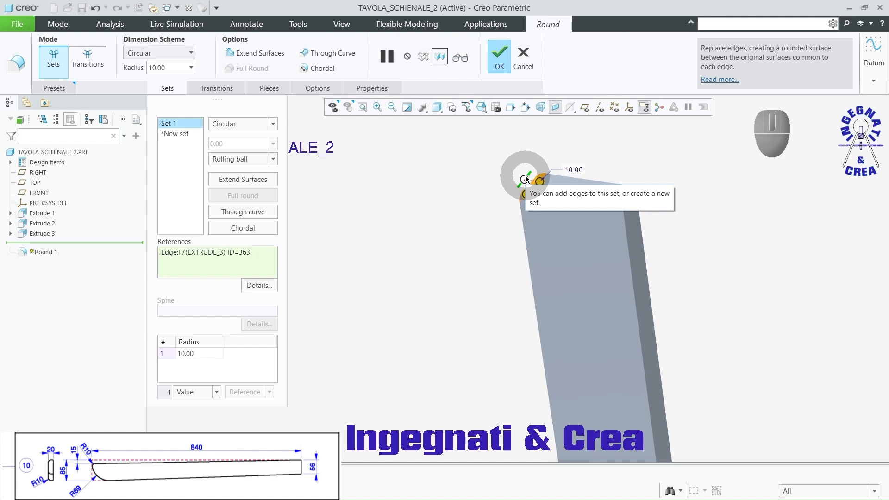
double_click(176, 68)
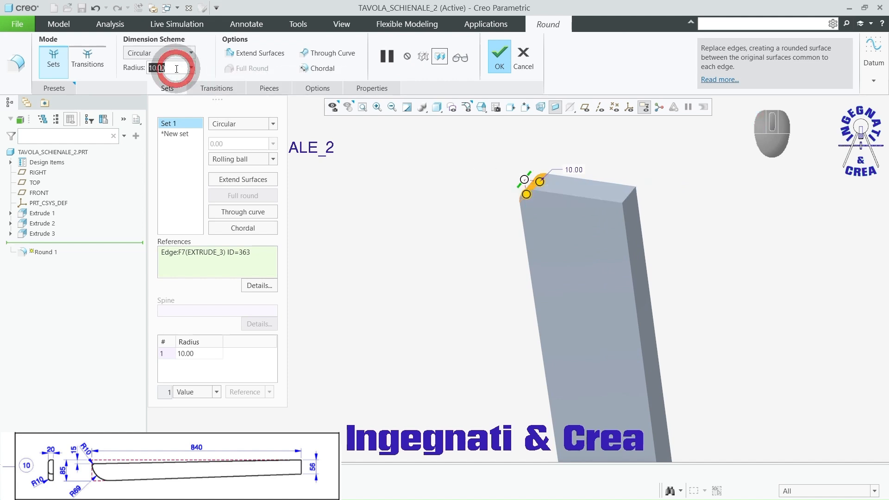
text(69)
key(Return)
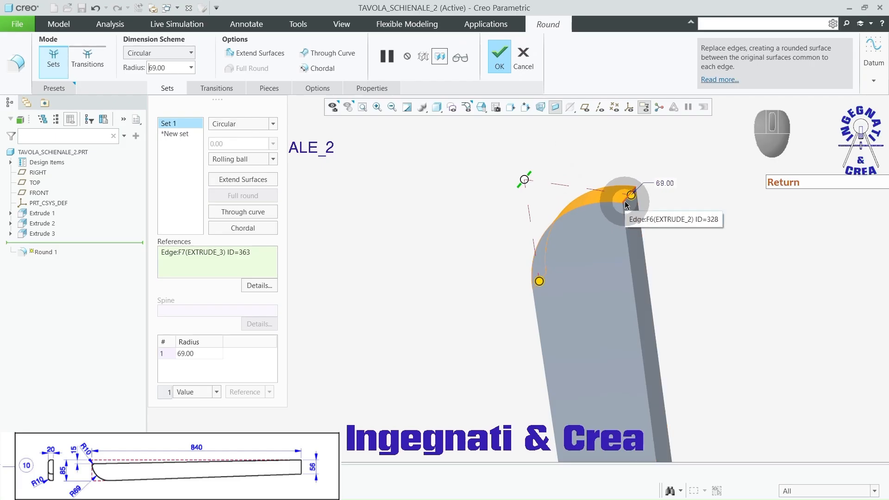
click(497, 58)
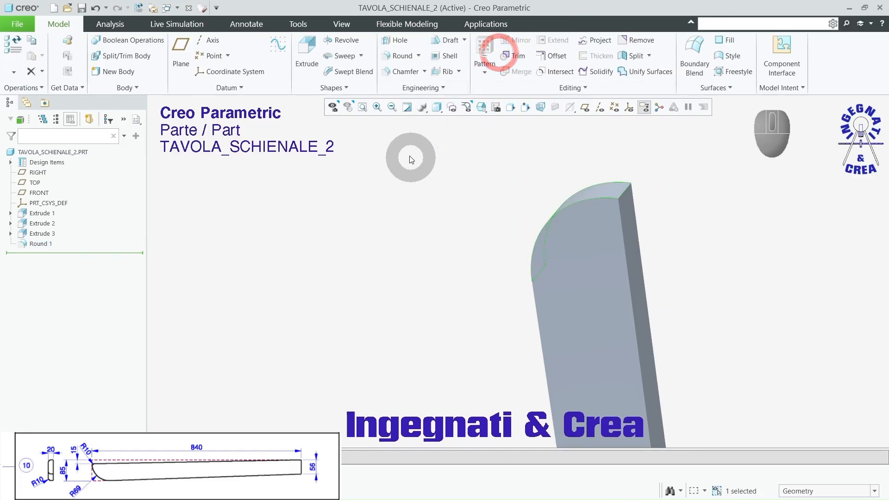
Step: Round the short edge at the board's upper right corner with a radius of 10
click(398, 57)
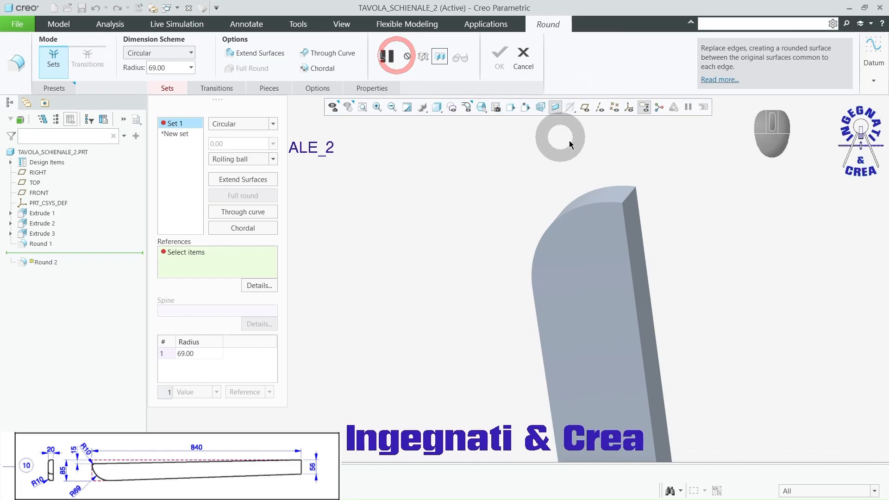
click(630, 198)
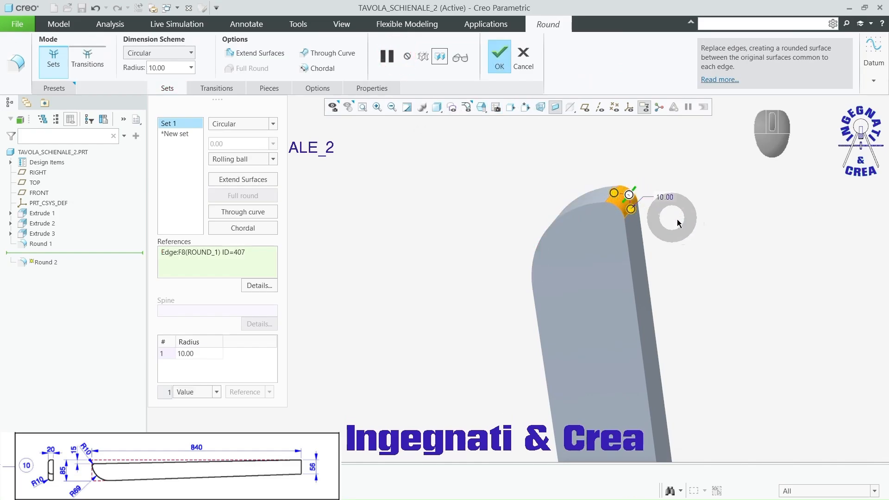
middle_click(709, 255)
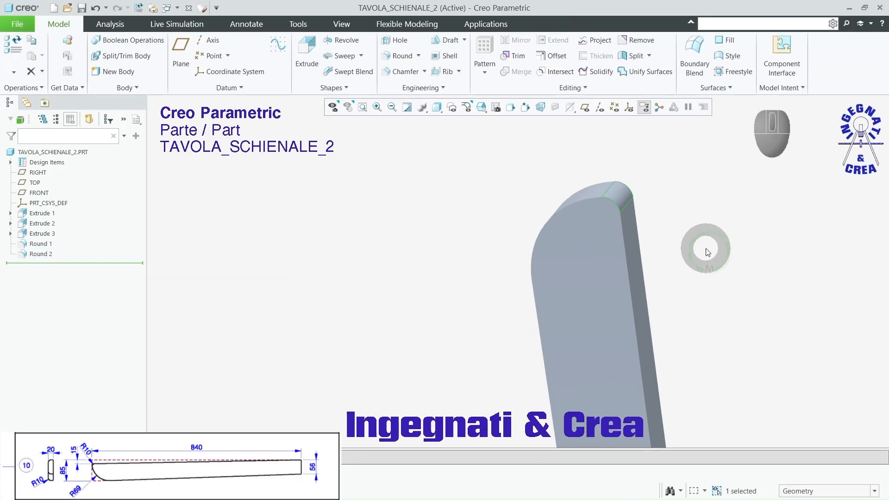
click(703, 241)
Step: Round the edge chain around the board's broad front face with a radius of 10
click(398, 56)
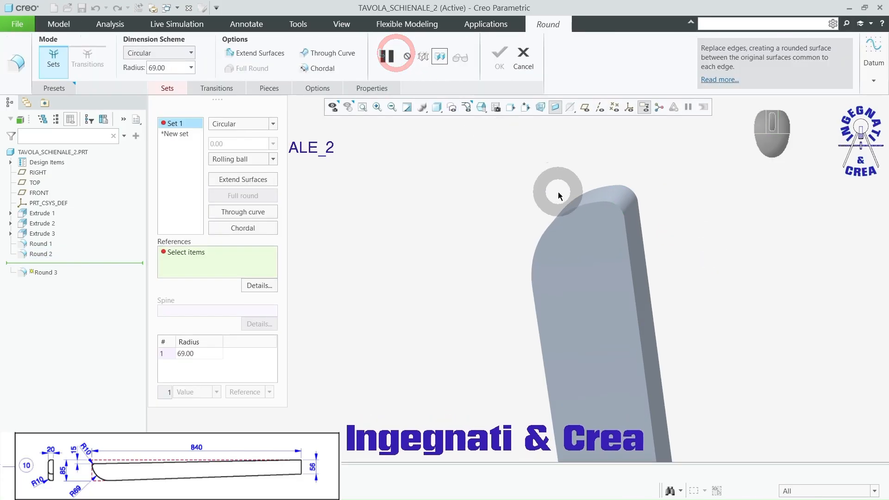
click(571, 215)
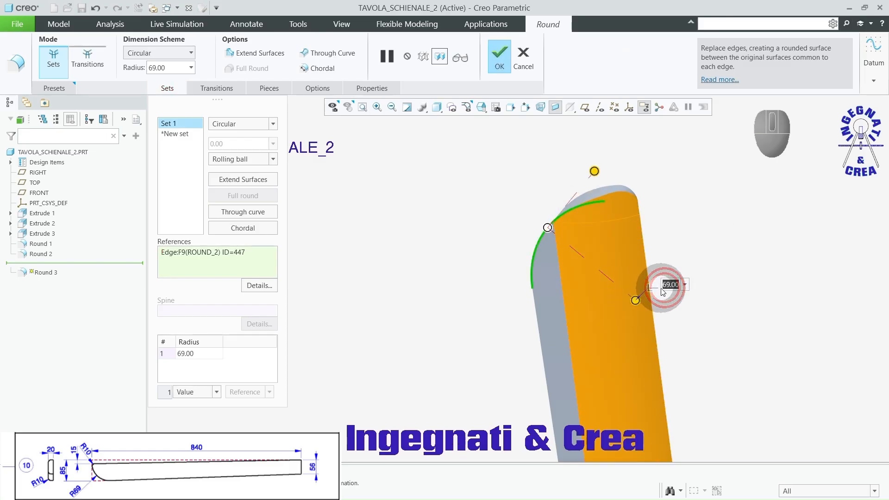
text(0)
key(Return)
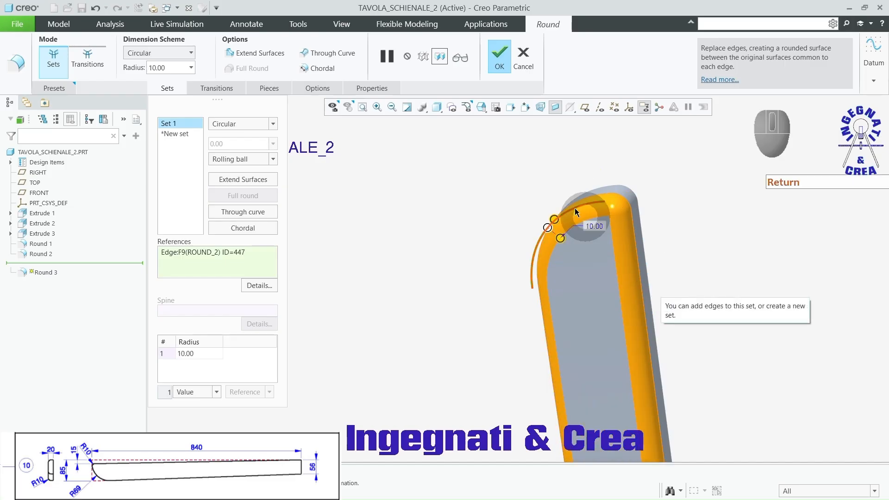
mouse_move(604, 263)
middle_down()
mouse_move(639, 228)
mouse_move(684, 238)
mouse_move(676, 273)
middle_up()
scroll(676, 352, down, 2)
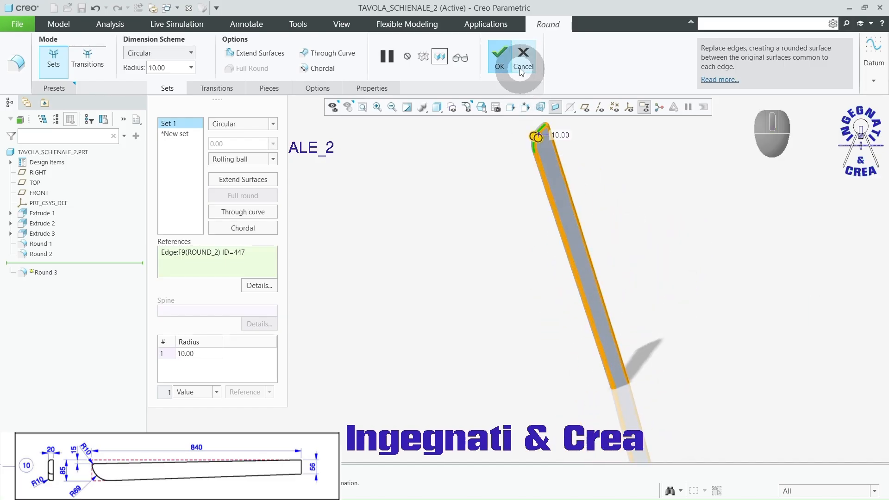
click(499, 55)
click(453, 192)
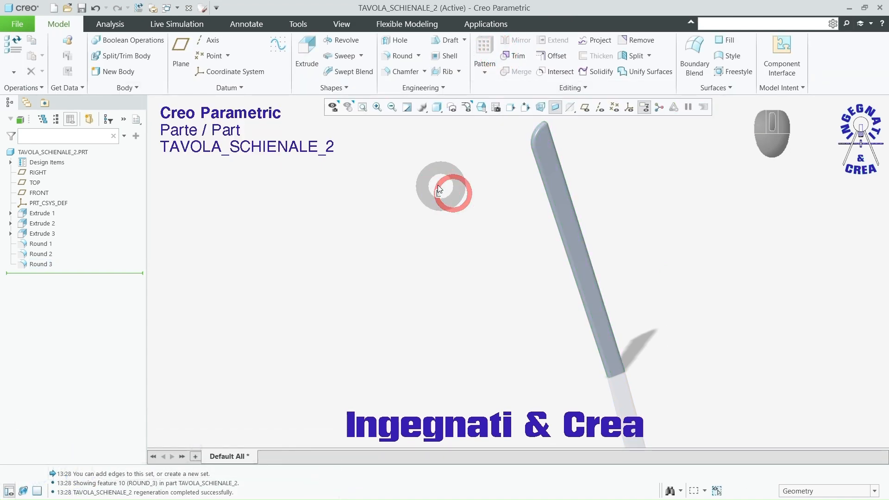
Step: Apply the wood-cherry-solid-polished appearance from the Wood-Cherry library to the whole part
click(341, 24)
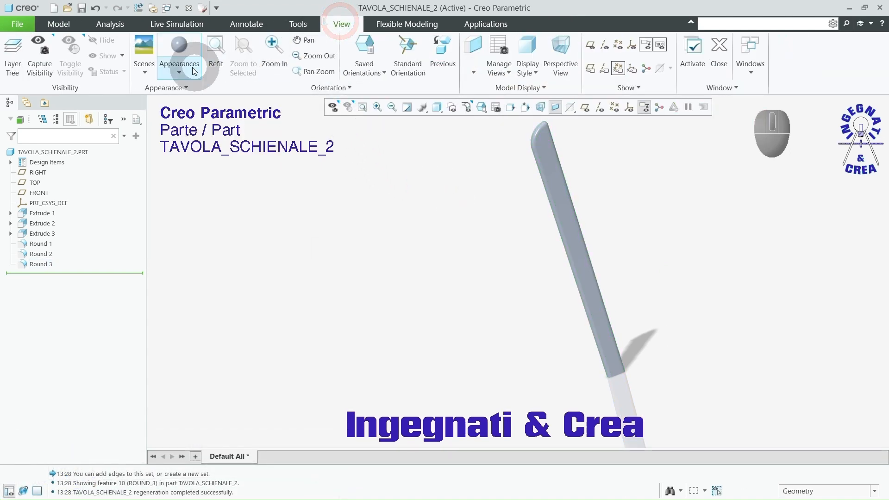
click(182, 59)
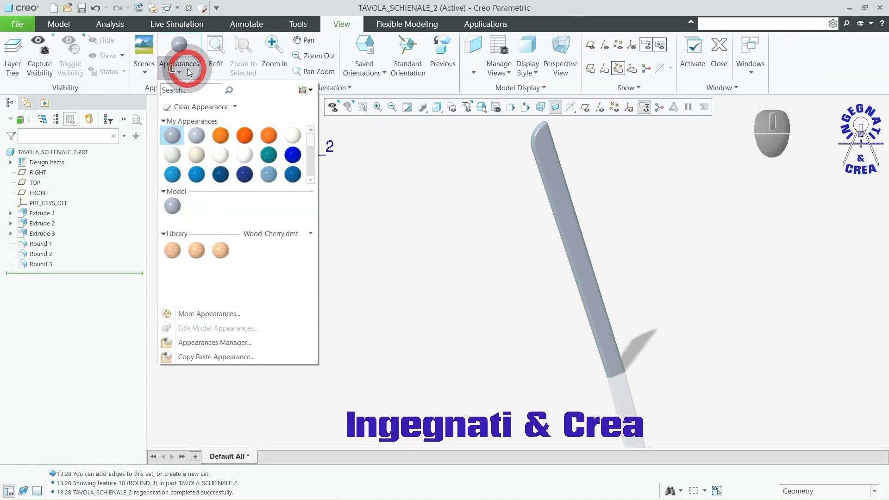
click(173, 250)
click(75, 152)
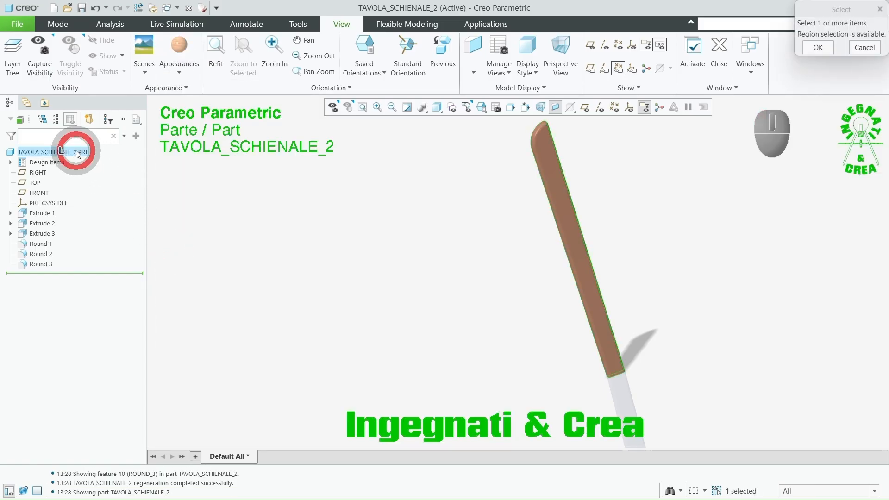
middle_click(236, 217)
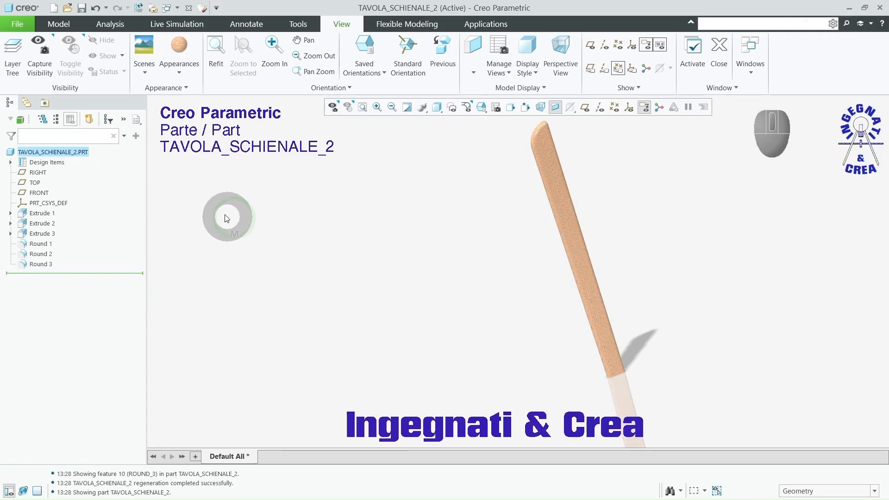
Step: Set the scale of the board's cherry wood appearance to 70 and save the part
click(180, 72)
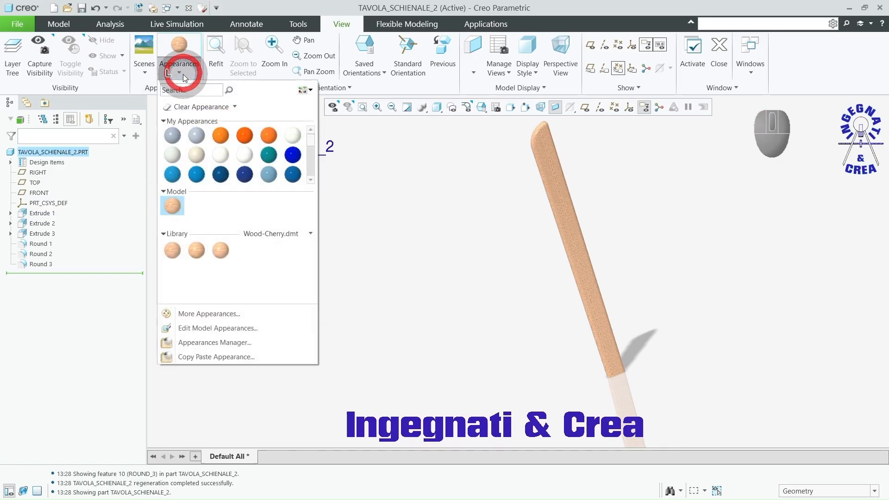
click(192, 328)
drag(67, 375, 114, 380)
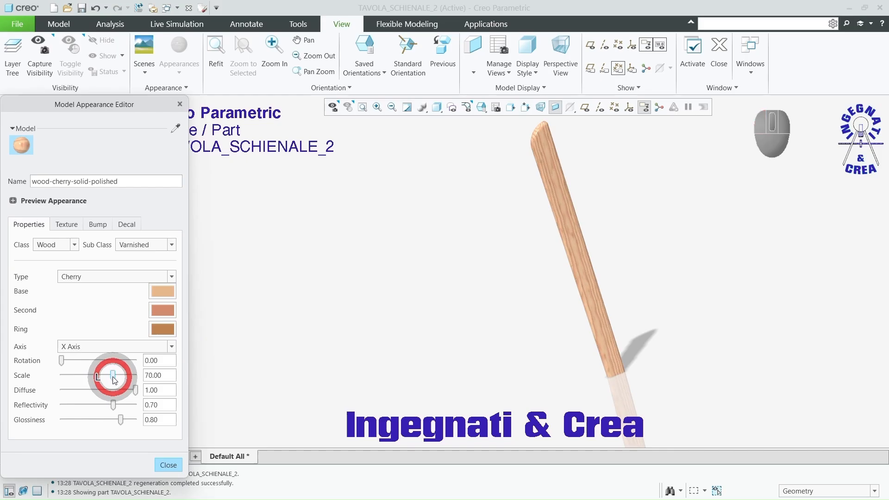
middle_drag(554, 262, 555, 269)
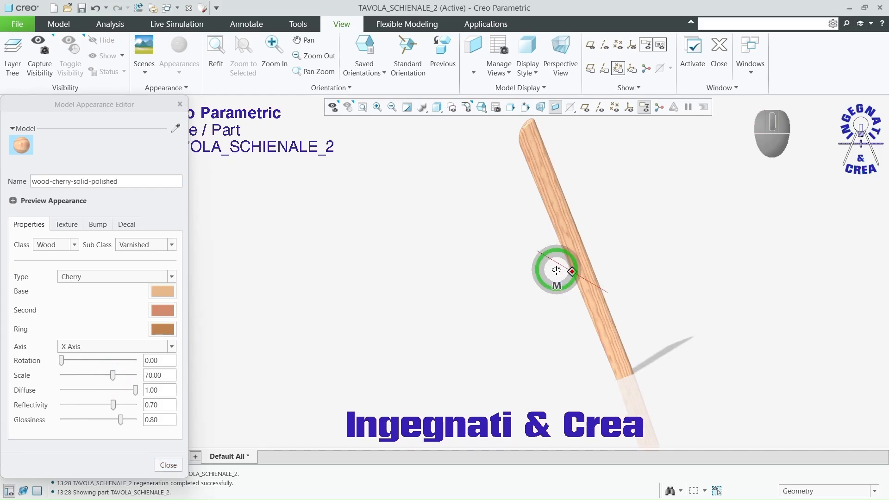
click(168, 465)
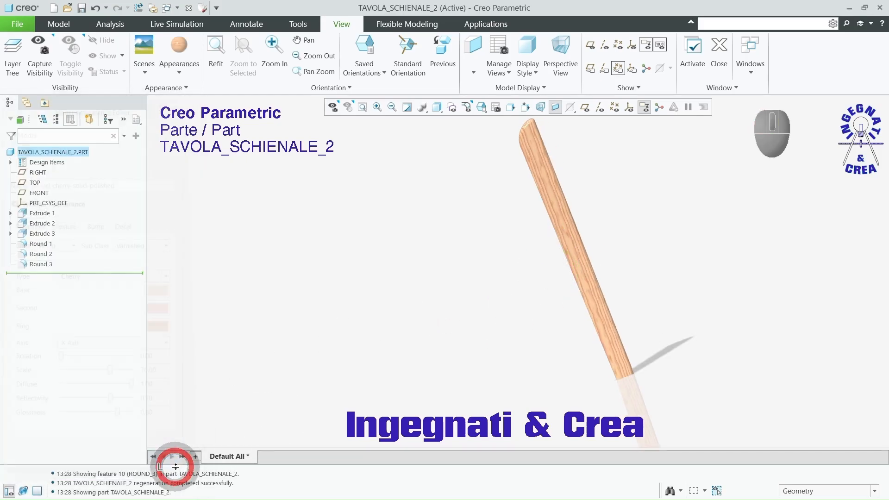
click(82, 8)
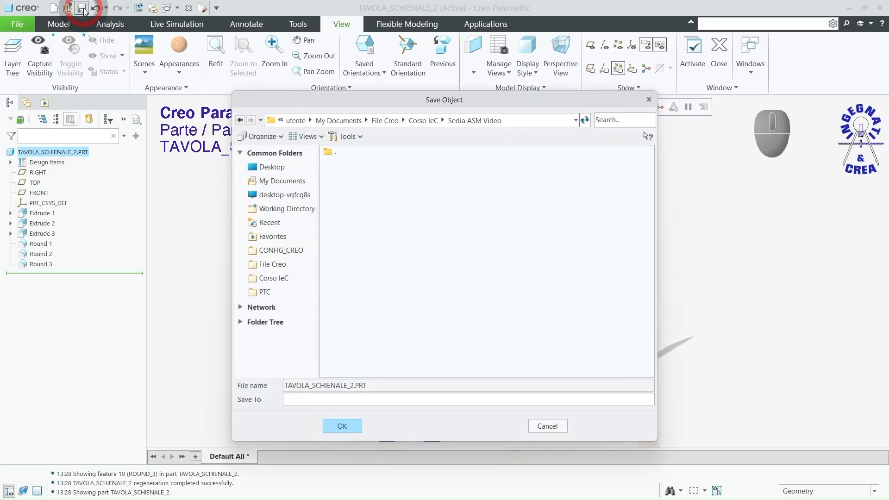
click(342, 426)
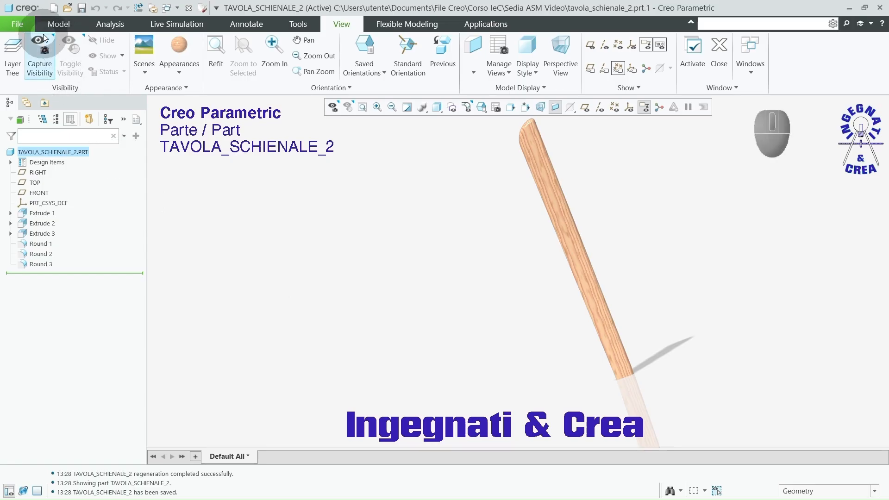
Step: Create a mirrored part named tavola_schienale_4 from the current board, with geometry only and geometry dependent
click(22, 24)
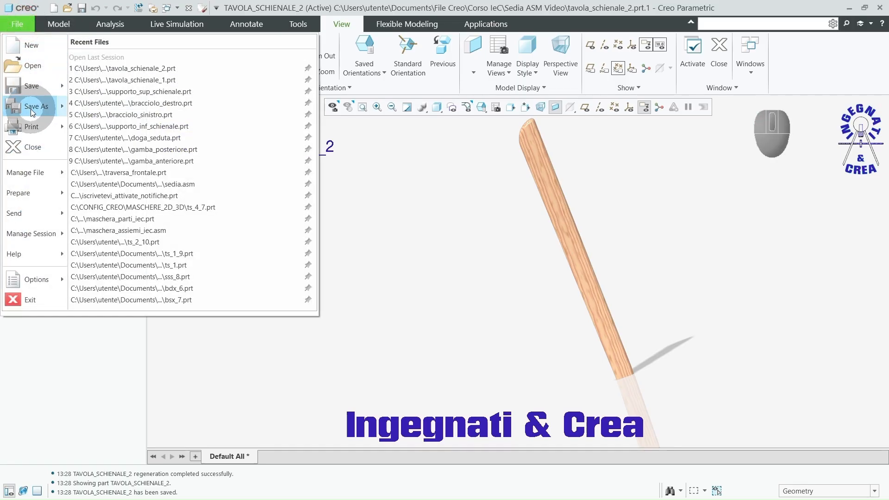
mouse_move(30, 109)
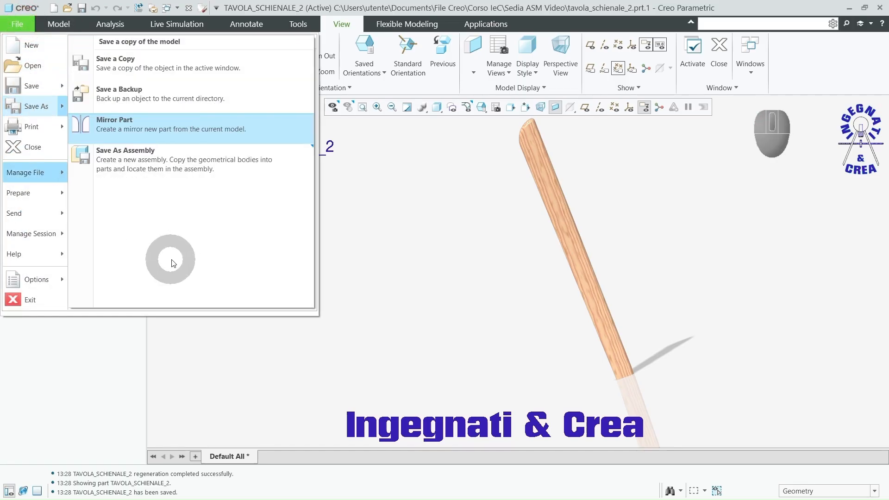
click(139, 124)
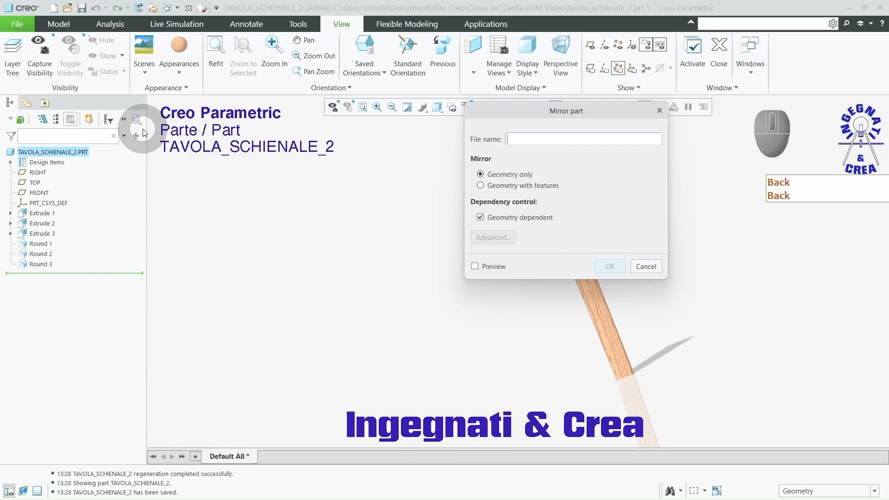
text(tavola_schienale_4)
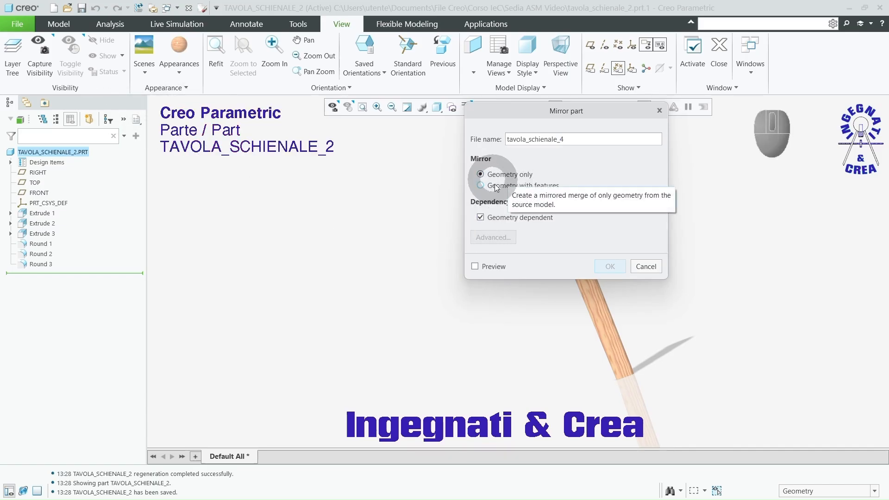
key(Return)
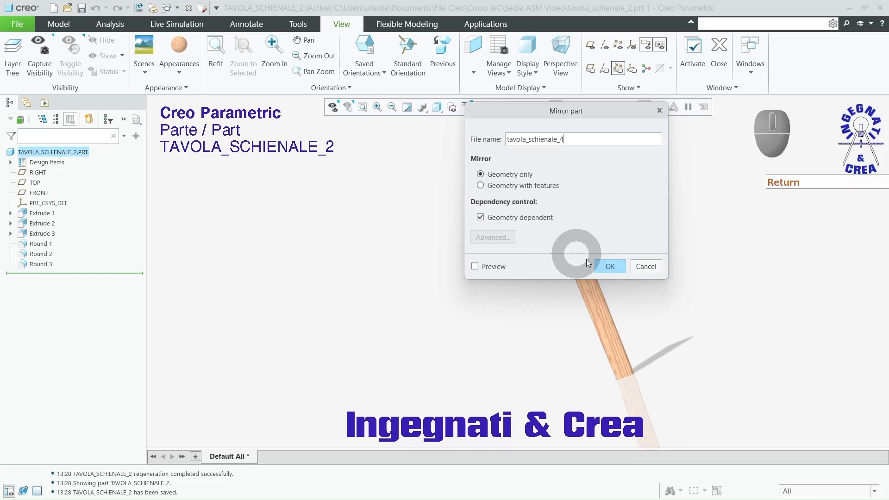
click(609, 267)
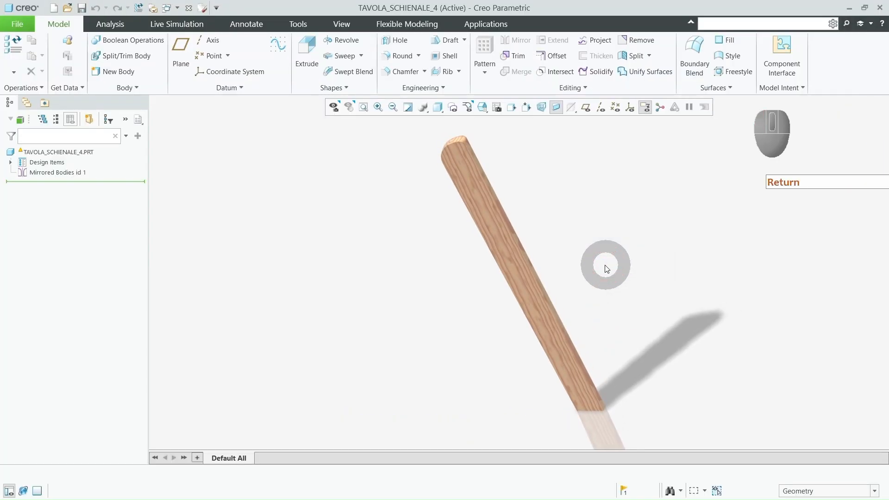
Step: Save the mirrored part in the Sedia ASM Video folder, accepting the mass properties conflict
middle_drag(412, 303, 514, 252)
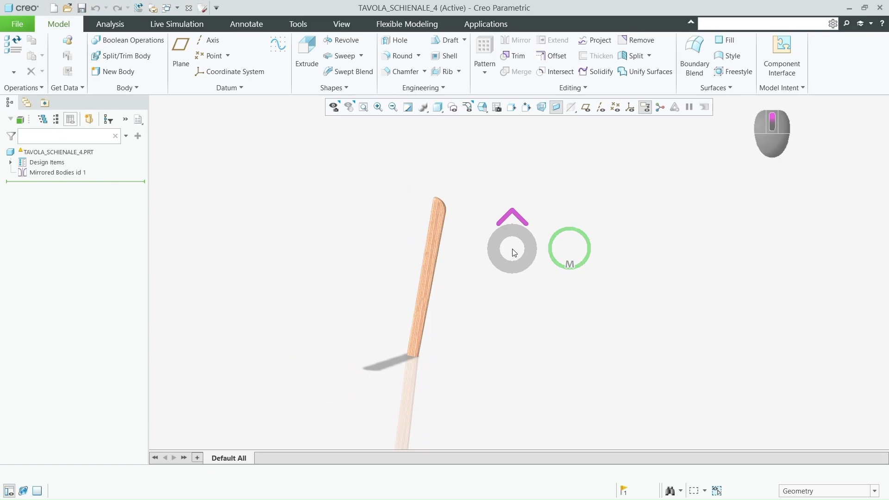
key(ctrl+d)
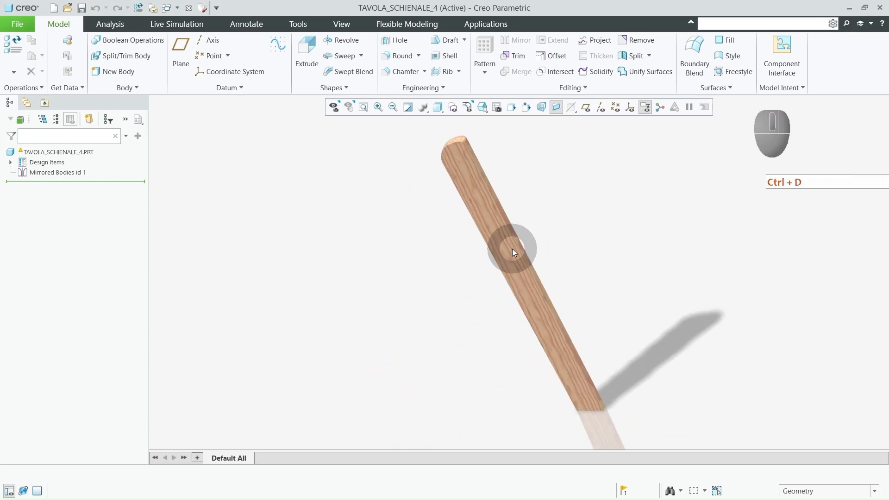
click(82, 8)
click(341, 425)
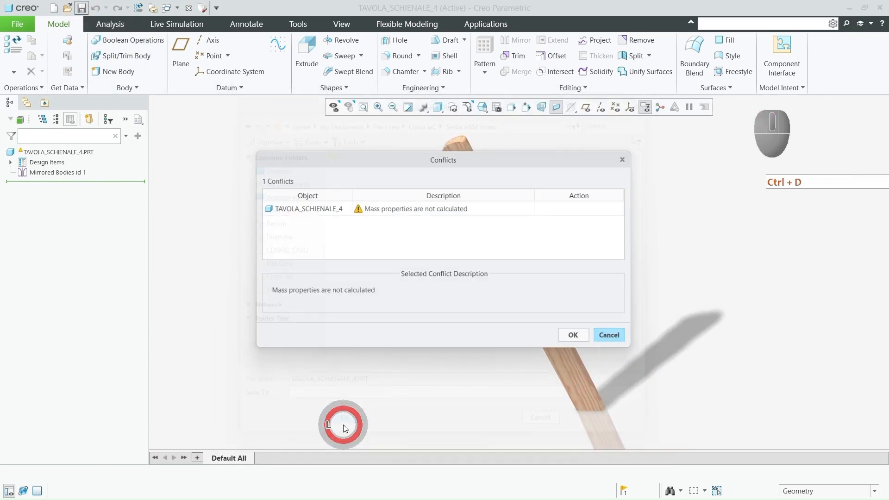
click(576, 337)
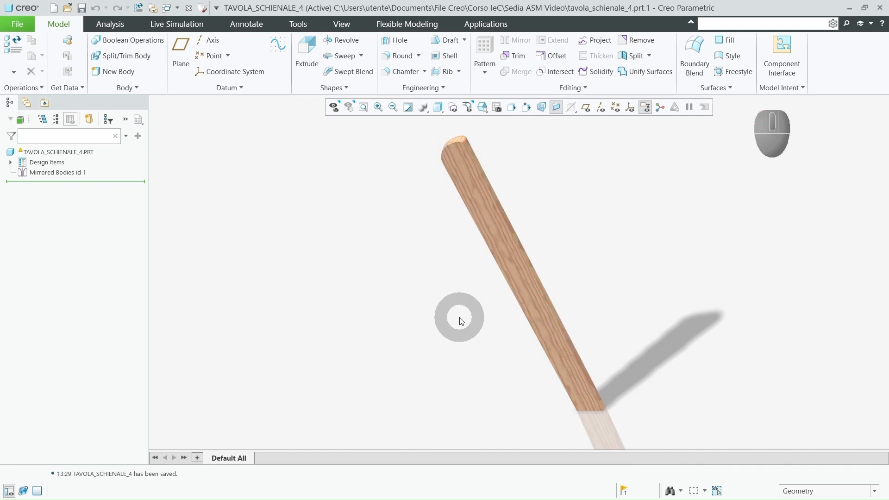
Step: Create a new solid part named tavola_schienale_3 with the default template
click(54, 8)
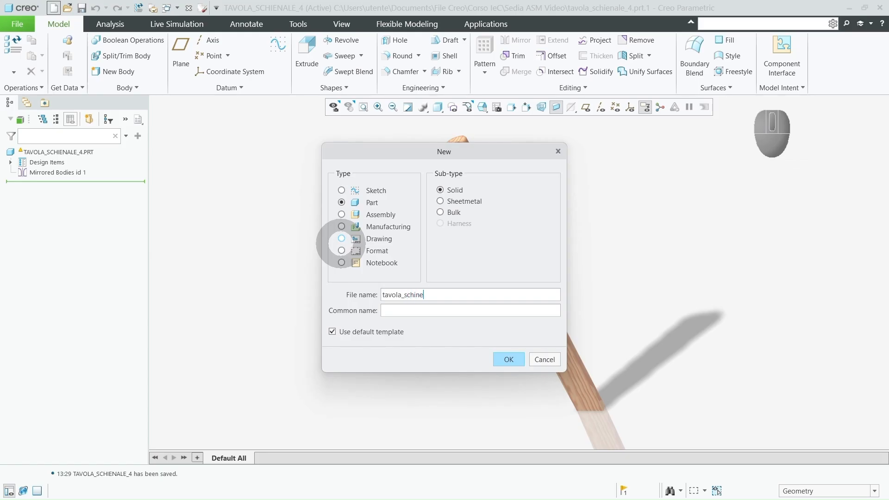
key(BackSpace)
key(BackSpace)
key(BackSpace)
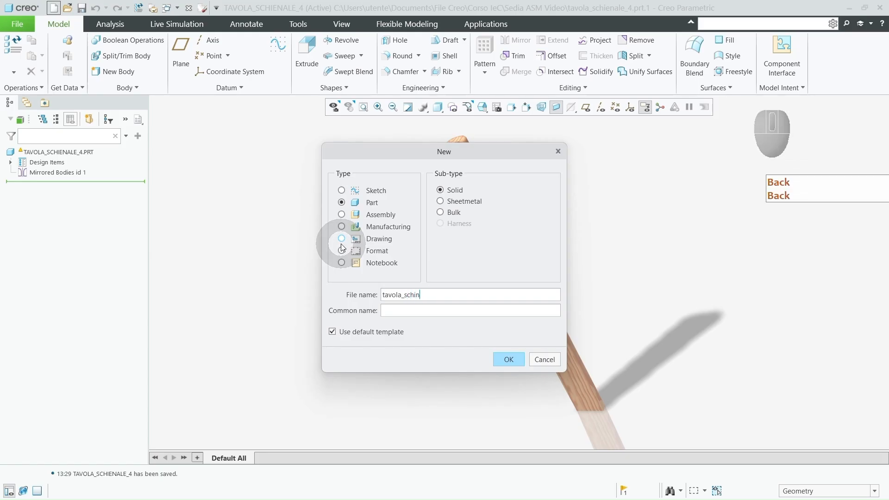
text(nale_3)
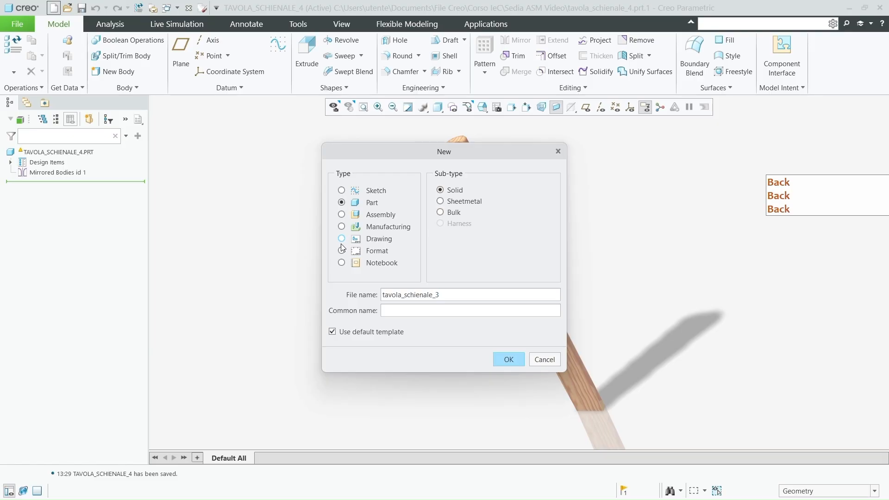
click(507, 358)
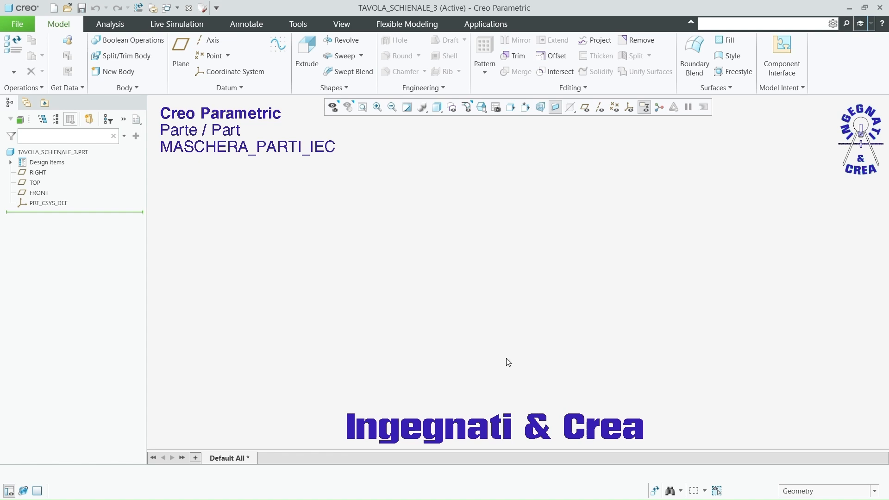
Step: Start an extrusion on the FRONT plane and sketch a center rectangle about 12 wide and 45 high at the origin
click(307, 51)
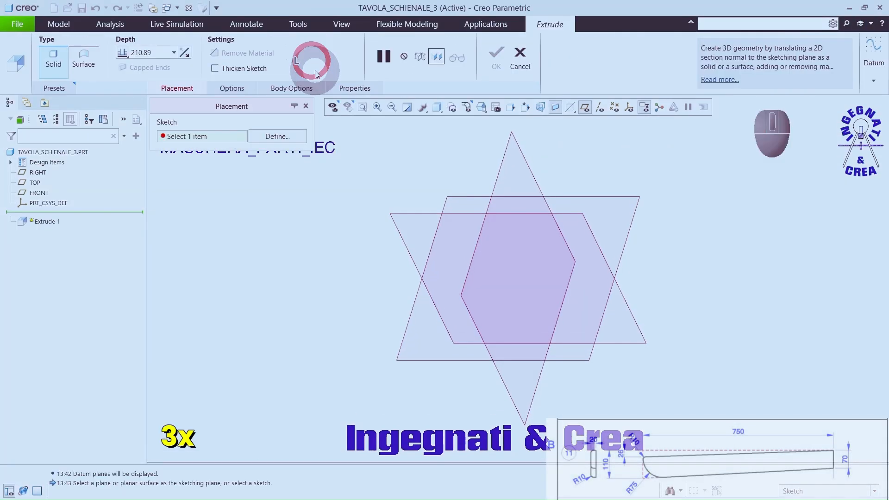
click(397, 213)
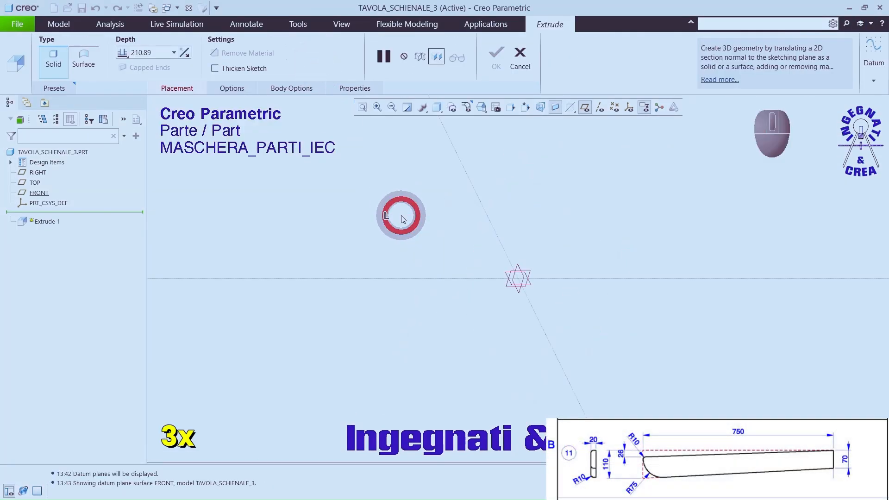
click(582, 107)
click(281, 56)
click(518, 278)
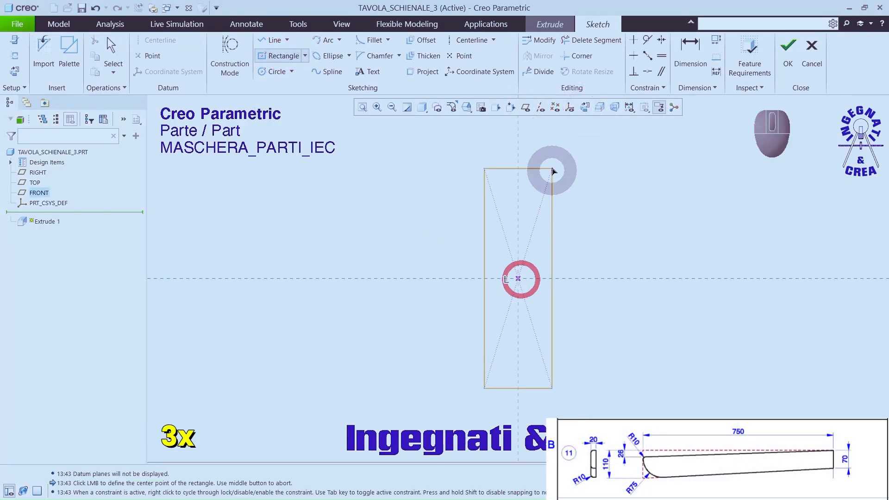
click(552, 149)
middle_click(582, 151)
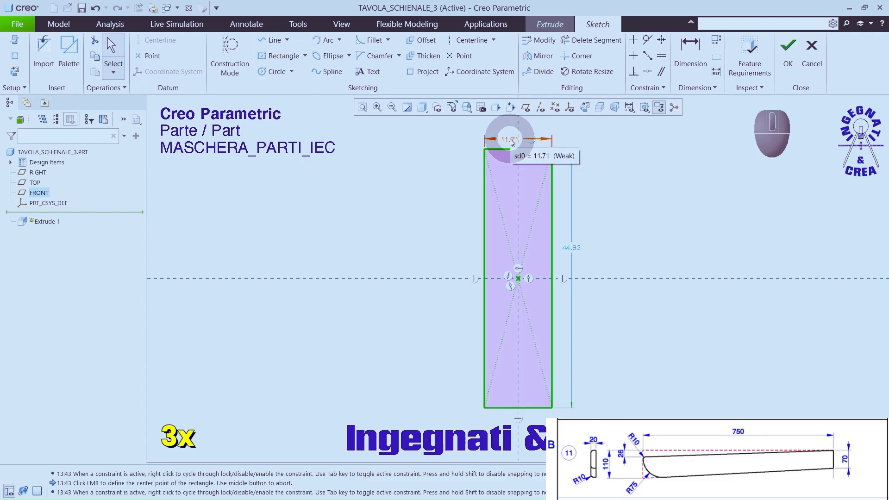
Step: Set the rectangle's width to 110 and its height to 750
double_click(511, 140)
text(110)
key(Return)
double_click(569, 248)
text(75)
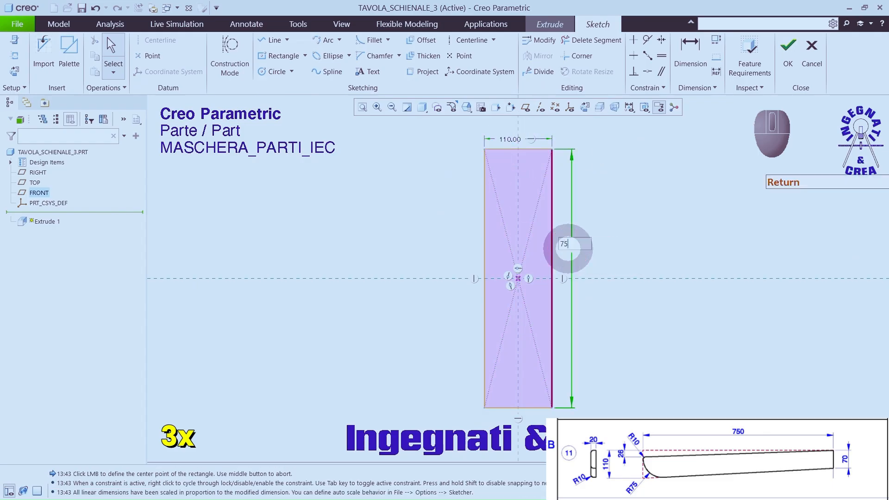
text(0)
key(Return)
Step: Finish the rectangle sketch and extrude it 20 symmetrically about the sketch plane
click(787, 46)
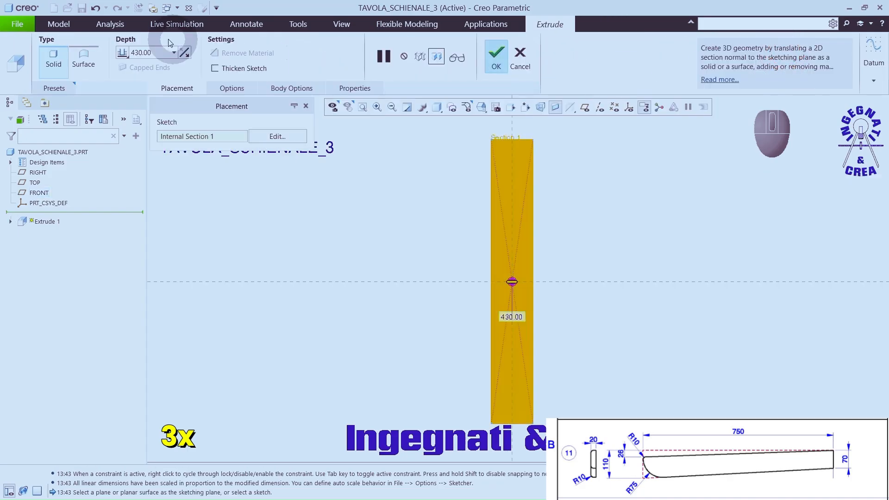
text(20)
key(Return)
click(123, 52)
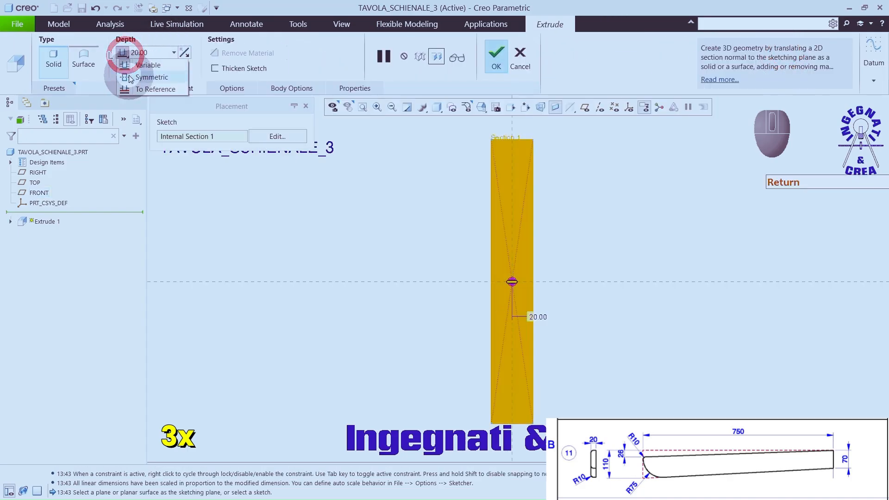
click(495, 58)
Step: Start an extrusion on the board's front face and sketch a slanted line from the upper edge to the lower-right corner
click(309, 44)
click(482, 166)
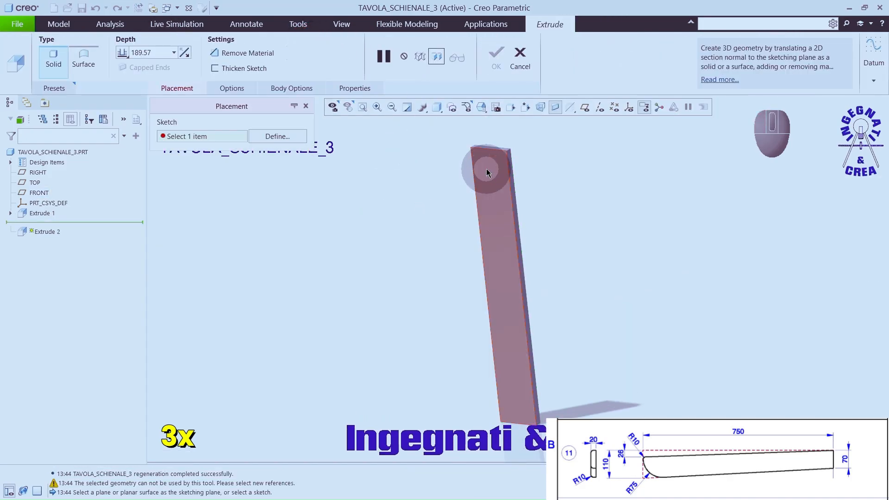
click(526, 132)
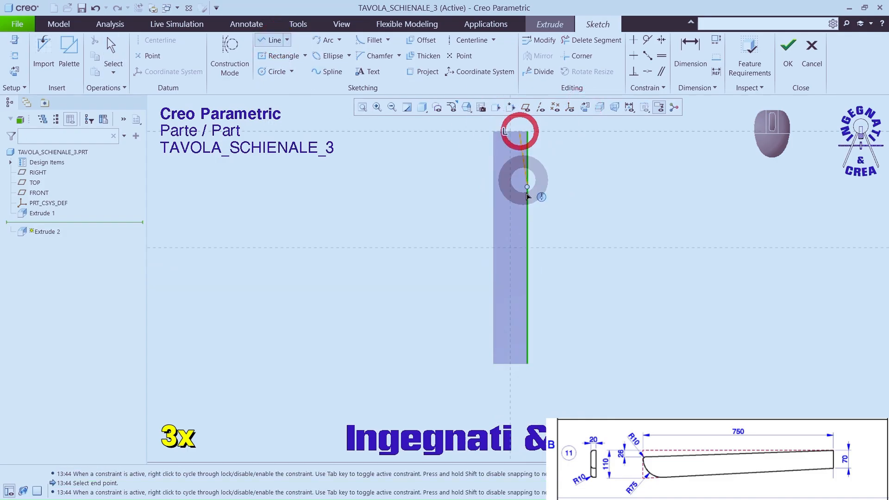
click(526, 363)
middle_click(563, 149)
Step: Dimension the slanted line's upper endpoint 26 from the board's right edge
scroll(551, 151, down, 6)
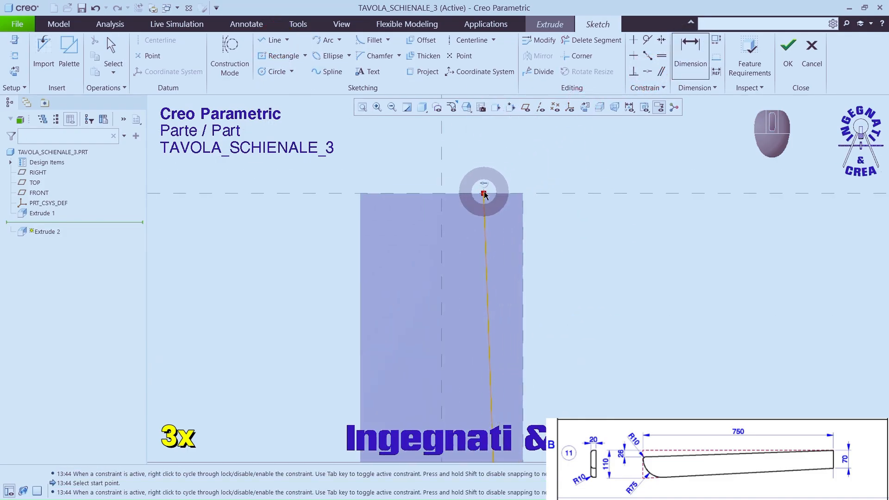
click(484, 193)
click(524, 210)
middle_click(509, 156)
text(26)
key(Return)
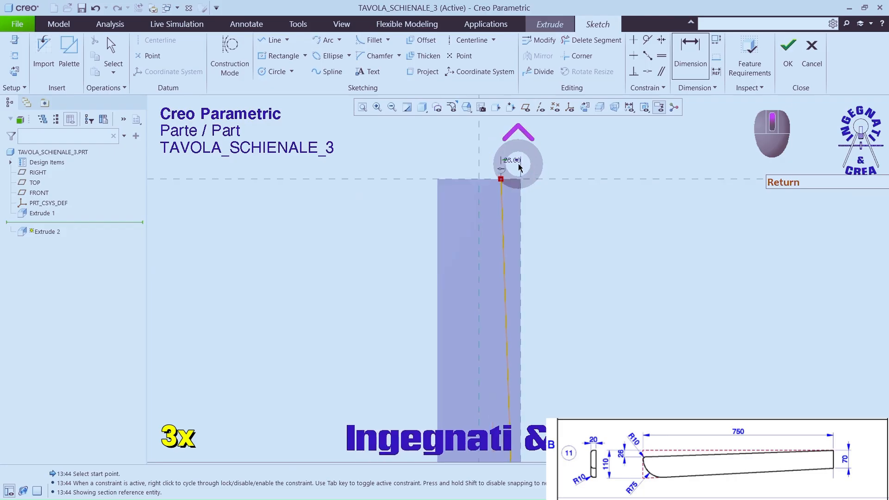
Step: Finish the sketch and cut away the sliver outside the slanted line through the whole board
click(787, 51)
right_click(697, 234)
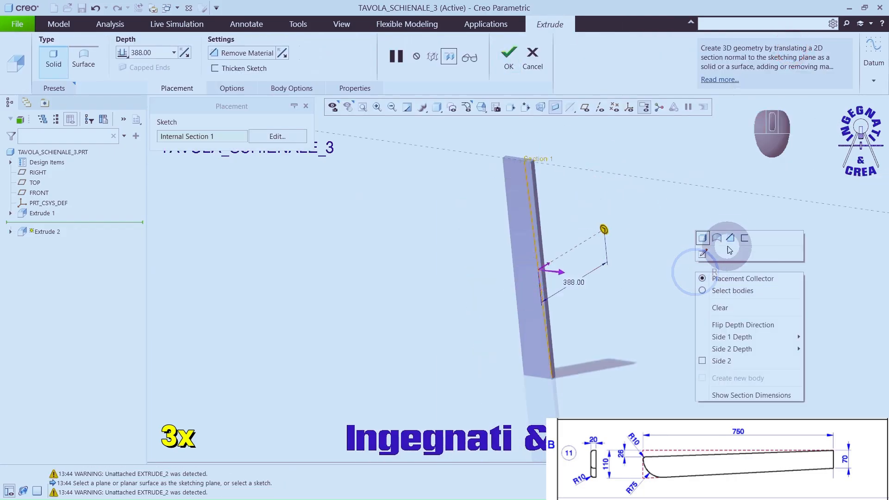
click(726, 238)
right_click(603, 229)
click(636, 290)
middle_click(636, 289)
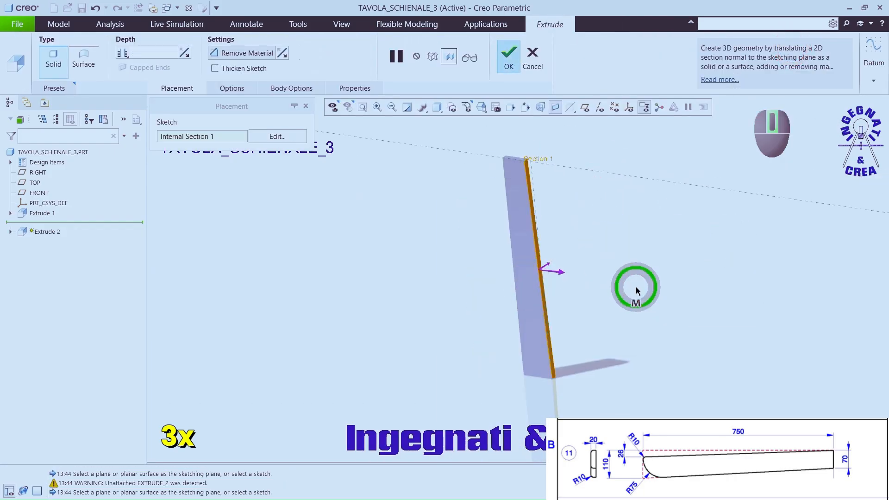
Step: Start another extrusion on the front face and sketch a slanted line from the lower edge to the upper-left corner
click(309, 61)
click(520, 198)
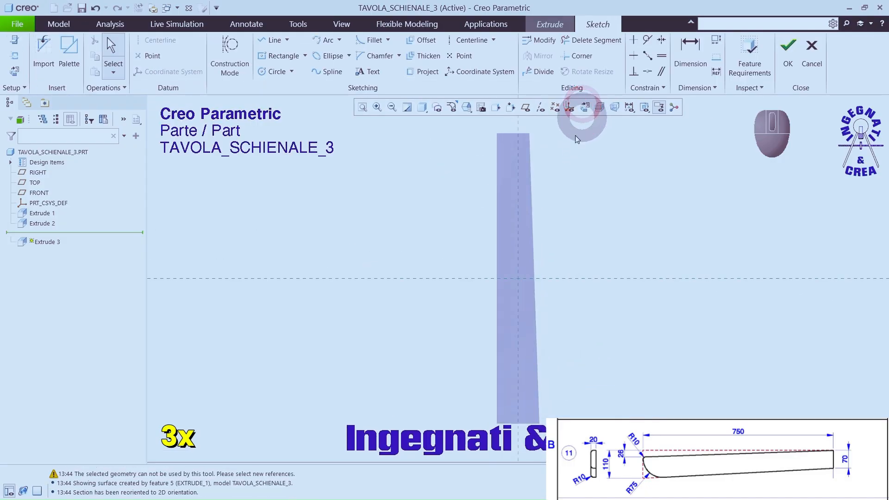
click(274, 40)
click(520, 379)
click(509, 147)
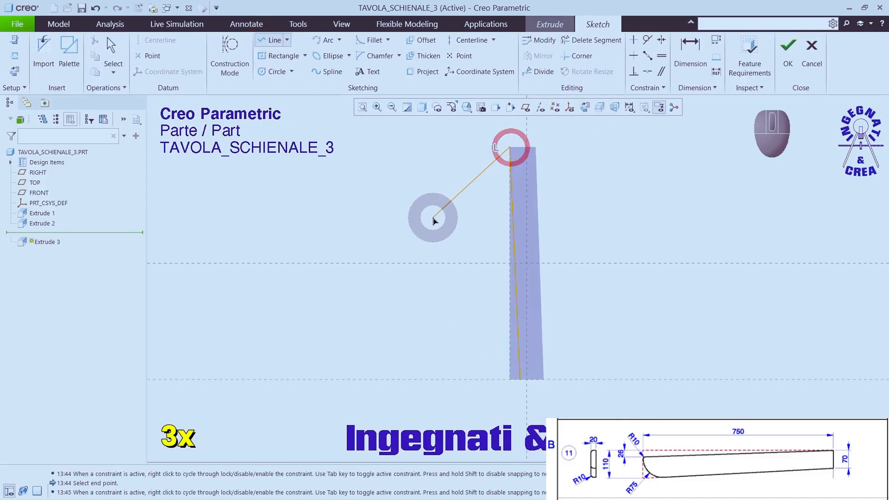
middle_click(432, 220)
Step: Dimension the line's lower endpoint 70 from the board's lower-right corner
click(696, 54)
scroll(519, 383, down, 6)
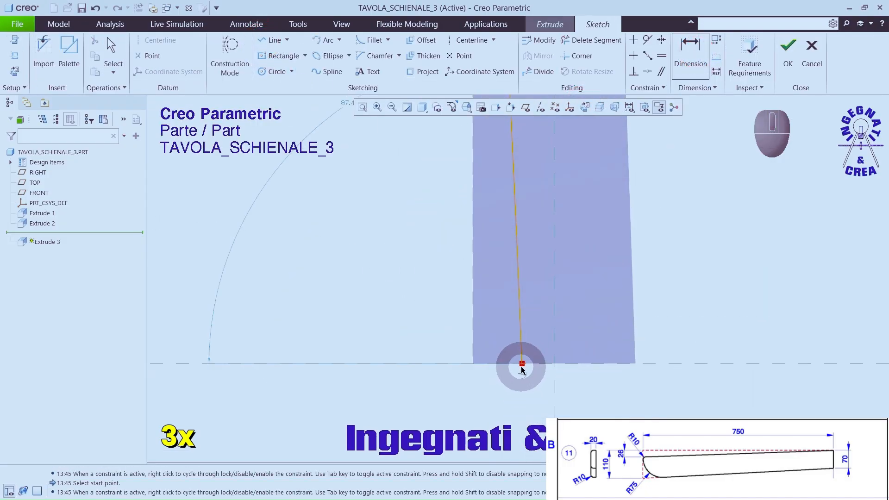
click(521, 364)
click(635, 364)
middle_click(585, 393)
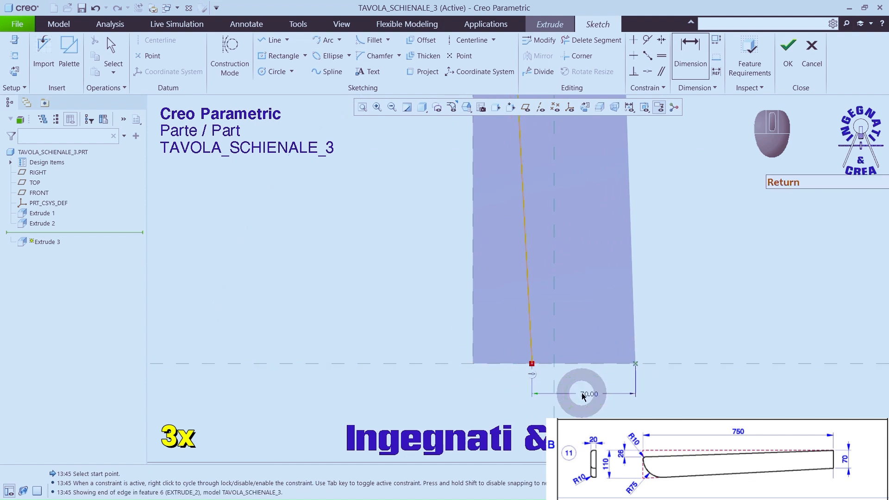
Step: Finish the sketch and remove the material outside the left slanted line through the full board thickness
click(787, 58)
key(ctrl+d)
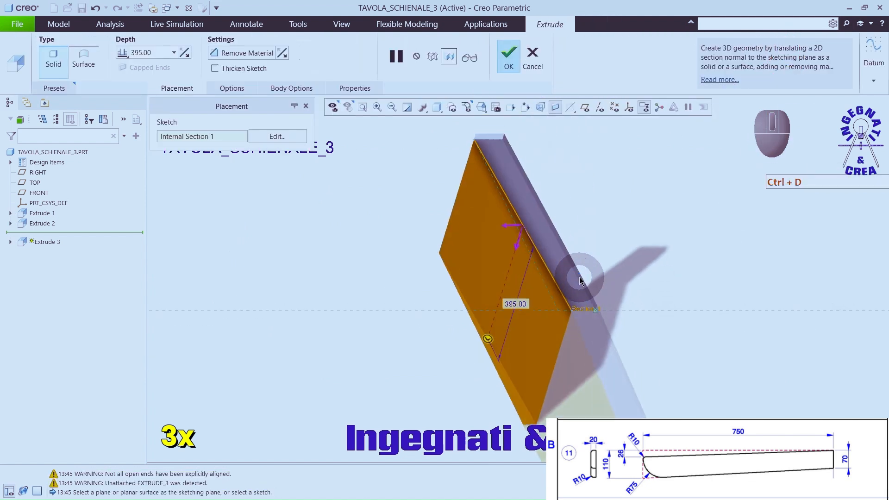
right_click(669, 228)
click(704, 194)
scroll(558, 315, up, 3)
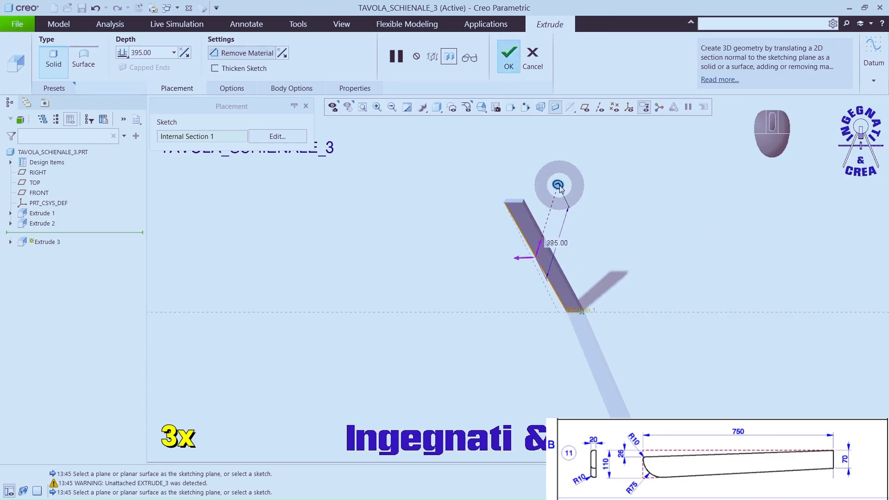
right_click(559, 185)
click(584, 244)
click(508, 55)
Step: Round the upper-left corner edge of the board with a radius of 75
middle_drag(505, 123, 506, 305)
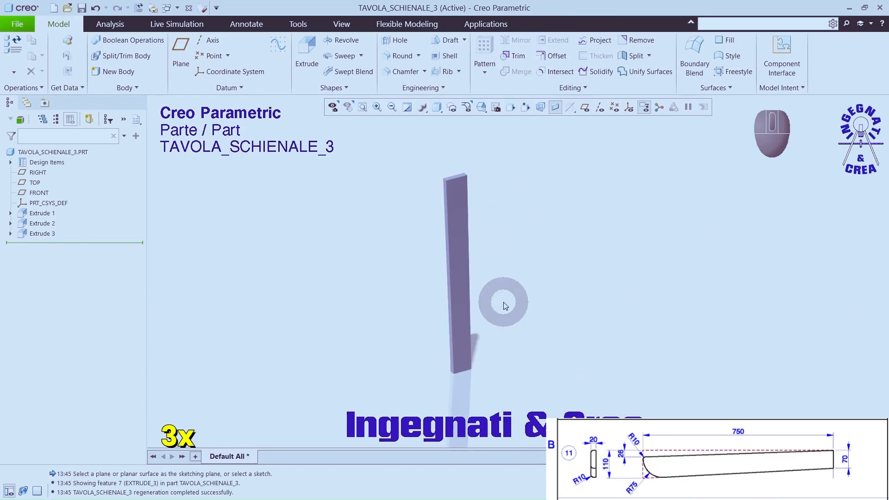
click(400, 55)
scroll(432, 174, down, 3)
click(473, 222)
double_click(499, 207)
text(75)
key(Return)
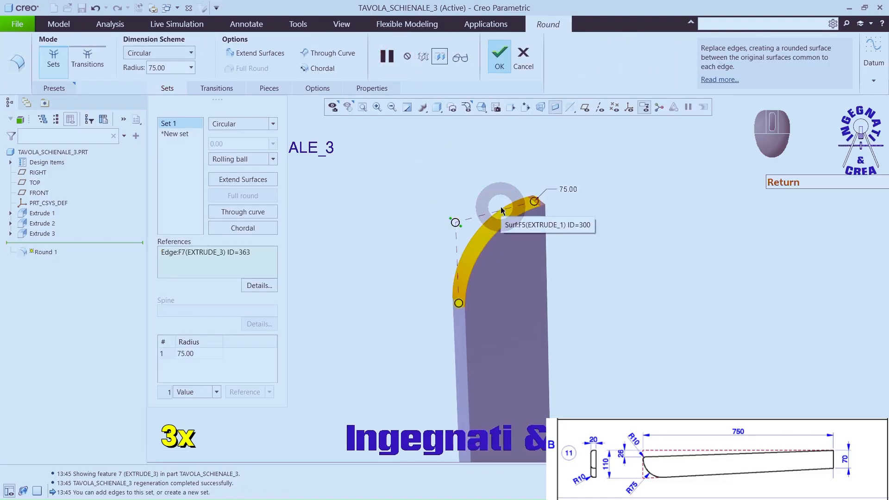
middle_click(495, 134)
Step: Round the upper-right corner edge and the tangent edge chain along the curved side with radius 10
click(400, 55)
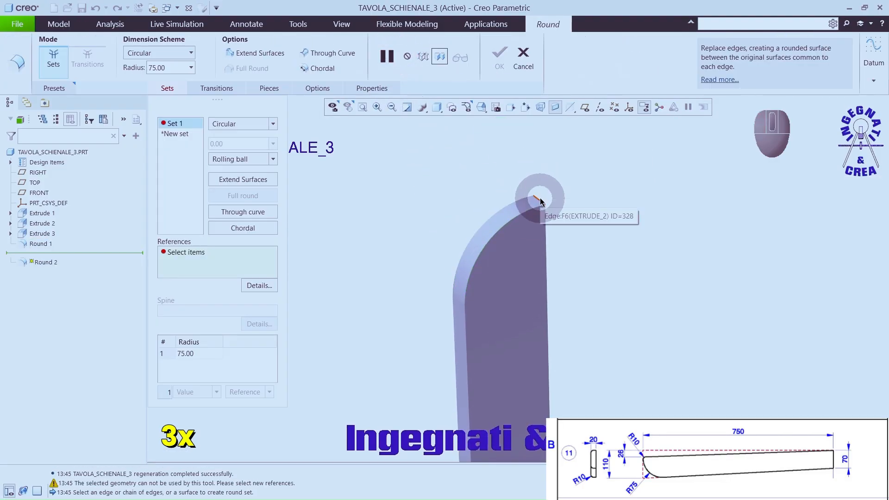
click(541, 199)
click(499, 57)
click(396, 55)
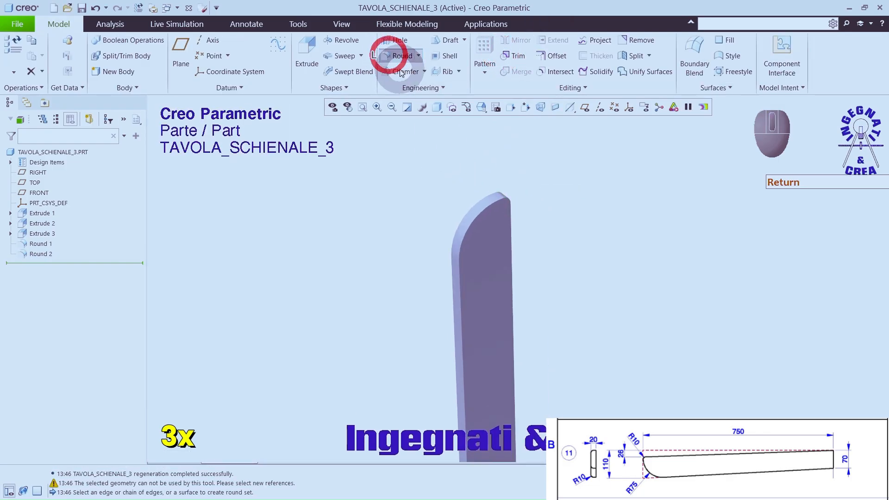
click(494, 203)
middle_click(490, 148)
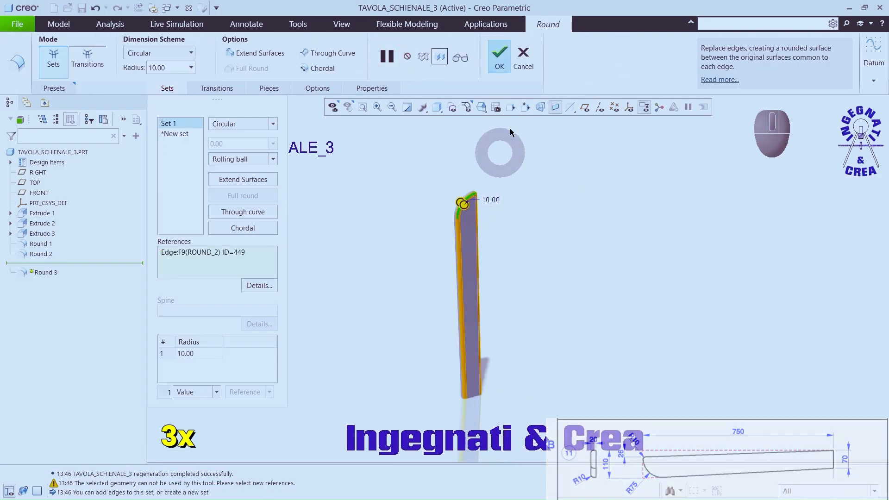
Step: Apply a Wood-Cherry library appearance to the whole part
click(342, 24)
click(178, 56)
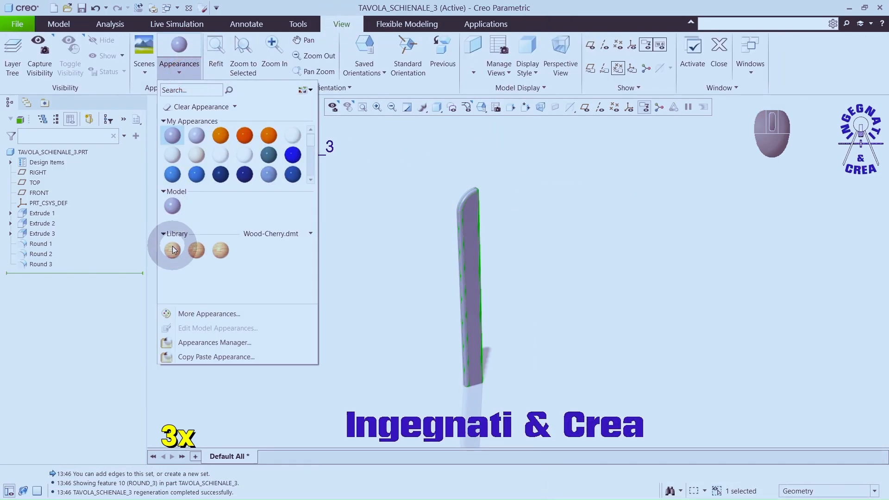
click(168, 245)
click(70, 151)
middle_click(135, 170)
Step: Edit the cherry appearance's texture to give a coarser lengthwise grain, and save the part
click(178, 51)
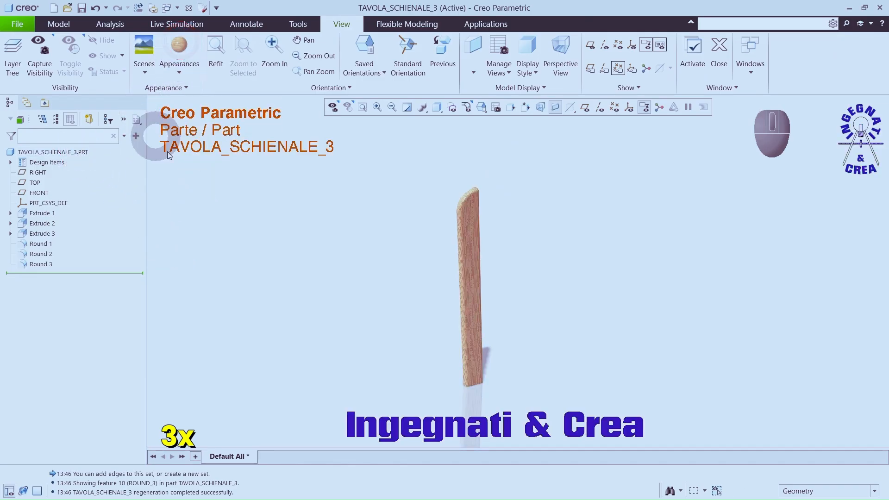
click(179, 74)
click(201, 330)
drag(69, 375, 113, 380)
click(168, 465)
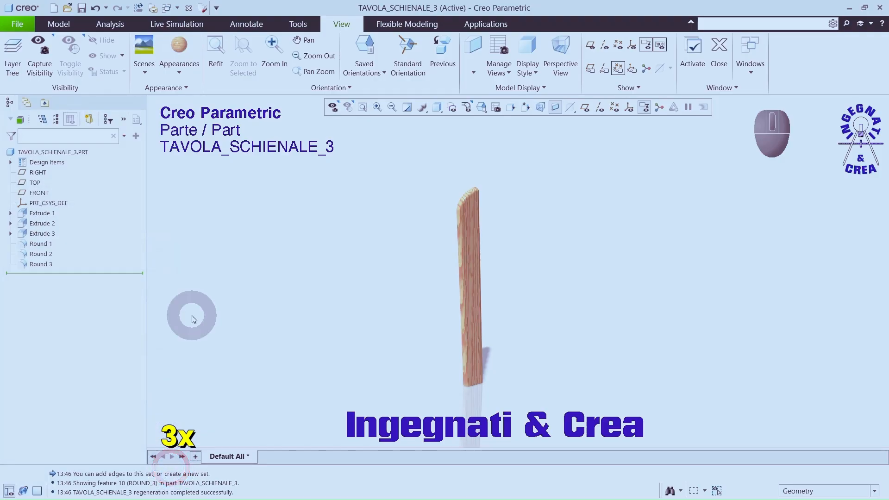
click(82, 8)
click(338, 425)
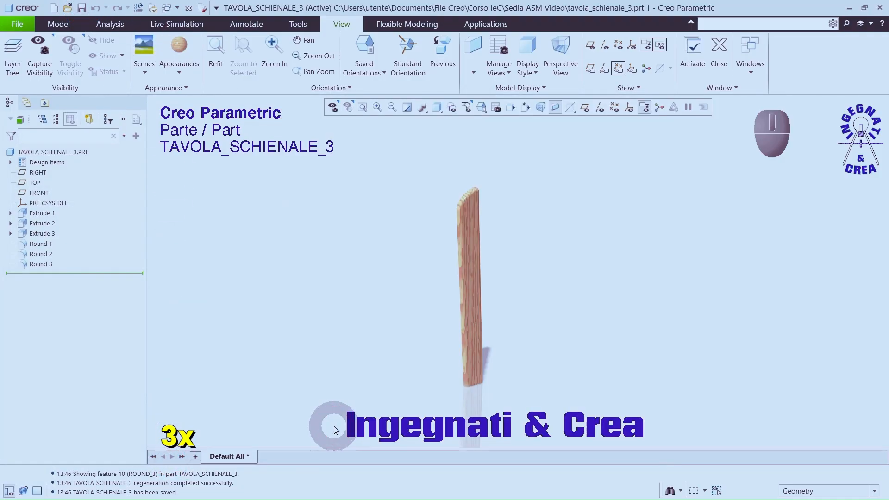
Step: Create a geometry-only, dependent mirrored part from the board, named tavola_schienale_5
click(17, 23)
click(26, 107)
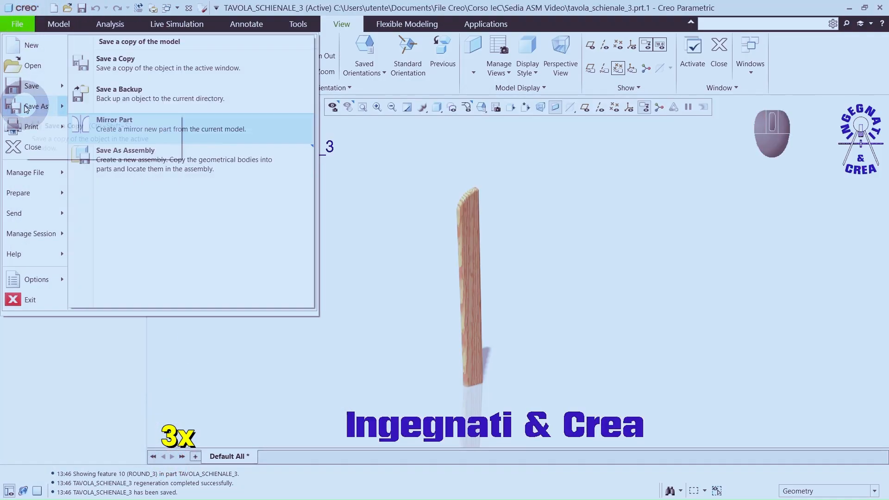
click(157, 124)
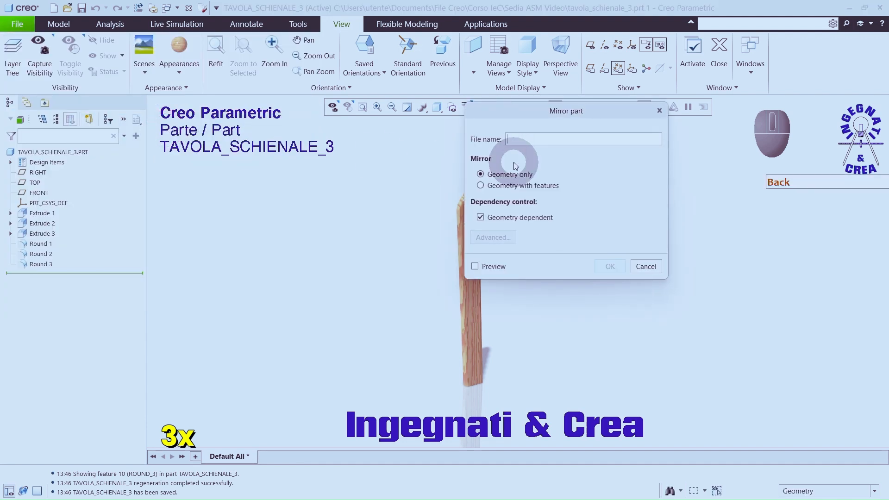
text(tavola_schinelae)
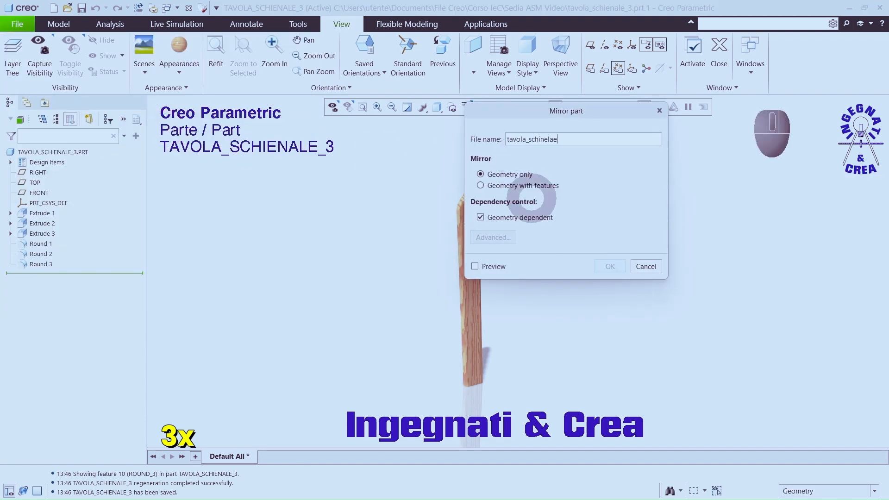
key(BackSpace)
key(BackSpace)
key(BackSpace)
key(BackSpace)
key(BackSpace)
text(enale_5)
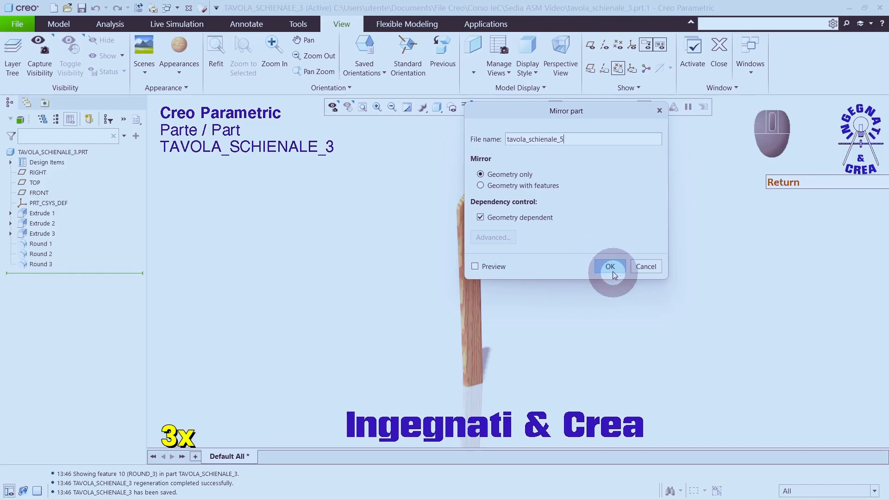
click(610, 266)
Step: Save tavola_schienale_5 in the Sedia ASM Video folder, accepting the mass properties conflict
click(81, 8)
click(334, 422)
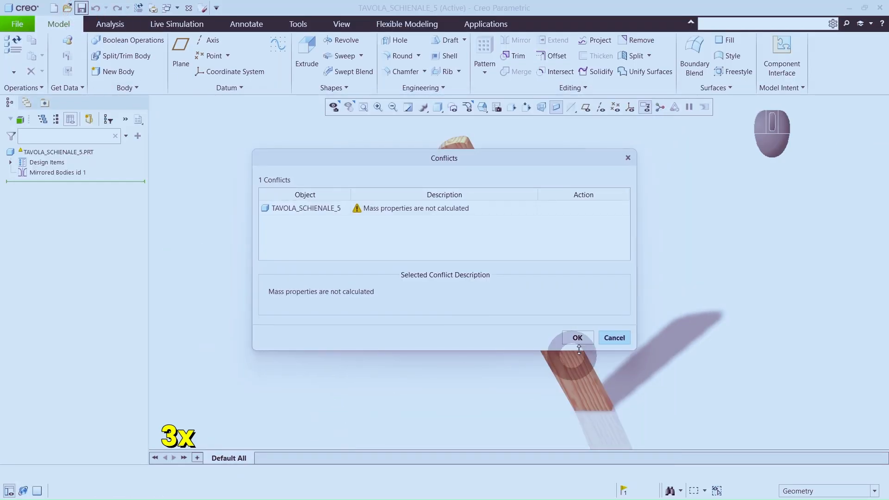
click(577, 338)
Step: Create a new solid part named supporto_bracciolo with the default template
click(53, 8)
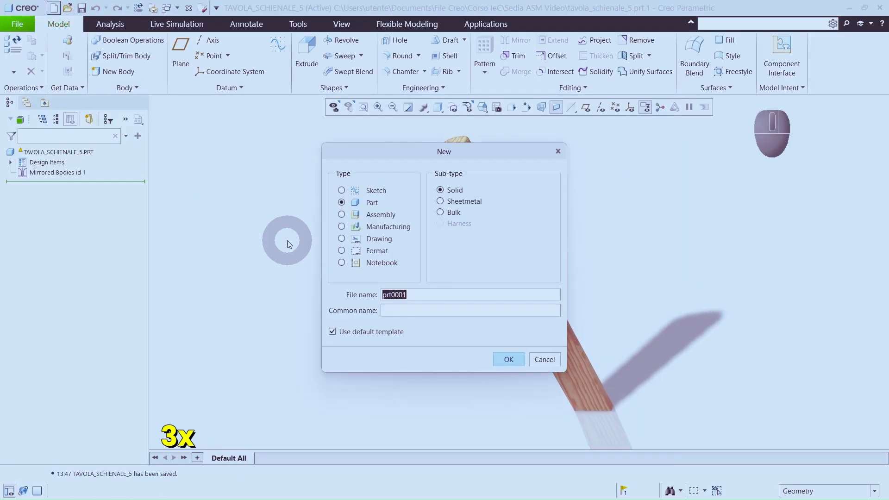
text(supporto_bracciolo)
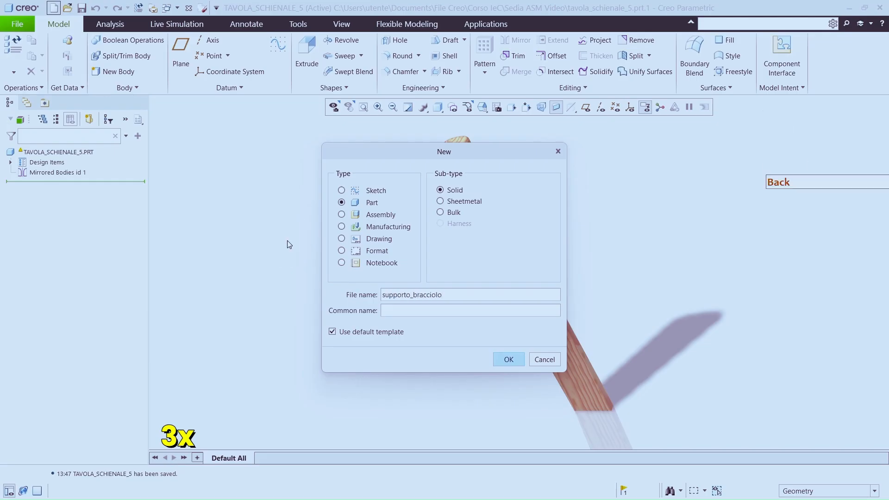
click(509, 359)
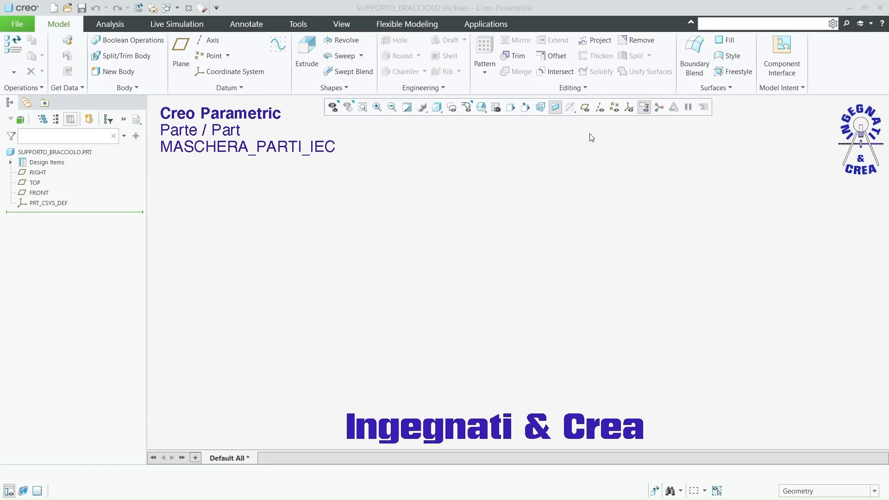
Step: Show the datum planes, start an extrusion on the FRONT plane and sketch an origin-centered rectangle about 17 wide and 40 high
click(584, 107)
click(305, 48)
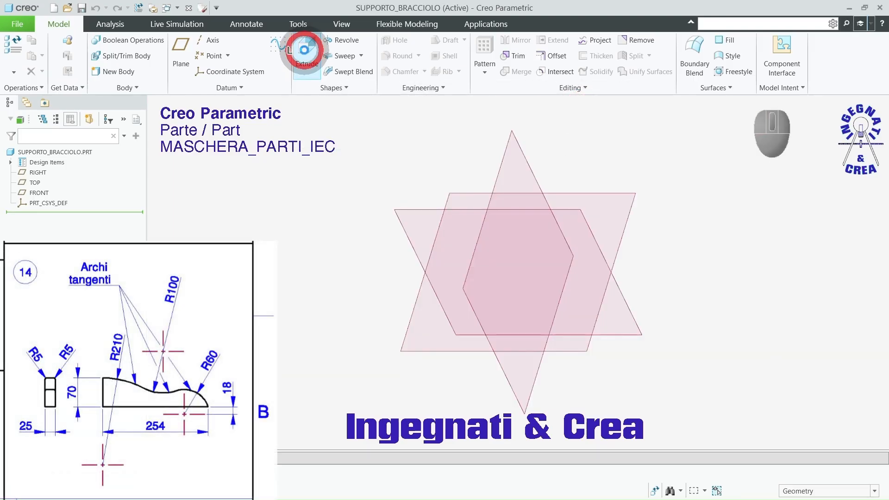
click(424, 213)
click(582, 108)
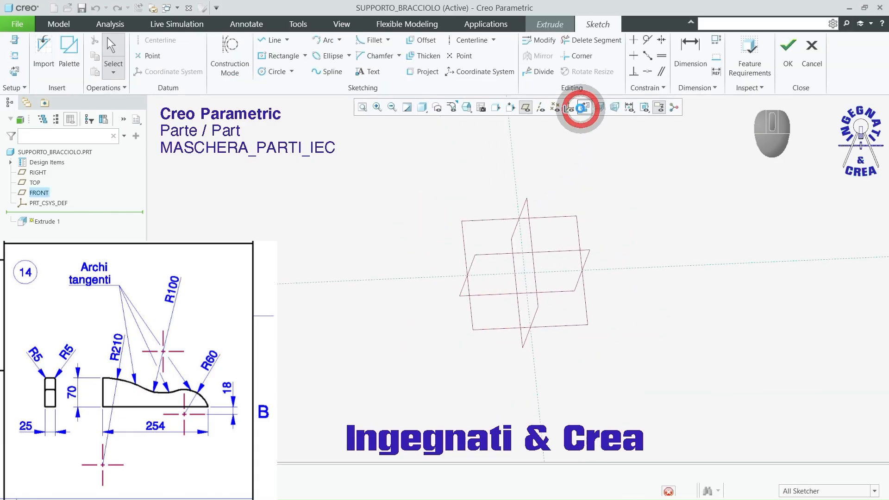
click(266, 56)
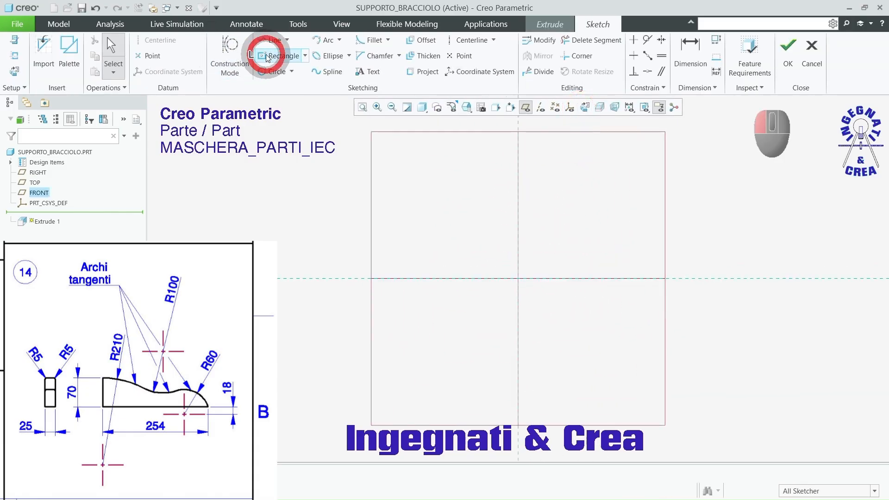
click(518, 278)
click(567, 163)
middle_click(621, 163)
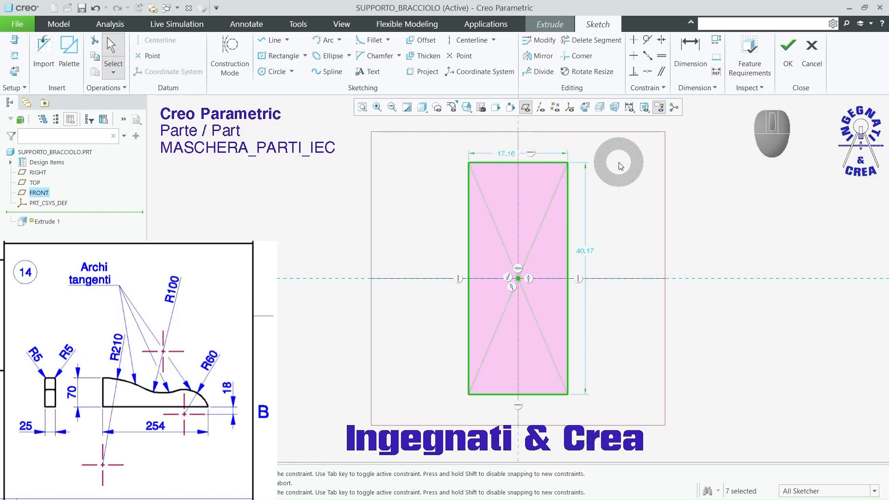
Step: Set the centered rectangle's height to 254 and its width to 70
double_click(585, 252)
text(254)
key(Return)
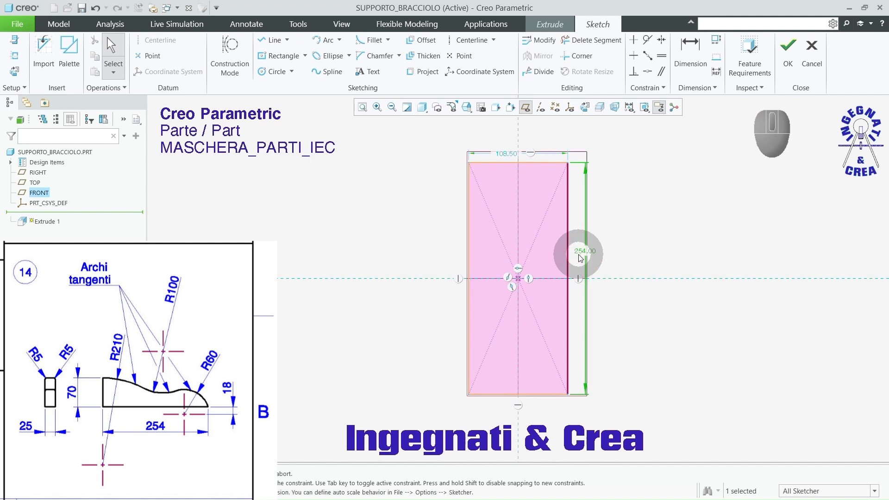
double_click(506, 157)
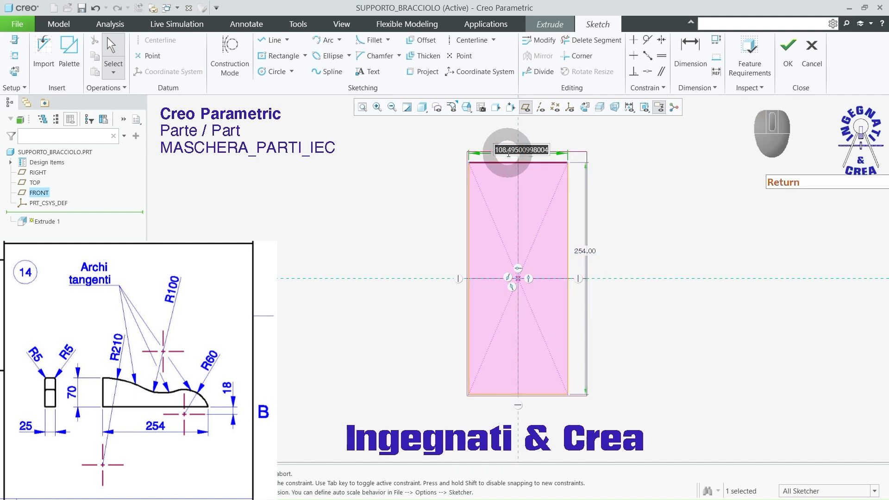
text(70)
key(Return)
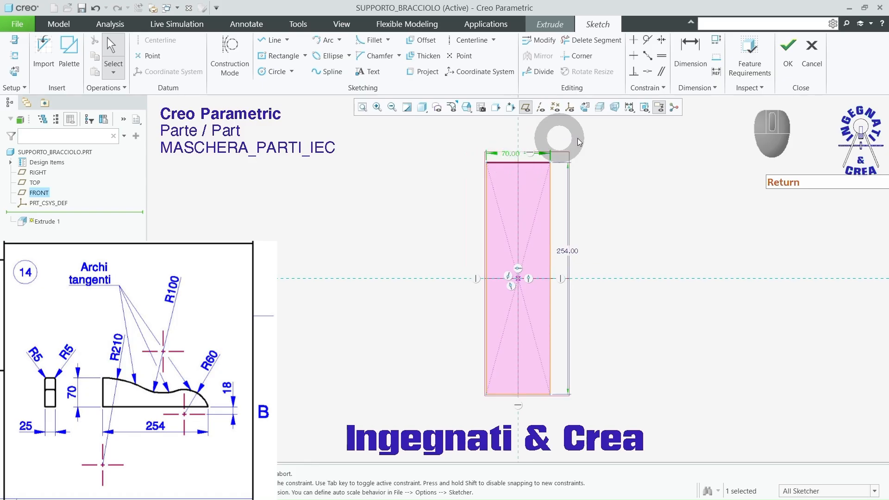
Step: Finish the rectangle sketch and extrude it symmetrically about the FRONT plane to a depth of 25
click(787, 46)
middle_drag(601, 184, 593, 182)
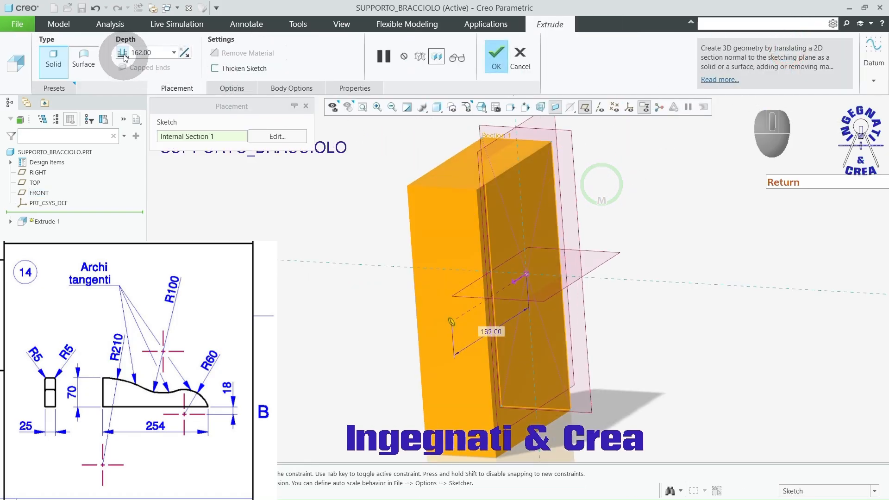
click(125, 77)
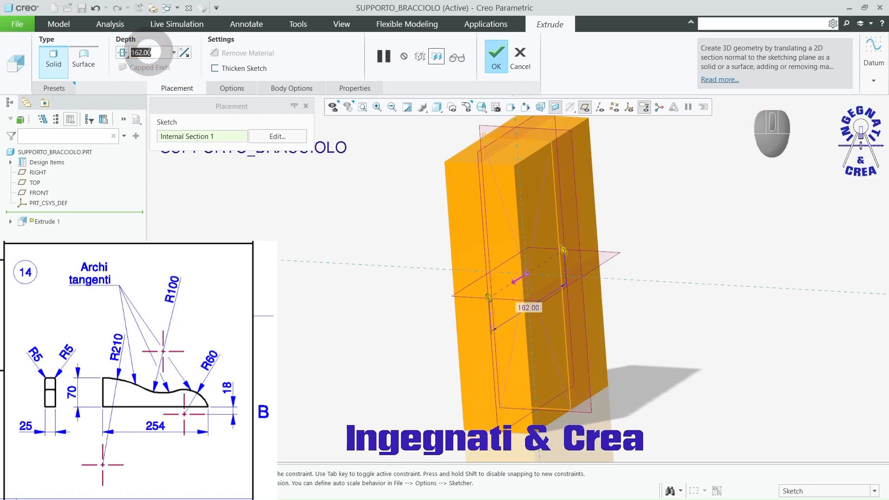
text(25)
key(Return)
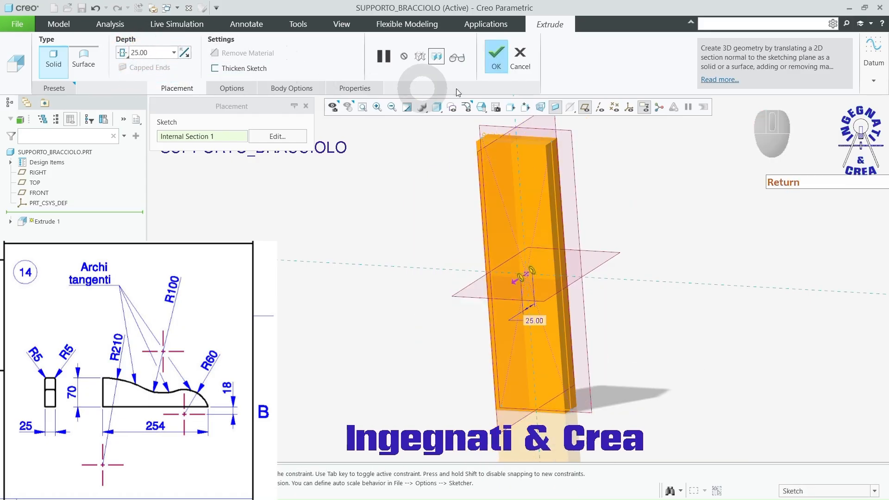
click(500, 54)
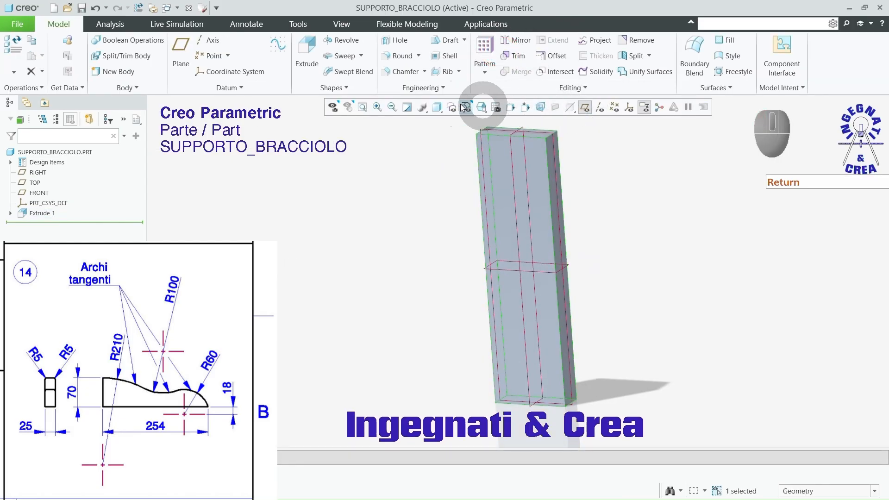
Step: Start a second extrusion sketch on the block's large front face and add the block's upper short edge as a reference
click(310, 52)
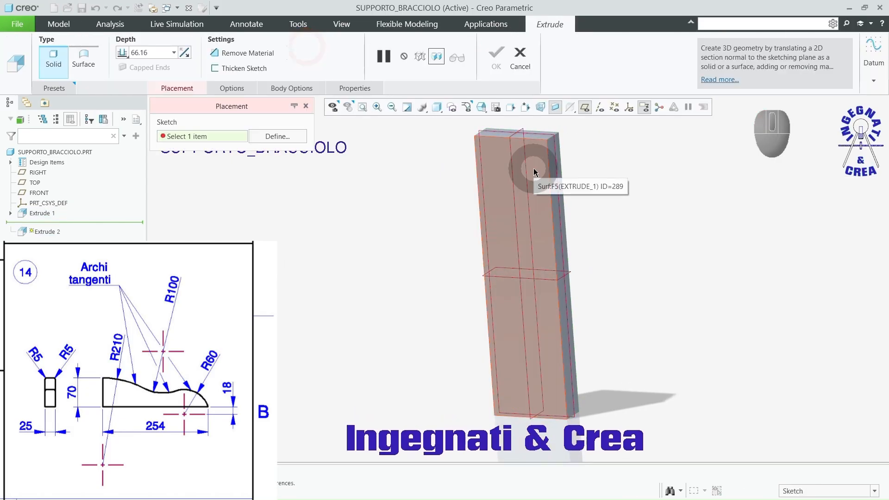
click(534, 170)
click(586, 106)
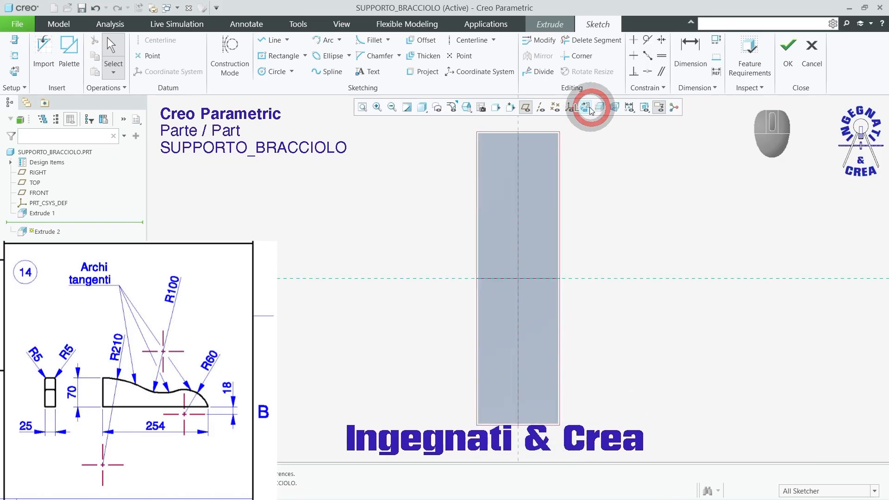
scroll(436, 171, up, 2)
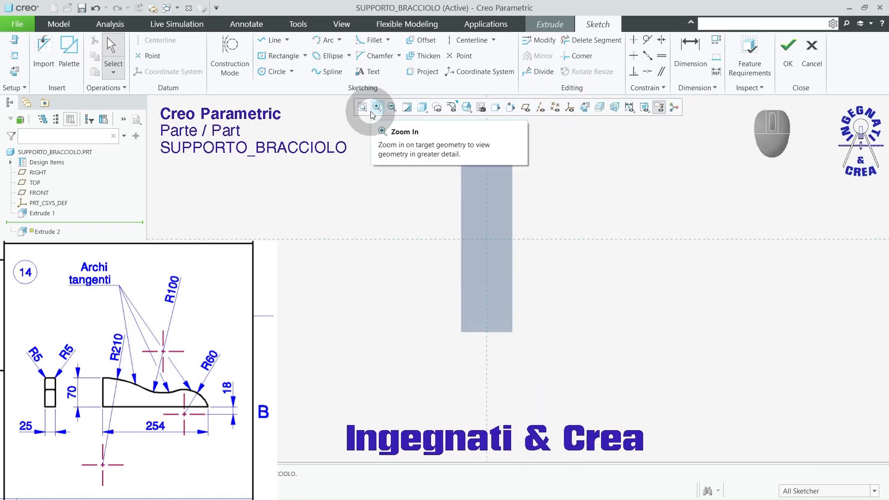
click(14, 55)
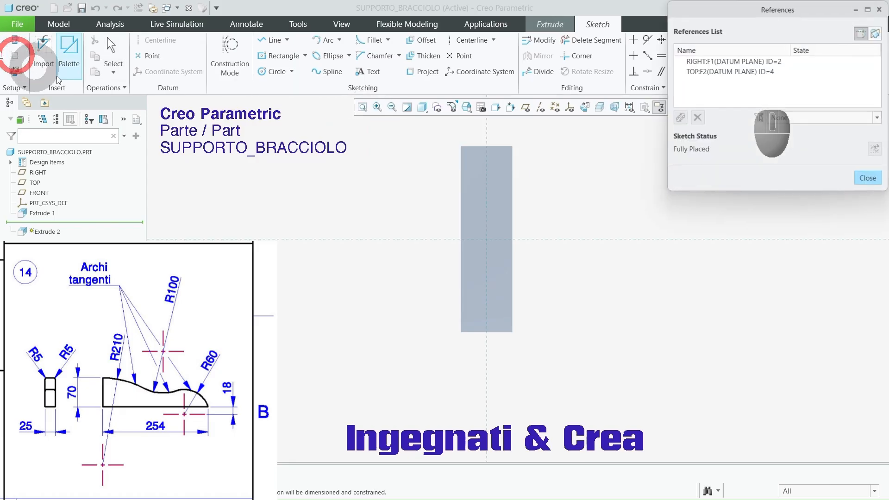
click(474, 149)
click(867, 178)
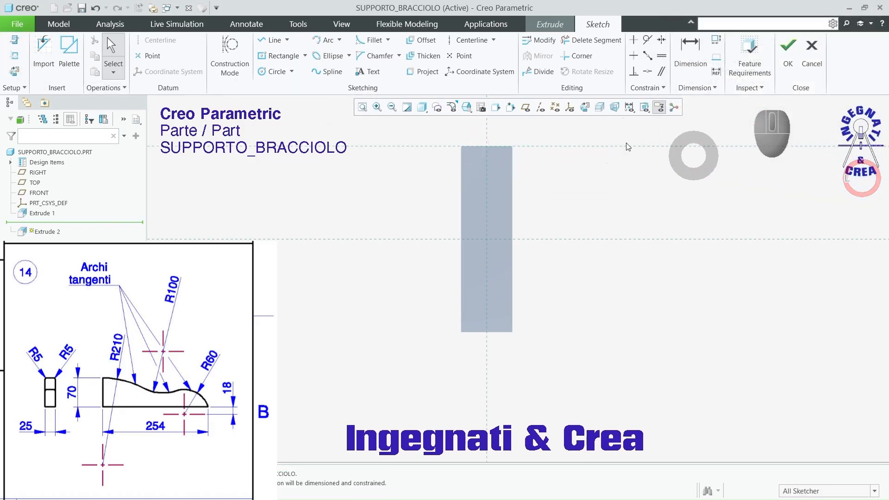
Step: Sketch a center-and-ends arc of radius about 158 from the block's upper right corner, centered on the upper edge reference
click(339, 49)
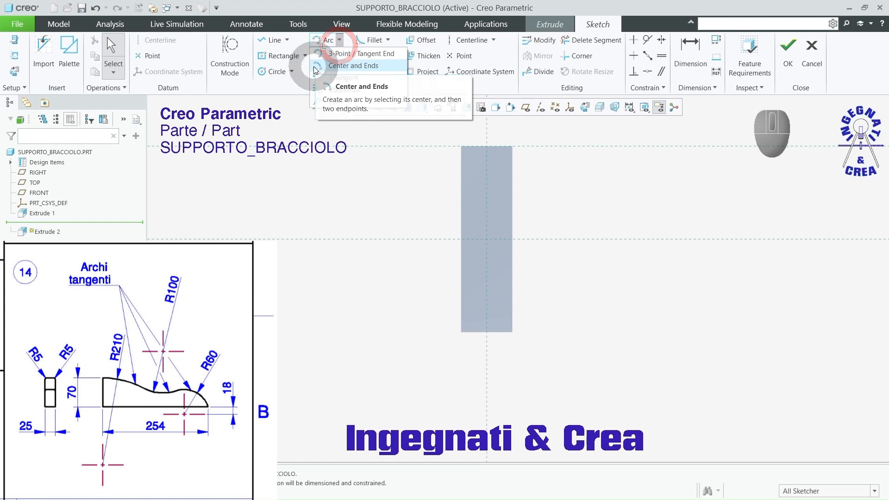
click(319, 65)
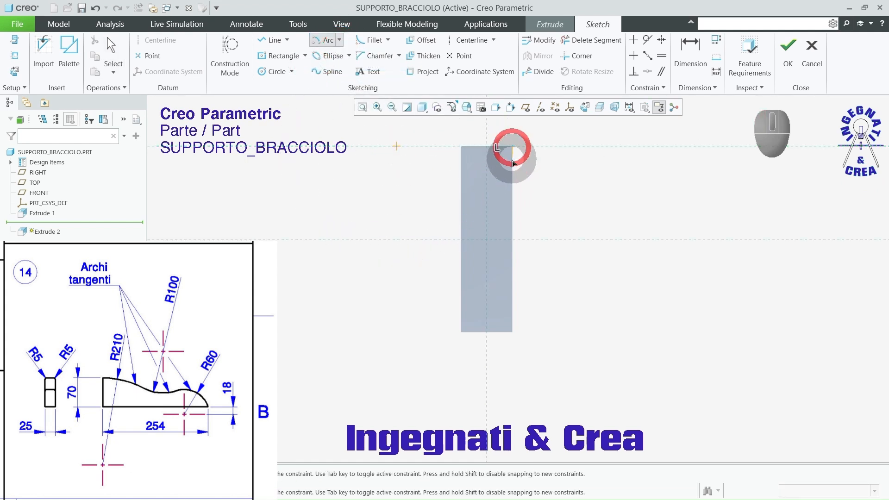
click(498, 204)
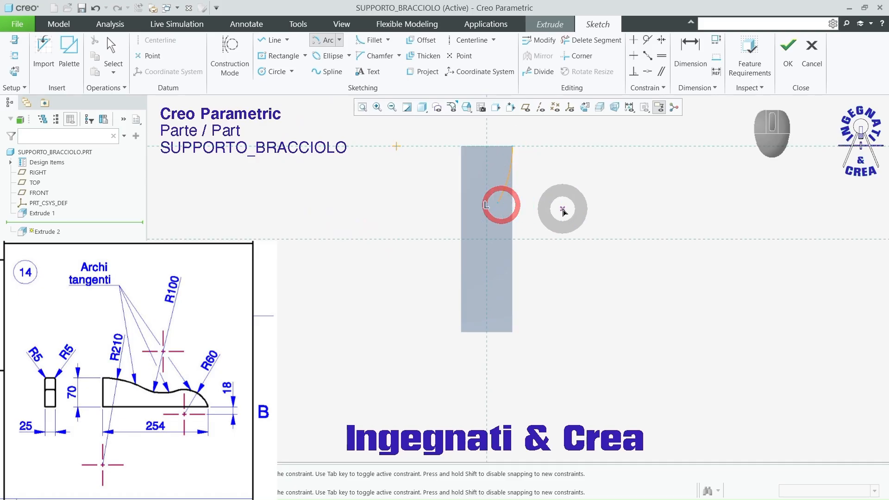
middle_click(564, 206)
Step: Continue the profile with two tangent-end arcs of radius about 60 and 82, ending at the block's lower left corner
click(341, 41)
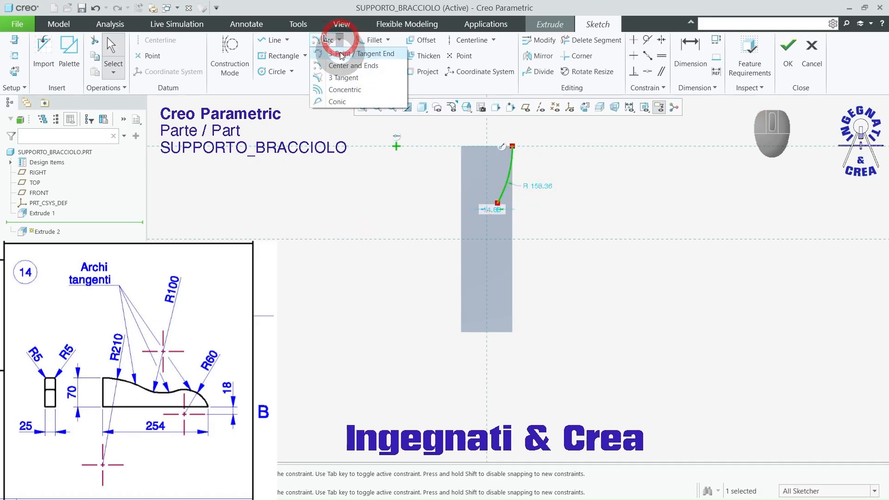
click(339, 54)
click(486, 204)
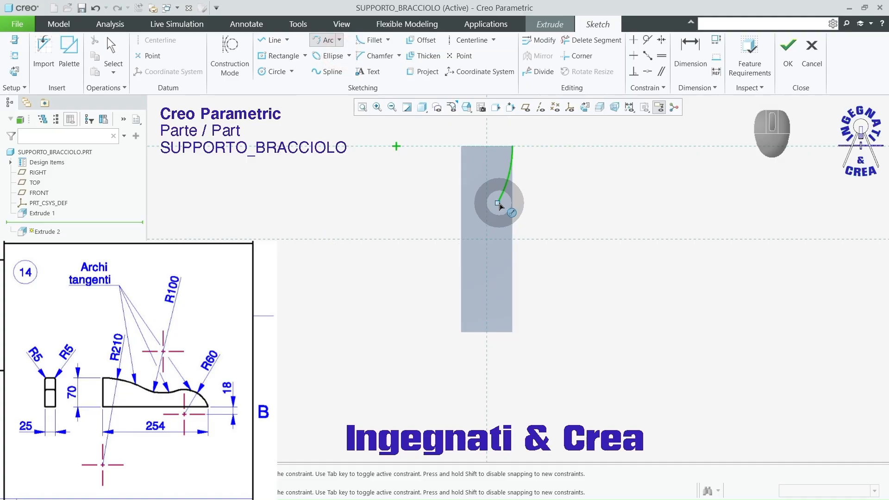
click(499, 203)
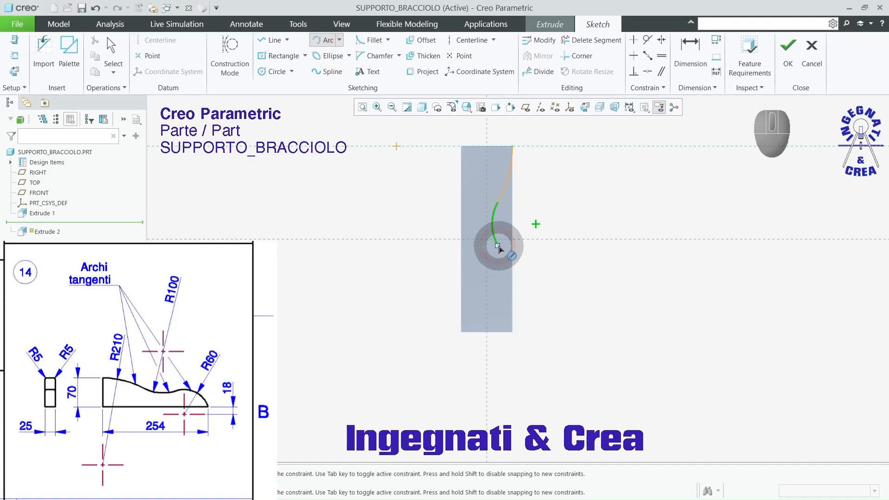
click(497, 245)
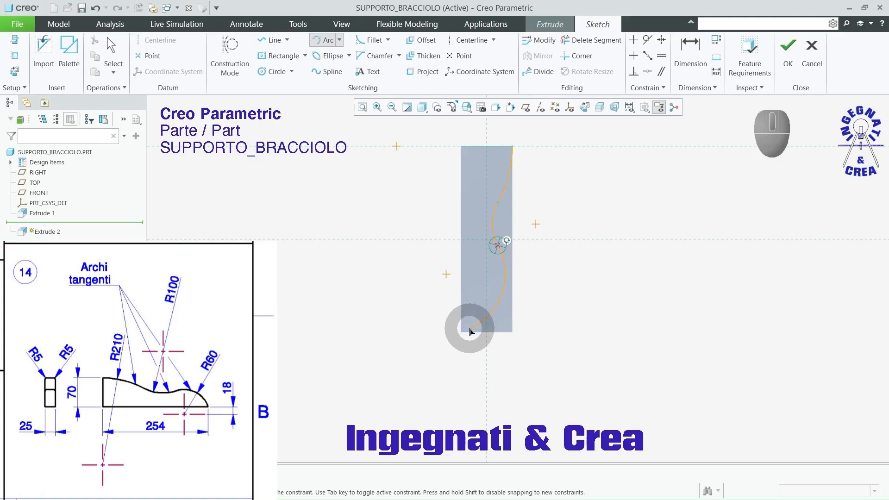
middle_click(409, 307)
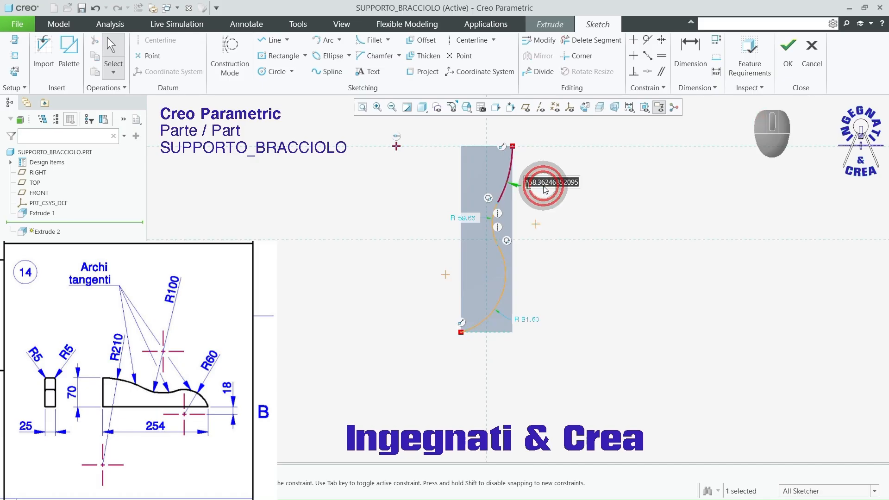
Step: Set the radii of the three tangent arcs to 210, 100 and 60, going from the upper arc to the lower one
text(2)
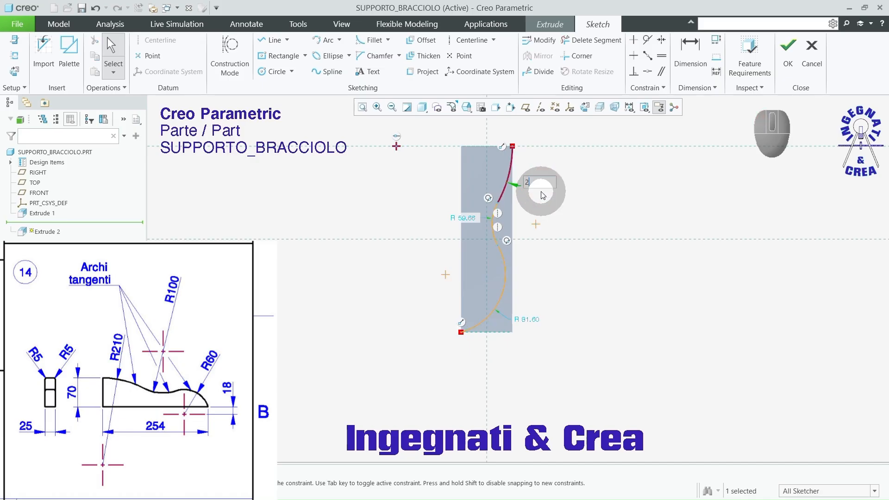
text(10)
key(Return)
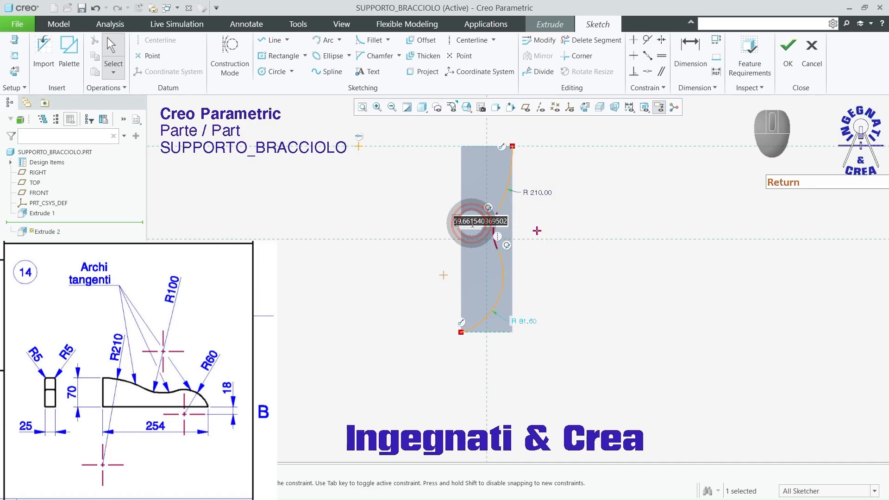
click(472, 223)
text(100)
key(Return)
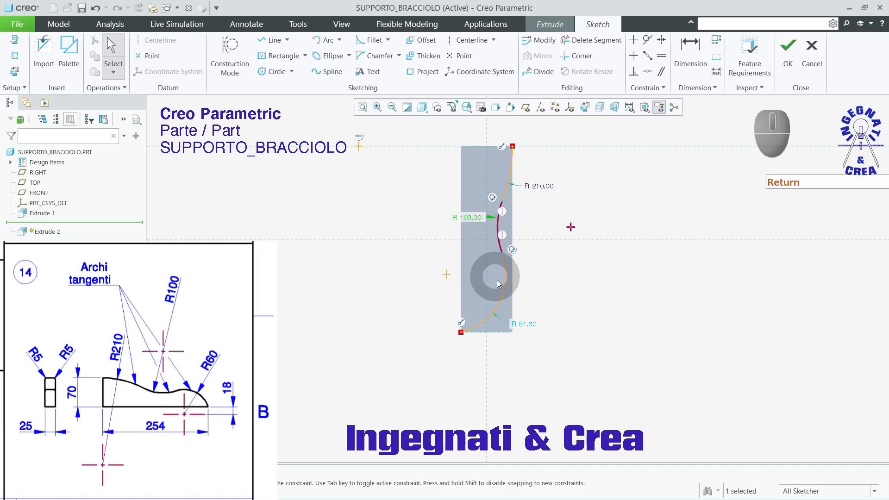
double_click(526, 324)
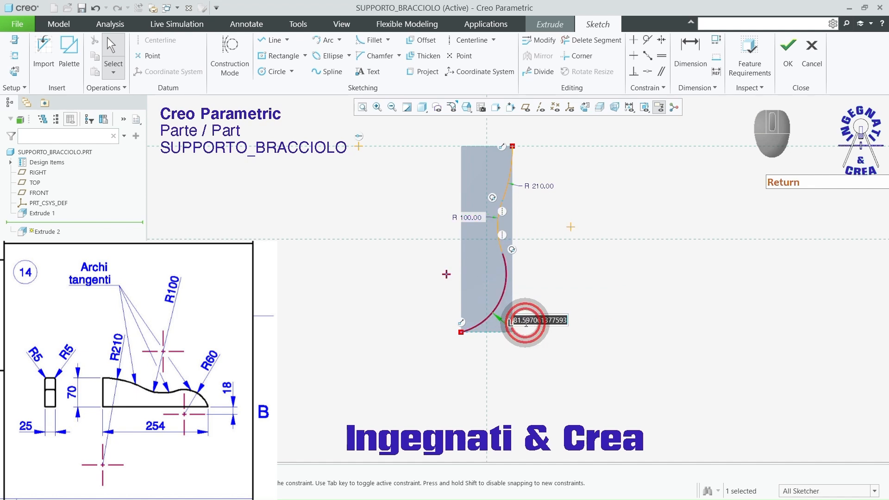
text(60)
key(Return)
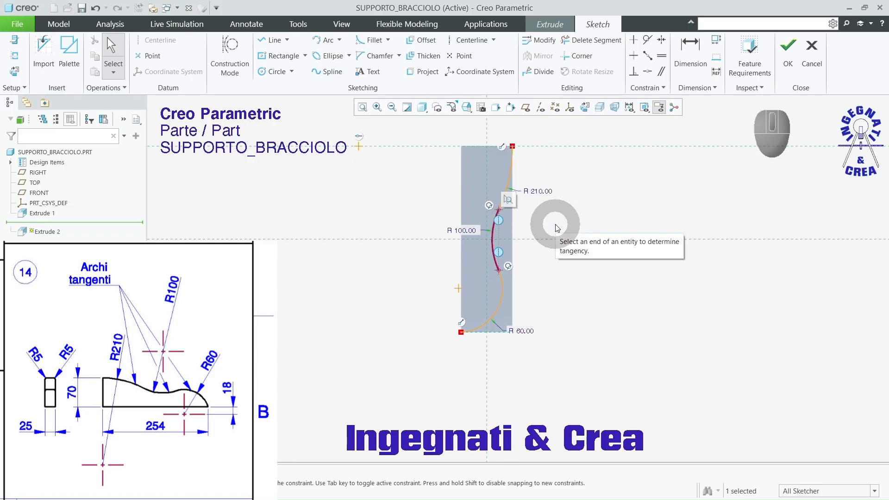
Step: Delete the vertical alignment constraint between the endpoints of the R100 middle arc
key(Delete)
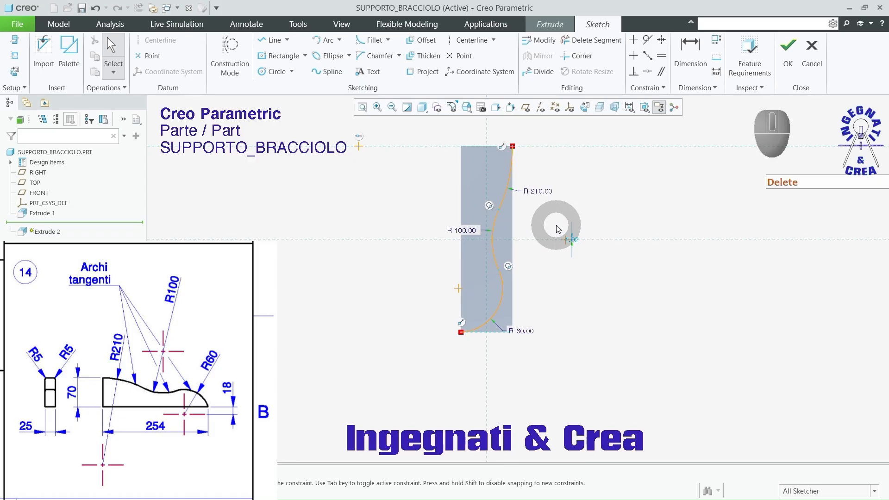
middle_click(579, 287)
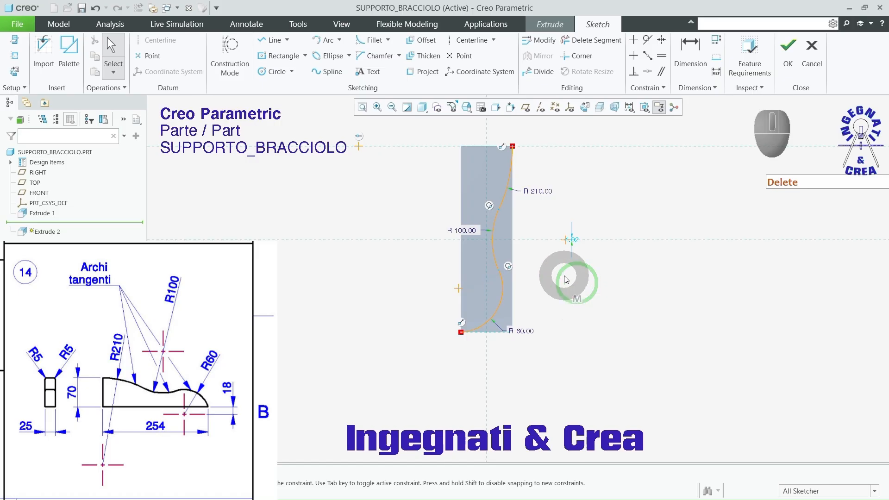
scroll(572, 247, down, 3)
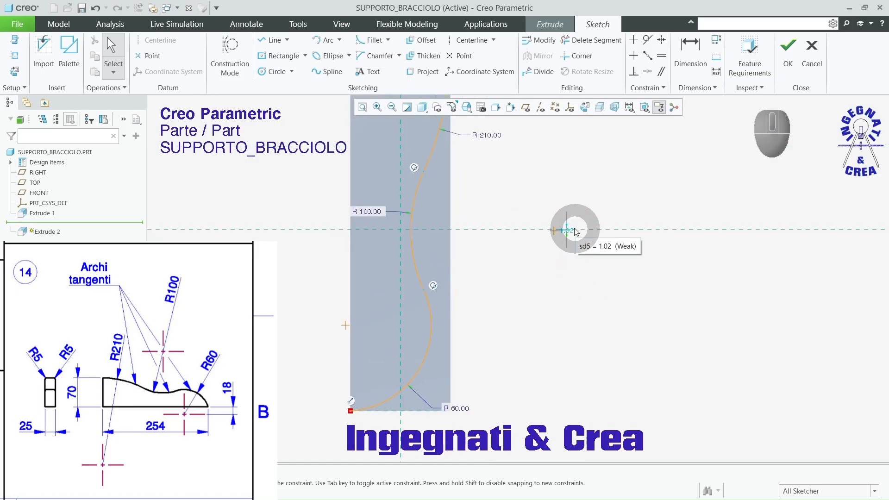
scroll(594, 206, up, 1)
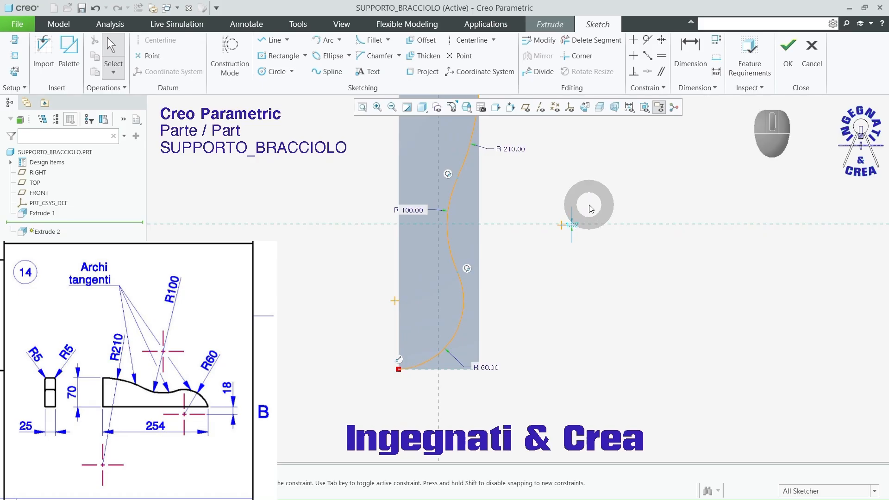
Step: Dimension the R60 arc's center 18 from the block's left long edge and finish the profile sketch
click(690, 46)
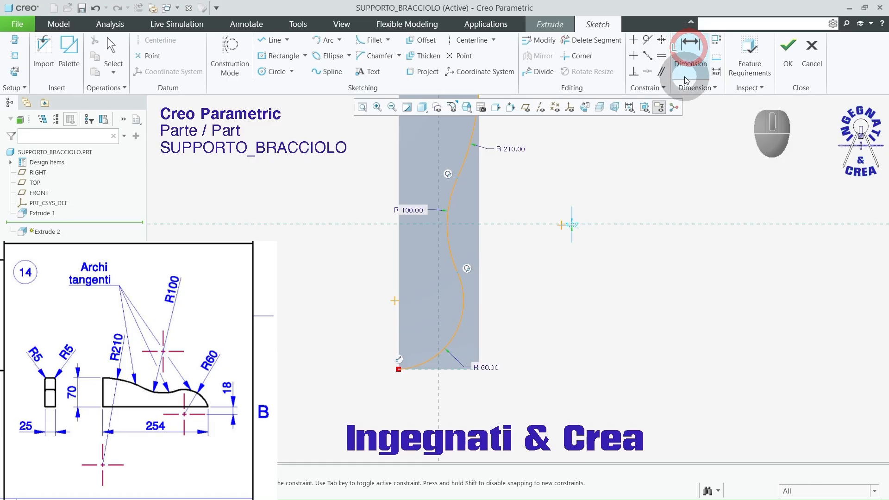
click(394, 302)
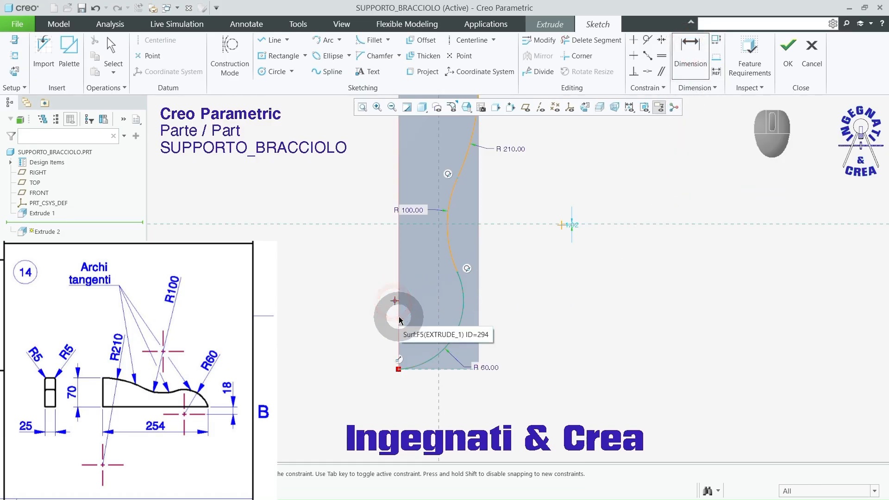
scroll(397, 316, down, 3)
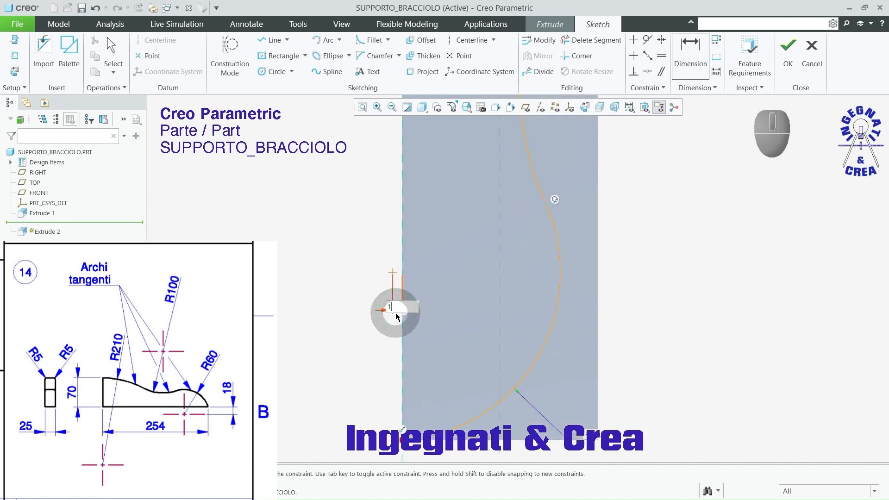
scroll(561, 268, up, 3)
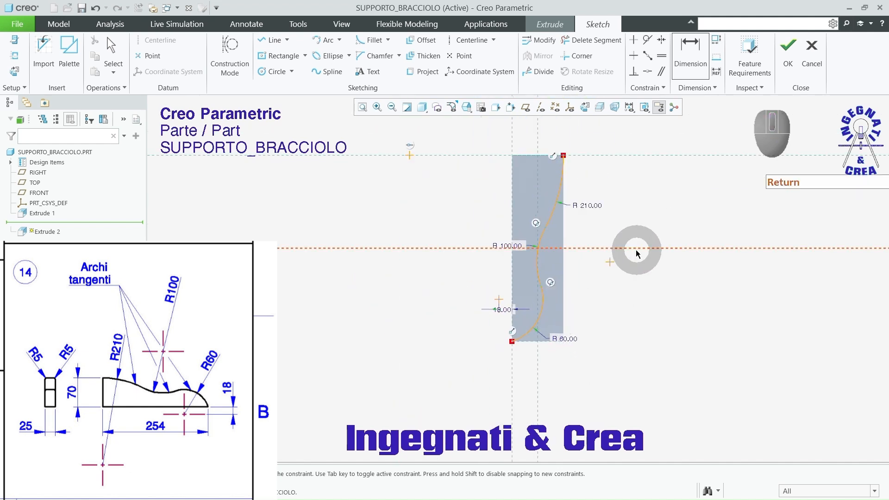
scroll(580, 317, up, 3)
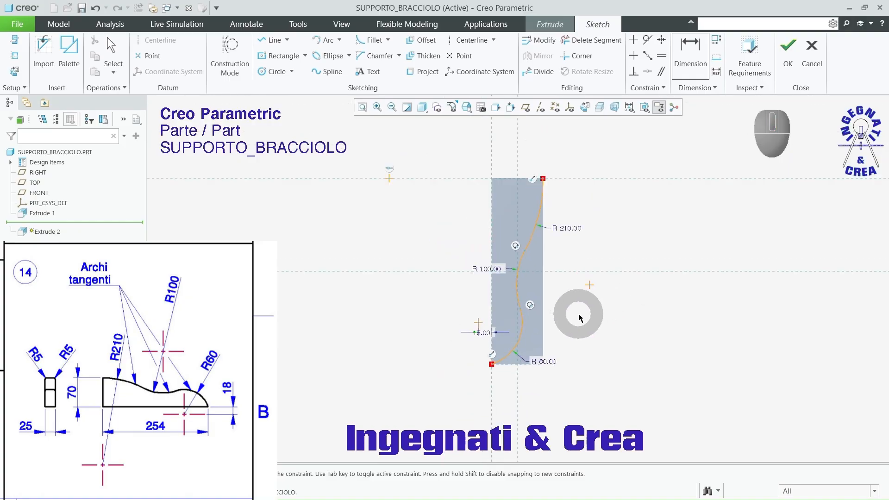
click(788, 51)
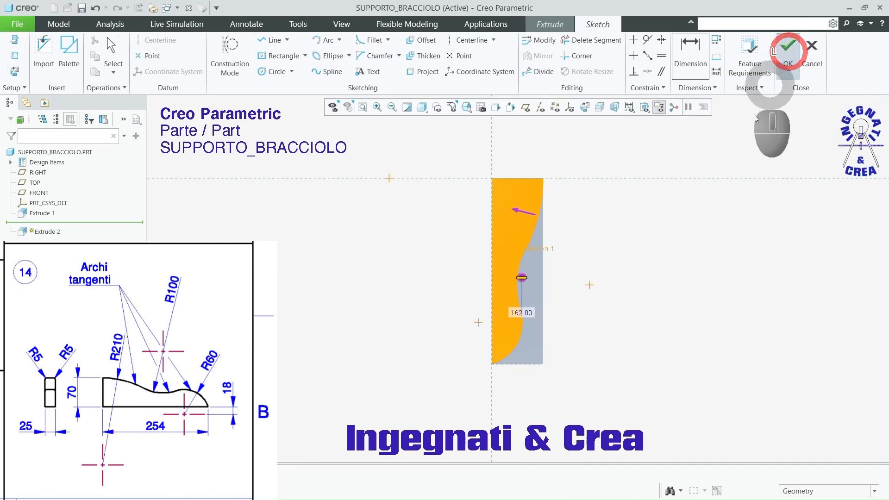
Step: Complete the extruded cut by removing the material on the outer side of the wavy profile with a Through All depth
middle_click(664, 216)
click(530, 273)
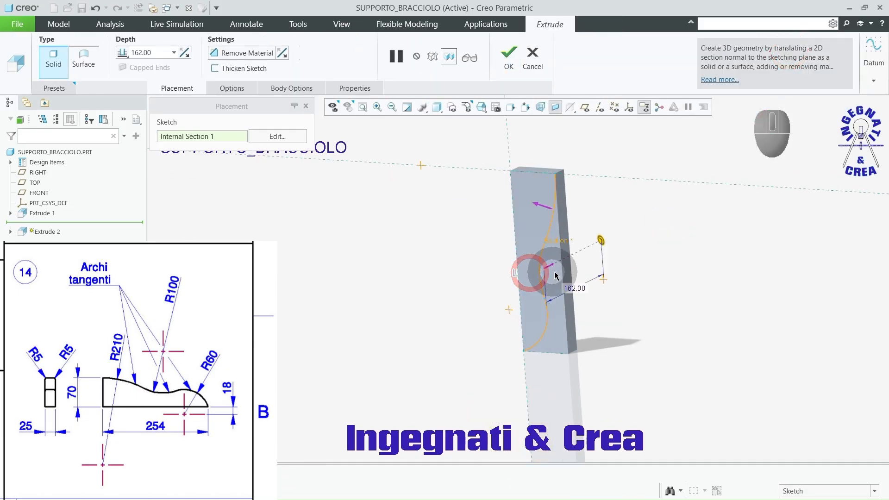
right_click(646, 216)
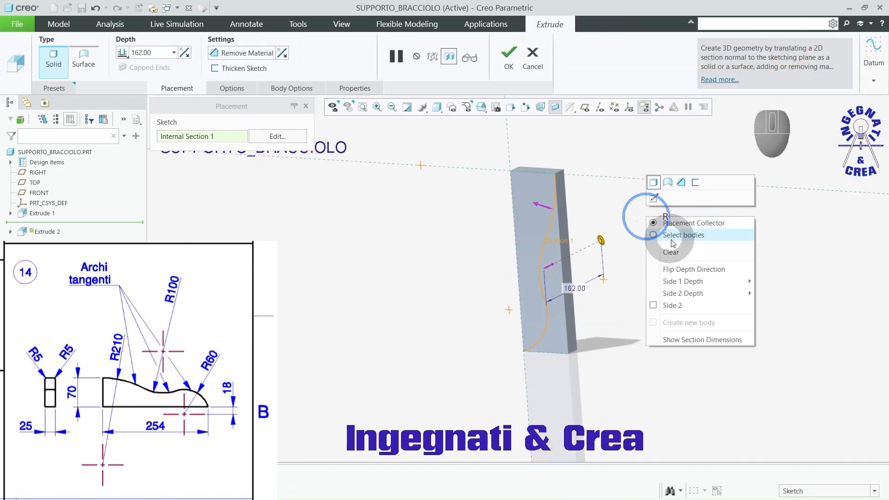
click(681, 182)
click(542, 205)
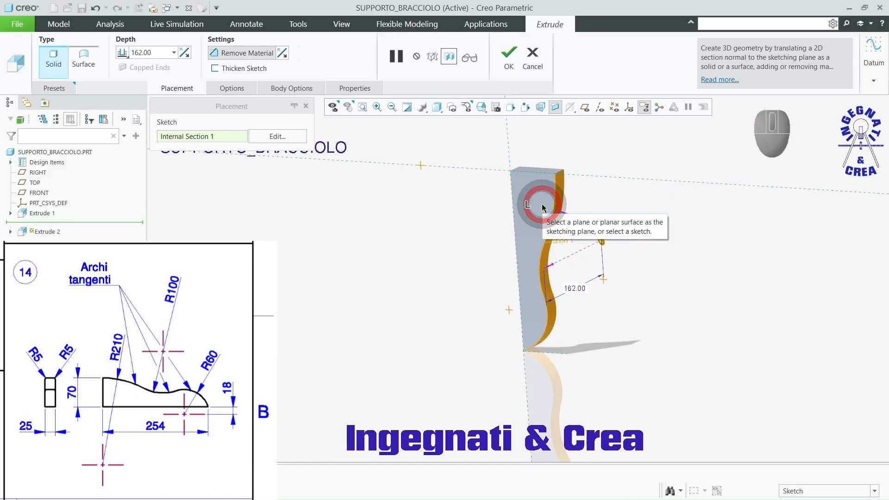
right_click(600, 240)
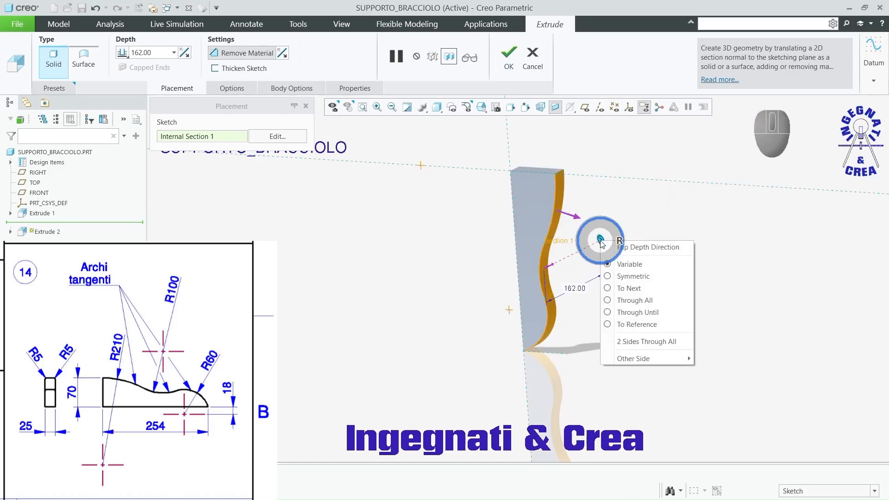
click(622, 300)
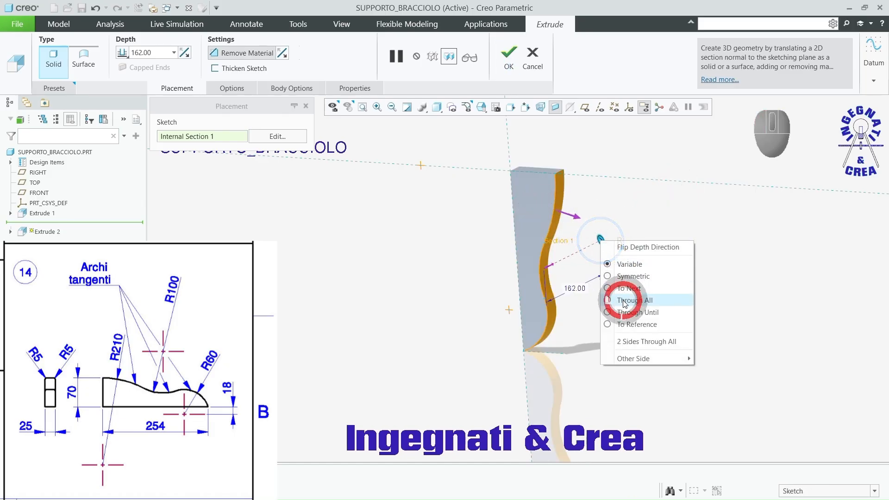
click(508, 57)
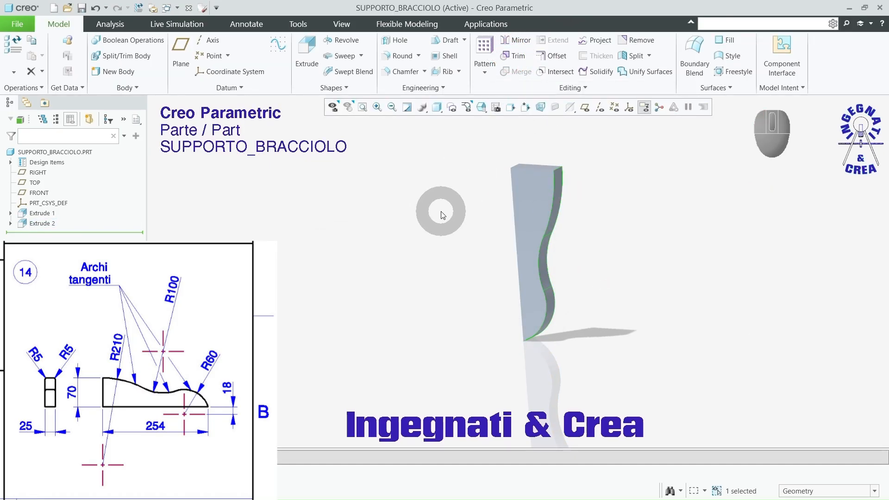
Step: Round both long edges of the armrest support's wavy face with a 5 radius
click(392, 55)
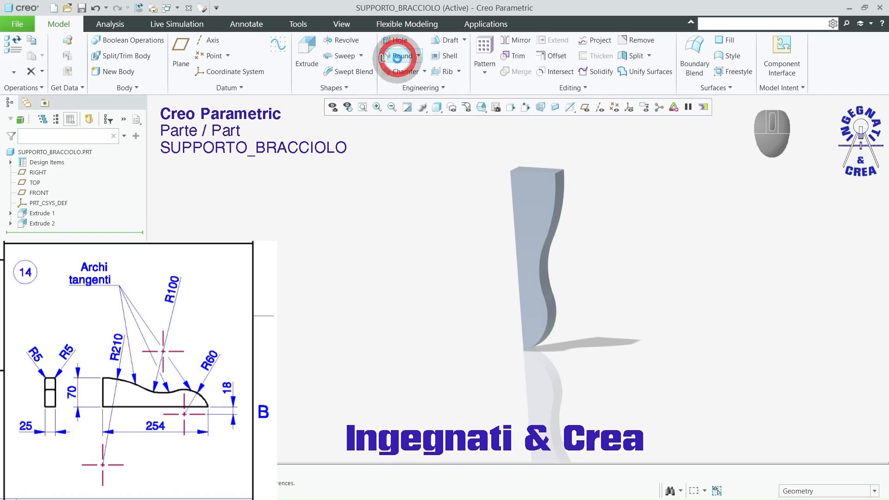
click(555, 206)
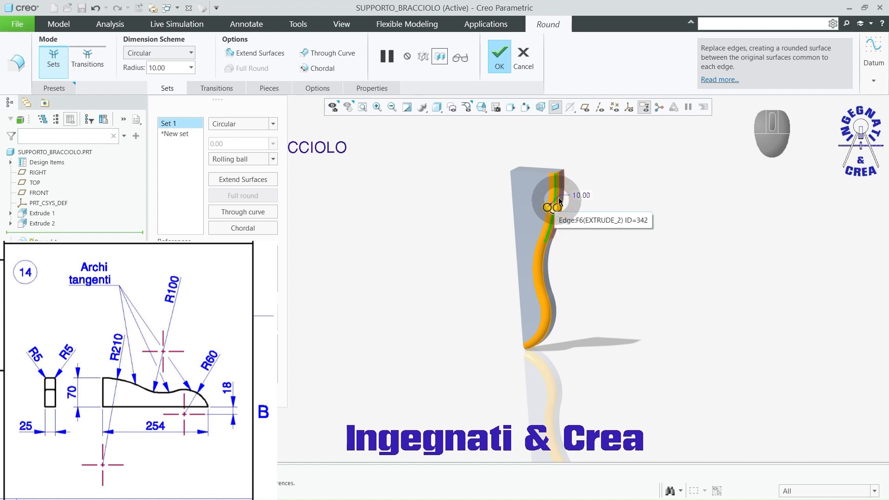
ctrl+scroll(578, 178, down, 2)
ctrl+click(549, 180)
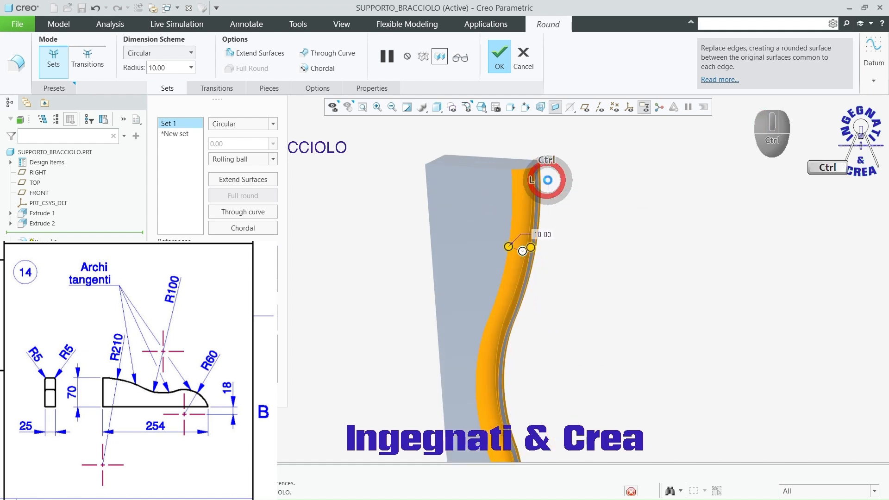
double_click(542, 231)
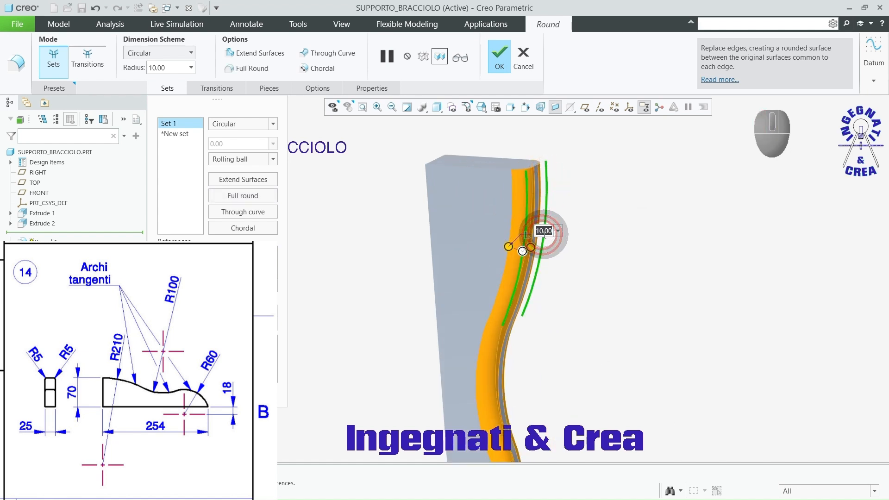
text(5)
key(Return)
scroll(615, 225, up, 3)
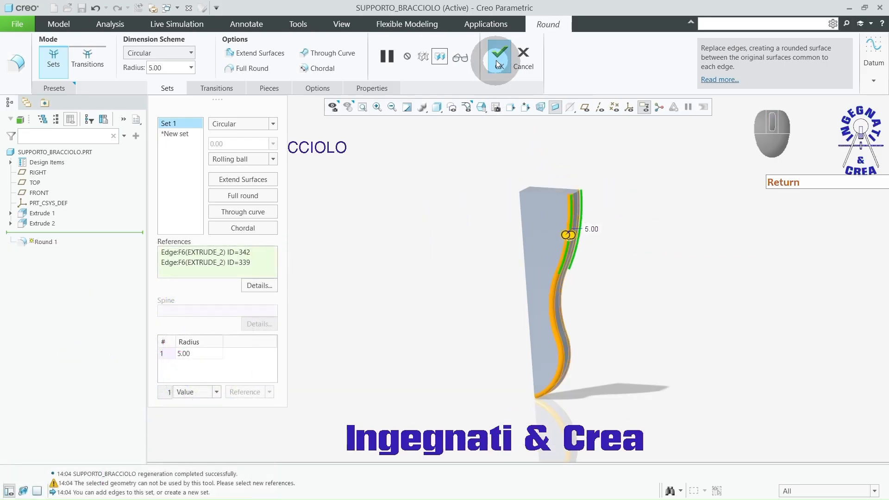
click(499, 64)
Step: Apply the wood-cherry-solid-polished library appearance to the whole armrest support part
click(341, 24)
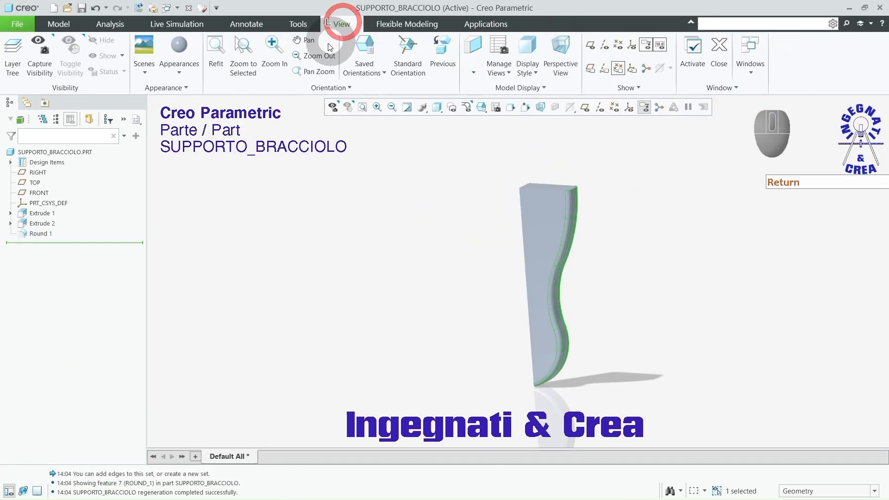
click(178, 70)
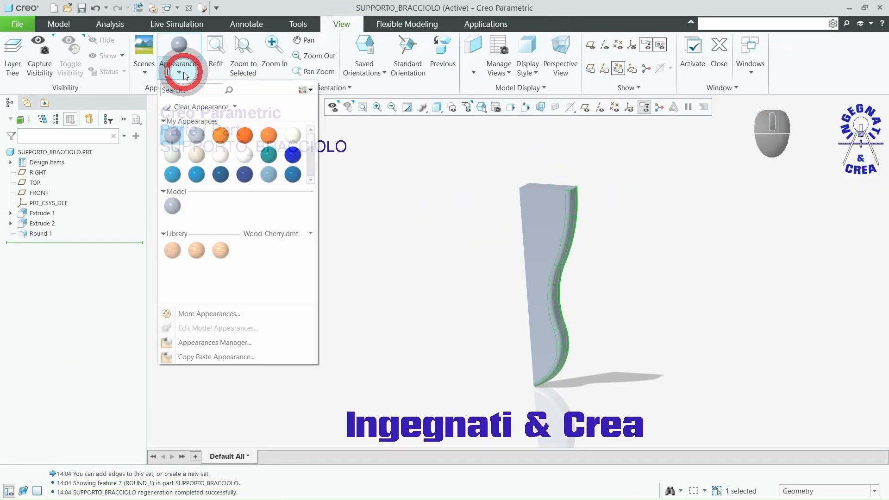
click(171, 251)
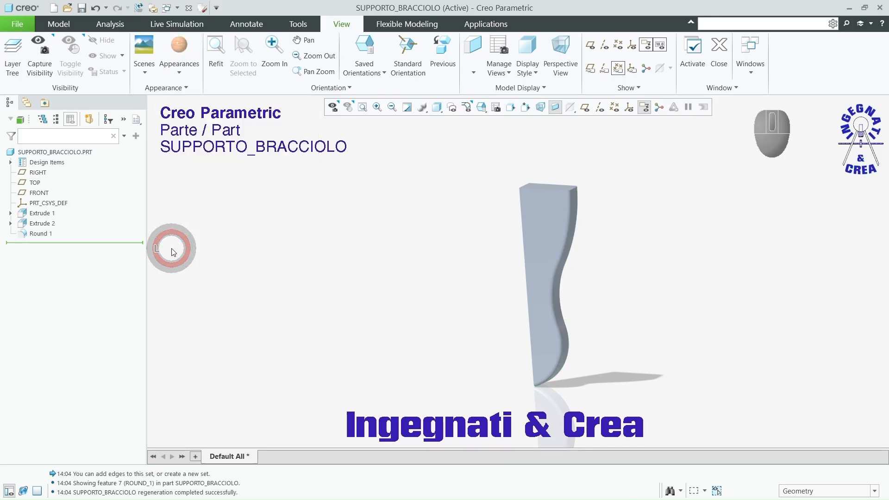
click(85, 156)
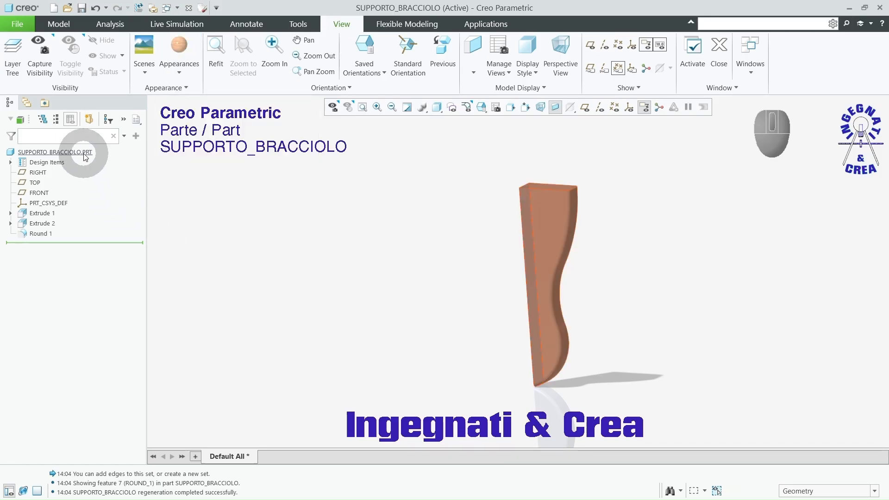
Step: Edit the part's cherry wood appearance and set its texture scale to 70
click(182, 54)
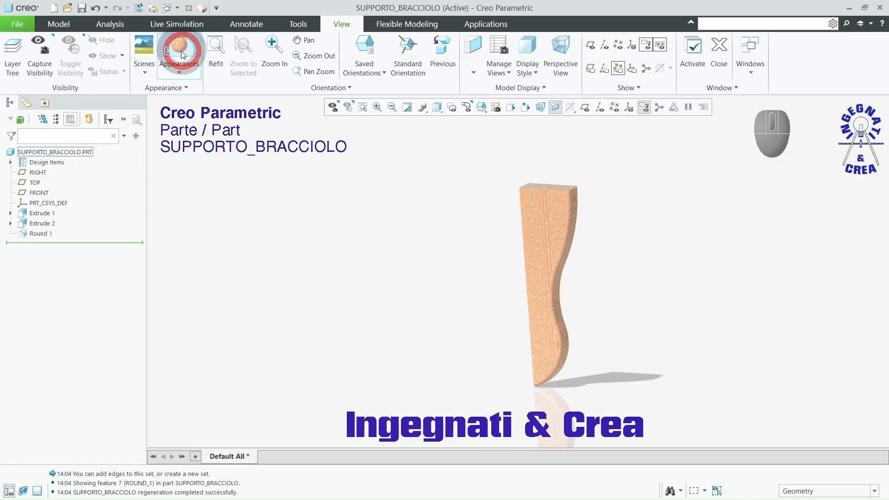
click(185, 74)
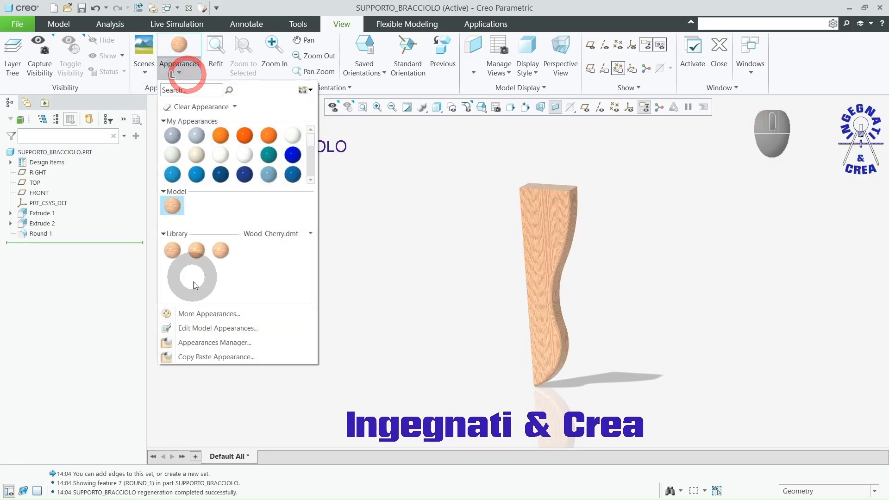
click(200, 328)
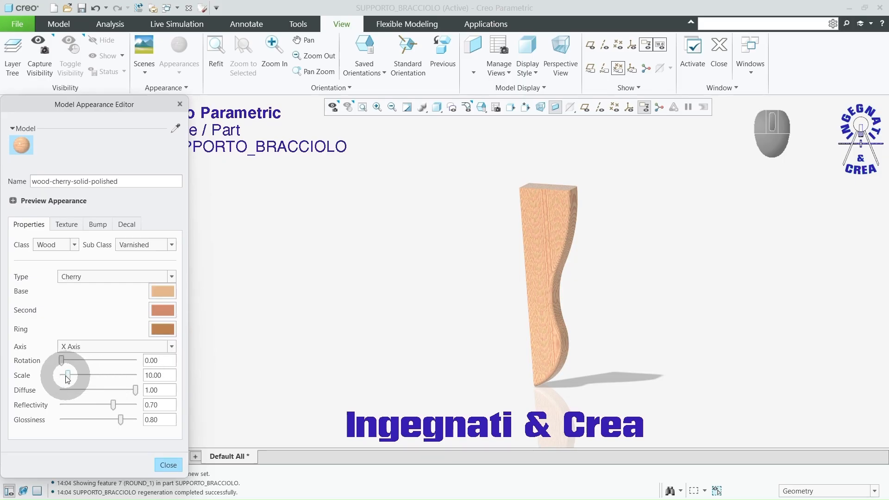
drag(68, 375, 113, 377)
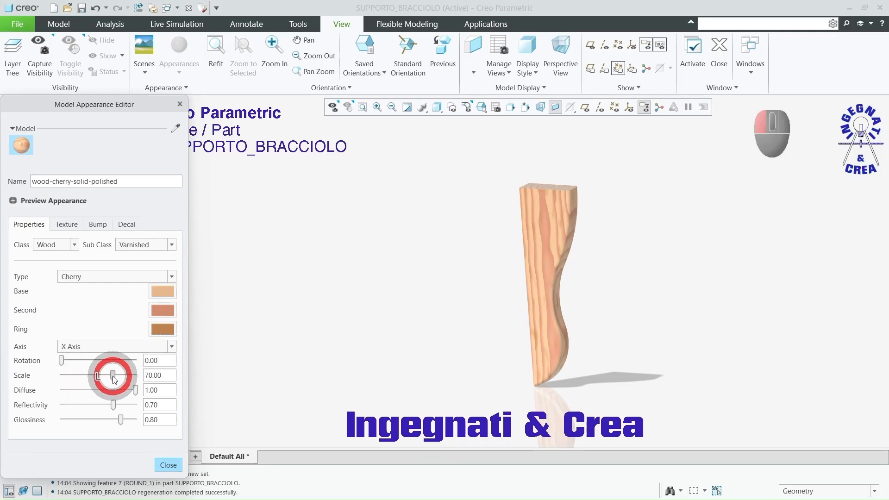
click(167, 465)
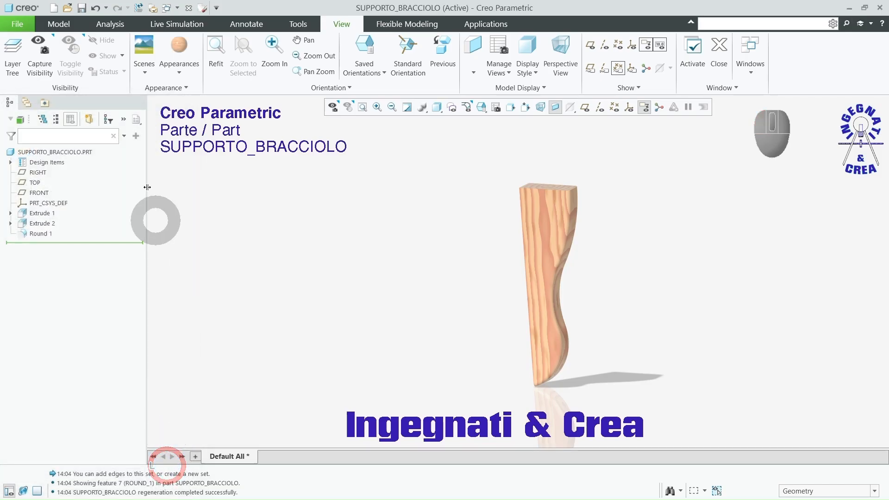
Step: Save SUPPORTO_BRACCIOLO.PRT in the Sedia ASM Video folder
click(82, 8)
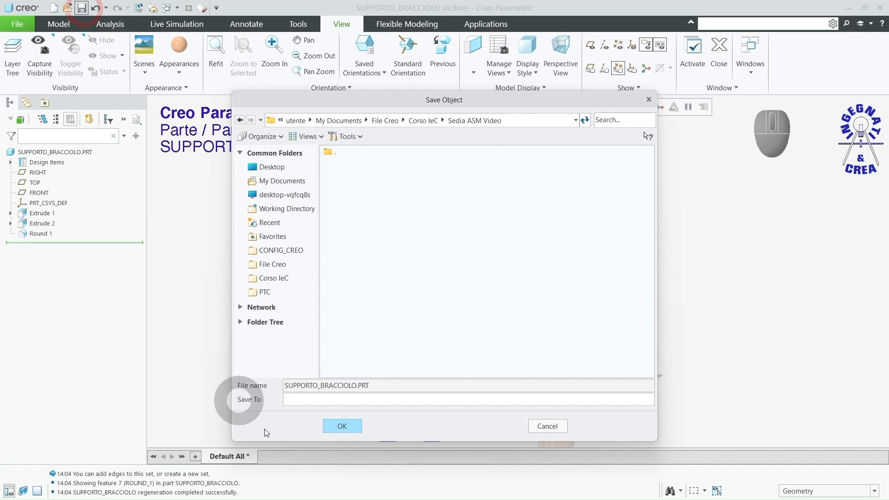
click(342, 422)
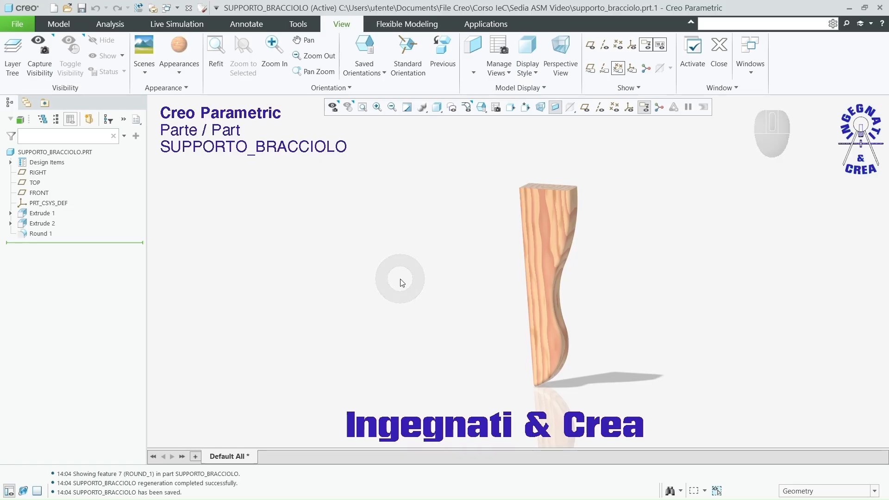
click(404, 254)
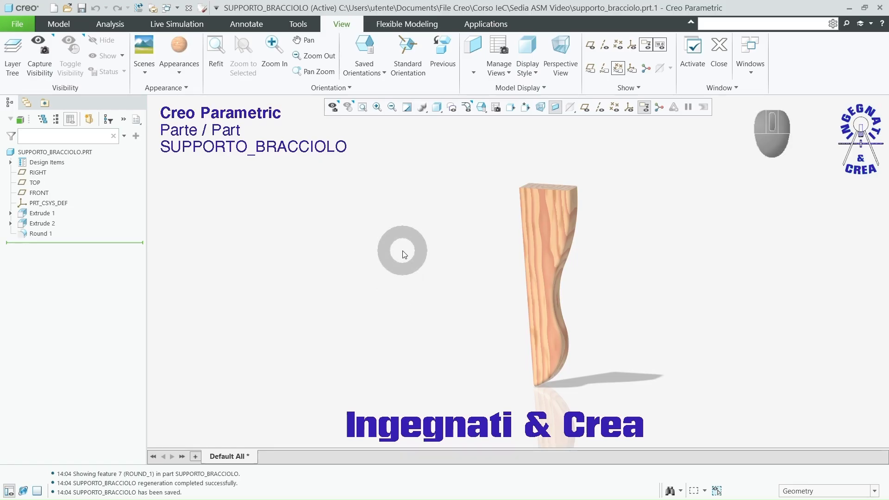
Step: Create a design assembly named sedia from the default template and display its datum planes
click(54, 9)
click(342, 215)
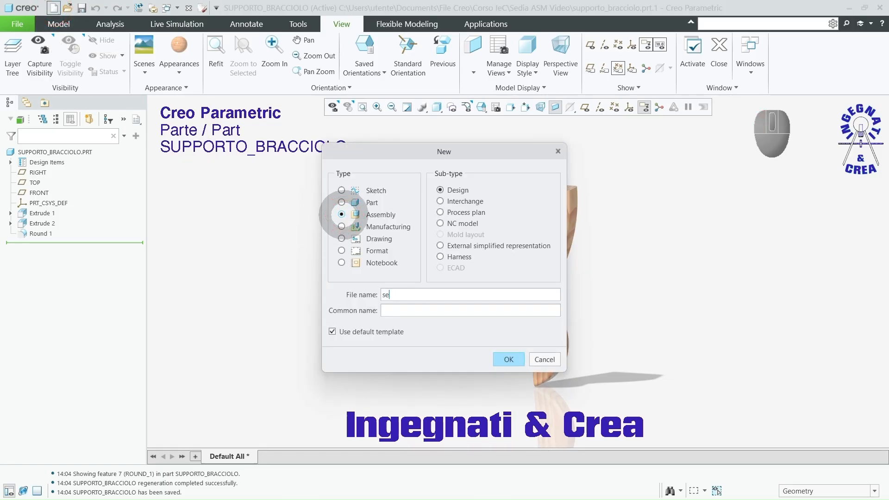
text(sed)
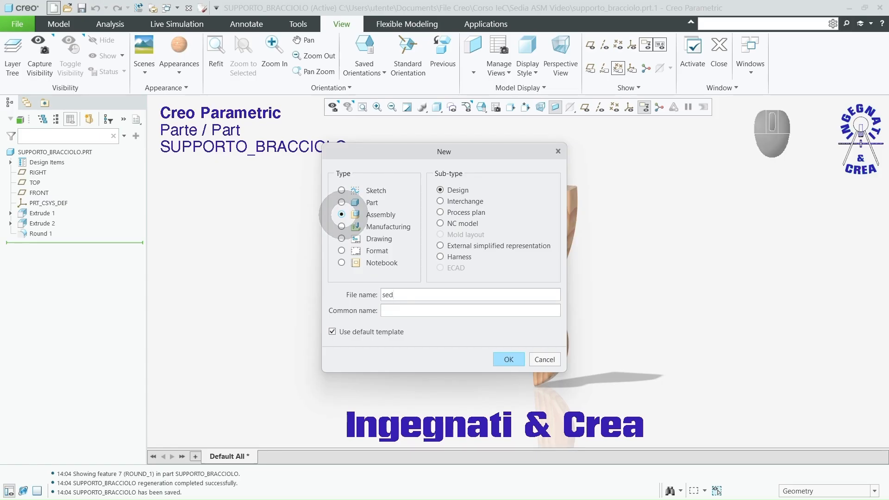
text(ia)
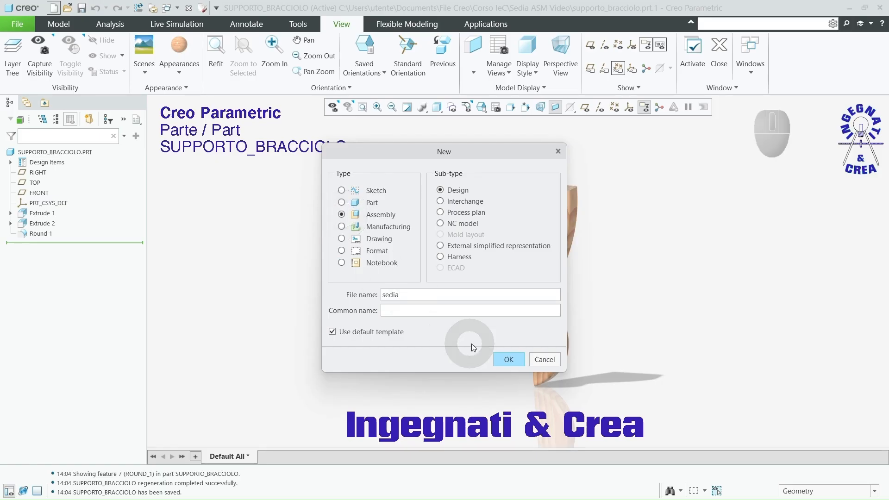
click(507, 360)
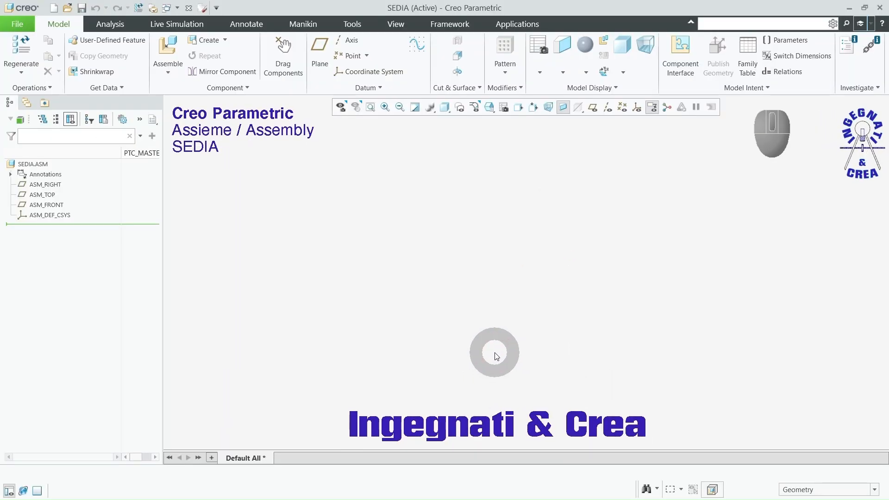
click(594, 107)
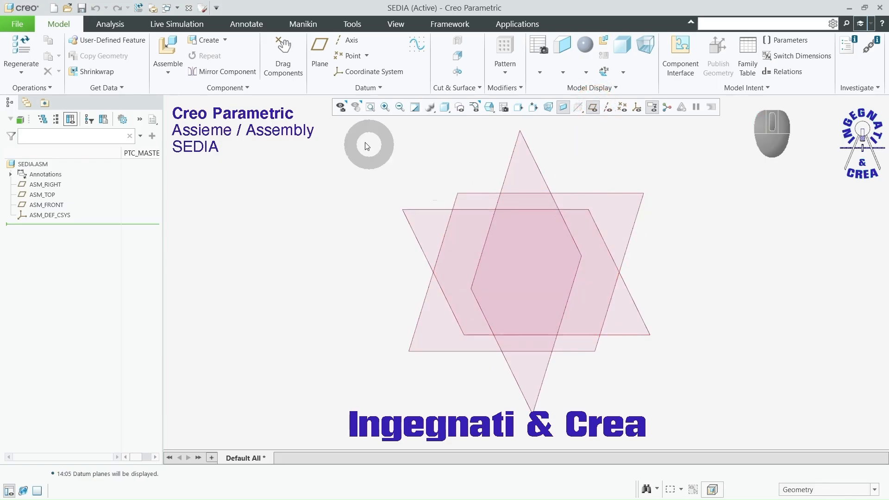
Step: Switch the component file list to thumbnails and bring traversa_frontale.prt from the Sedia ASM Video folder into the assembly
click(175, 50)
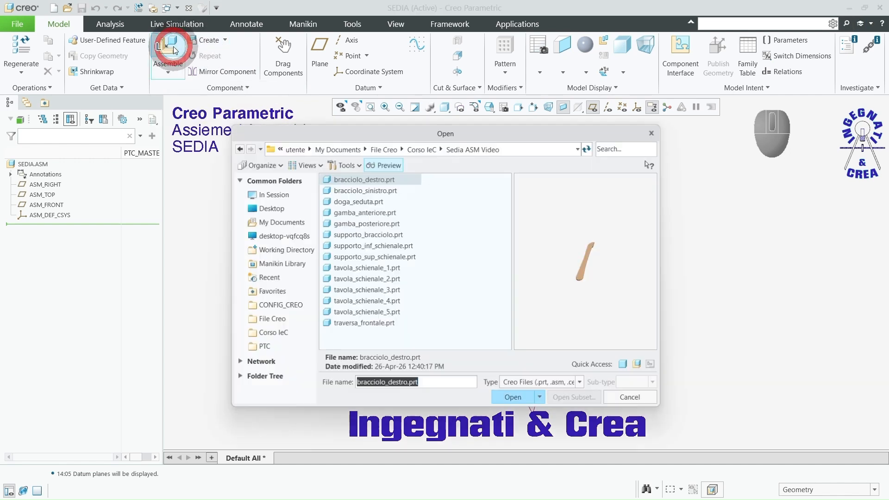
click(303, 165)
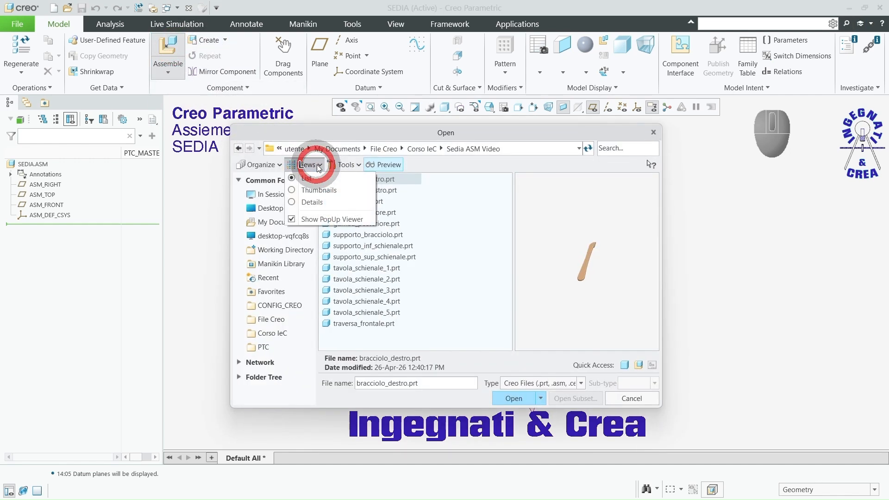
click(320, 190)
scroll(455, 258, down, 3)
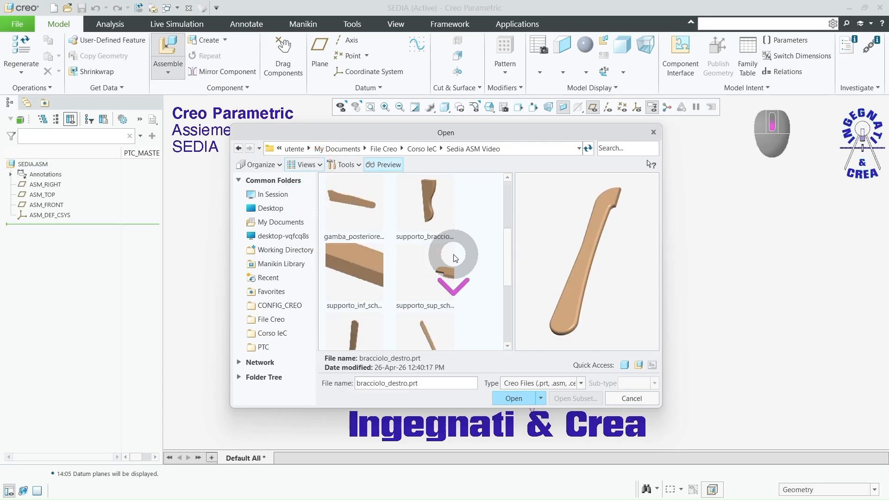
scroll(455, 258, down, 5)
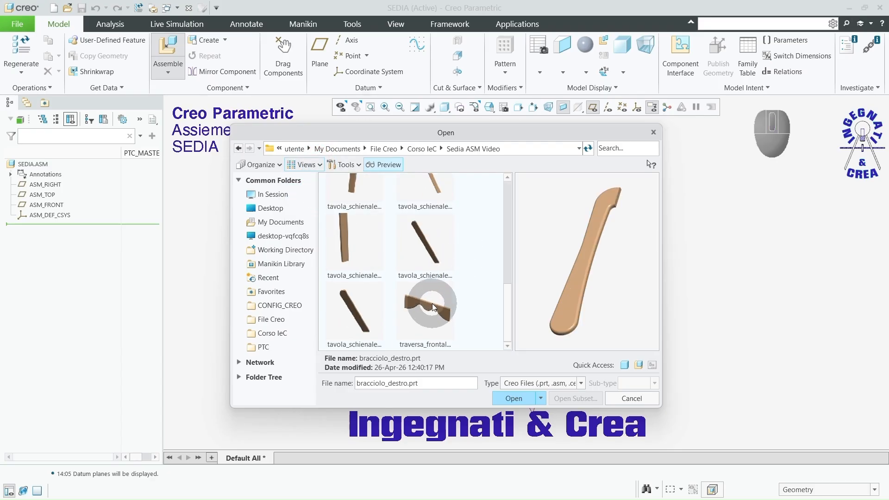
click(434, 307)
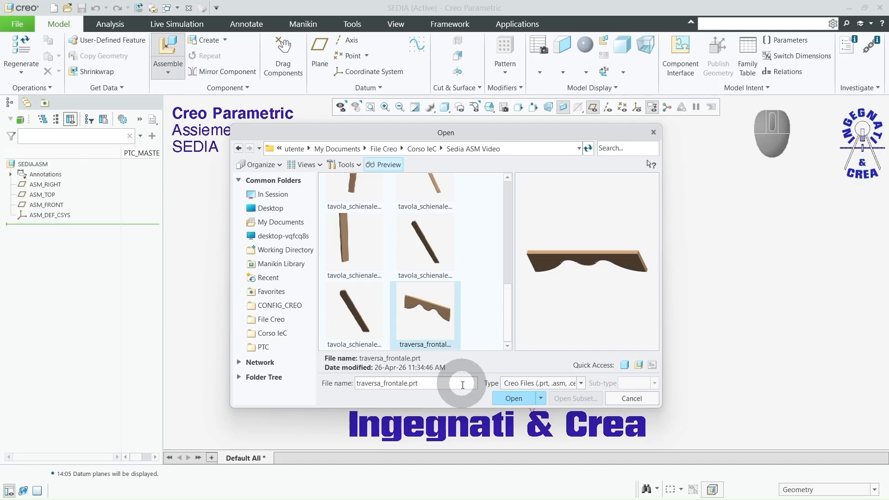
click(511, 398)
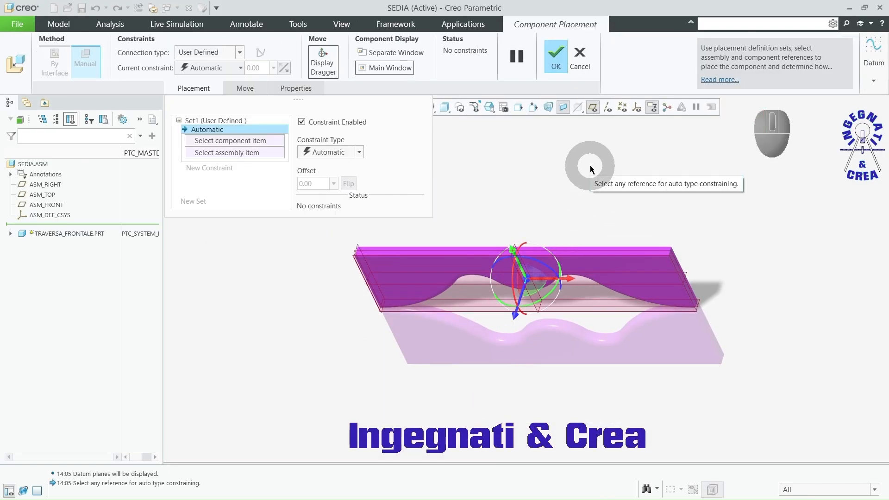
Step: Place the front crossbar with a Default constraint and accept the component placement
right_click(590, 165)
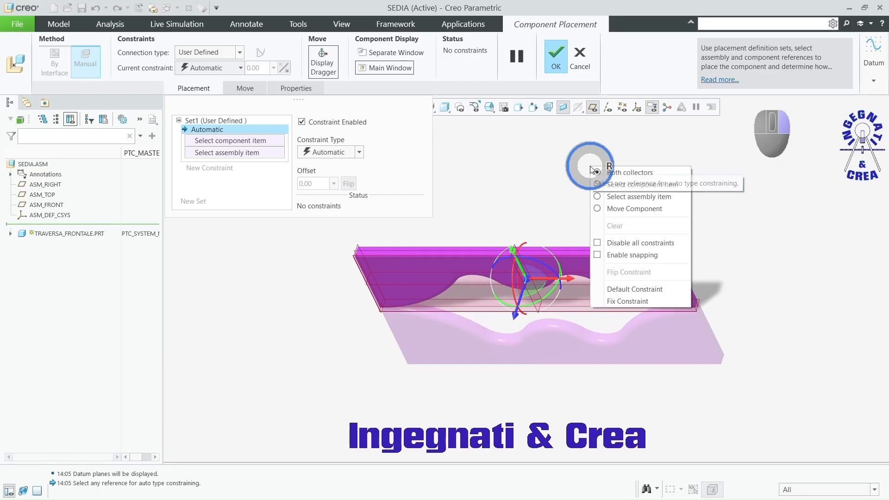
click(612, 290)
click(563, 58)
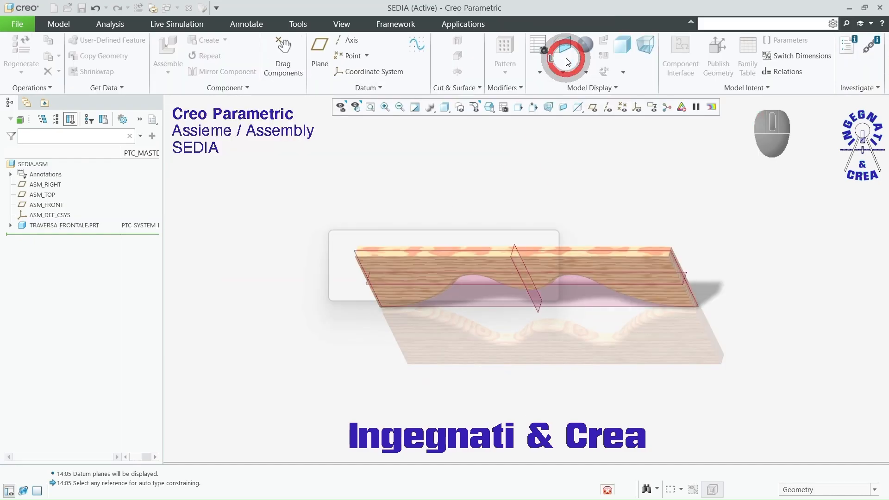
Step: Hide the assembly's datum planes and view the front crossbar at an angle from the front
click(593, 108)
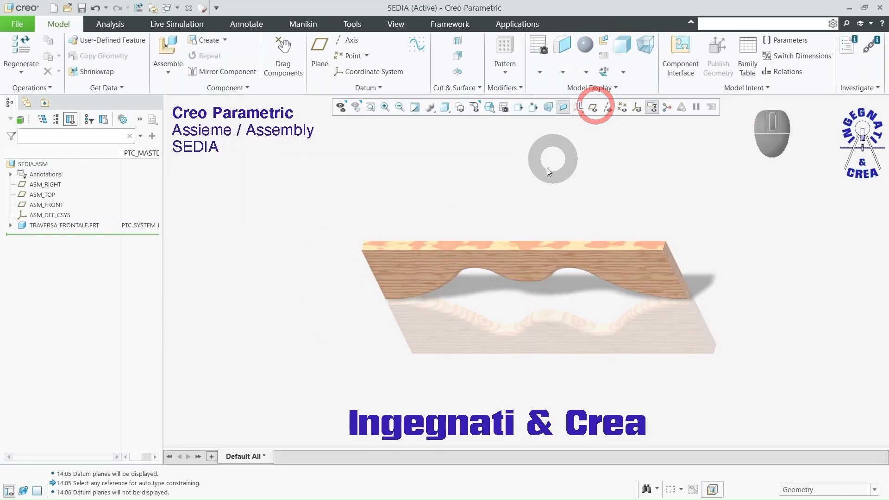
middle_drag(549, 166, 561, 160)
key(F3)
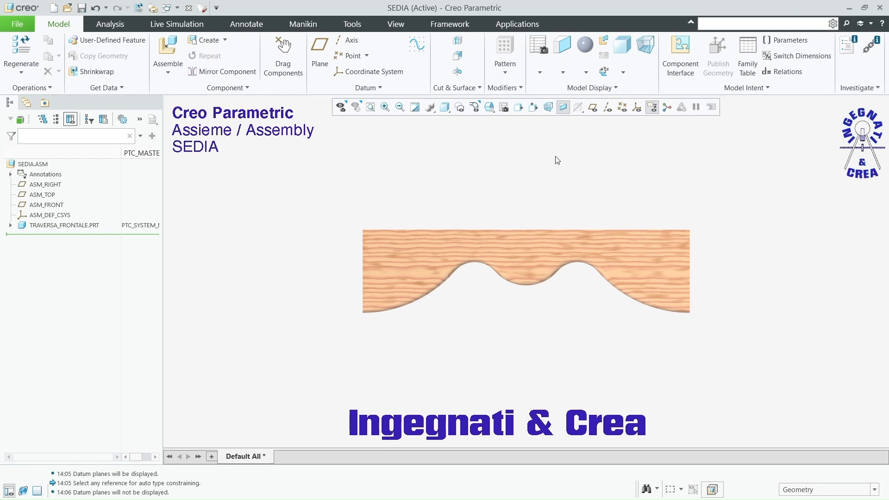
middle_drag(476, 165, 444, 190)
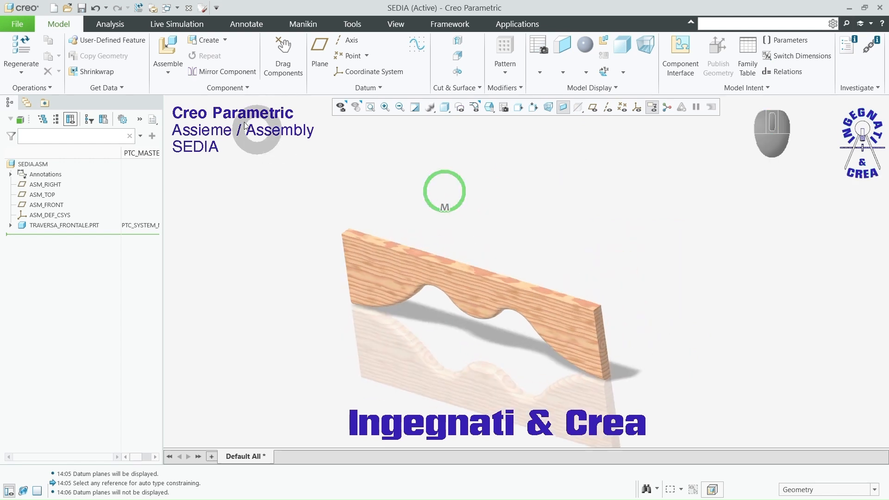
Step: Start assembling another component and move the file selection dialog clear of the crossbar
click(169, 45)
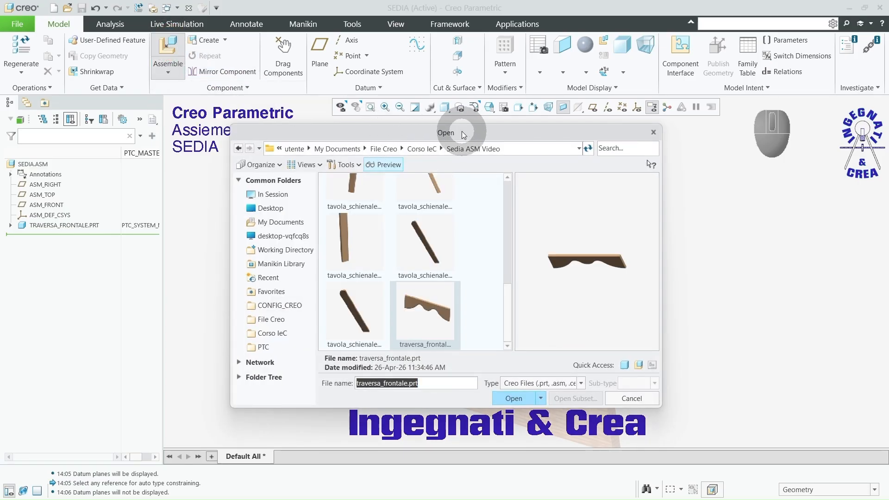
drag(468, 134, 512, 64)
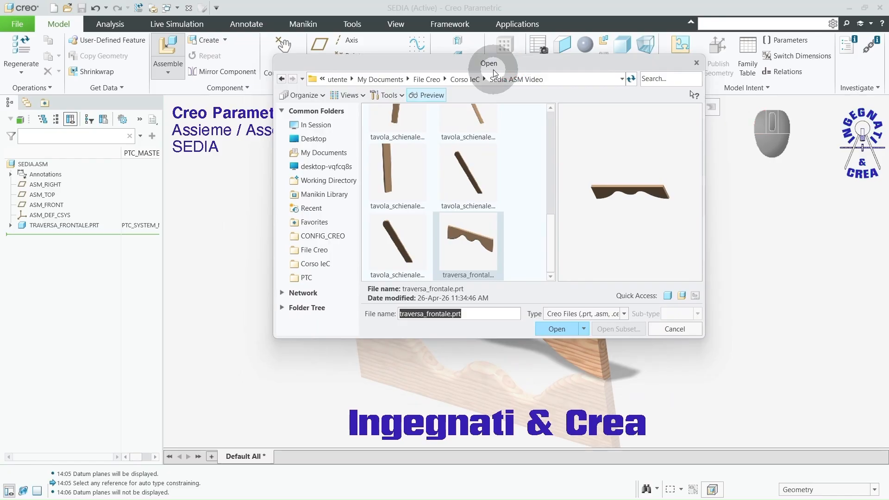
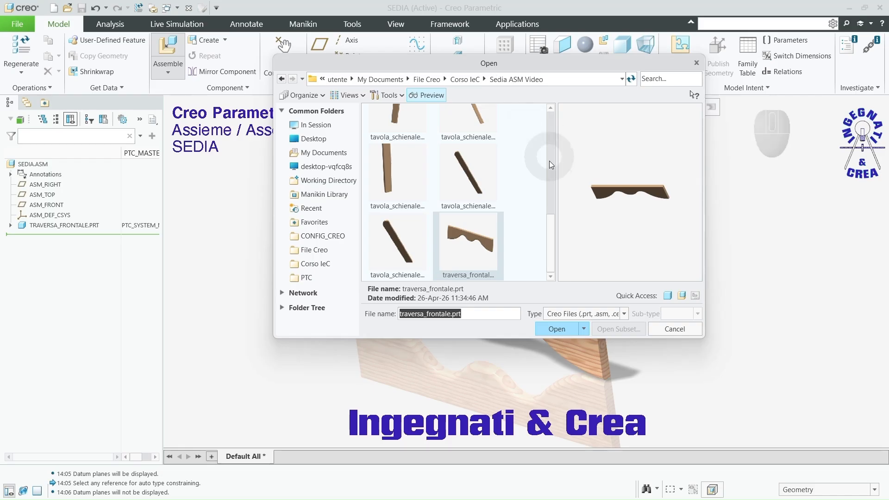
Step: Bring gamba_anteriore.prt from the Sedia ASM Video folder into the assembly
scroll(496, 185, up, 5)
click(508, 213)
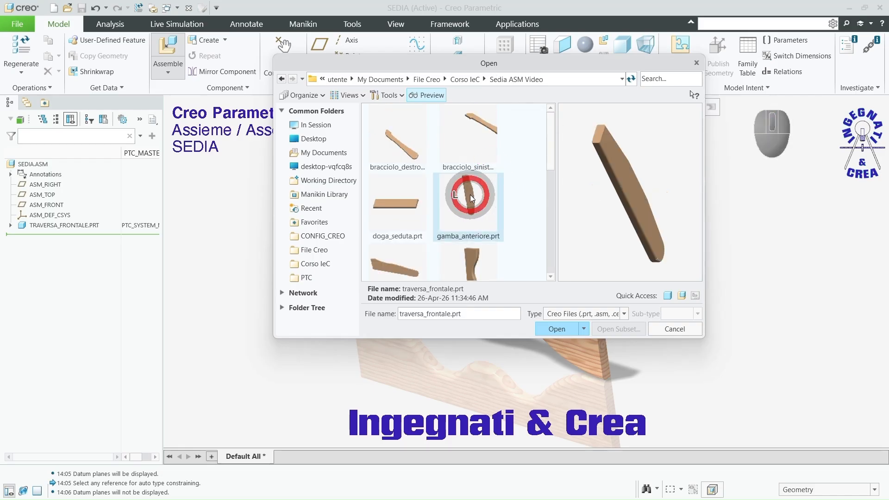
click(560, 330)
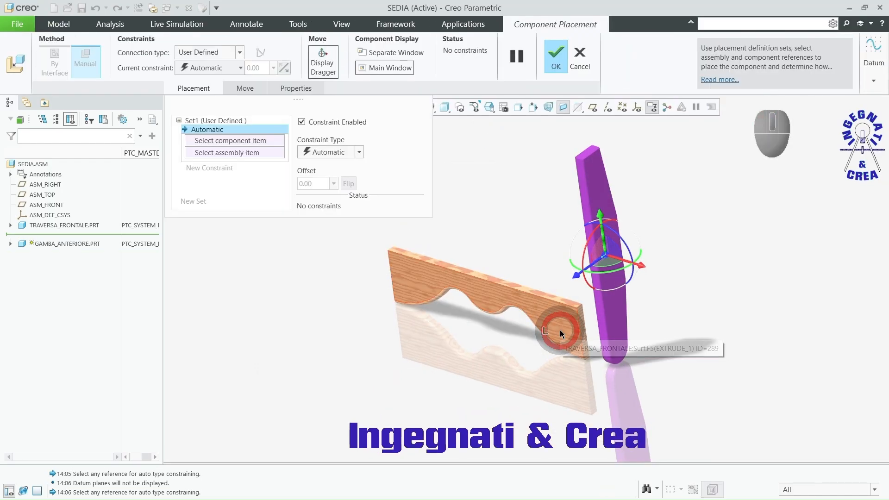
Step: Make the front leg's broad side face coincident with the end face of the front crossbar
ctrl+alt+right_drag(694, 218, 706, 339)
scroll(581, 360, up, 5)
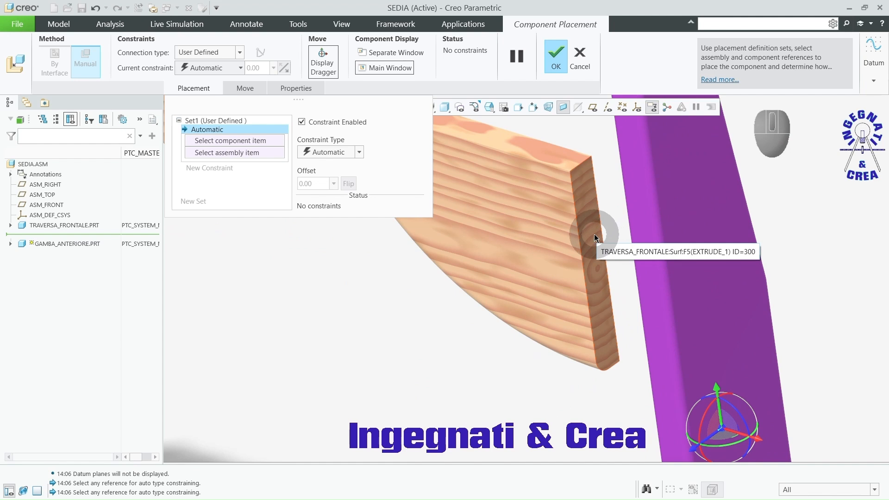
click(593, 234)
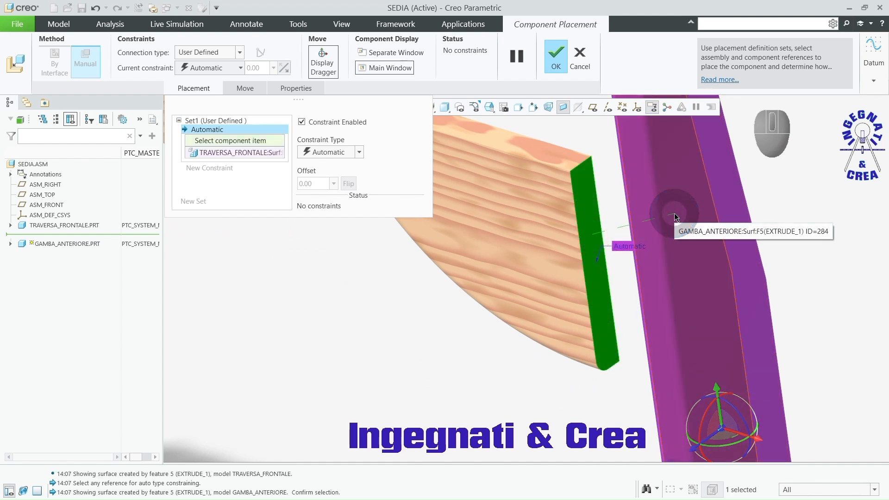
click(674, 216)
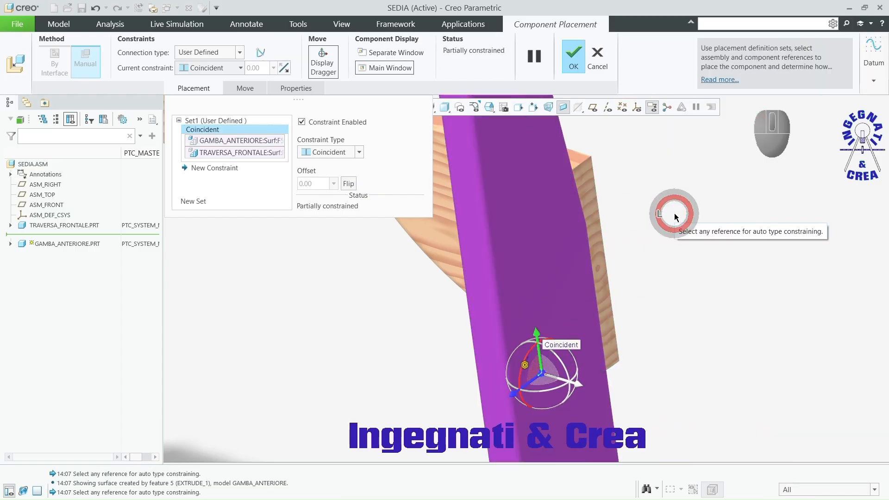
Step: Add a Coincident constraint between the crossbar's top face and the front leg's top end face
scroll(673, 216, down, 3)
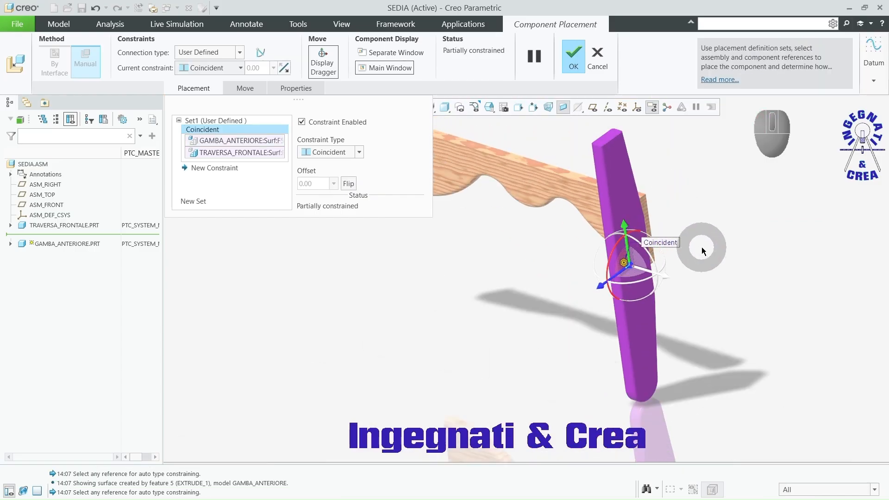
middle_drag(641, 248, 701, 267)
scroll(658, 187, up, 5)
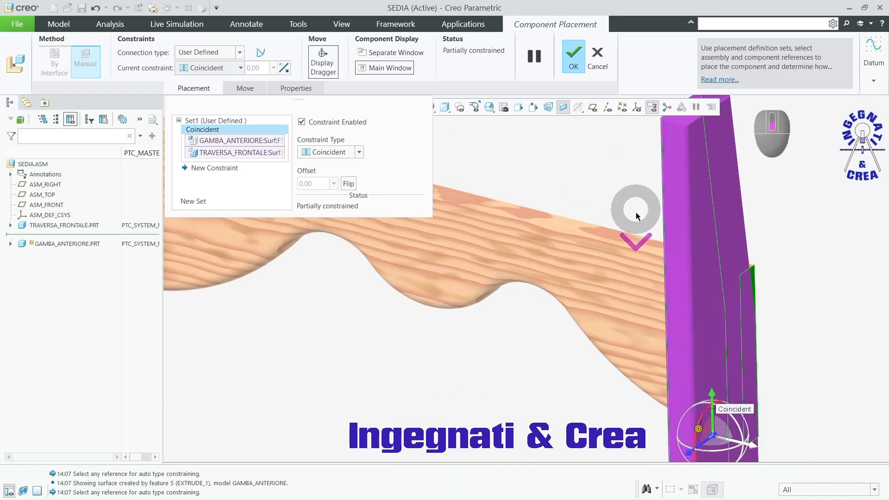
click(637, 244)
scroll(598, 287, down, 3)
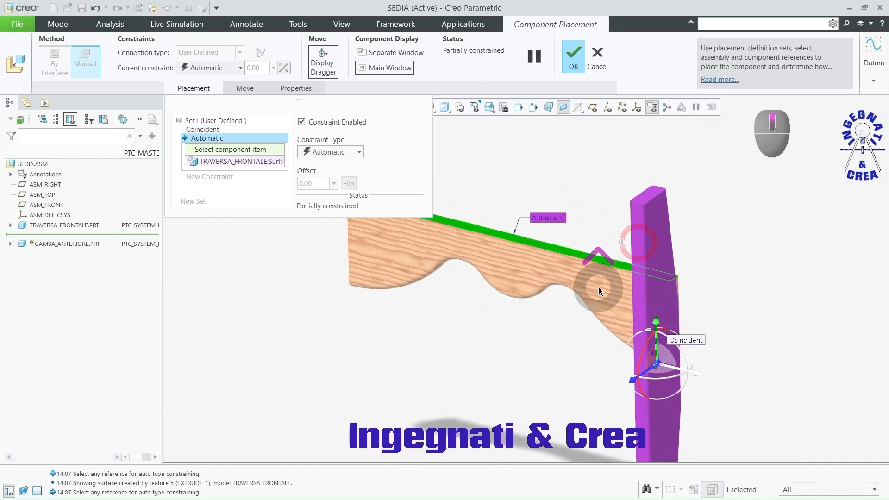
click(647, 203)
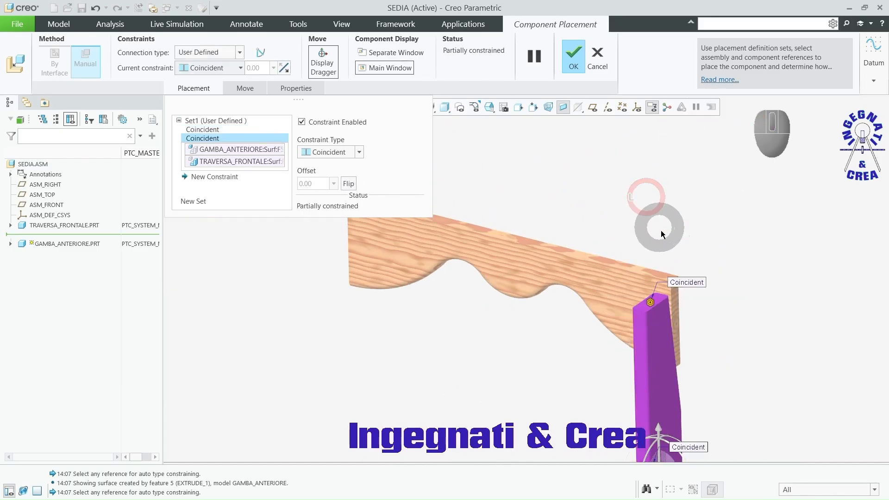
Step: Change the top-face constraint to Distance and raise the leg above the crossbar with an offset of 126
right_click(699, 283)
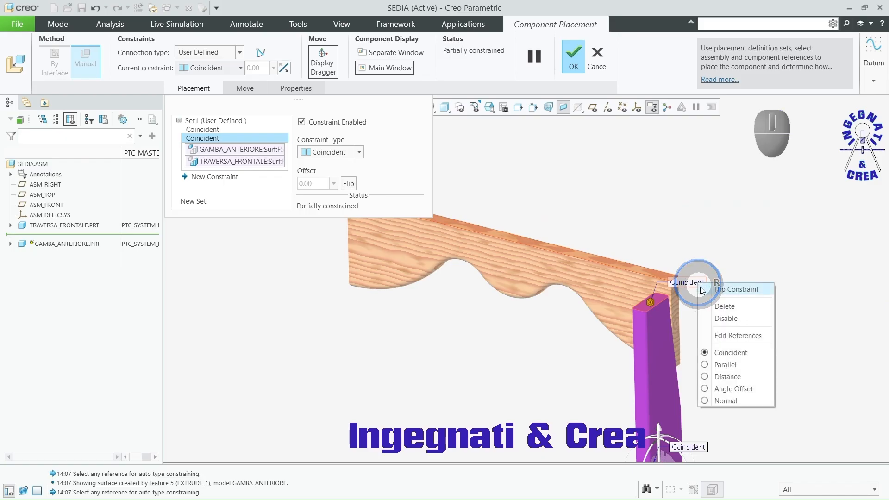
click(733, 377)
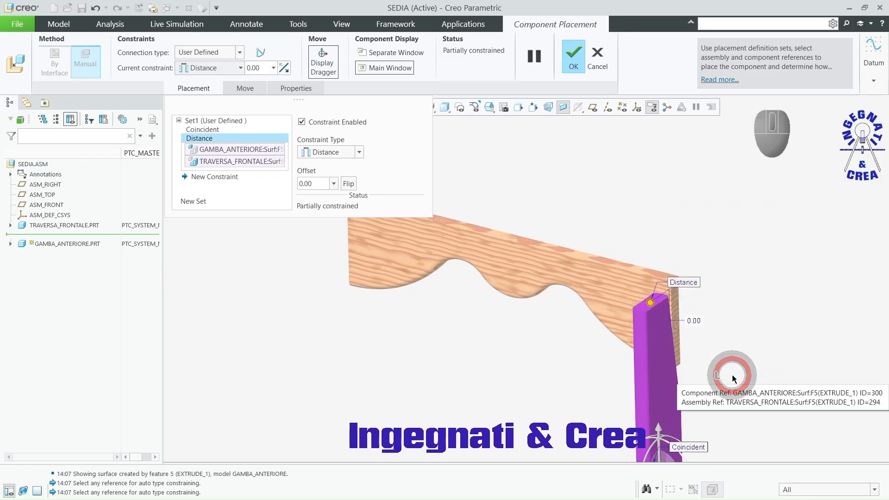
drag(650, 277, 643, 232)
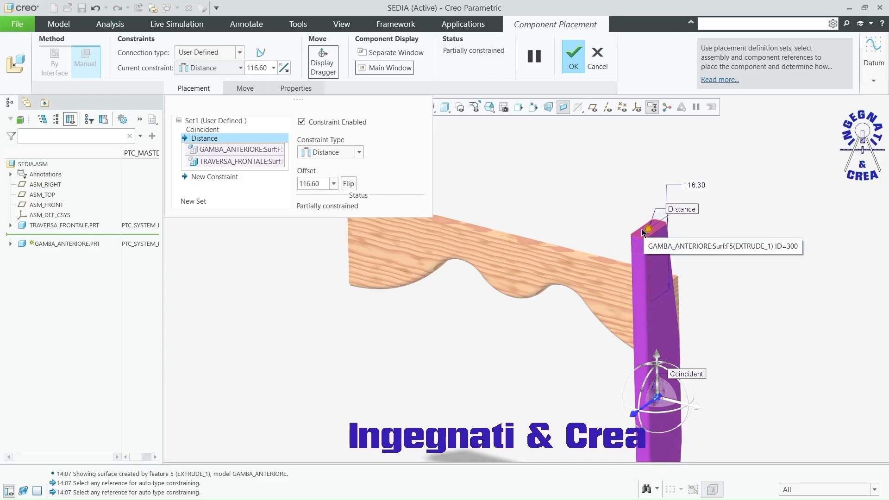
double_click(684, 186)
text(12)
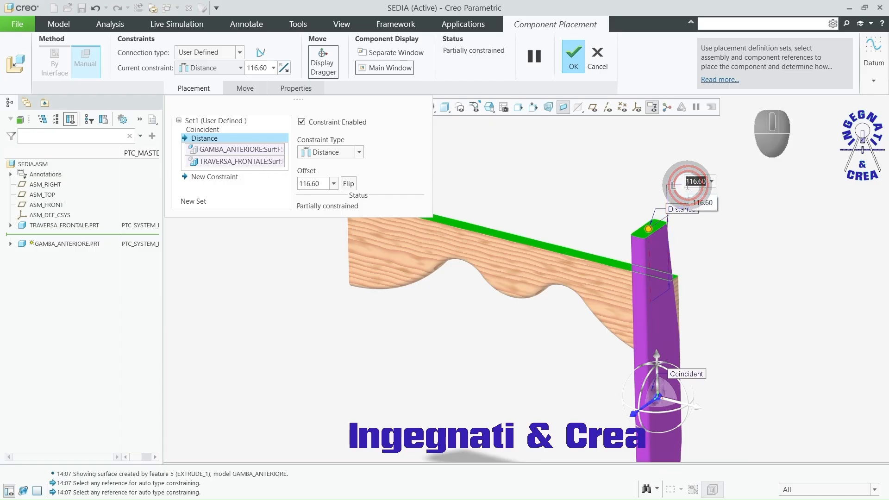
text(6)
key(Return)
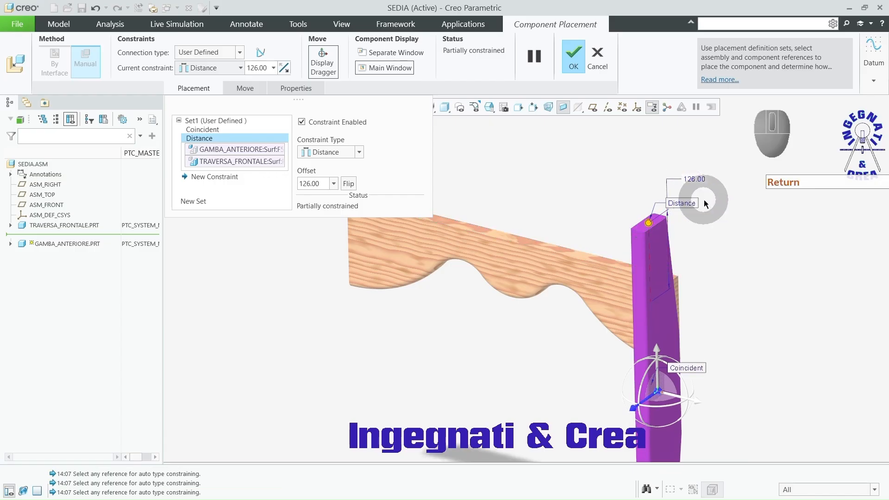
Step: Constrain the leg's narrow front face to the crossbar's front face and change the constraint type to Distance
click(639, 279)
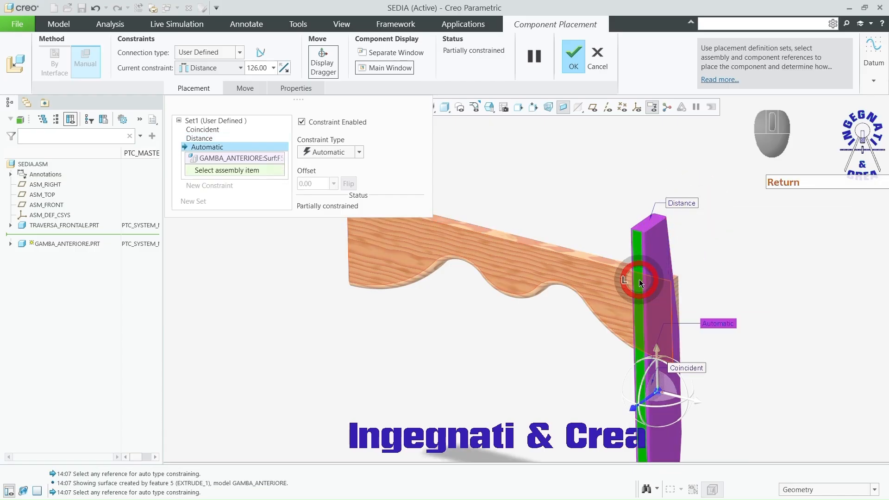
click(613, 290)
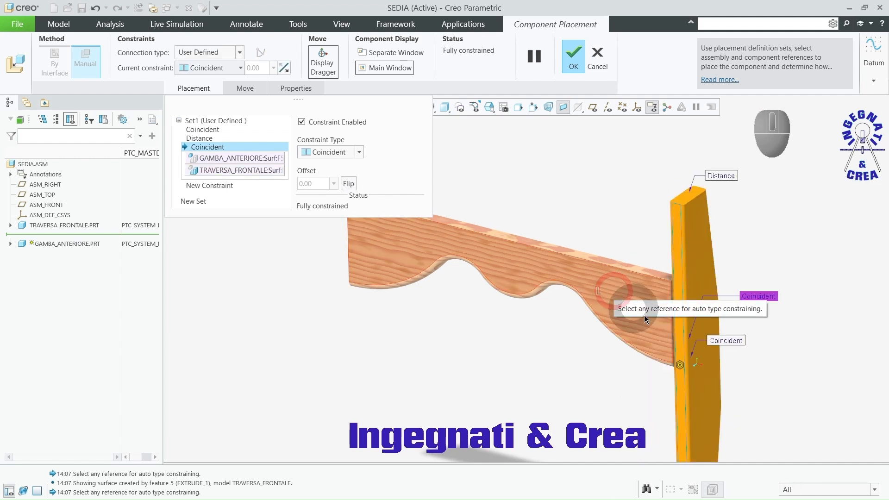
right_click(767, 300)
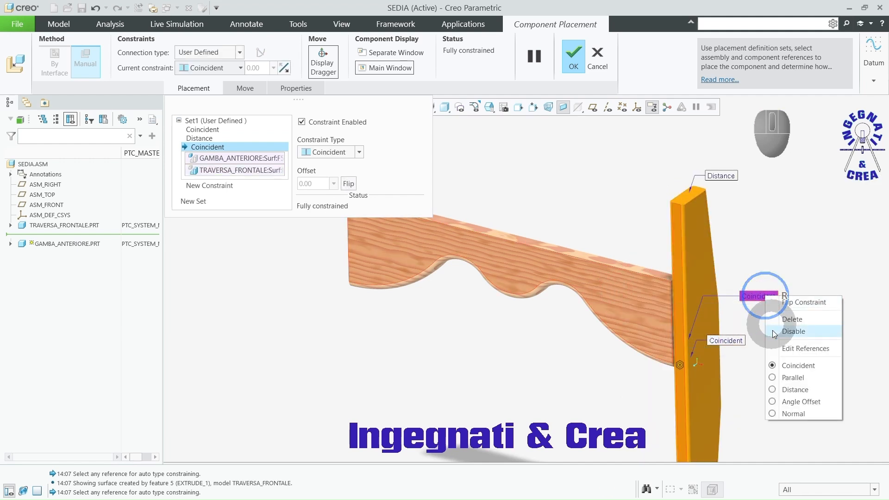
click(789, 391)
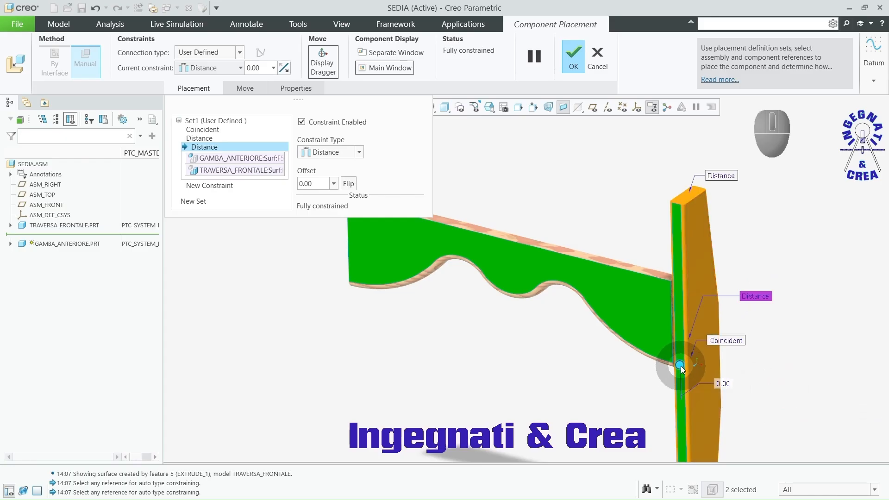
Step: Set the leg's front-face offset from the crossbar to 10 and accept the component placement
drag(679, 365, 673, 376)
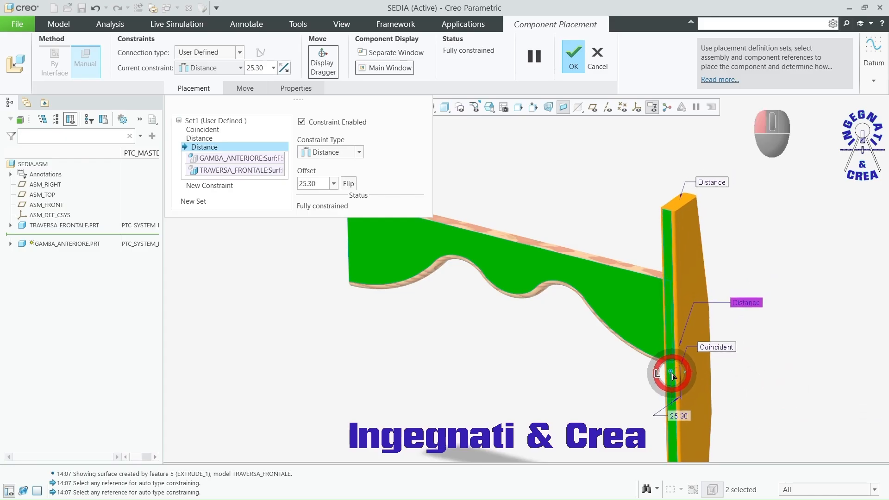
double_click(674, 414)
text(10)
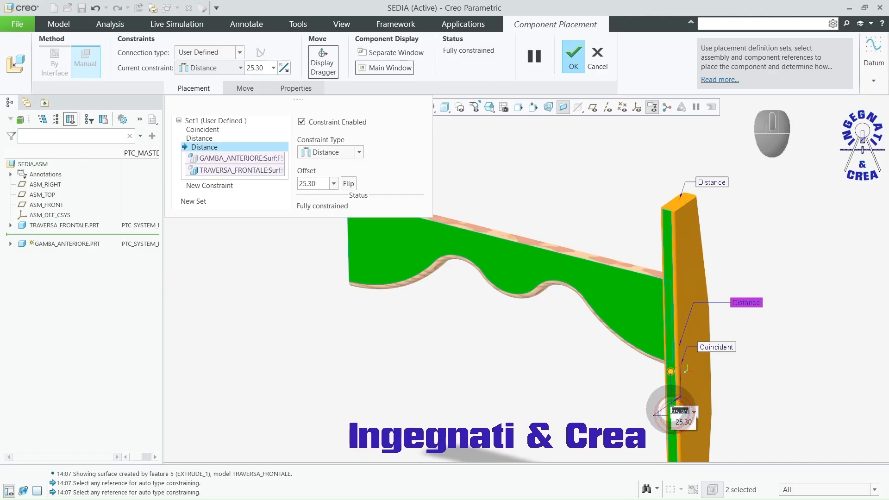
key(Return)
click(574, 60)
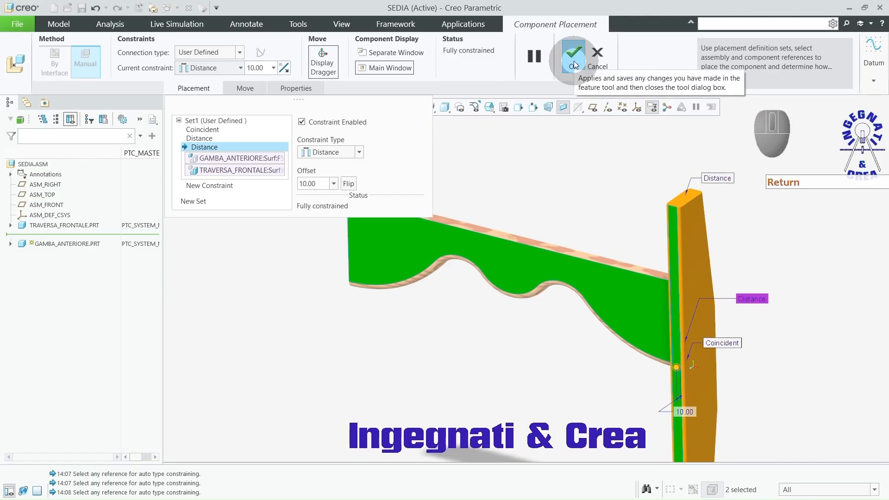
click(573, 65)
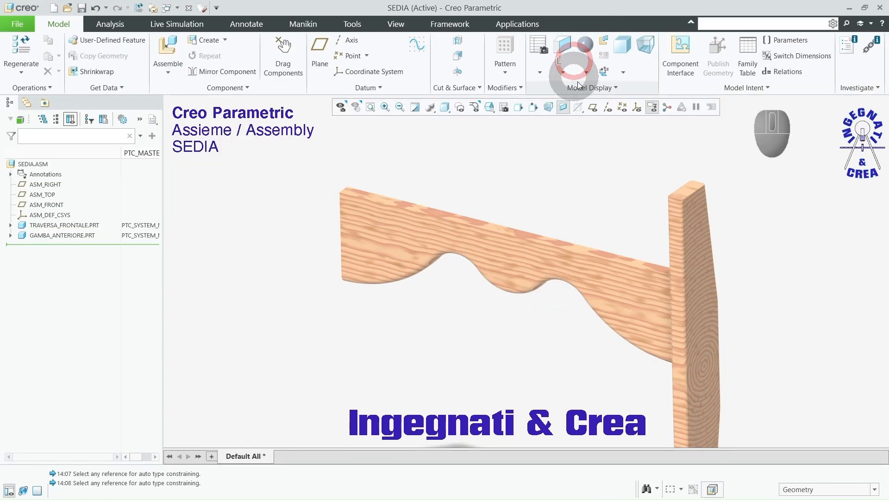
Step: Bring a second gamba_anteriore.prt into the assembly
scroll(691, 227, up, 3)
scroll(587, 287, down, 1)
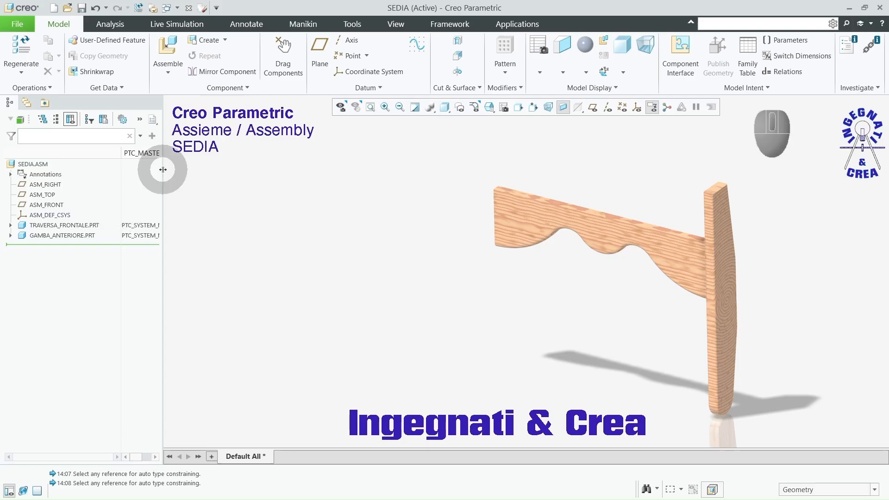
click(168, 46)
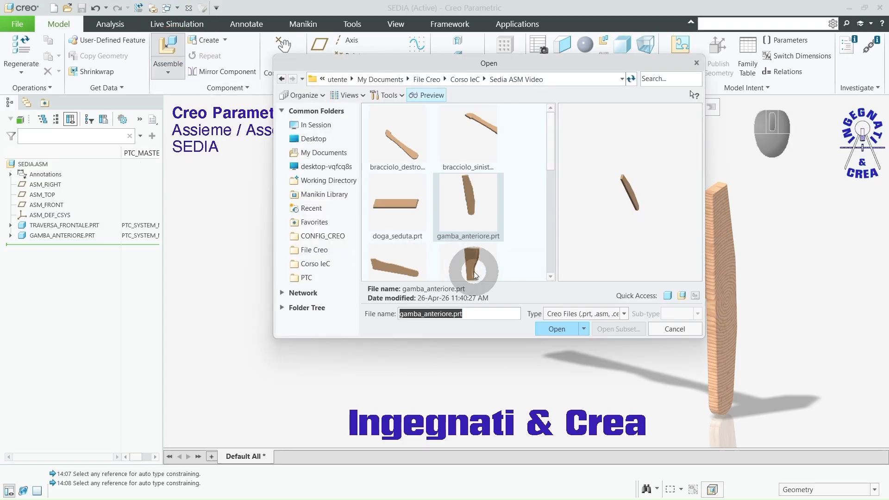
click(559, 329)
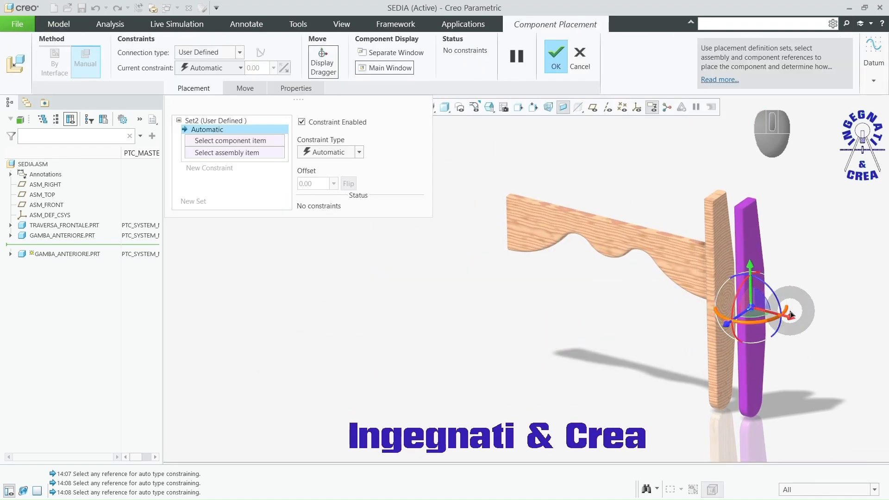
Step: Move the second front leg to the crossbar's free end and make its side face coincident with the crossbar's end face
middle_drag(790, 314, 473, 156)
click(466, 169)
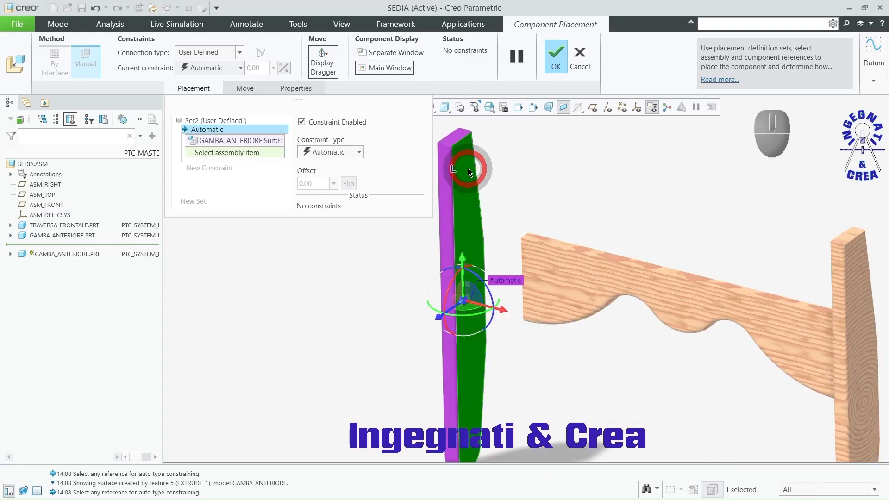
click(526, 269)
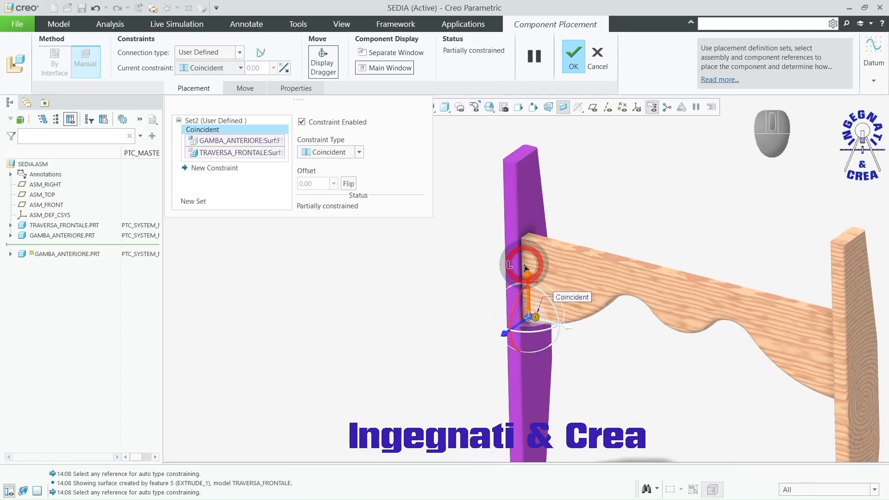
Step: Make the second leg's top and front faces coincident with those of the first leg and accept the placement
click(523, 151)
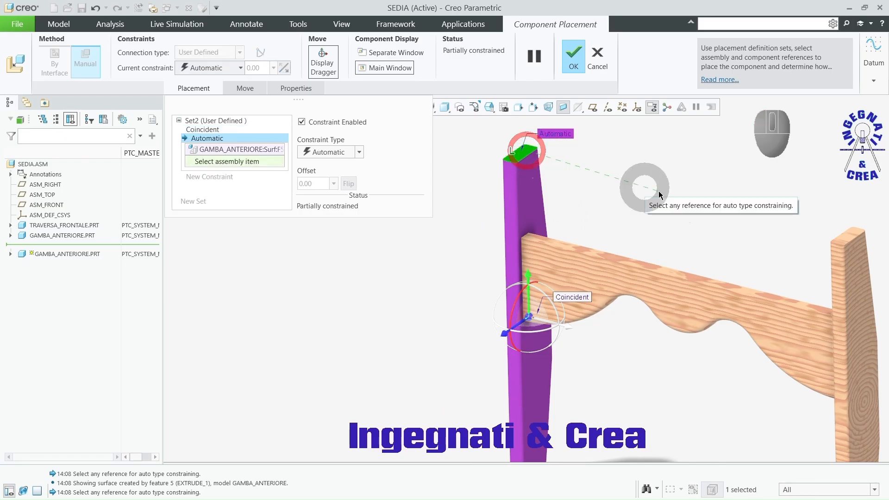
click(846, 233)
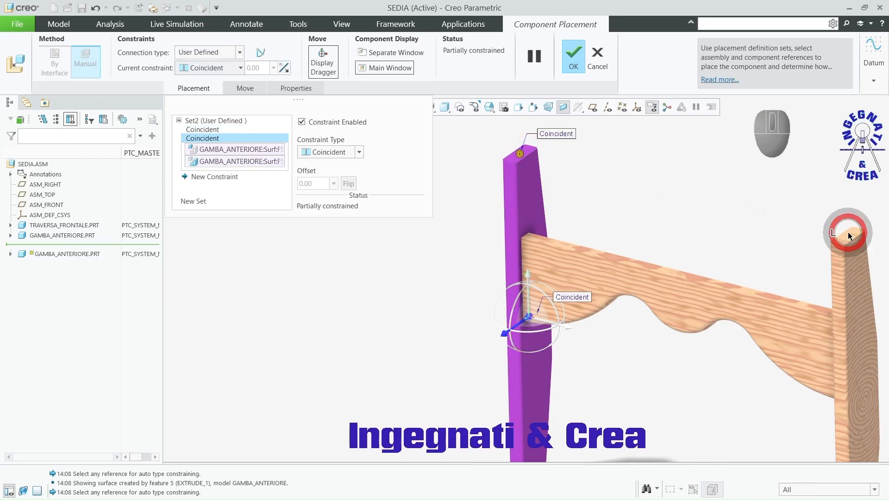
click(511, 206)
click(839, 274)
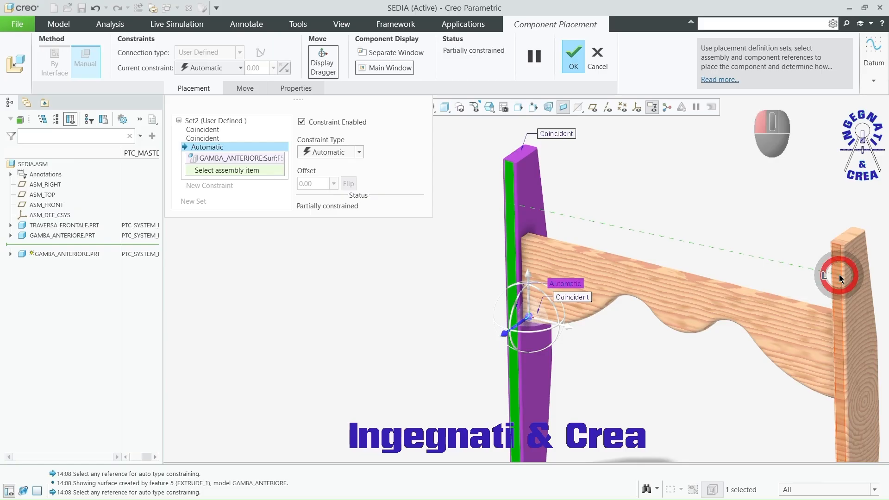
click(577, 57)
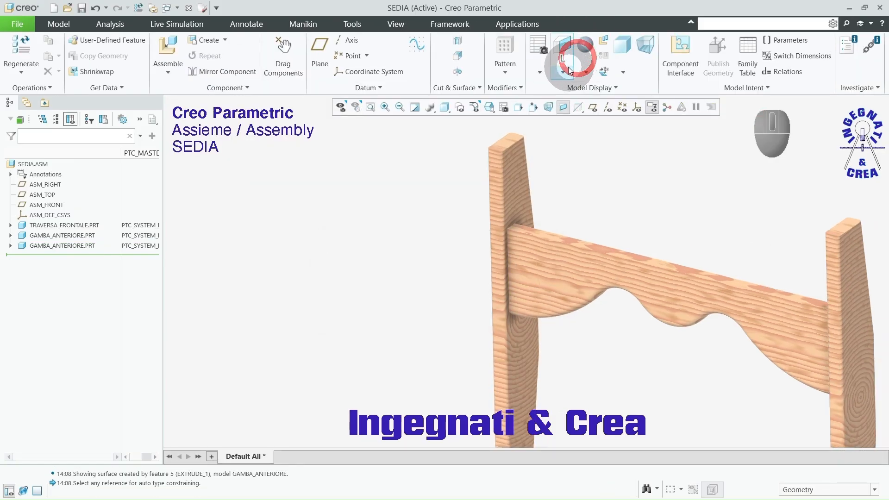
Step: Bring the rear leg part (gamba_posteriore) from the Sedia ASM Video folder into the assembly
middle_drag(428, 220, 454, 328)
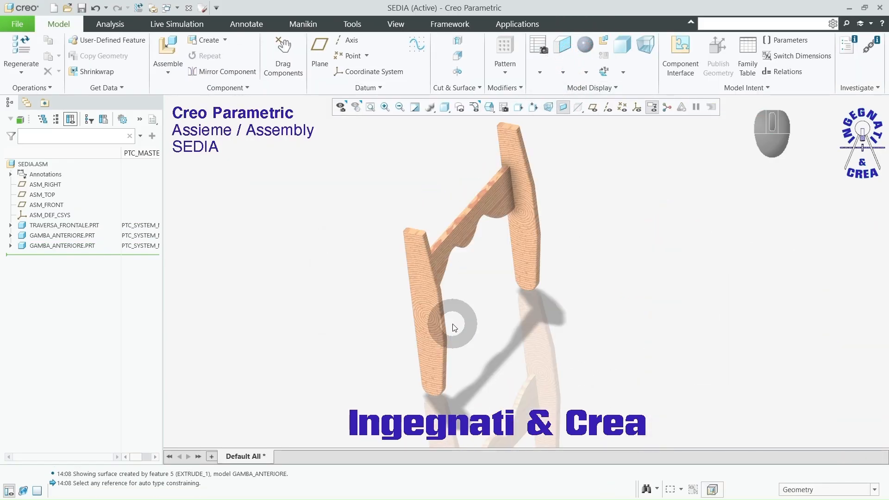
click(177, 8)
click(397, 192)
click(168, 45)
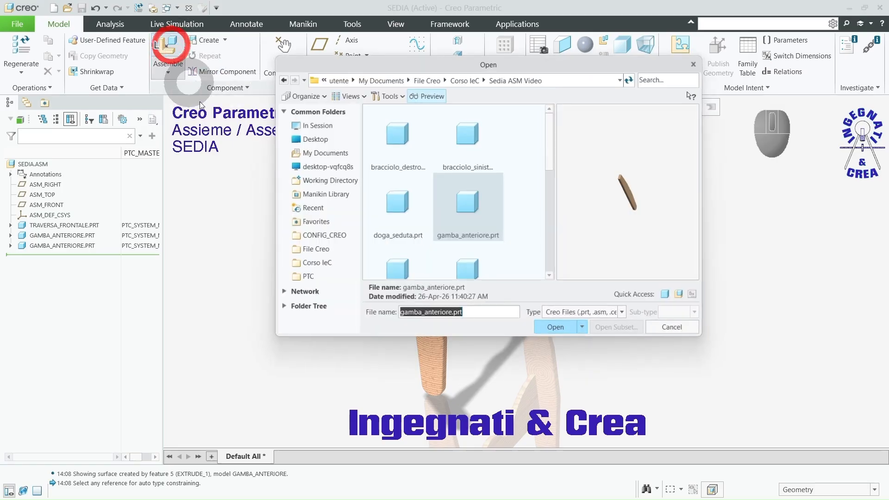
scroll(492, 227, down, 1)
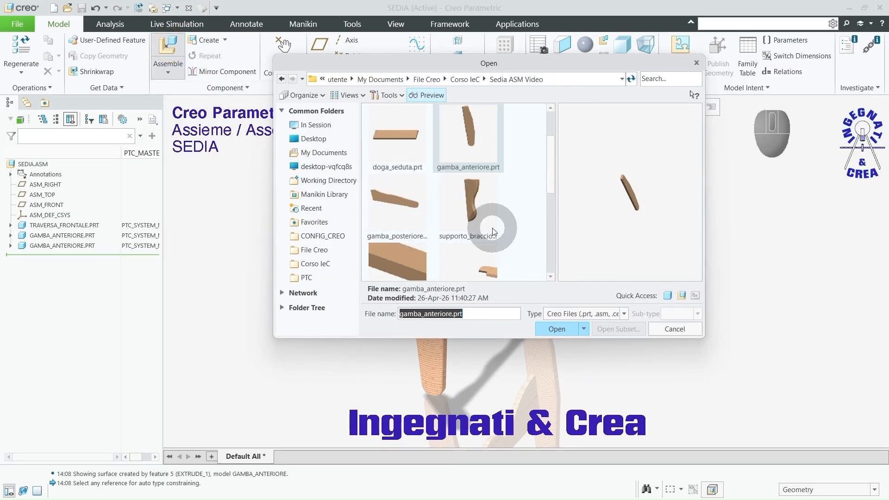
click(399, 204)
click(556, 329)
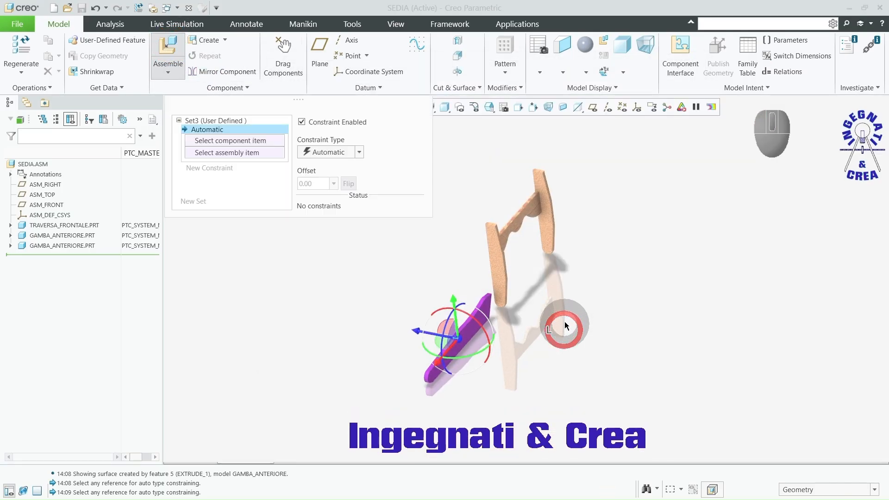
Step: Move and rotate the rear leg beside the front frame and set the display style to Shading With Edges
ctrl+alt+right_drag(578, 316, 667, 315)
mouse_move(667, 313)
ctrl+alt+middle_down()
mouse_move(662, 293)
mouse_move(678, 318)
ctrl+alt+middle_up()
ctrl+alt+right_drag(618, 321, 644, 287)
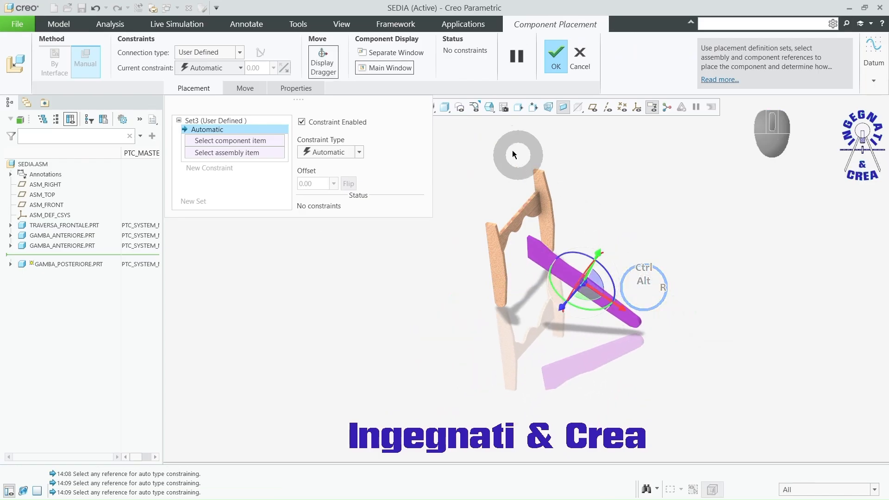
click(445, 107)
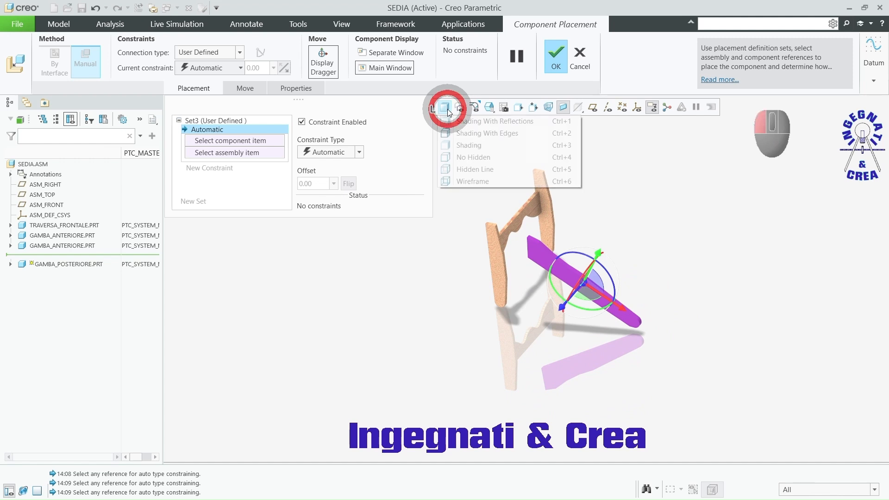
click(463, 134)
Step: Make the rear leg's front end face coincident with the crossbar's rear face
scroll(604, 315, up, 4)
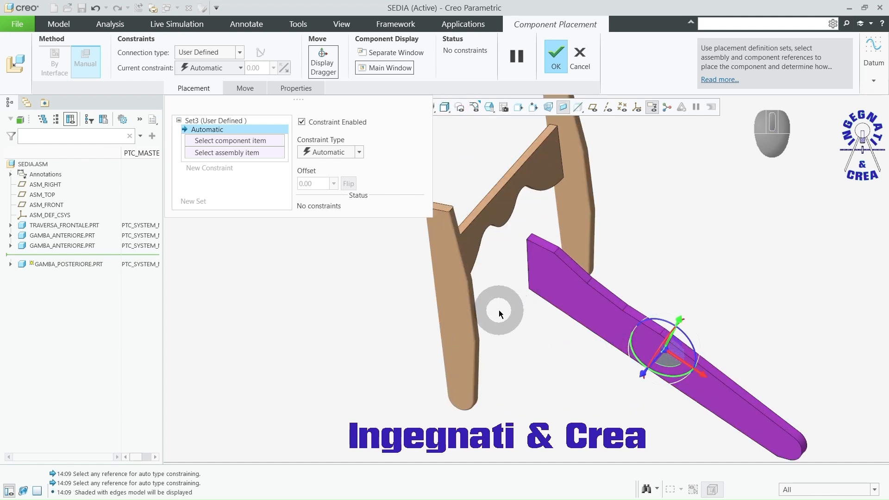
middle_drag(509, 301, 460, 256)
click(470, 240)
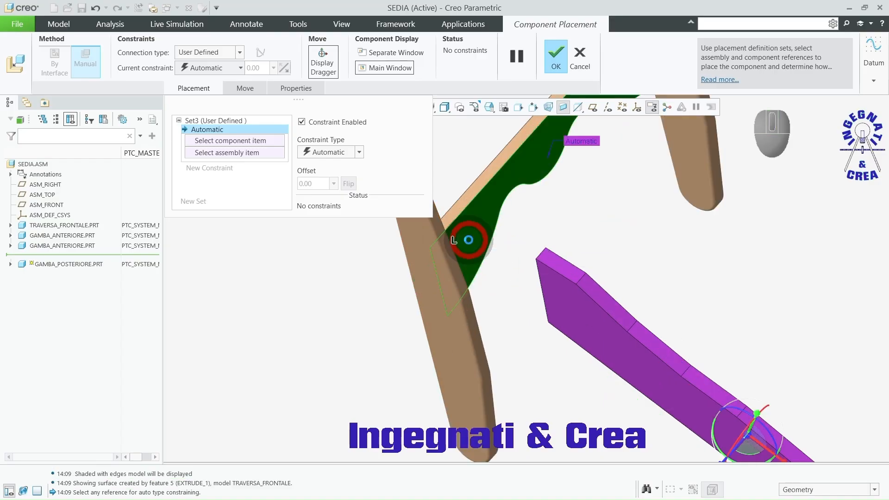
click(544, 287)
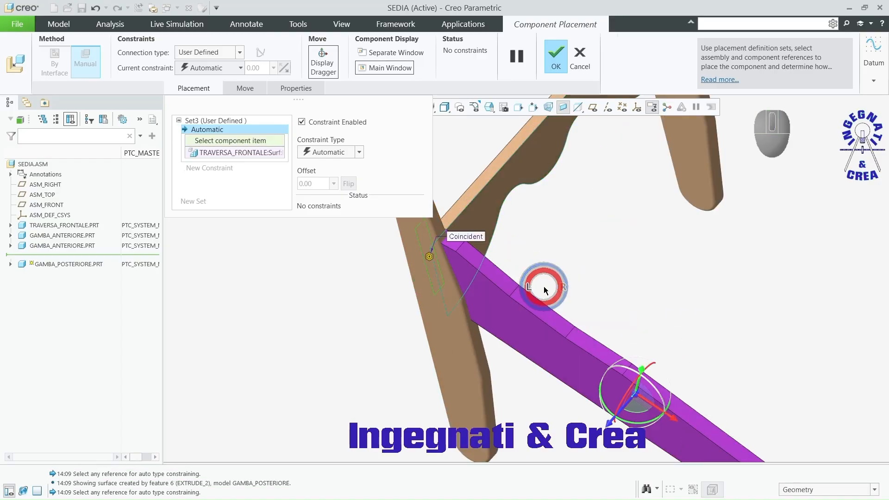
Step: Shift the rear leg along the crossbar and make its top front edge coincident with the crossbar's top face
drag(610, 423, 645, 407)
middle_drag(654, 357, 712, 300)
scroll(576, 332, down, 4)
scroll(628, 274, down, 3)
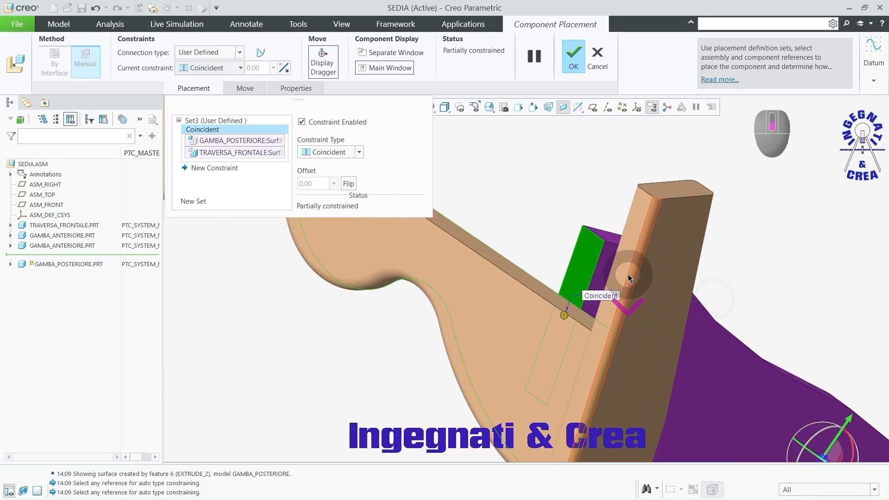
click(516, 291)
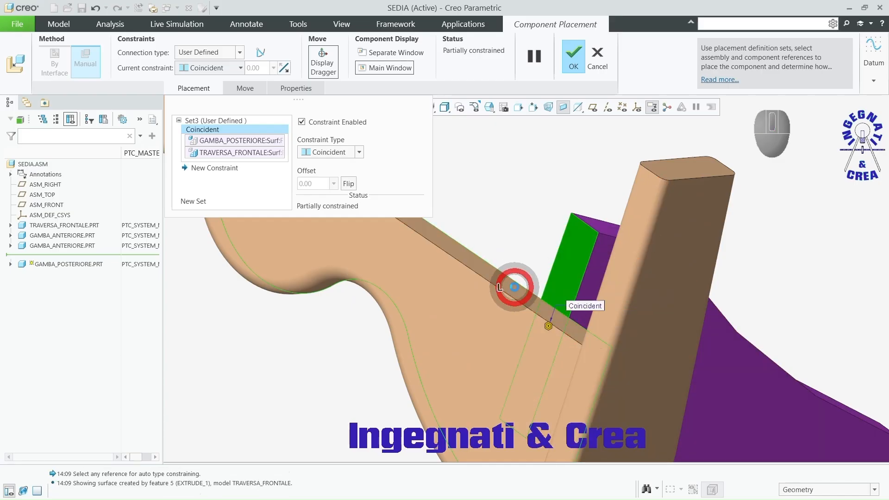
right_click(587, 228)
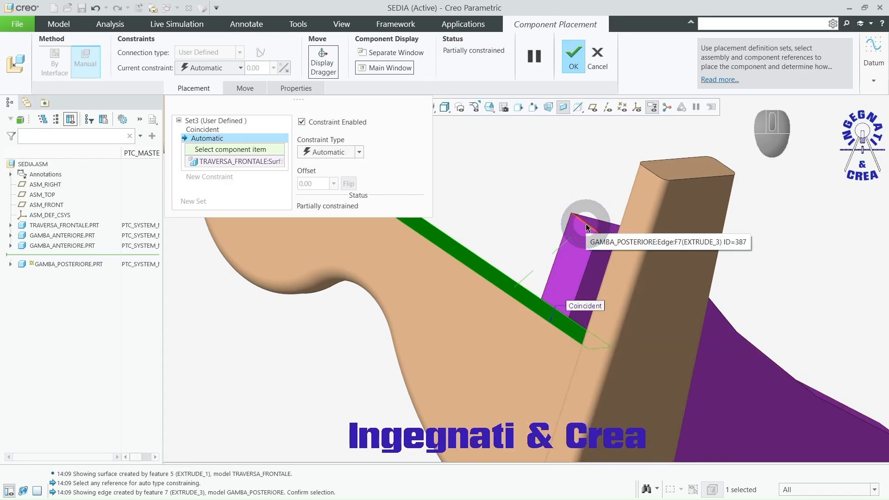
click(586, 227)
Step: Make the rear leg's outer side face coincident with the crossbar's end face and accept the placement
middle_drag(585, 223, 561, 308)
scroll(615, 213, down, 3)
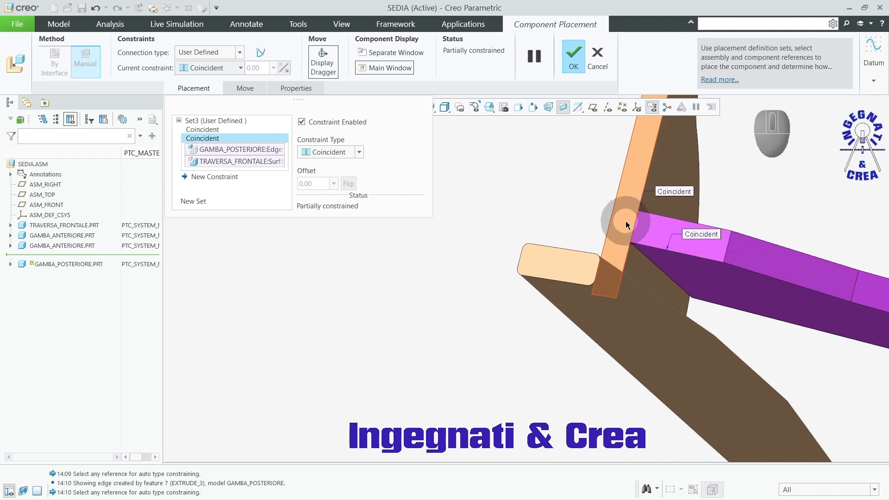
middle_drag(622, 225, 436, 304)
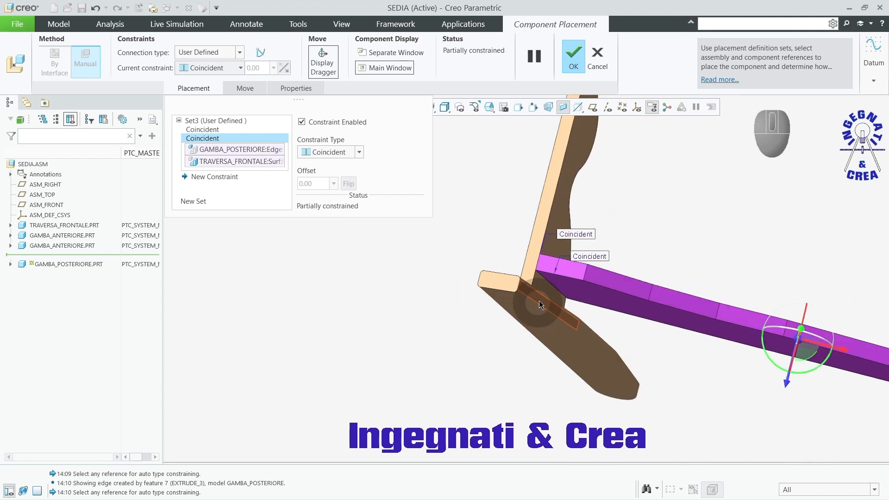
scroll(562, 246, down, 3)
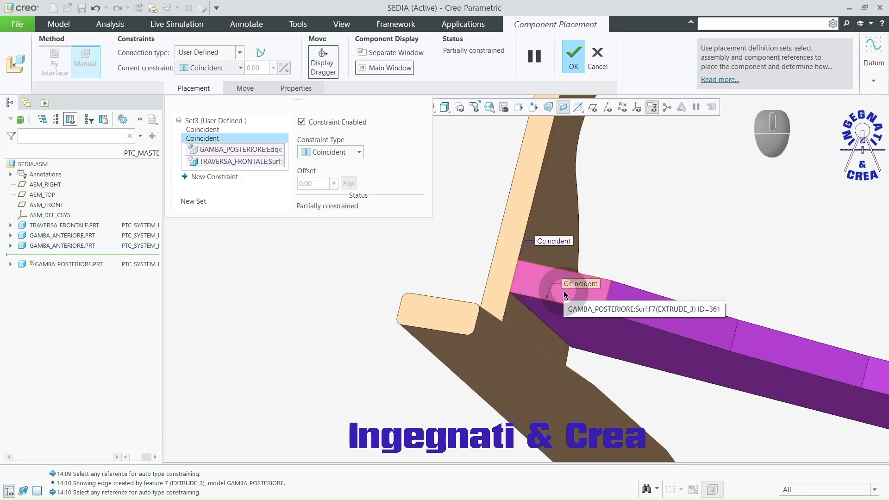
middle_drag(563, 291, 573, 277)
middle_drag(702, 282, 474, 269)
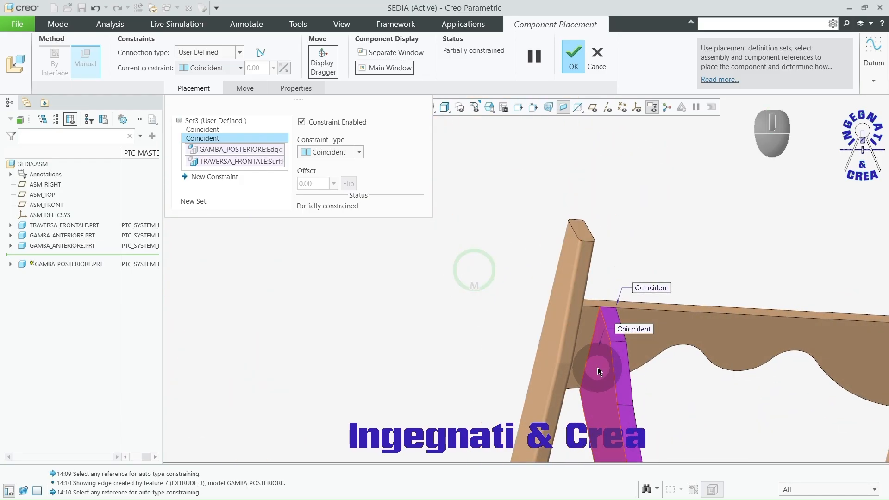
click(597, 368)
middle_drag(596, 362, 539, 305)
scroll(539, 305, down, 5)
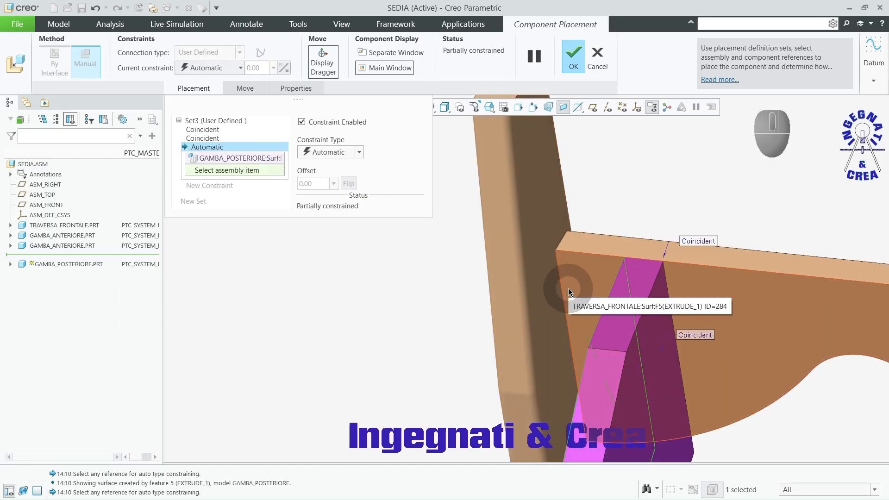
right_click(568, 287)
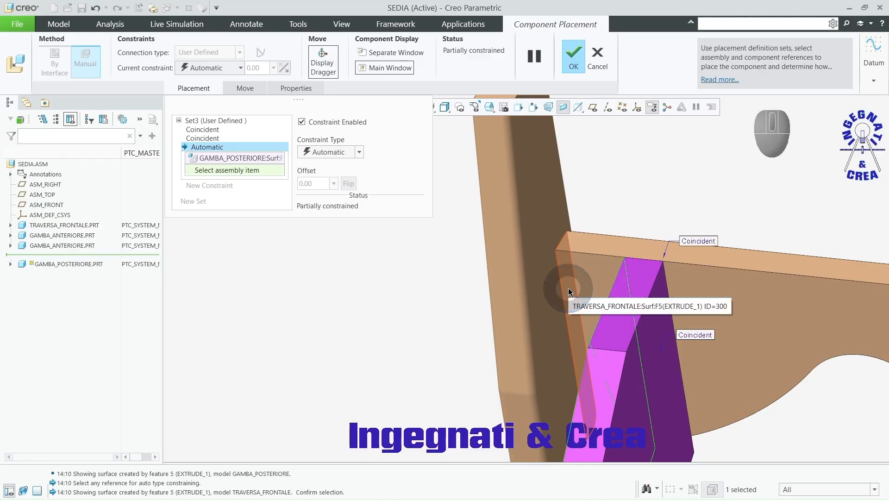
click(568, 288)
scroll(447, 278, up, 5)
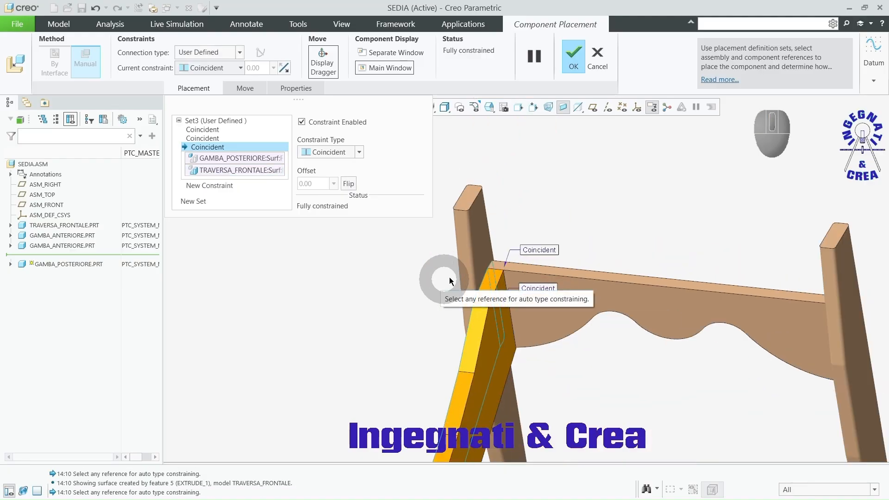
click(573, 55)
Step: Bring a second gamba_posteriore.prt into the assembly
middle_drag(569, 273, 612, 240)
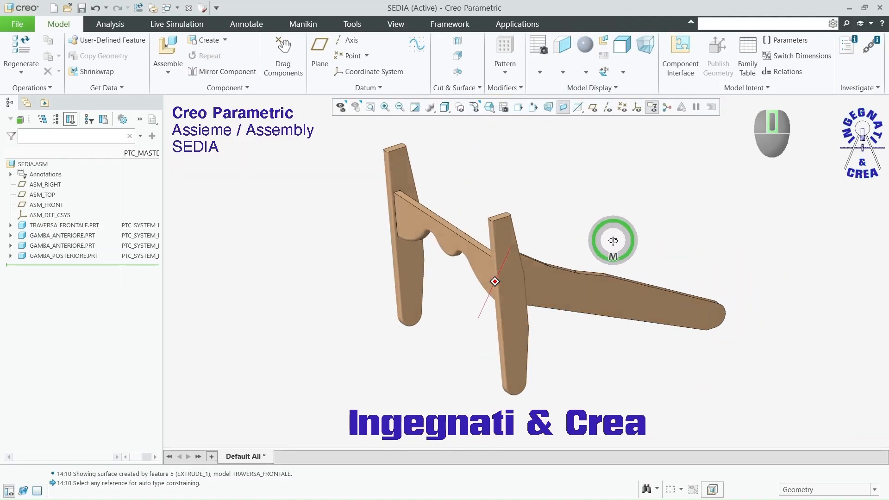
click(170, 48)
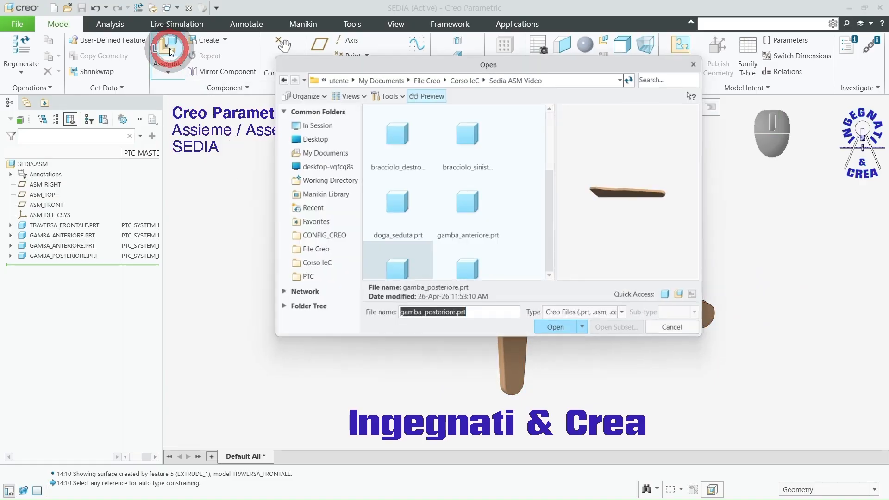
click(568, 330)
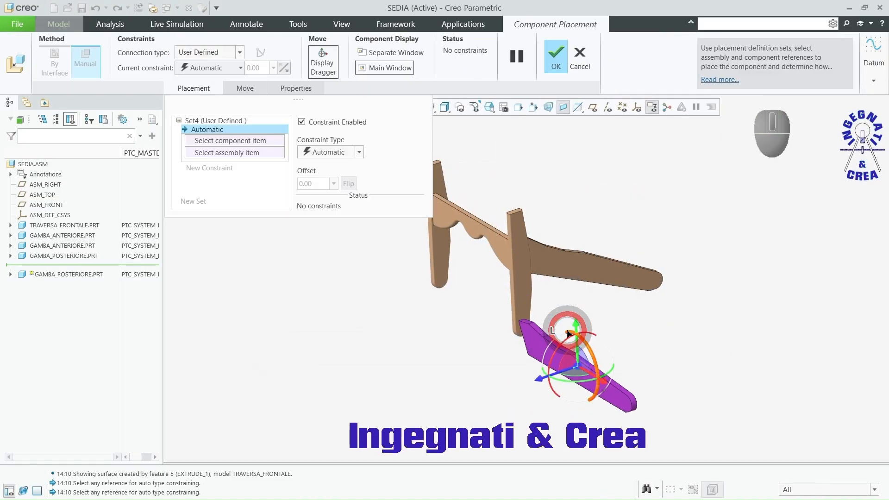
Step: Move the second rear leg toward the crossbar's free end and make its front end face coincident with the crossbar's rear face
ctrl+alt+middle_drag(634, 376, 636, 232)
scroll(645, 368, up, 2)
scroll(535, 288, down, 4)
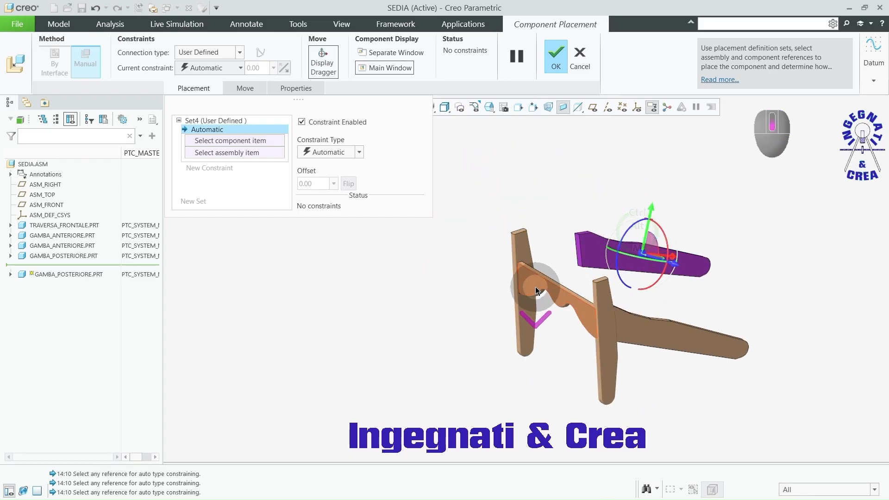
scroll(561, 197, down, 1)
scroll(562, 199, down, 1)
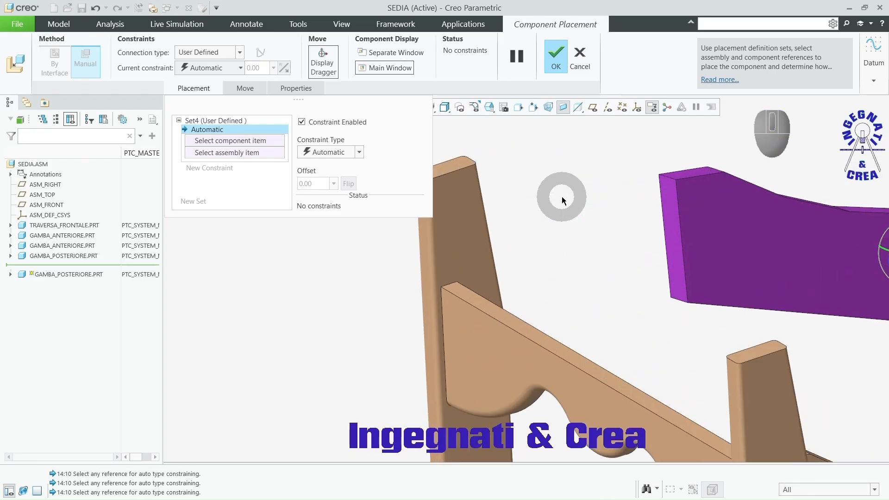
scroll(685, 262, up, 3)
middle_drag(685, 262, 726, 275)
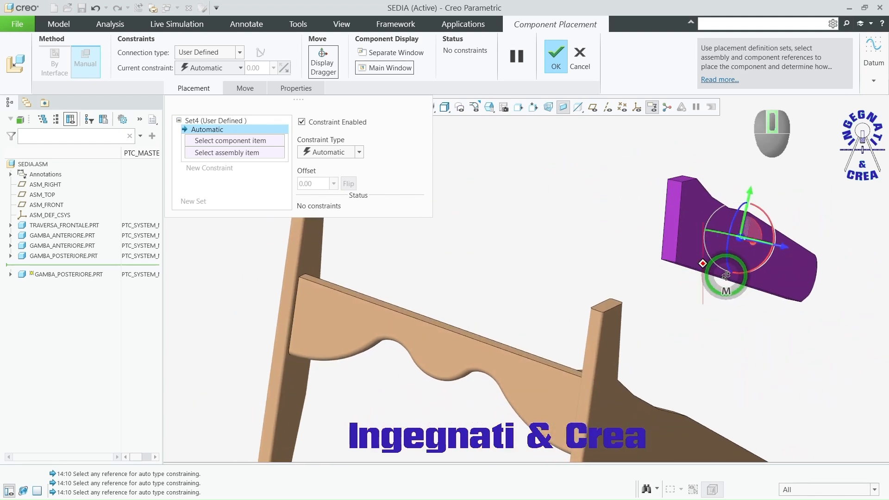
click(675, 212)
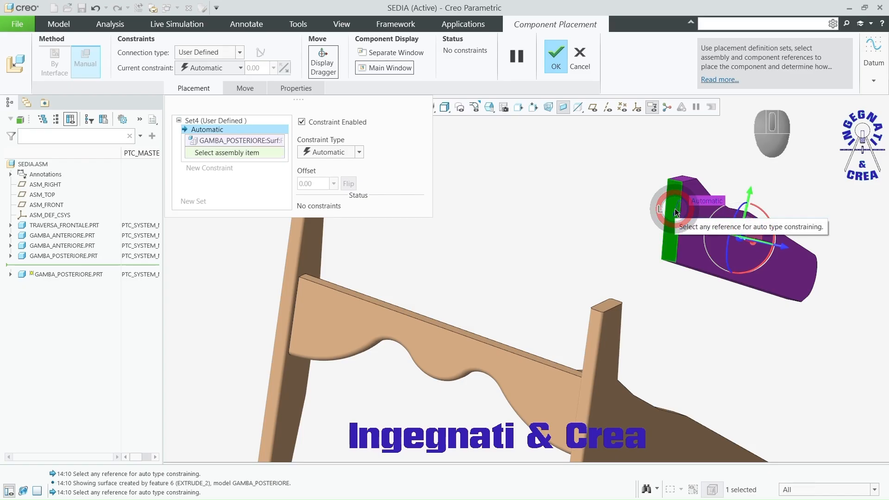
click(337, 321)
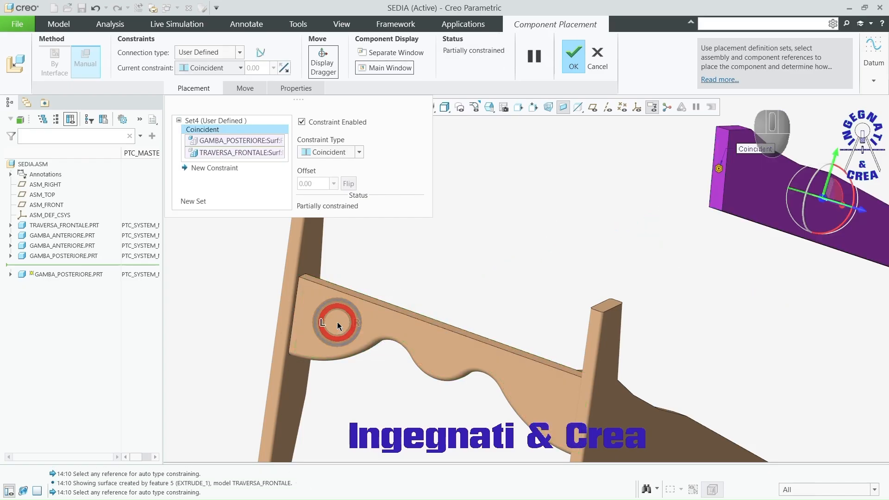
Step: Constrain the second rear leg's top face to the first rear leg's top face and change the constraint type to Coincident
middle_drag(339, 321, 554, 329)
scroll(553, 325, up, 2)
scroll(643, 224, down, 7)
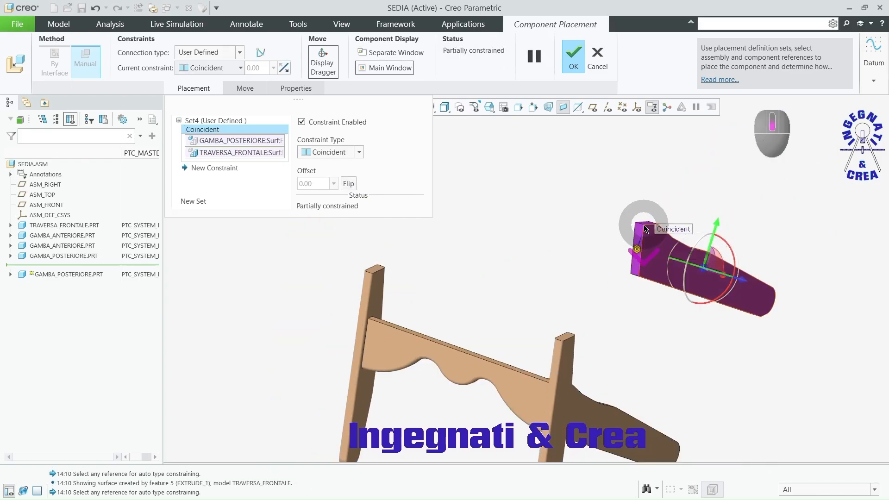
click(657, 216)
scroll(651, 224, up, 4)
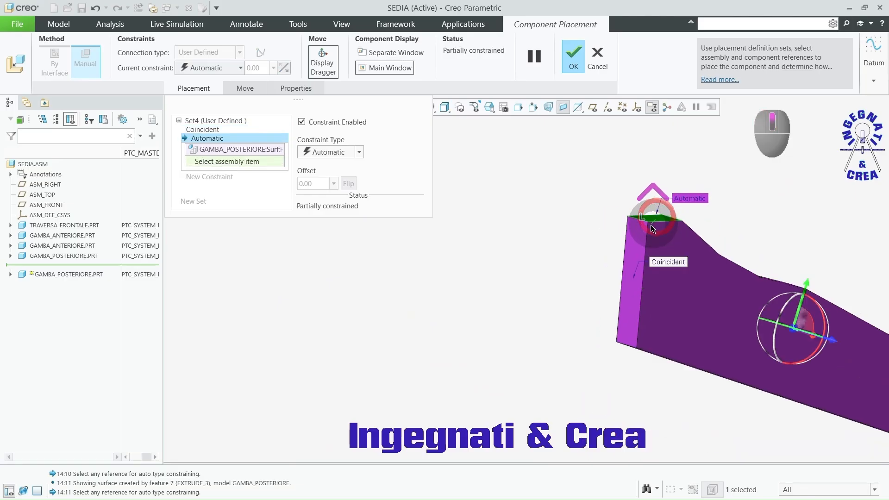
middle_drag(640, 250, 577, 314)
scroll(676, 316, down, 8)
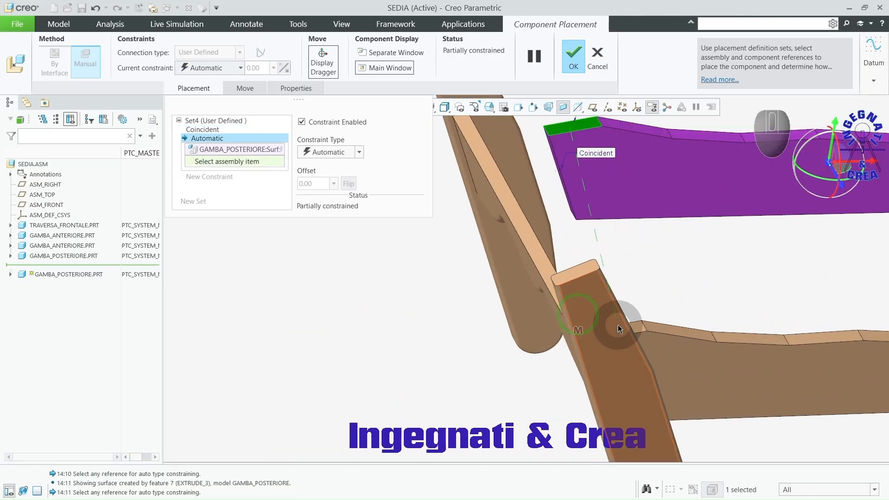
click(653, 324)
scroll(653, 323, up, 3)
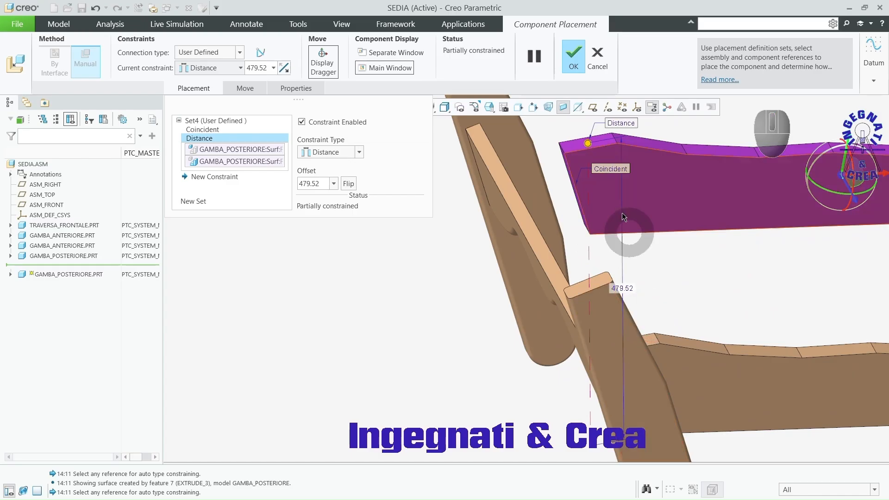
right_click(623, 124)
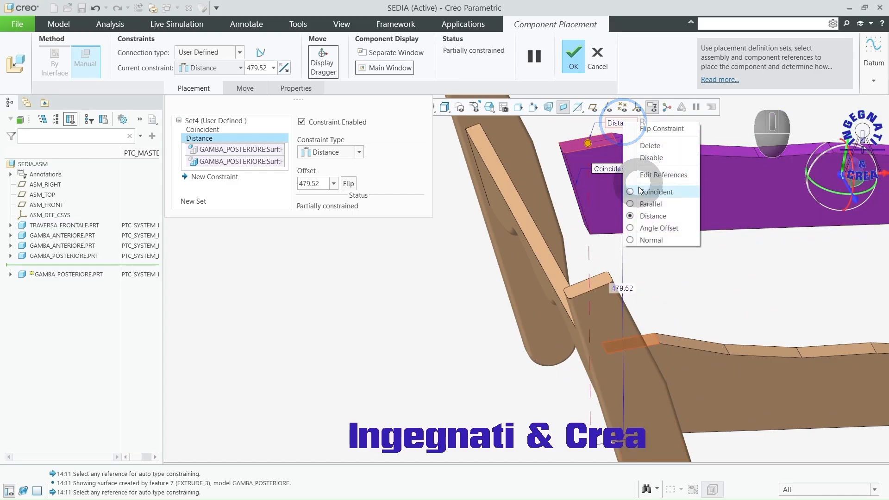
click(638, 193)
Step: Make the second rear leg's side face coincident with the adjacent front leg's side face and accept the placement
scroll(585, 201, up, 3)
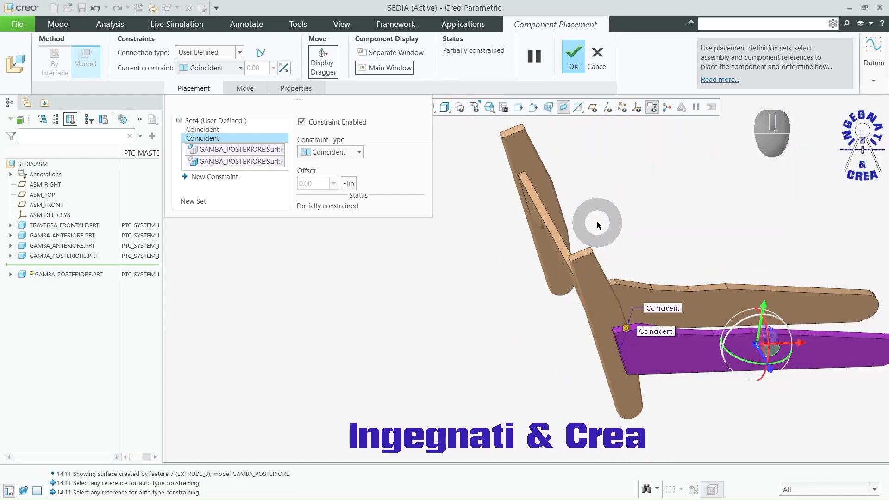
click(545, 186)
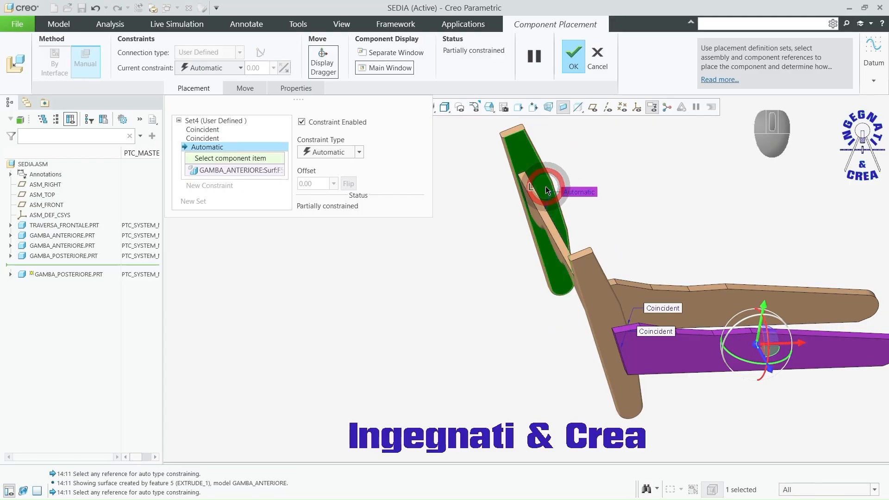
click(676, 354)
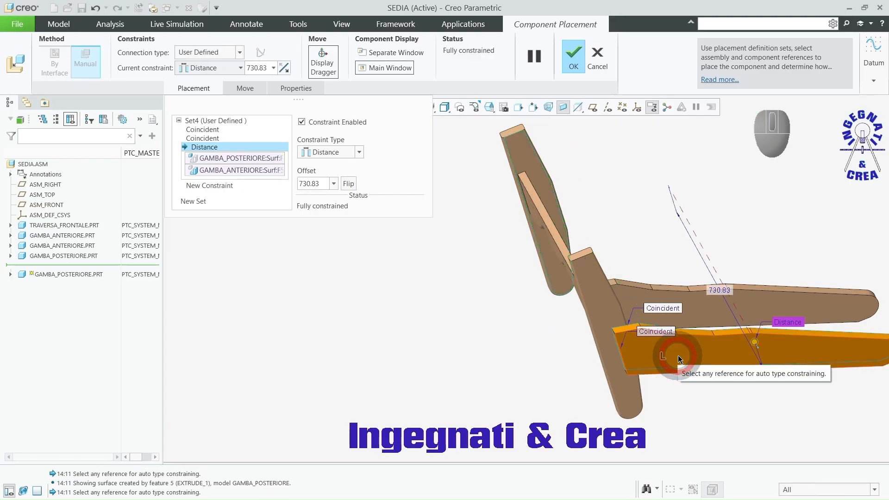
right_click(783, 324)
click(792, 392)
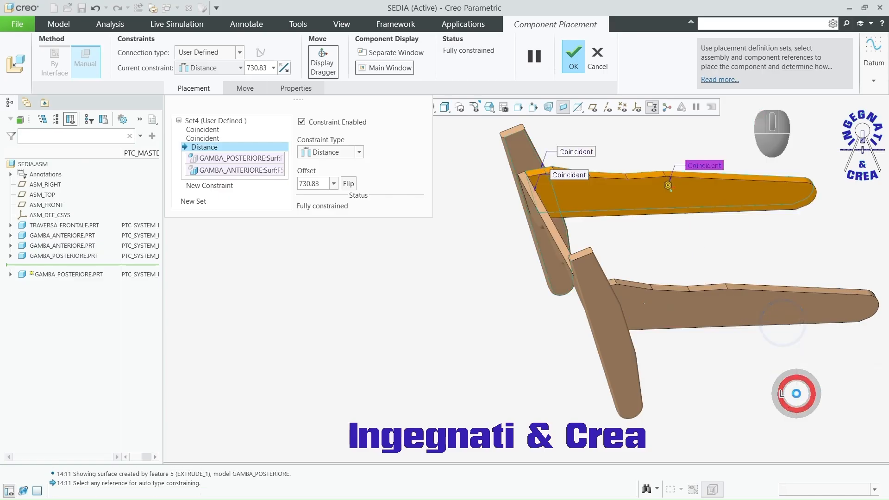
click(573, 58)
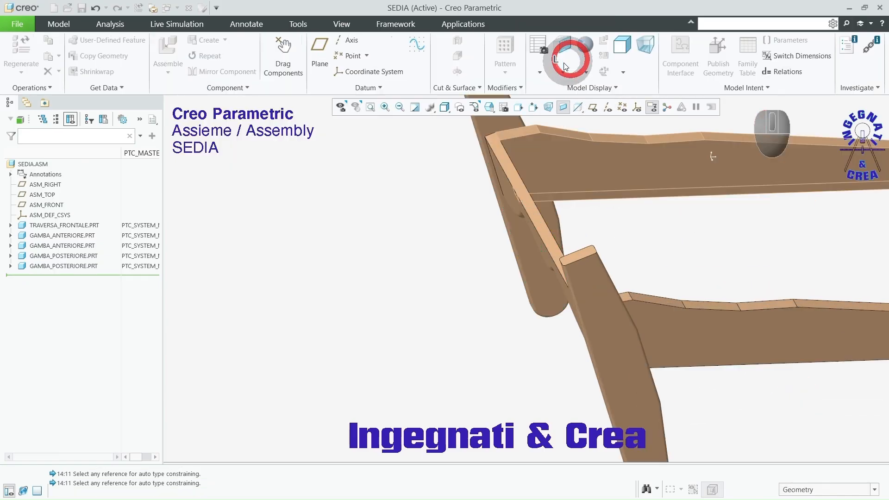
Step: Expand the first gamba_posteriore component's features and select Extrude 3
middle_drag(423, 311, 506, 256)
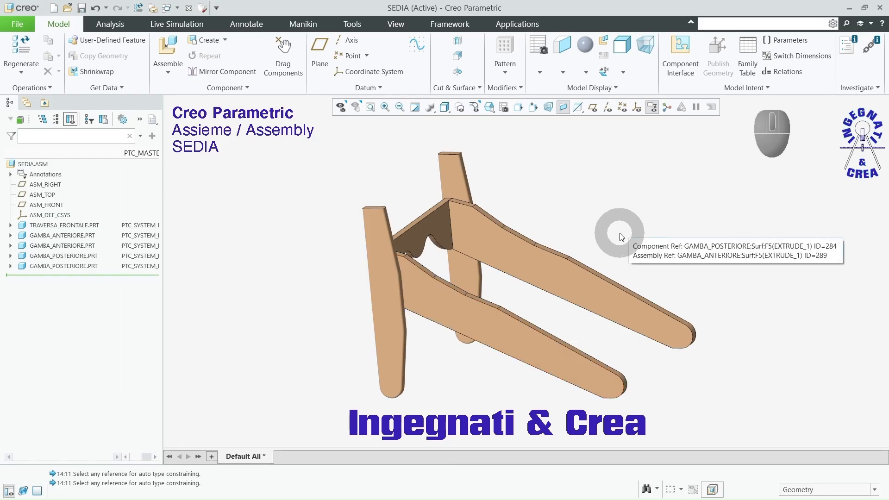
click(10, 256)
click(51, 348)
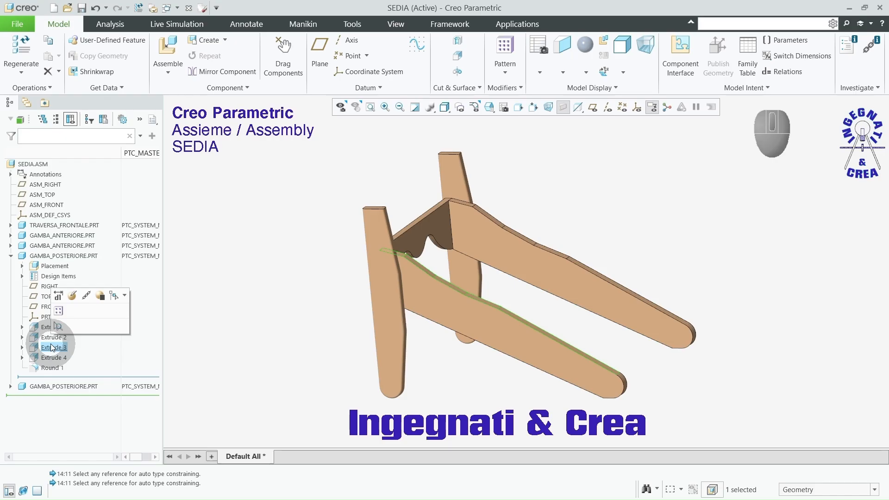
Step: Open Section 1 of Extrude 3 in the first gamba_posteriore component for editing
click(22, 347)
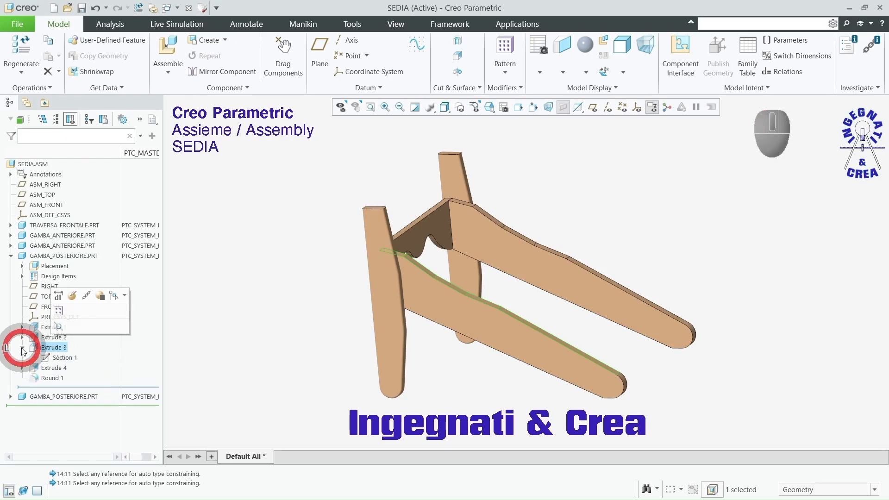
click(62, 358)
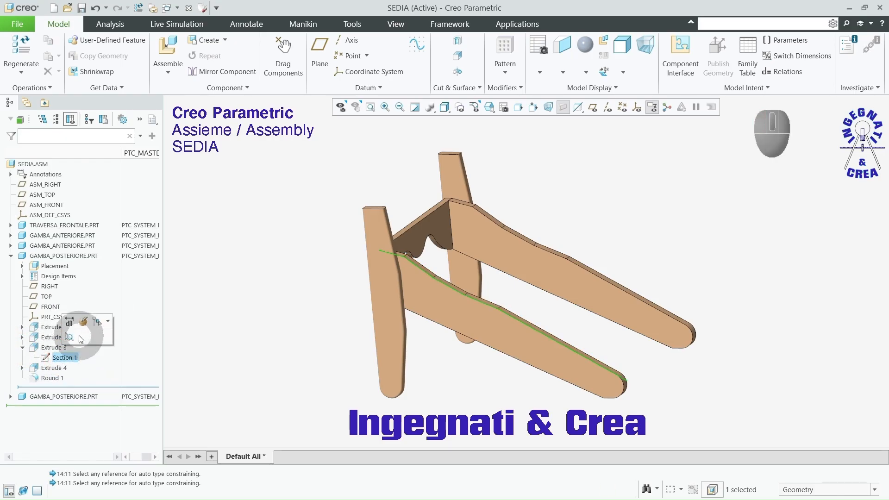
click(83, 321)
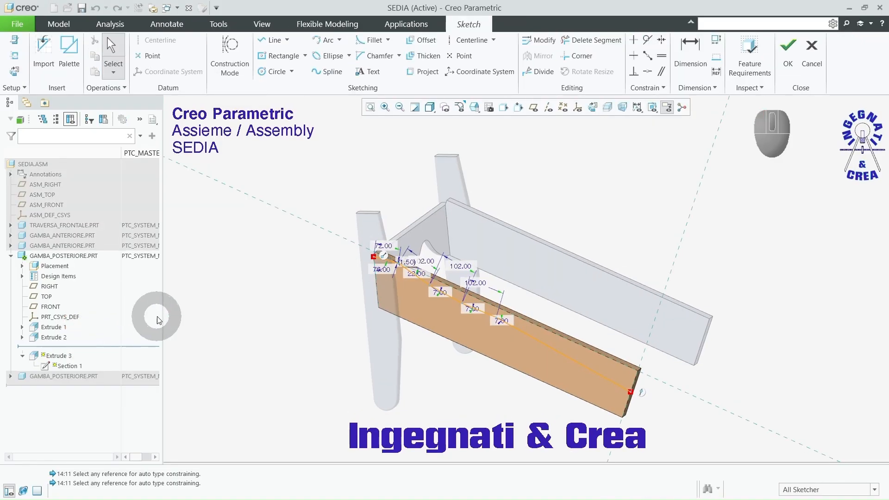
scroll(423, 285, up, 2)
scroll(423, 285, up, 3)
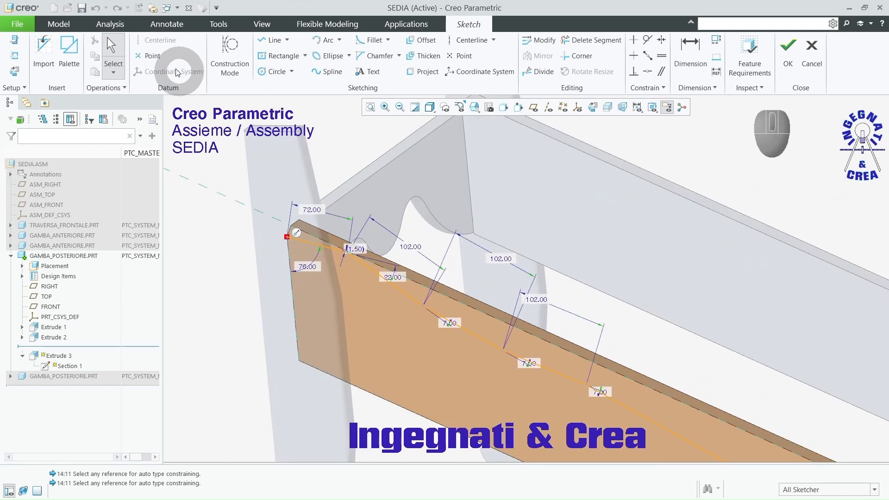
Step: Place geometry points at the midpoints of the profile's second, third and fourth line segments and accept the sketch
click(152, 58)
scroll(366, 281, up, 2)
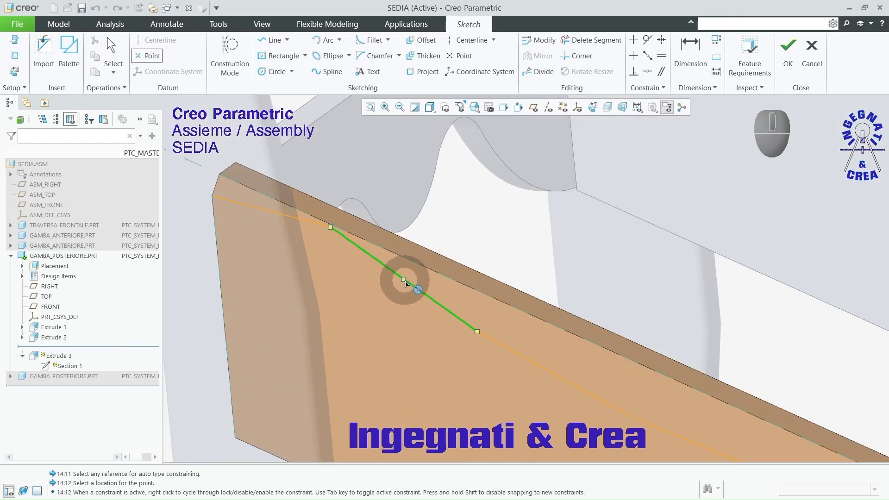
click(404, 281)
scroll(404, 280, down, 2)
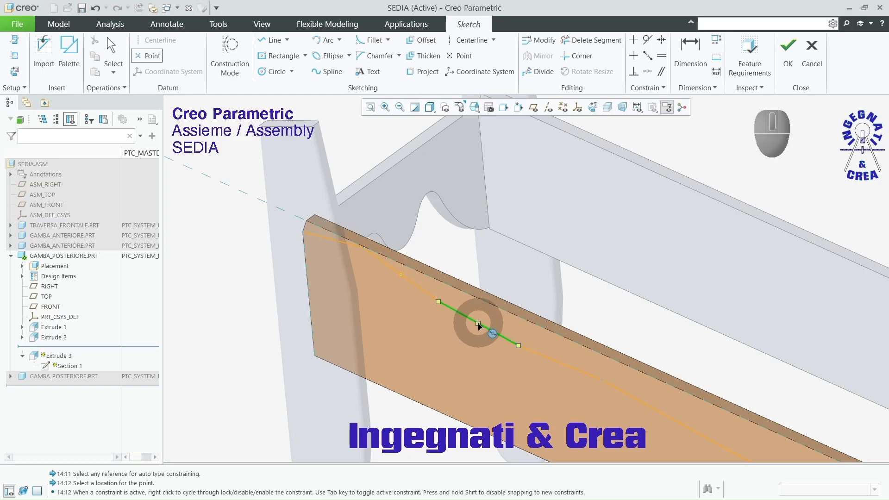
click(479, 324)
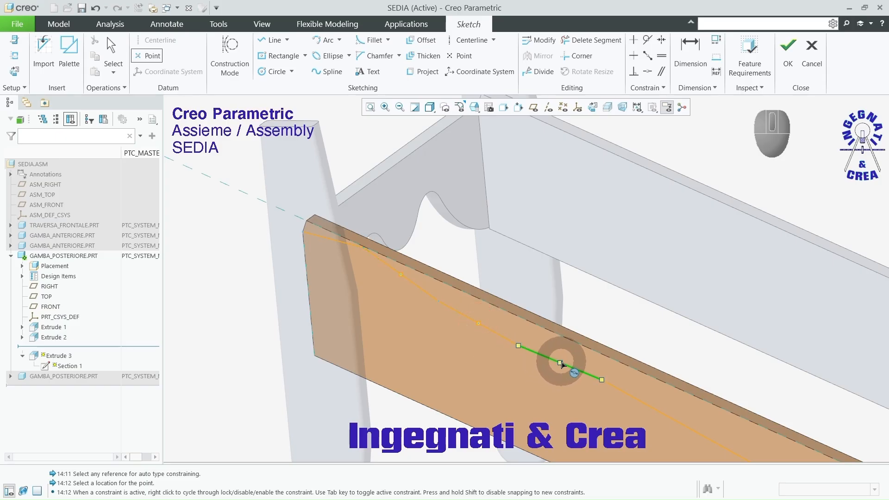
click(561, 362)
scroll(584, 301, down, 2)
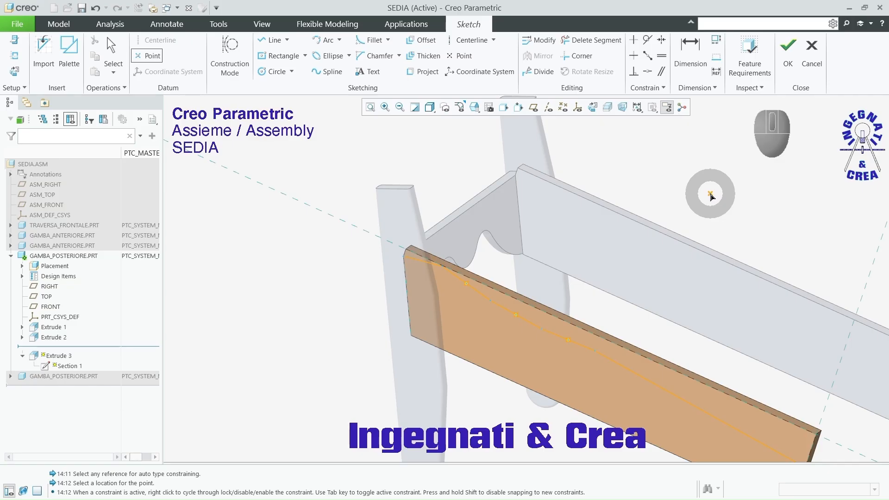
middle_click(711, 194)
click(788, 47)
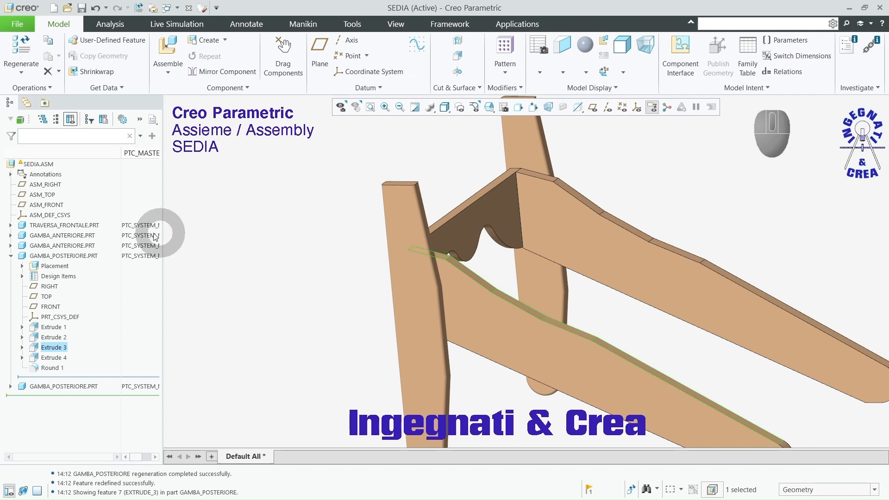
Step: Collapse the rear leg's feature list, turn on axis display and inspect the axes along the legs' upper edges
click(10, 256)
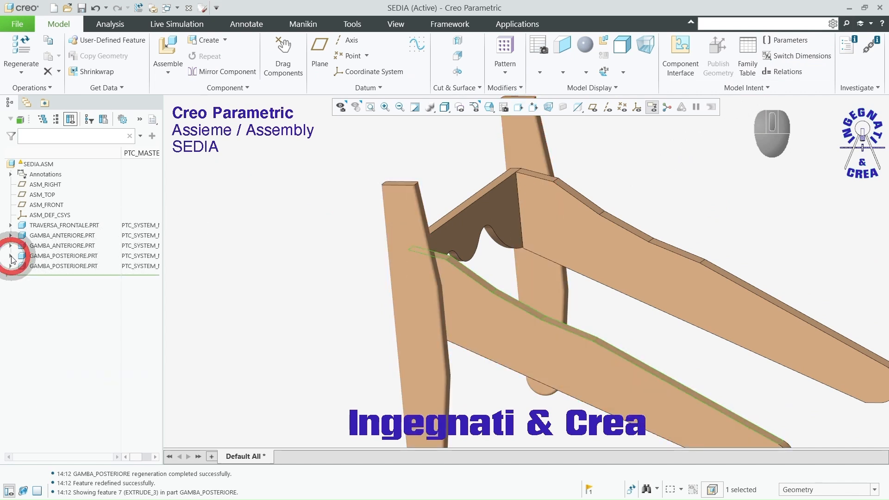
click(608, 112)
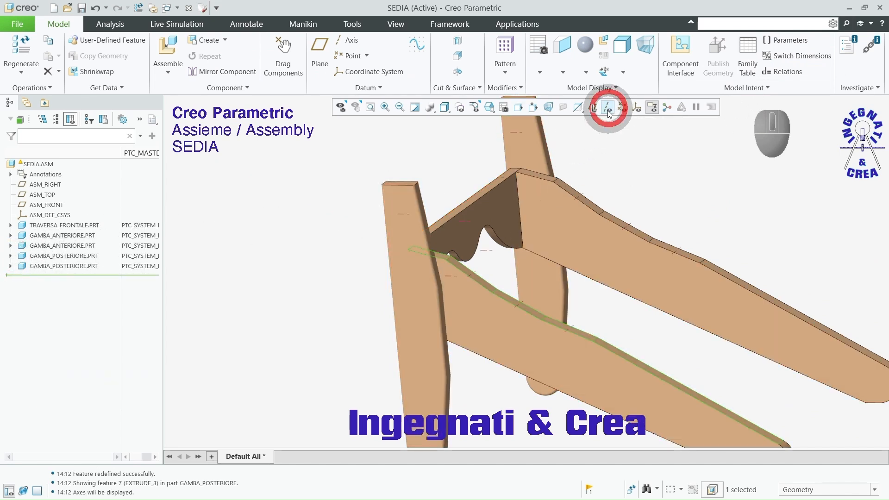
middle_drag(564, 352, 548, 377)
scroll(537, 315, down, 3)
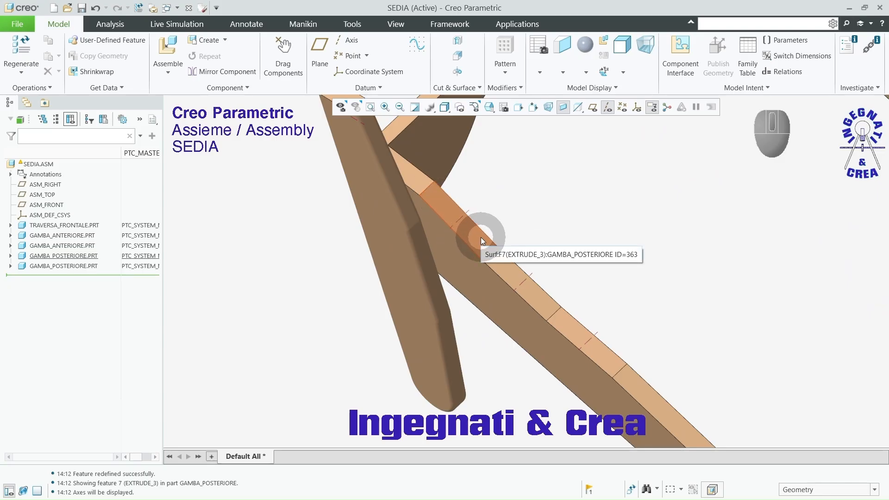
scroll(477, 238, up, 4)
middle_drag(537, 294, 557, 279)
scroll(512, 337, up, 3)
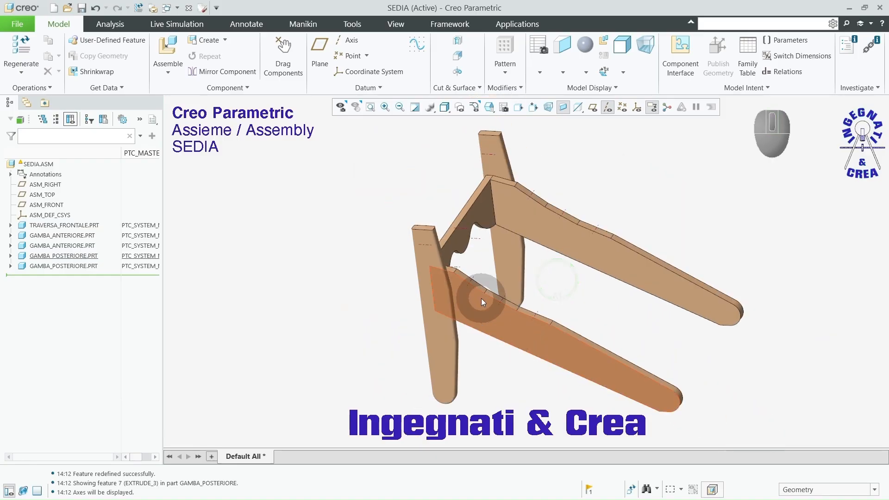
Step: Save the SEDIA assembly, accepting the mass properties conflict
click(82, 9)
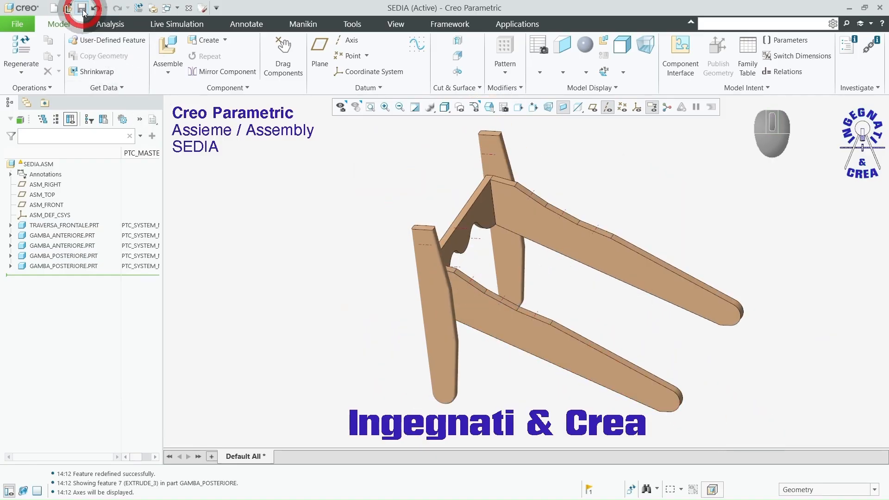
click(343, 426)
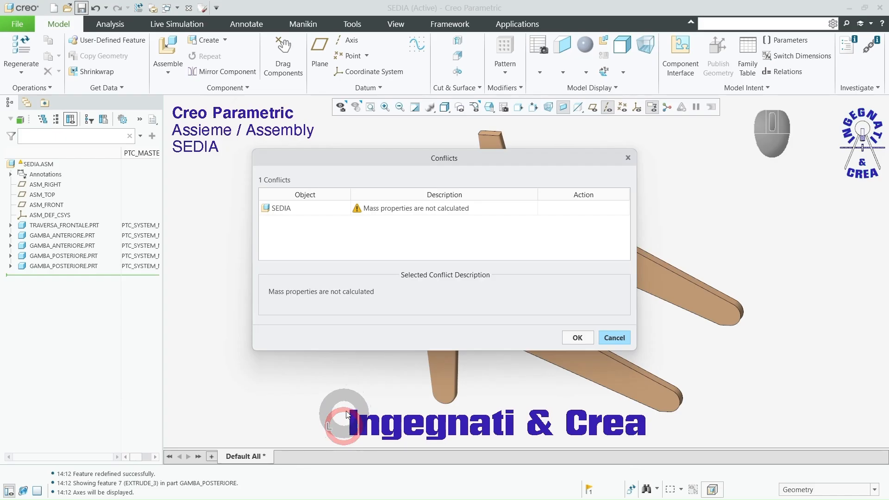
click(576, 338)
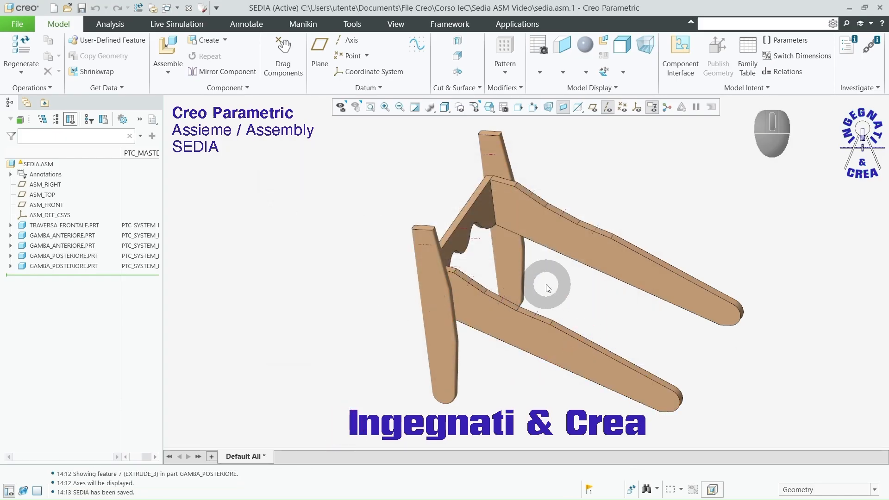
Step: Add doga_seduta.prt to the assembly and move the slat freely to just above the front crossbar and front legs
click(171, 46)
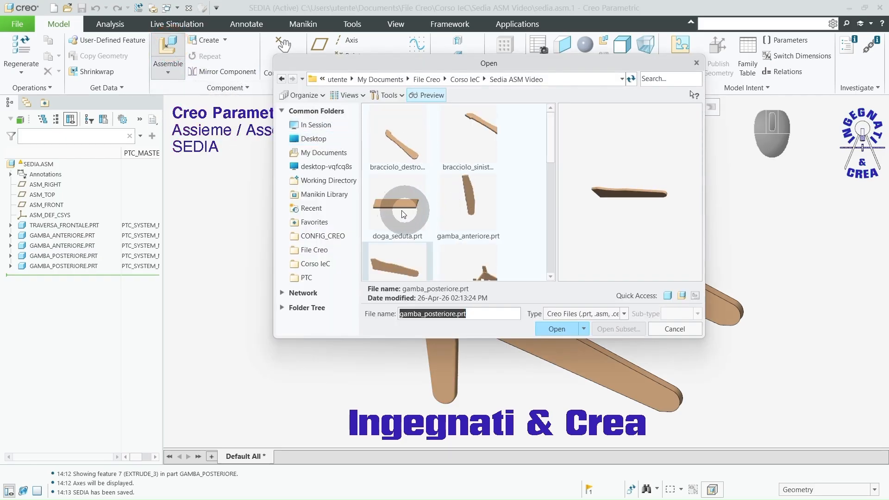
click(402, 213)
click(556, 329)
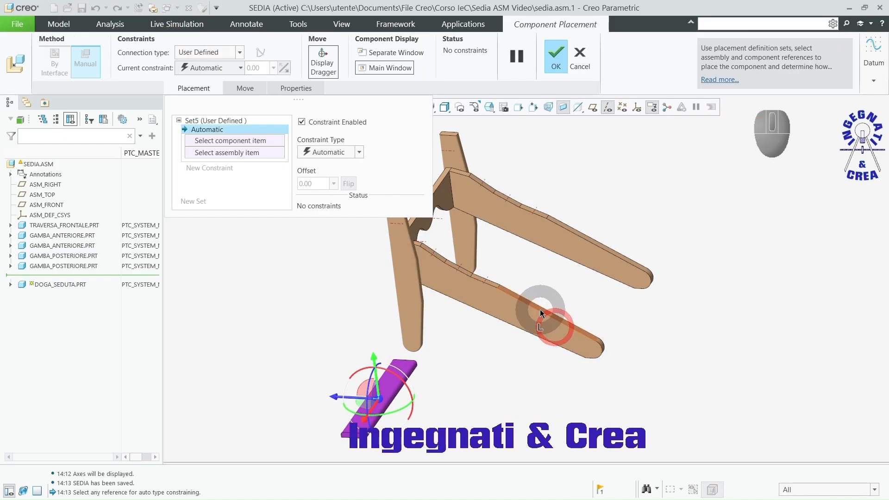
ctrl+alt+right_drag(532, 309, 506, 302)
ctrl+alt+right_drag(577, 130, 572, 115)
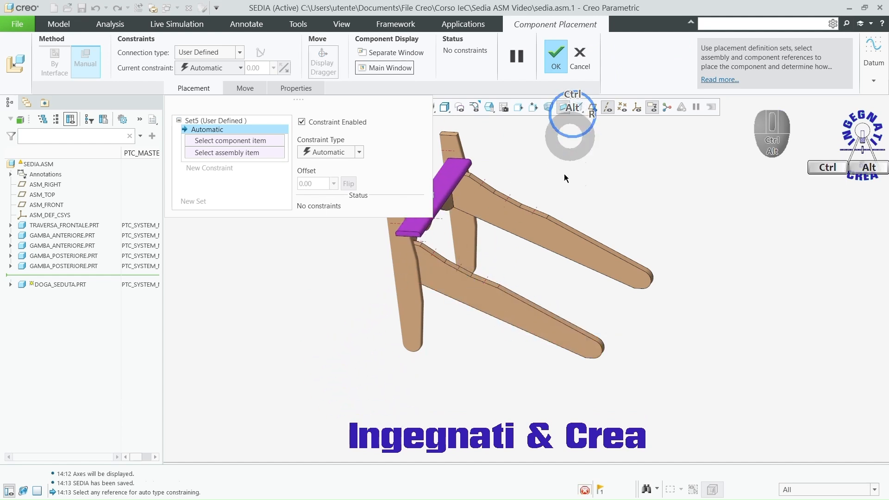
scroll(567, 315, up, 4)
middle_drag(575, 313, 617, 318)
scroll(446, 268, down, 3)
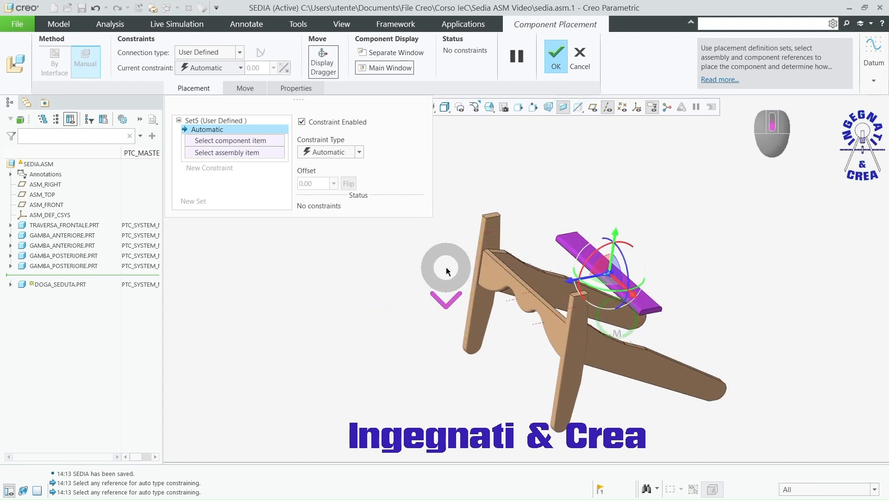
ctrl+alt+right_drag(659, 310, 590, 304)
scroll(535, 271, down, 2)
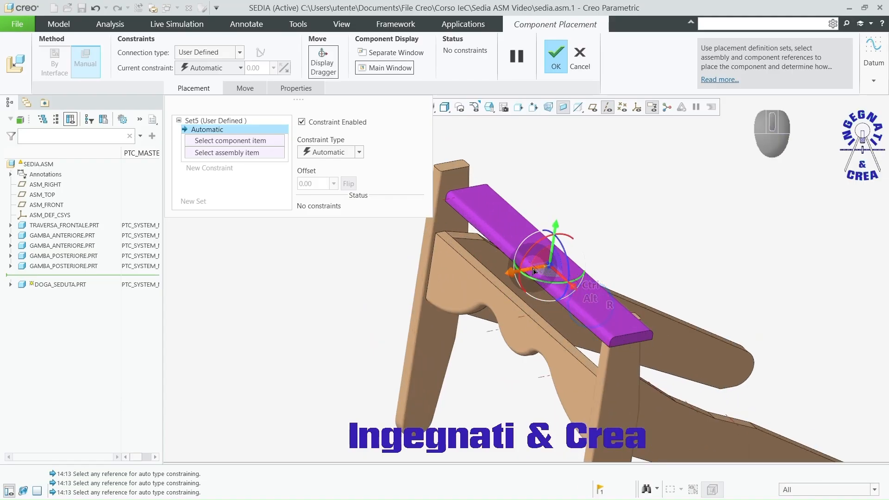
Step: Show the datum planes, make the slat's RIGHT plane coincident with ASM_RIGHT, and hide the datum planes again
click(594, 108)
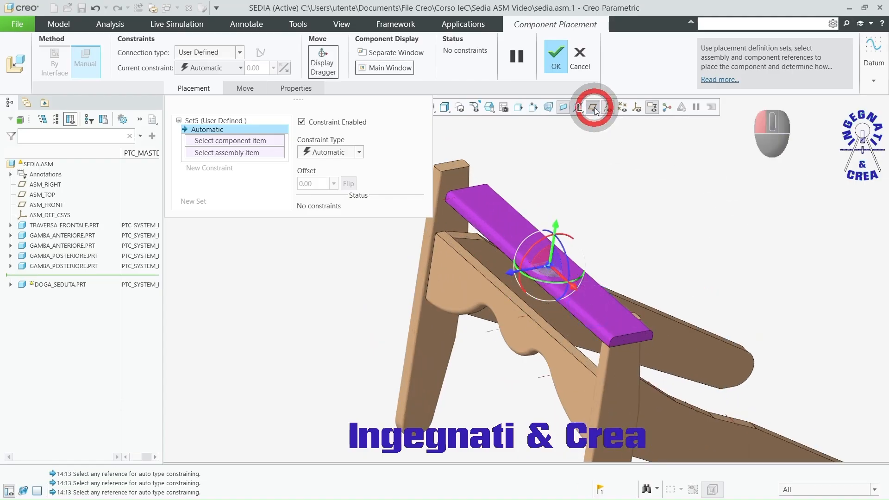
scroll(542, 246, down, 2)
scroll(543, 245, down, 2)
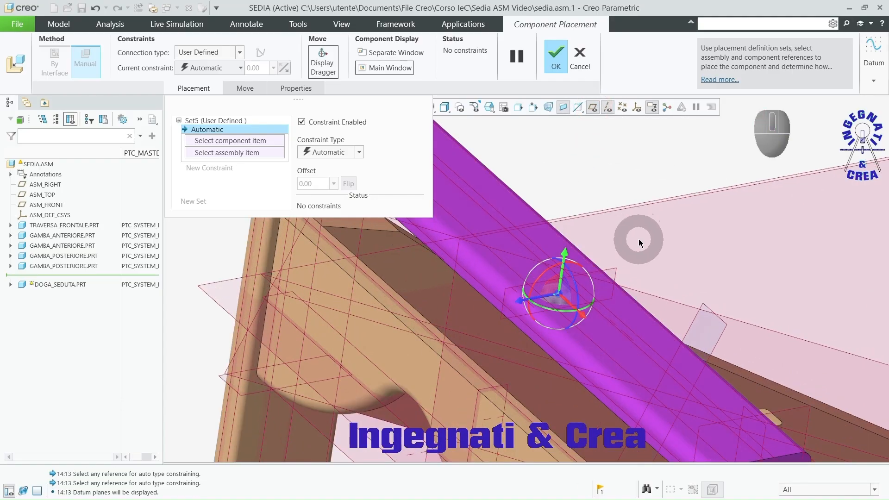
click(615, 271)
scroll(606, 240, up, 2)
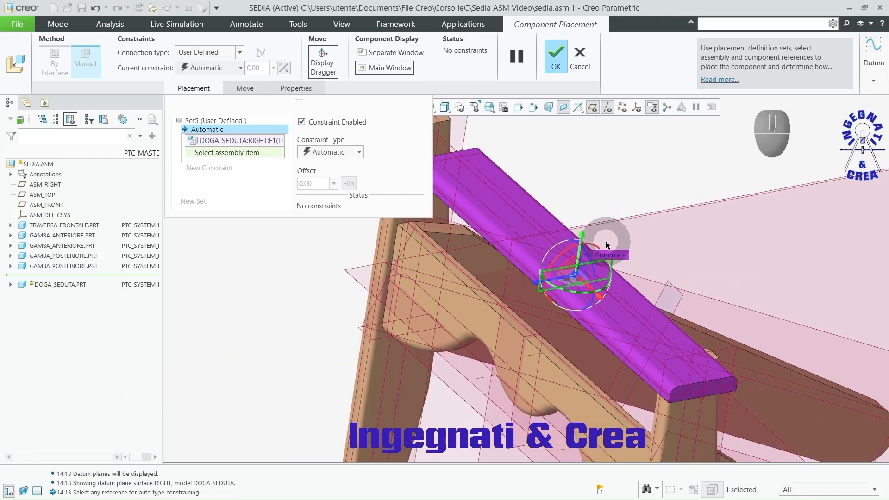
scroll(606, 244, up, 2)
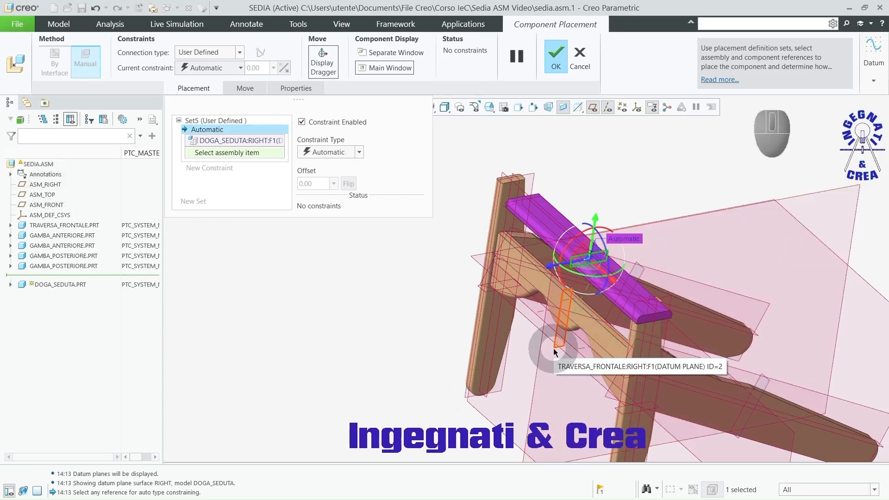
click(50, 189)
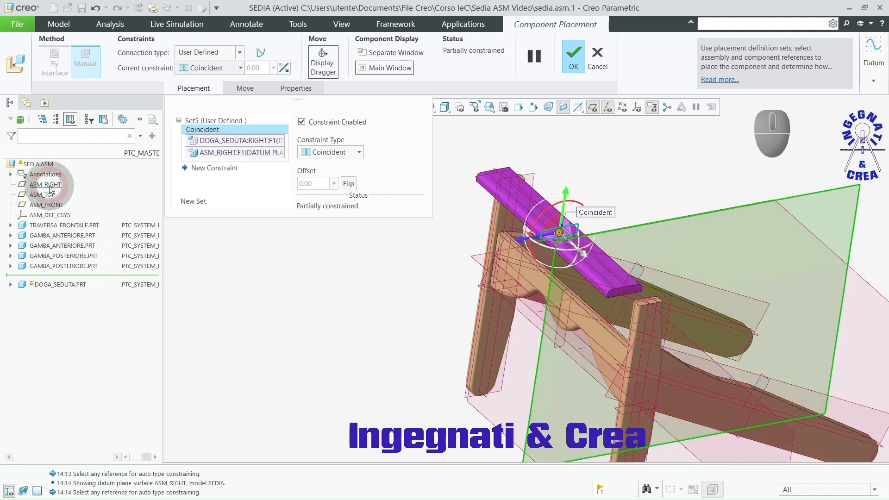
click(593, 108)
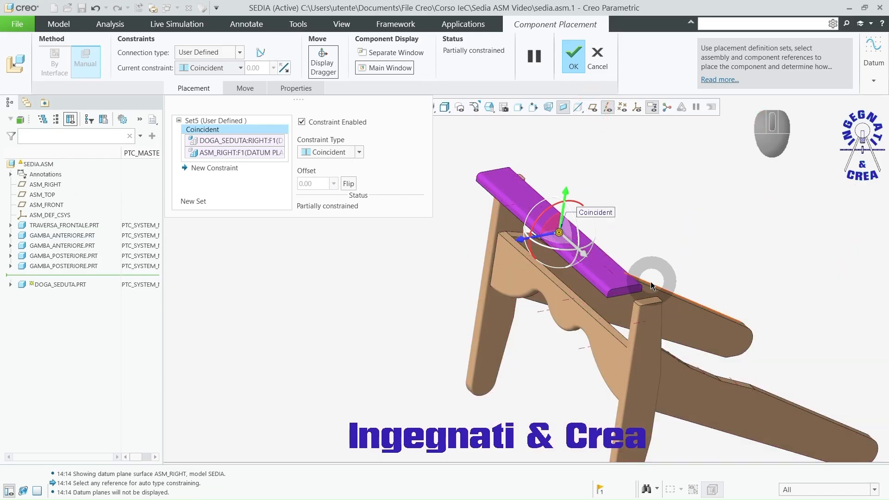
Step: Make the slat's broad face coincident with the rear leg's first upper surface beside the front leg
middle_drag(651, 281, 613, 327)
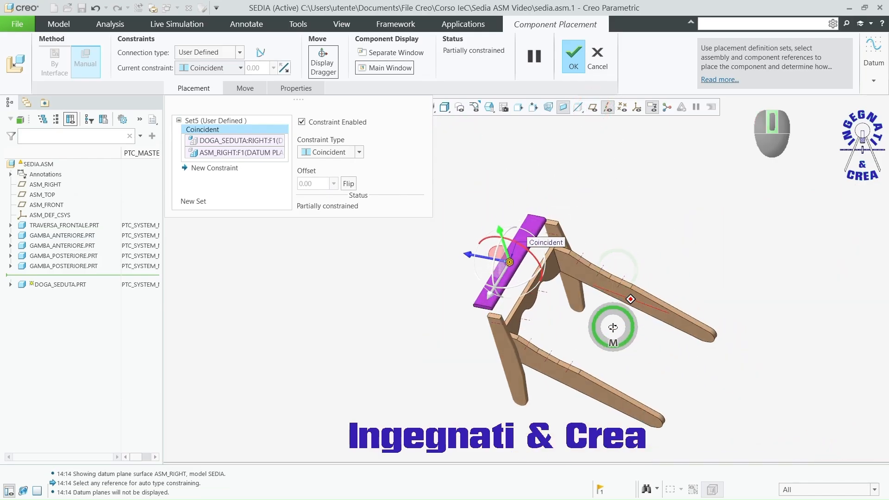
scroll(530, 323, down, 5)
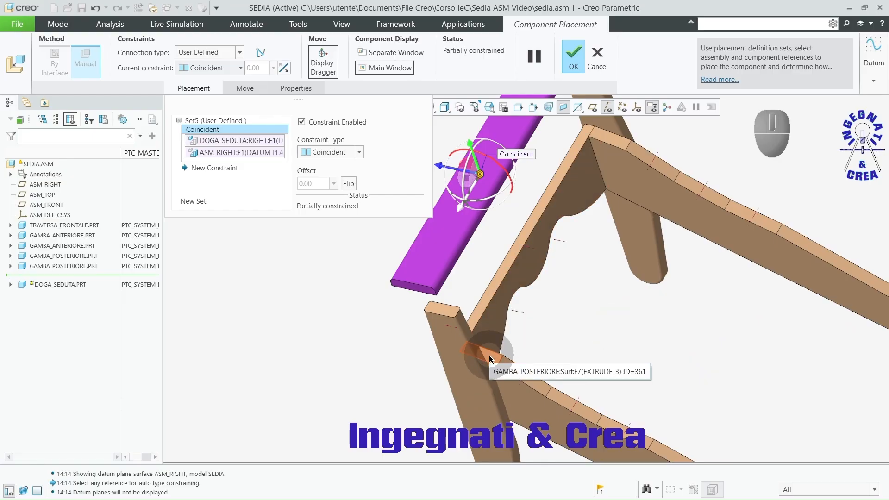
click(490, 359)
scroll(421, 333, down, 3)
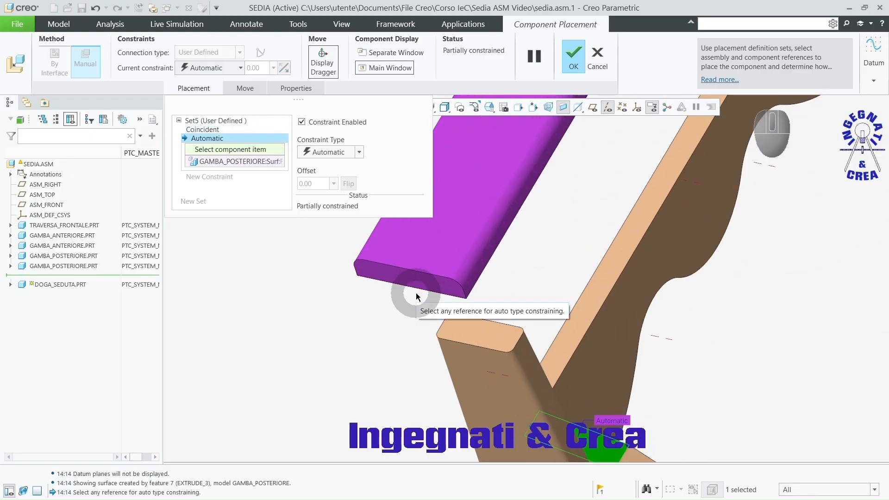
click(440, 254)
scroll(709, 319, up, 3)
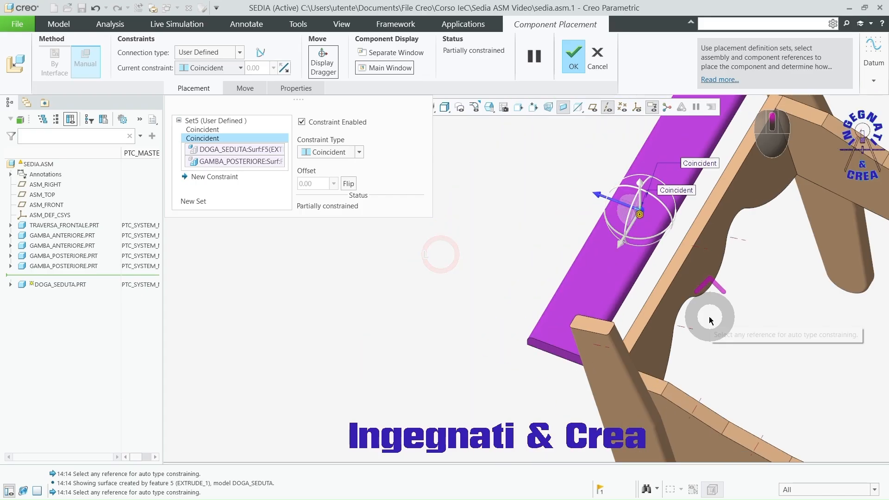
Step: Shift the slat rearward along its free direction so it sits behind the front crossbar on the rear legs
scroll(710, 317, up, 3)
middle_drag(763, 325, 801, 308)
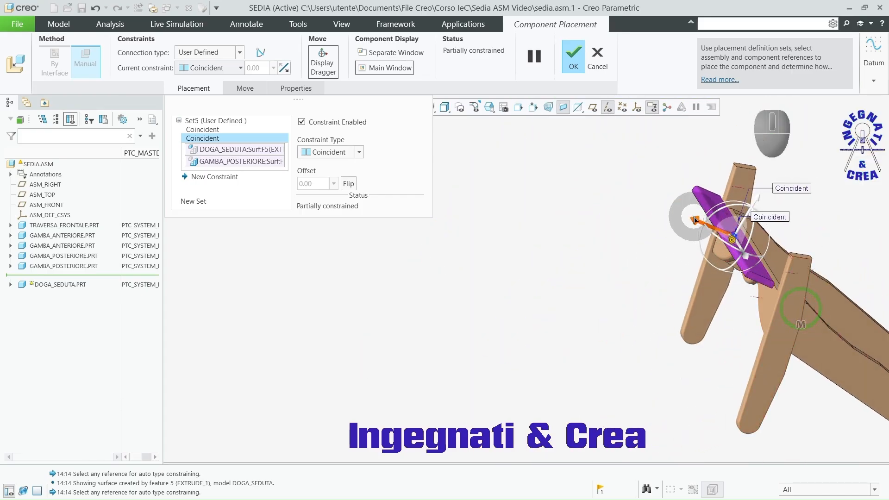
drag(694, 219, 738, 229)
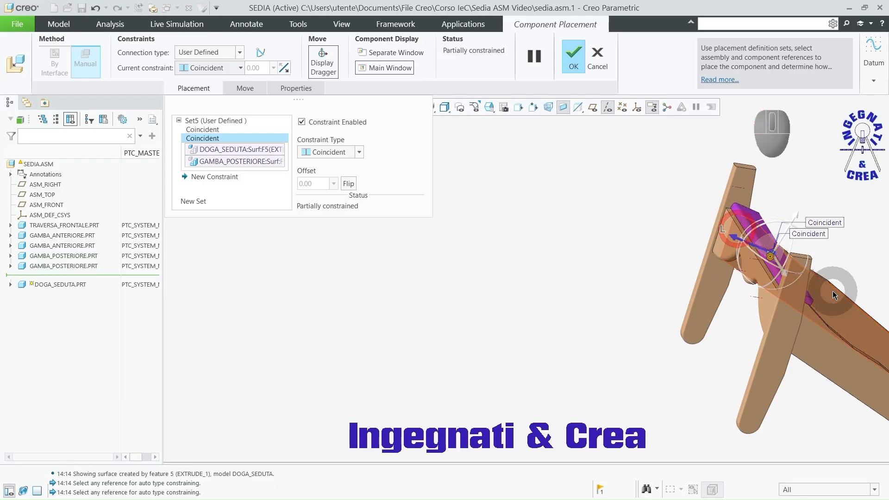
scroll(829, 301, down, 5)
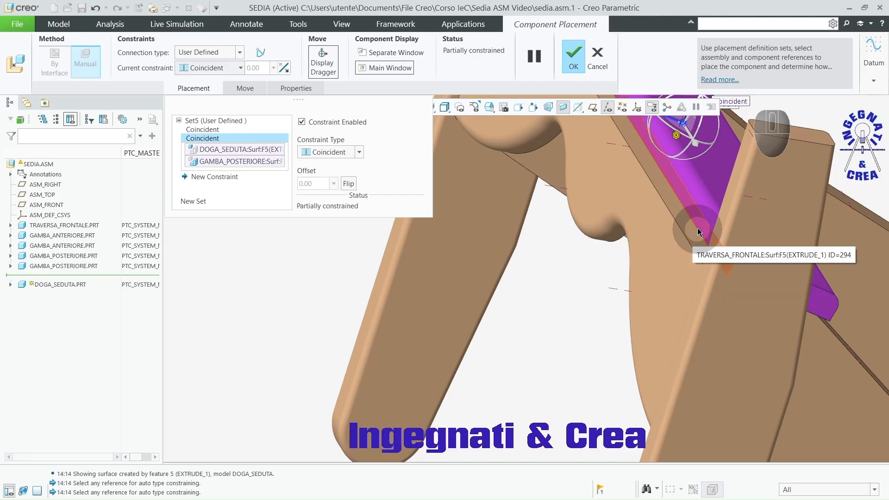
scroll(416, 290, up, 3)
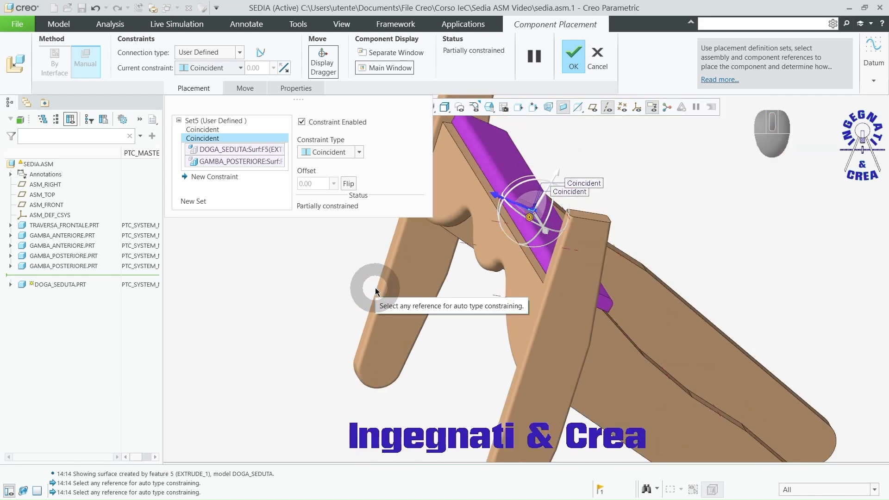
Step: Make the slat's lower long edge coincident with the front crossbar's large face and accept the fully constrained placement
click(524, 290)
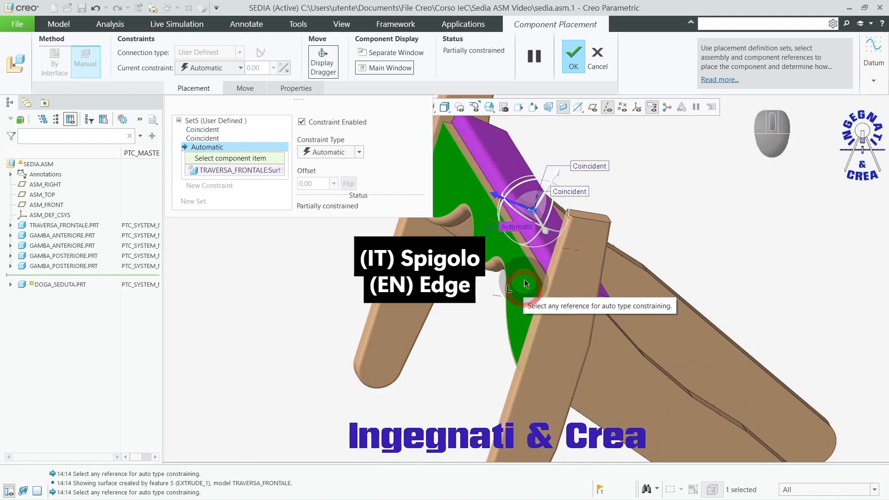
scroll(528, 284, down, 3)
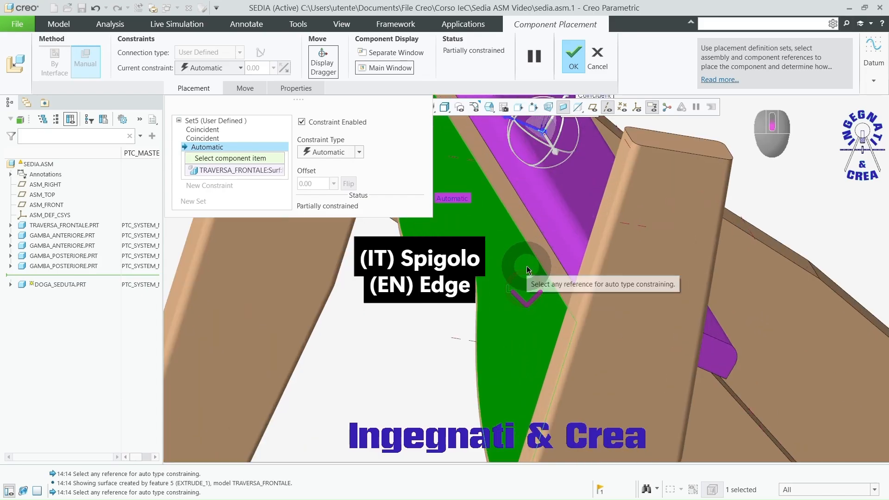
click(550, 250)
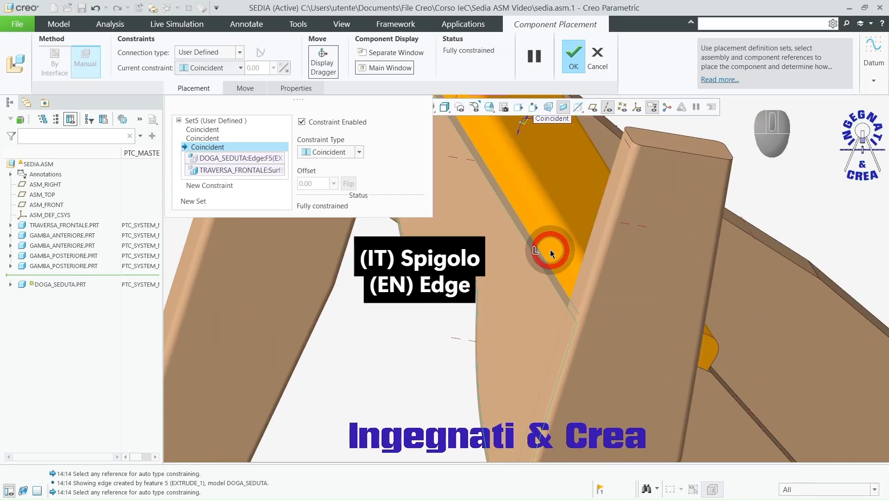
scroll(550, 250, up, 5)
mouse_move(501, 269)
middle_down()
mouse_move(524, 283)
mouse_move(494, 272)
middle_up()
click(573, 58)
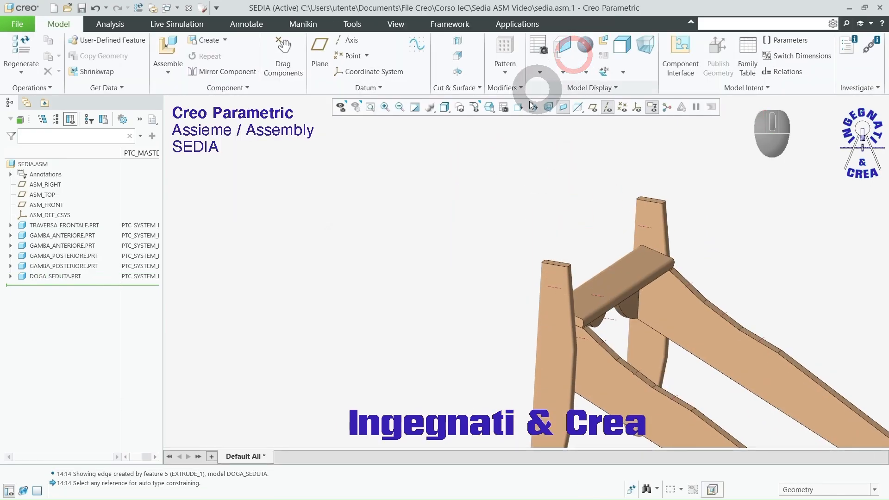
click(453, 162)
scroll(351, 246, up, 3)
scroll(558, 340, down, 3)
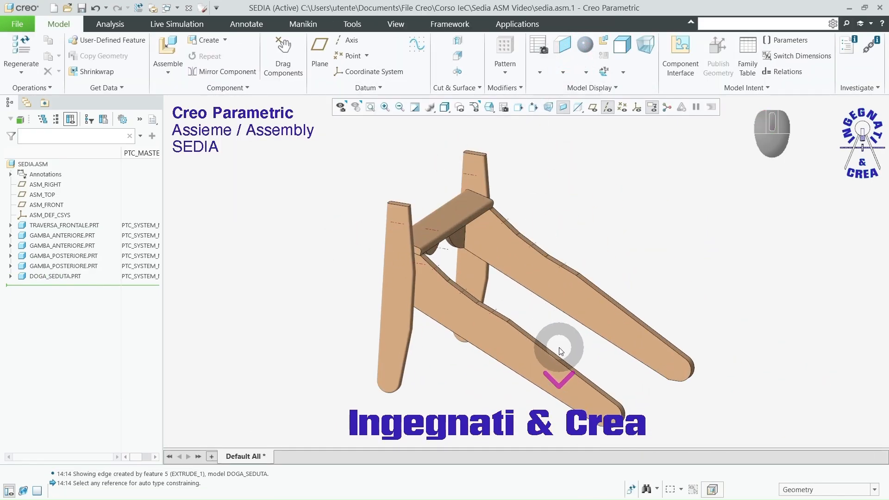
Step: Add a second doga_seduta.prt to the assembly and move the slat freely to above the rear legs
mouse_move(540, 332)
middle_down()
mouse_move(537, 320)
mouse_move(542, 337)
middle_up()
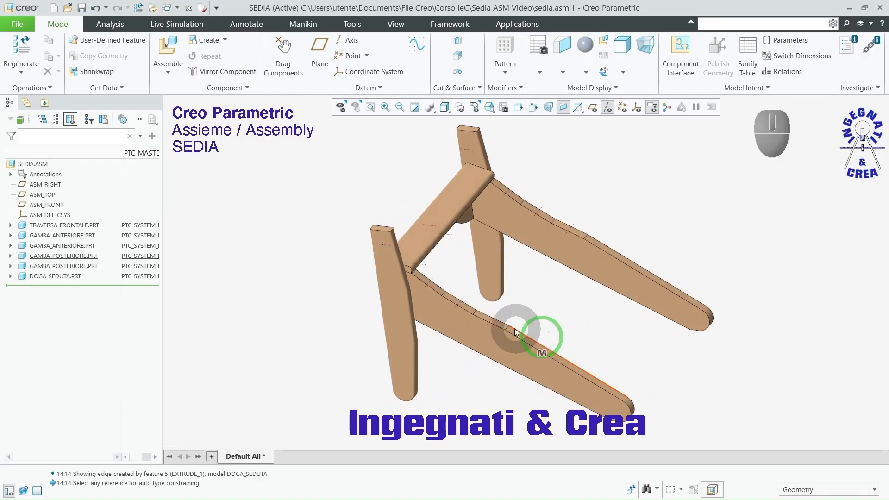
click(174, 47)
click(555, 328)
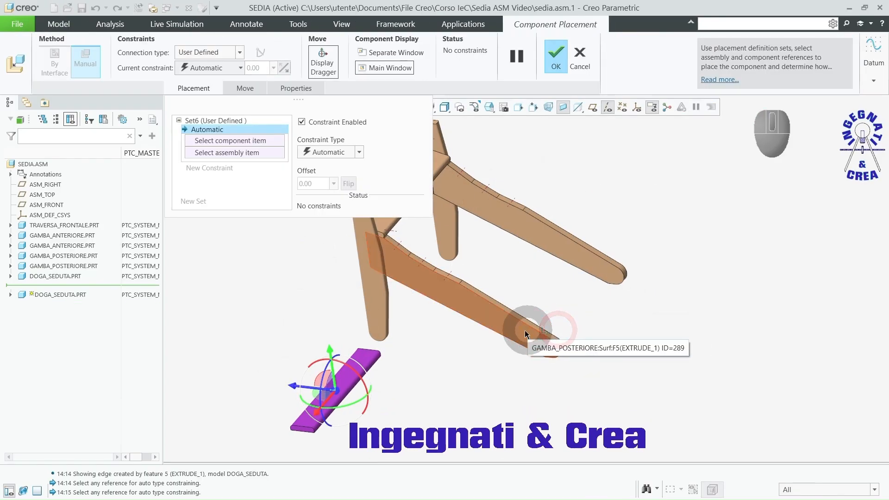
ctrl+alt+right_drag(431, 355, 632, 139)
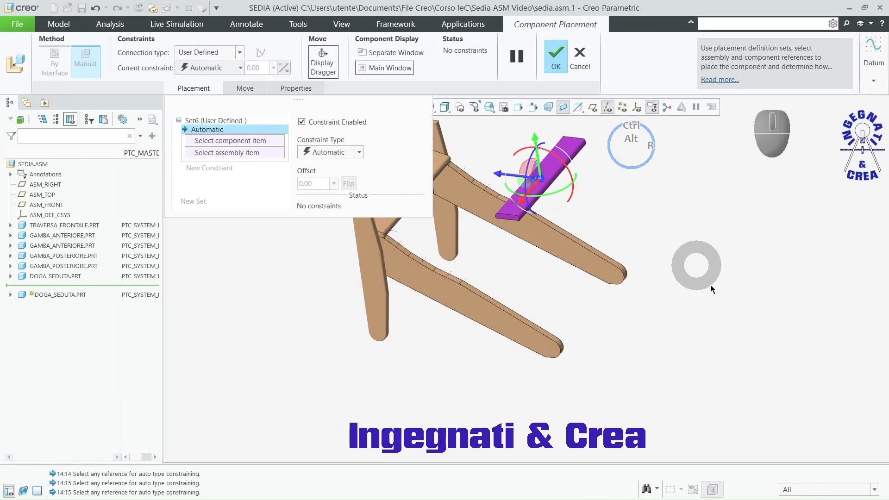
middle_drag(710, 285, 495, 260)
scroll(495, 260, up, 4)
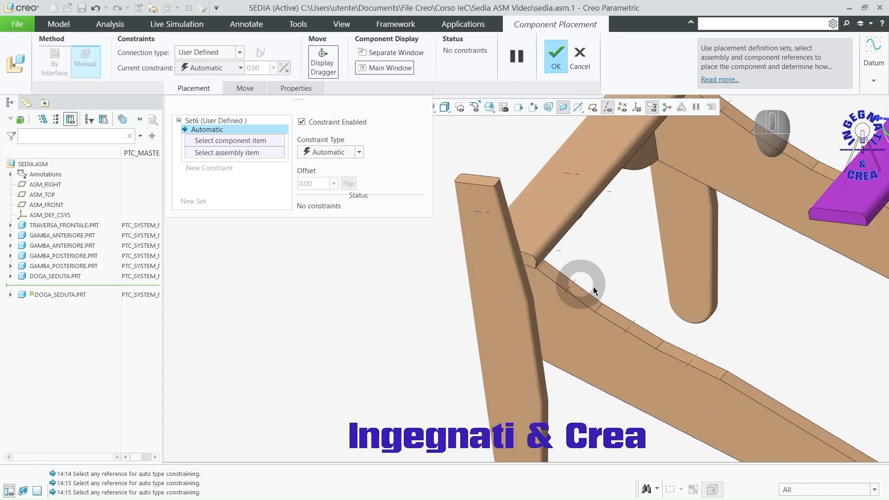
Step: Make the second slat's broad underside coincident with the rear leg's upper surface behind the first slat, deleting the extra automatic constraint
click(823, 213)
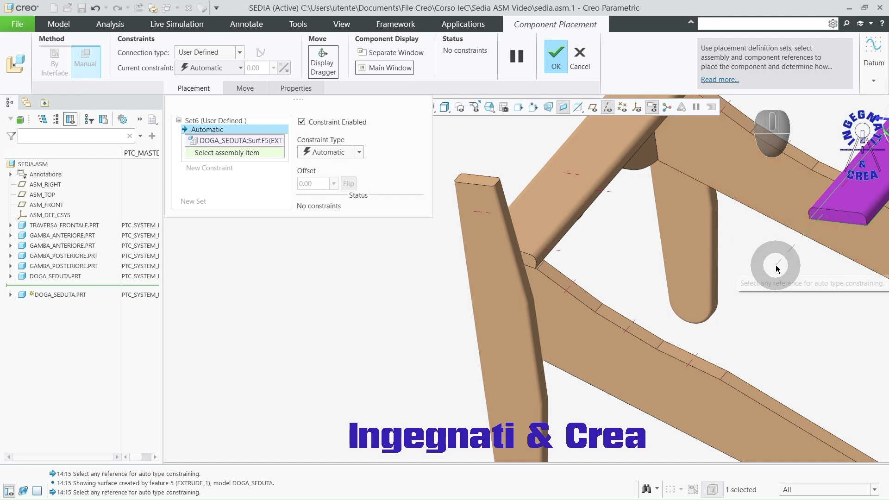
click(559, 279)
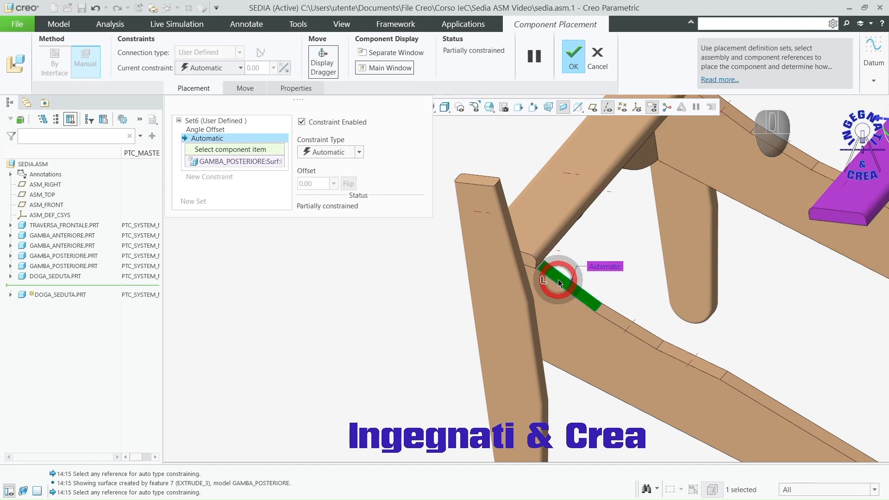
right_click(225, 139)
click(244, 145)
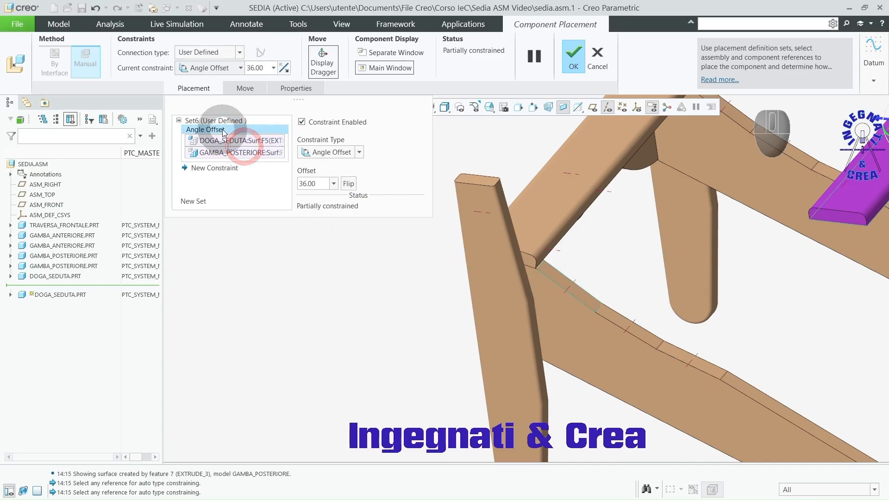
click(360, 153)
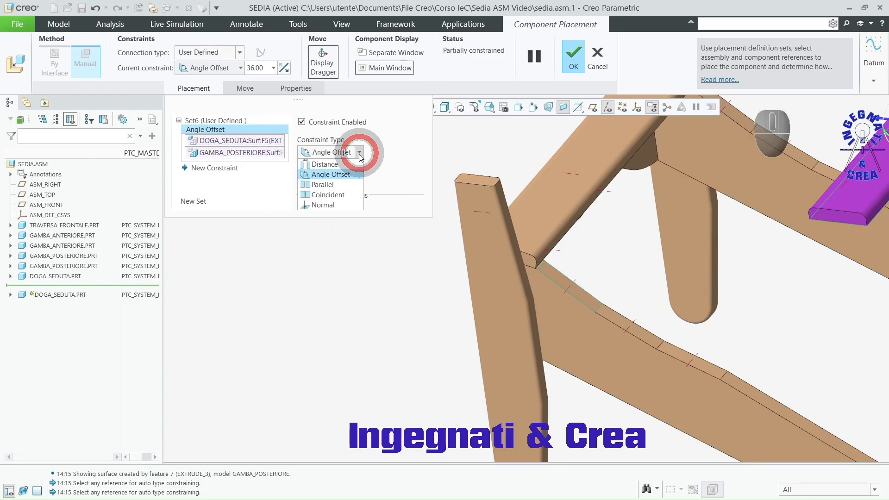
click(342, 203)
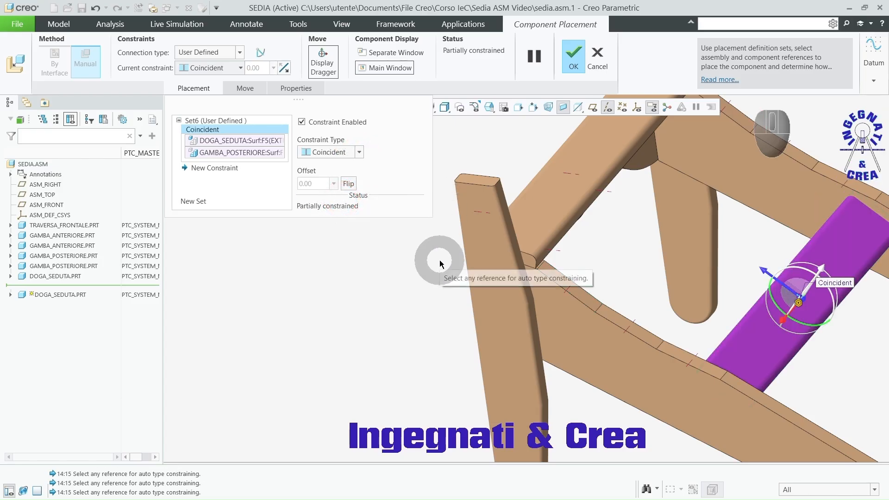
Step: Show the datum planes and add a constraint making the second slat's FRONT plane coincident with the rear leg's axis A_1
click(211, 169)
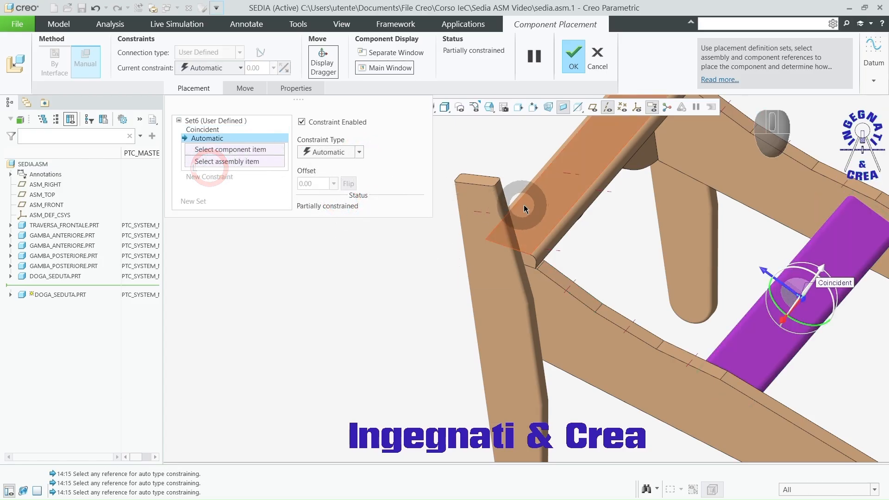
click(591, 175)
click(593, 107)
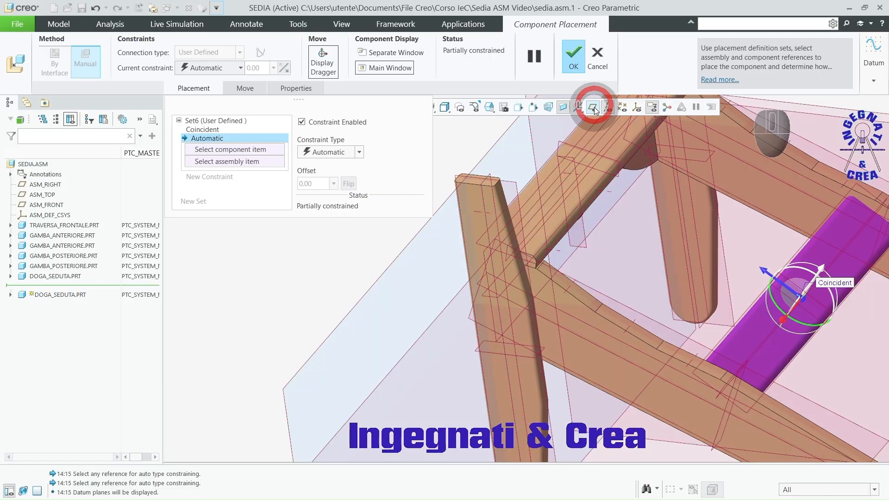
click(761, 346)
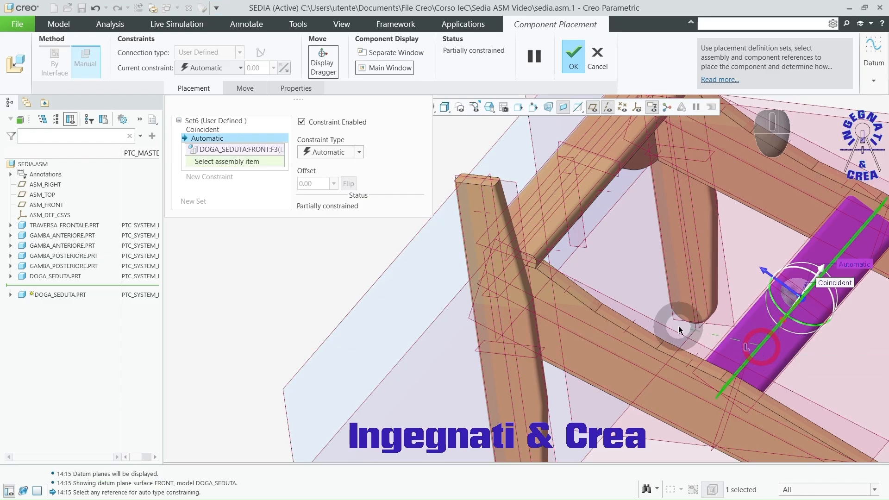
right_click(570, 291)
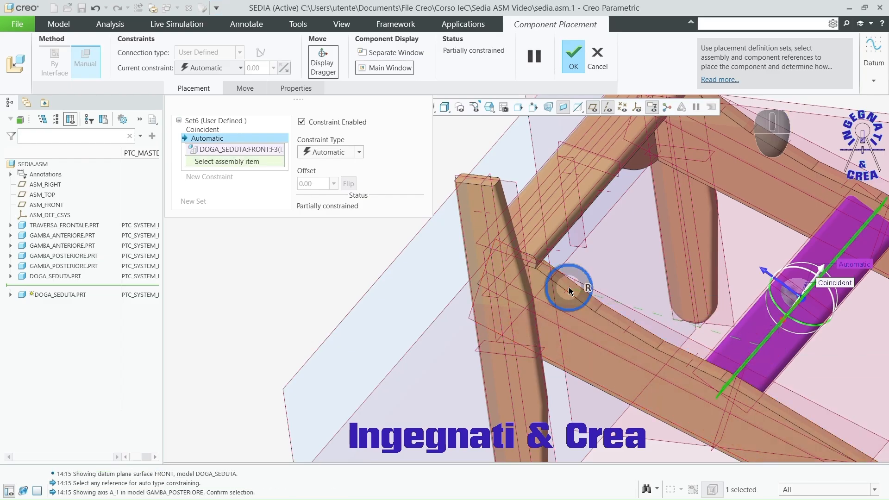
click(569, 290)
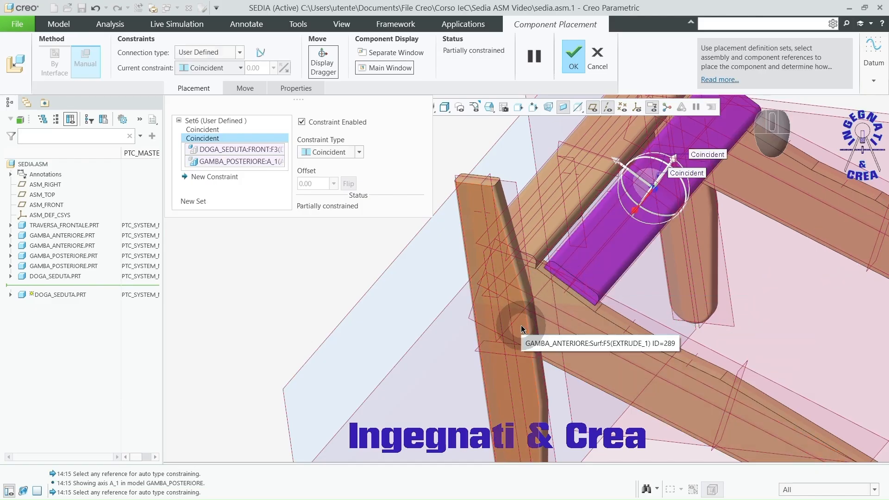
Step: Hide the datum planes, make the slat's end face coincident with the rear leg's side face, and accept the placement
click(226, 177)
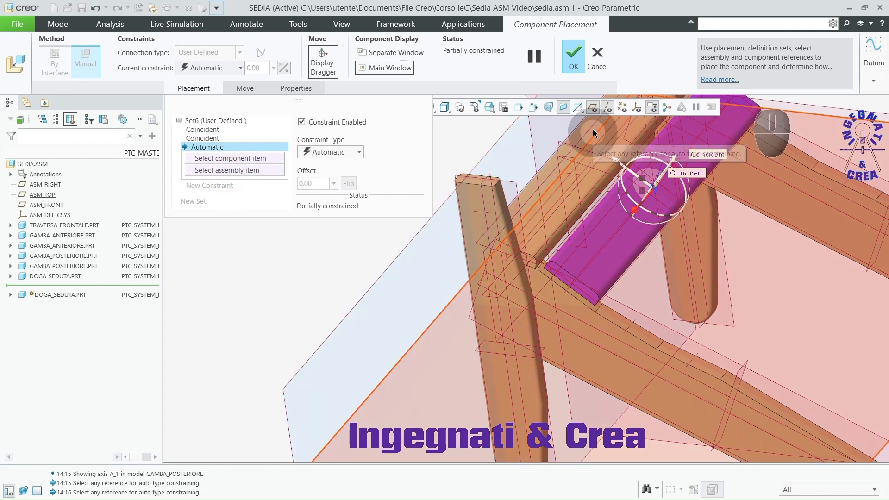
click(592, 107)
scroll(557, 280, down, 3)
click(561, 268)
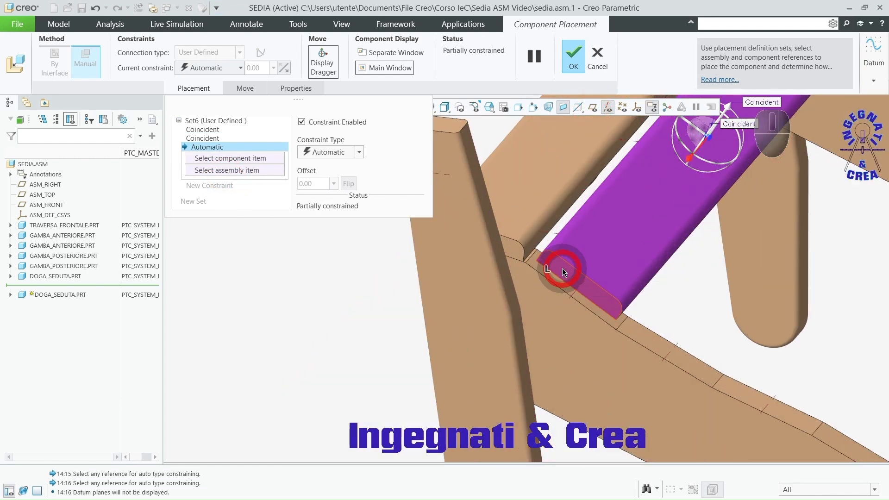
click(547, 288)
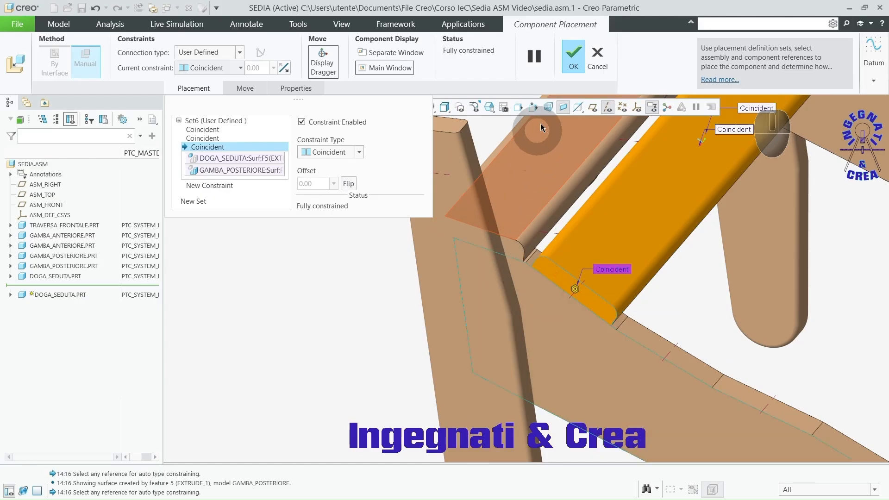
click(574, 59)
Step: Start repeating the second slat, varying its coincident leg-surface reference and its FRONT-to-A_1 axis reference
scroll(409, 196, up, 4)
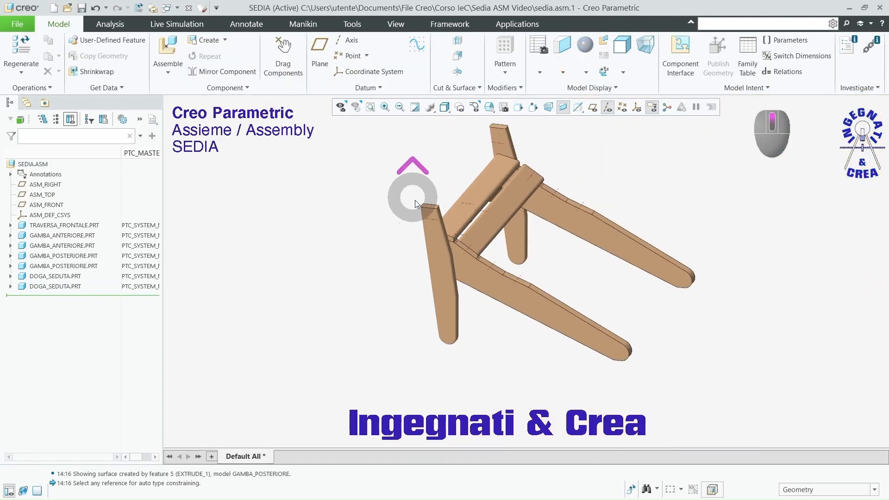
scroll(486, 287, down, 3)
middle_drag(486, 292, 479, 335)
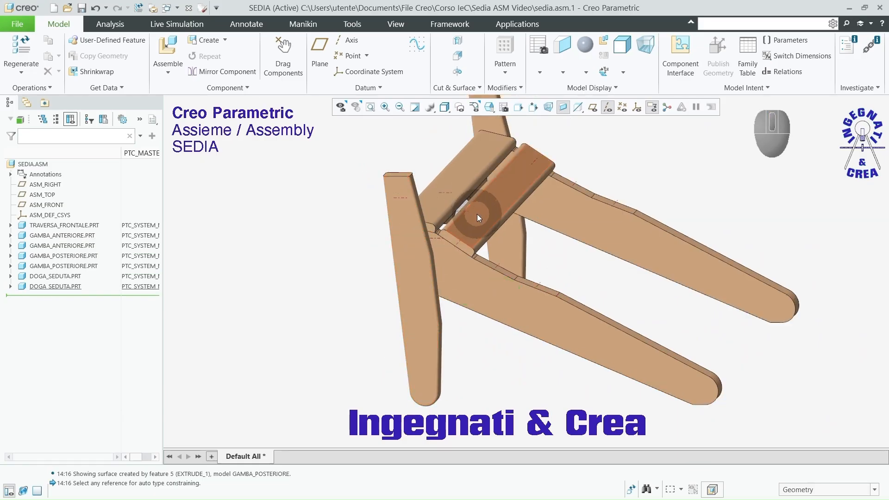
click(61, 287)
click(204, 56)
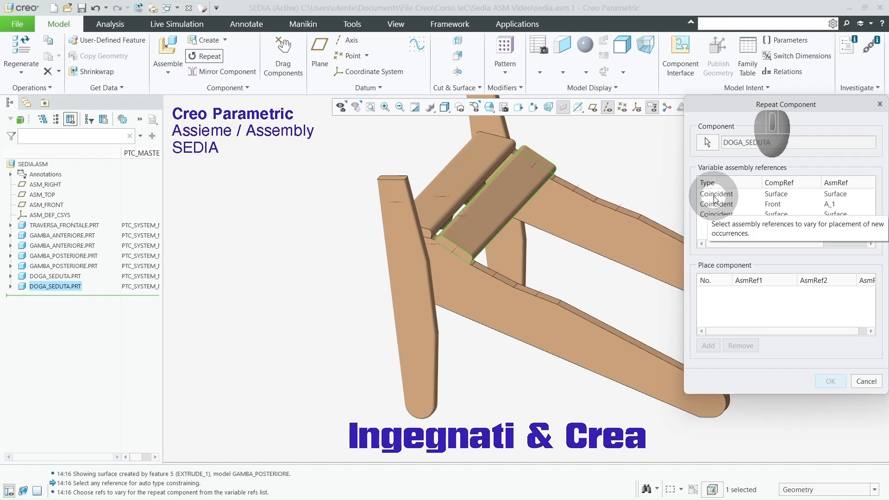
click(715, 196)
click(714, 205)
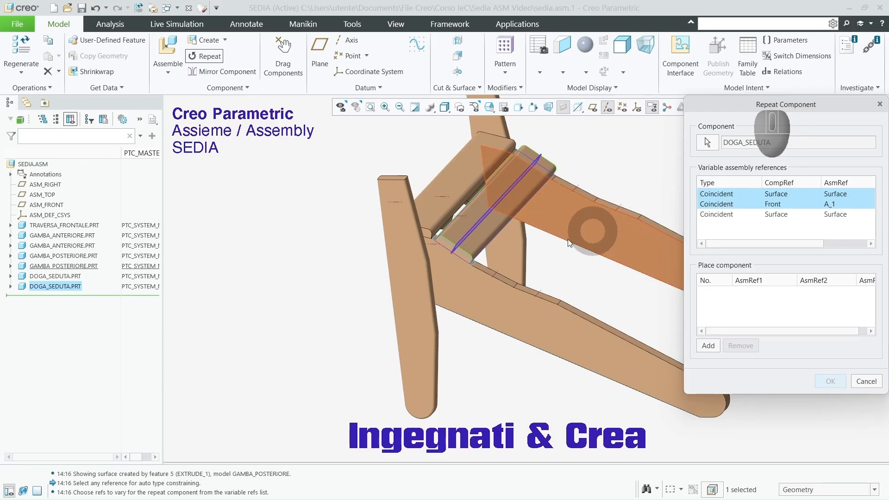
click(530, 273)
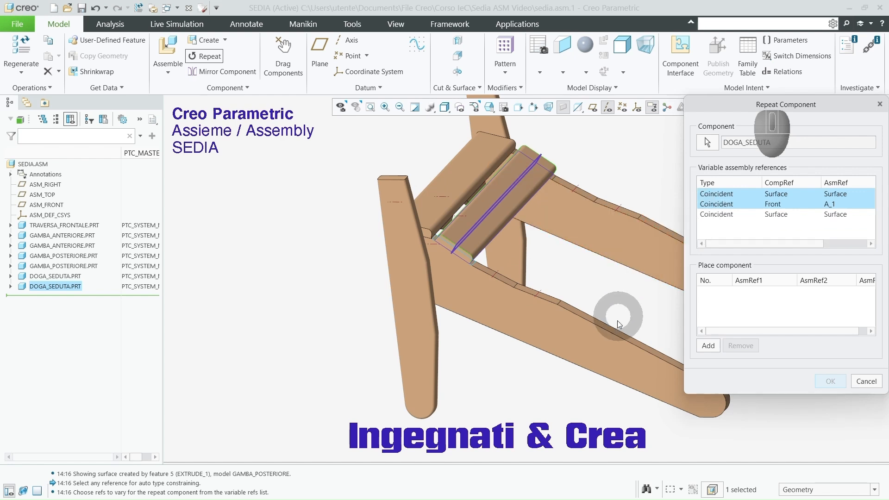
click(707, 346)
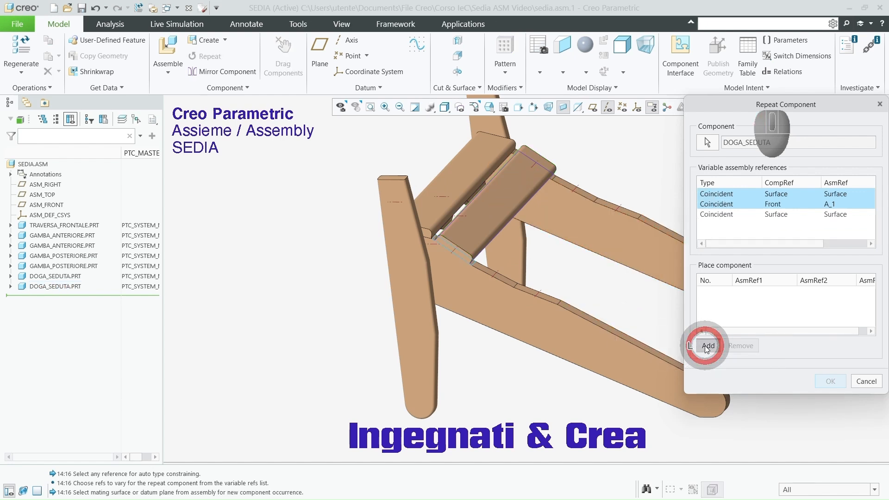
Step: Place two repeated slats on the rear leg's following two upper surfaces using axes A_2 and A_3, and accept the repetition
scroll(531, 260, down, 4)
scroll(531, 260, down, 2)
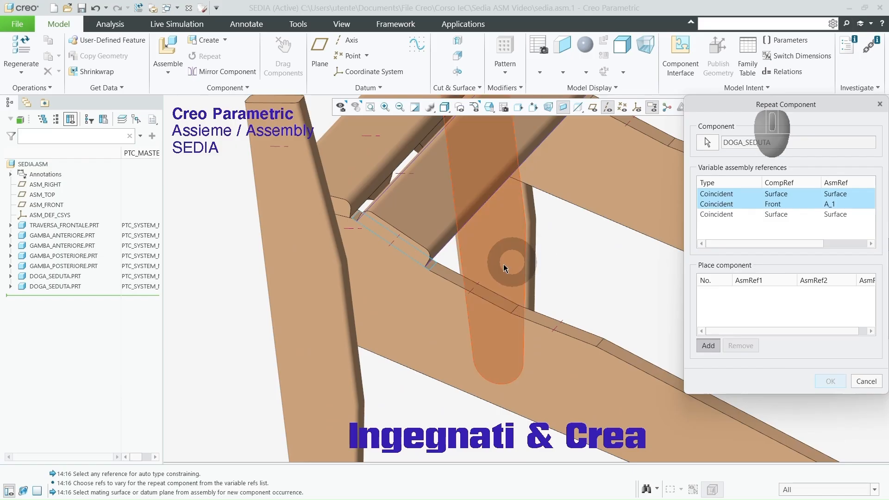
click(455, 276)
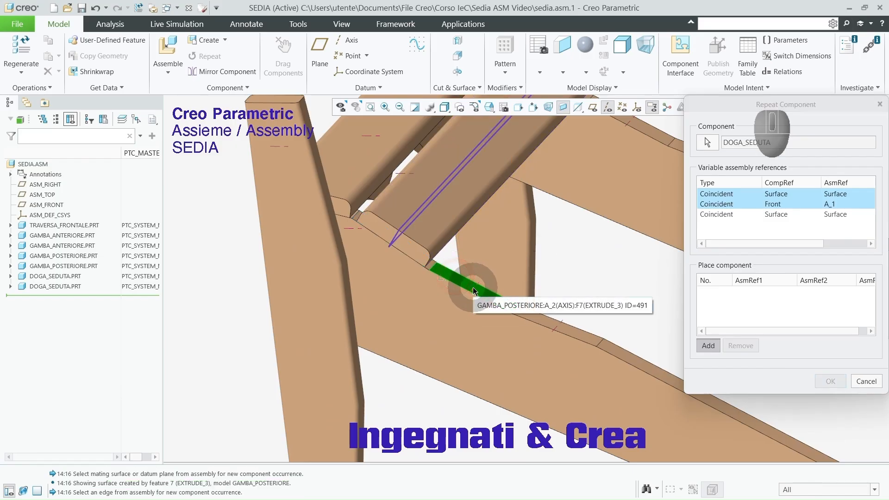
click(470, 284)
click(531, 317)
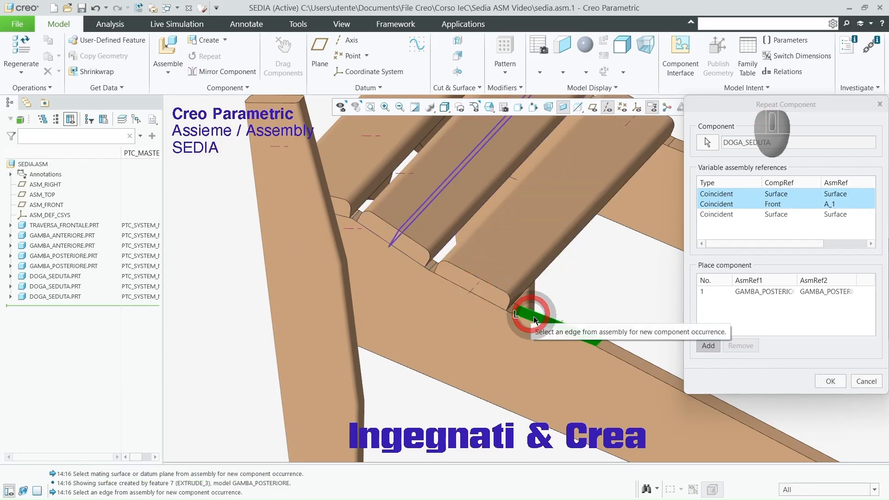
click(556, 329)
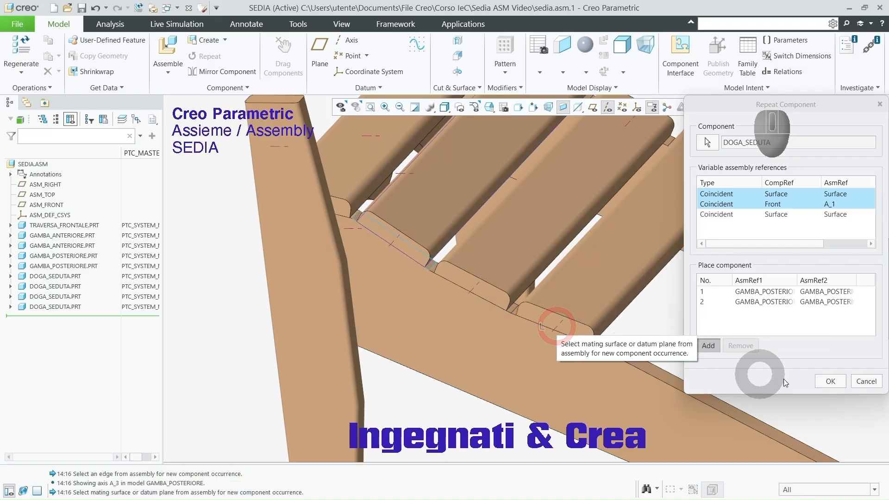
click(836, 382)
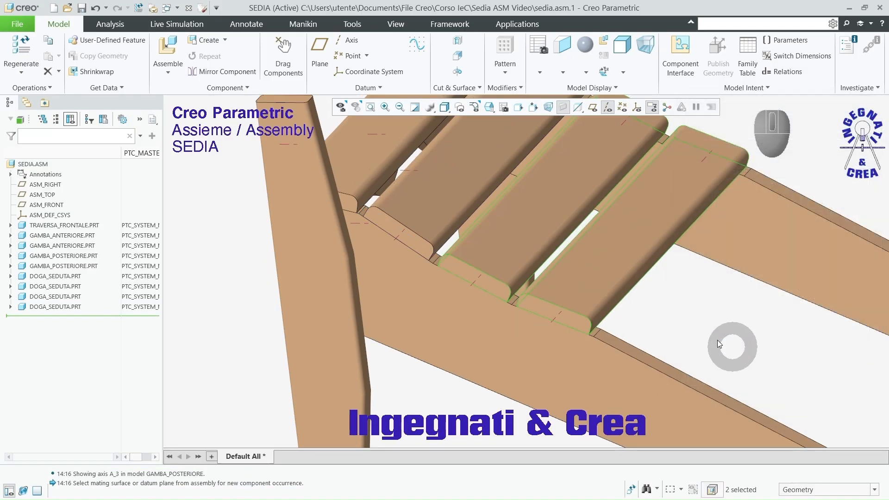
scroll(595, 298, up, 3)
click(355, 253)
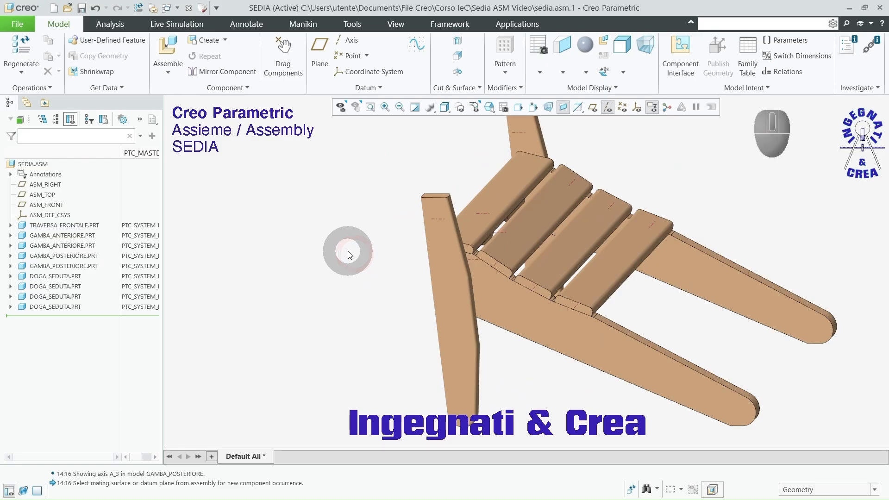
Step: Add supporto_inf_schienale.prt to the assembly and reorient it beside the rear legs, beyond the last seat slat
click(168, 56)
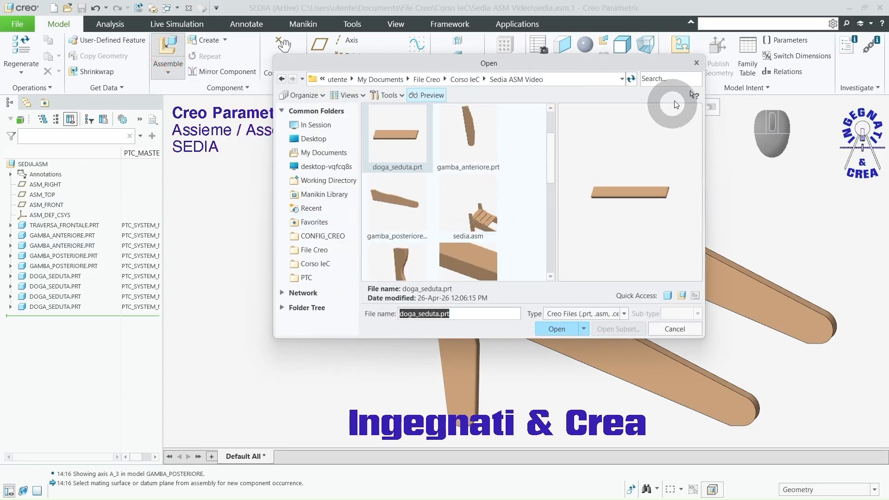
click(679, 81)
text(sup)
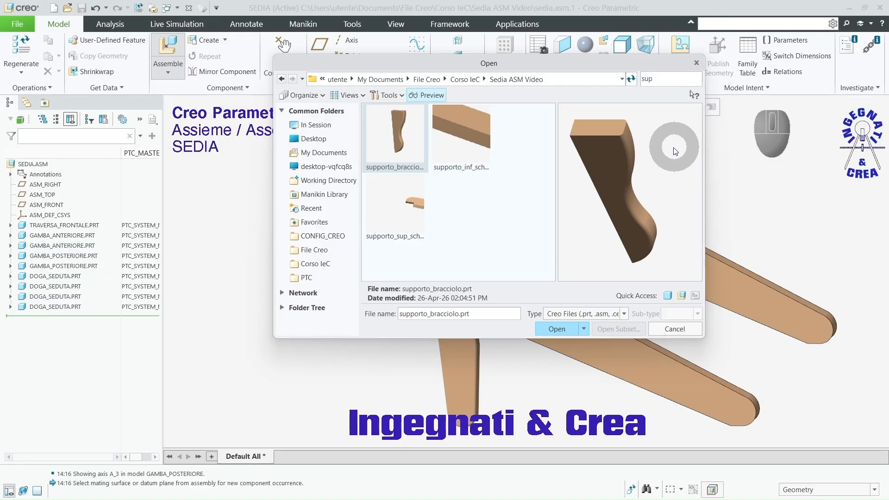
click(472, 150)
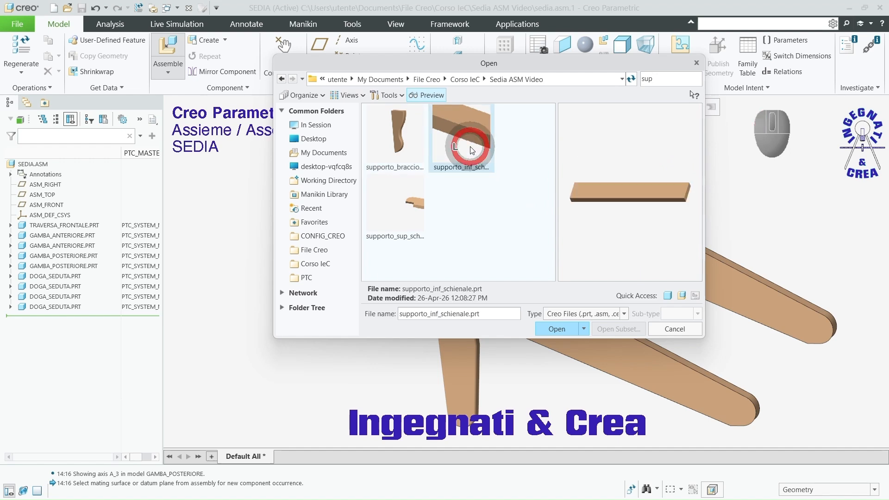
click(551, 327)
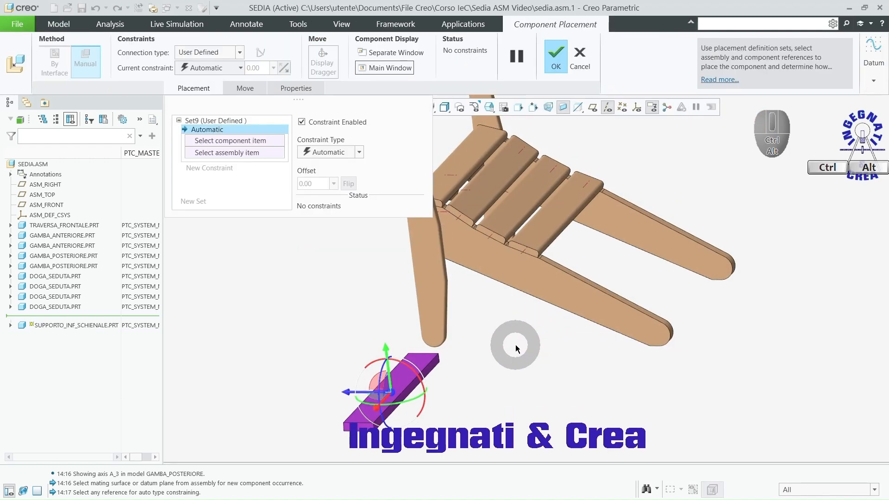
ctrl+alt+middle_drag(512, 341, 733, 187)
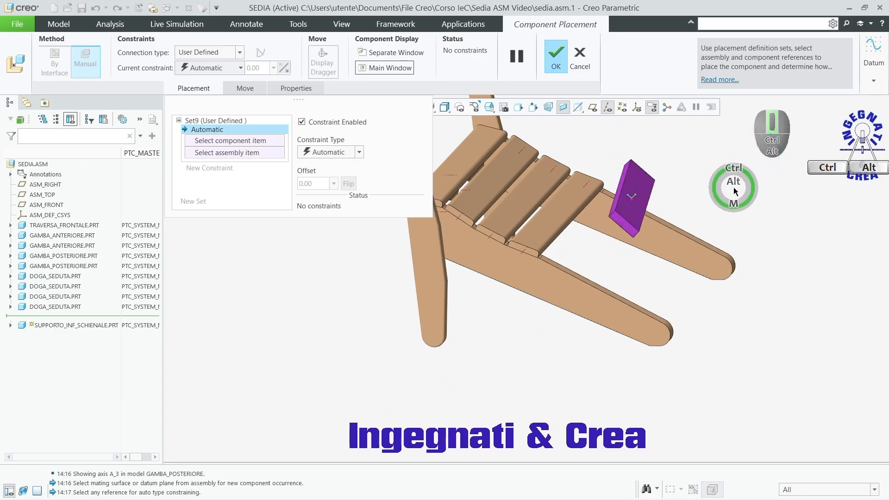
scroll(592, 211, down, 6)
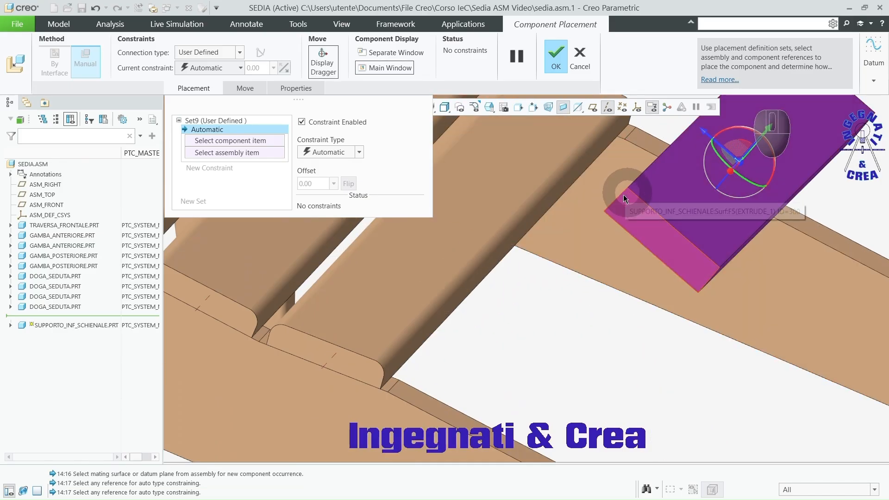
scroll(602, 285, up, 6)
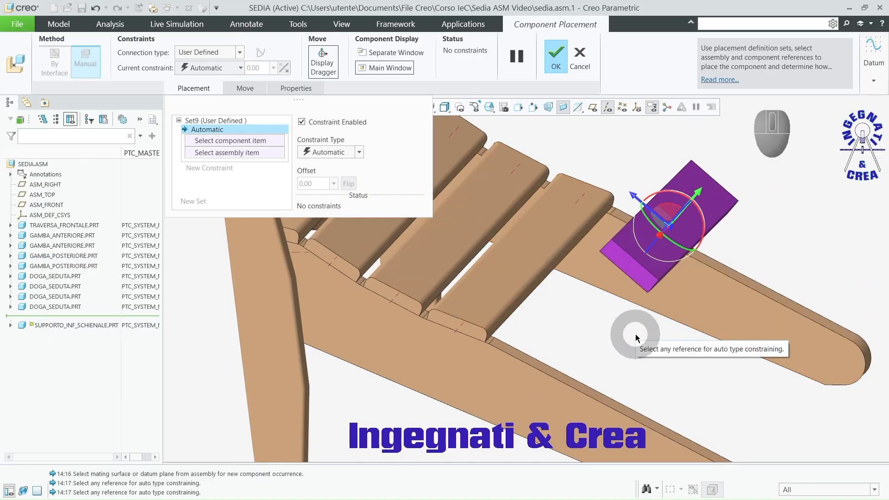
Step: Constrain the lower backrest support's broad face as coincident with the rear leg's upper surface beyond the last slat
scroll(532, 338, down, 4)
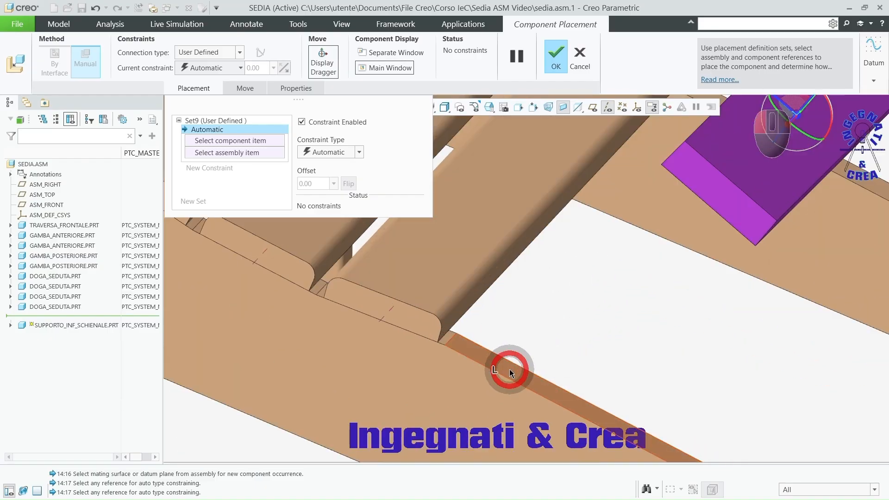
click(509, 369)
click(723, 201)
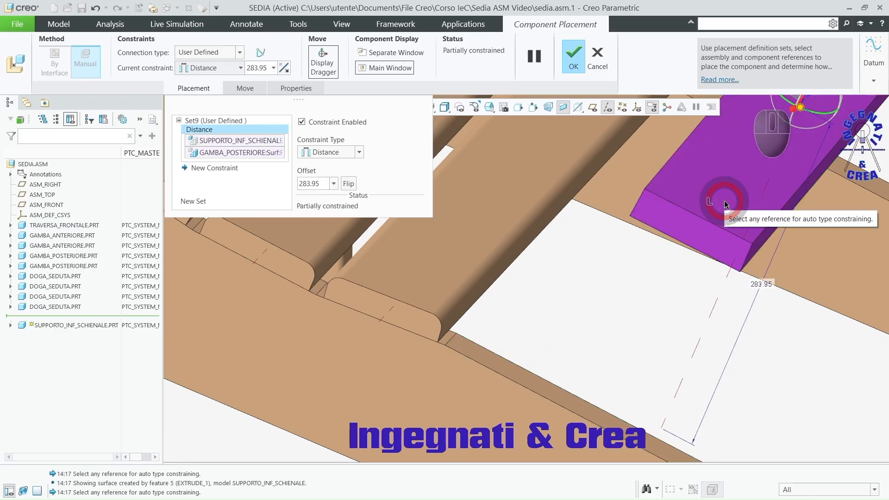
click(360, 153)
click(351, 183)
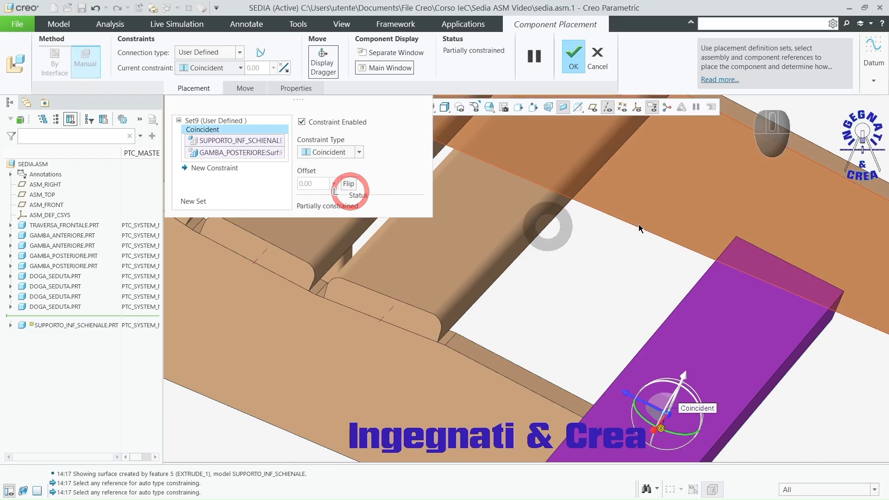
Step: Add a constraint between the lower backrest support's end face and the rear leg's outer side face
click(616, 377)
click(584, 322)
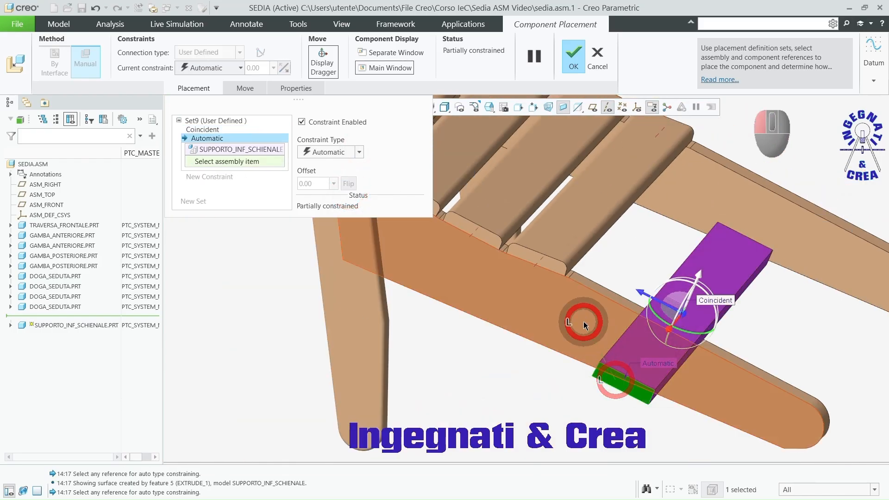
scroll(581, 314, down, 3)
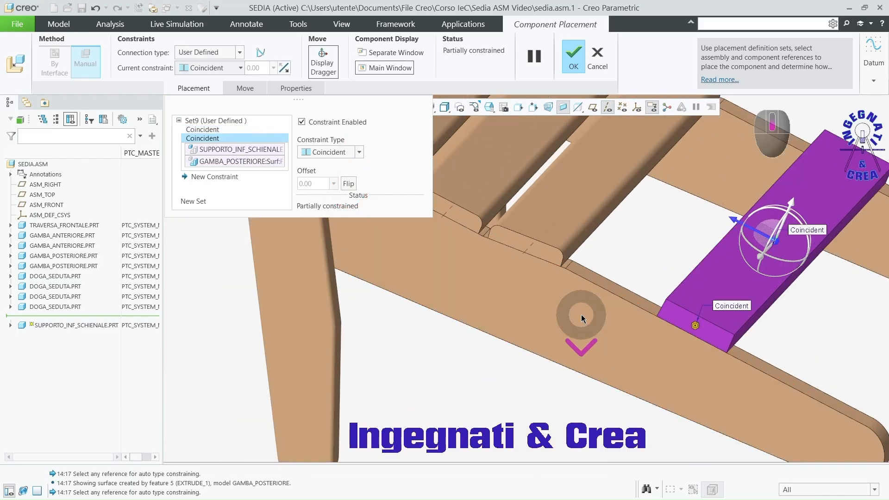
scroll(597, 296, down, 4)
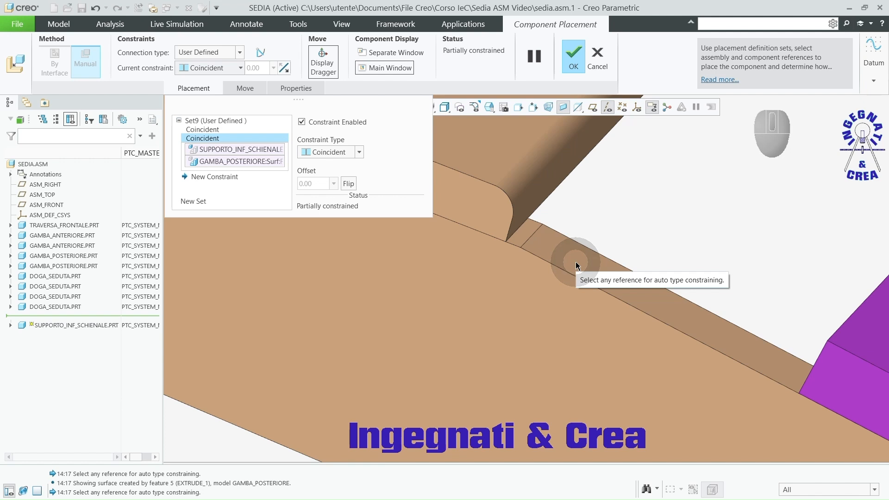
Step: Make the lower backrest support's long edge coincident with the rear leg's cross edge beside the last slat
right_click(537, 233)
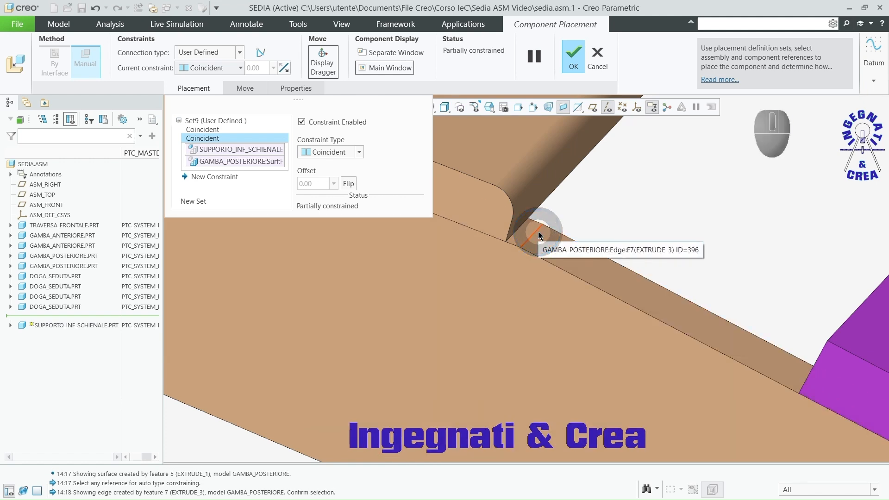
click(538, 235)
scroll(729, 337, up, 5)
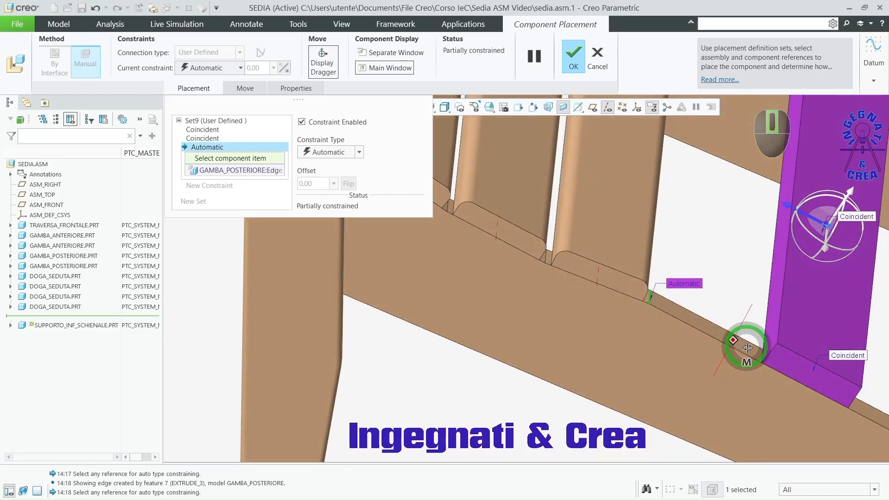
click(757, 326)
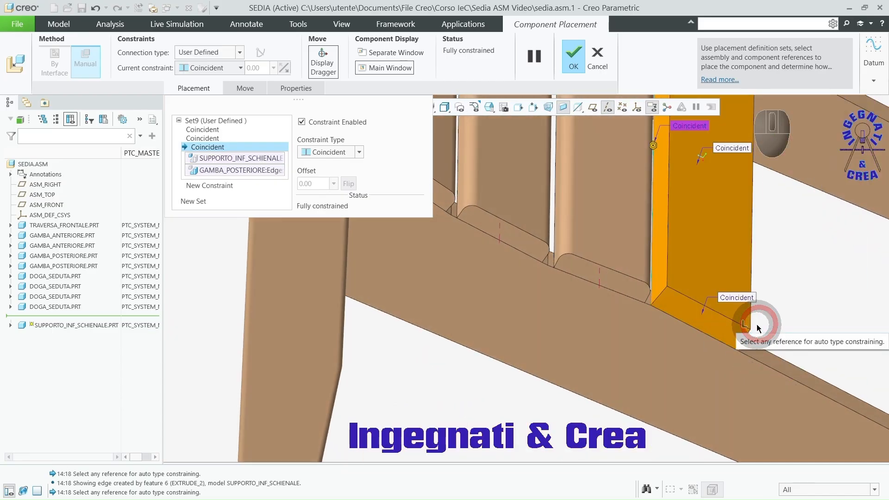
click(777, 364)
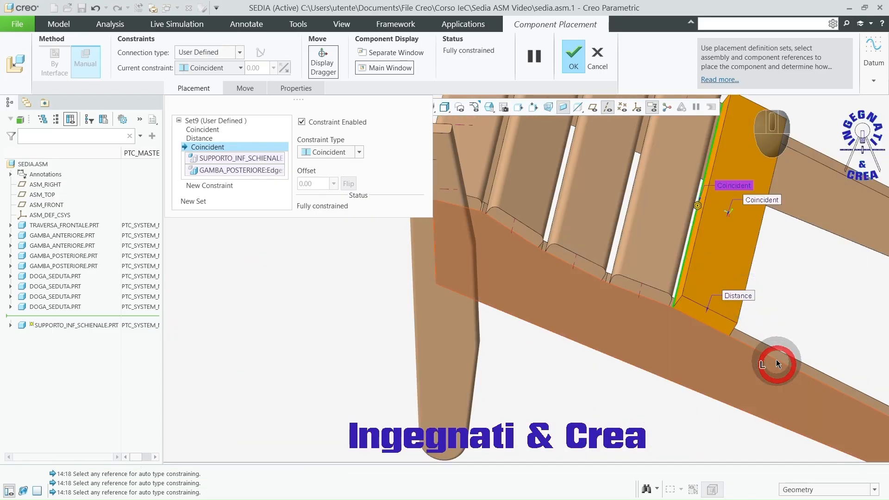
Step: Change the support's edge constraint to Distance, set the offset to 34, and accept the placement
right_click(736, 186)
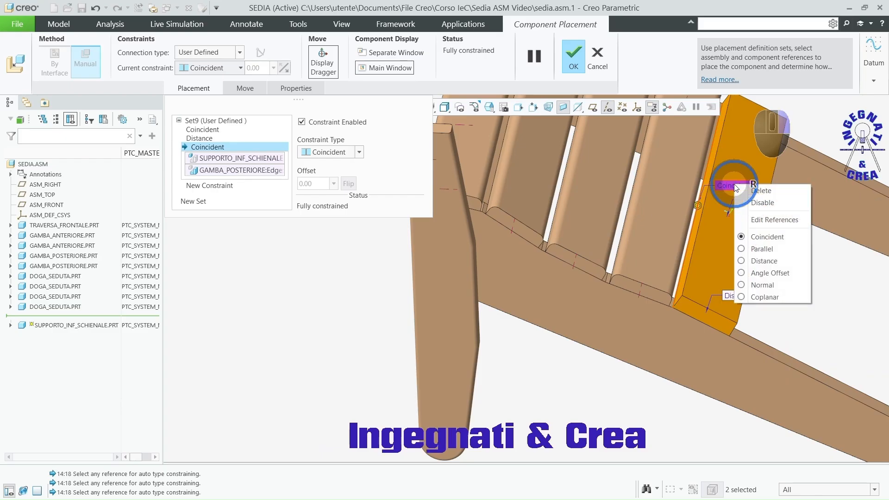
click(757, 262)
click(706, 212)
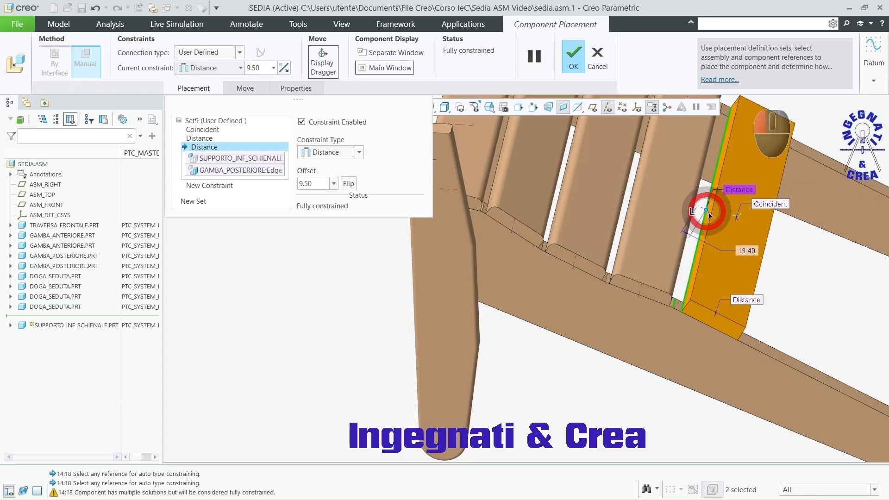
drag(708, 215, 762, 257)
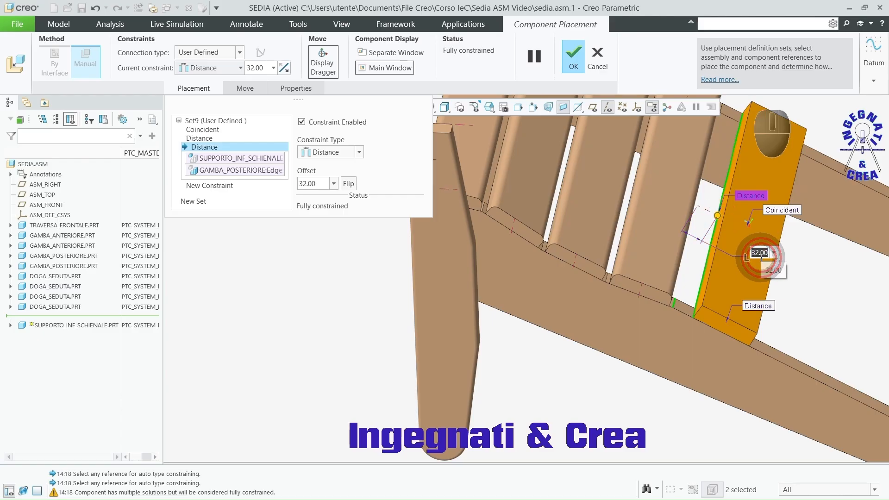
text(34)
key(Return)
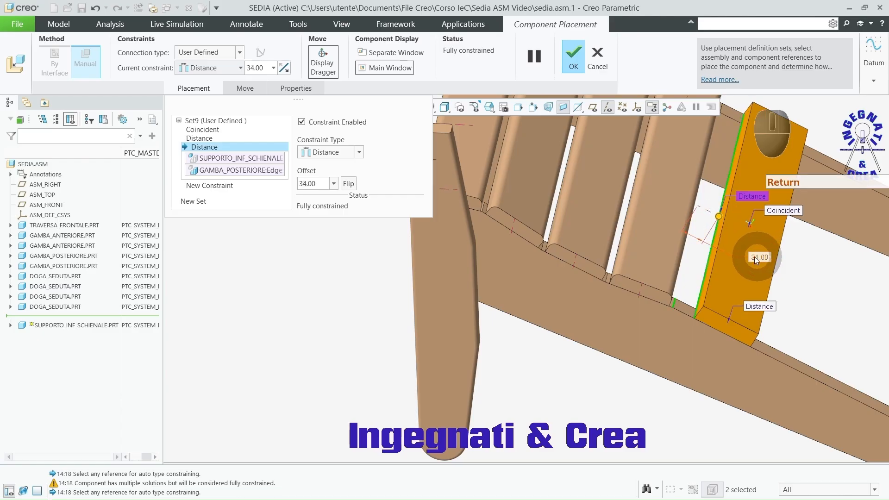
click(576, 57)
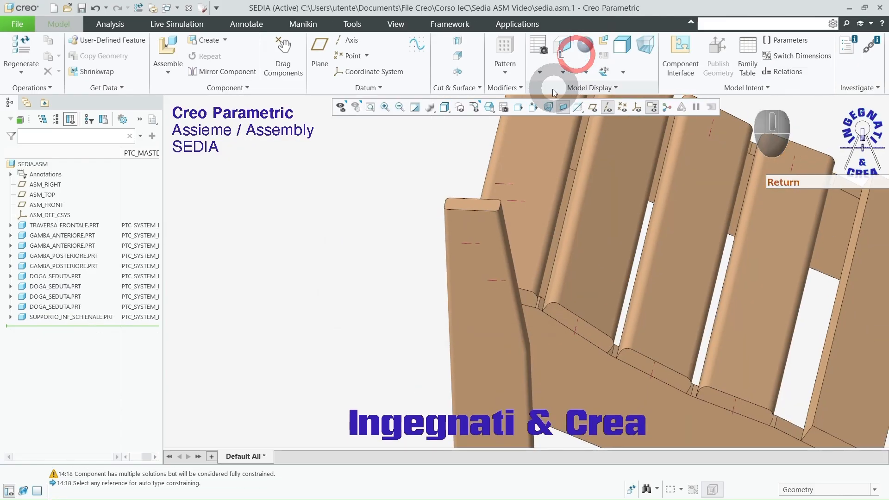
scroll(441, 234, up, 5)
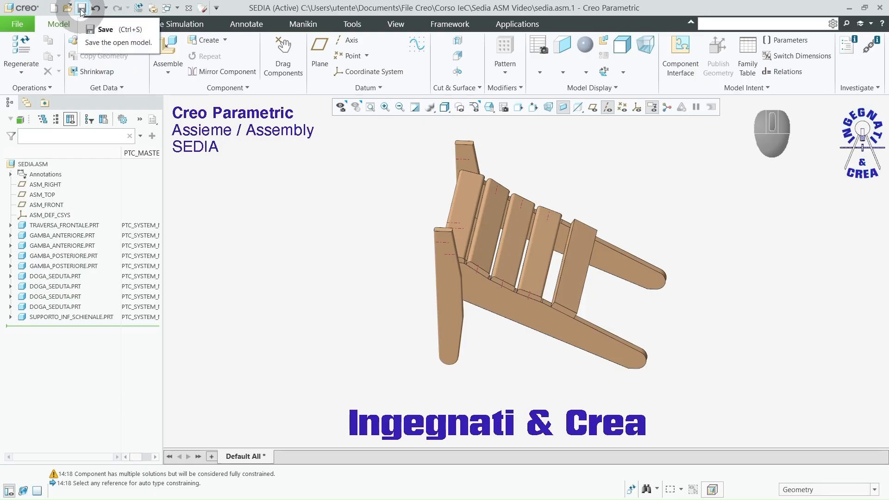
Step: Add bracciolo_destro.prt to the assembly and move it above the far front leg
click(168, 46)
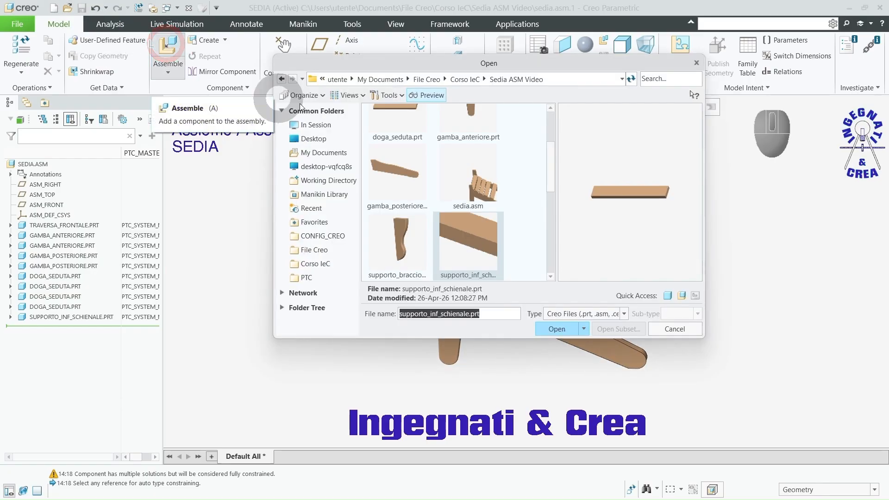
click(677, 78)
text(bra)
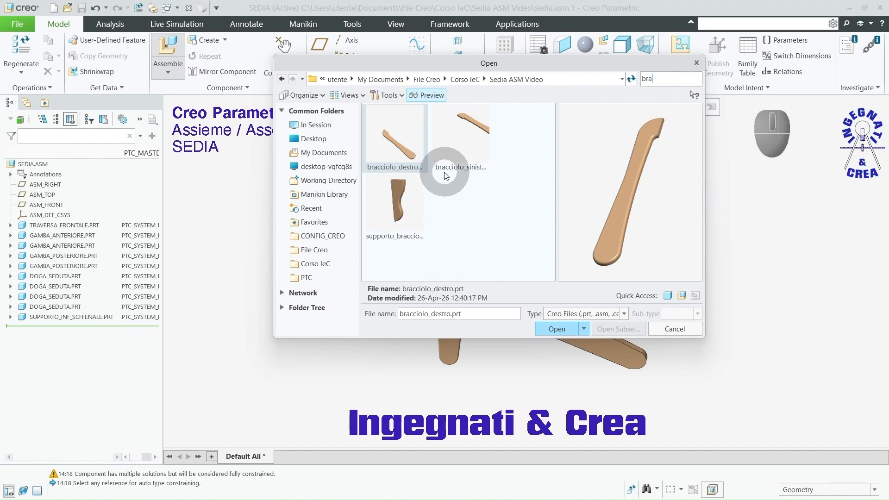
click(394, 155)
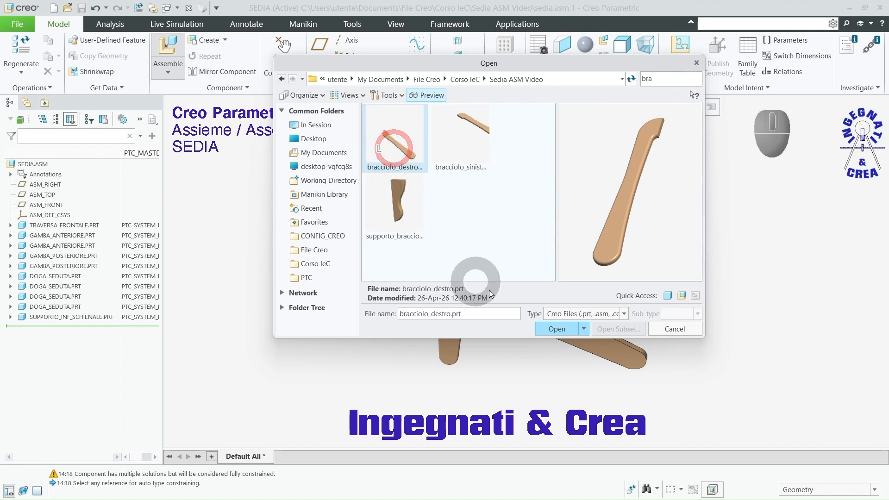
click(553, 329)
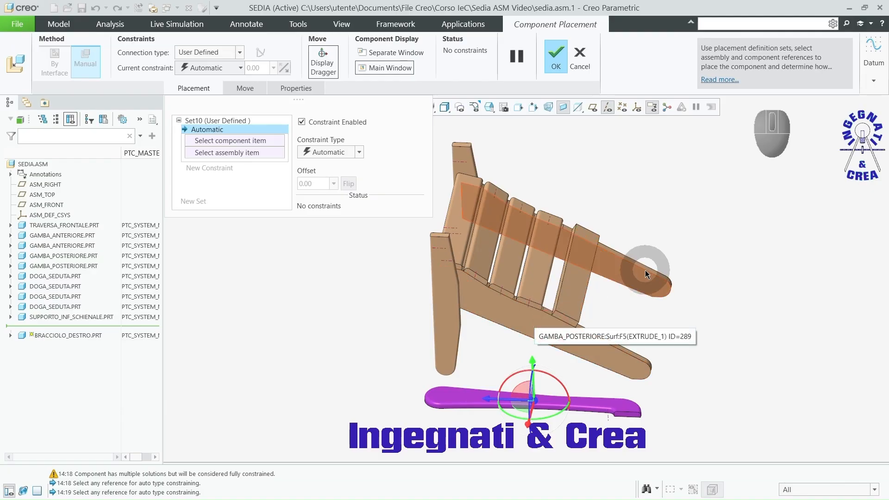
ctrl+alt+right_drag(645, 273, 663, 18)
scroll(685, 253, down, 2)
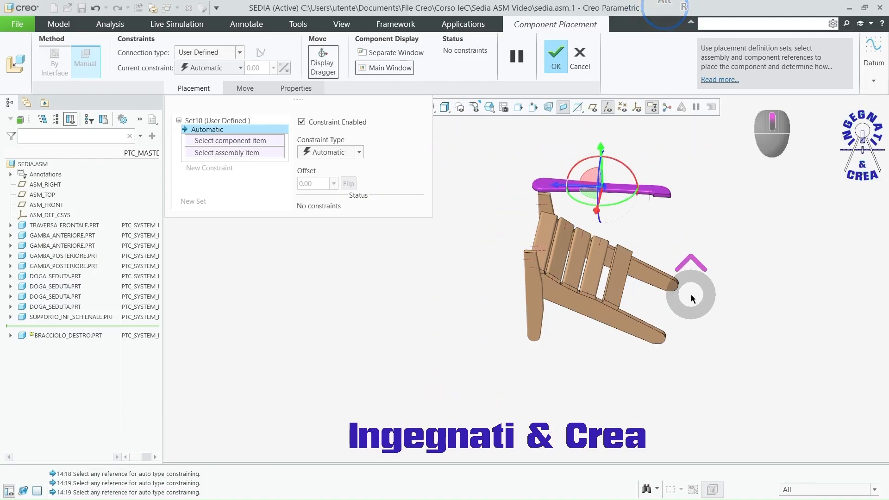
scroll(596, 150, down, 5)
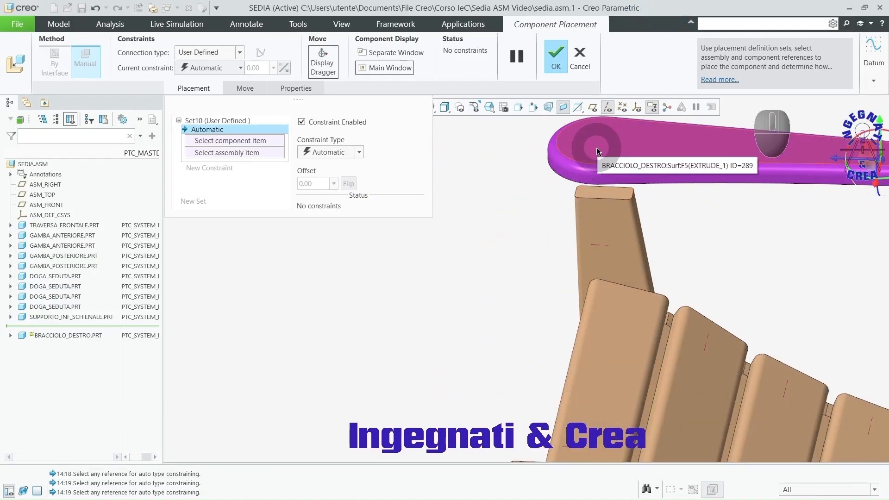
Step: Make the right armrest's broad flat face coincident with the far front leg's top end face
click(594, 150)
click(599, 191)
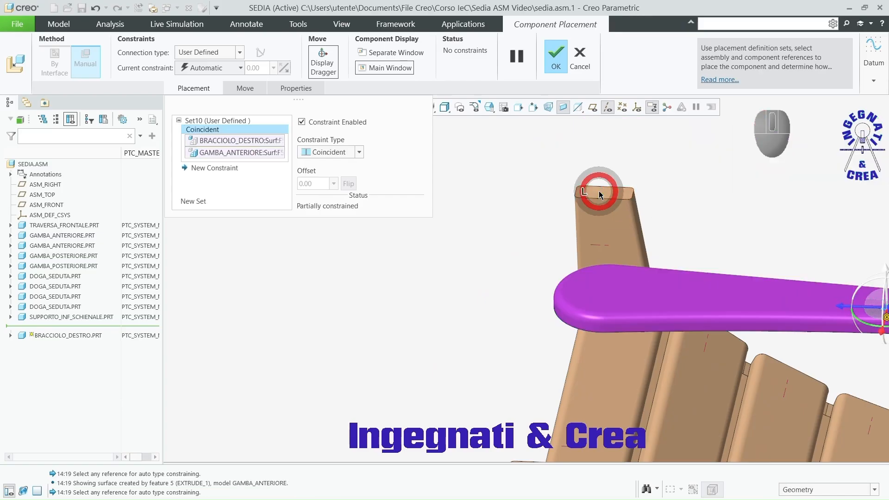
mouse_move(479, 244)
middle_down()
mouse_move(455, 256)
mouse_move(468, 255)
middle_up()
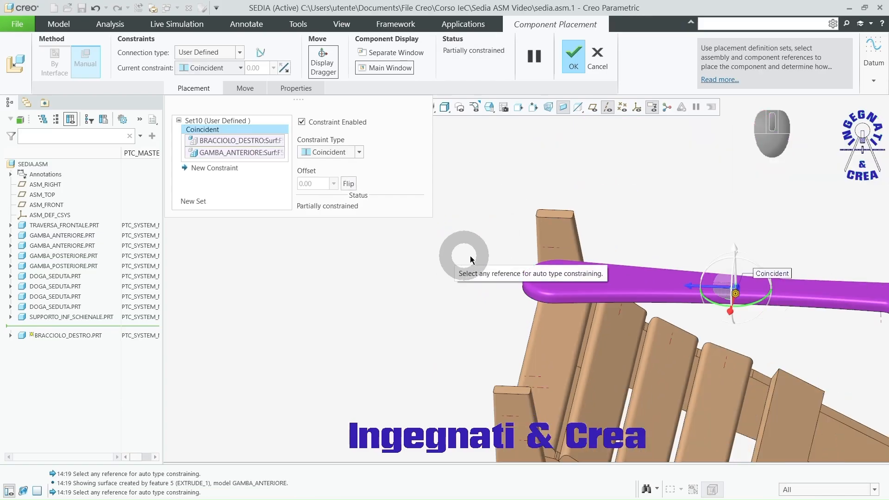
scroll(470, 258, down, 2)
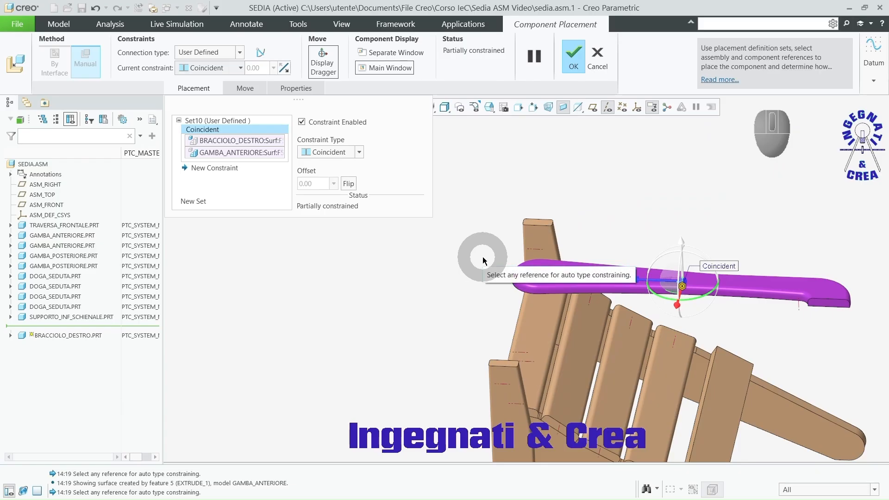
Step: Constrain the right armrest's rear side face to the far front leg's inner face with a Distance constraint offset by 25
click(841, 309)
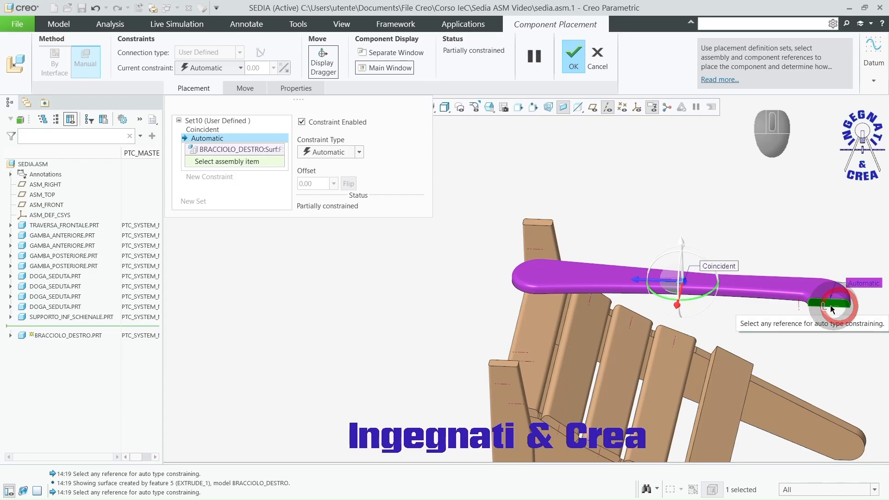
click(542, 234)
scroll(375, 233, down, 2)
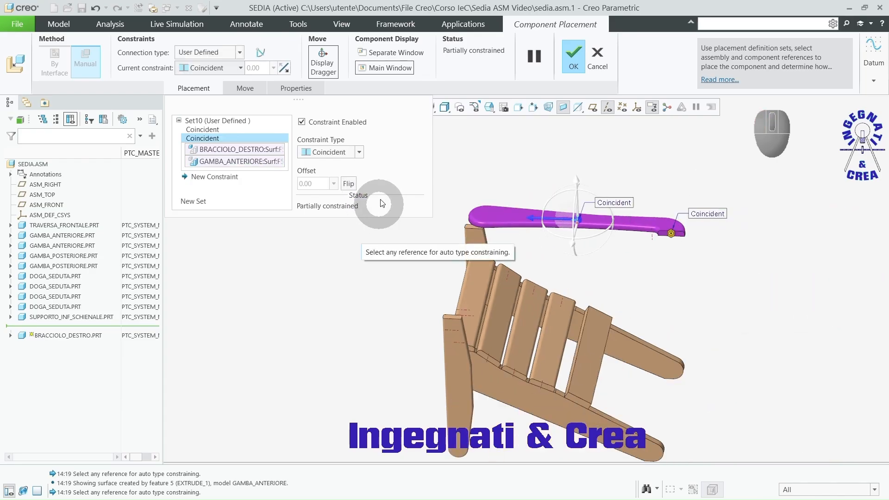
click(359, 152)
click(346, 165)
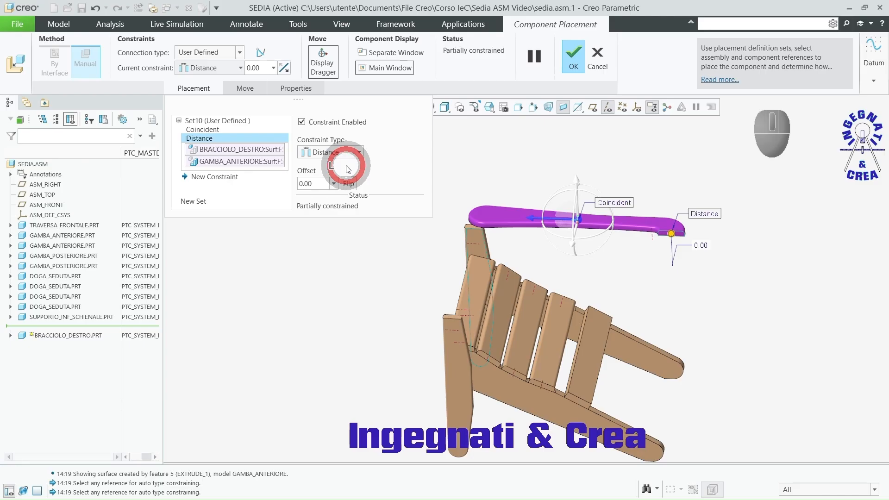
drag(671, 235, 714, 298)
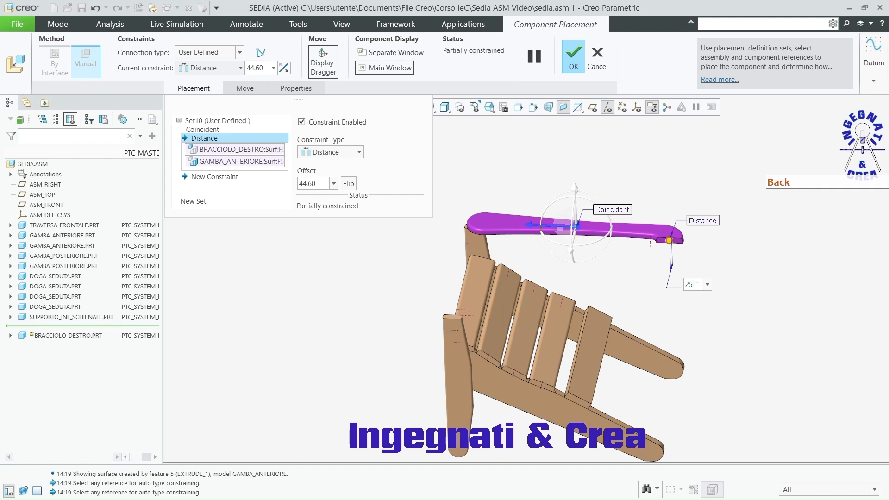
key(Return)
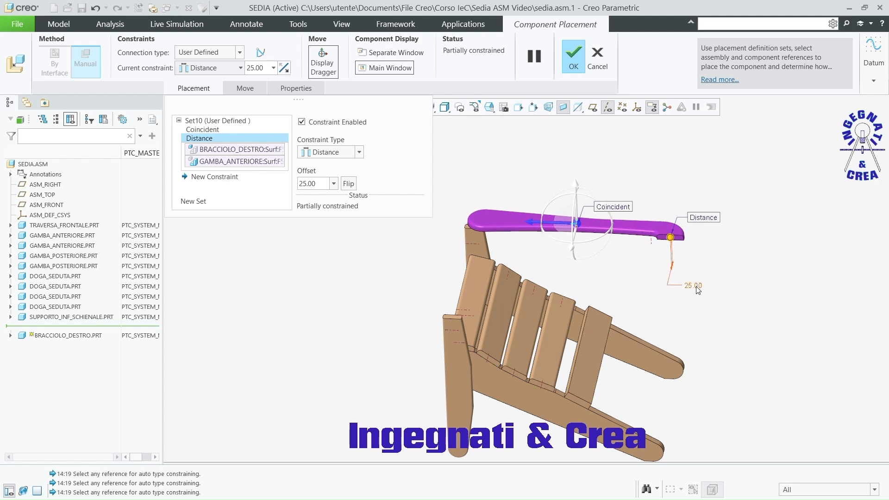
click(634, 269)
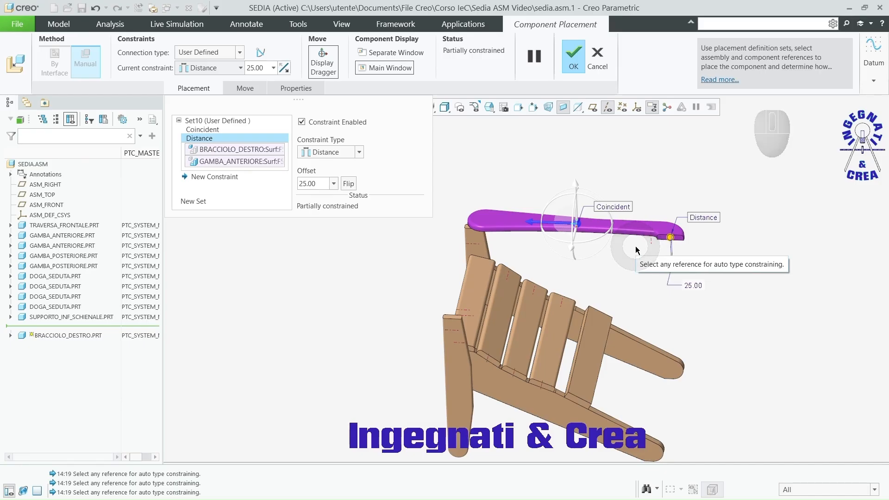
Step: Pair the right armrest's small rear end face with the far front leg's narrow front face as a new constraint
scroll(675, 254, down, 5)
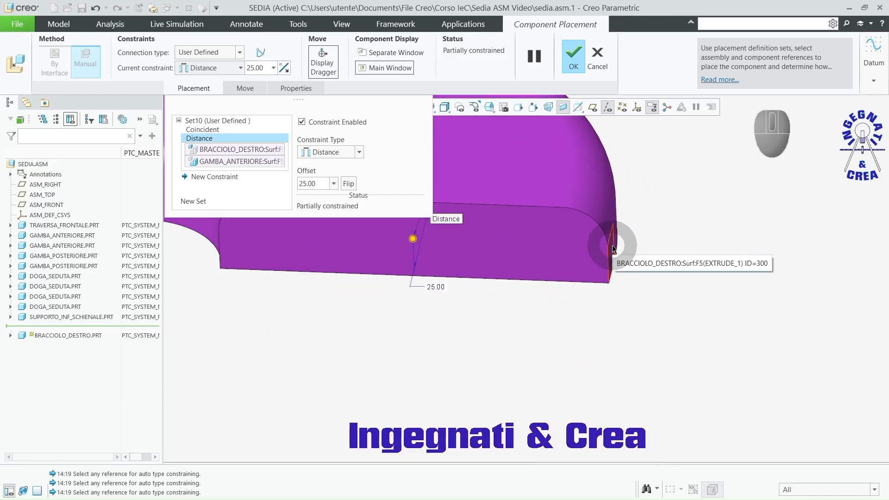
click(612, 245)
scroll(729, 296, up, 5)
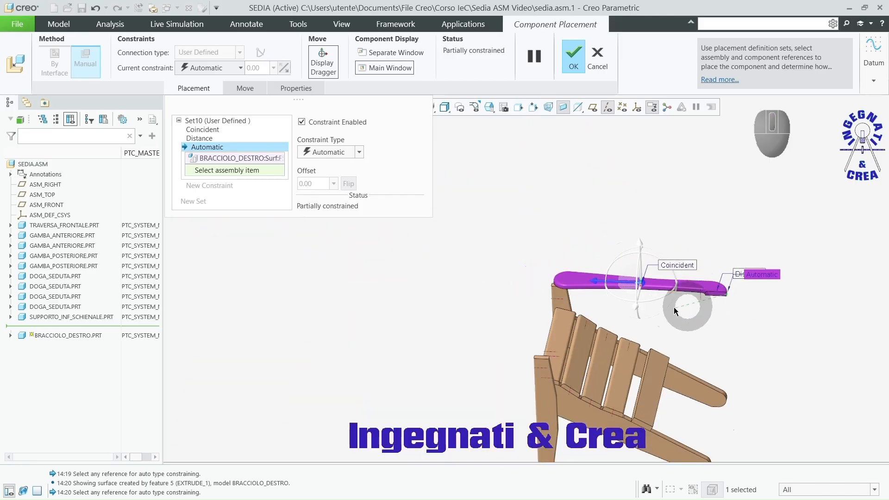
scroll(673, 307, down, 5)
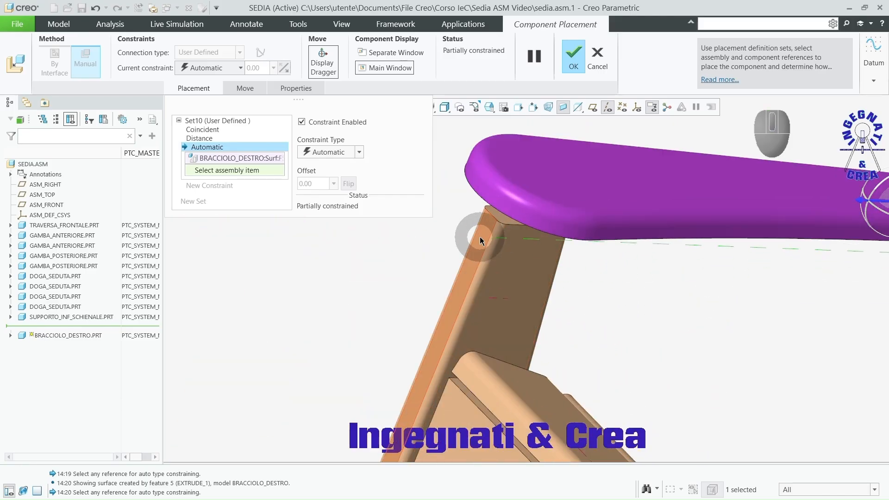
click(479, 237)
scroll(488, 246, up, 5)
Step: Set this distance offset to 711, reverse it so the armrest extends over the seat, and accept the placement
click(319, 185)
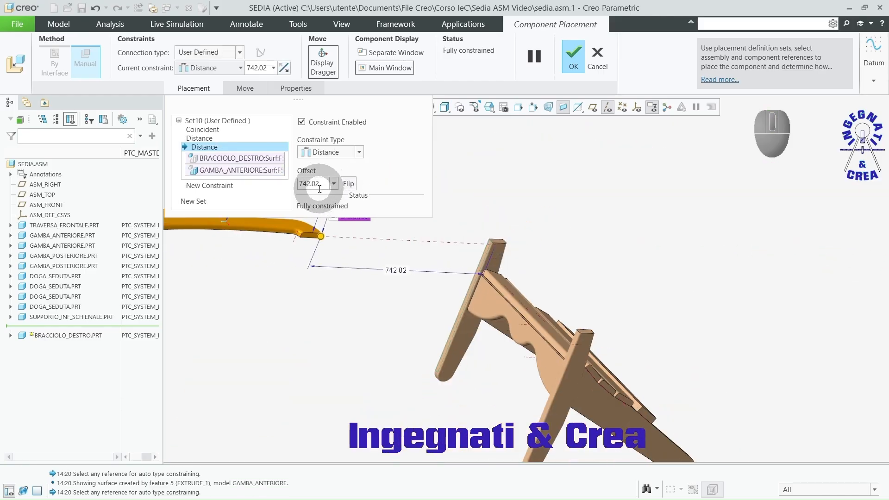
text(711)
key(Return)
click(350, 183)
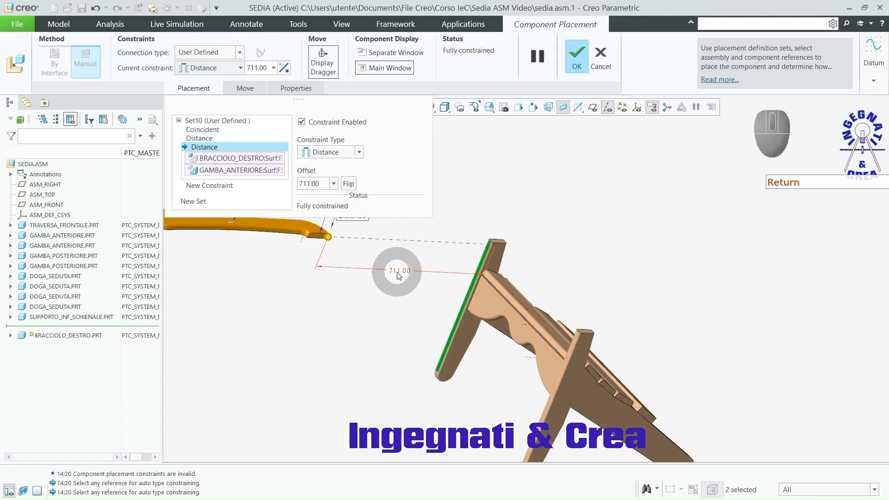
click(302, 182)
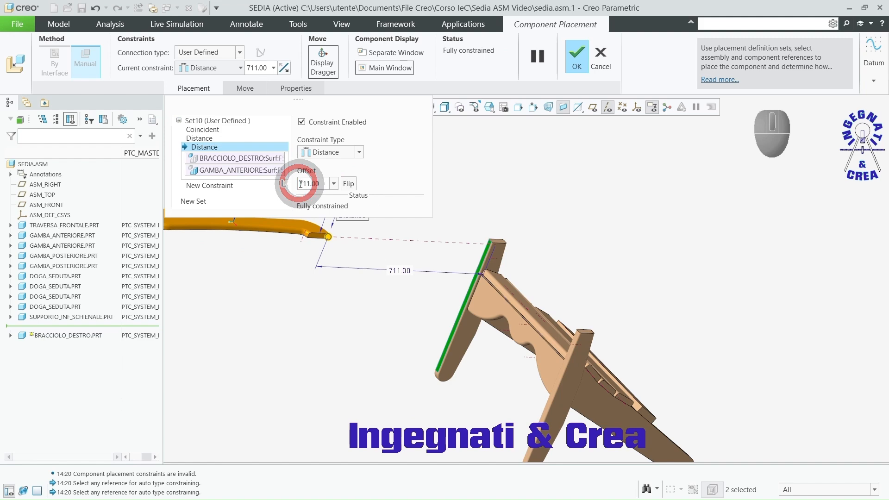
key(Return)
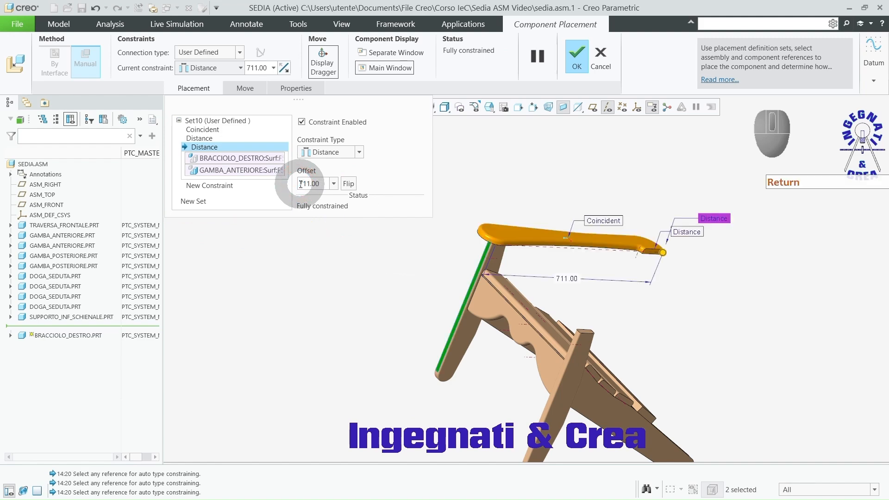
middle_drag(643, 291, 596, 278)
click(573, 61)
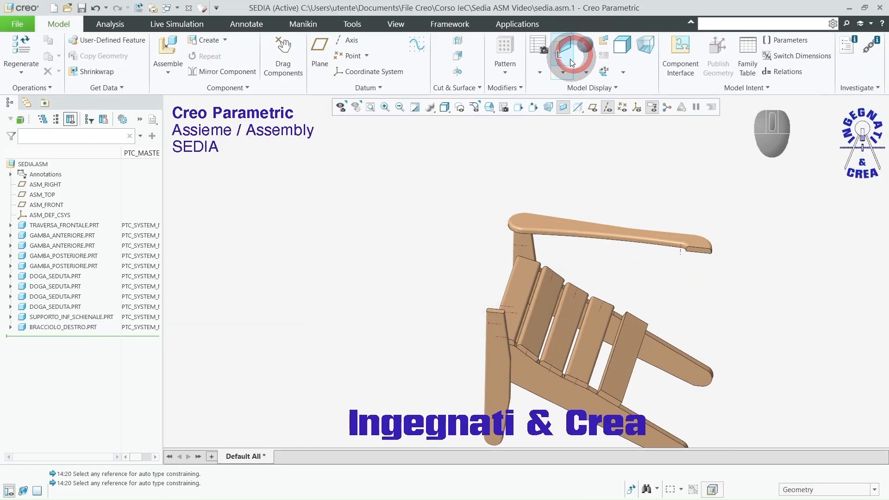
Step: Add bracciolo_sinistro.prt to the assembly and move it above the near front leg, oriented alongside the right armrest
click(168, 45)
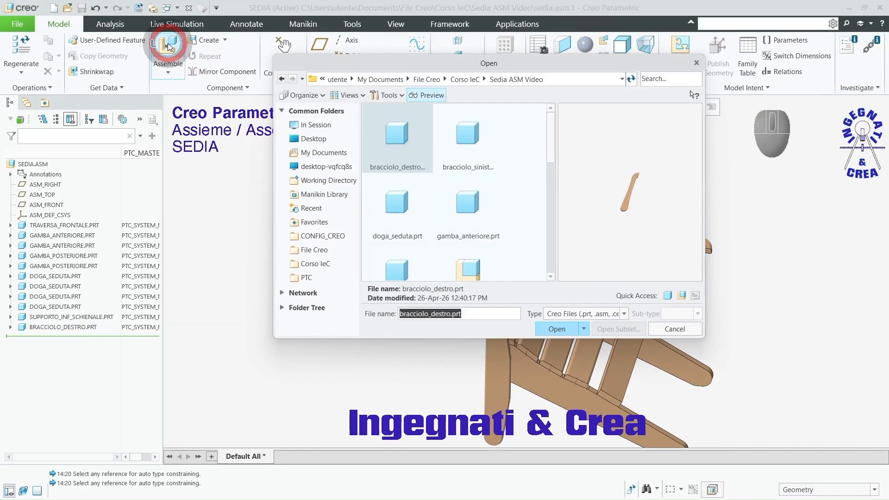
click(472, 142)
click(557, 326)
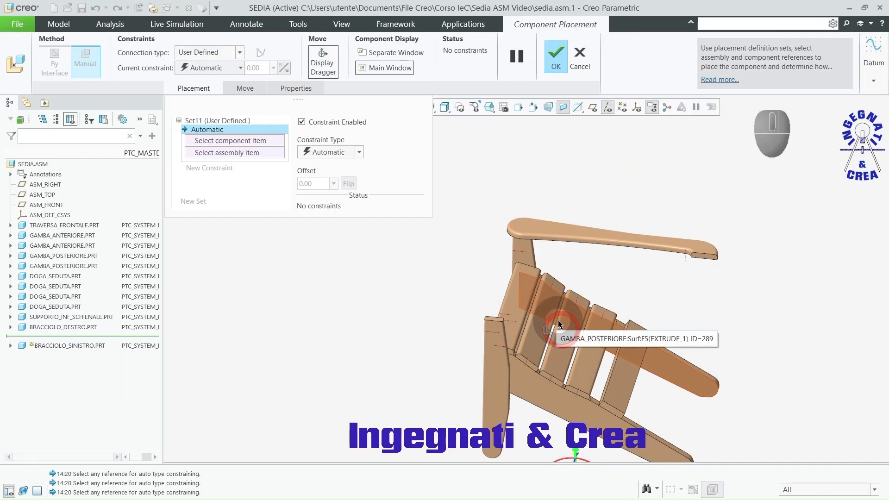
scroll(378, 291, up, 3)
ctrl+alt+right_drag(511, 352, 388, 273)
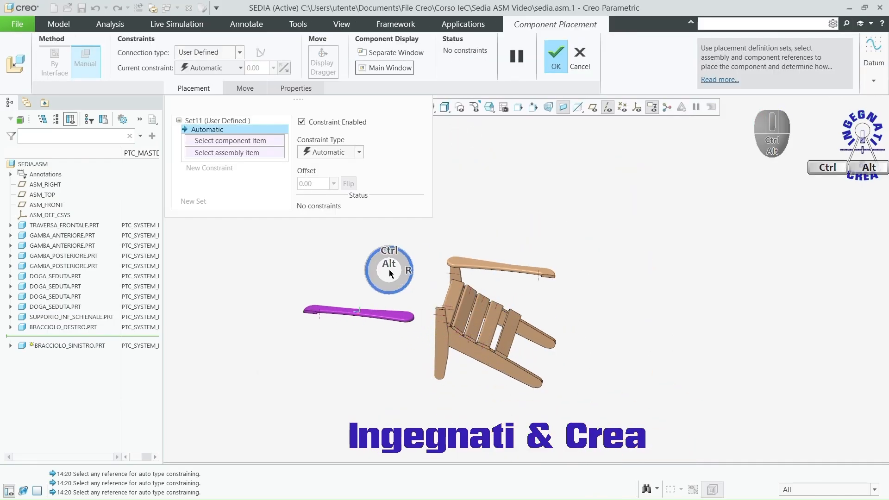
ctrl+alt+middle_drag(452, 262, 464, 271)
ctrl+alt+right_drag(421, 349, 536, 338)
scroll(446, 291, down, 4)
mouse_move(705, 326)
middle_down()
mouse_move(722, 320)
mouse_move(717, 326)
middle_up()
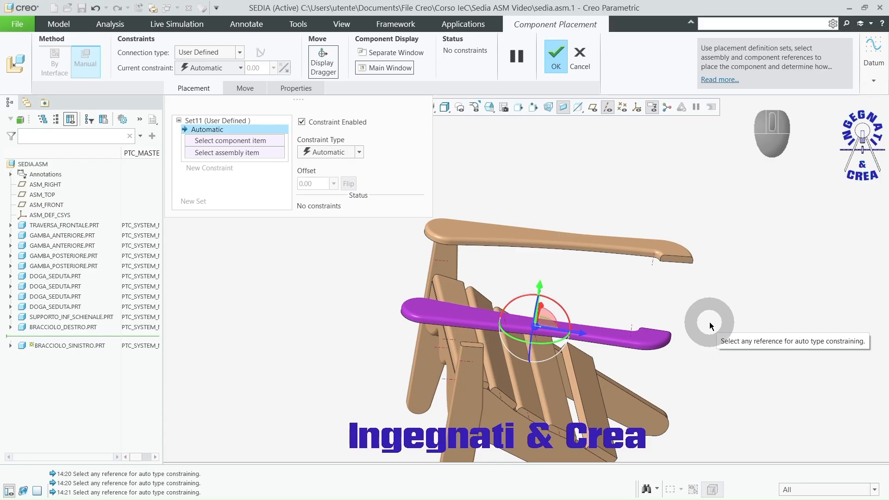
middle_drag(719, 327, 697, 333)
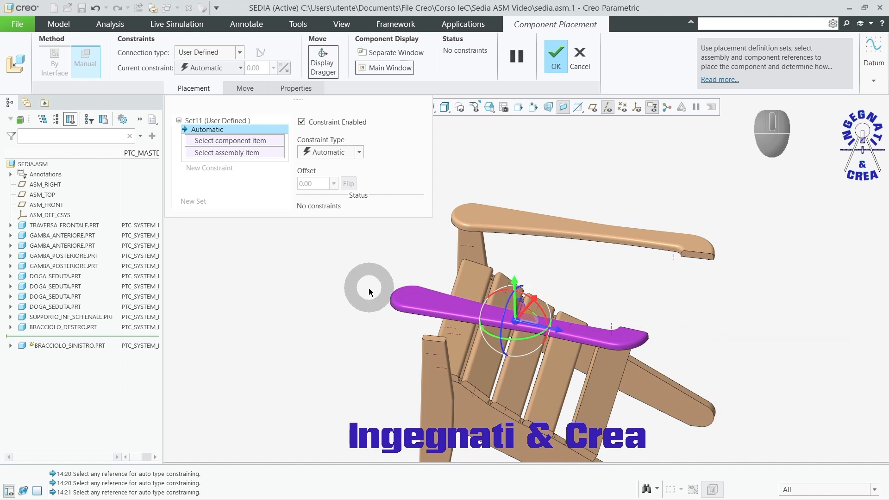
Step: Make the left armrest's top face coincident with the right armrest's top face
scroll(369, 295, up, 4)
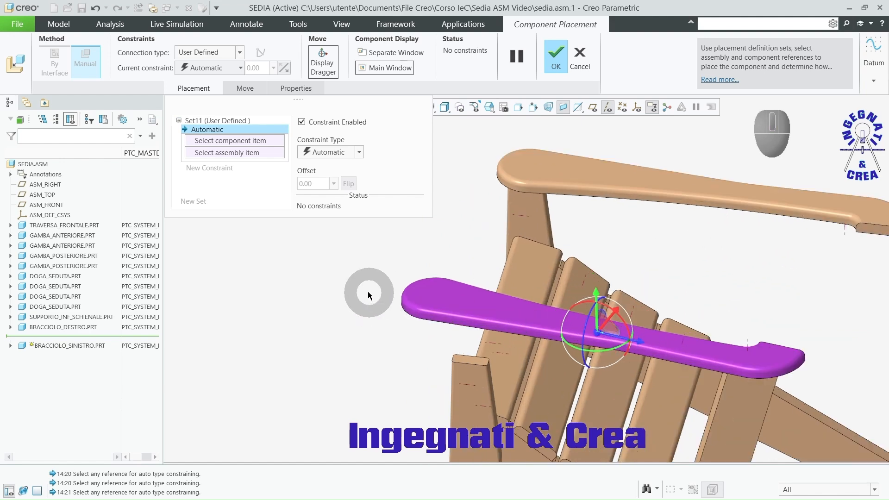
click(467, 301)
click(545, 168)
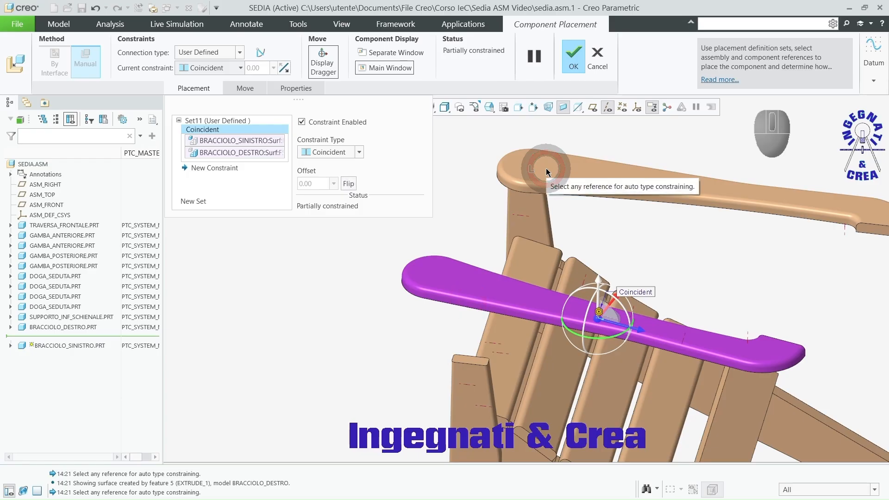
Step: Make the left armrest's small rear end face coincident with the matching end face of the right armrest
scroll(806, 350, down, 5)
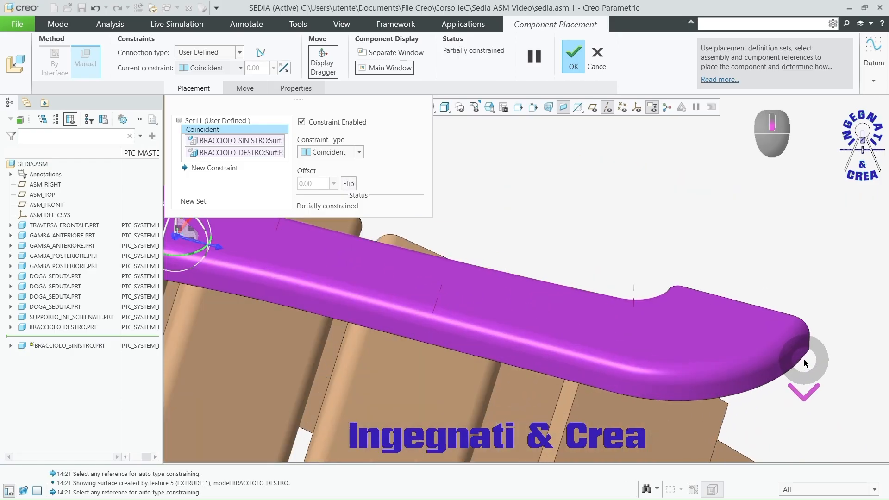
click(805, 343)
scroll(805, 343, up, 5)
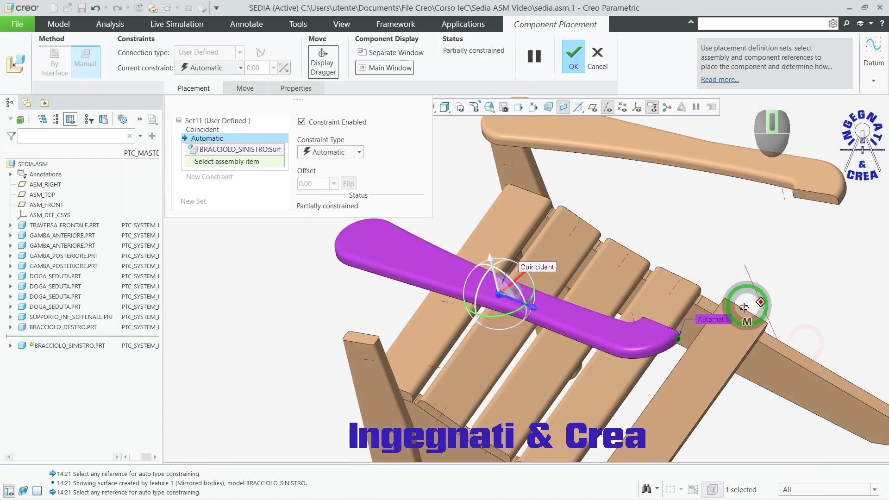
scroll(850, 201, down, 5)
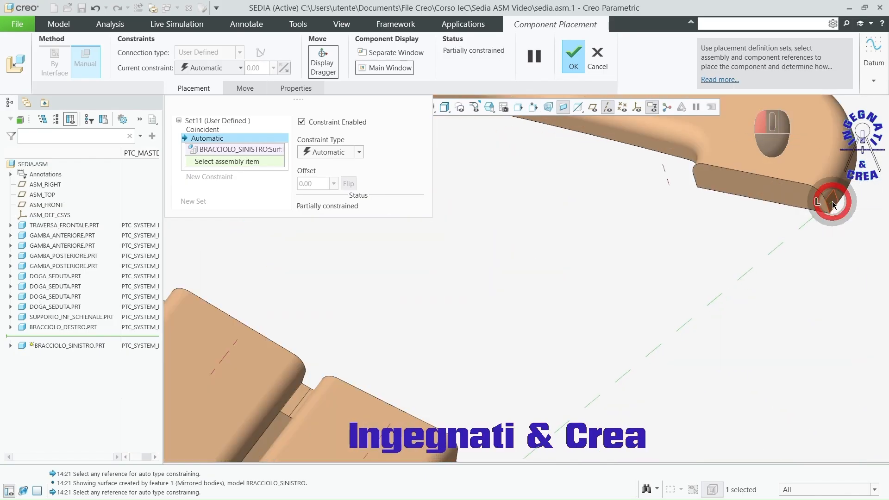
click(832, 201)
scroll(806, 246, up, 5)
Step: Constrain the left armrest's rear side face to the inner face of the near front leg
scroll(804, 243, up, 2)
middle_drag(750, 267, 875, 264)
scroll(728, 289, up, 4)
scroll(826, 326, down, 4)
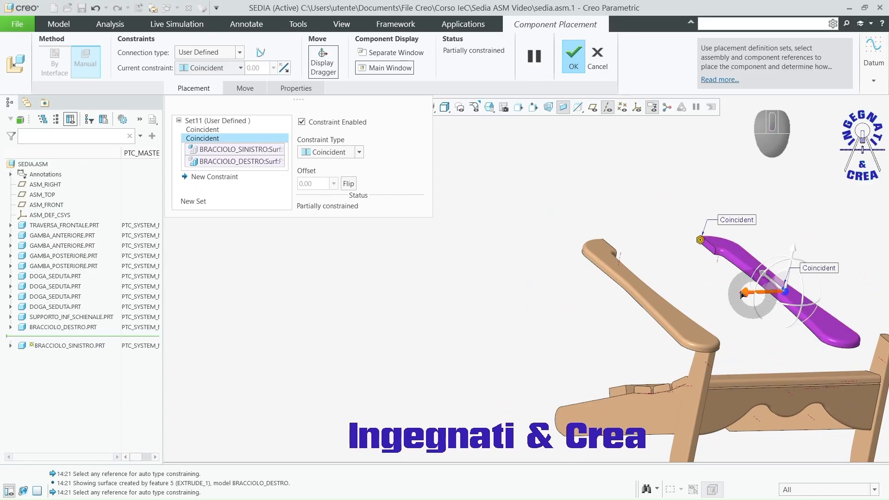
click(710, 250)
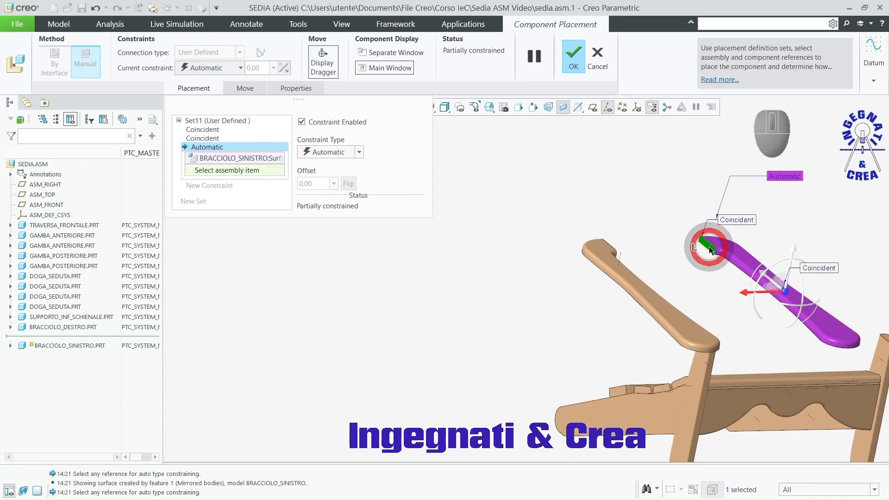
click(874, 347)
scroll(530, 247, up, 3)
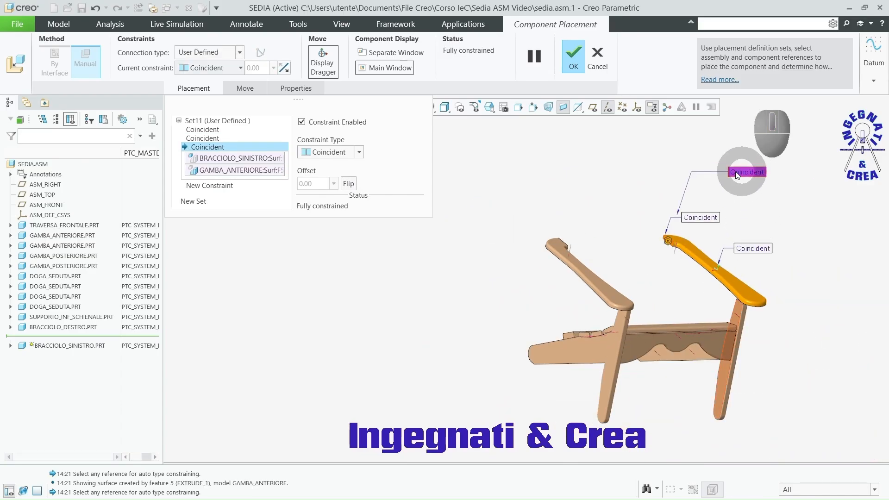
Step: Change the left armrest's side face constraint to Distance, set the offset to 25, and accept the placement
click(359, 154)
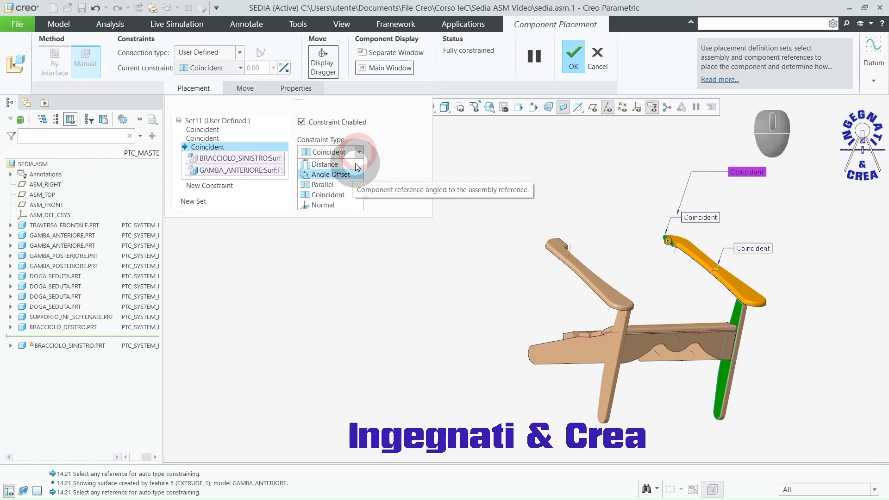
click(354, 161)
click(319, 182)
double_click(308, 183)
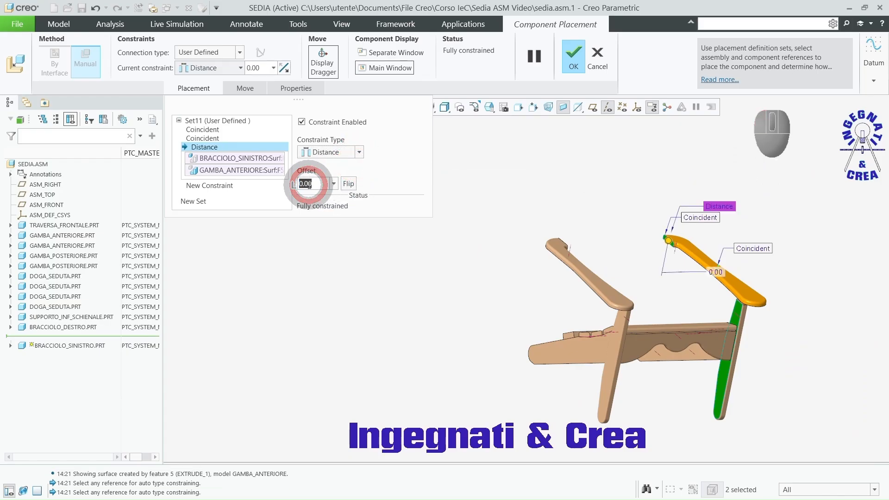
text(25)
key(Return)
scroll(698, 302, down, 2)
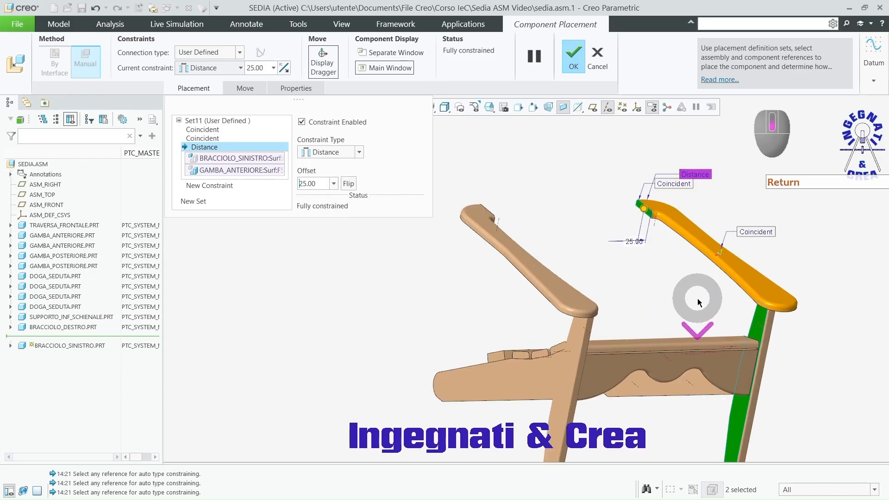
middle_drag(698, 302, 630, 301)
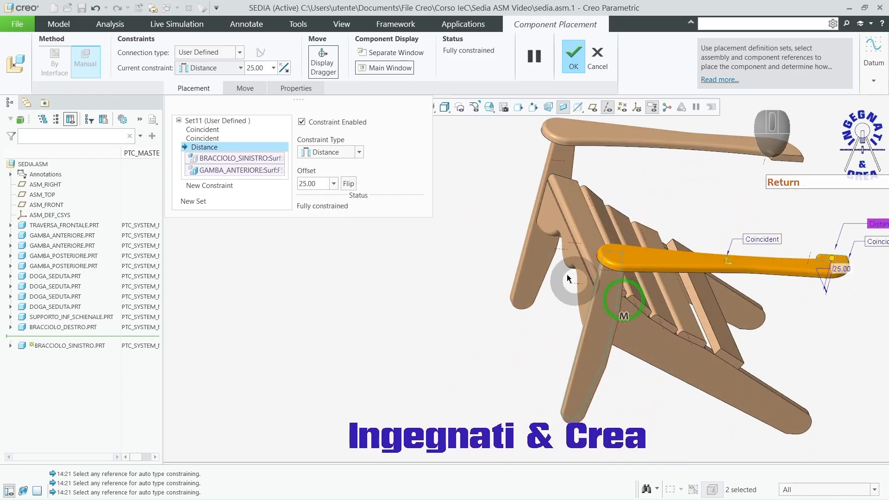
click(573, 67)
Step: Search the part files for "sup" and insert supporto_sup_schienale.prt into the assembly
scroll(396, 251, up, 3)
mouse_move(397, 251)
middle_down()
mouse_move(407, 234)
mouse_move(397, 240)
middle_up()
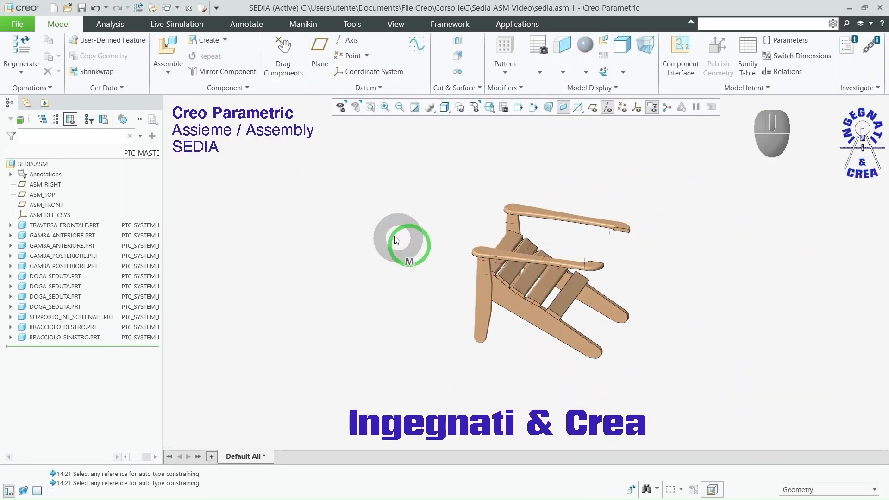
click(167, 48)
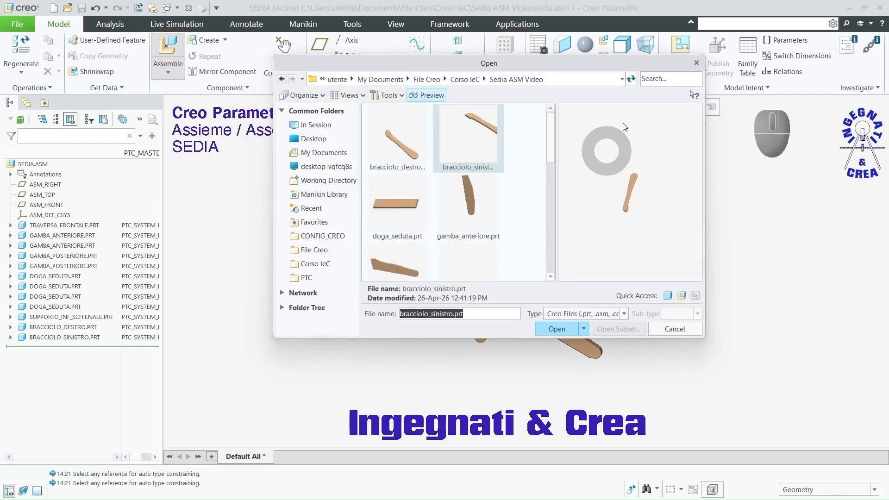
click(663, 80)
text(sup)
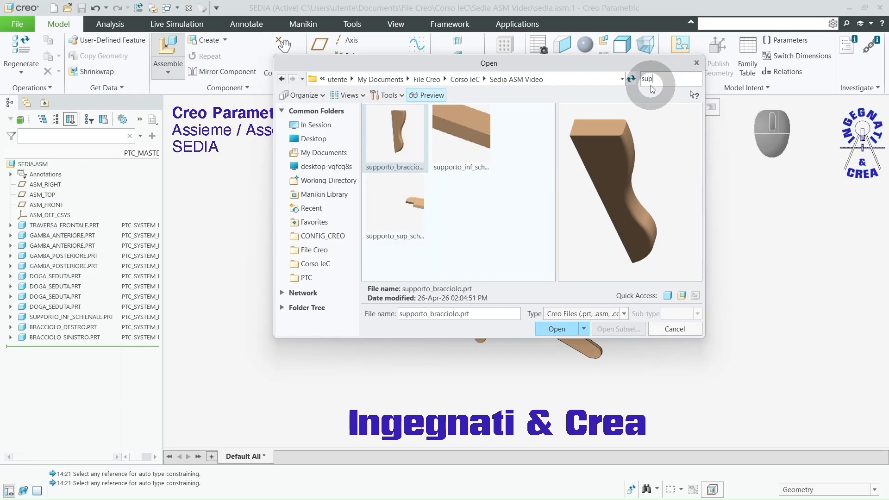
click(408, 202)
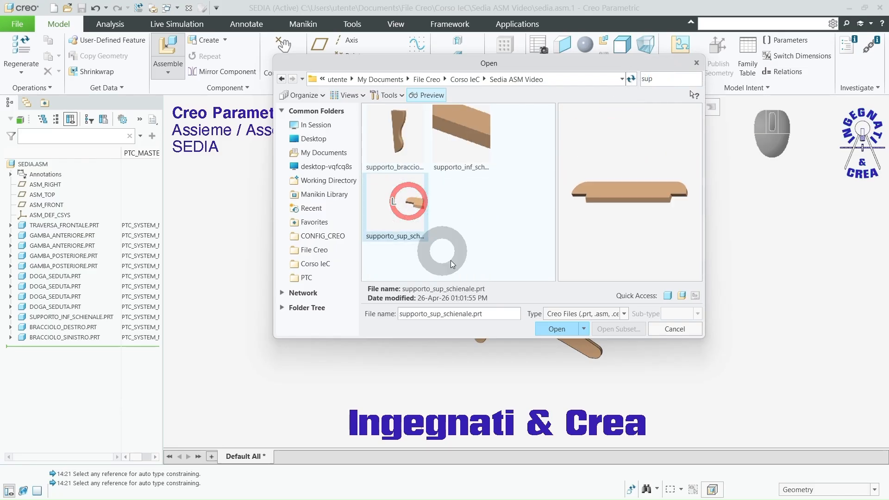
click(549, 329)
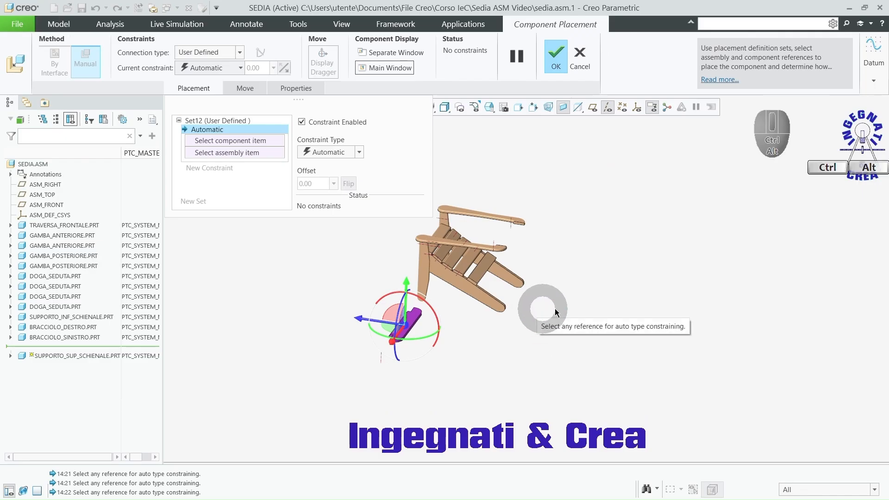
Step: Move the upper backrest support clear of the chair and make its broad face coincident with the underside of the left armrest's rear end
ctrl+alt+right_drag(555, 309, 669, 227)
scroll(530, 230, down, 6)
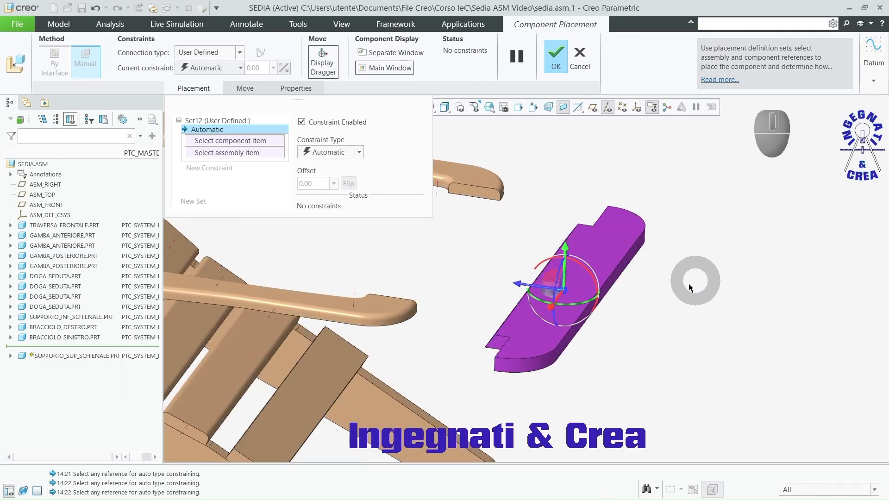
click(526, 336)
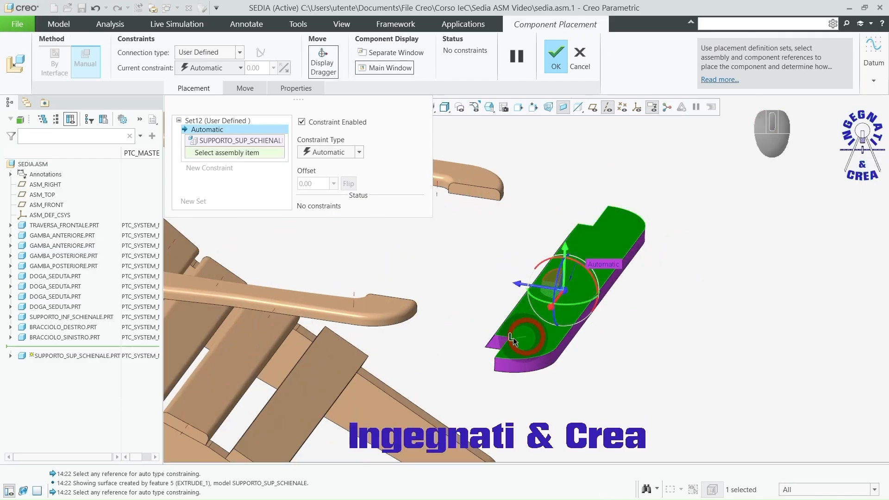
click(379, 307)
middle_drag(578, 366, 662, 391)
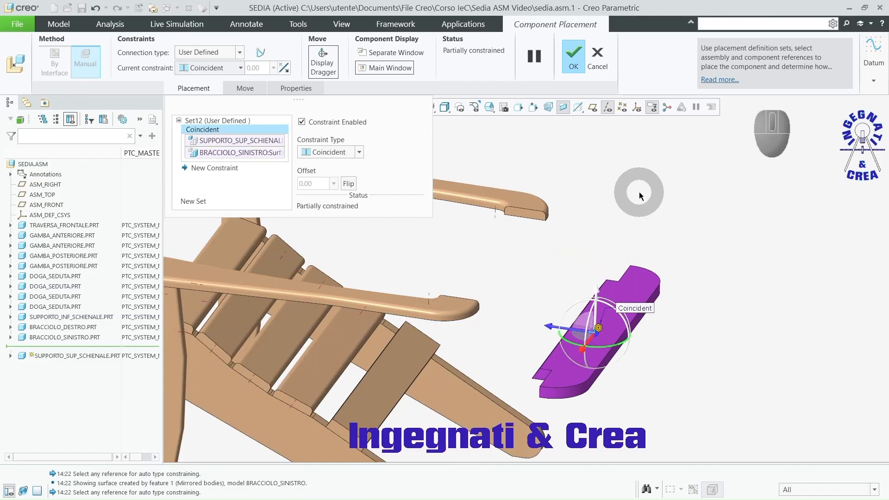
Step: Show the datum planes and make the upper backrest support's RIGHT plane coincident with ASM_RIGHT
click(593, 108)
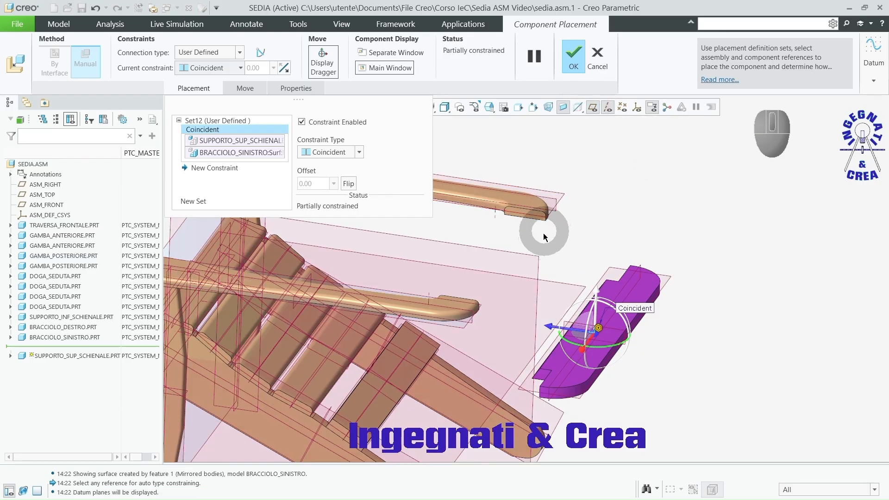
click(533, 257)
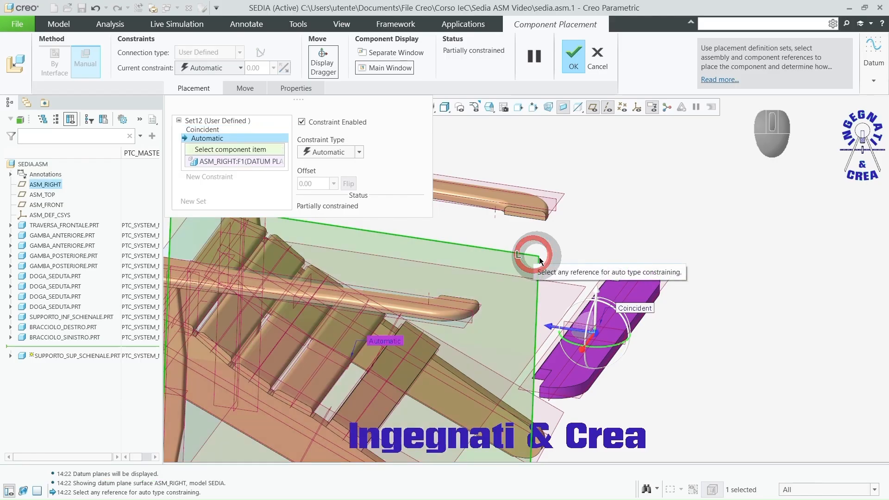
click(613, 331)
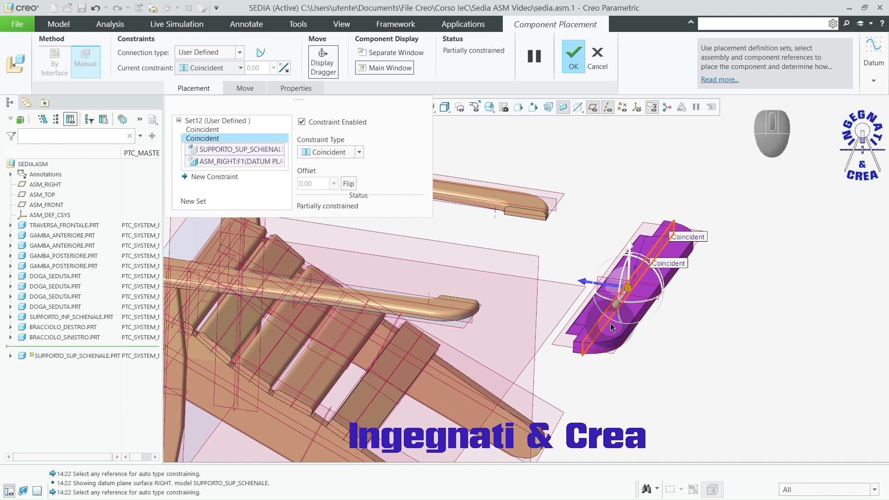
Step: Make the upper backrest support's rounded end face coincident with the left armrest's rounded rear end and accept the placement
scroll(545, 357, down, 1)
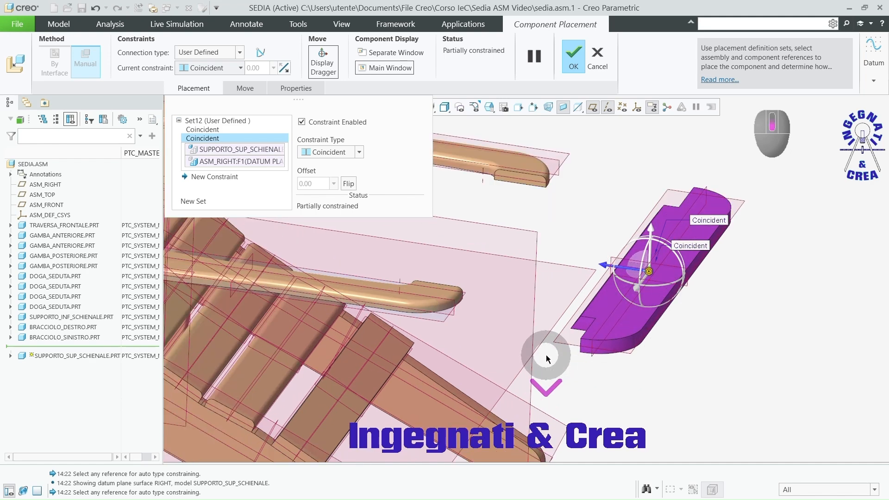
click(614, 344)
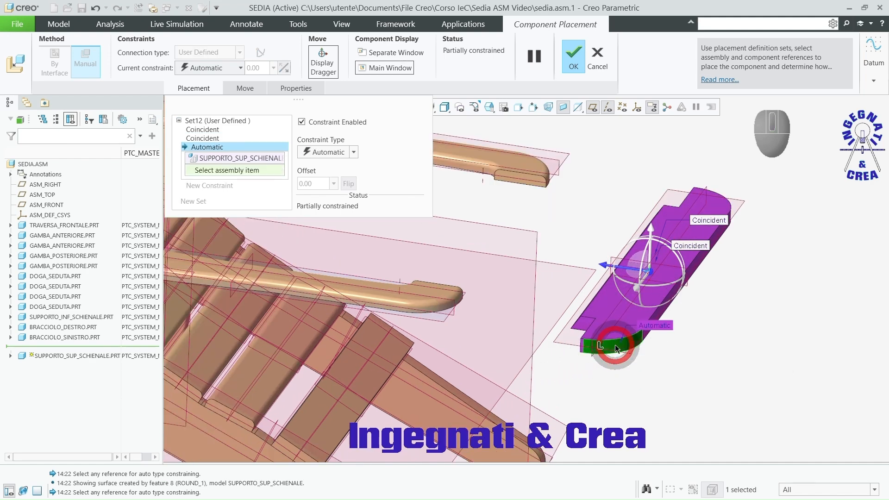
click(445, 311)
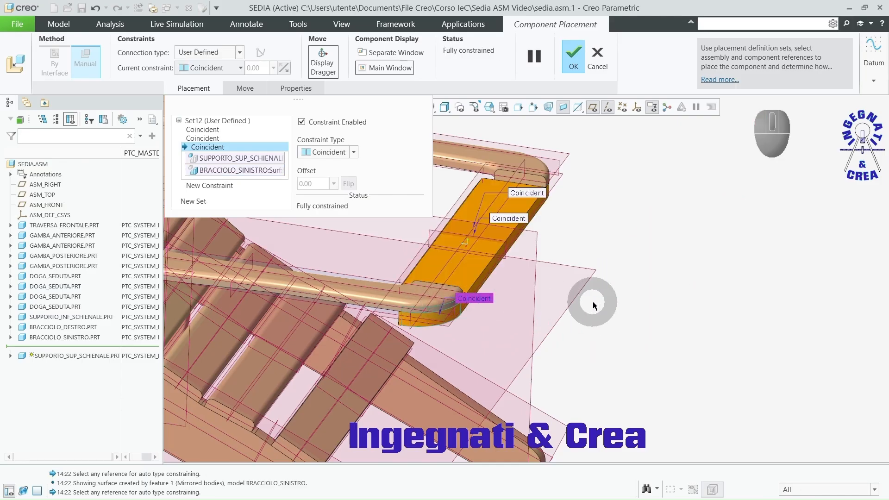
click(582, 54)
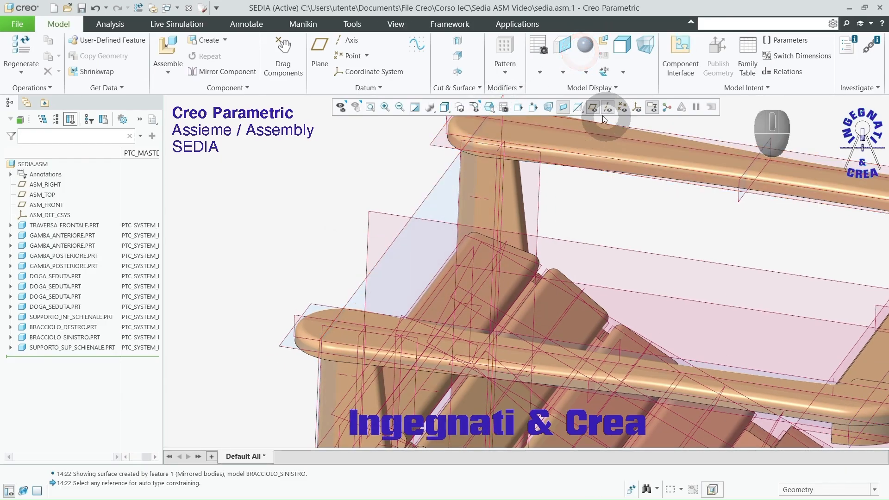
Step: Hide the datum planes and axes in the assembly and inspect the chair from different angles
click(596, 110)
scroll(301, 212, down, 5)
mouse_move(643, 273)
middle_down()
mouse_move(648, 264)
mouse_move(697, 267)
mouse_move(627, 282)
mouse_move(646, 290)
middle_up()
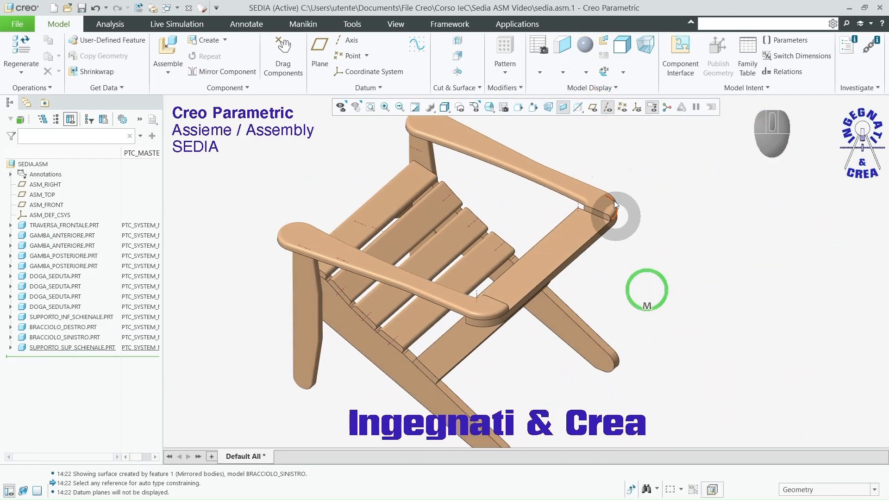
click(606, 109)
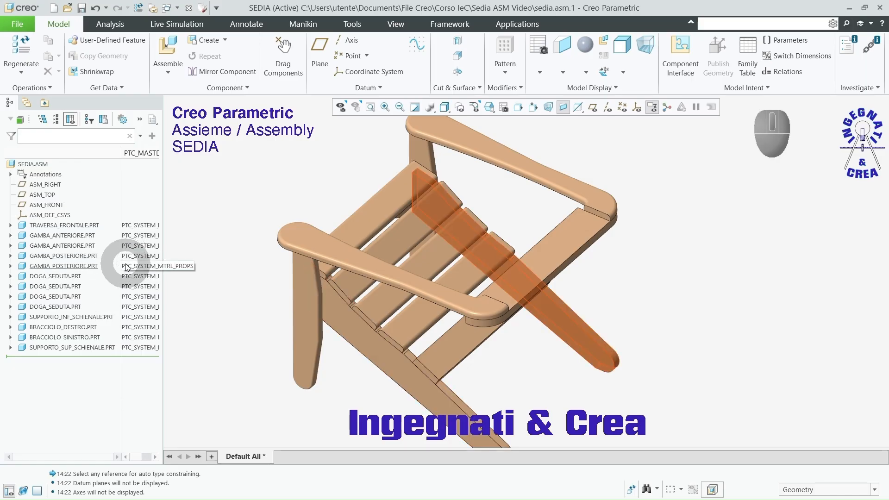
mouse_move(626, 272)
middle_down()
mouse_move(613, 271)
mouse_move(627, 274)
middle_up()
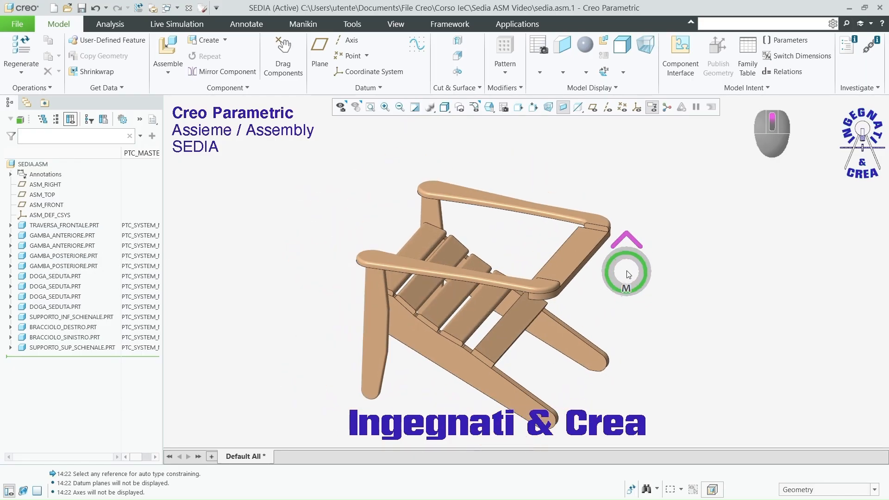
scroll(600, 298, down, 3)
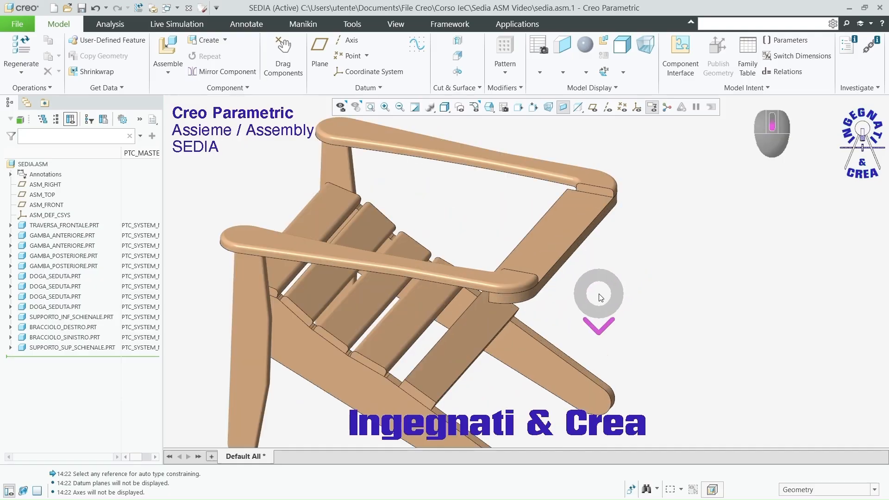
middle_drag(597, 293, 672, 297)
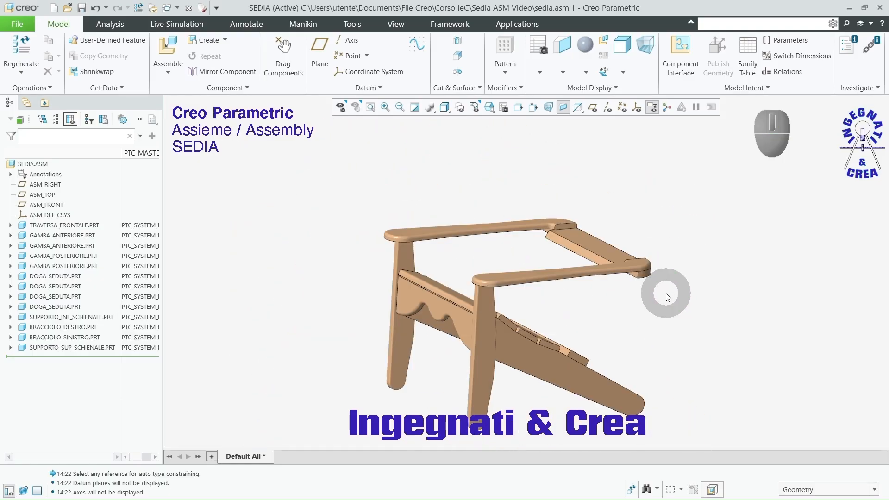
Step: Search the part files for "sch", insert tavola_schienale_1.prt, and move the board beside the chair
click(167, 47)
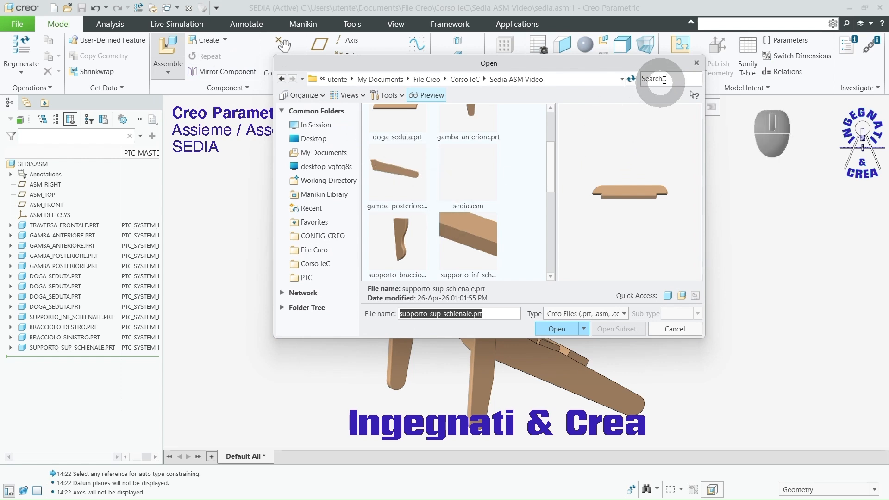
text(sch)
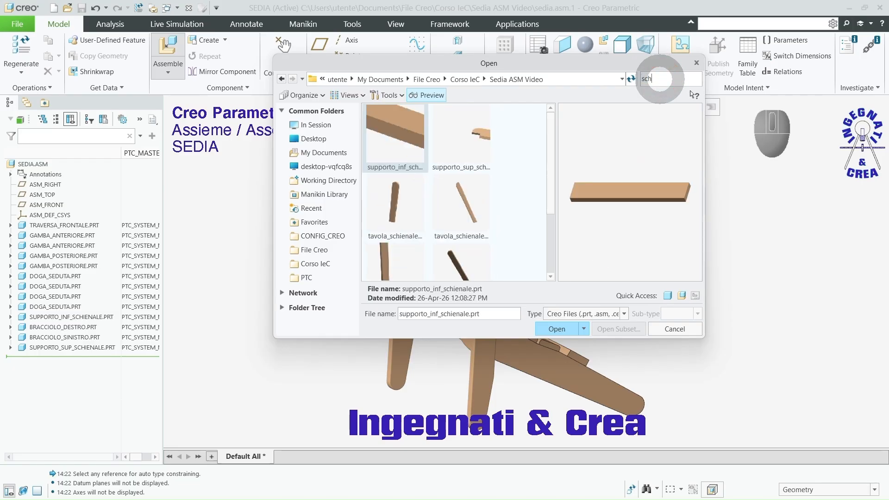
click(397, 203)
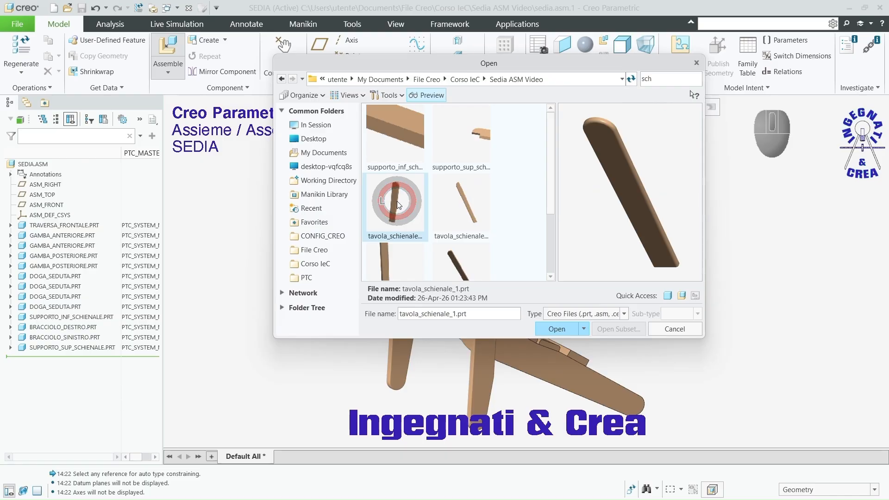
click(555, 328)
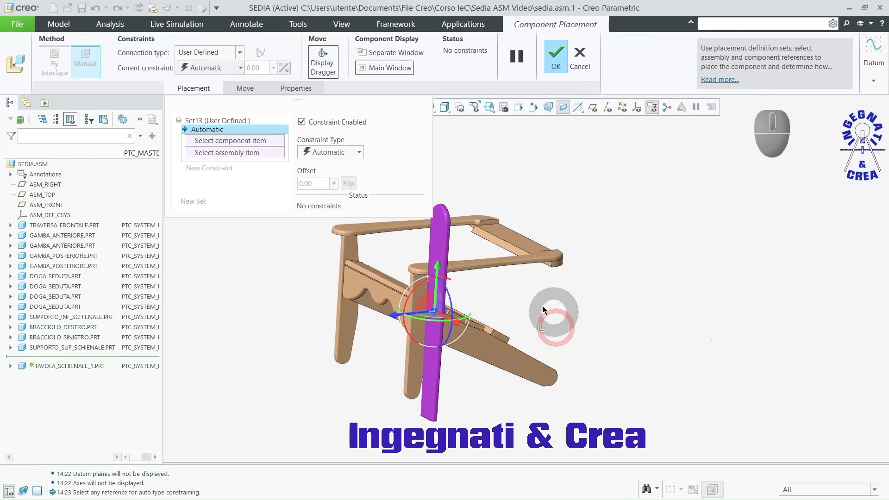
ctrl+alt+middle_drag(579, 301, 609, 299)
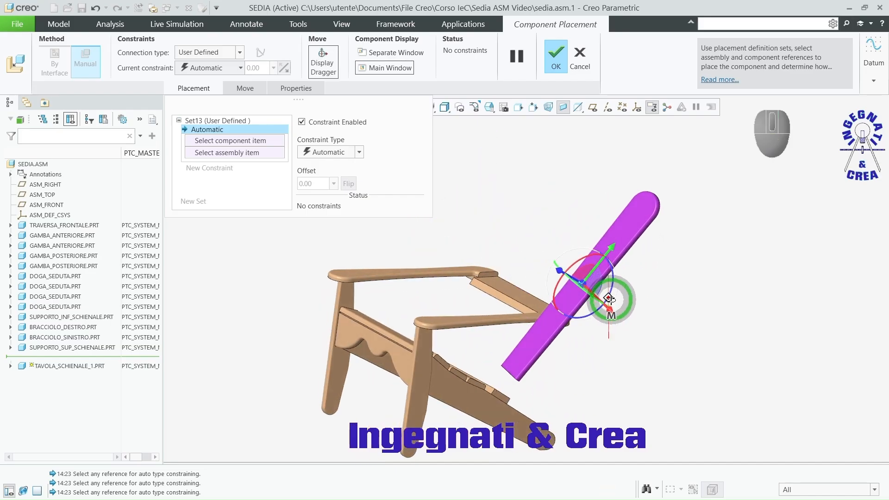
Step: Constrain the backrest board's RIGHT plane to ASM_RIGHT as Coincident, showing the datum planes only while picking them
click(593, 108)
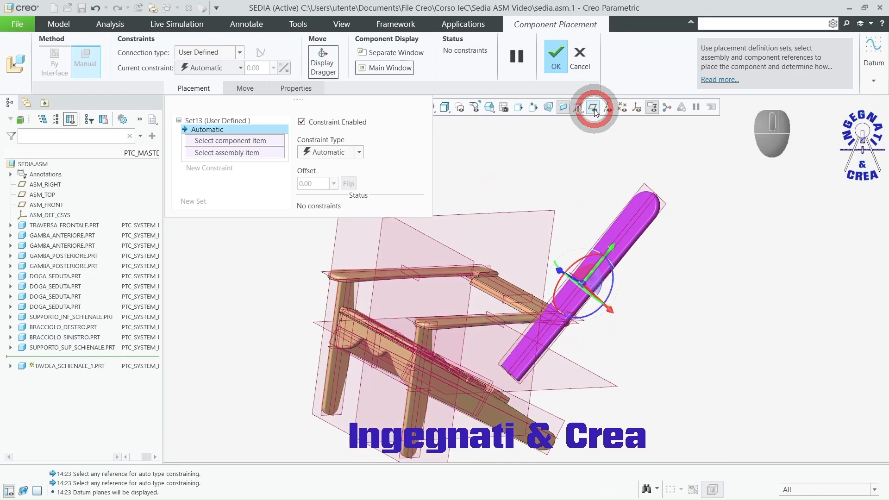
click(651, 194)
click(553, 211)
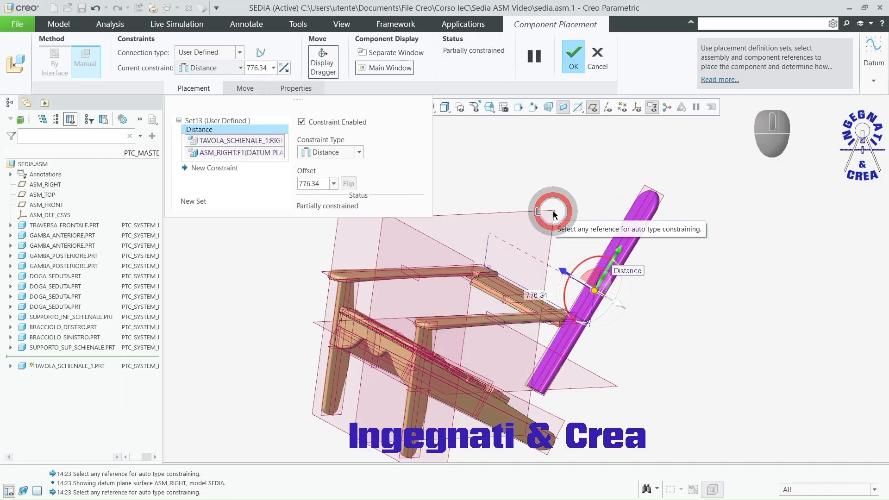
click(593, 107)
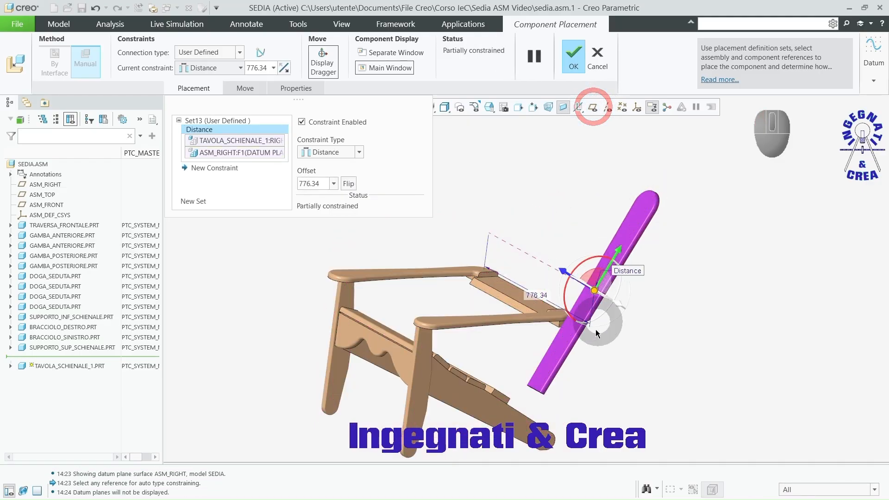
scroll(578, 246, up, 2)
middle_drag(578, 253, 595, 327)
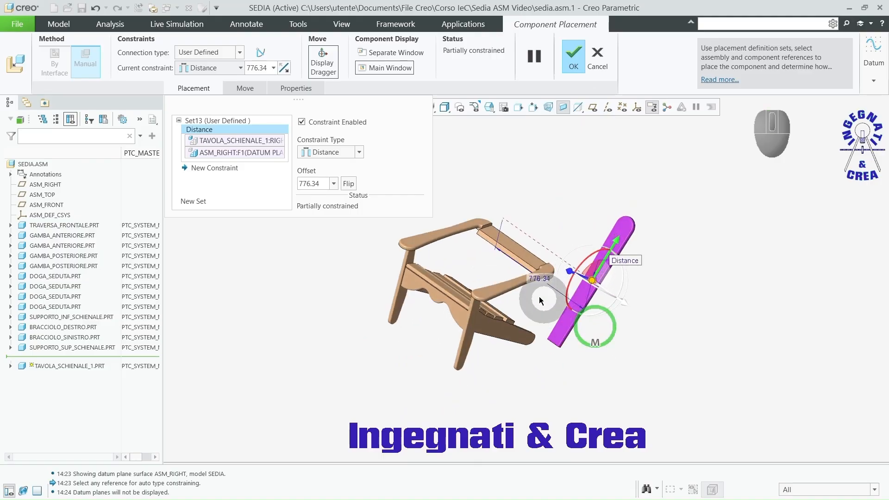
click(360, 154)
click(342, 192)
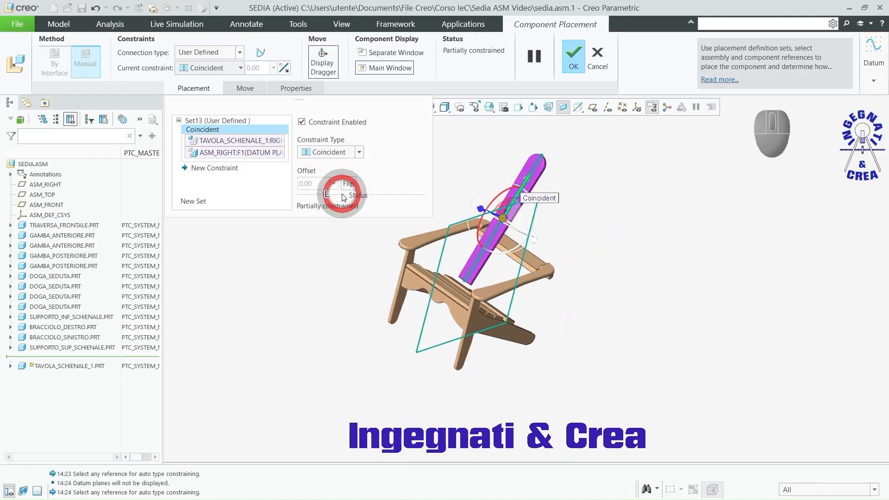
Step: Make the backrest board's broad rear face coincident with the lower backrest support's front edge face
scroll(511, 303, down, 3)
middle_drag(509, 302, 452, 287)
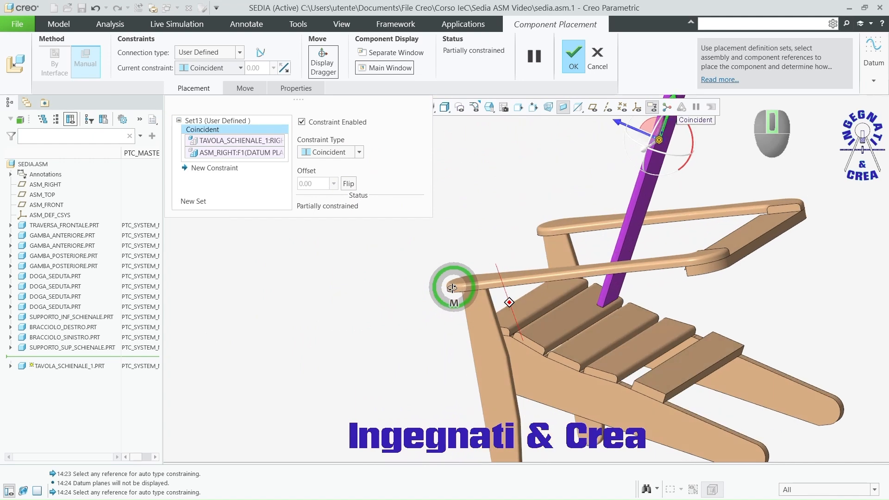
scroll(663, 347, down, 2)
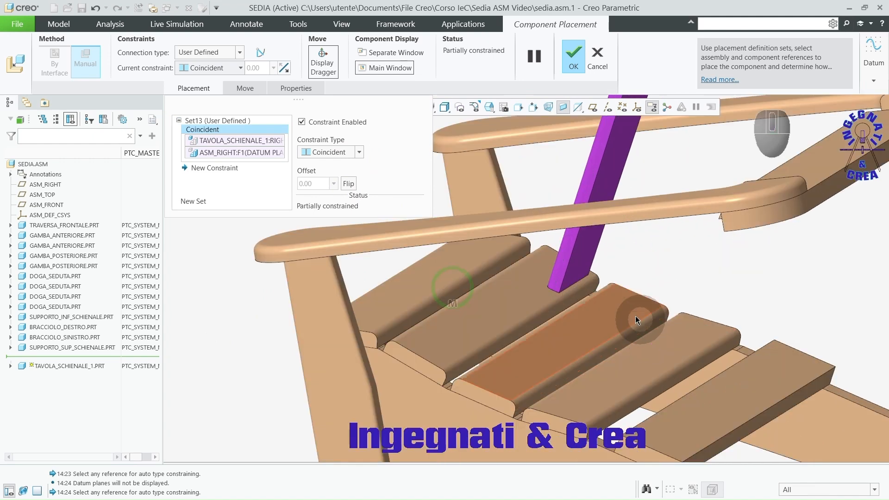
click(582, 259)
scroll(613, 288, up, 3)
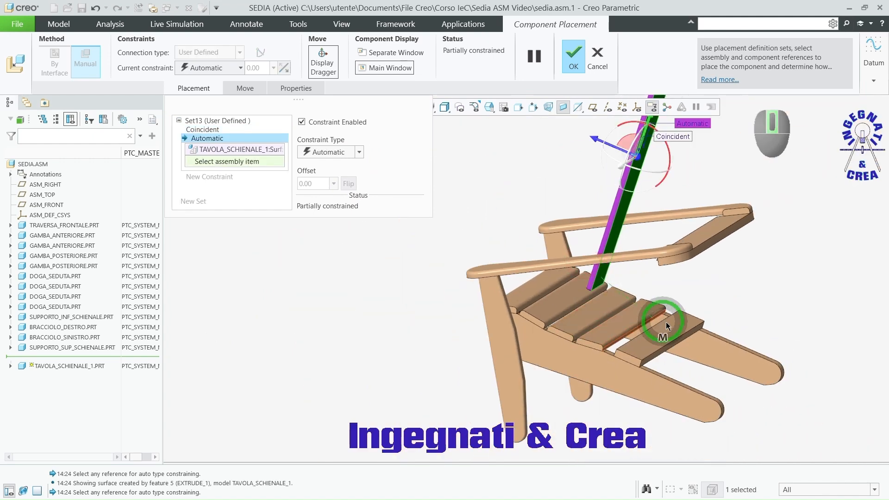
scroll(687, 338, down, 4)
click(676, 349)
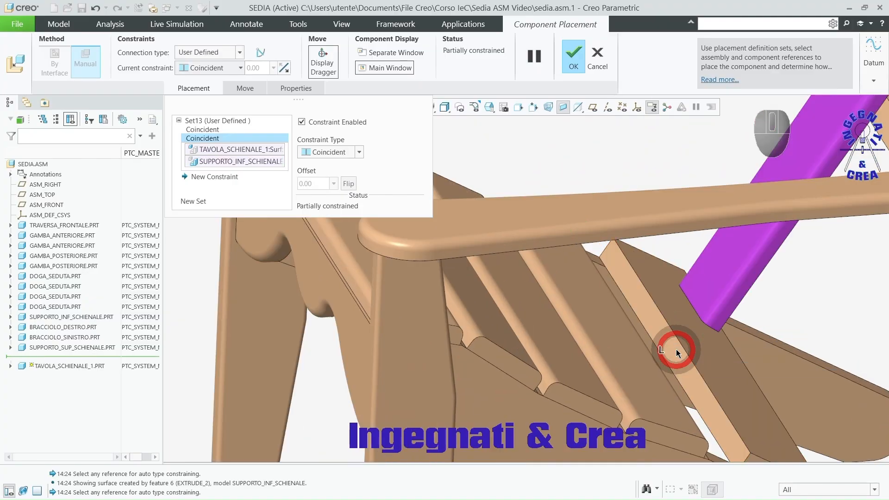
scroll(674, 352, up, 3)
middle_drag(681, 357, 774, 308)
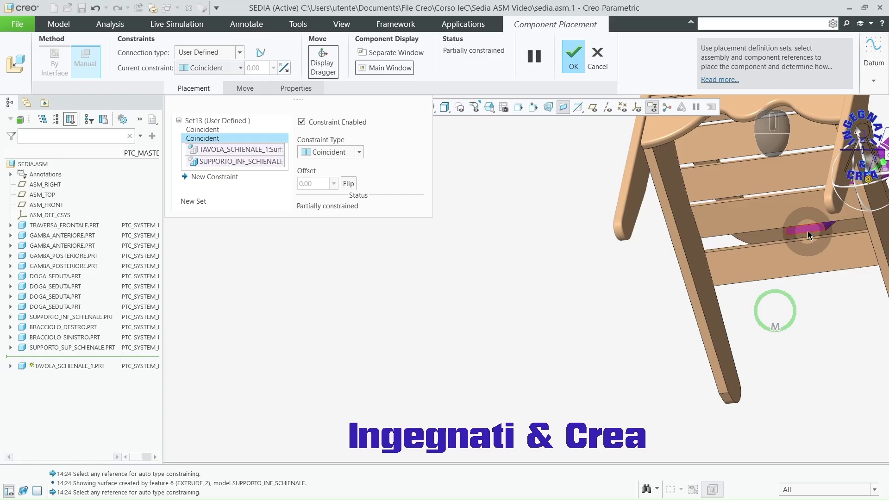
Step: Make the backrest board's bottom end edge coincident with the lower backrest support's broad underside face and accept the placement
scroll(806, 231, down, 3)
scroll(803, 234, down, 2)
click(792, 277)
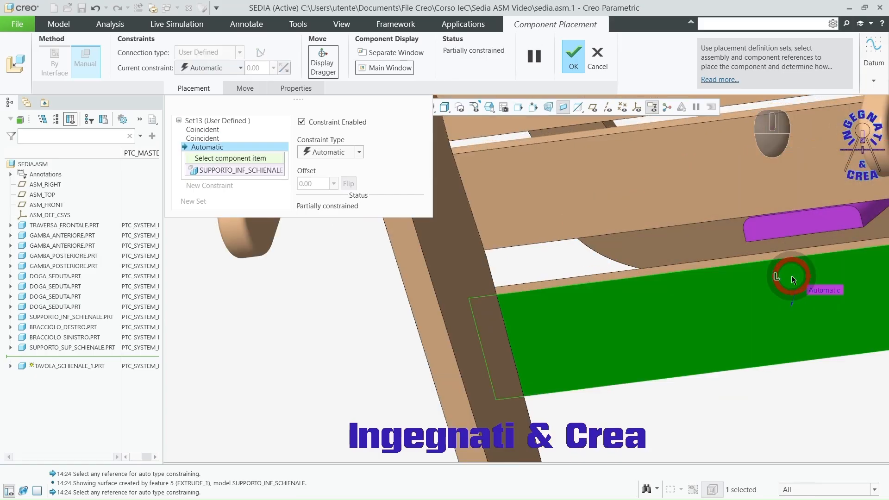
click(792, 240)
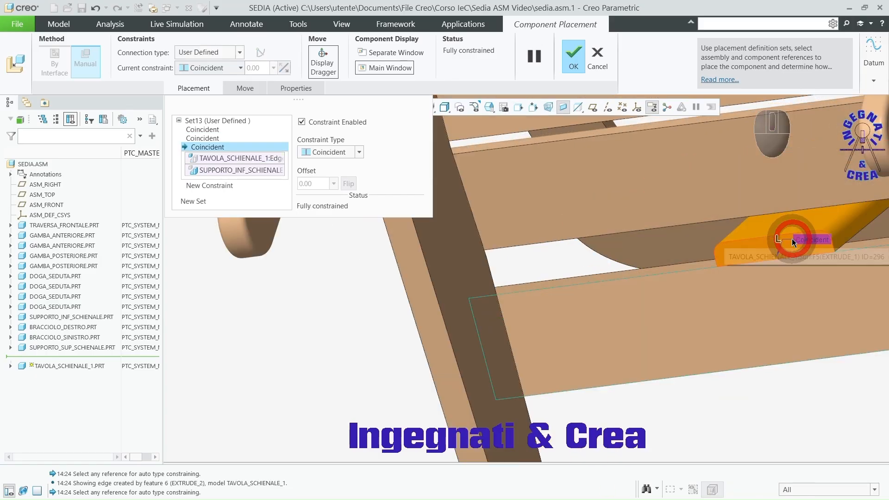
scroll(635, 254, up, 5)
middle_drag(634, 254, 603, 322)
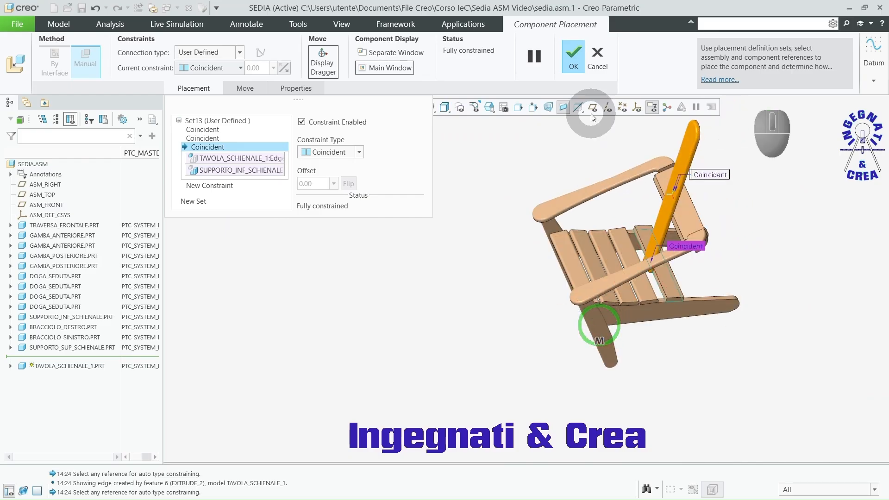
click(573, 56)
Step: Start a planar section of the chair assembly using ASM_RIGHT as the section reference
middle_drag(712, 205, 698, 222)
scroll(685, 247, down, 5)
scroll(671, 249, down, 3)
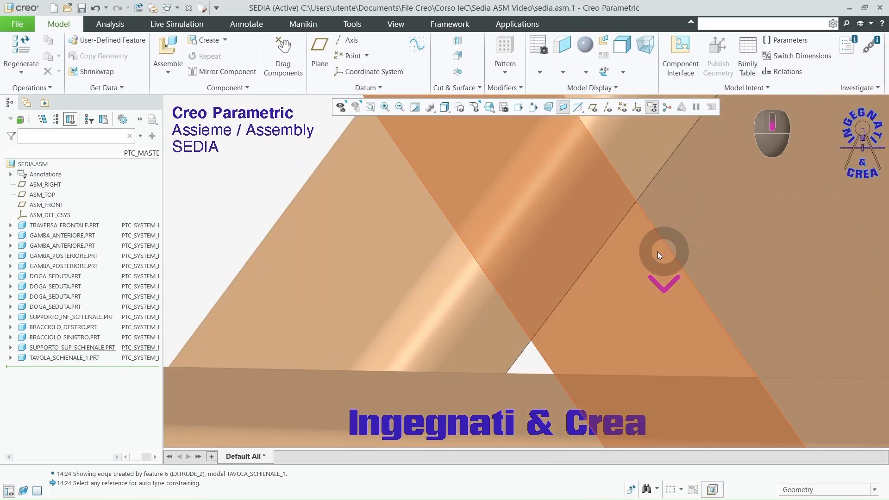
scroll(634, 266, up, 5)
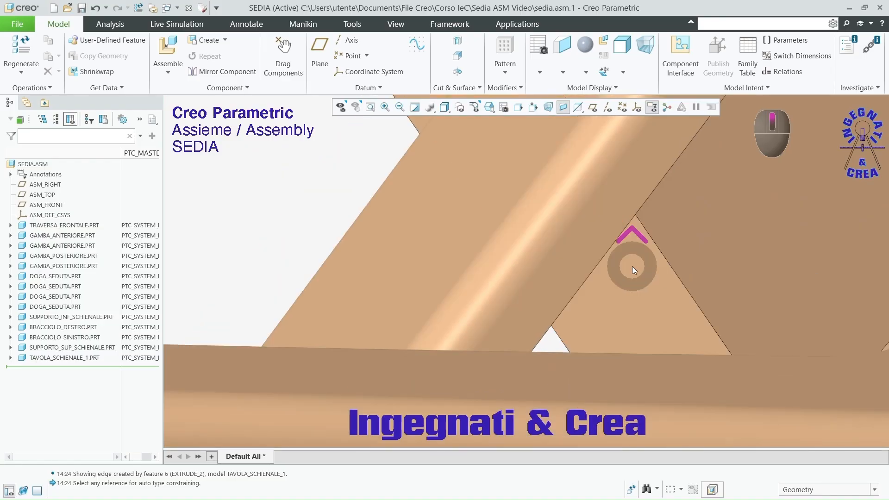
middle_drag(602, 263, 682, 264)
scroll(583, 250, up, 5)
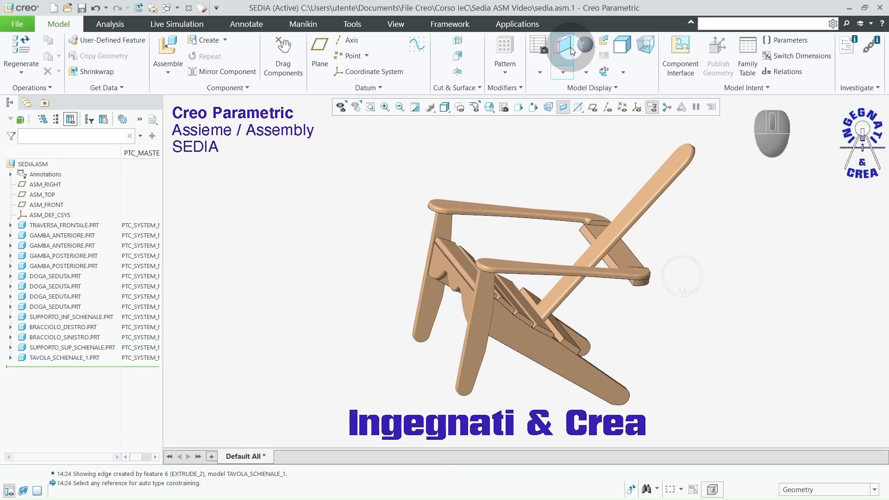
click(563, 73)
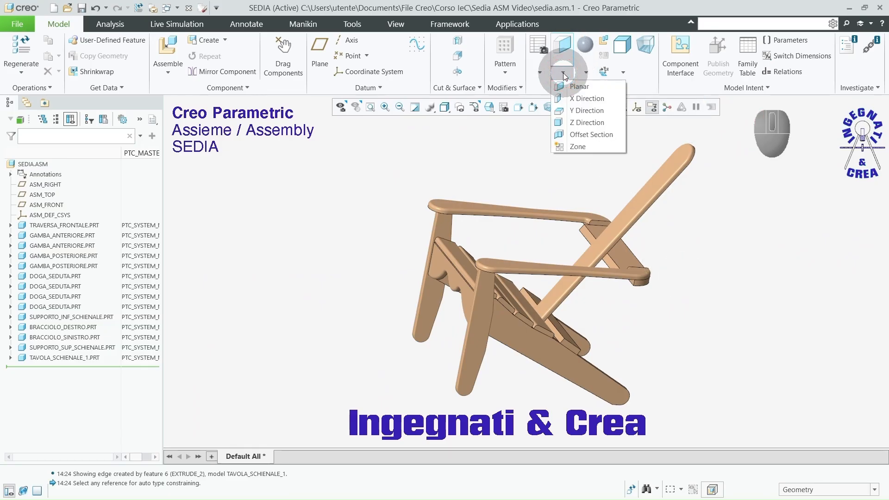
click(574, 86)
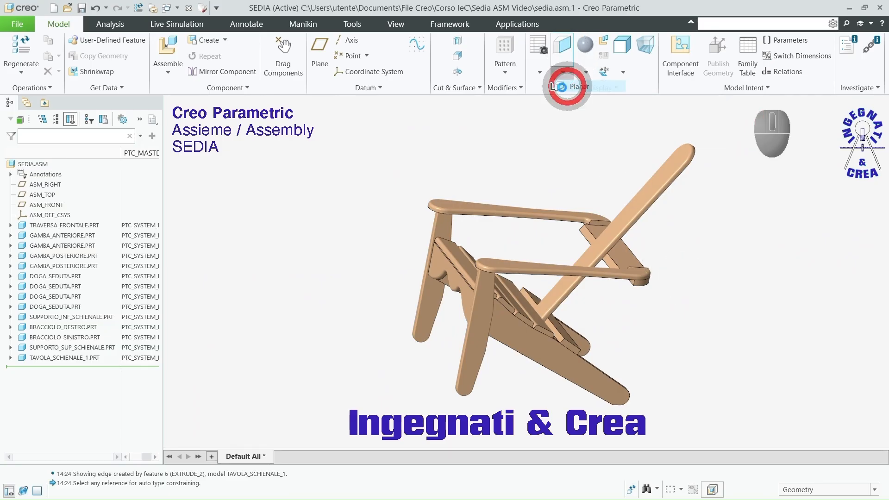
click(47, 186)
scroll(600, 175, up, 2)
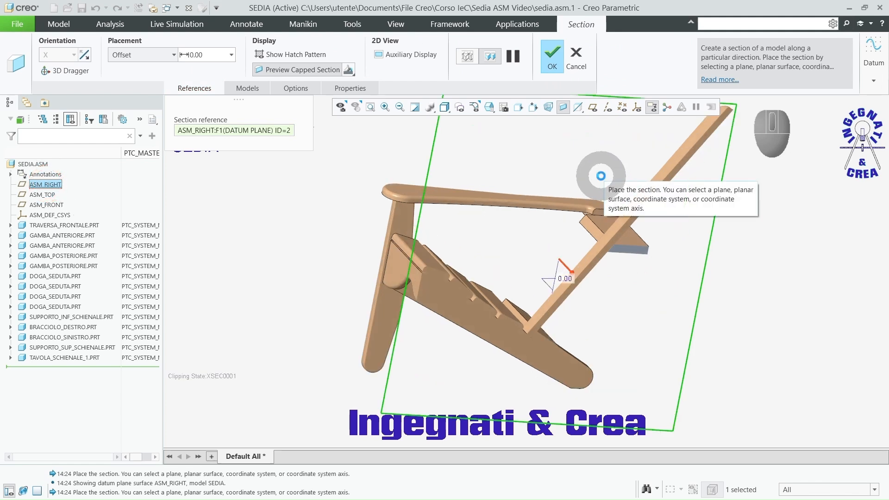
Step: Orient the sectioned chair to the LEFT view and examine the contact between the backrest board and the upper backrest support
key(F3)
key(F5)
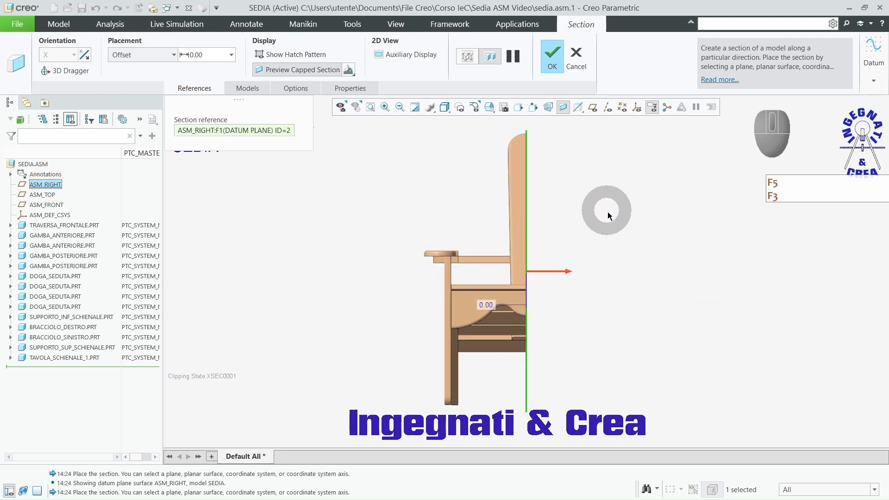
click(632, 256)
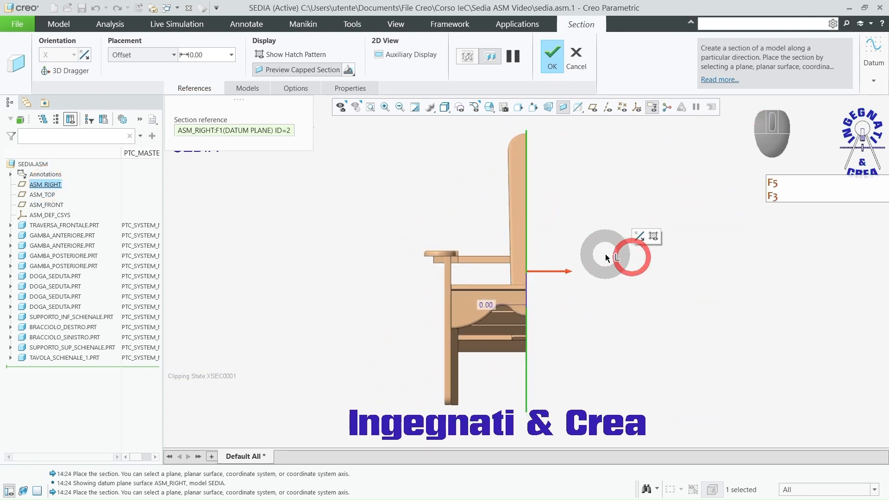
click(489, 107)
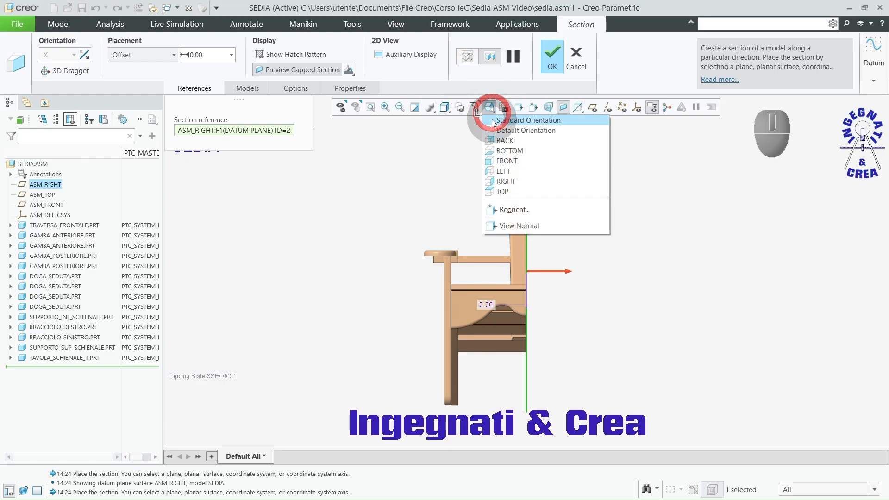
click(502, 171)
scroll(569, 267, up, 5)
scroll(568, 267, up, 4)
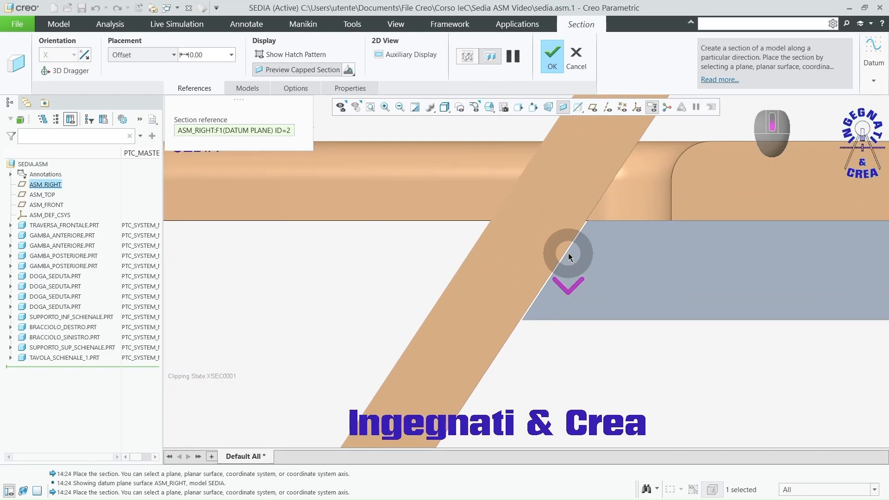
scroll(566, 253, down, 6)
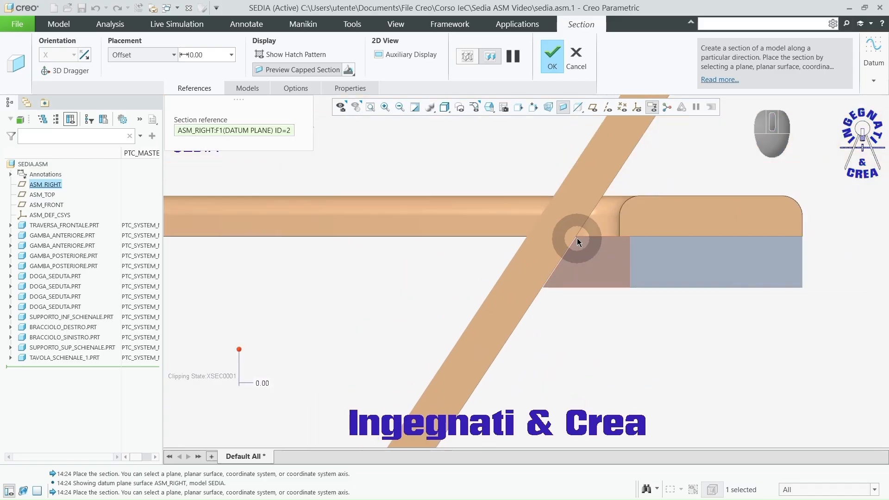
scroll(582, 213, up, 3)
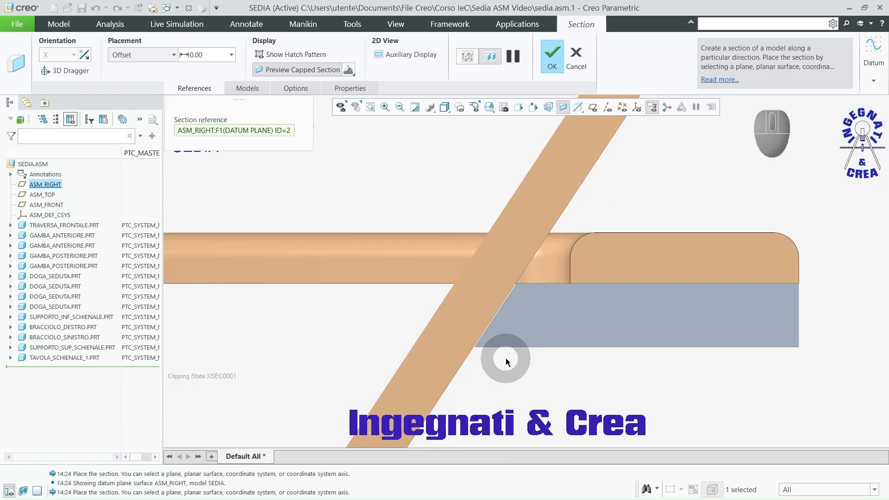
scroll(483, 359, up, 2)
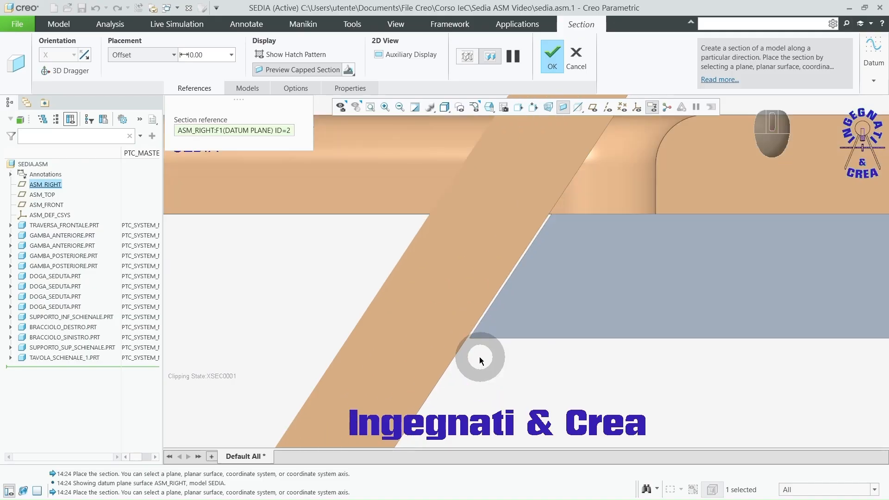
scroll(558, 207, up, 5)
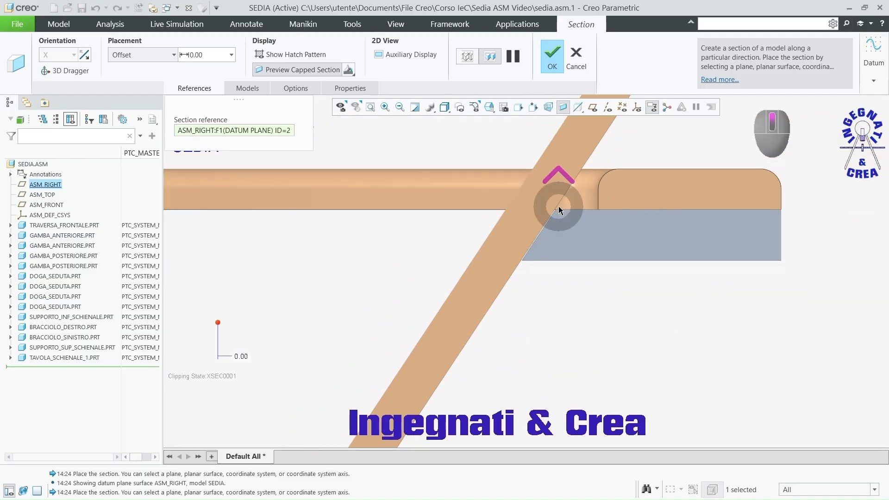
scroll(558, 207, up, 3)
middle_drag(559, 207, 575, 268)
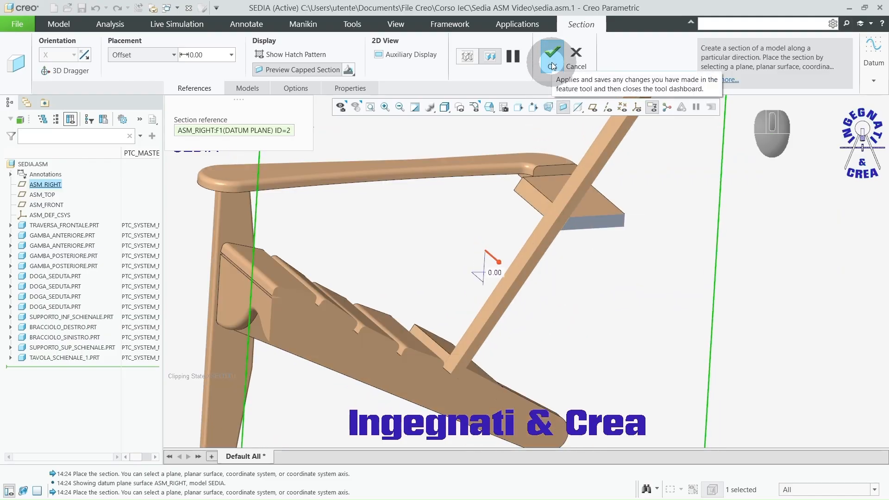
Step: Name the section A and accept its definition
click(350, 88)
click(363, 122)
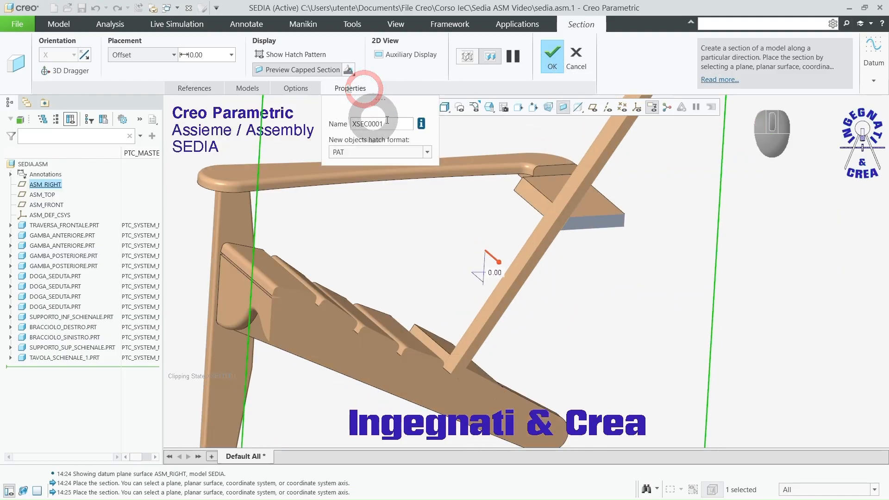
double_click(364, 123)
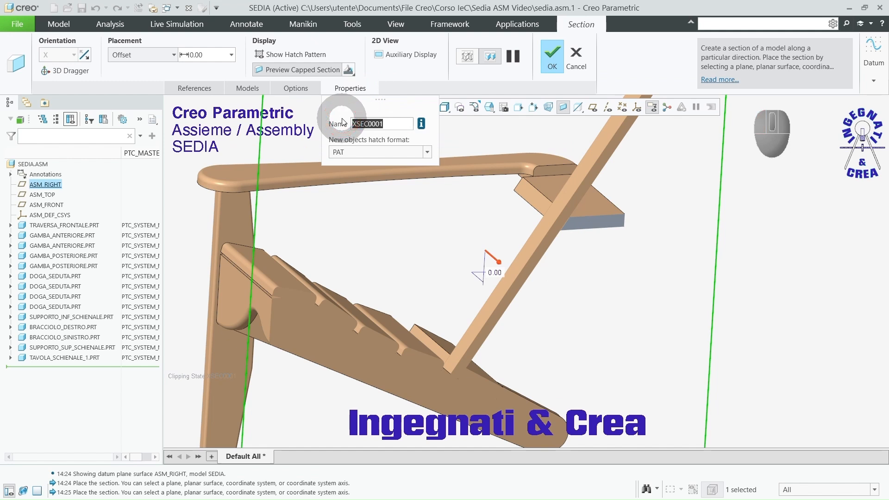
text(A)
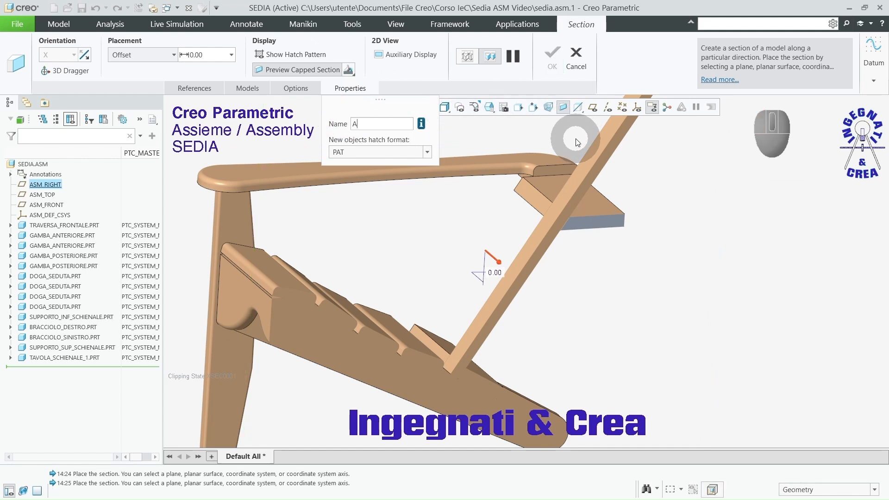
key(Return)
click(551, 58)
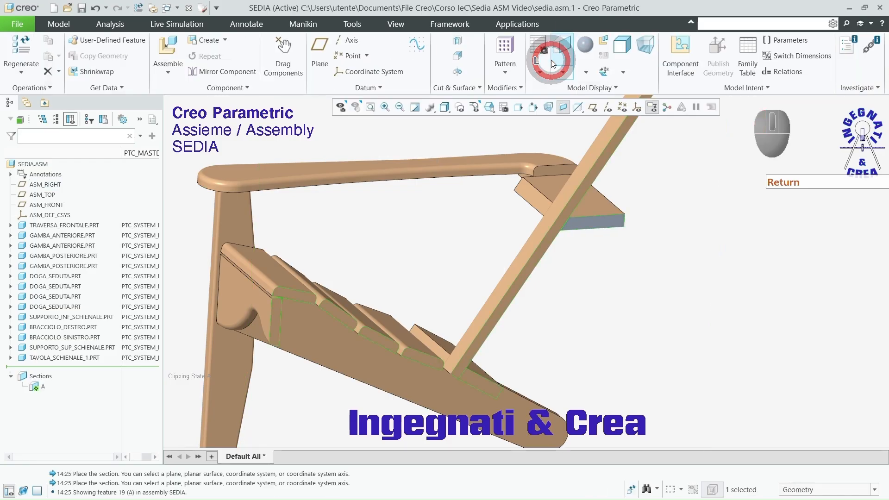
Step: Deactivate section A to display the whole chair
scroll(422, 245, up, 2)
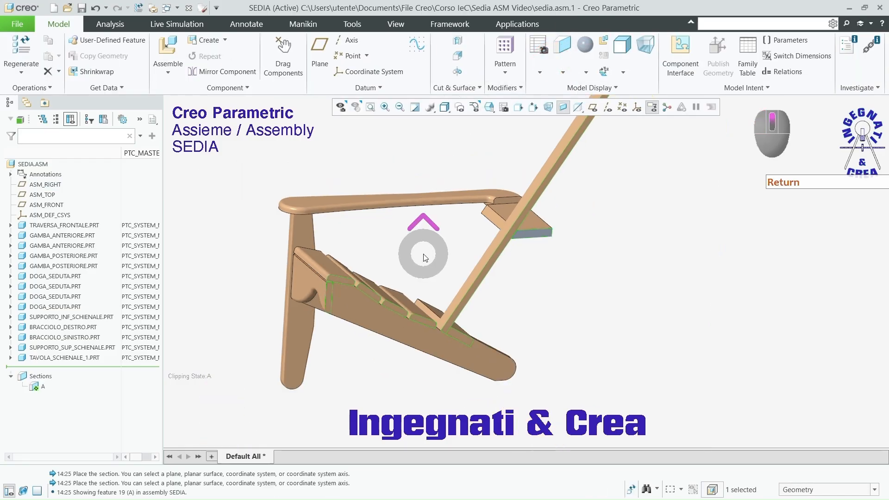
right_click(42, 388)
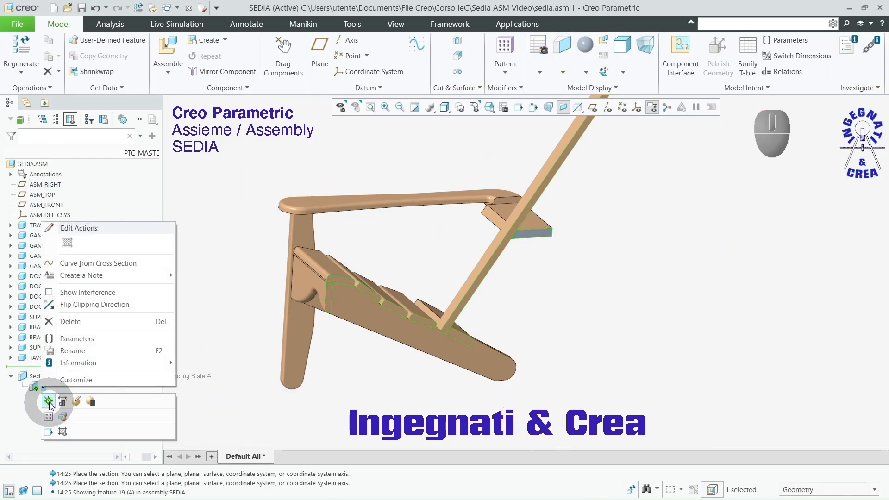
click(49, 402)
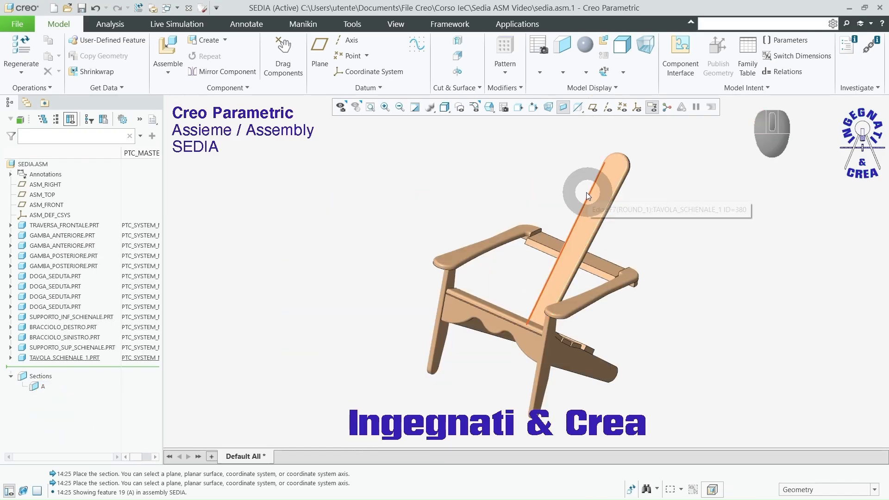
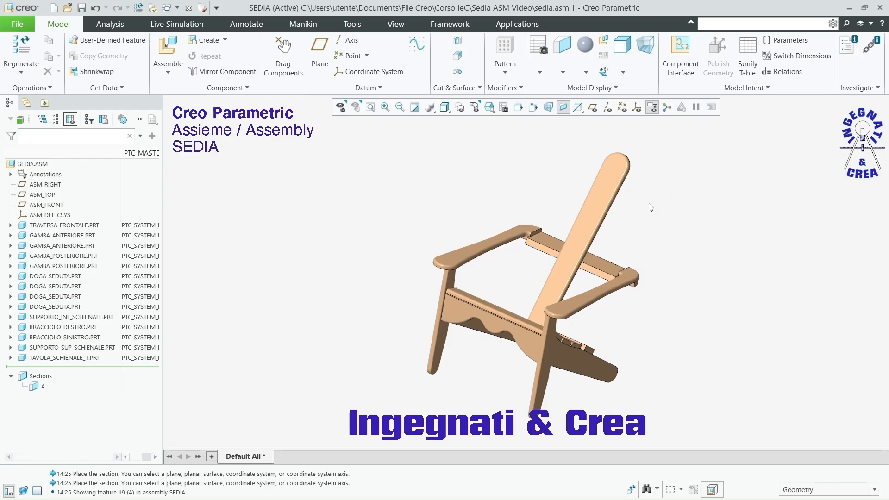
Step: Insert the part tavola_schienale_2.prt into the chair assembly as a new component
click(169, 46)
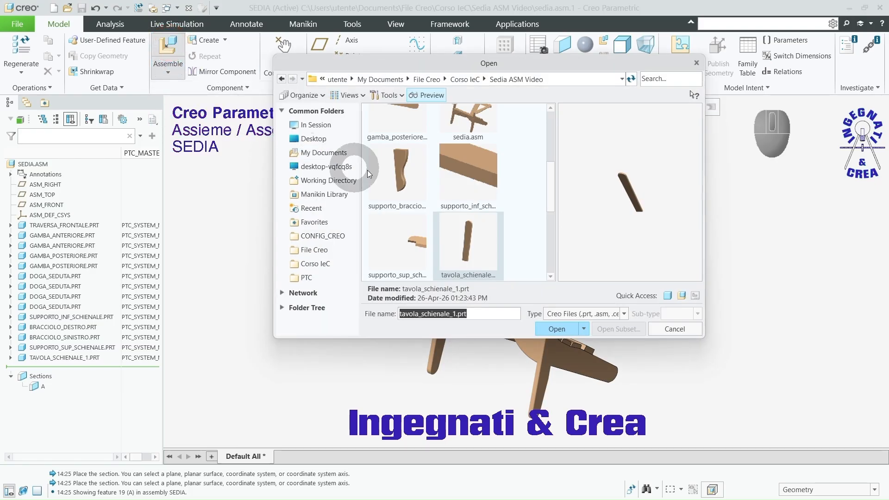
click(443, 223)
scroll(443, 223, down, 1)
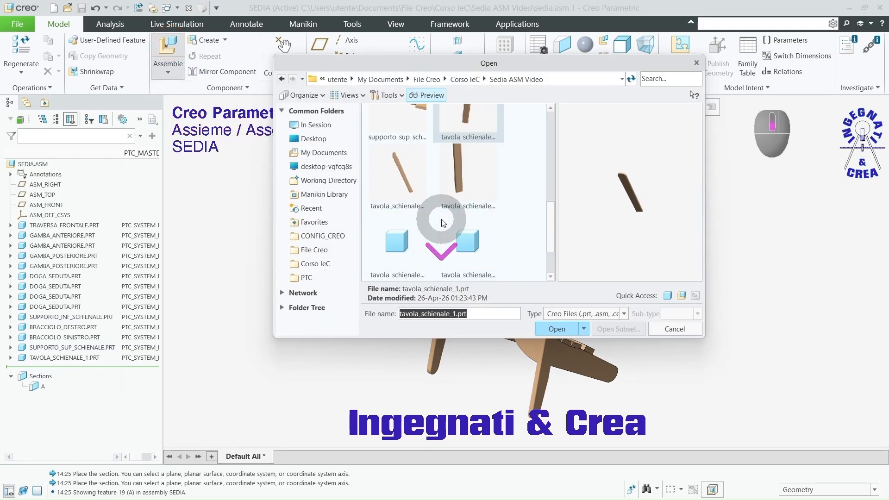
click(406, 182)
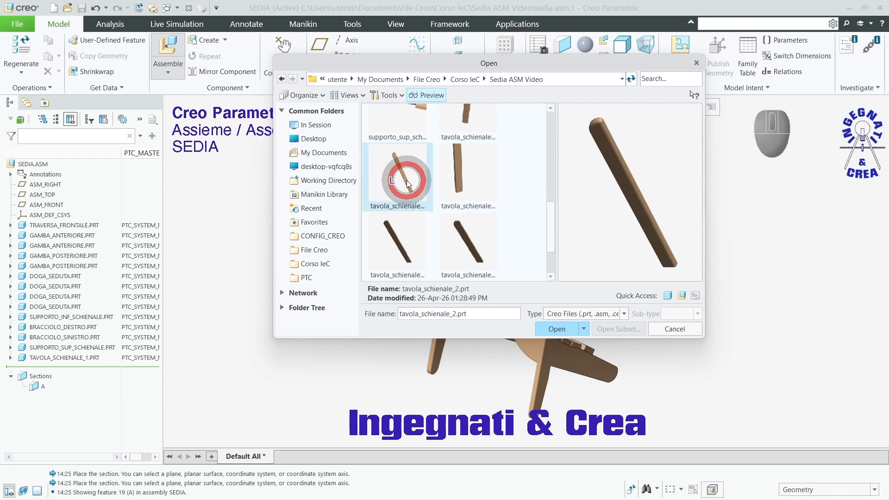
click(559, 327)
ctrl+alt+middle_drag(657, 327, 606, 207)
mouse_move(604, 261)
middle_down()
mouse_move(577, 308)
mouse_move(593, 258)
middle_up()
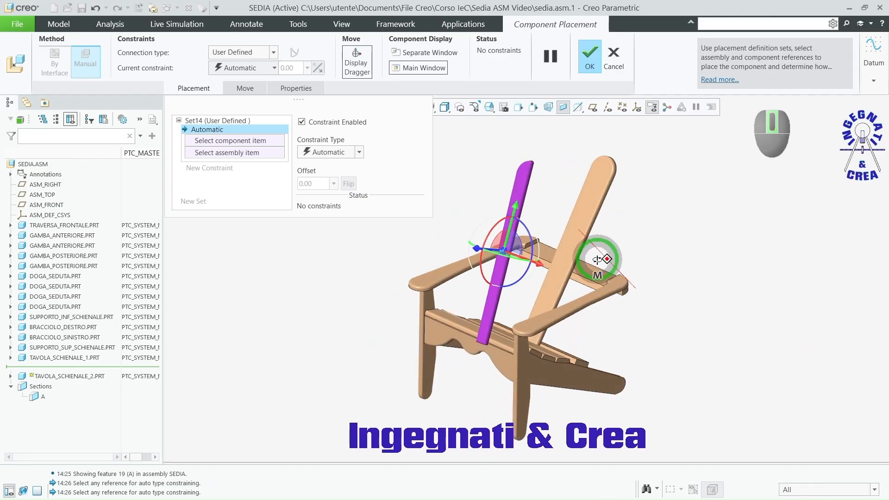
Step: Make the front face of backrest board 2 coincident with the front face of backrest board 1
scroll(562, 260, down, 4)
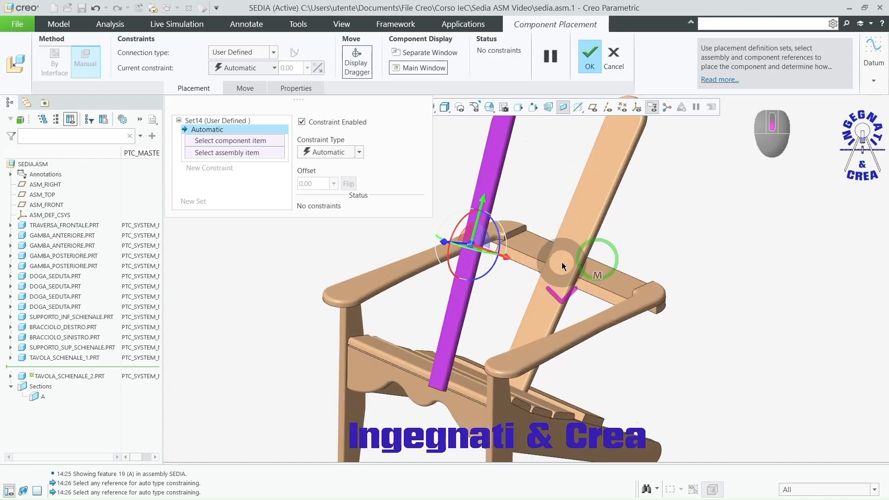
click(491, 166)
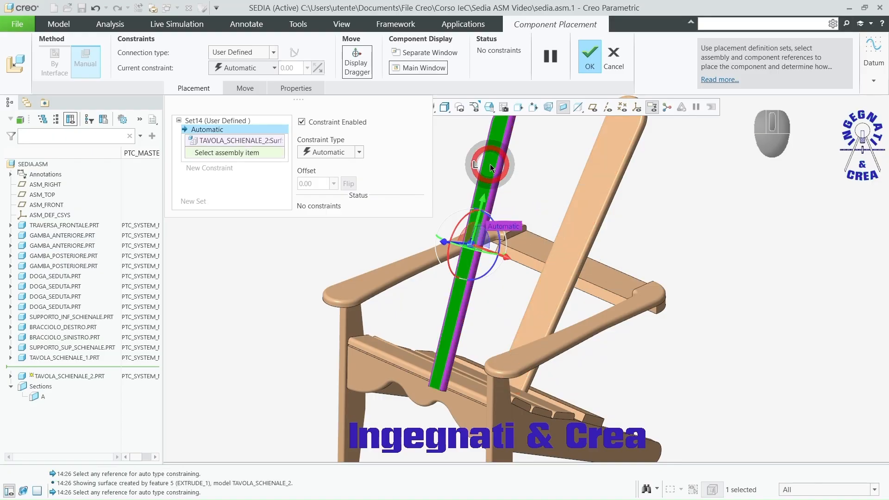
click(584, 197)
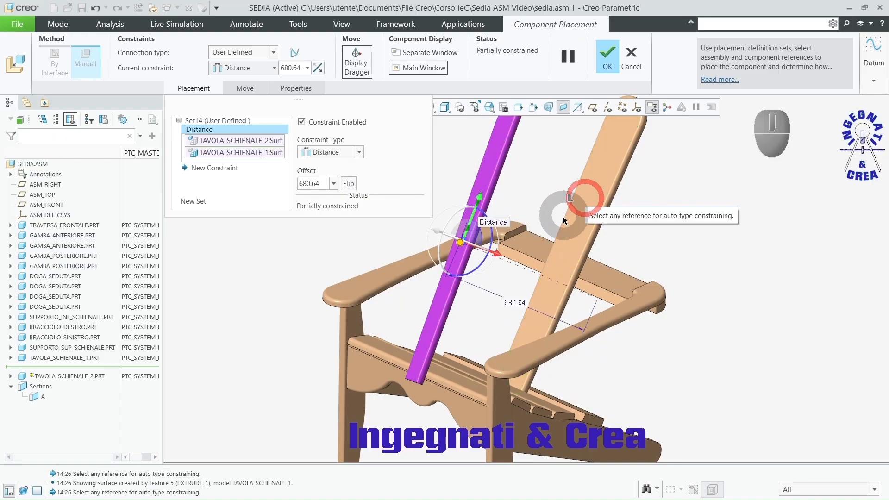
right_click(500, 220)
click(532, 293)
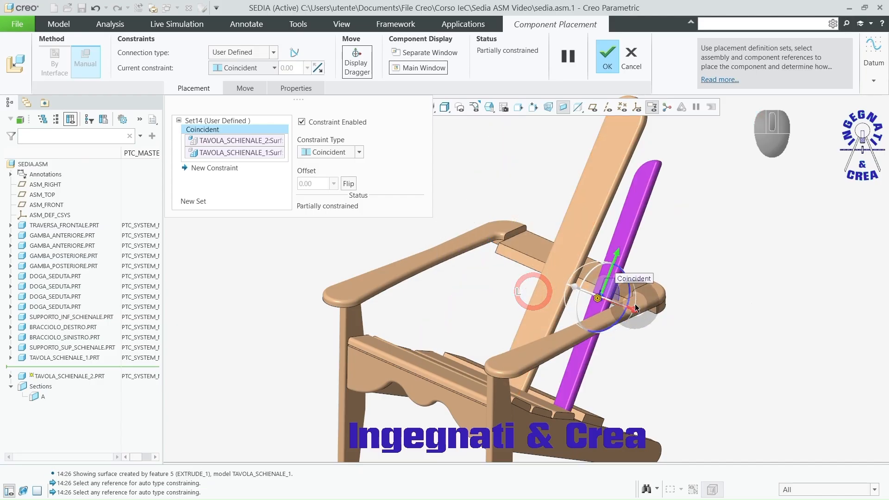
Step: Make the bottom edge of backrest board 2 coincident with the outer face of the lower backrest support
middle_drag(635, 315, 504, 361)
scroll(495, 364, down, 6)
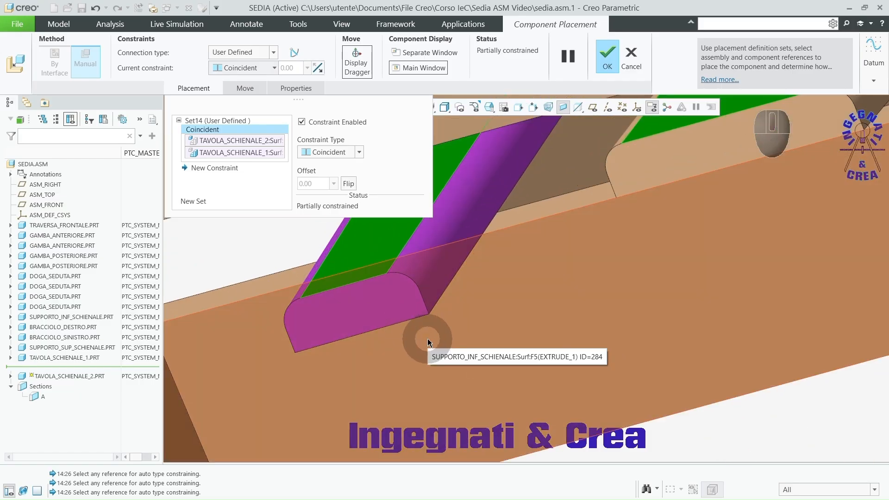
click(426, 337)
click(402, 323)
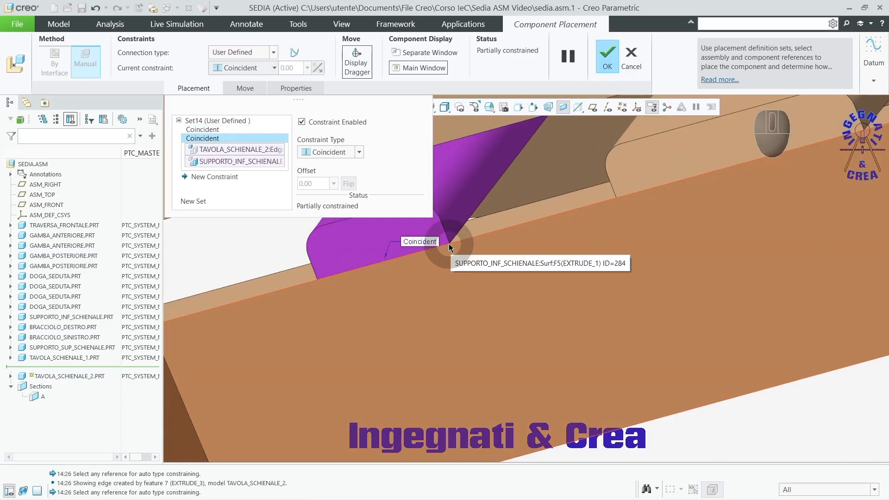
Step: Add a 20 mm distance constraint between the facing lower end edges of backrest boards 2 and 1, and accept the placement
right_click(449, 243)
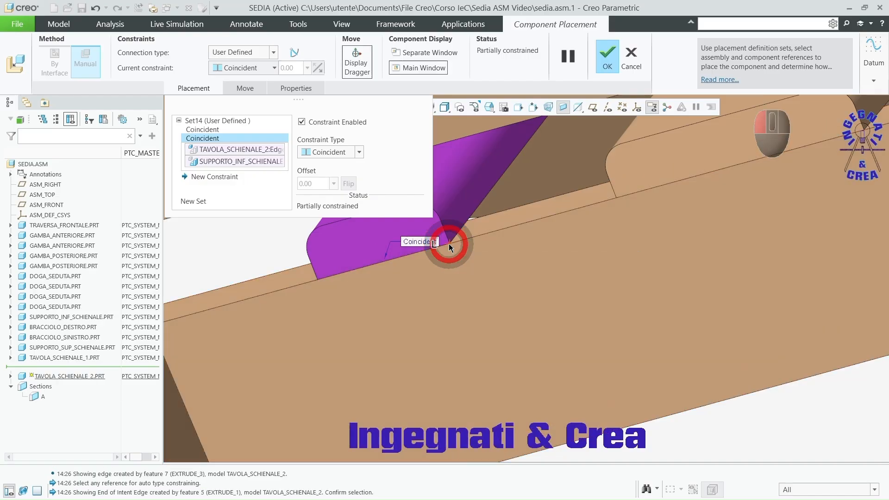
click(448, 243)
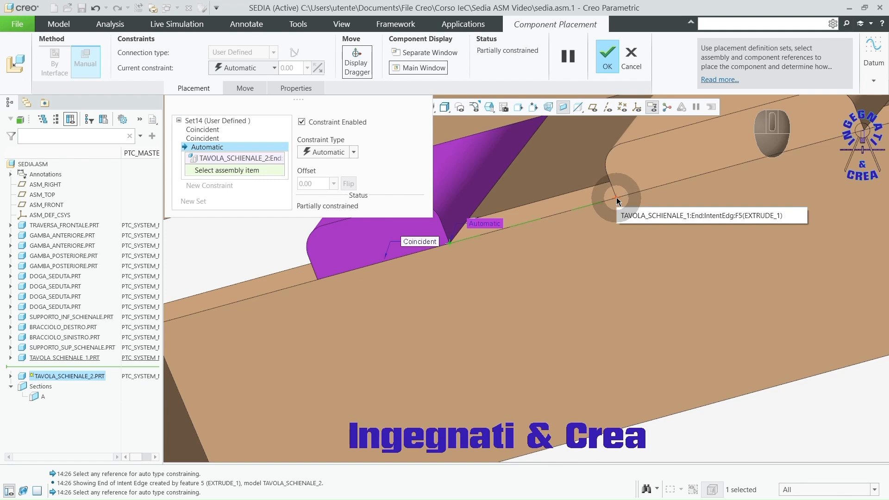
click(615, 197)
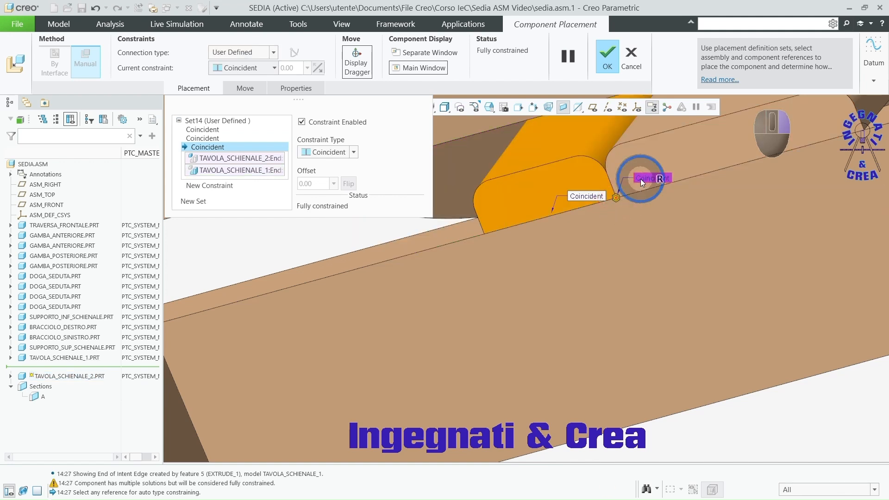
right_click(640, 180)
click(667, 243)
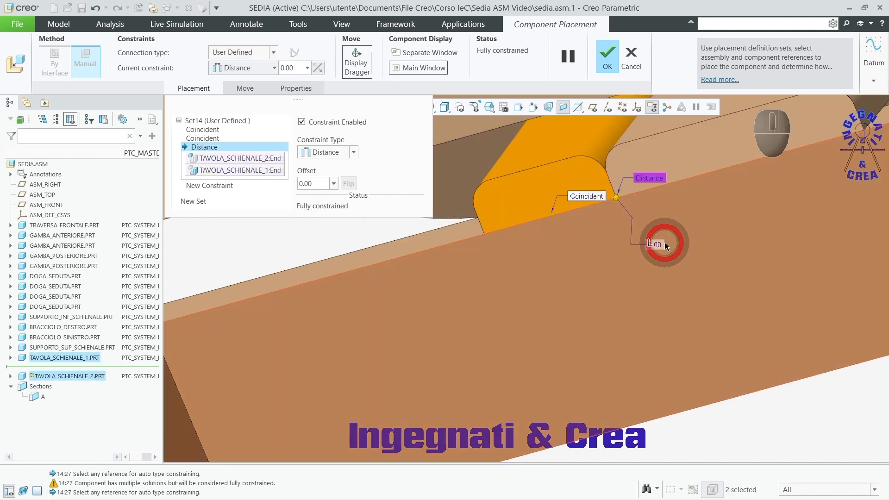
text(20)
key(Return)
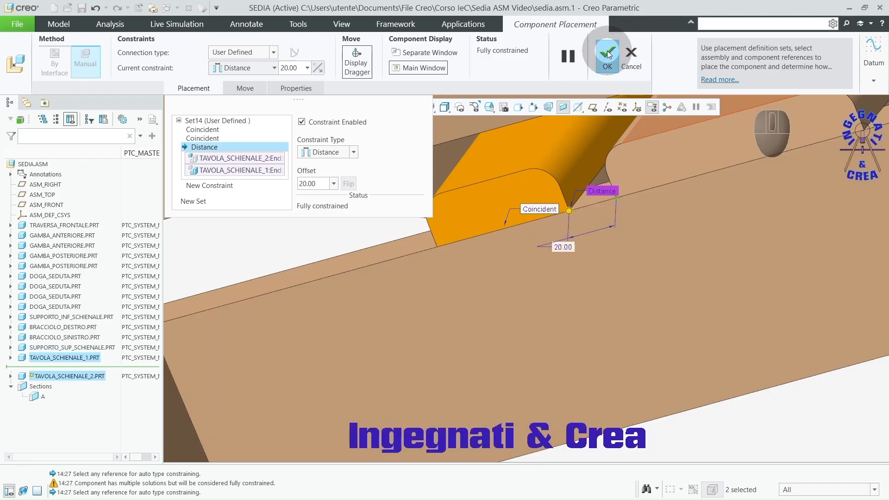
click(607, 52)
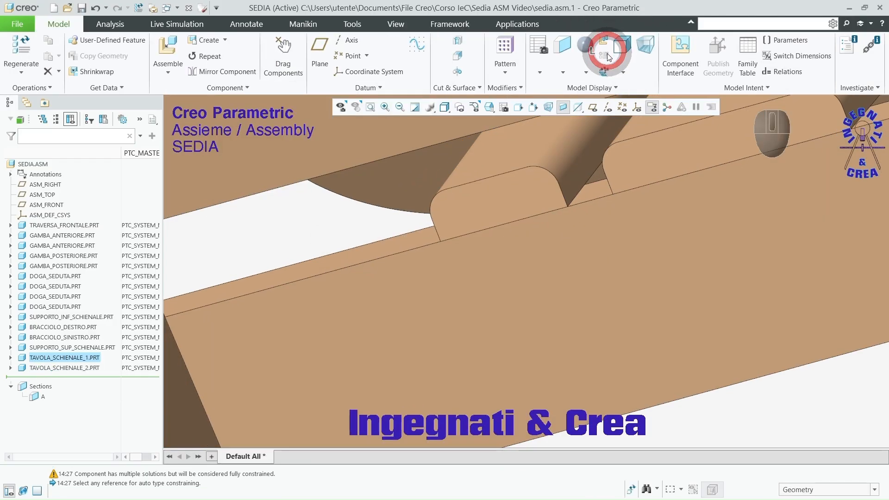
Step: Insert the part tavola_schienale_3.prt into the assembly and move it beside the chair's armrest
scroll(611, 286, up, 5)
scroll(611, 286, up, 4)
middle_drag(611, 286, 576, 340)
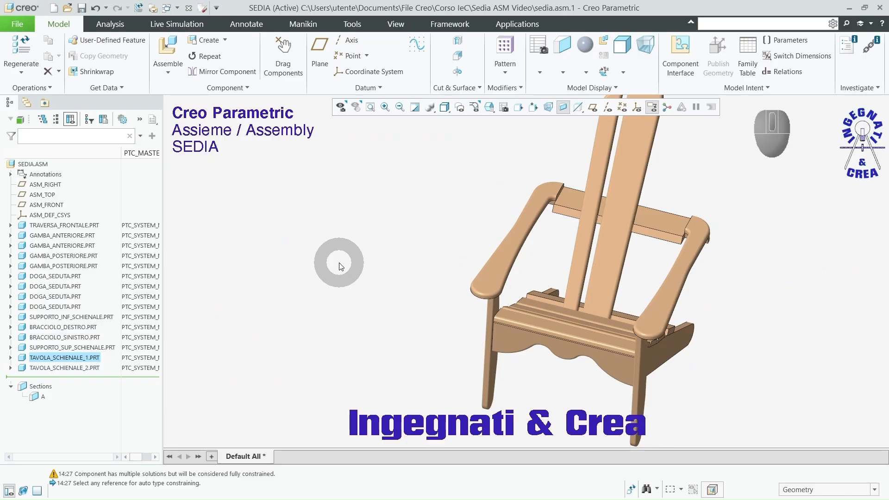
click(169, 46)
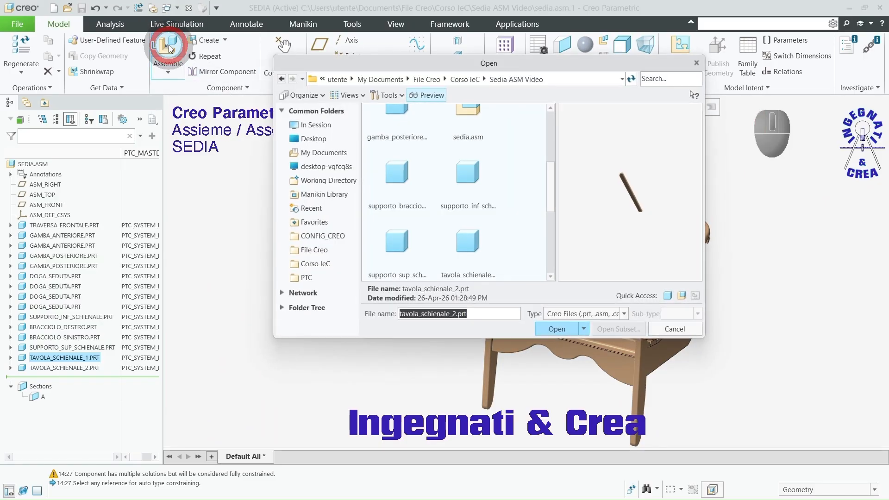
scroll(458, 115, down, 2)
click(458, 116)
click(679, 82)
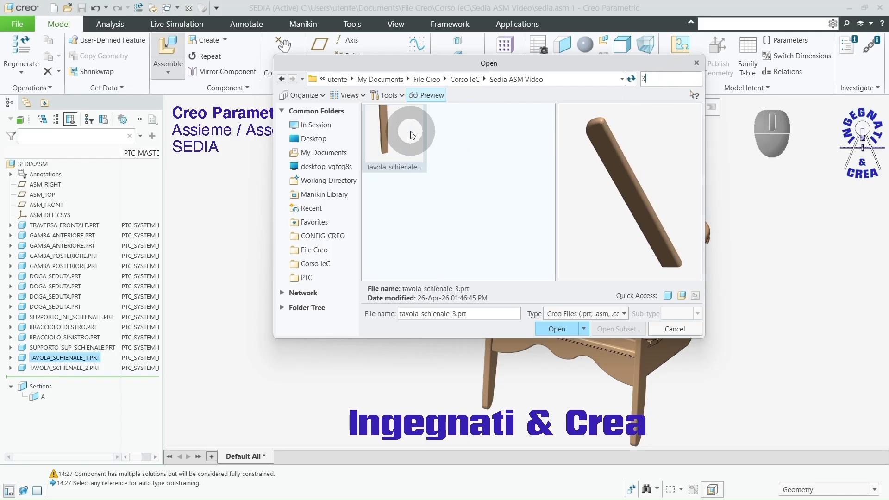
click(555, 329)
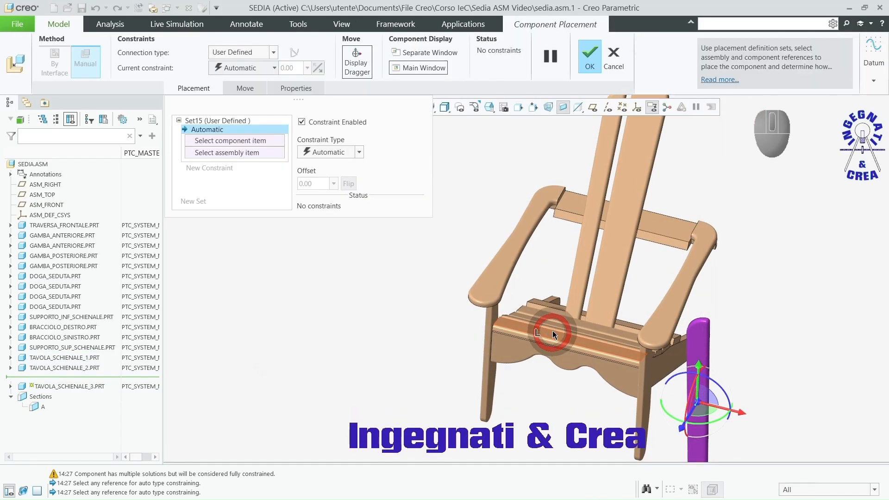
ctrl+alt+right_drag(548, 325, 348, 172)
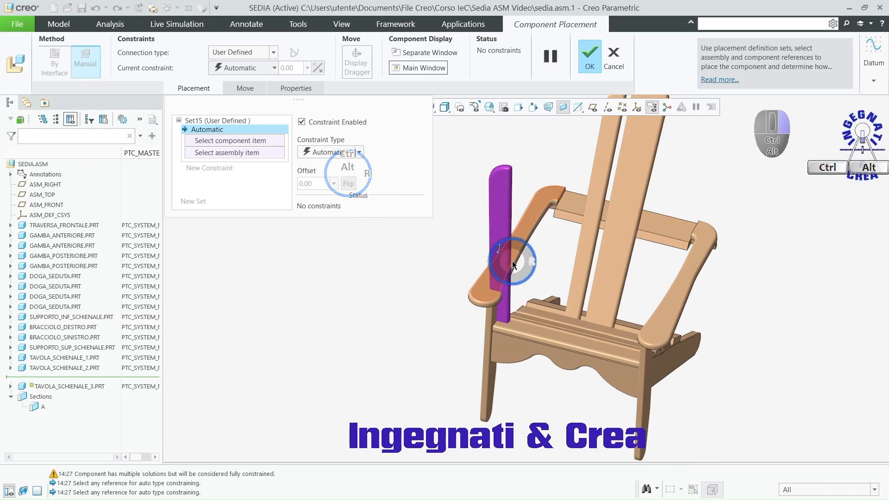
ctrl+alt+right_drag(512, 262, 462, 221)
mouse_move(444, 261)
middle_down()
mouse_move(458, 262)
mouse_move(452, 277)
middle_up()
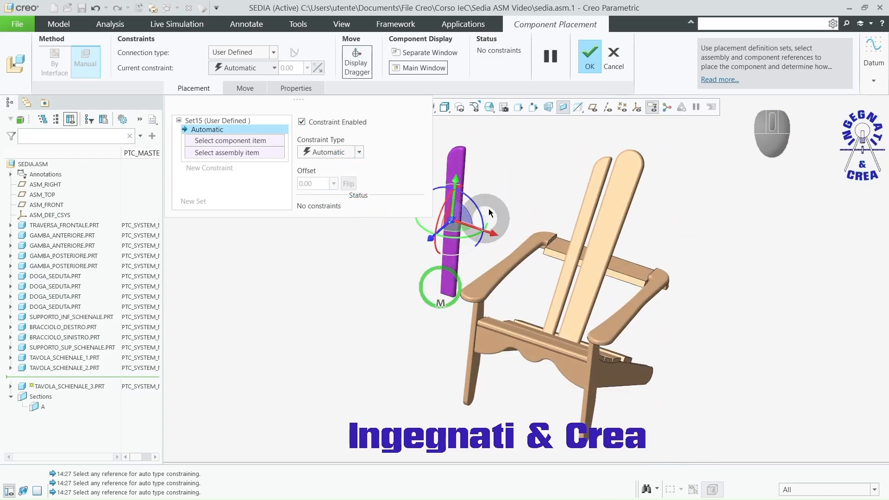
Step: Make the front face of backrest board 3 coincident with the front face of backrest board 2
click(454, 170)
click(595, 190)
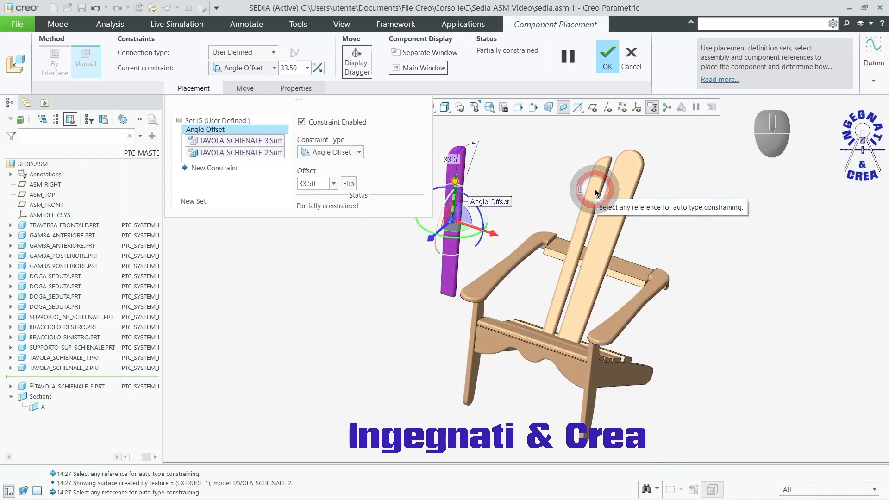
click(360, 153)
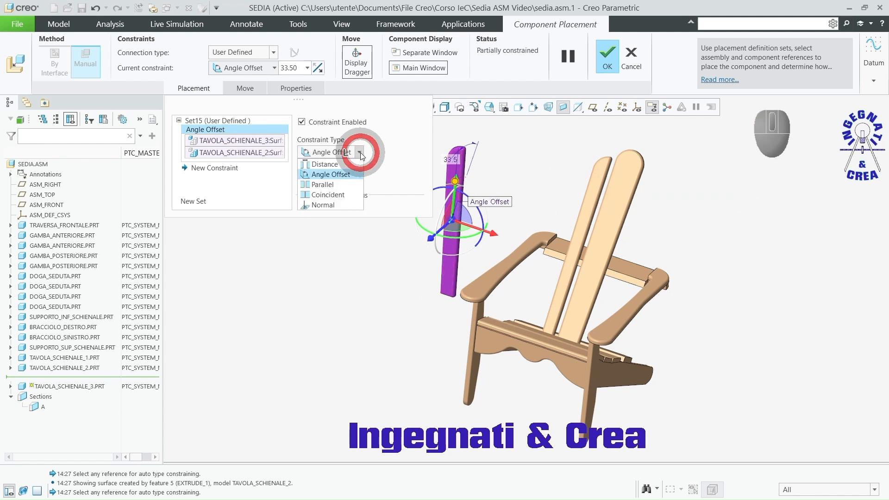
click(346, 194)
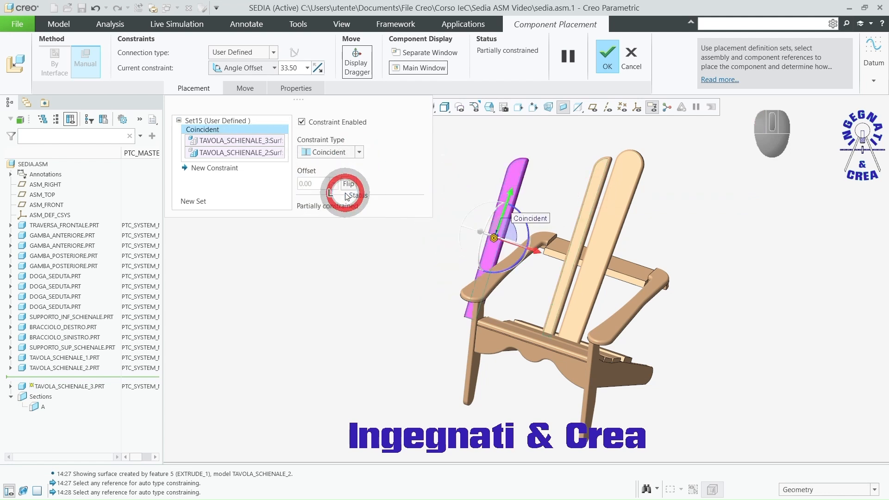
Step: Make the bottom edge of backrest board 3 coincident with the outer face of the lower backrest support
middle_drag(455, 352, 469, 303)
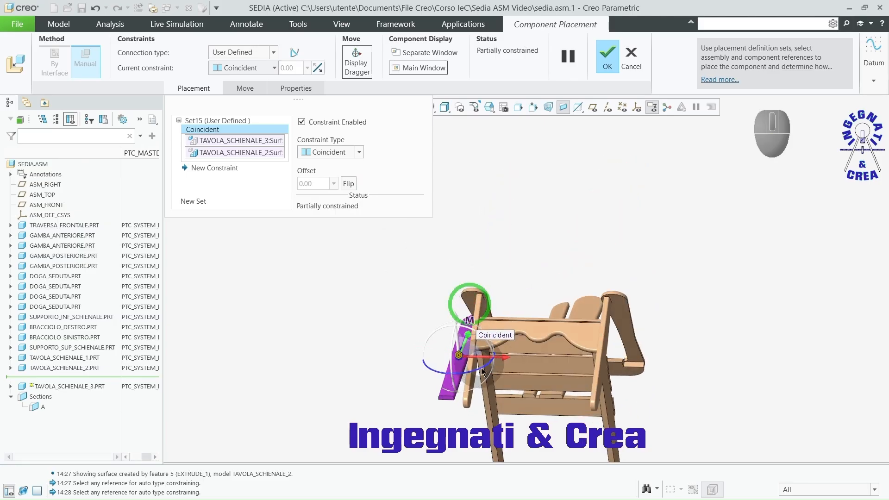
scroll(507, 422, down, 4)
click(518, 378)
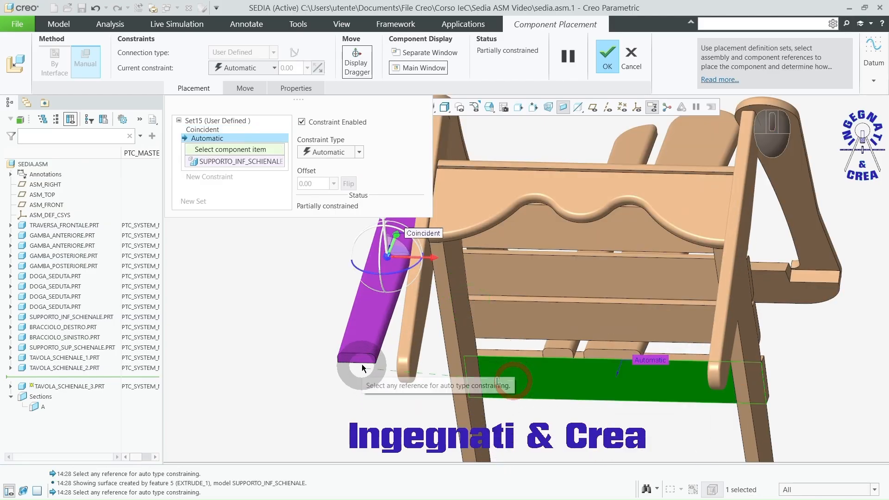
click(363, 368)
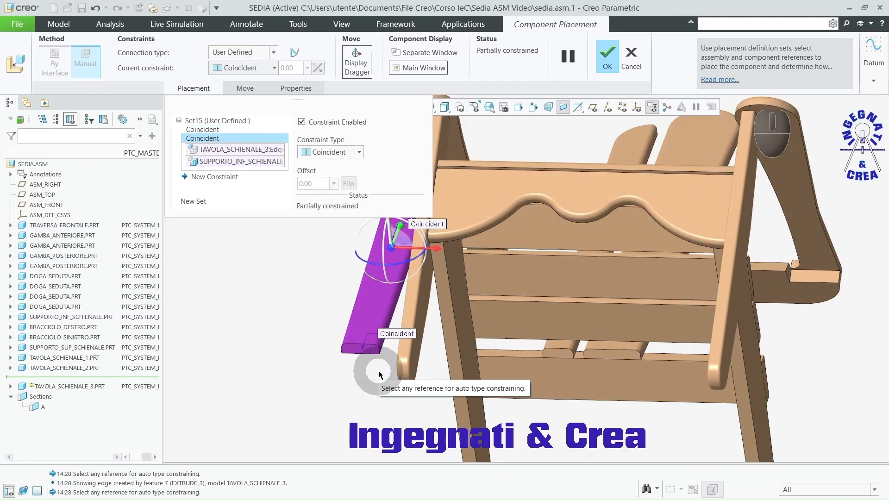
Step: Add a 20 mm distance constraint between the facing lower end edges of backrest boards 3 and 2, and accept the placement
scroll(378, 374, down, 4)
click(378, 318)
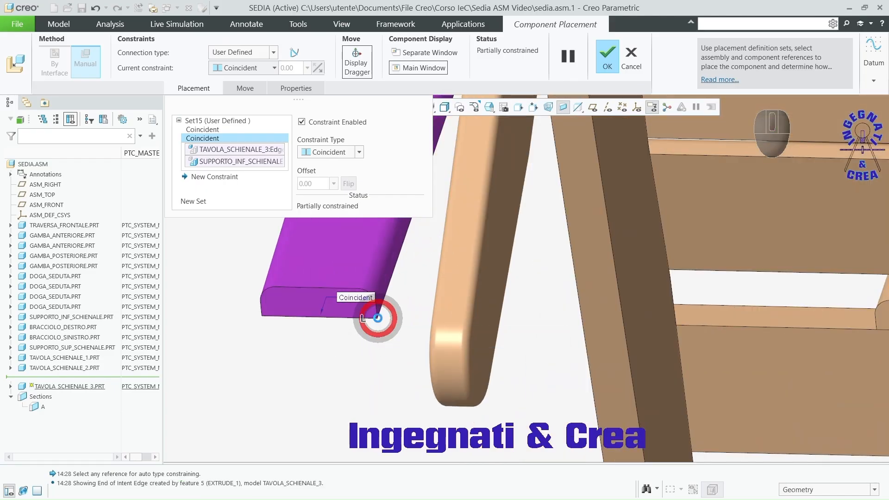
scroll(406, 353, up, 3)
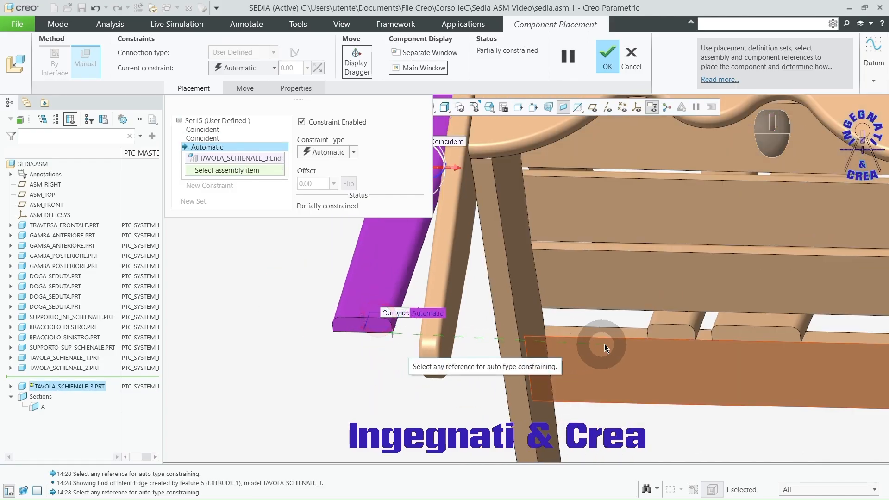
click(647, 342)
double_click(321, 184)
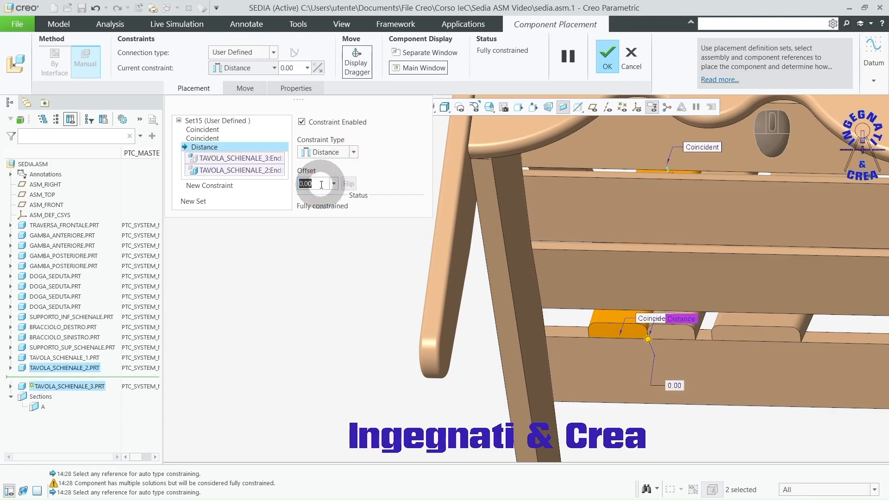
text(20)
key(Return)
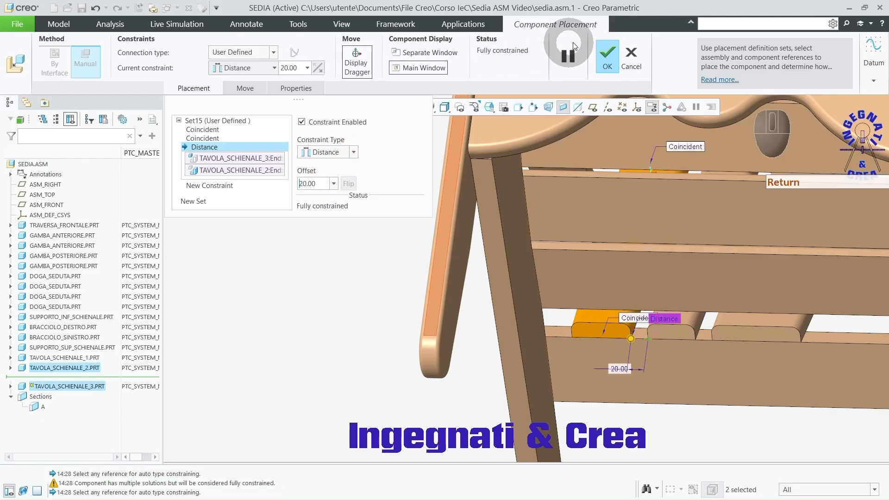
click(608, 54)
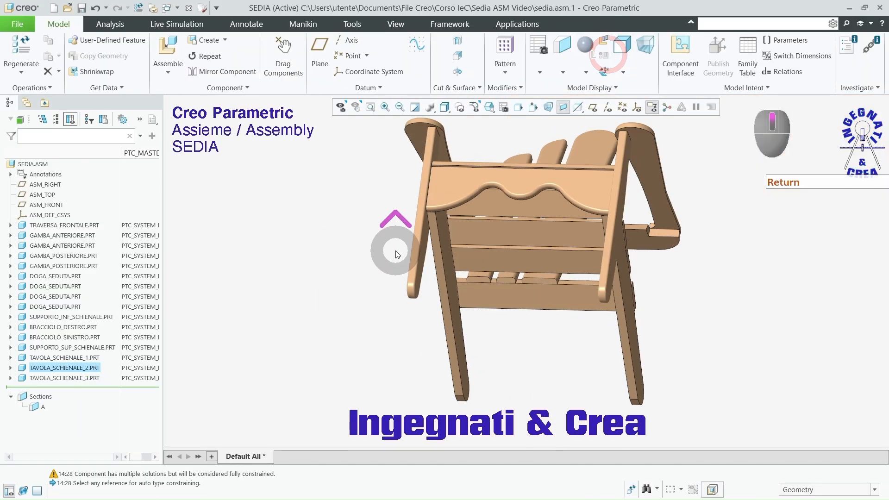
Step: Show the whole chair in a three-quarter view and save the SEDIA assembly
middle_drag(395, 252, 455, 260)
scroll(440, 281, up, 3)
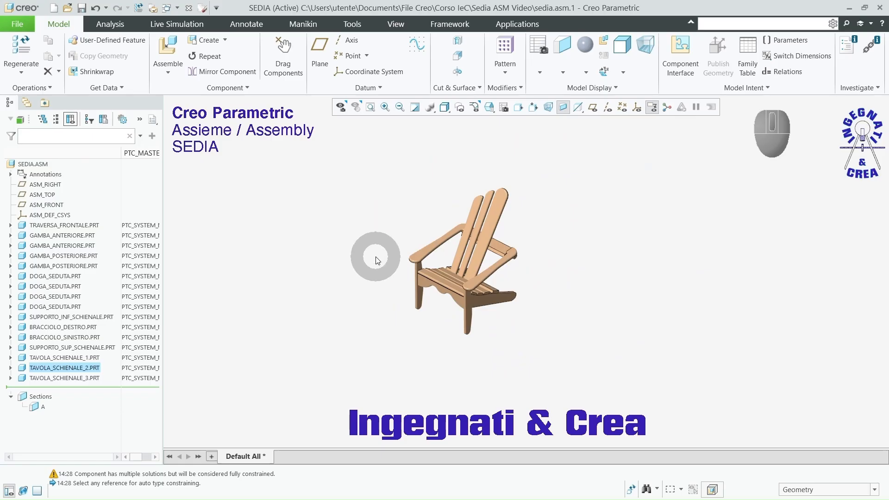
click(82, 9)
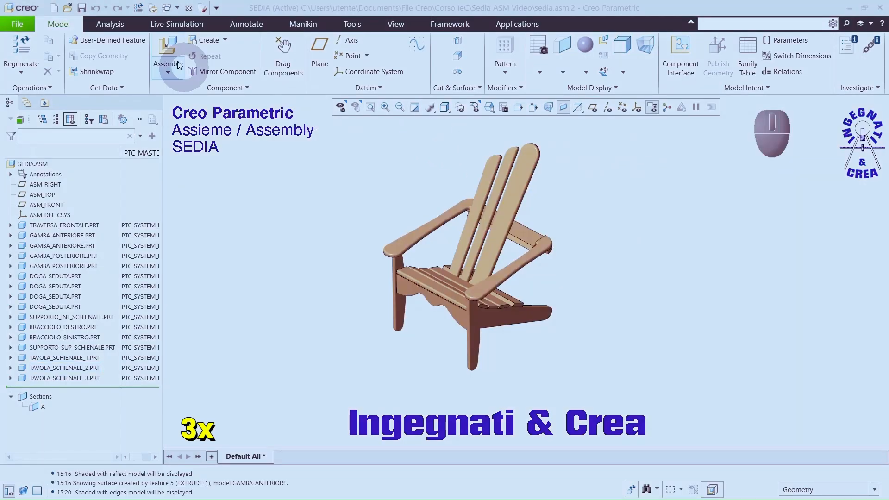
Step: Insert tavola_schienale_4.prt into the assembly and position it beside the chair
click(168, 49)
click(680, 77)
text(4)
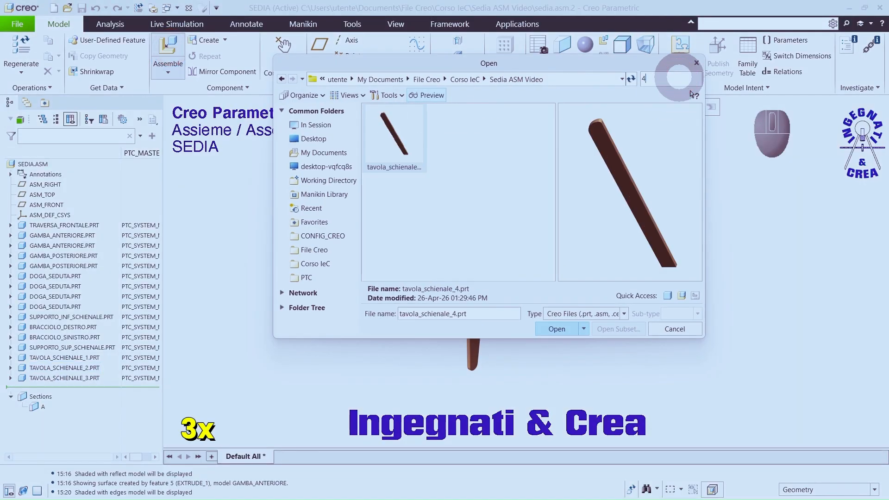
click(557, 329)
ctrl+alt+middle_drag(569, 323, 748, 248)
Step: Make the front face of backrest board 4 coincident with the front face of backrest board 2
scroll(582, 182, down, 3)
scroll(581, 182, up, 2)
click(653, 183)
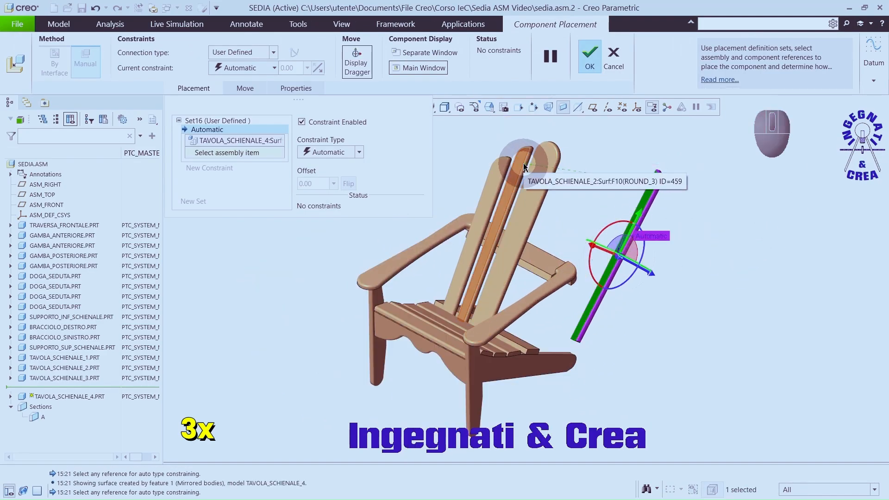
click(520, 163)
Step: Make the bottom end face of backrest board 4 coincident with the lower end of the placed backrest boards
scroll(615, 348, down, 5)
click(670, 327)
scroll(664, 330, up, 5)
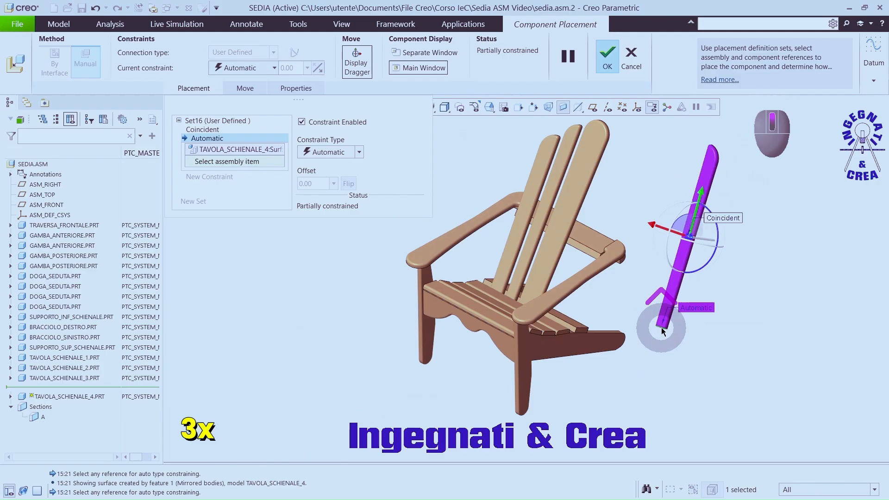
middle_drag(550, 370, 589, 304)
scroll(478, 342, down, 1)
scroll(479, 345, down, 3)
click(510, 348)
Step: Add a 20 mm distance constraint between the facing lower end edges of backrest boards 4 and 1, and accept the placement
scroll(509, 348, up, 3)
middle_drag(502, 348, 733, 369)
scroll(733, 369, down, 3)
click(754, 337)
scroll(754, 337, up, 3)
scroll(597, 315, down, 2)
click(599, 280)
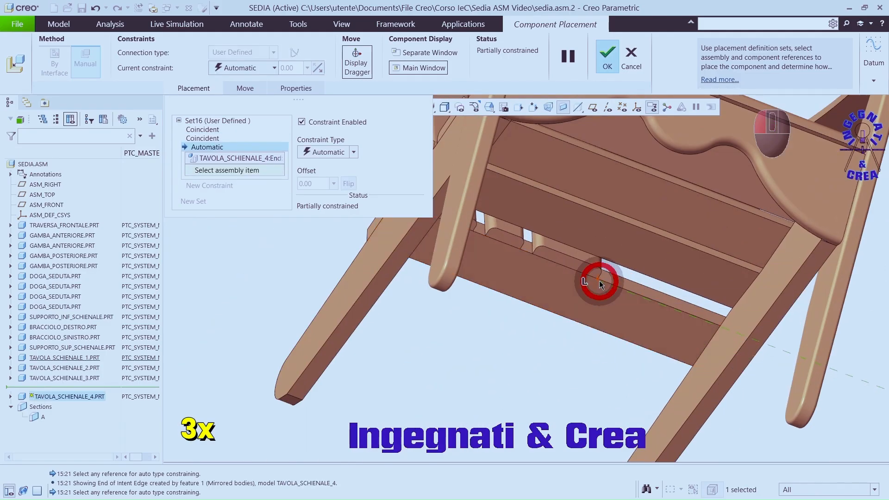
key(Return)
scroll(624, 319, up, 4)
middle_drag(625, 320, 559, 363)
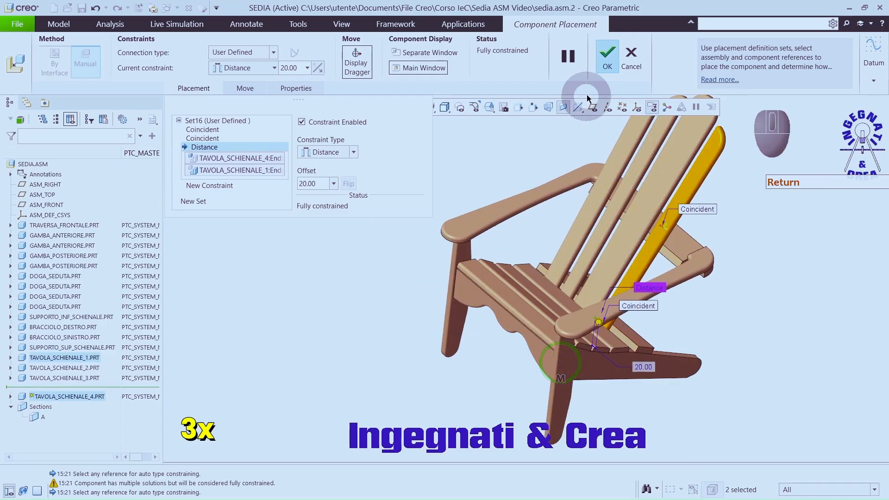
click(606, 58)
Step: Insert tavola_schienale_5.prt into the assembly and position it beside the chair
click(165, 43)
click(664, 82)
text(5)
double_click(403, 131)
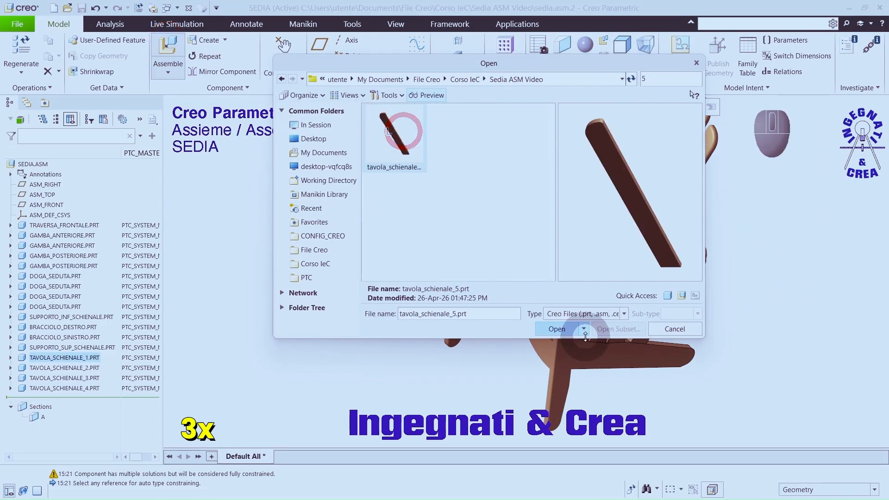
ctrl+alt+right_drag(644, 357, 768, 260)
ctrl+alt+middle_drag(768, 260, 827, 296)
Step: Make the front face of backrest board 5 coincident with the front face of backrest board 3
scroll(690, 225, down, 3)
click(694, 233)
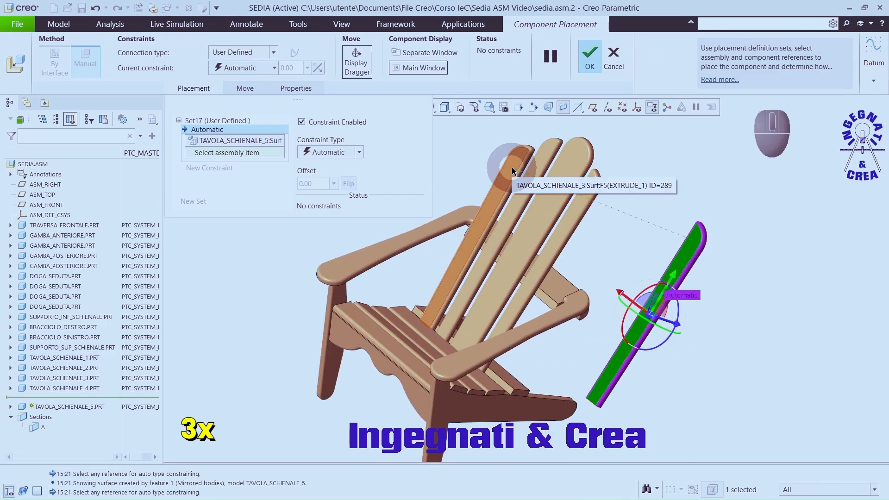
click(513, 171)
Step: Make the bottom end face of backrest board 5 coincident with the bottom end face of backrest board 3
middle_drag(644, 260, 679, 206)
scroll(720, 283, down, 3)
click(730, 275)
scroll(715, 292, up, 4)
click(489, 262)
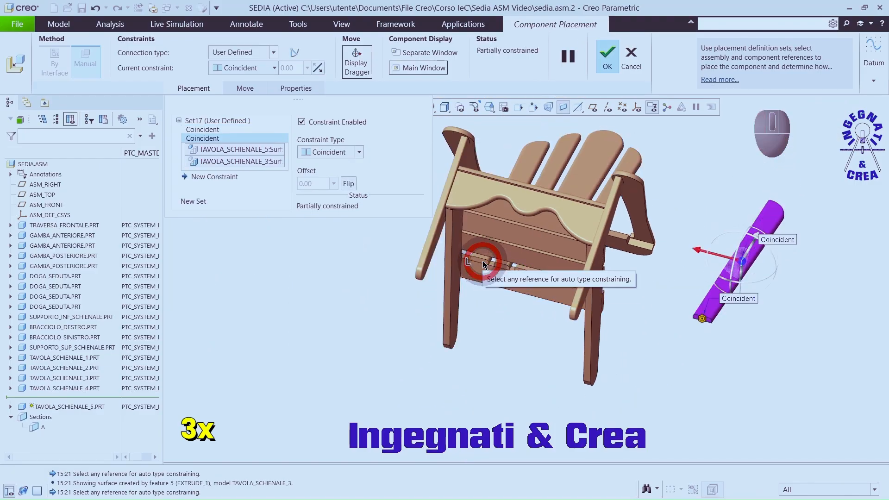
Step: Add a 20 mm distance constraint between the facing lower end edges of backrest boards 5 and 4, and accept the placement
middle_drag(550, 273, 656, 299)
click(794, 315)
click(667, 283)
double_click(727, 331)
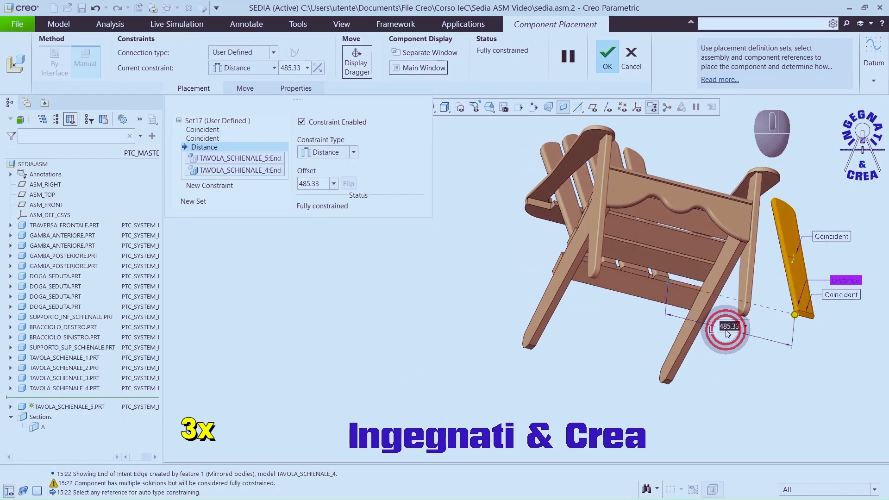
text(20)
key(Return)
middle_drag(687, 236, 630, 314)
middle_click(592, 104)
Step: Return the chair to the default orientation and save the SEDIA assembly
key(ctrl+d)
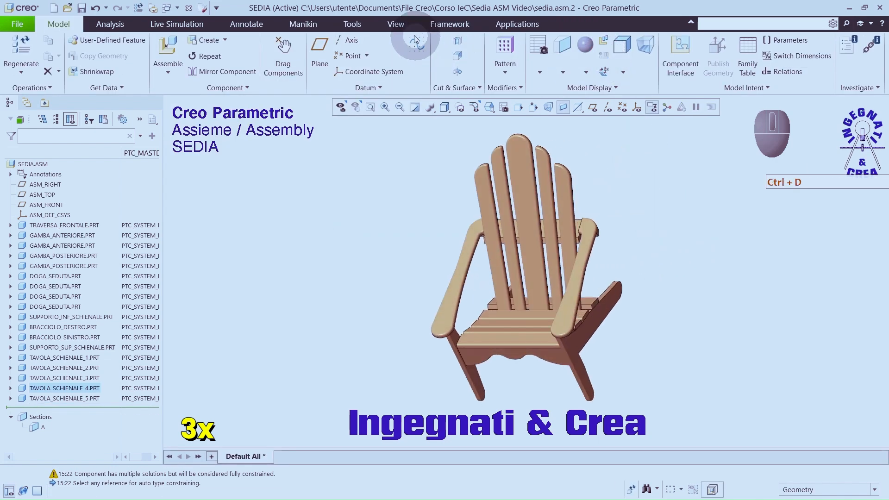
click(81, 8)
click(738, 269)
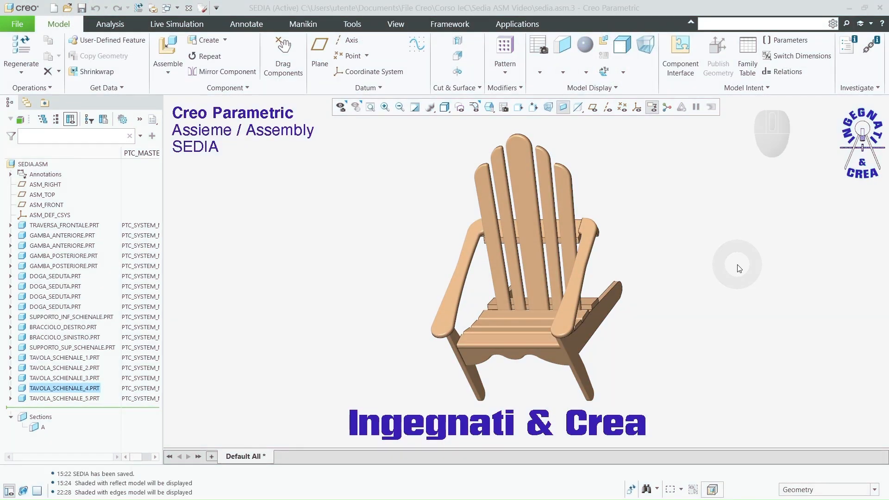
click(374, 200)
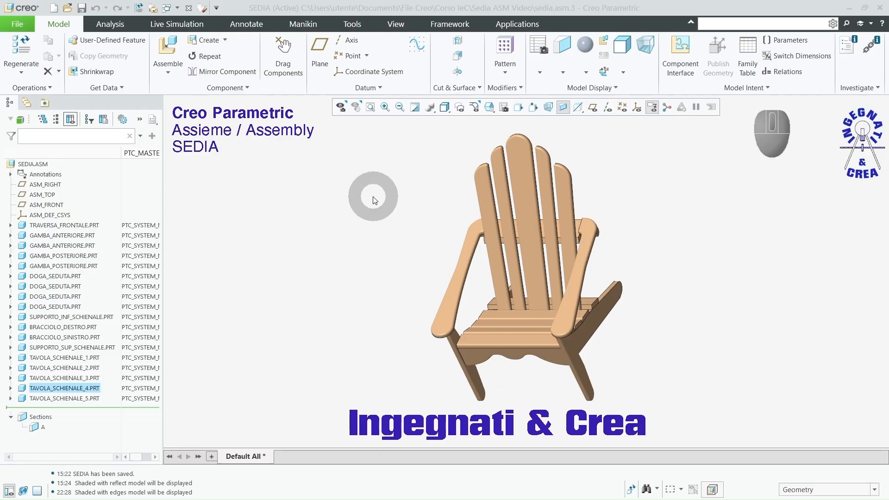
Step: Find supporto_bracciolo.prt by searching for "supp" and insert it into the assembly beside the left armrest
click(168, 51)
click(551, 96)
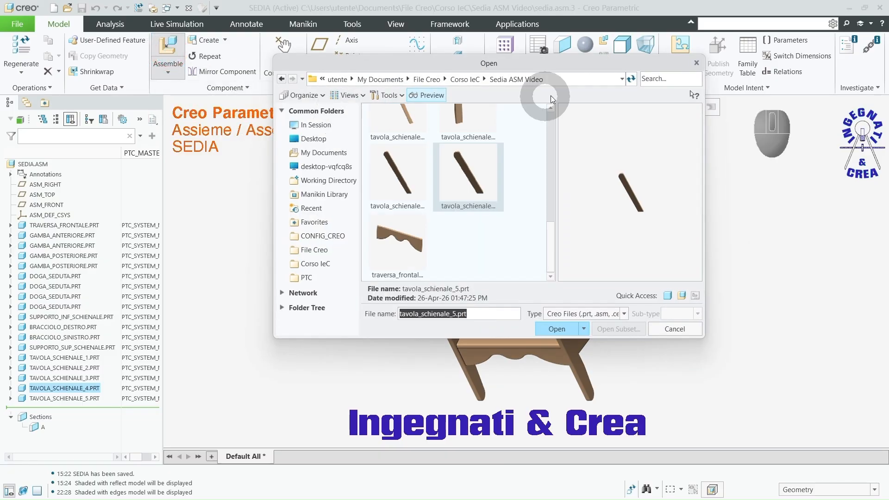
text(supp)
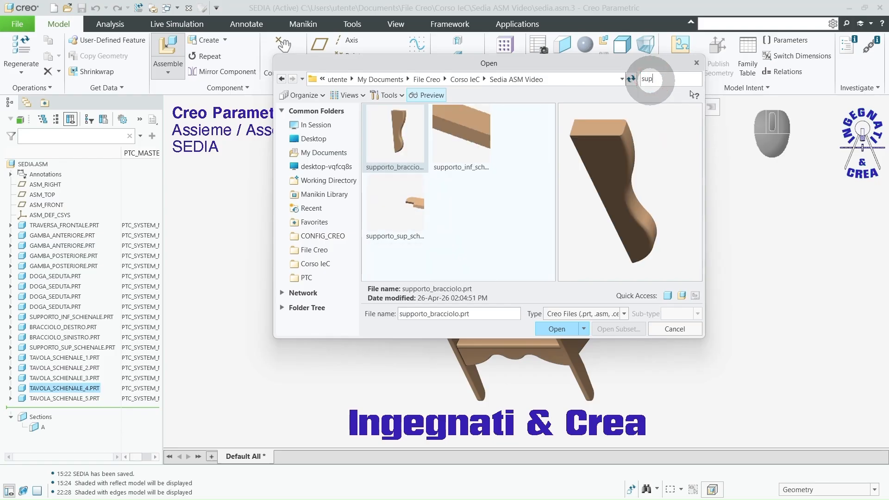
click(397, 141)
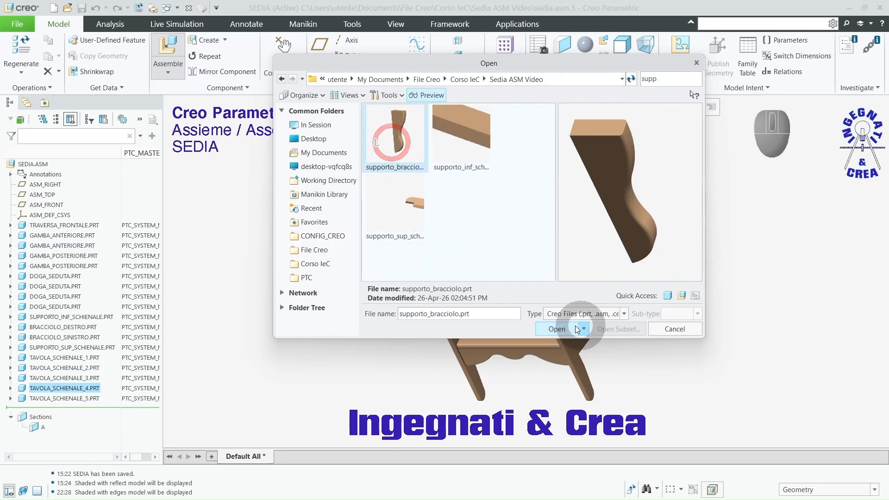
click(558, 329)
ctrl+alt+right_drag(644, 350, 663, 305)
Step: Make the straight back face of the armrest support coincident with the outer side of the front leg under the left armrest
scroll(541, 349, down, 5)
scroll(541, 345, down, 3)
ctrl+alt+right_drag(708, 362, 614, 368)
click(609, 373)
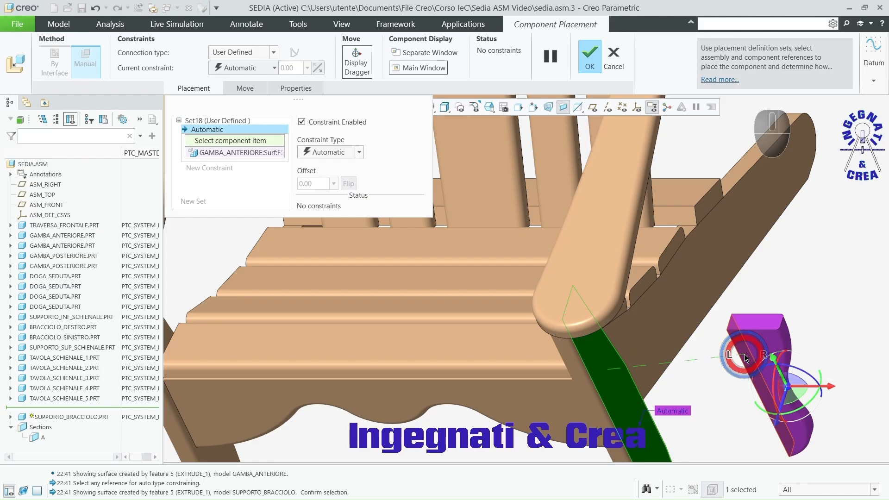
click(744, 356)
Step: Constrain the support's top face to the left armrest's underside and switch that constraint from Distance to Coincident
click(662, 326)
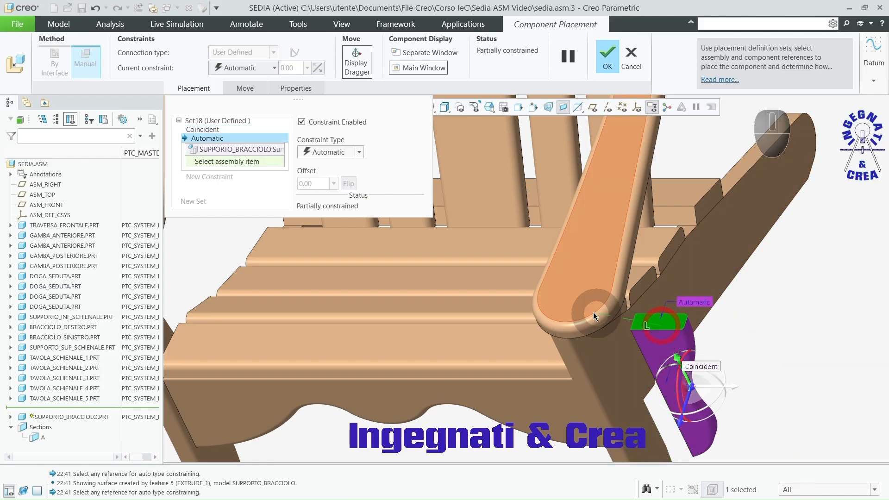
click(586, 312)
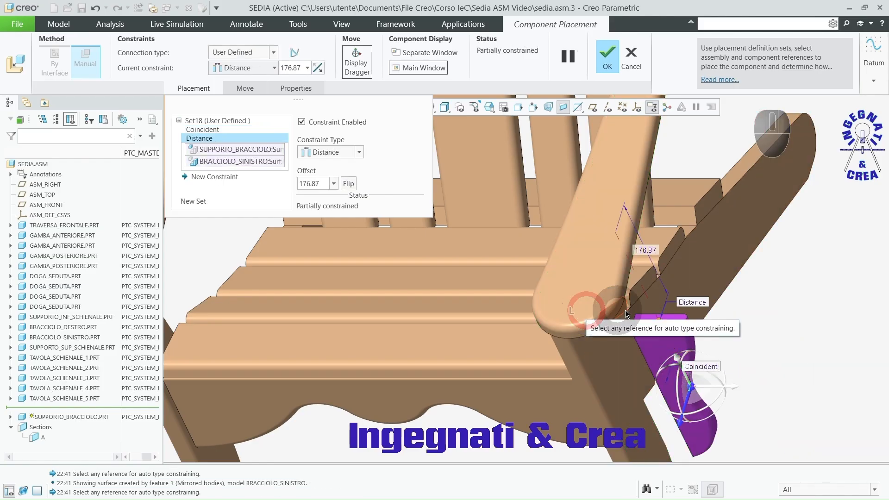
right_click(696, 301)
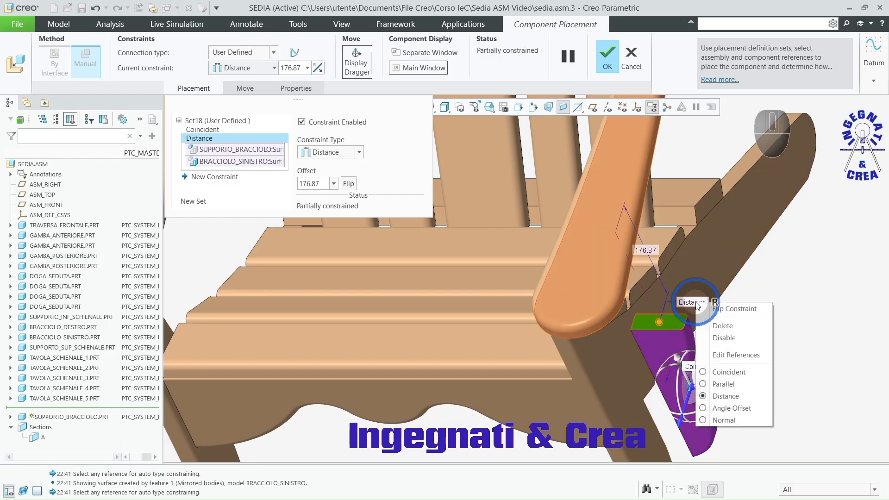
click(719, 375)
Step: Constrain the support's broad front face to the front leg's narrow front face, using the Distance type
middle_drag(681, 373, 622, 317)
scroll(649, 347, down, 3)
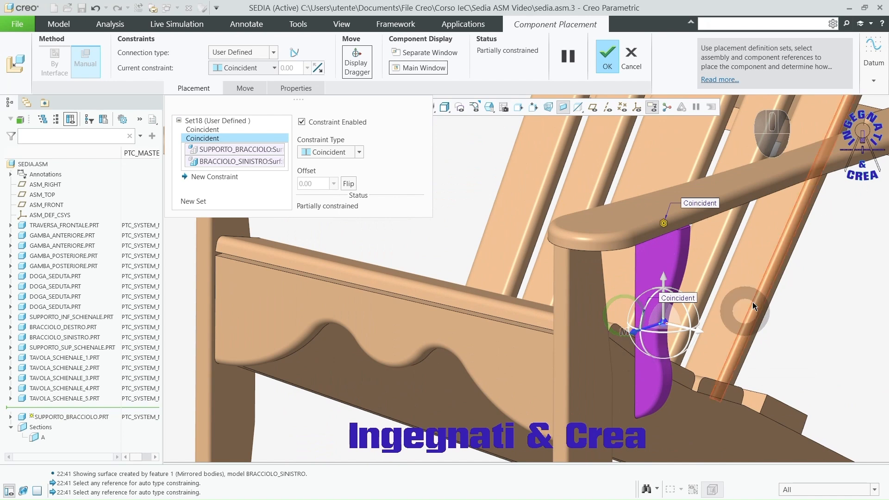
click(665, 269)
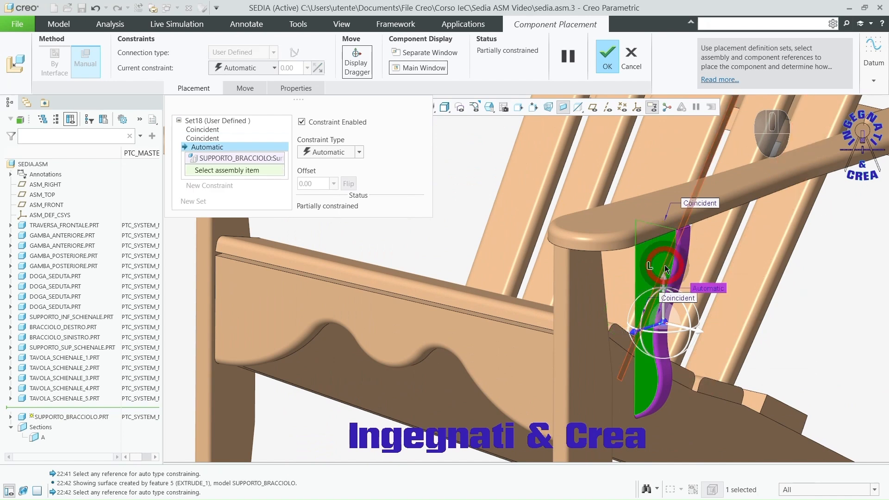
click(561, 298)
right_click(637, 307)
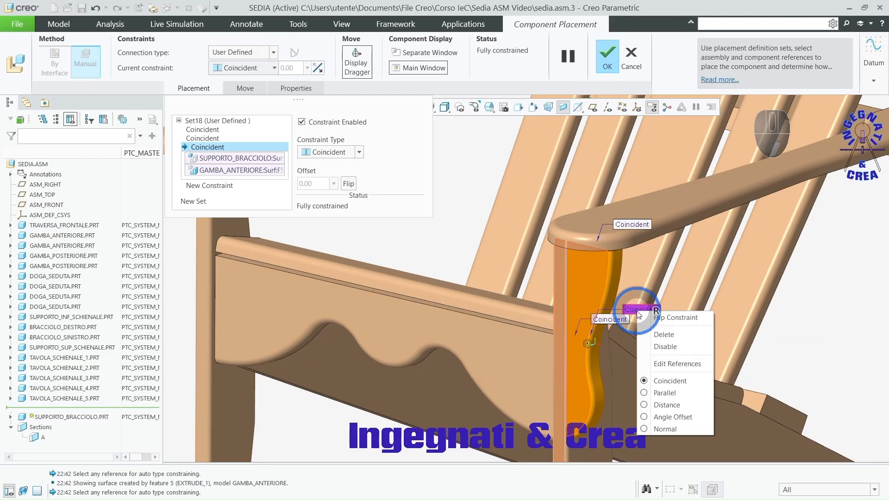
click(667, 404)
Step: Set the armrest support 20 mm back from the leg's front face and accept the placement
click(591, 347)
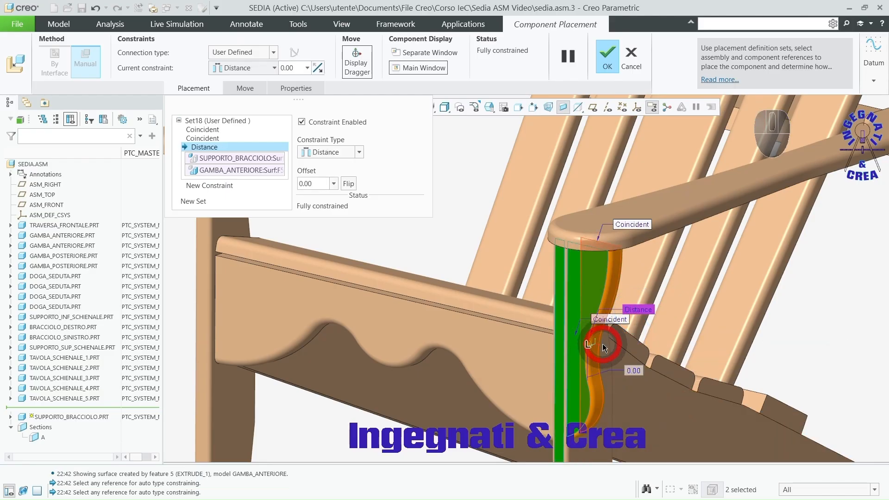
click(95, 9)
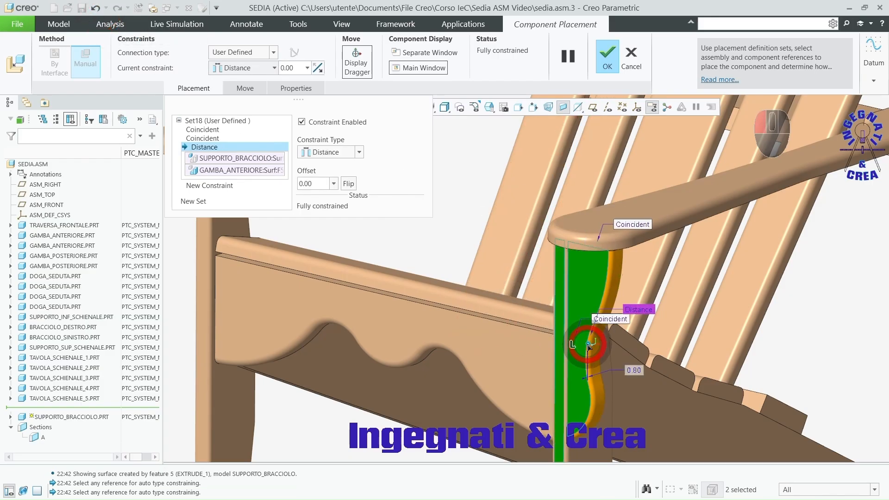
drag(588, 347, 658, 372)
double_click(648, 366)
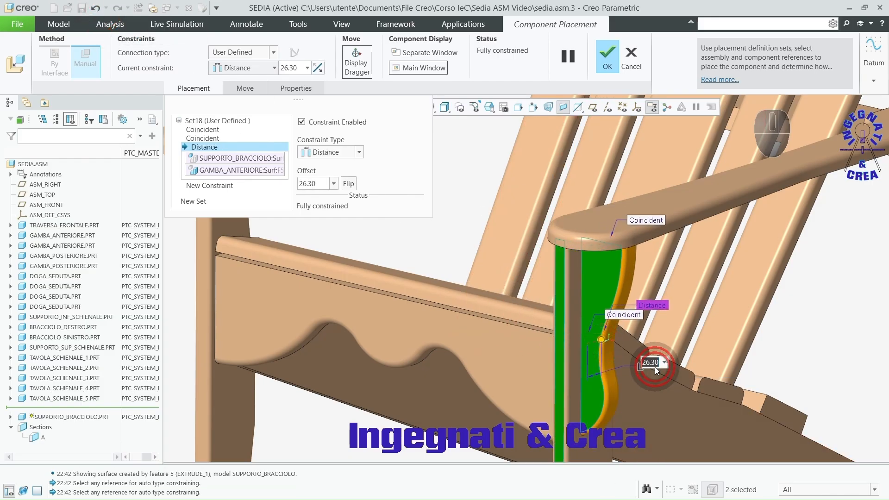
text(20)
key(Return)
scroll(790, 324, up, 1)
scroll(790, 324, up, 3)
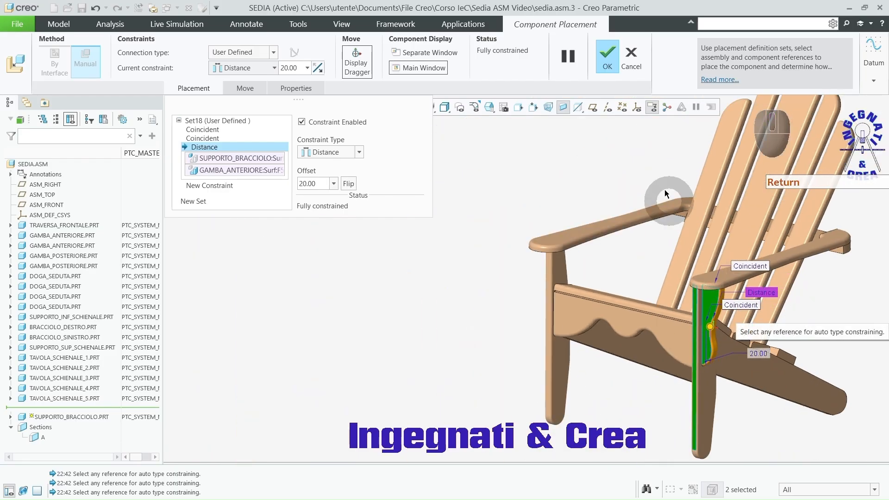
click(607, 56)
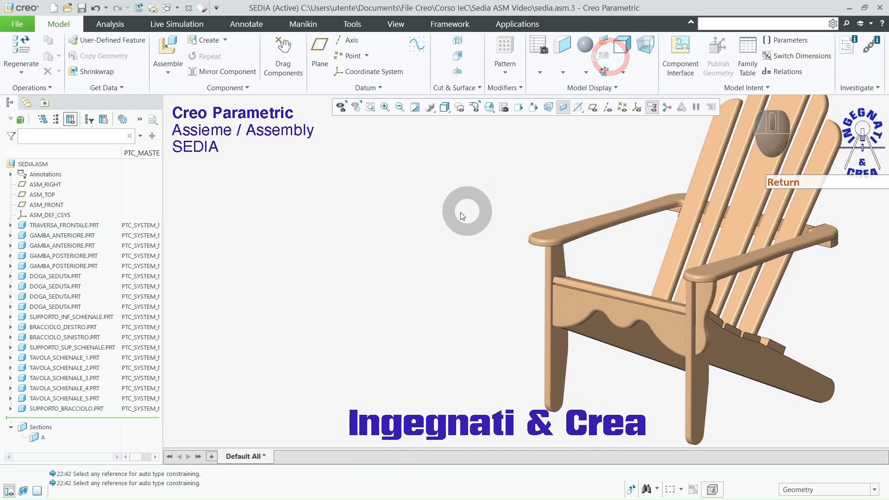
Step: Insert a second supporto_bracciolo.prt and position it beside the front leg under the right armrest
click(462, 210)
middle_drag(478, 296, 496, 306)
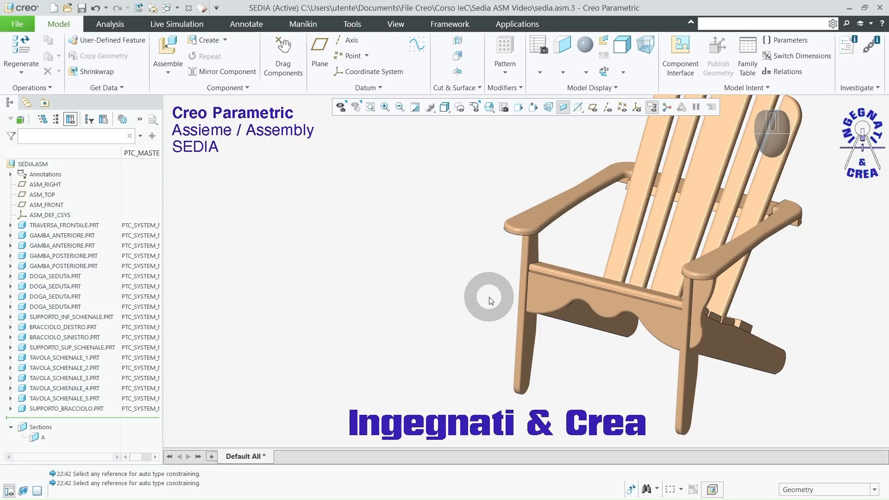
click(170, 48)
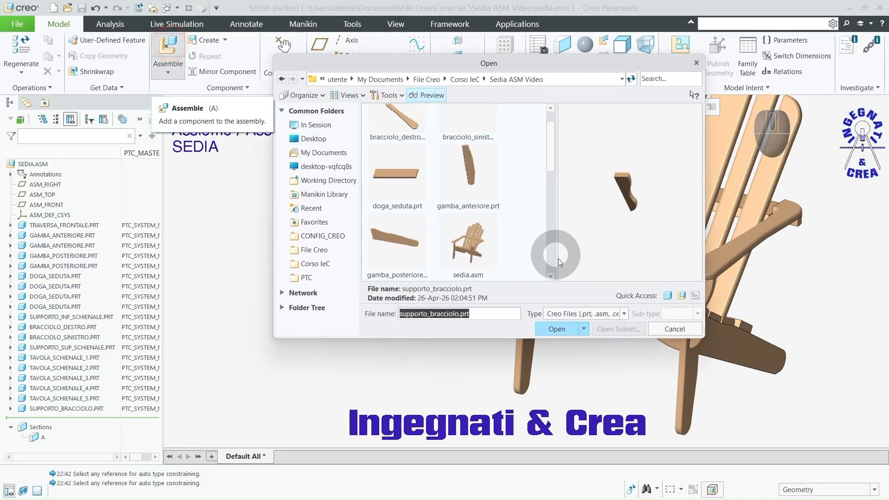
click(559, 329)
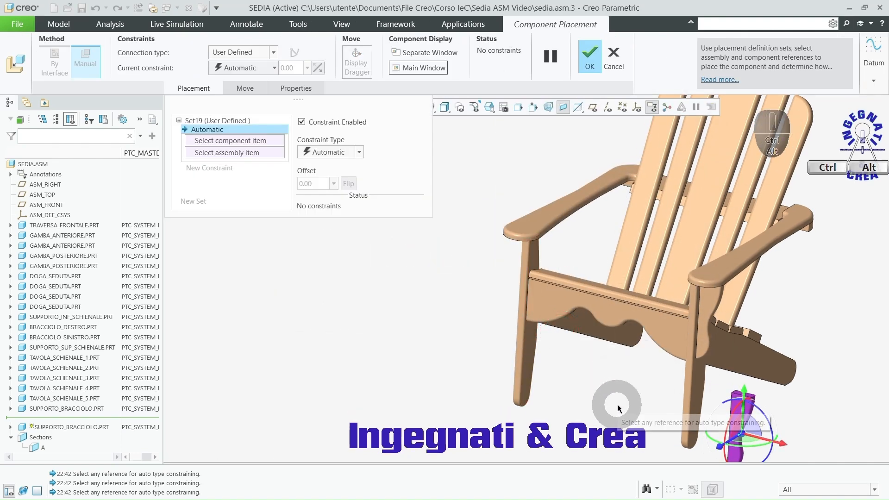
ctrl+alt+right_drag(615, 406, 353, 258)
ctrl+alt+middle_drag(353, 257, 464, 290)
Step: Make the second support's straight back face coincident with the outer side of the front leg under the right armrest
scroll(502, 278, down, 5)
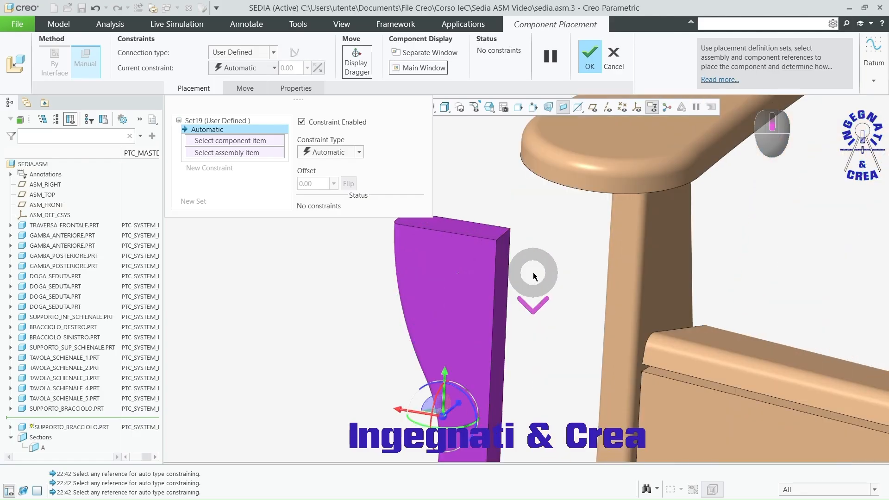
click(504, 271)
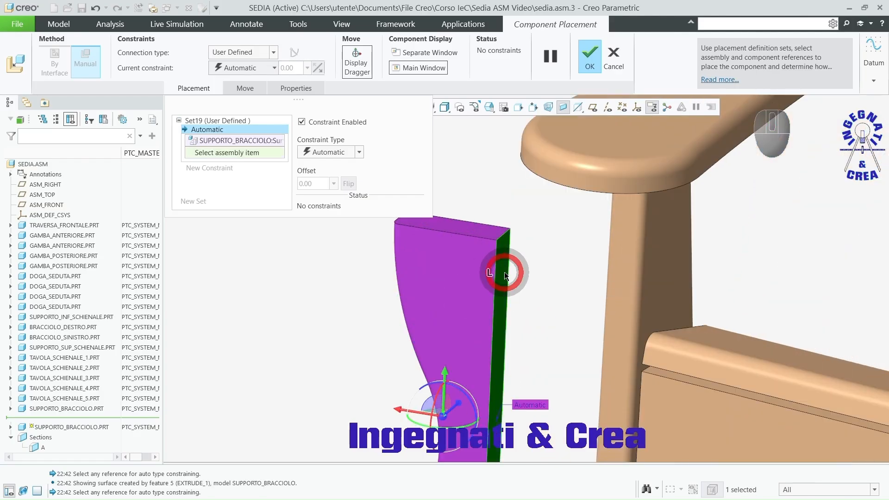
click(618, 257)
Step: Make the second support's top face coincident with the underside of the right armrest
scroll(581, 287, up, 3)
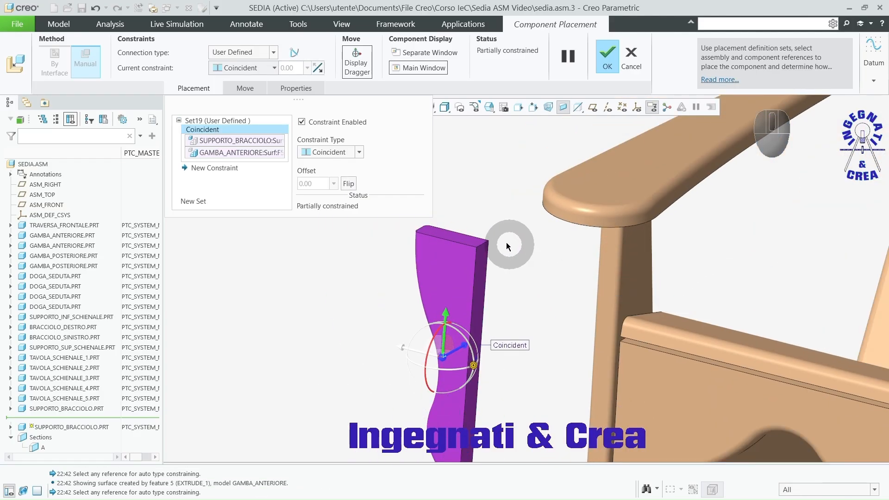
click(470, 238)
click(582, 193)
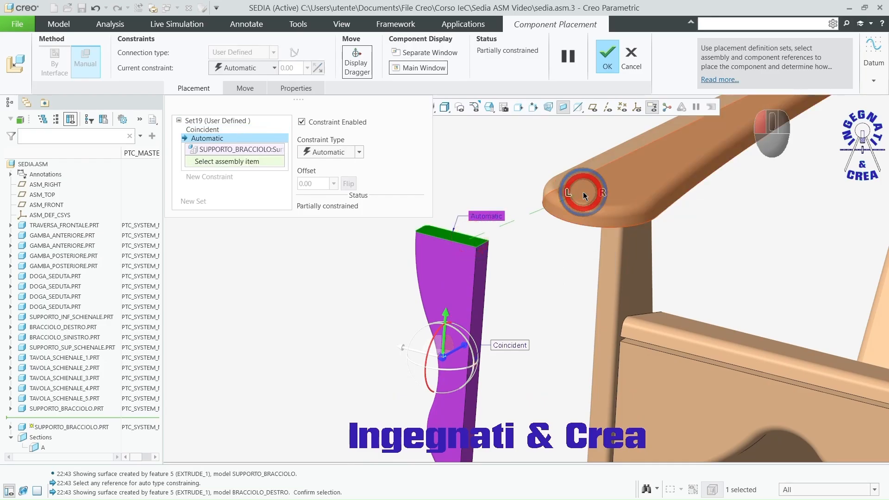
Step: Add a Distance constraint between the second support's front side face and the leg's front face, pulling the support in against the leg
middle_drag(562, 203, 470, 301)
click(471, 299)
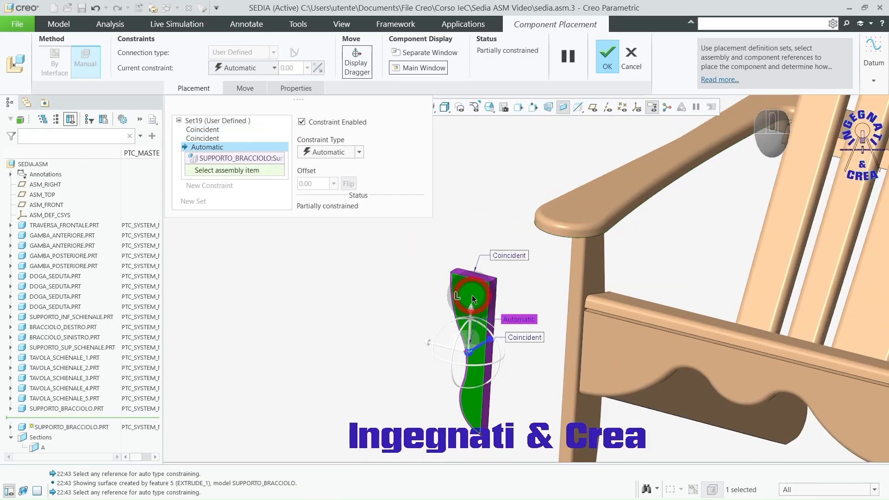
click(576, 288)
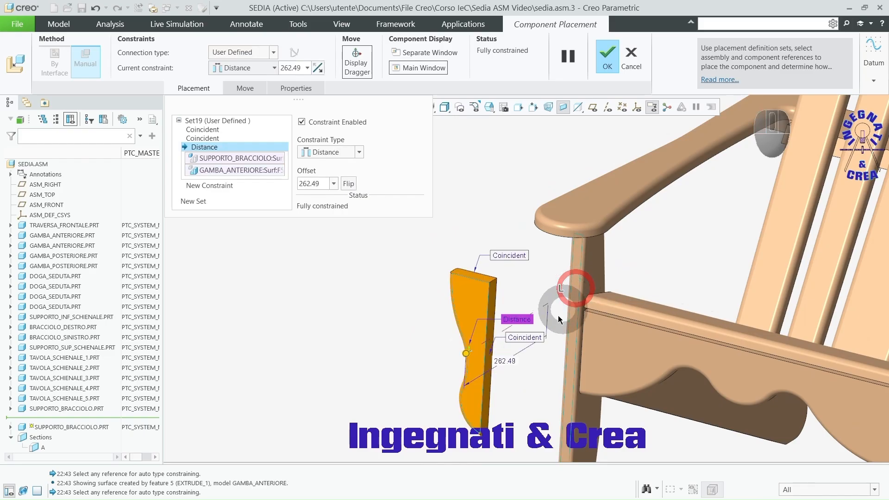
click(359, 357)
drag(466, 356, 562, 319)
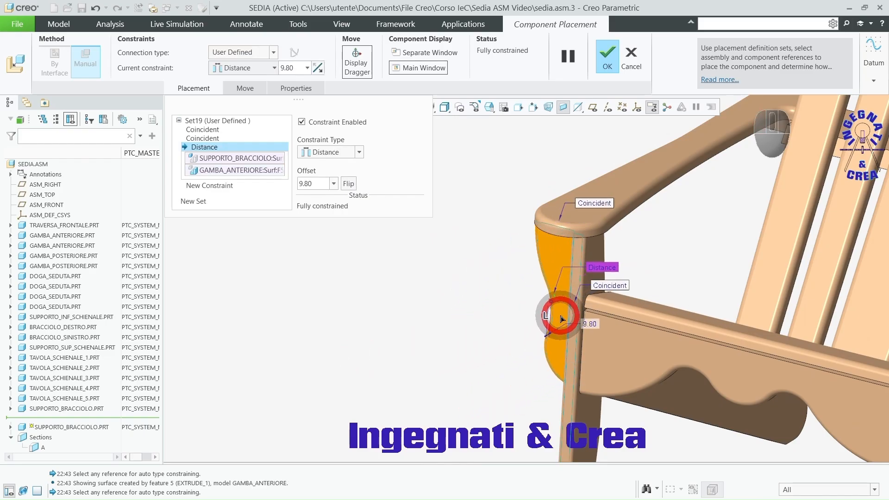
Step: Set the second support's distance from the leg's front face to 20 mm and accept the placement
double_click(592, 324)
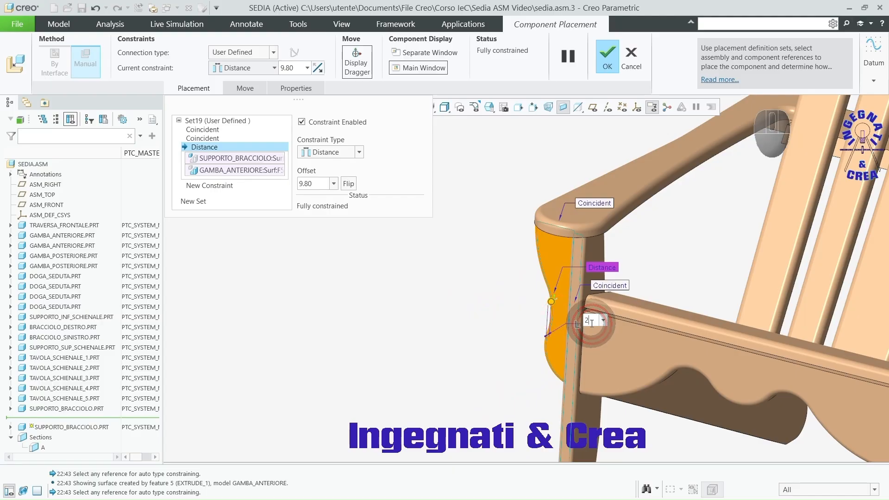
text(20)
key(Return)
scroll(475, 258, up, 2)
mouse_move(458, 302)
middle_down()
mouse_move(496, 302)
mouse_move(478, 309)
mouse_move(462, 301)
middle_up()
click(606, 61)
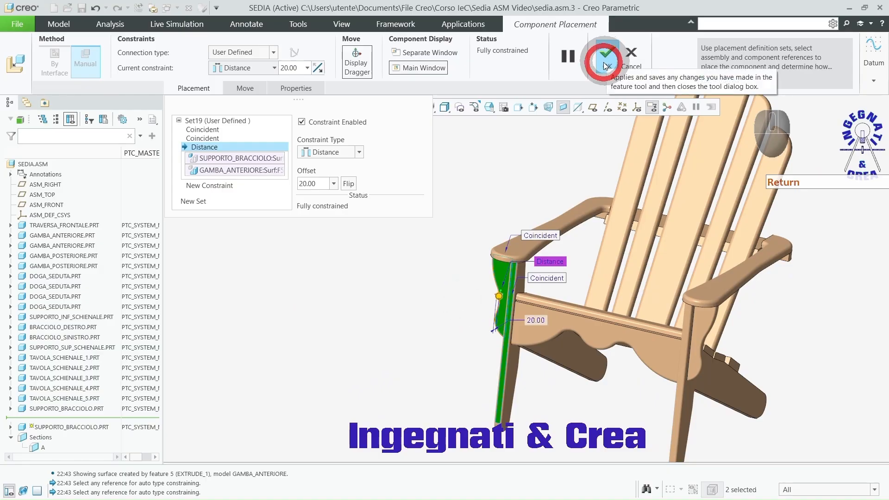
click(486, 195)
Step: Display the finished chair in Shading With Reflections style with perspective view enabled
key(ctrl+d)
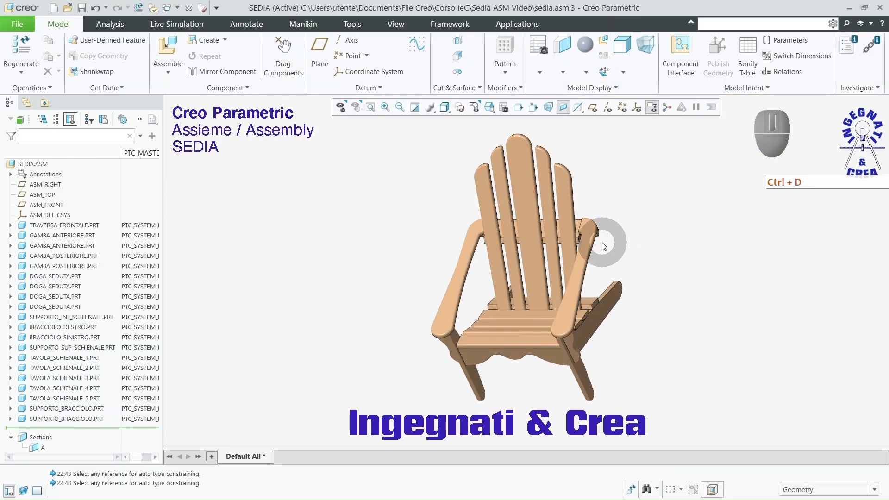
middle_drag(624, 230, 622, 207)
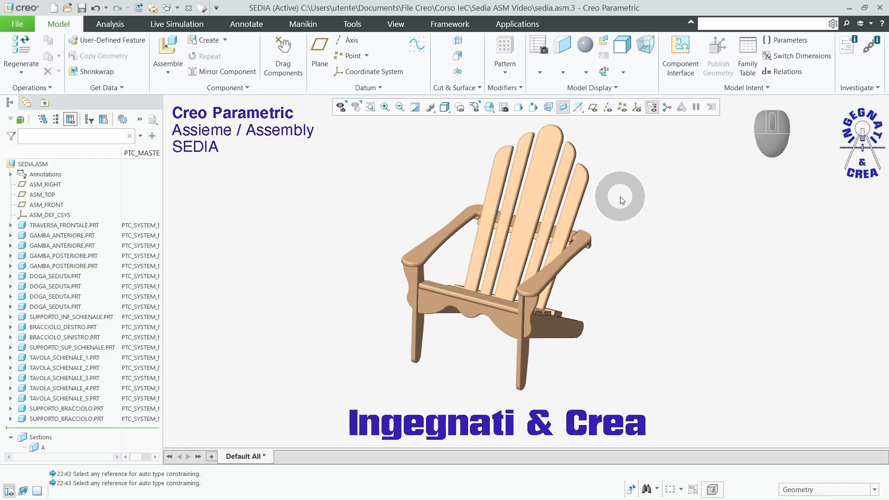
click(444, 108)
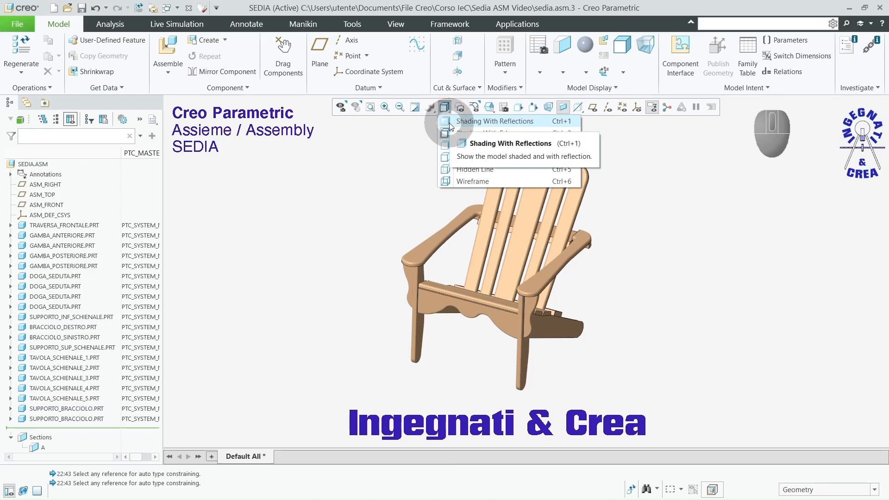
click(449, 122)
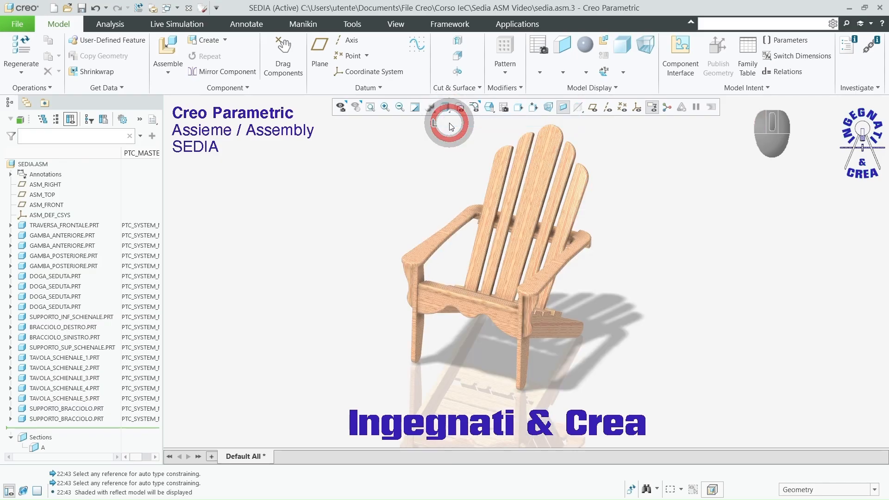
click(550, 108)
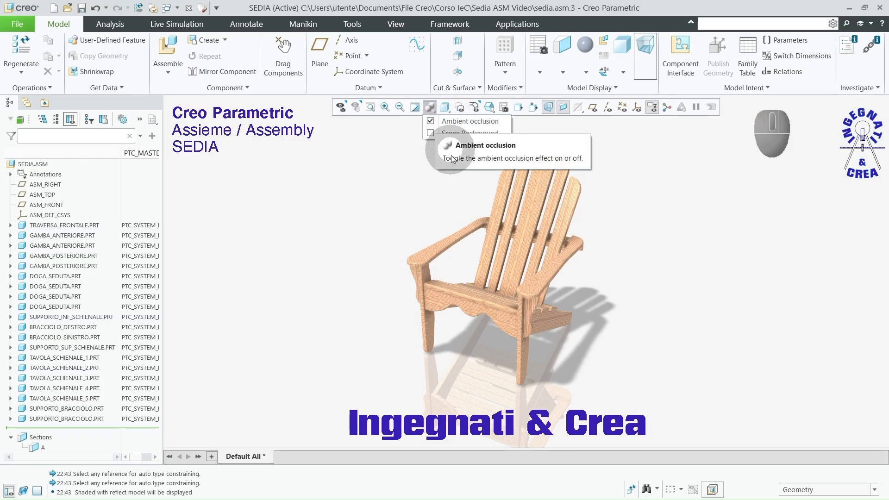
Step: Enable the scene background behind the chair and view the whole model from the front at an angle
click(430, 133)
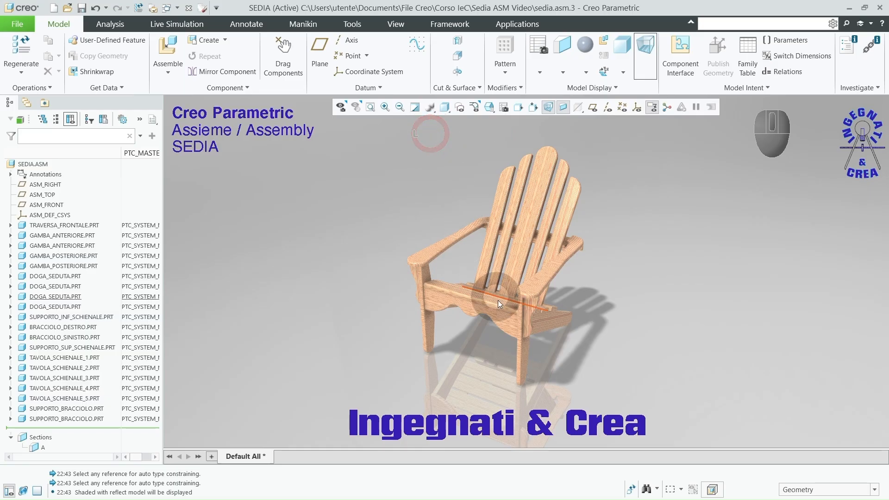
scroll(527, 341, down, 1)
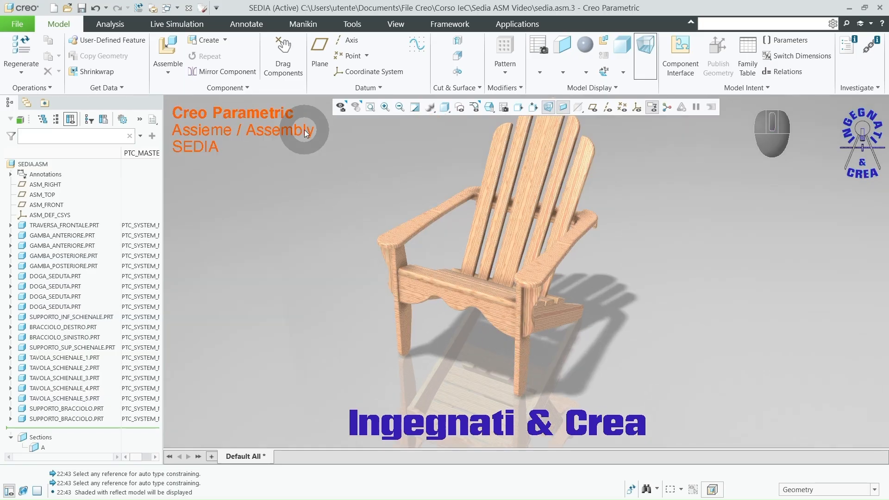
click(361, 58)
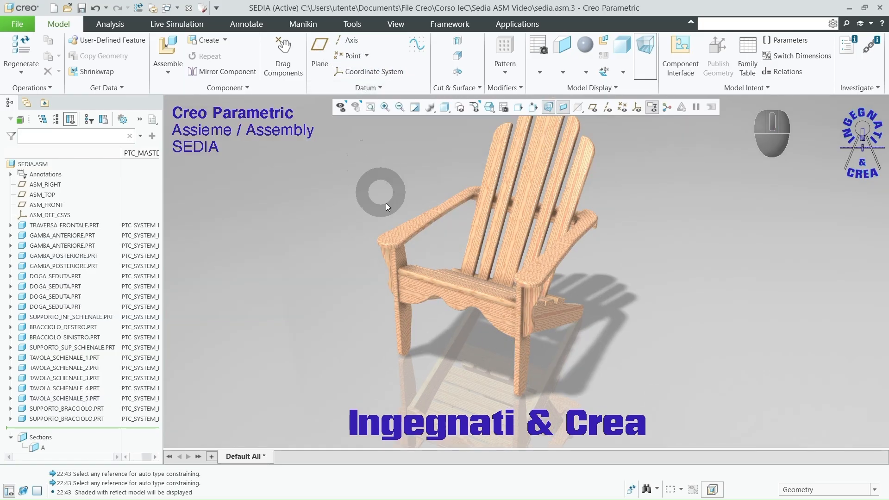
middle_drag(415, 332, 552, 224)
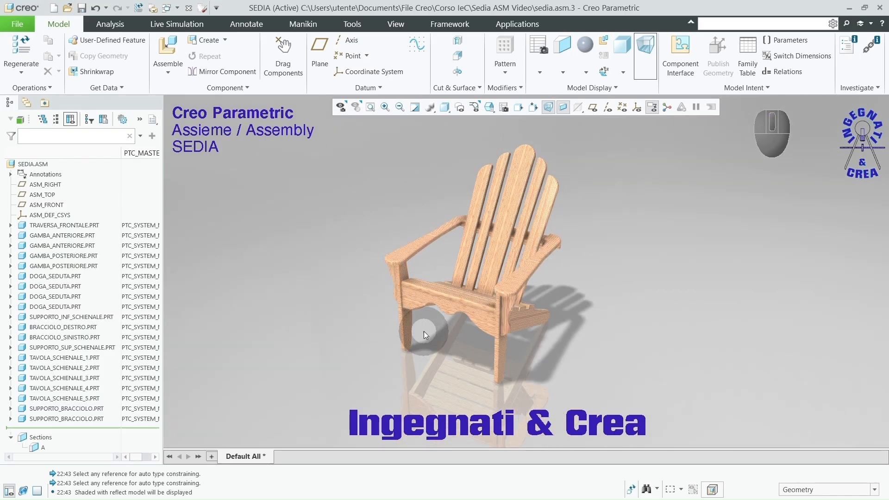
mouse_move(425, 333)
middle_down()
mouse_move(438, 311)
mouse_move(407, 327)
mouse_move(432, 315)
mouse_move(422, 332)
middle_up()
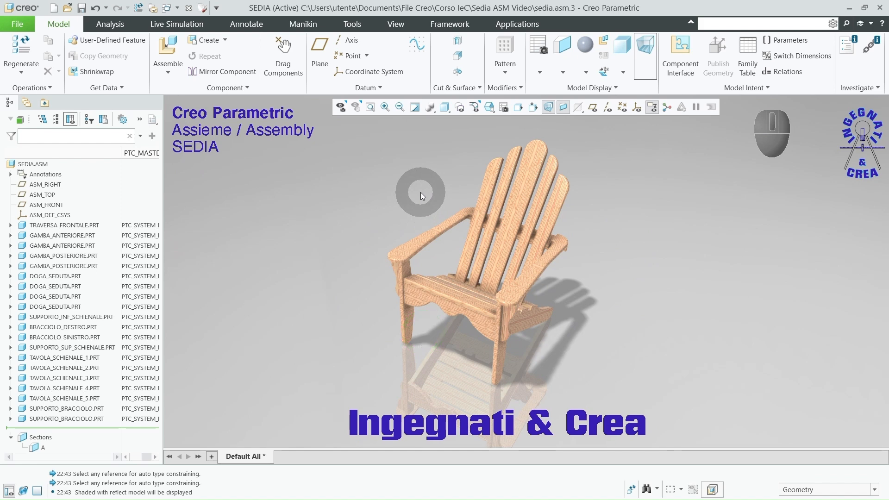